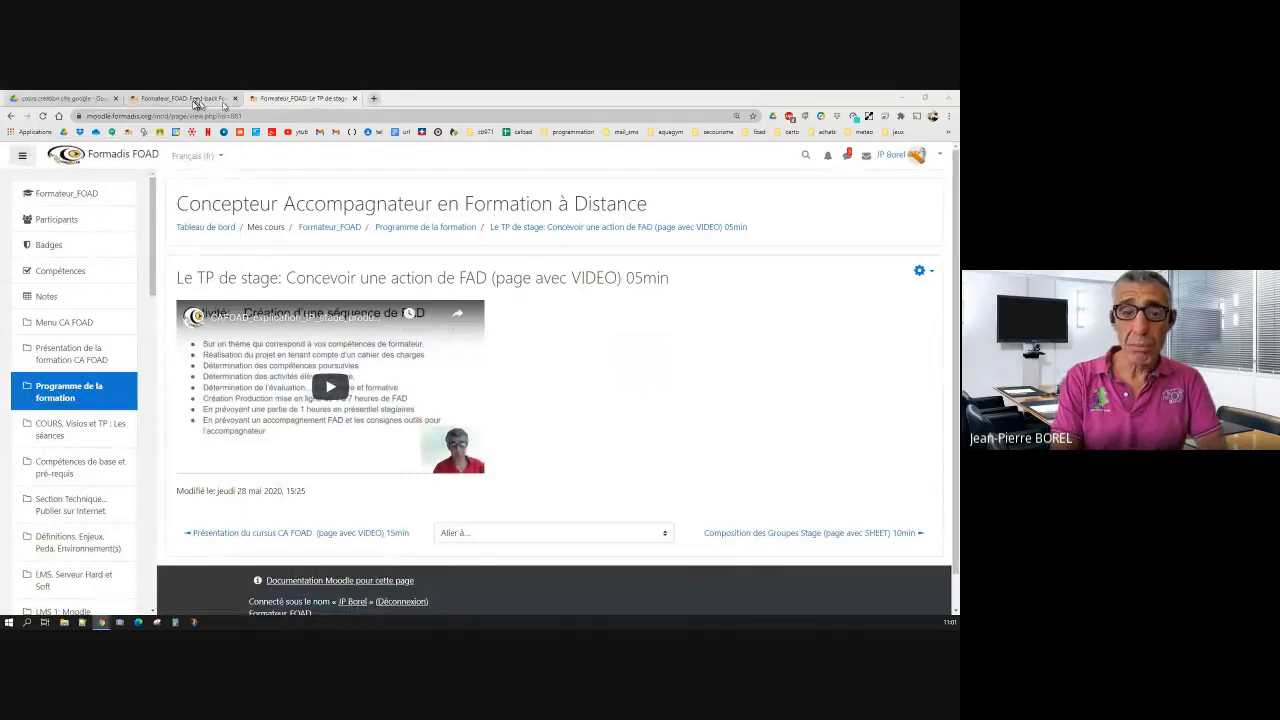
Step: Open Google Drive in a new browser tab from its saved bookmark
left_click(373, 98)
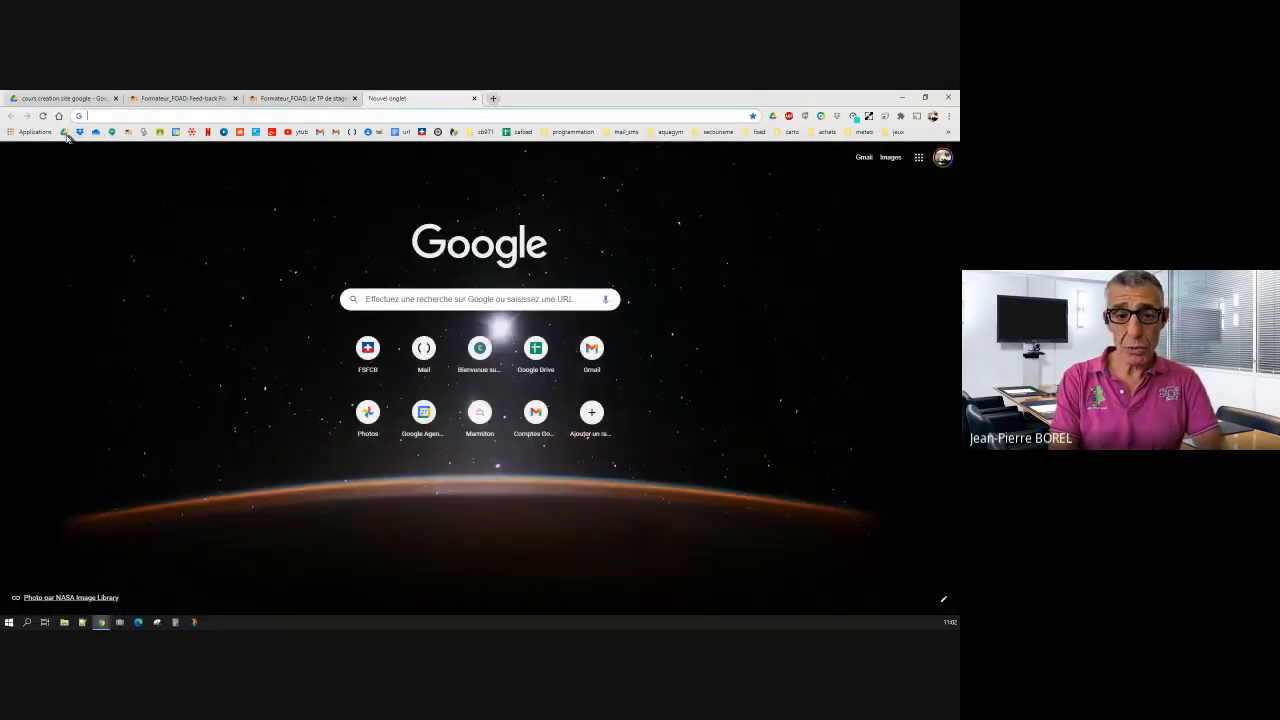
left_click(65, 133)
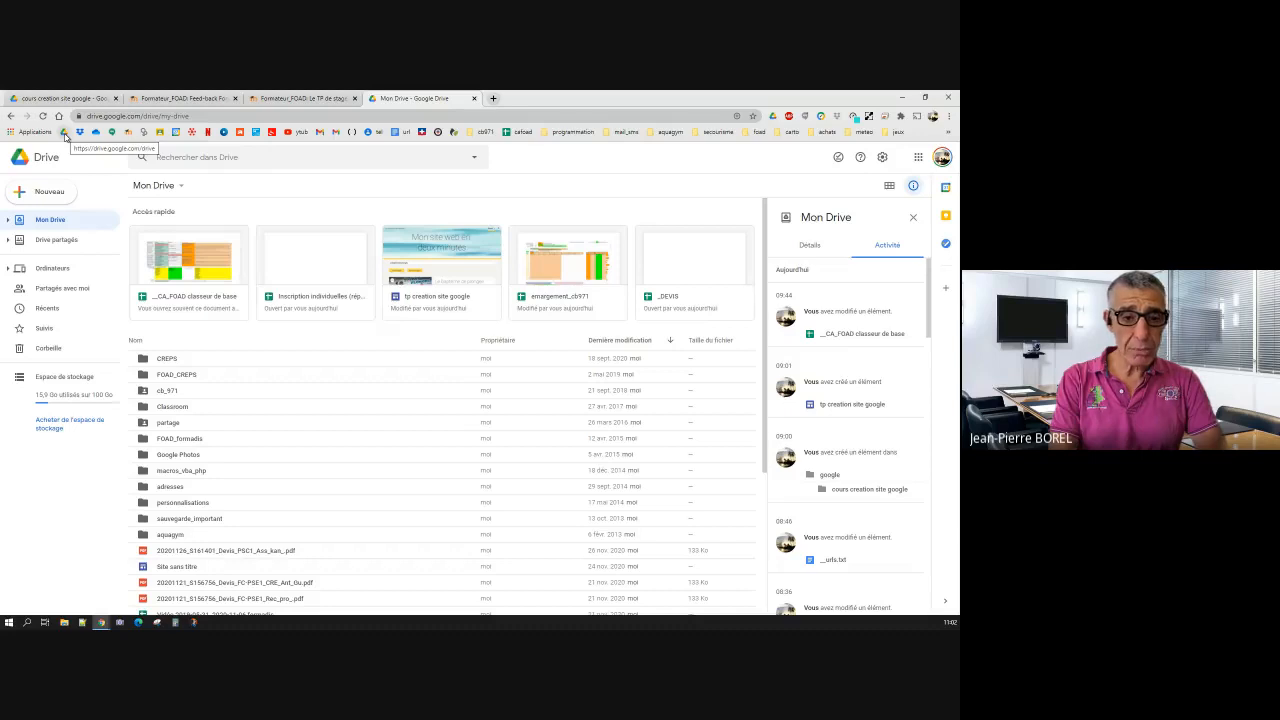
left_click(65, 133)
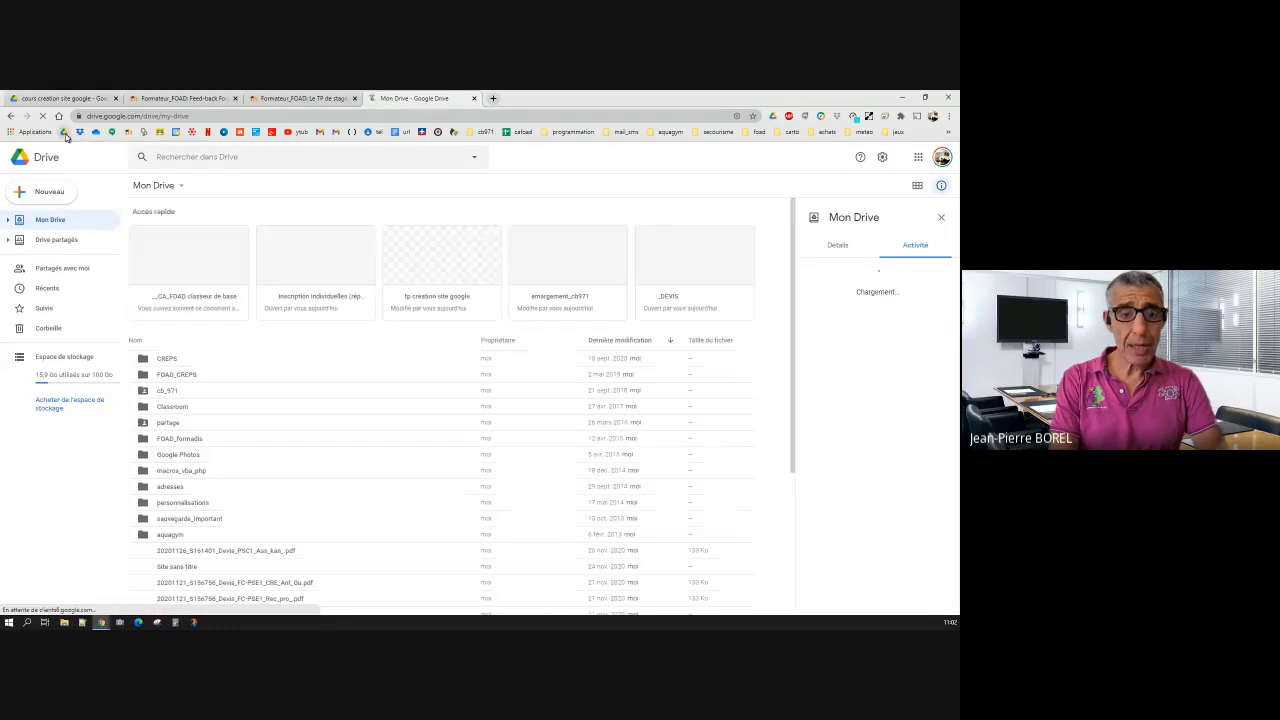
Step: Inspect the name and URL of the Google Drive bookmark in its edit dialog
right_click(65, 133)
left_click(96, 183)
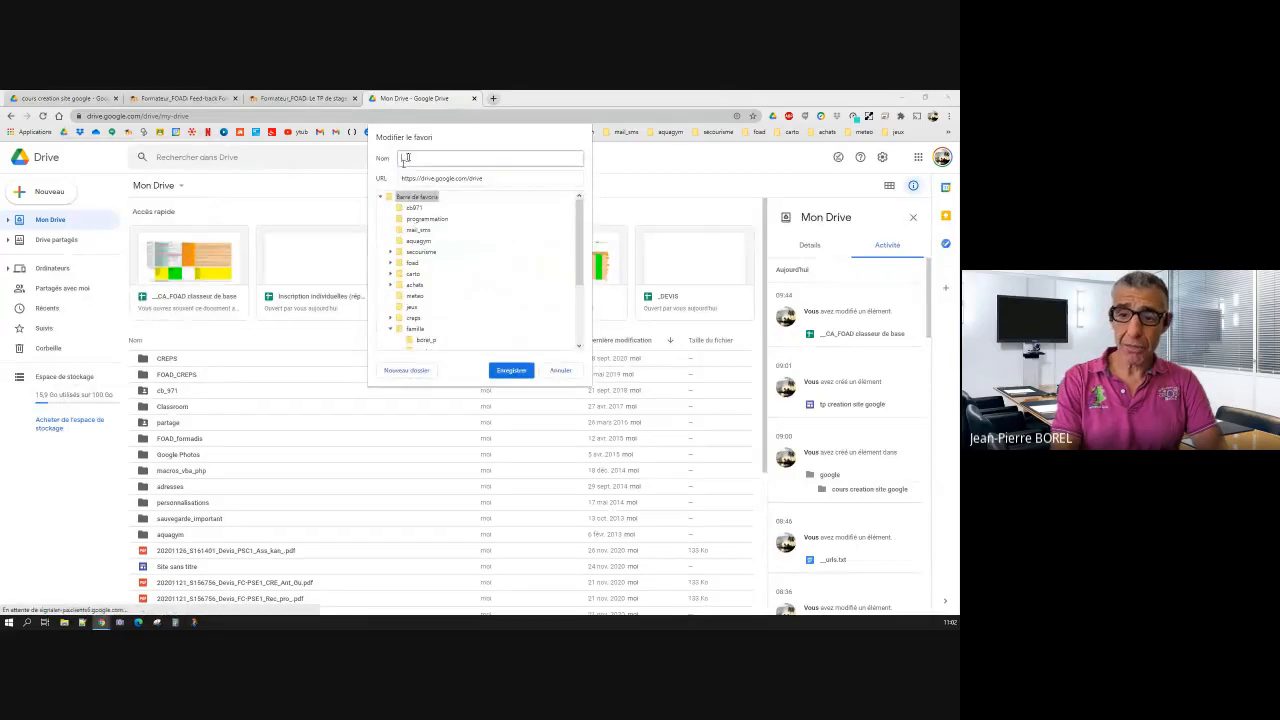
left_click(508, 371)
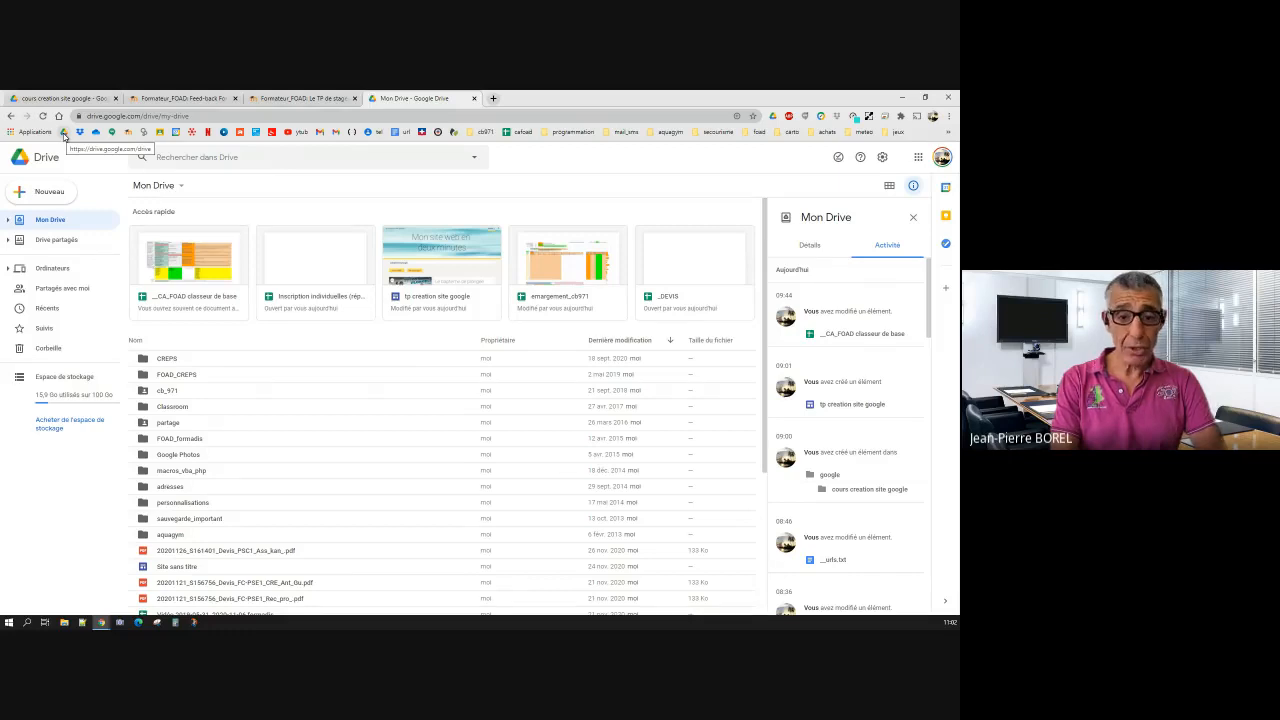
Step: Reopen Google Drive from Chrome's applications page and look into the CREPS folder
left_click(16, 134)
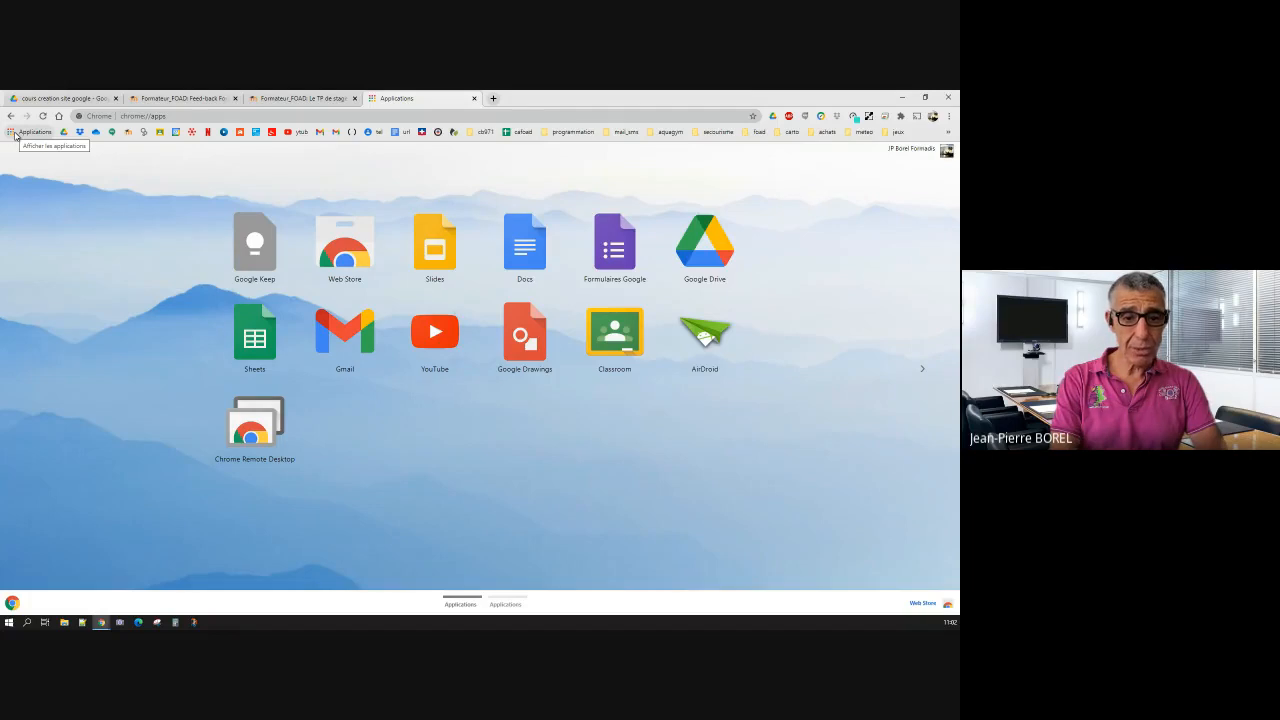
left_click(705, 250)
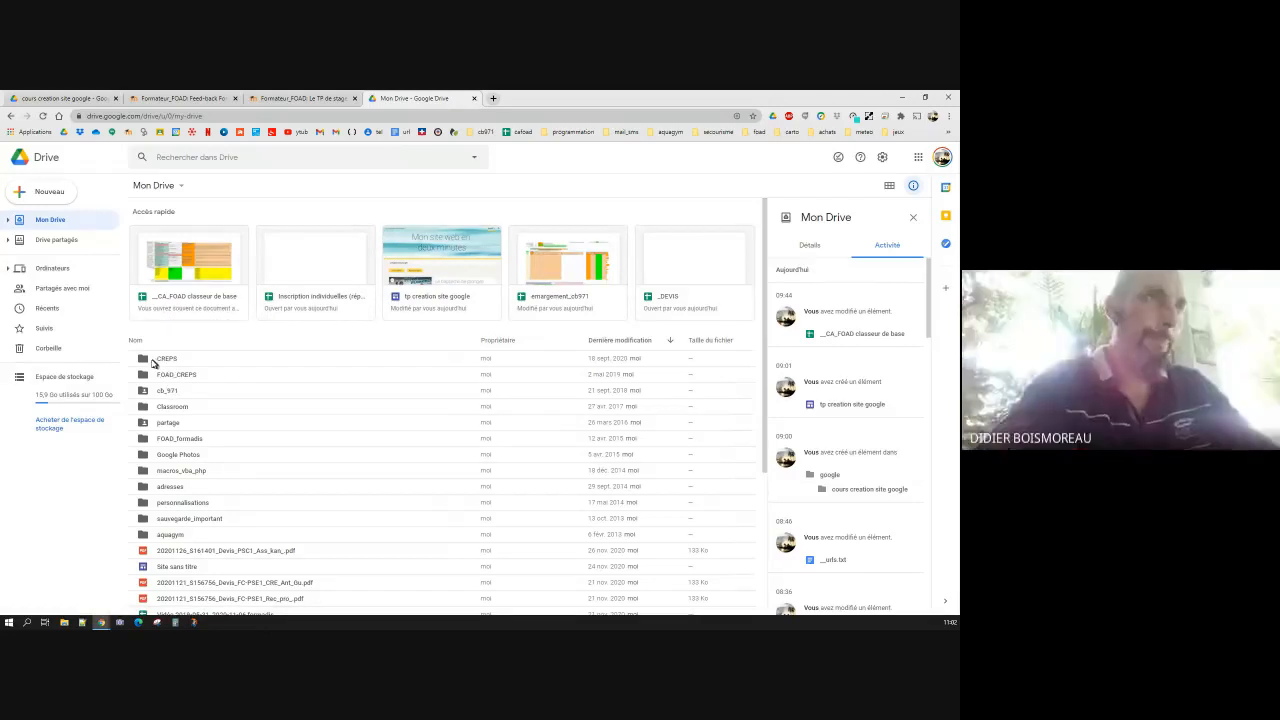
double_click(147, 362)
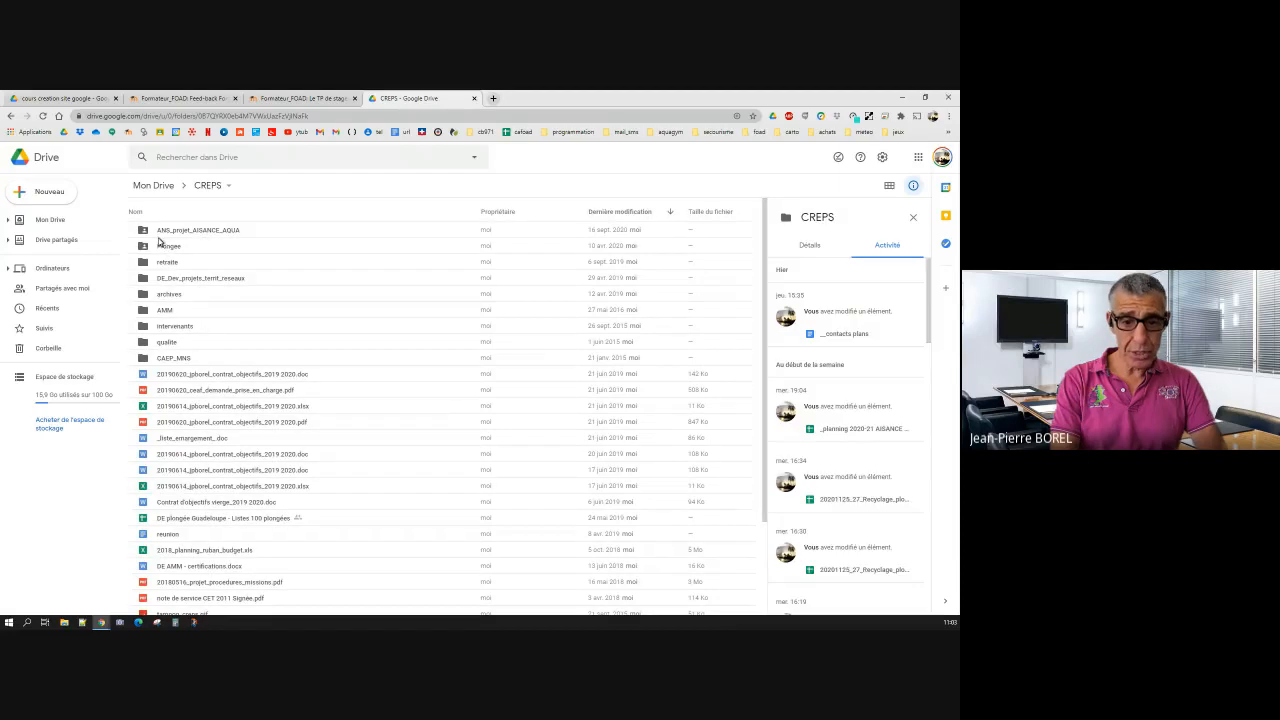
Step: Go to the "cours creation site google" folder through FOAD_CREPS, its personal courses folder and the google subfolder
left_click(9, 221)
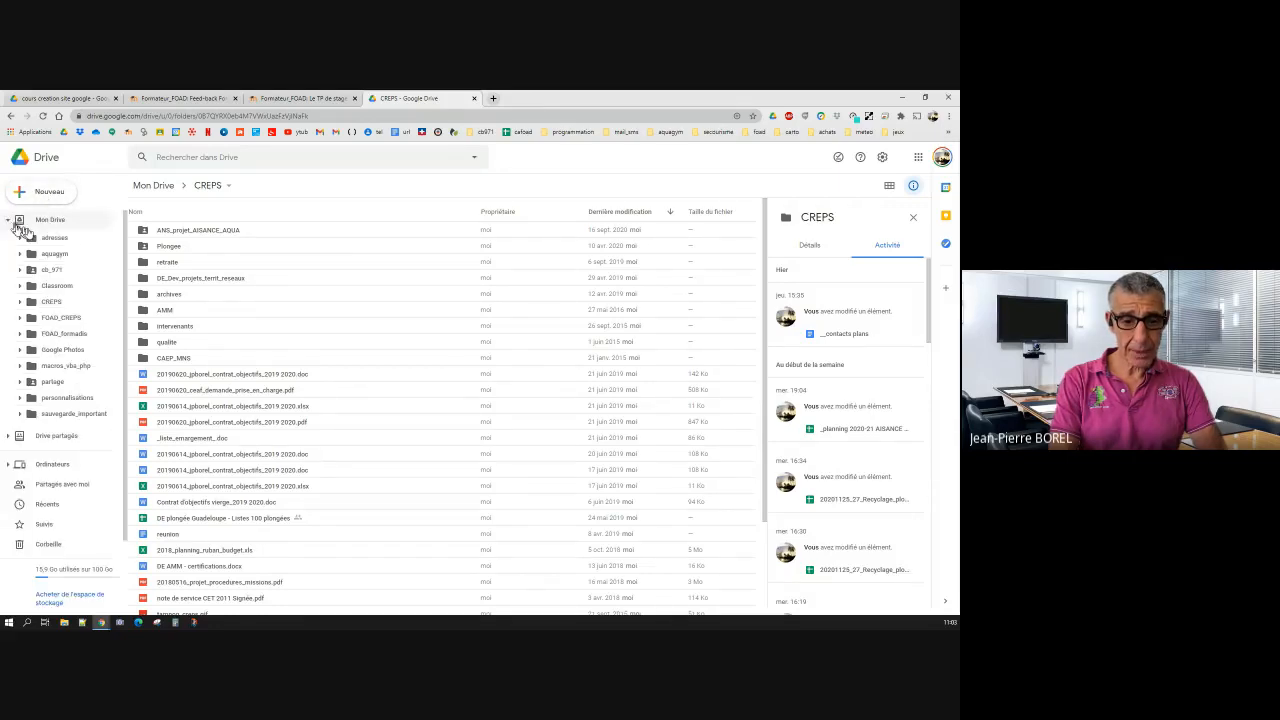
left_click(56, 318)
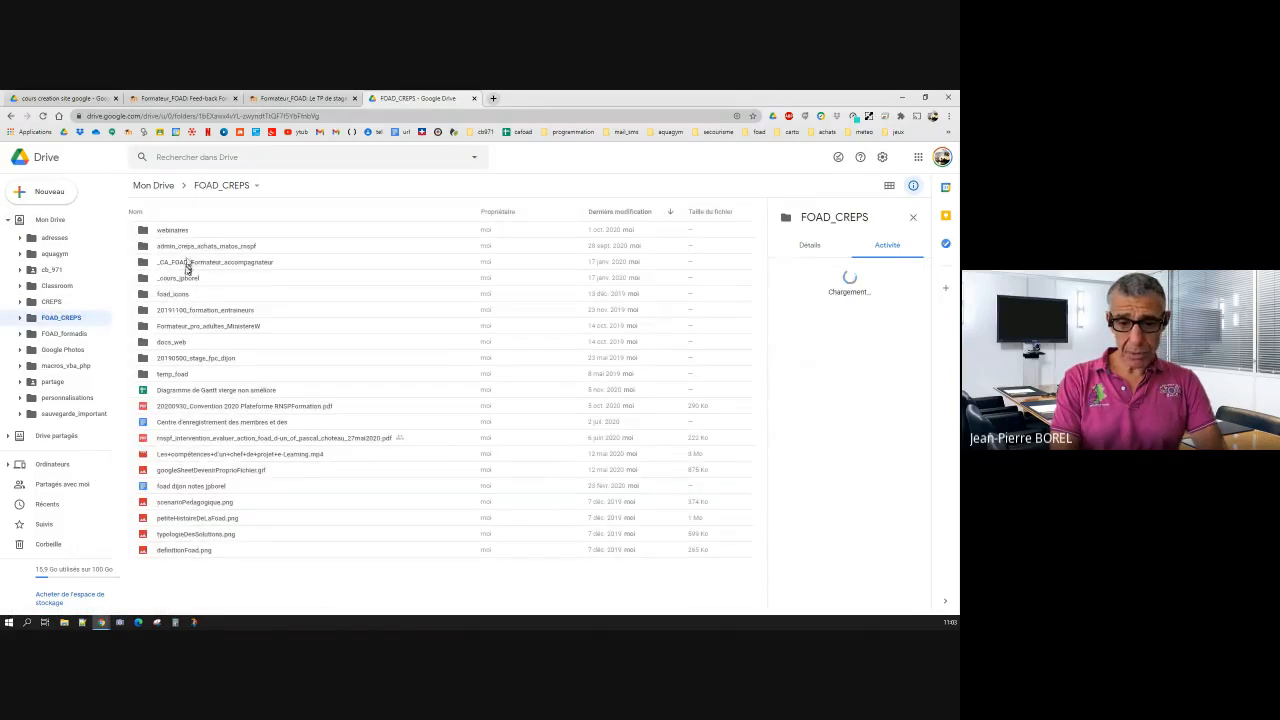
left_click(181, 279)
double_click(181, 279)
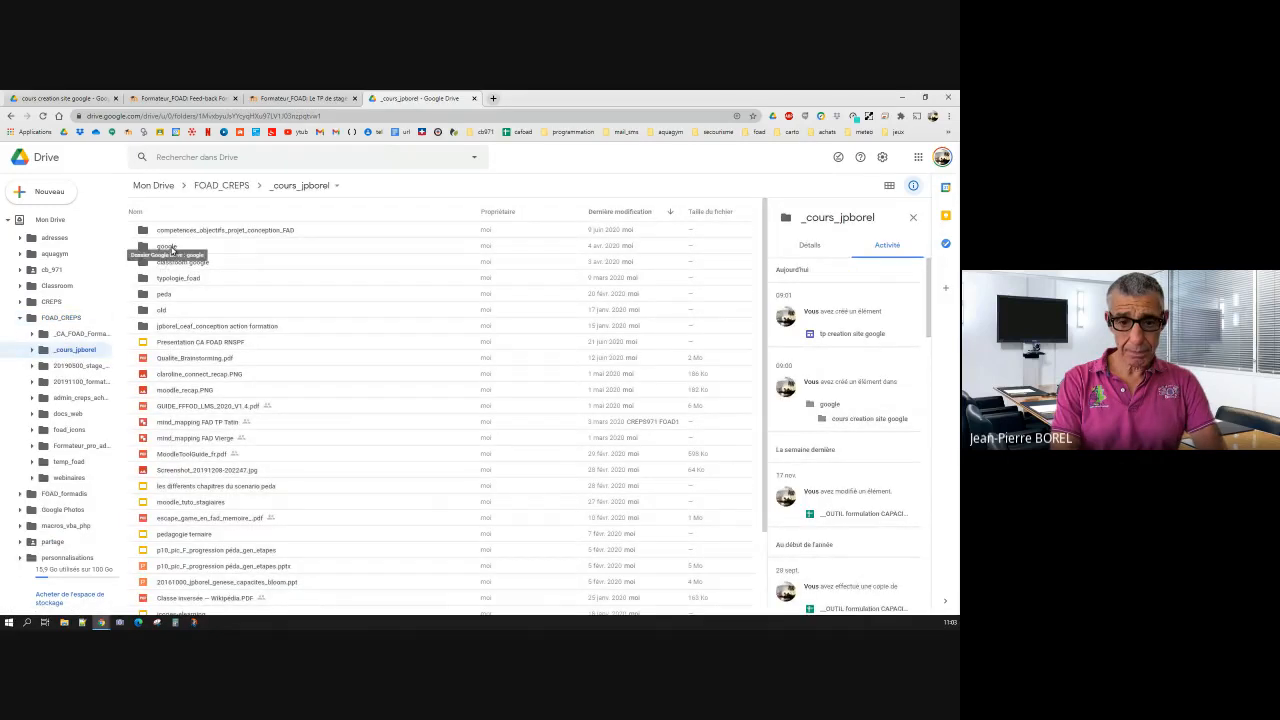
double_click(171, 250)
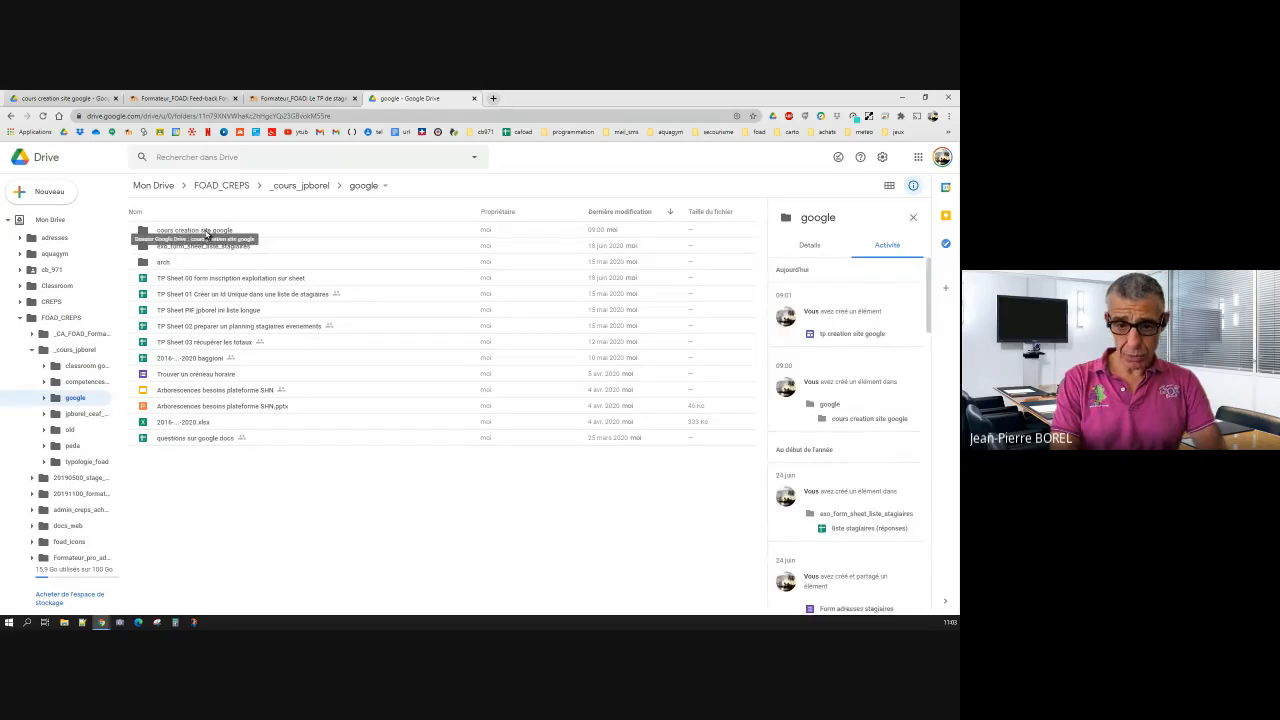
double_click(206, 233)
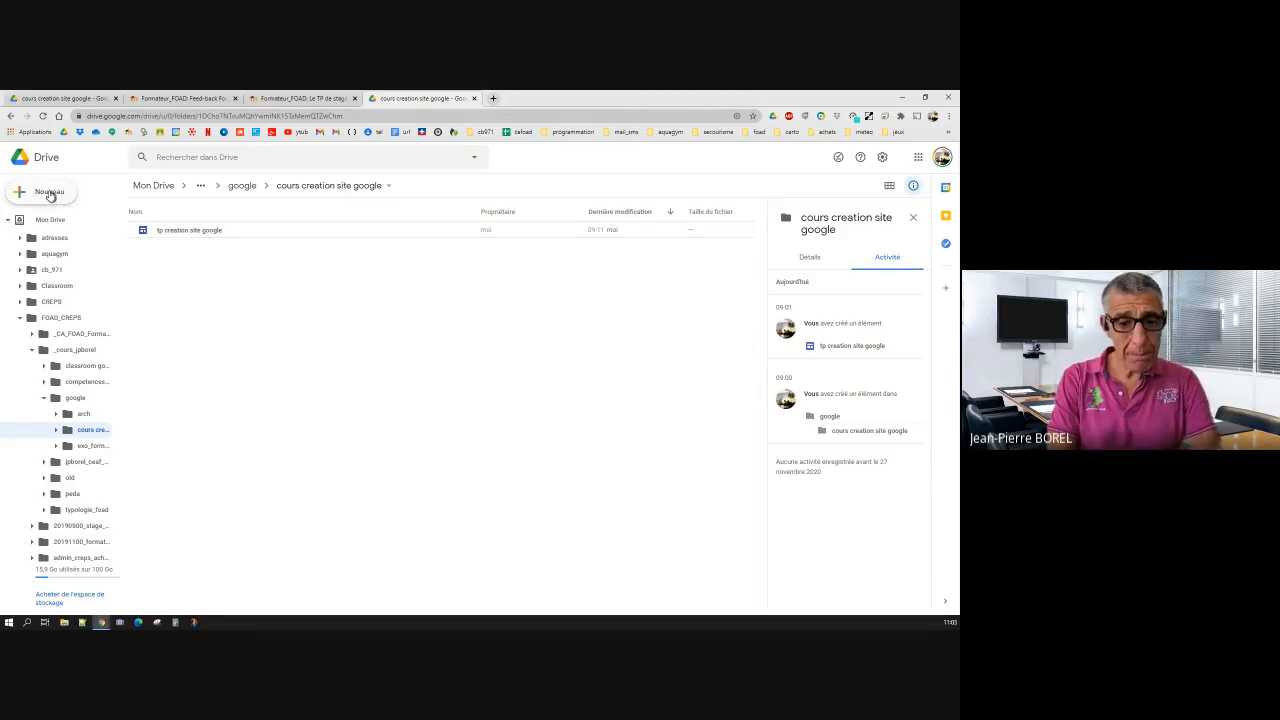
Step: Create a new folder named "site plongee" inside "cours creation site google"
left_click(50, 196)
left_click(51, 195)
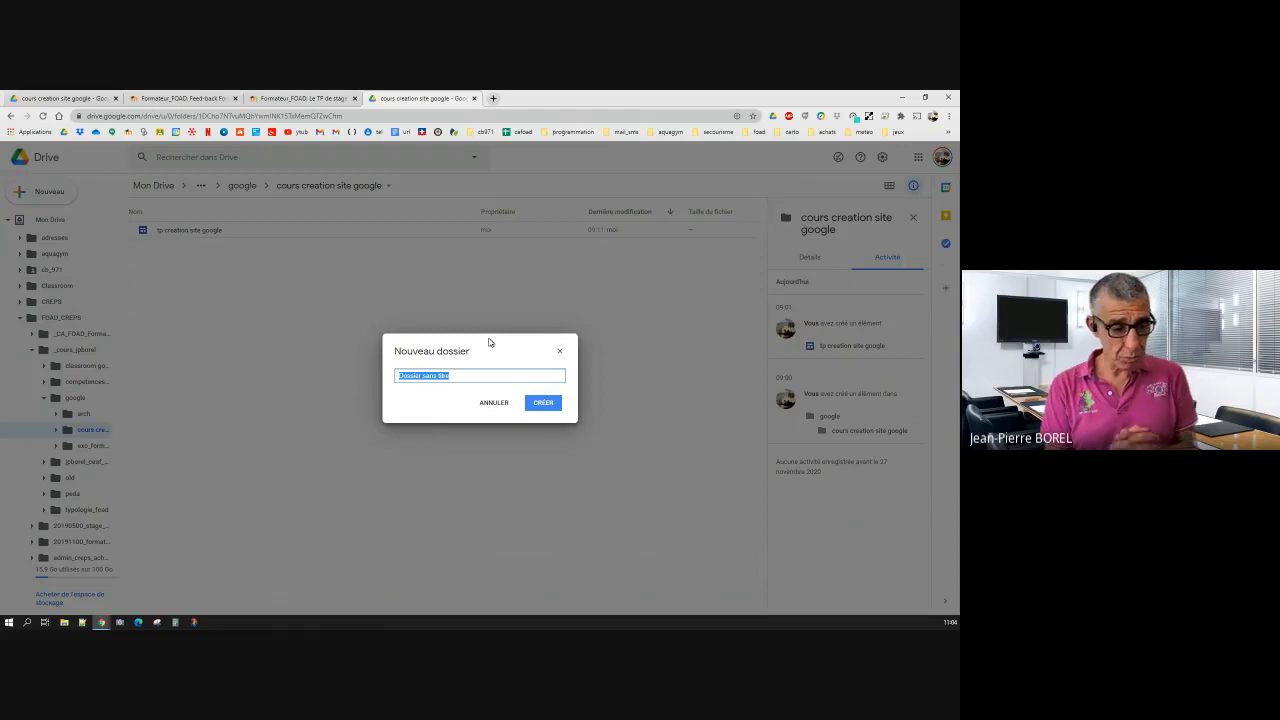
type("site plongee")
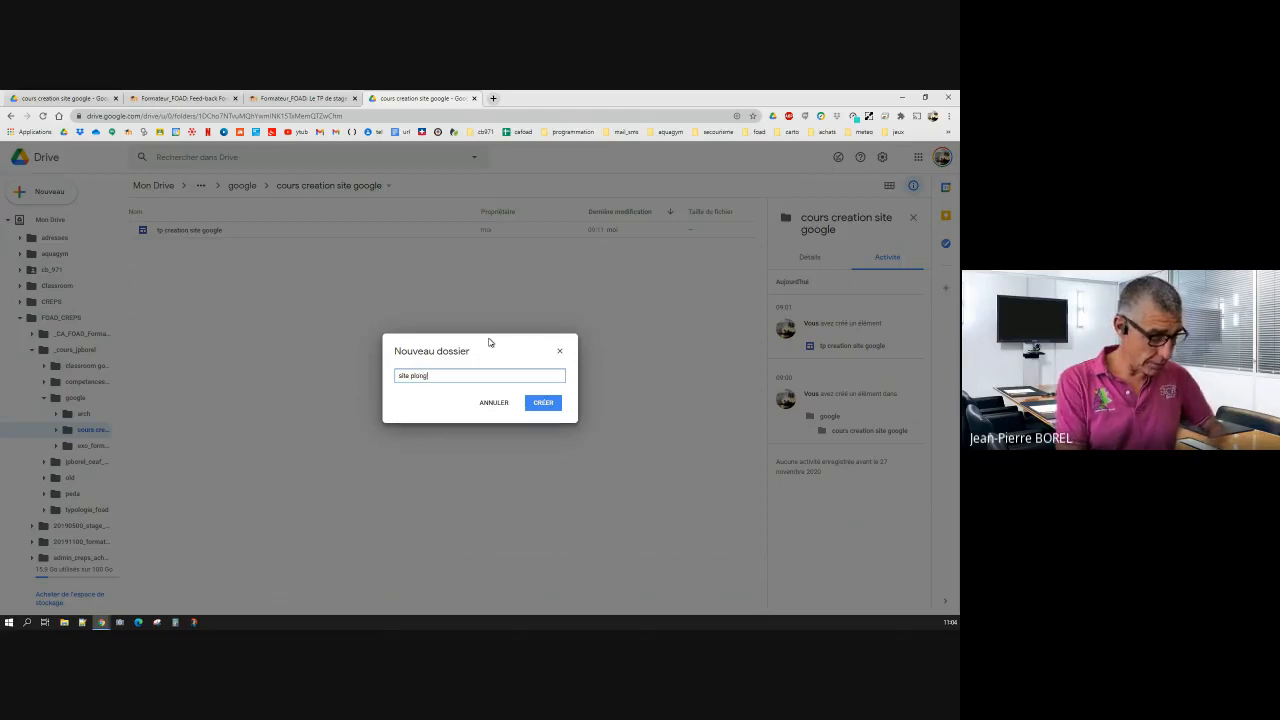
left_click(546, 404)
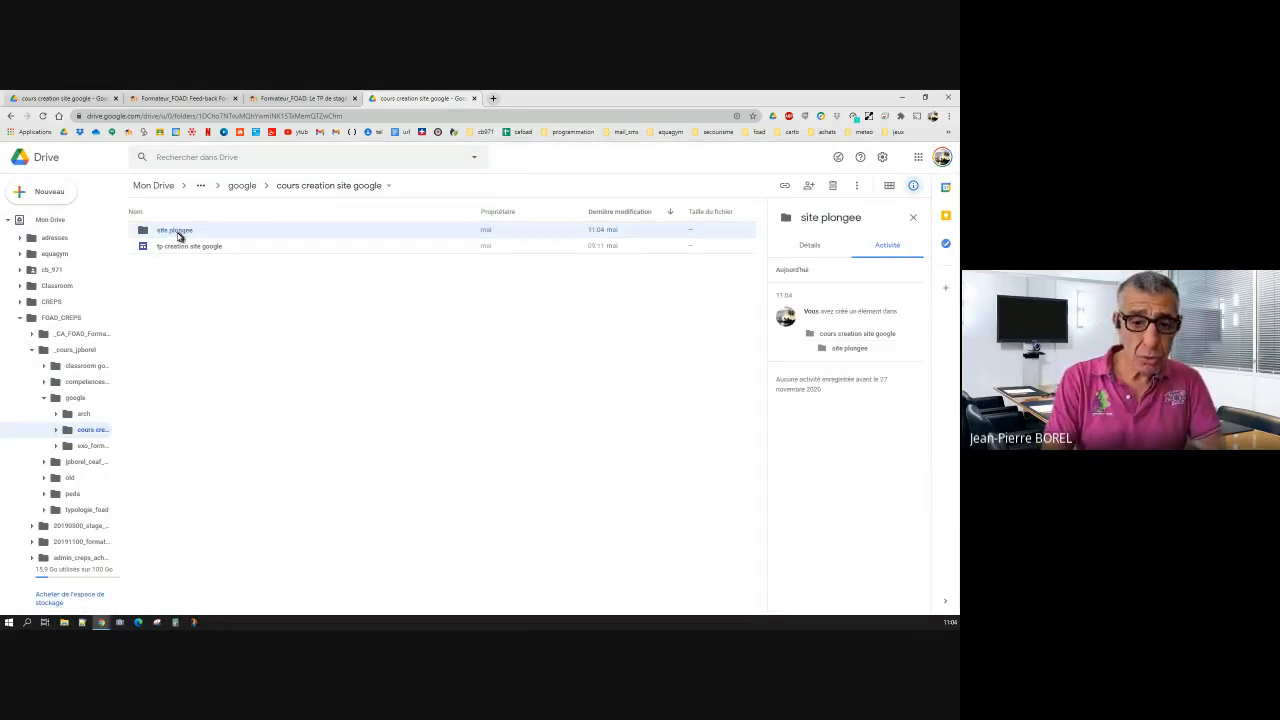
Step: Create a new Google Sites file inside the "site plongee" folder
double_click(175, 231)
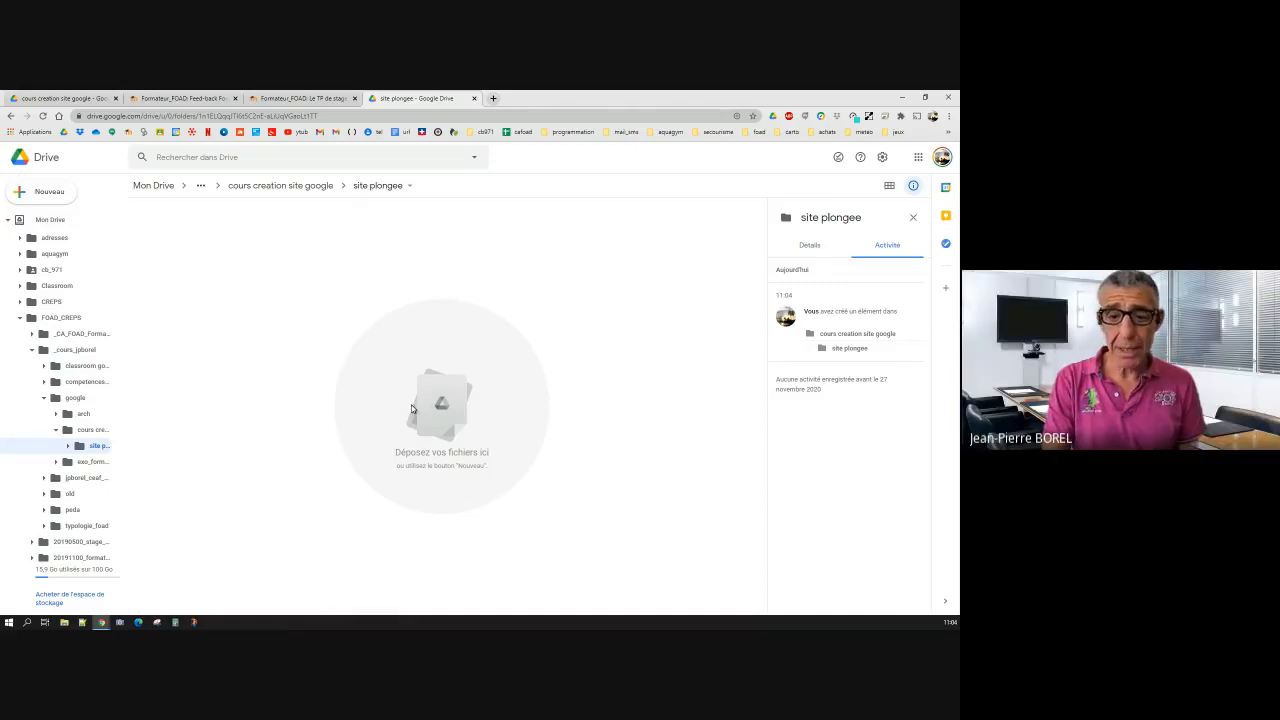
right_click(409, 353)
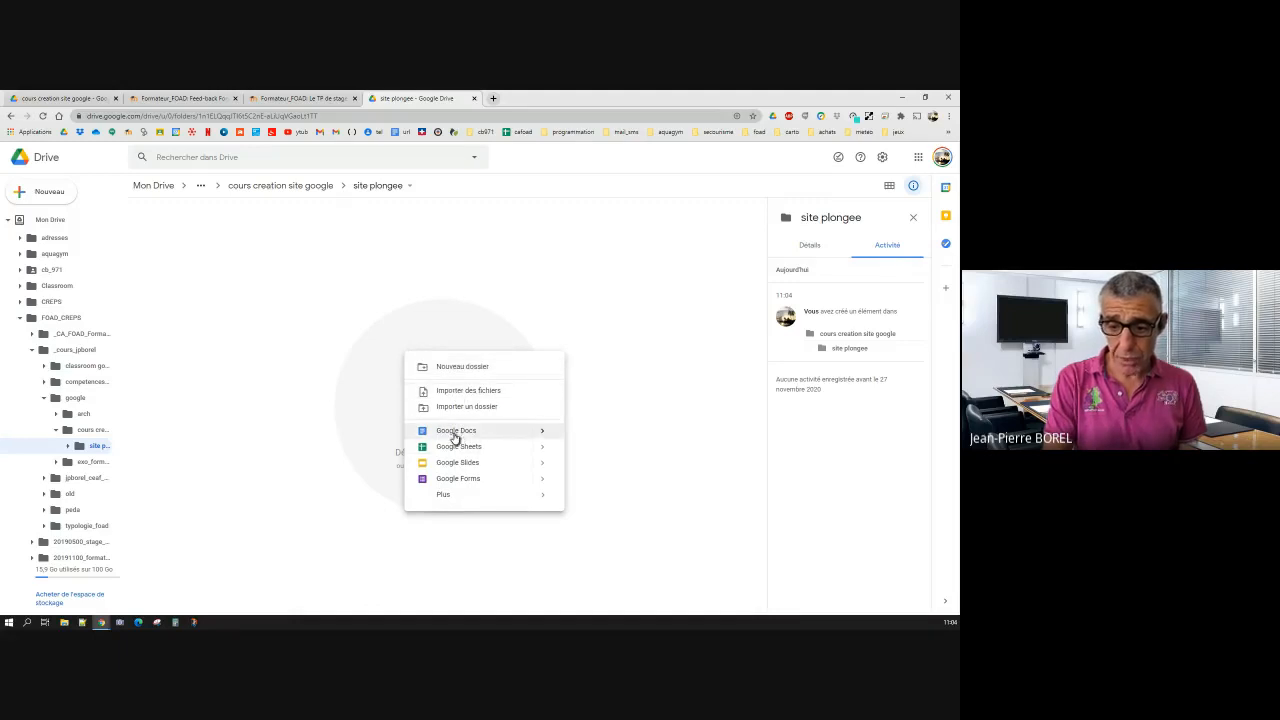
mouse_move(443, 500)
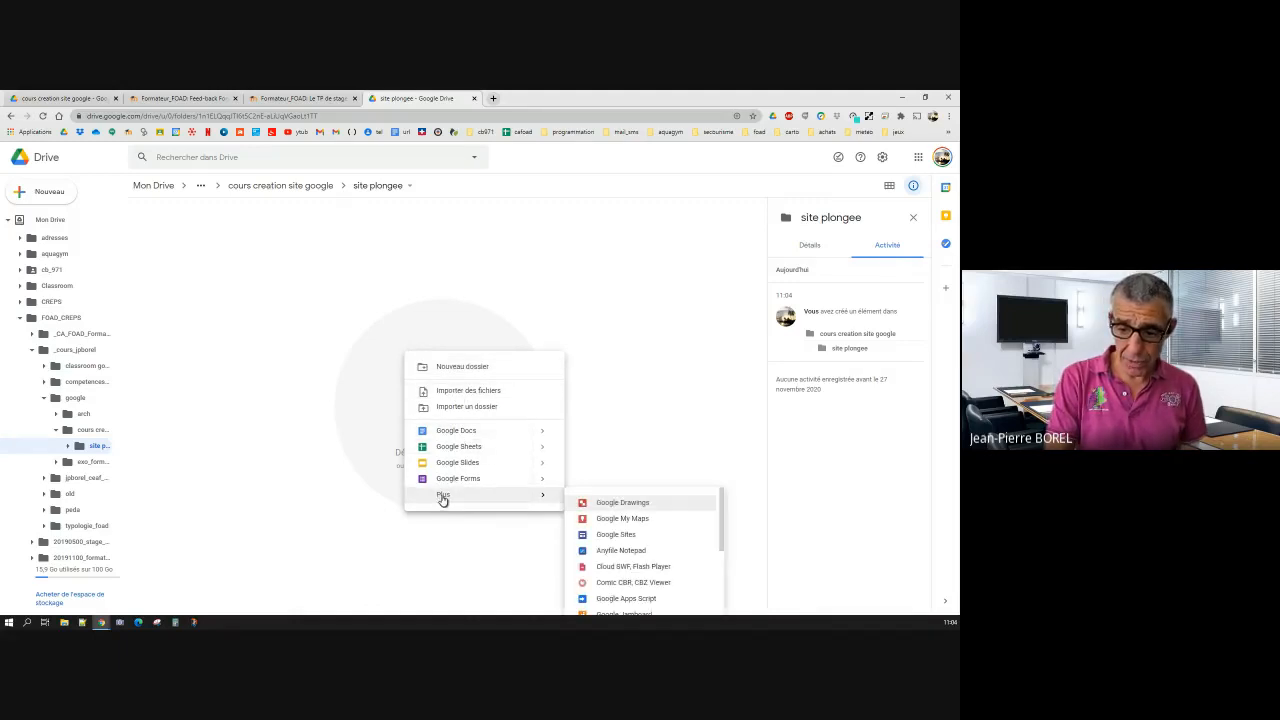
left_click(604, 536)
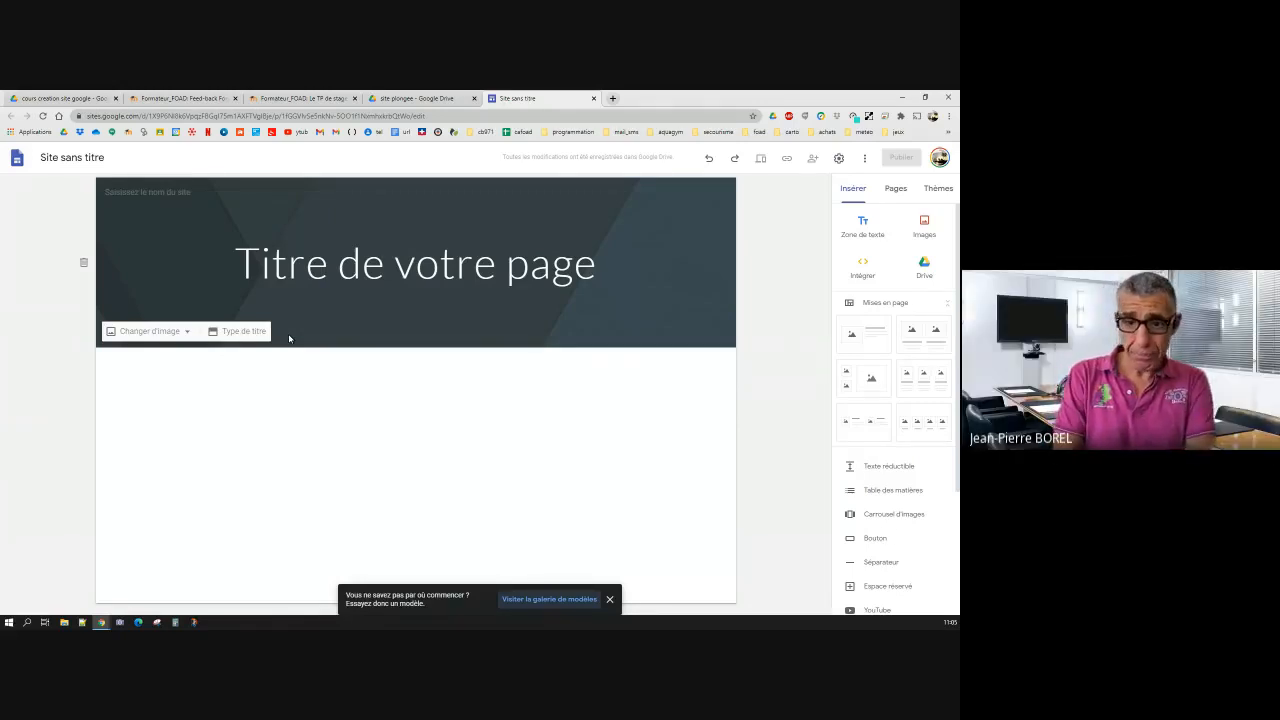
Step: Title the new site "Découverte de la Plongée" and use the same text as the site name in the page header
left_click(65, 158)
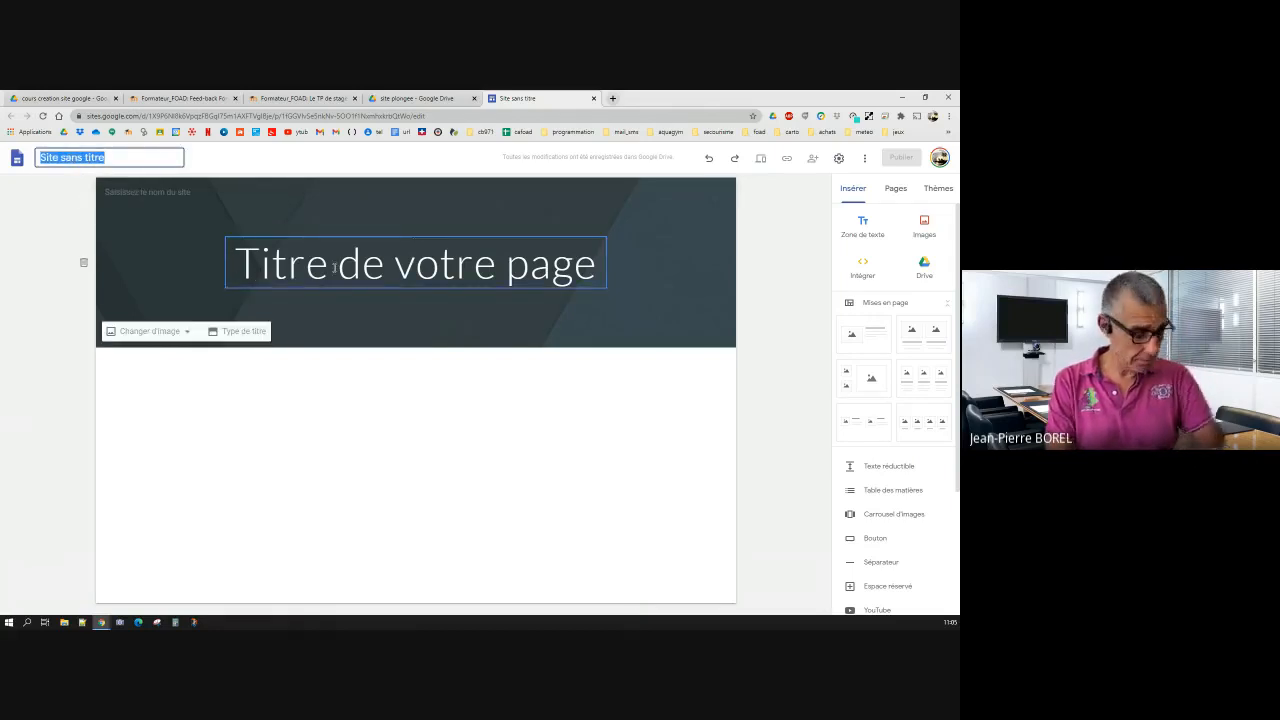
type("Déc")
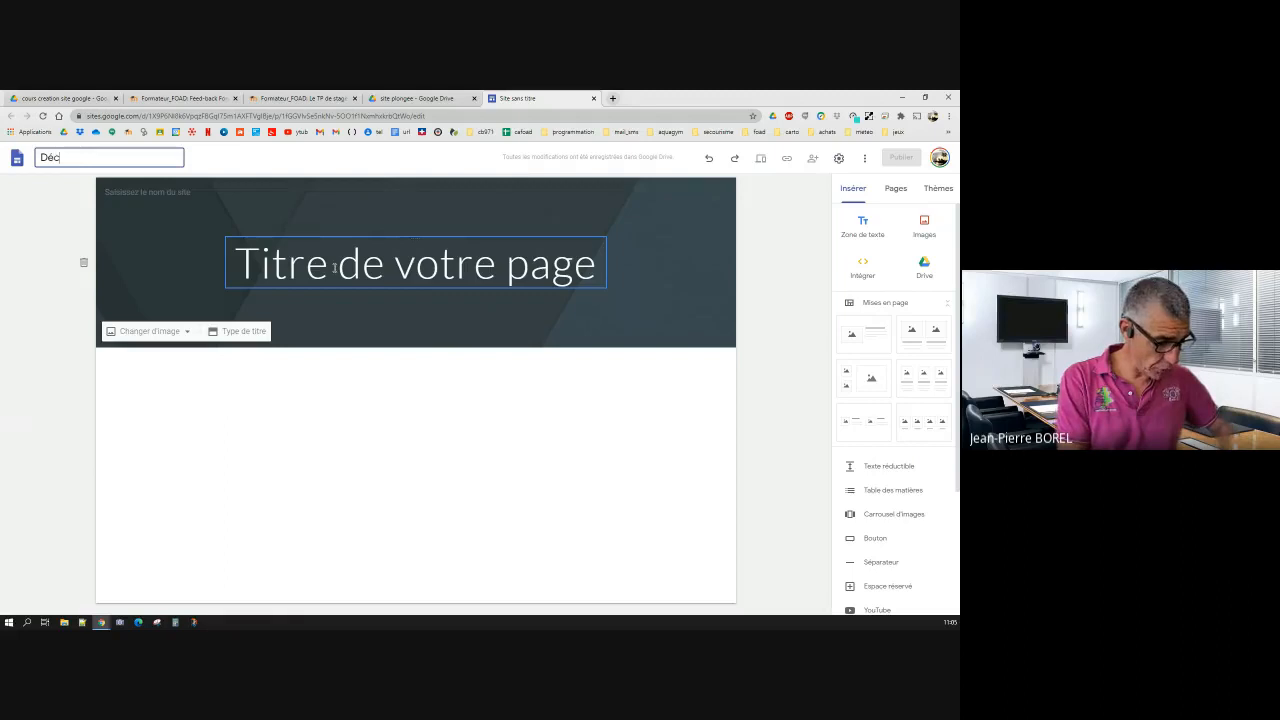
type("ouverte de ")
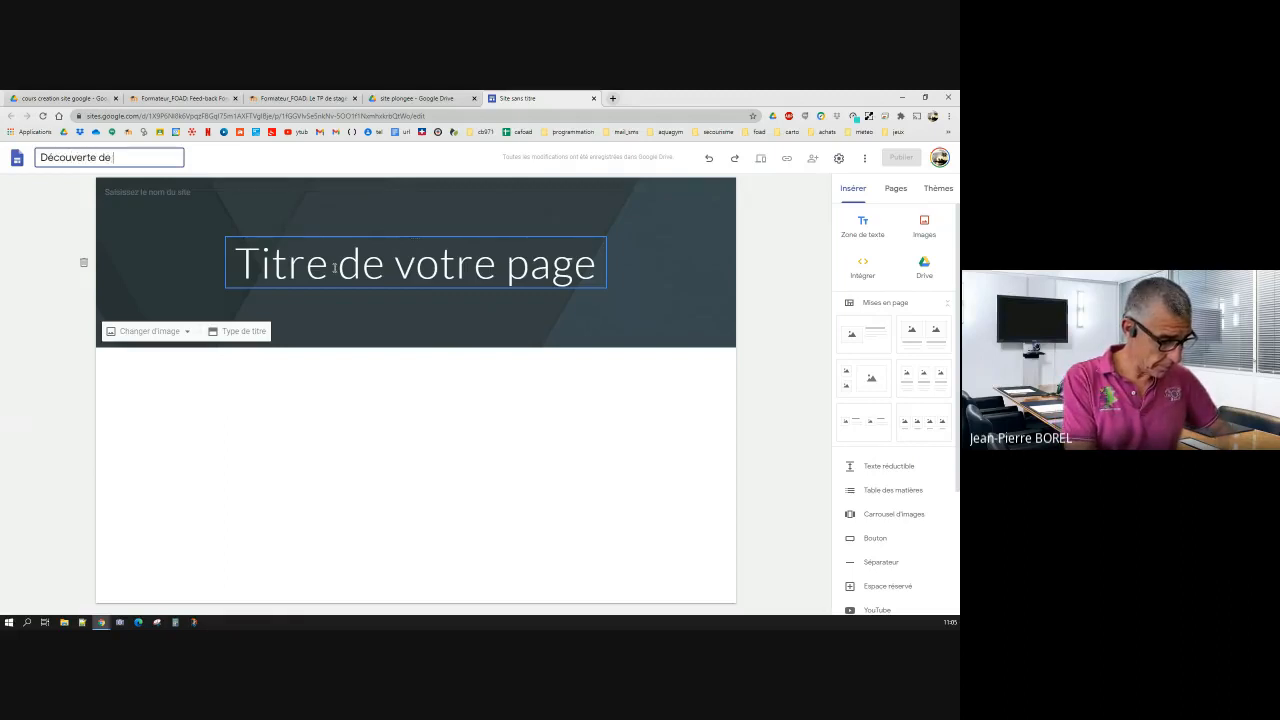
type("la Plon")
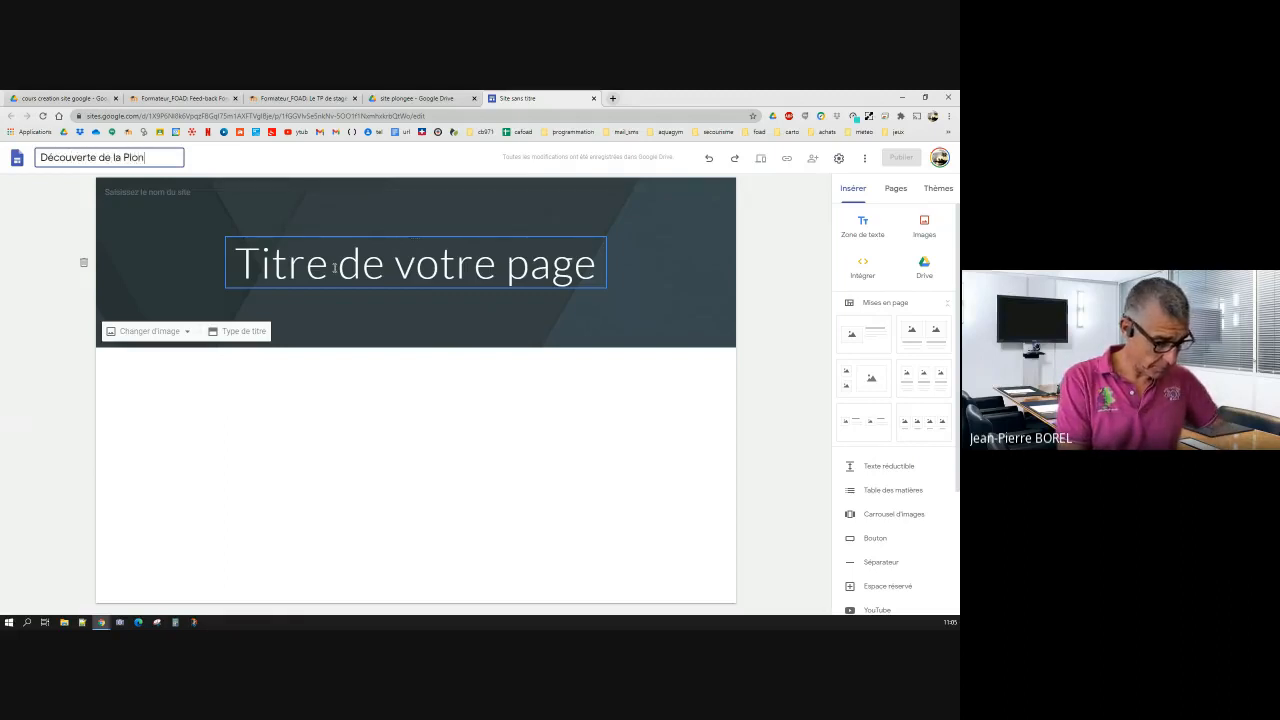
type("gée")
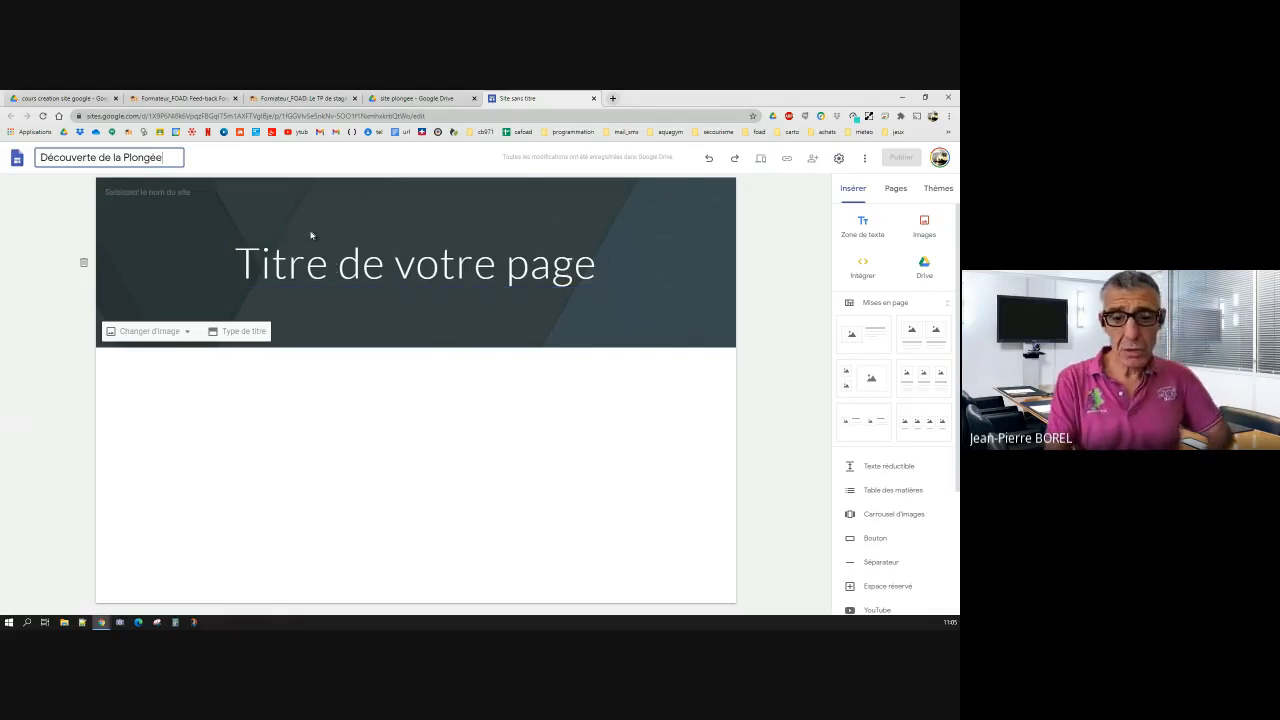
left_click_drag(105, 191, 170, 191)
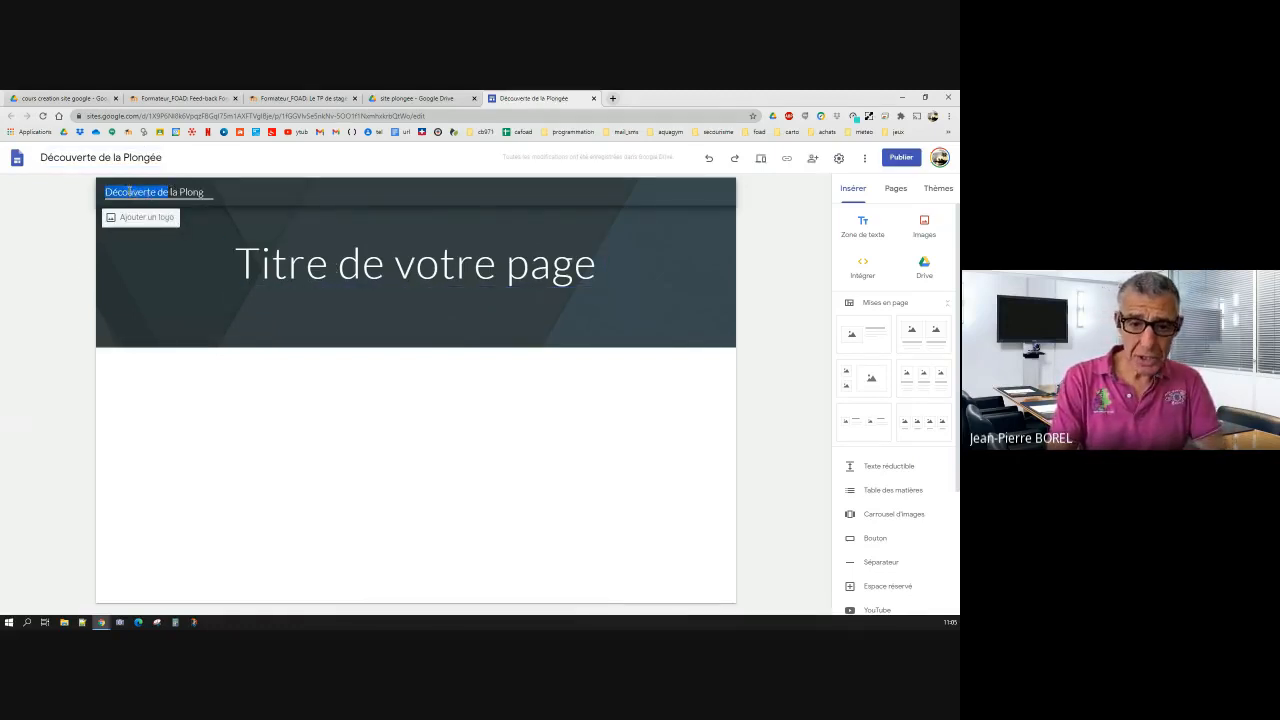
left_click(106, 192)
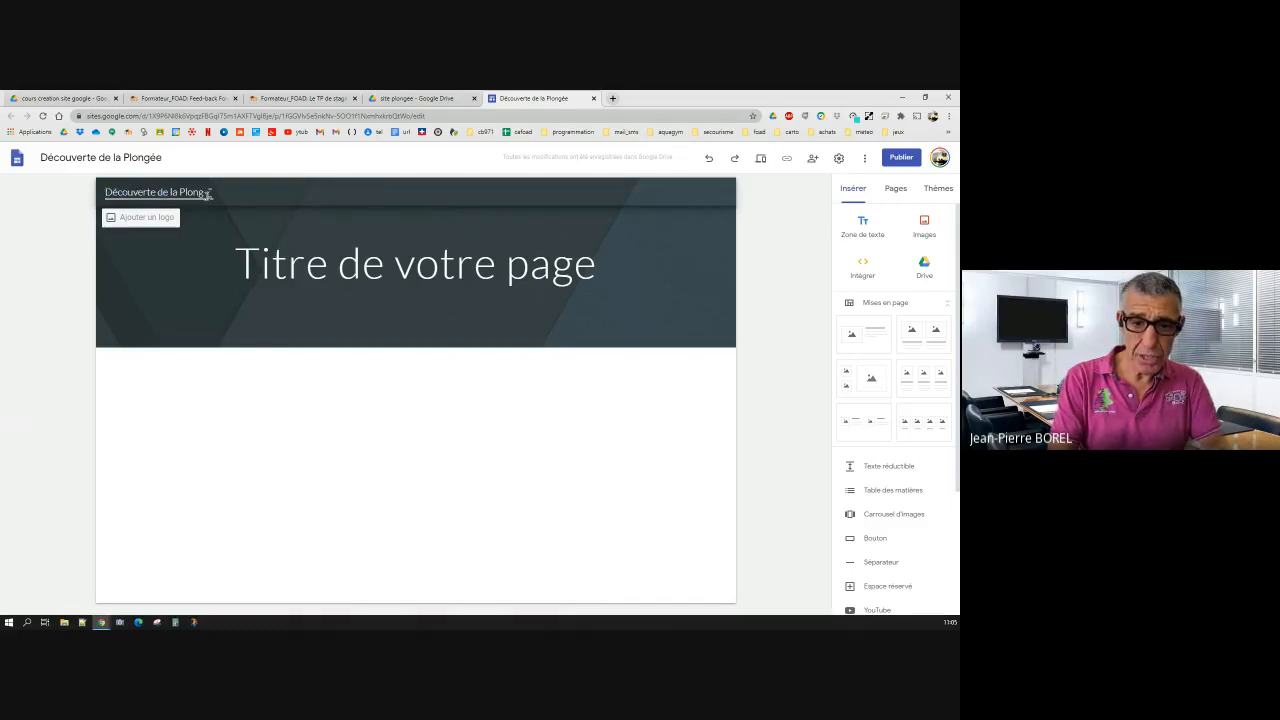
left_click(238, 447)
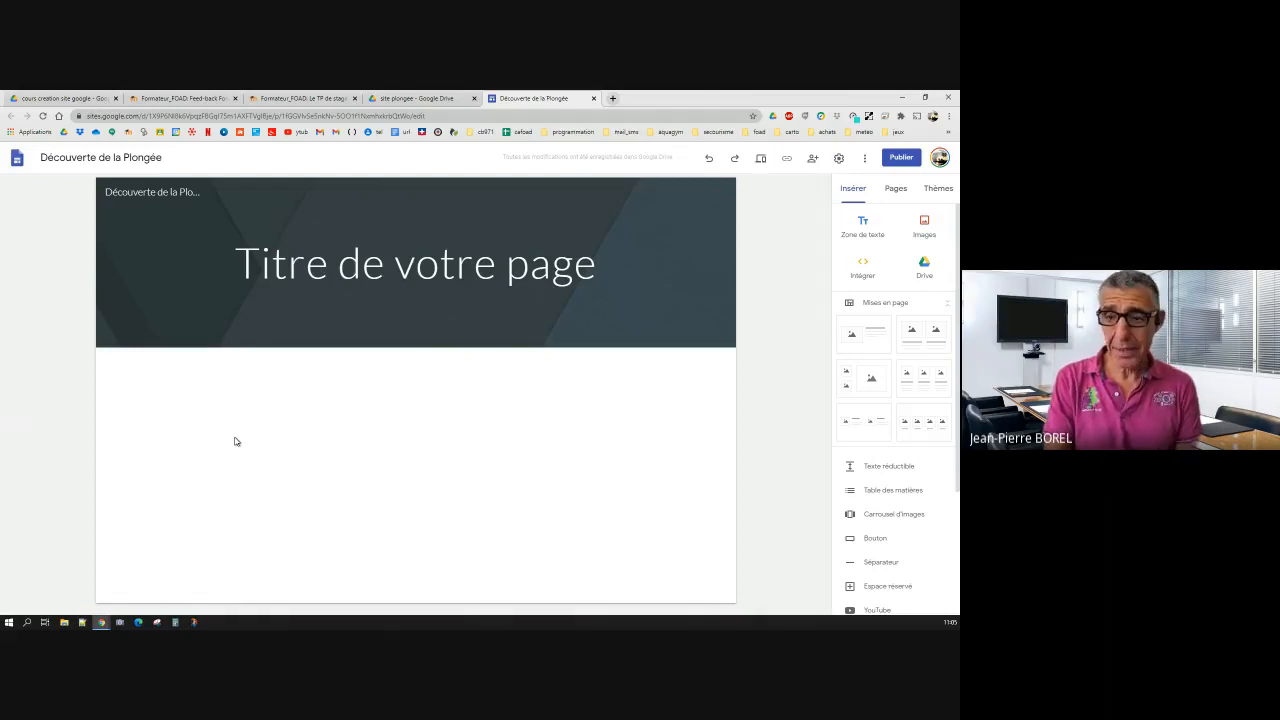
Step: Check the site file in the "site plongee" Drive folder and return to the site editor
left_click(413, 99)
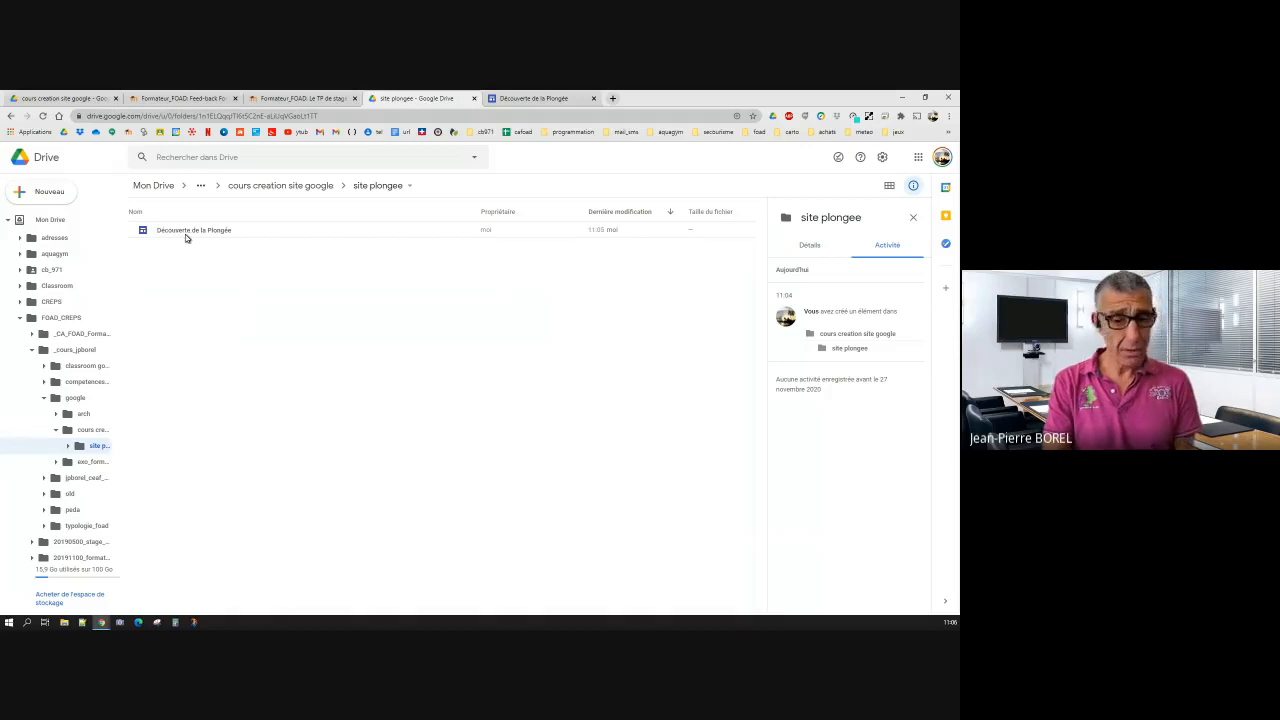
left_click(533, 98)
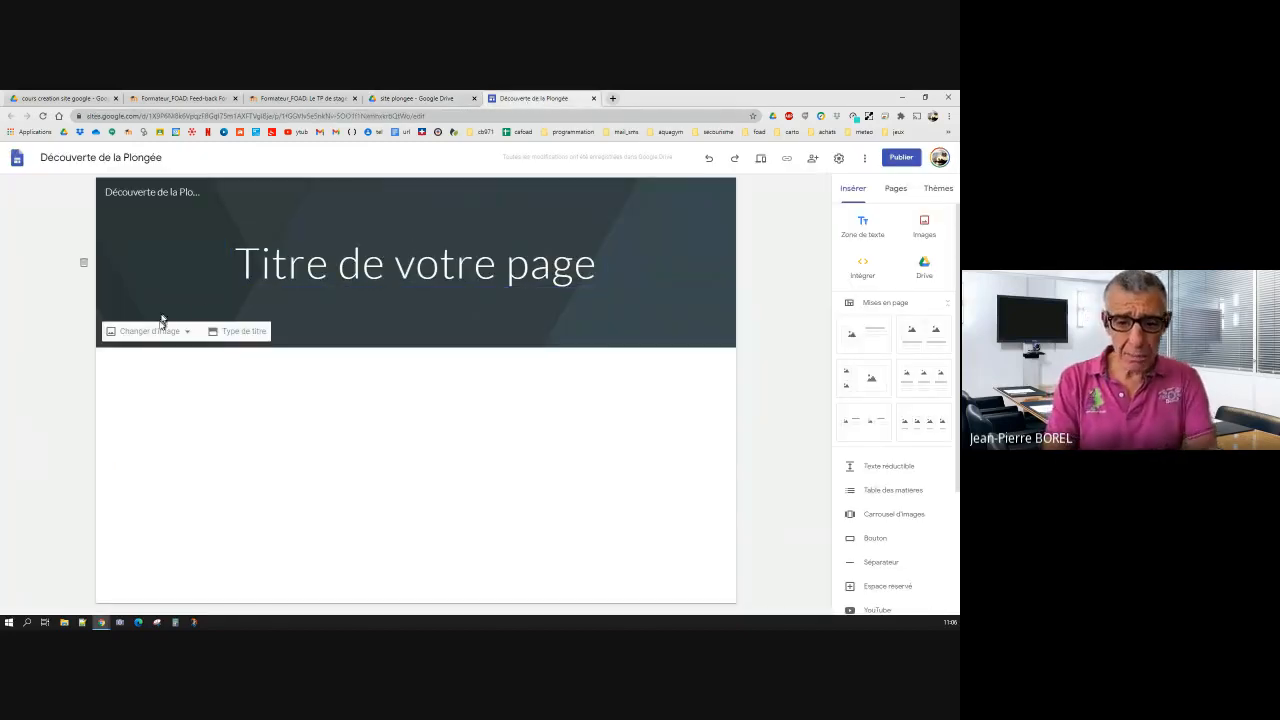
Step: Choose Bannière as the title type of the page header
left_click(246, 332)
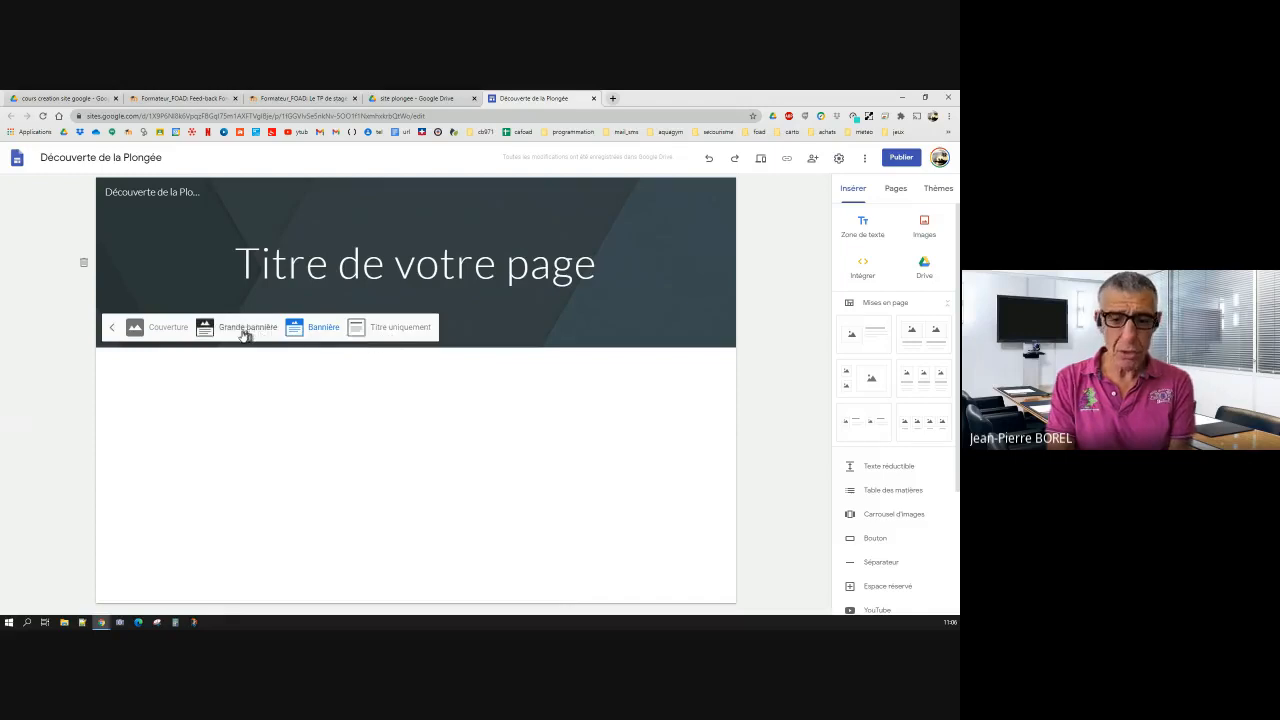
left_click(316, 335)
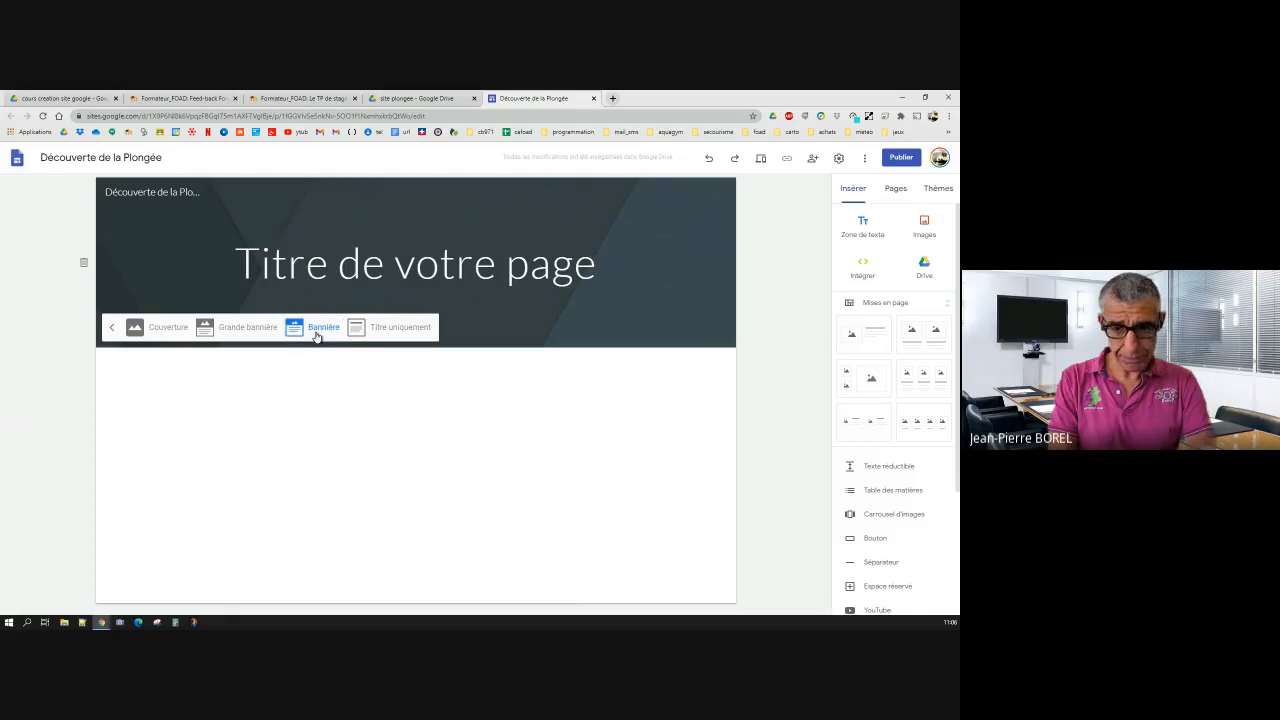
Step: Replace the placeholder page title in the header banner with "Découverte de la Plongée"
left_click(330, 262)
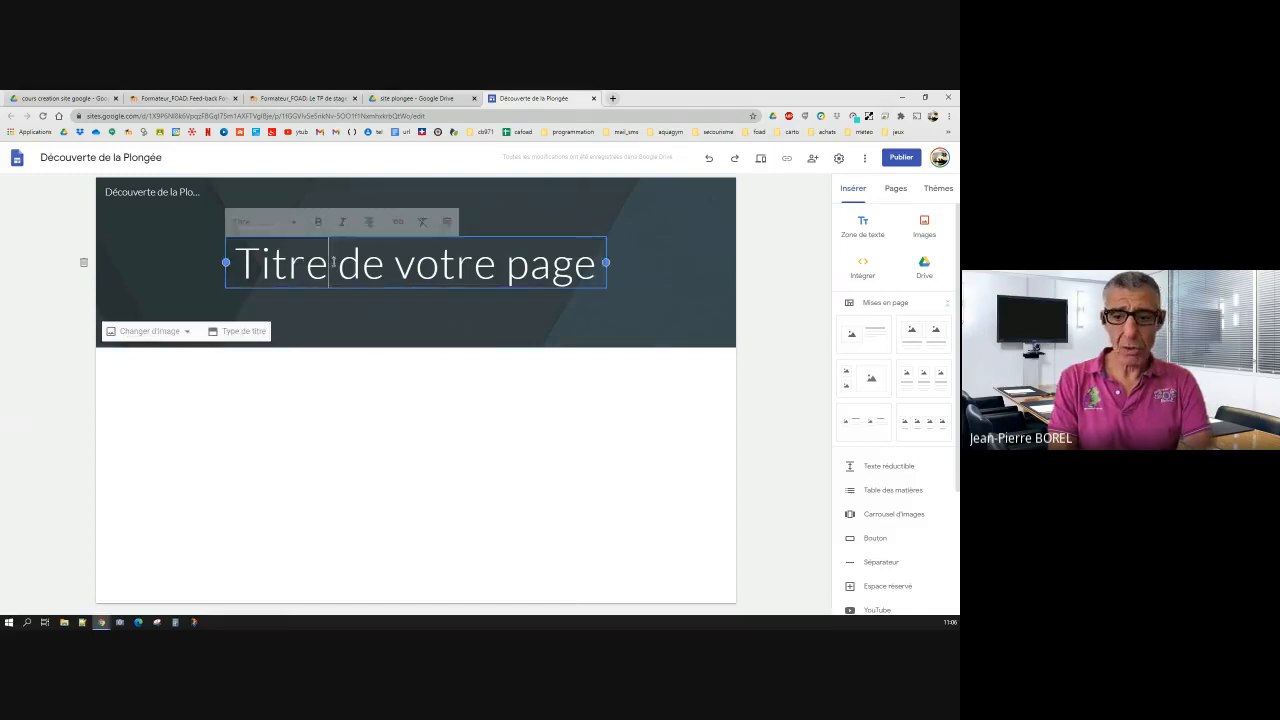
left_click_drag(236, 262, 600, 265)
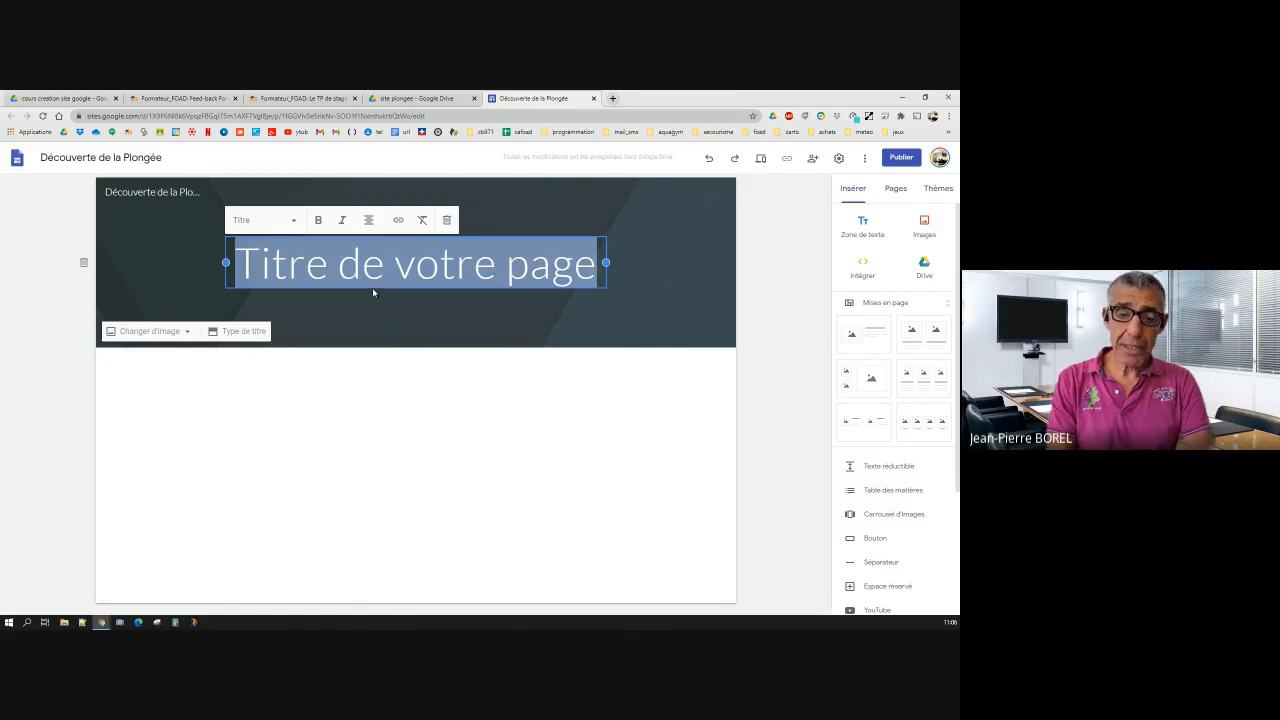
type("Dé")
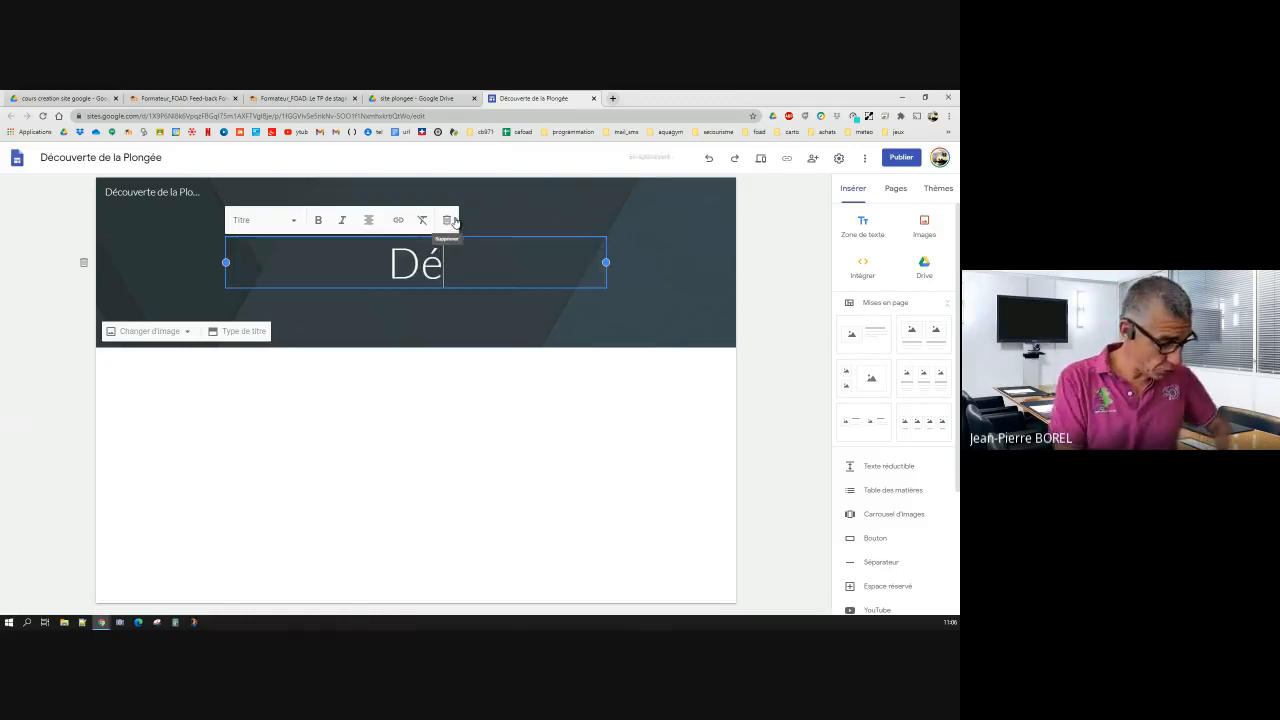
type("couverte de")
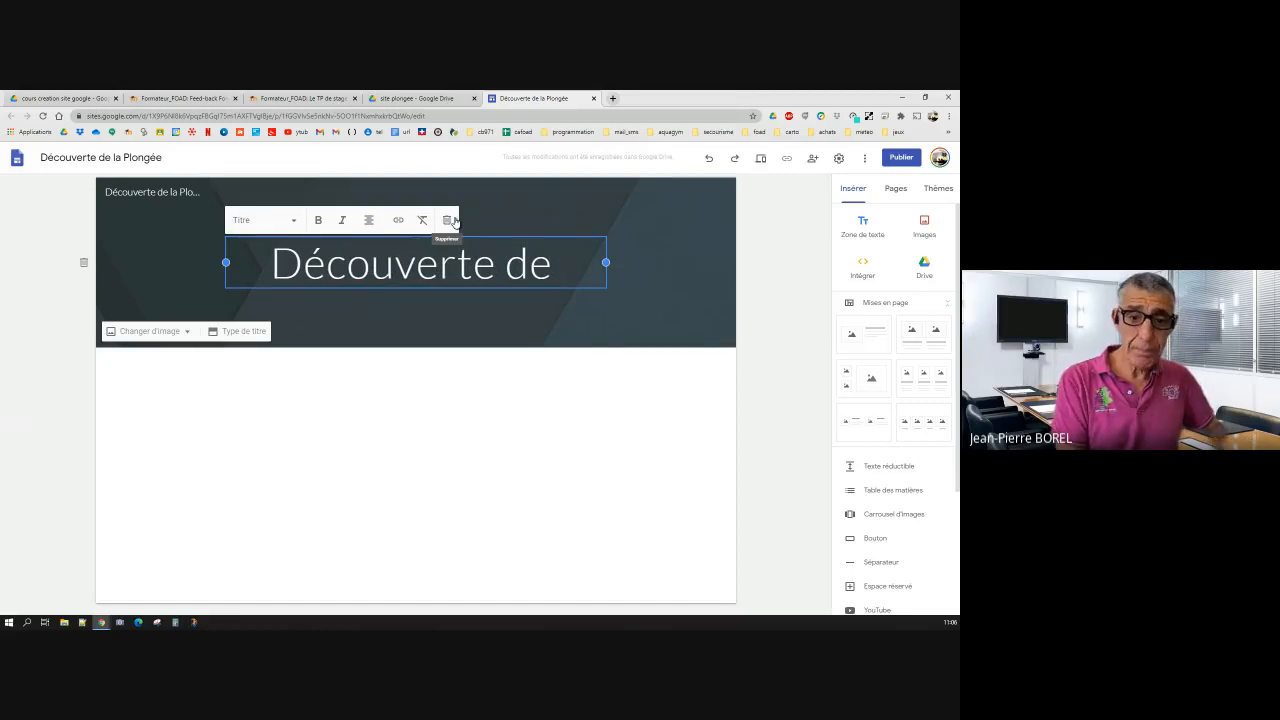
type(" la")
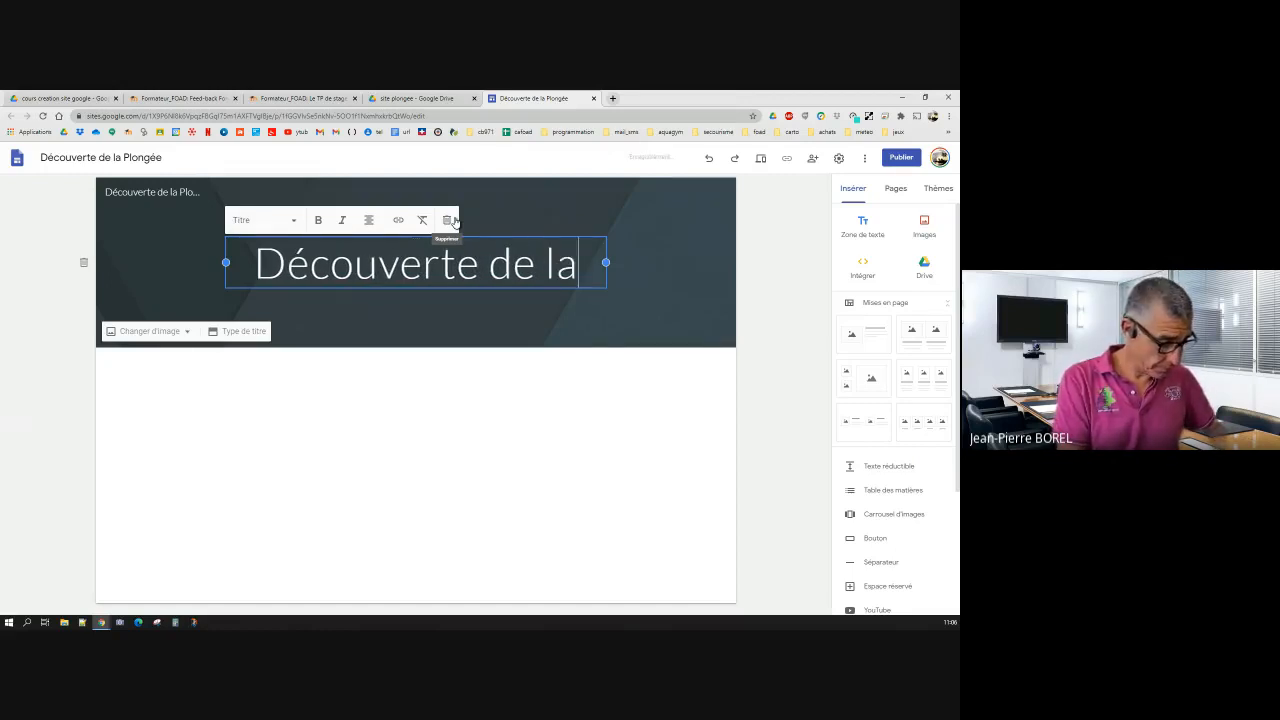
type(" Plongée")
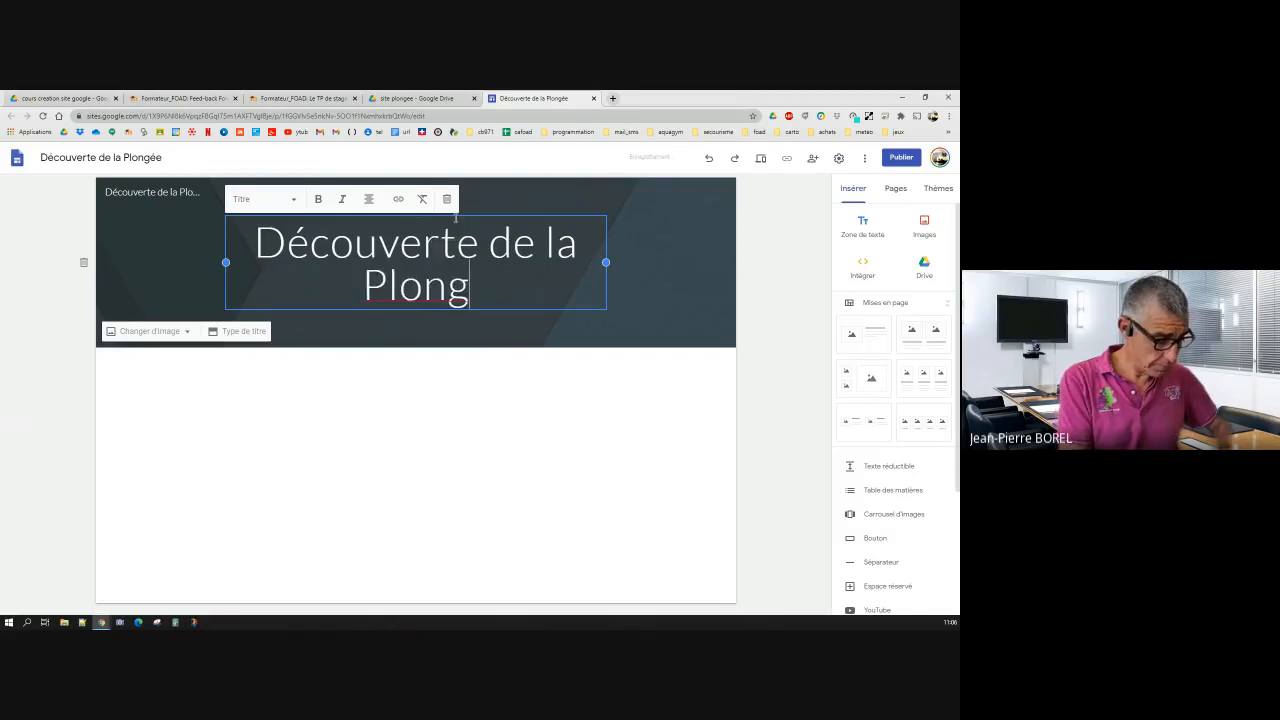
Step: Change the header image to the pale picture of waves on a beach from the image gallery
left_click(140, 333)
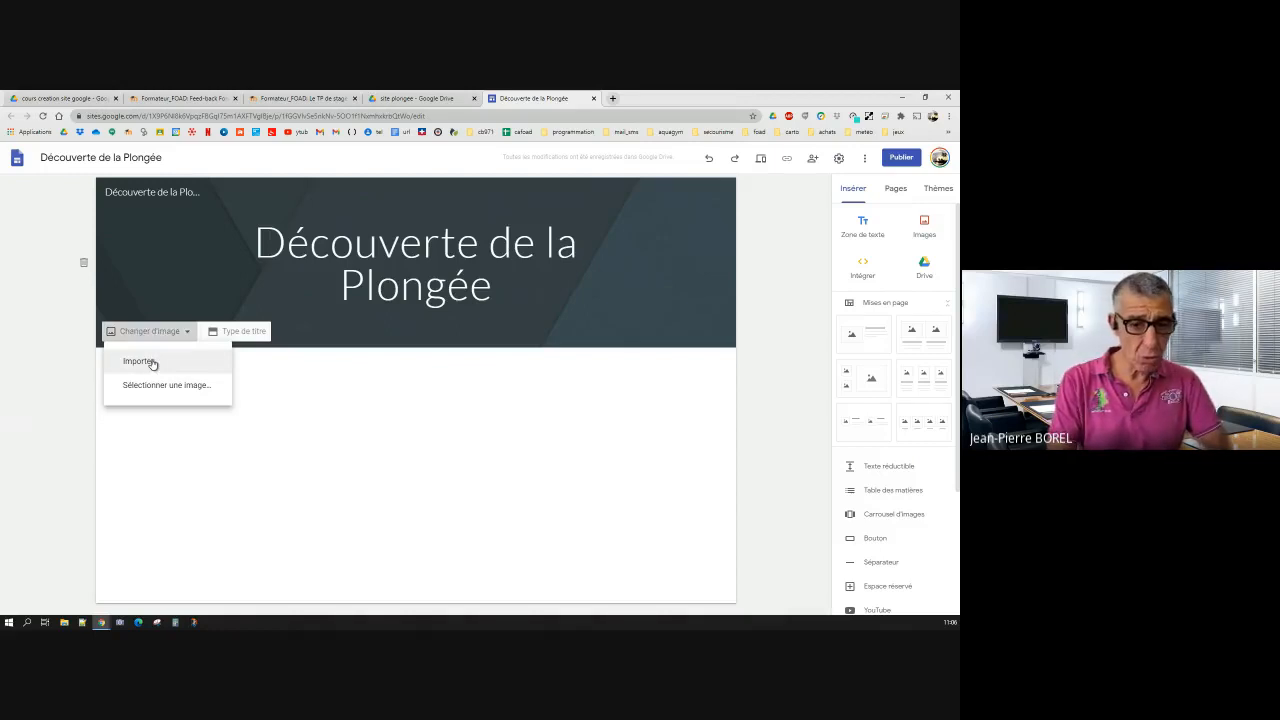
left_click(186, 385)
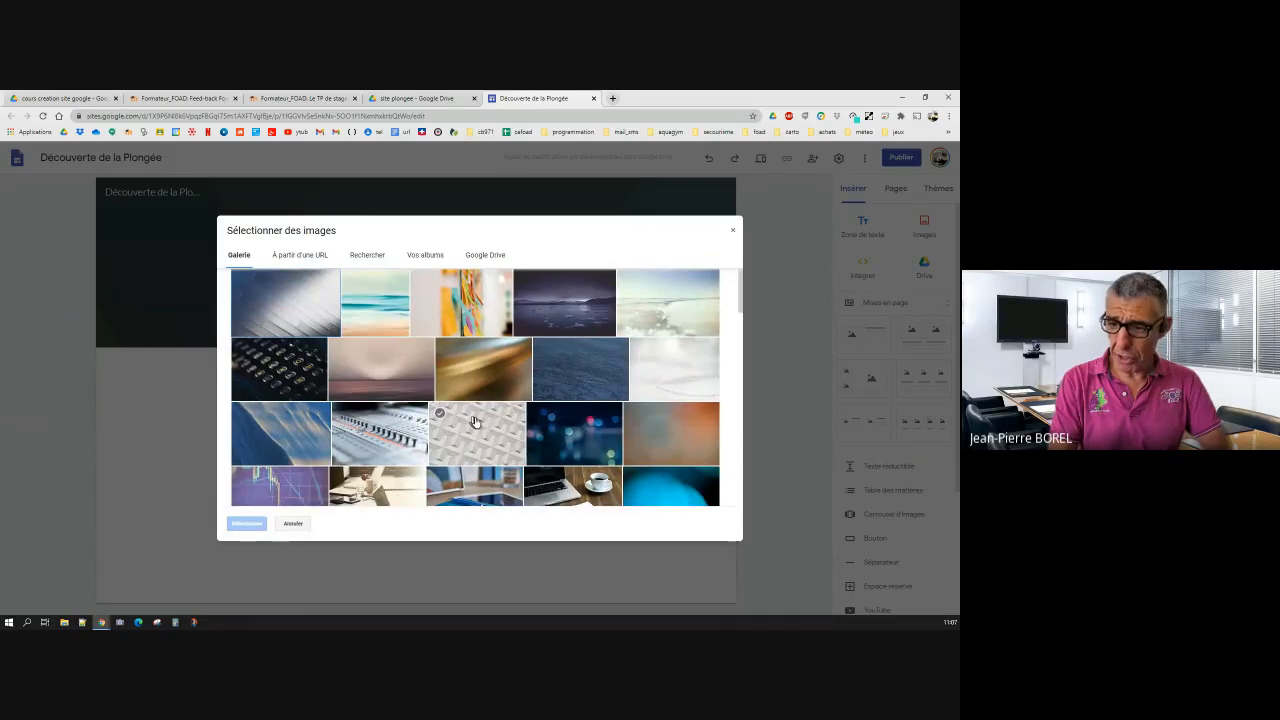
scroll(530, 390, "down", 1)
scroll(600, 360, "up", 1)
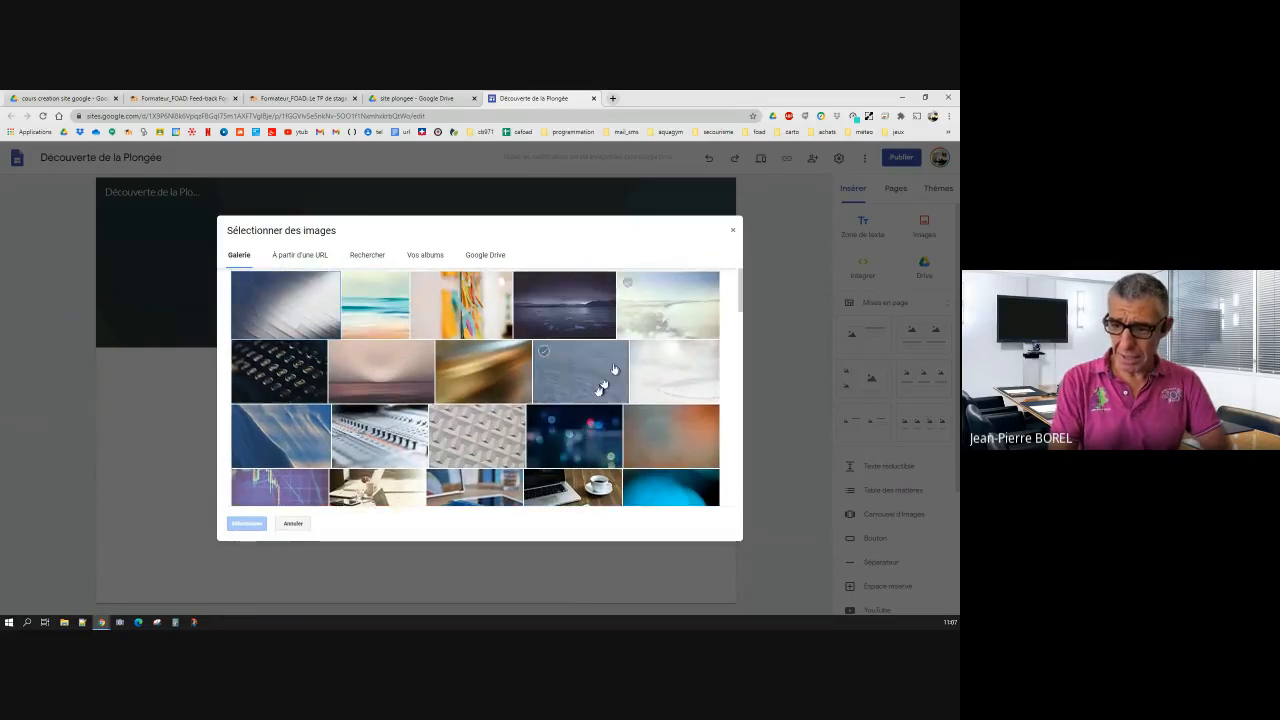
left_click(681, 323)
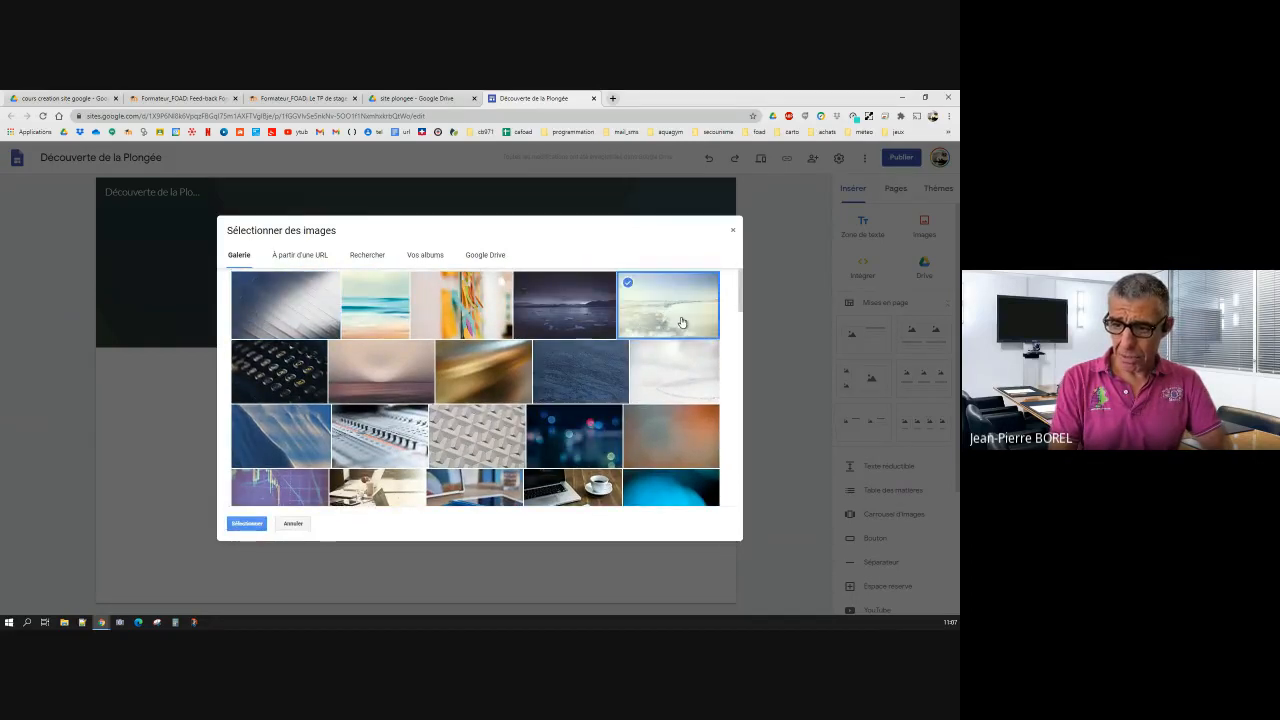
left_click(248, 524)
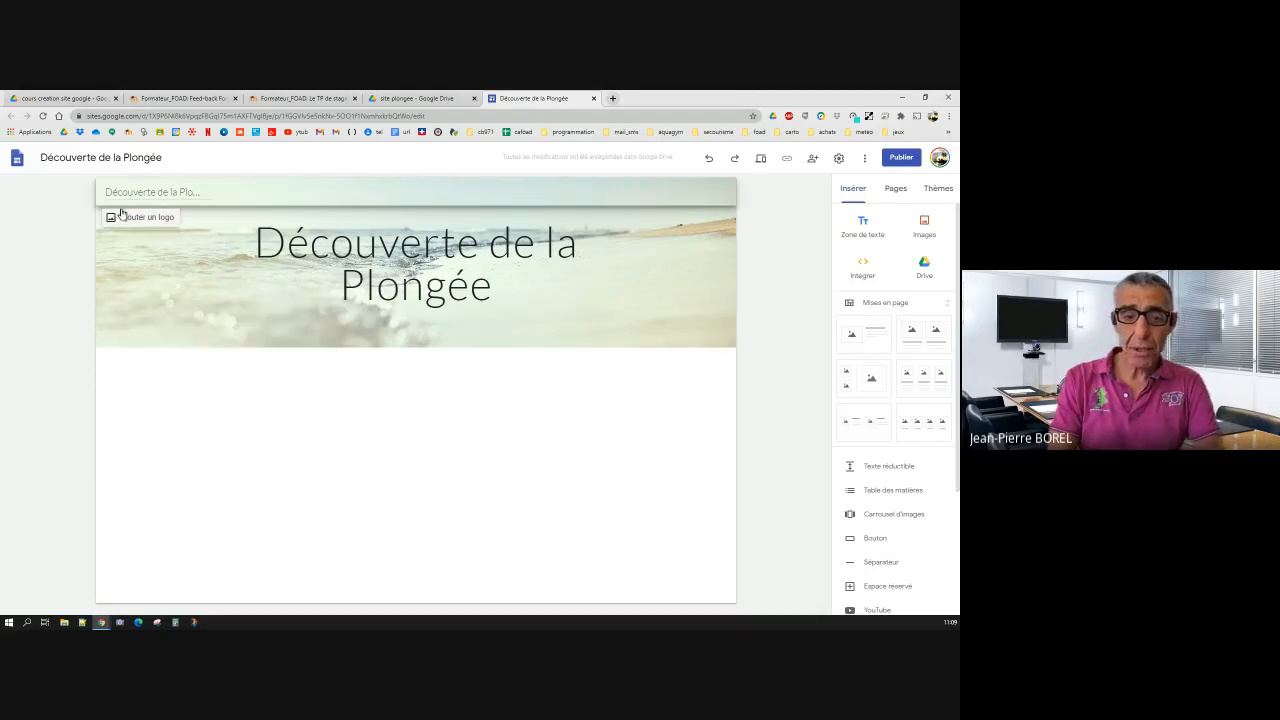
Step: View the brand image settings for the site's logo and favicon, then close them
left_click(125, 221)
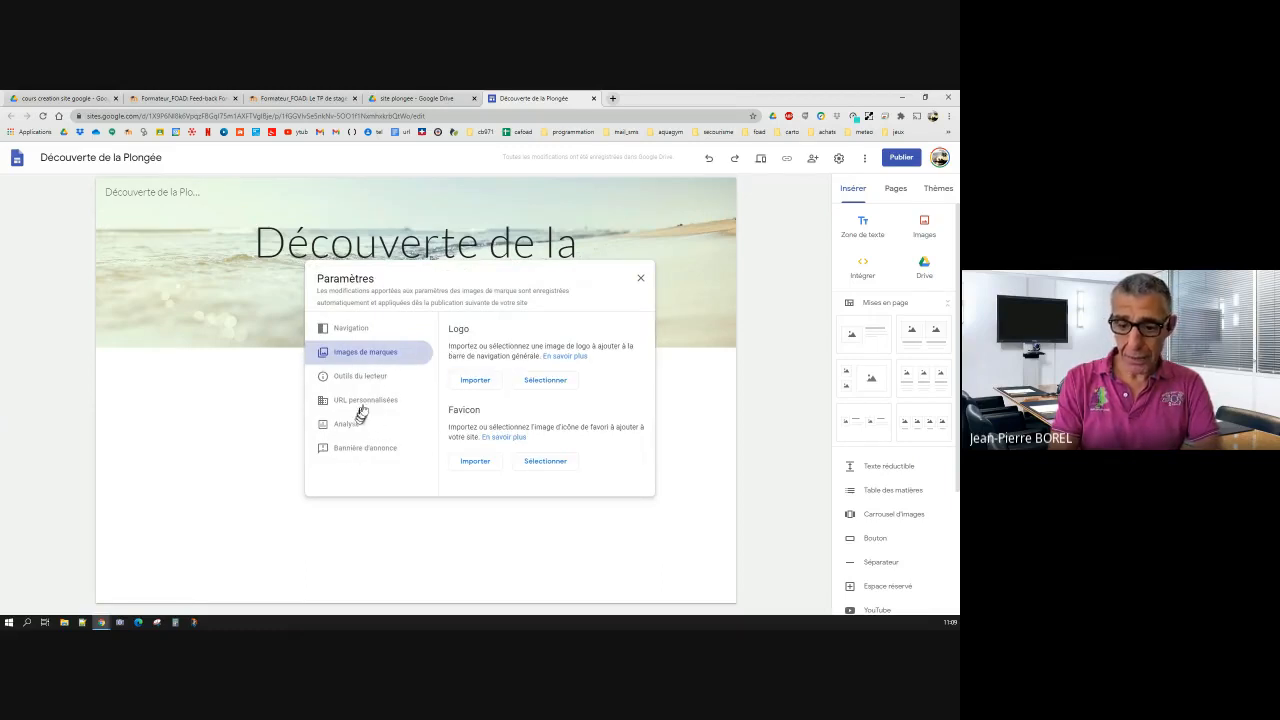
left_click(641, 280)
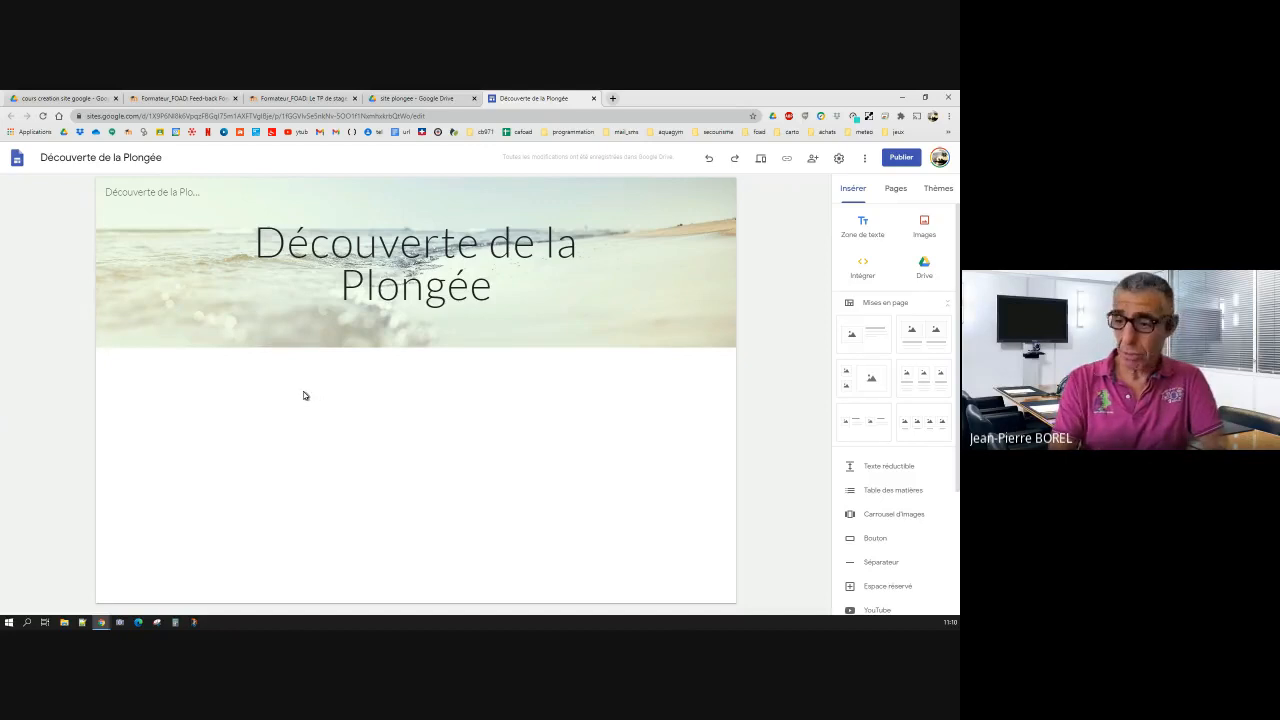
Step: Insert the layout with one image beside a text block and set its section background to Mise en valeur 1
left_click(871, 340)
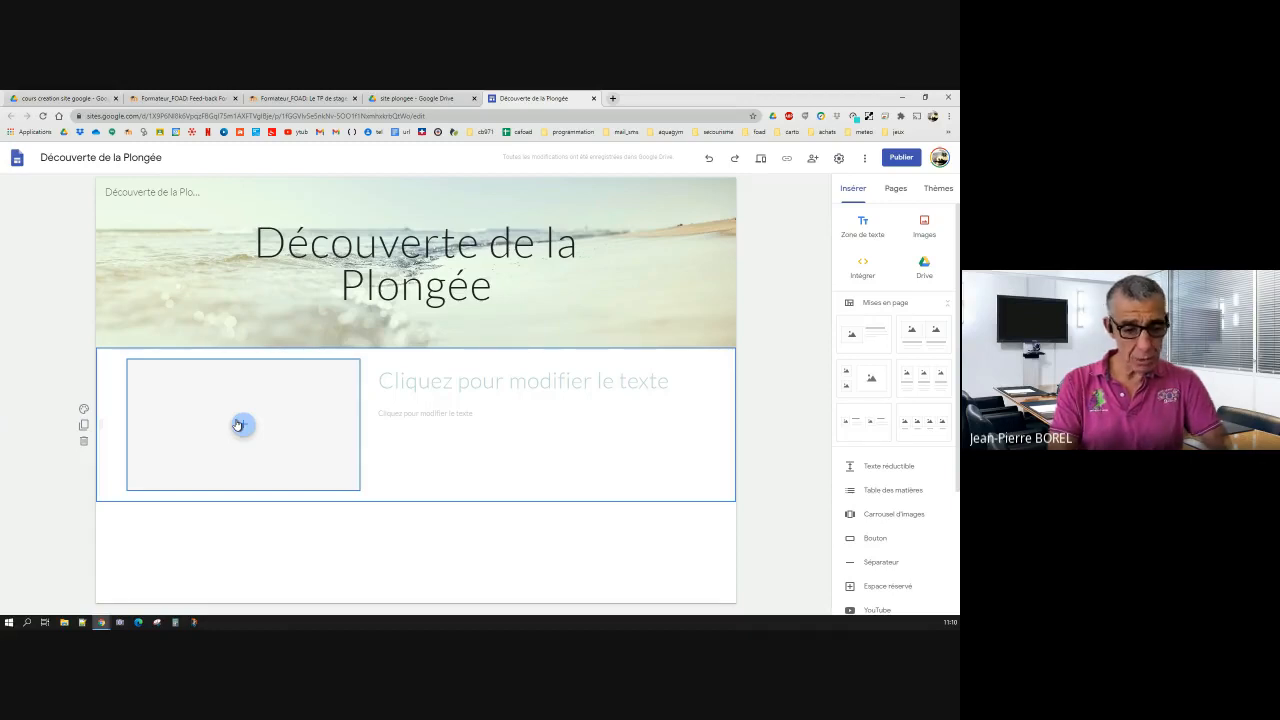
left_click(85, 409)
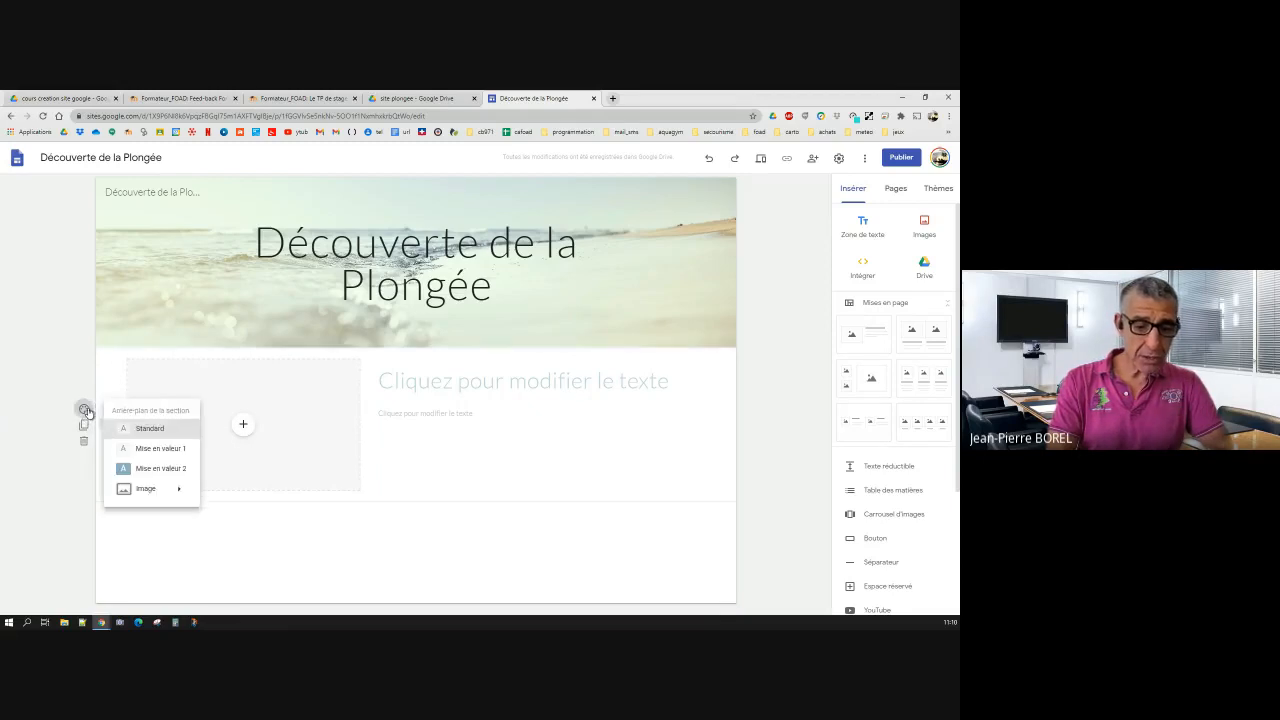
left_click(151, 469)
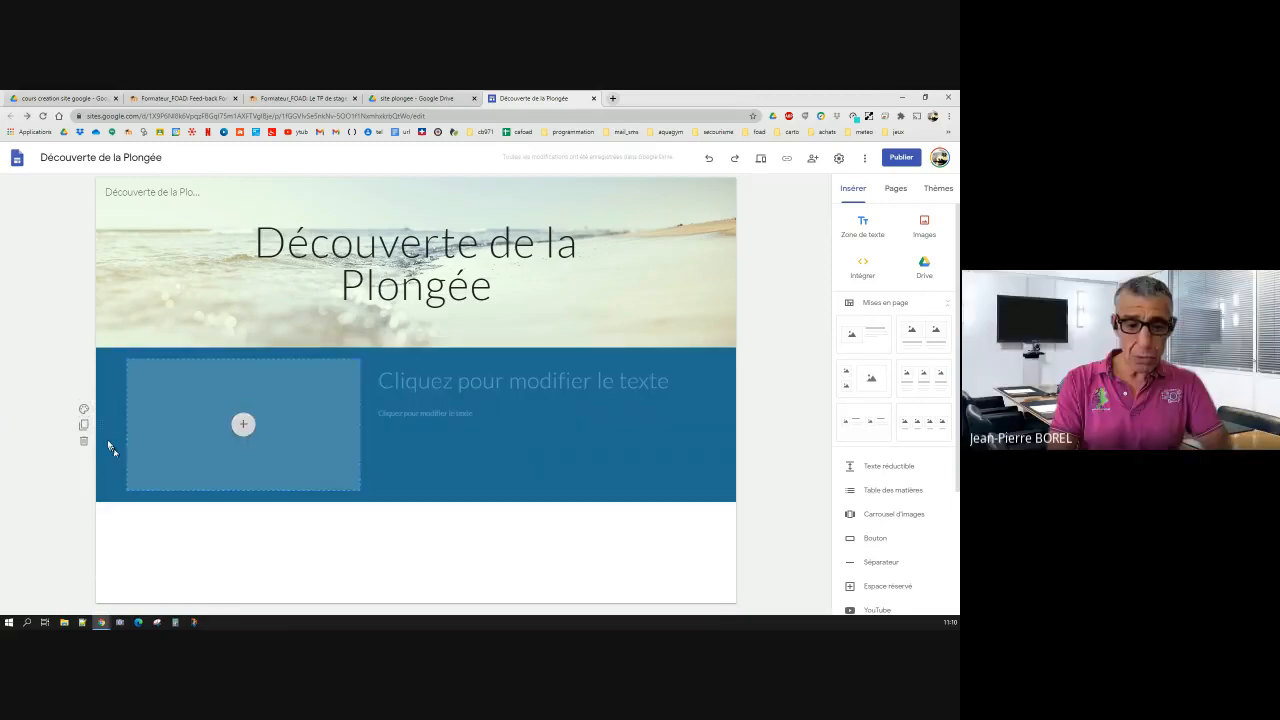
left_click(85, 410)
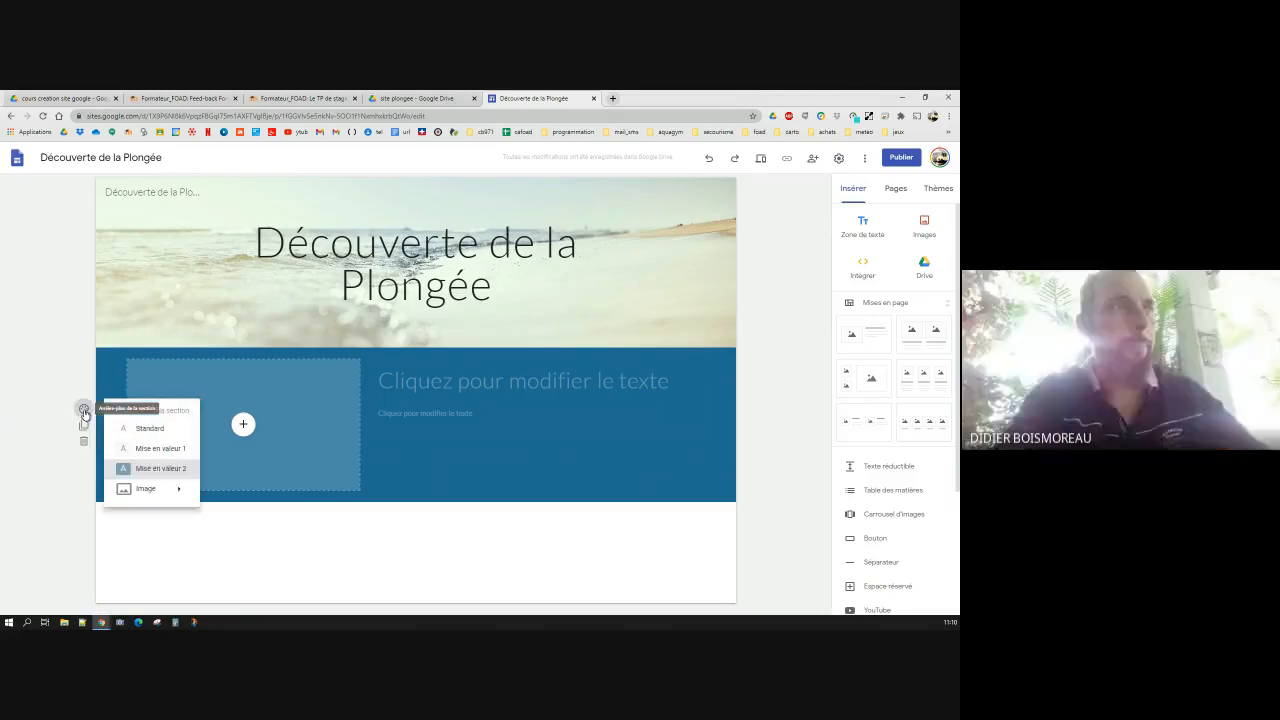
left_click(155, 449)
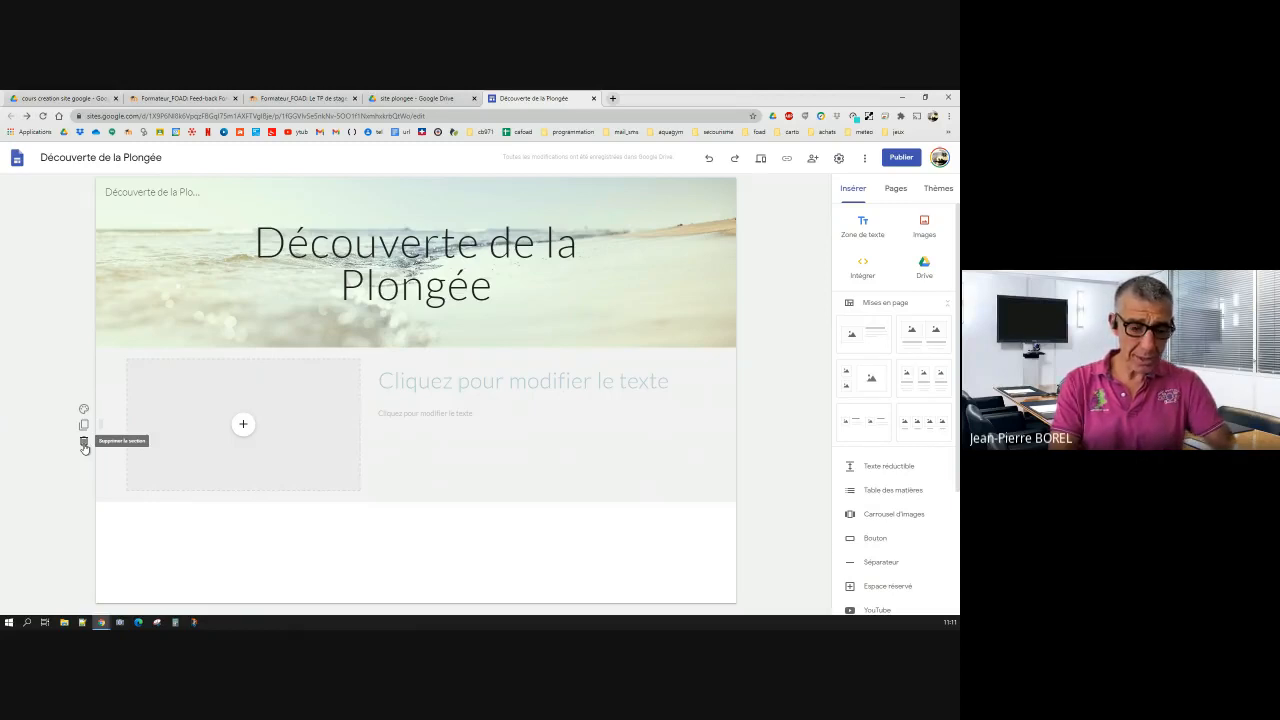
Step: Search YouTube for "cours plongée" and insert the video "Cours plongée théorie niveau 1 GRATUIT" in the section's empty media placeholder
left_click(243, 425)
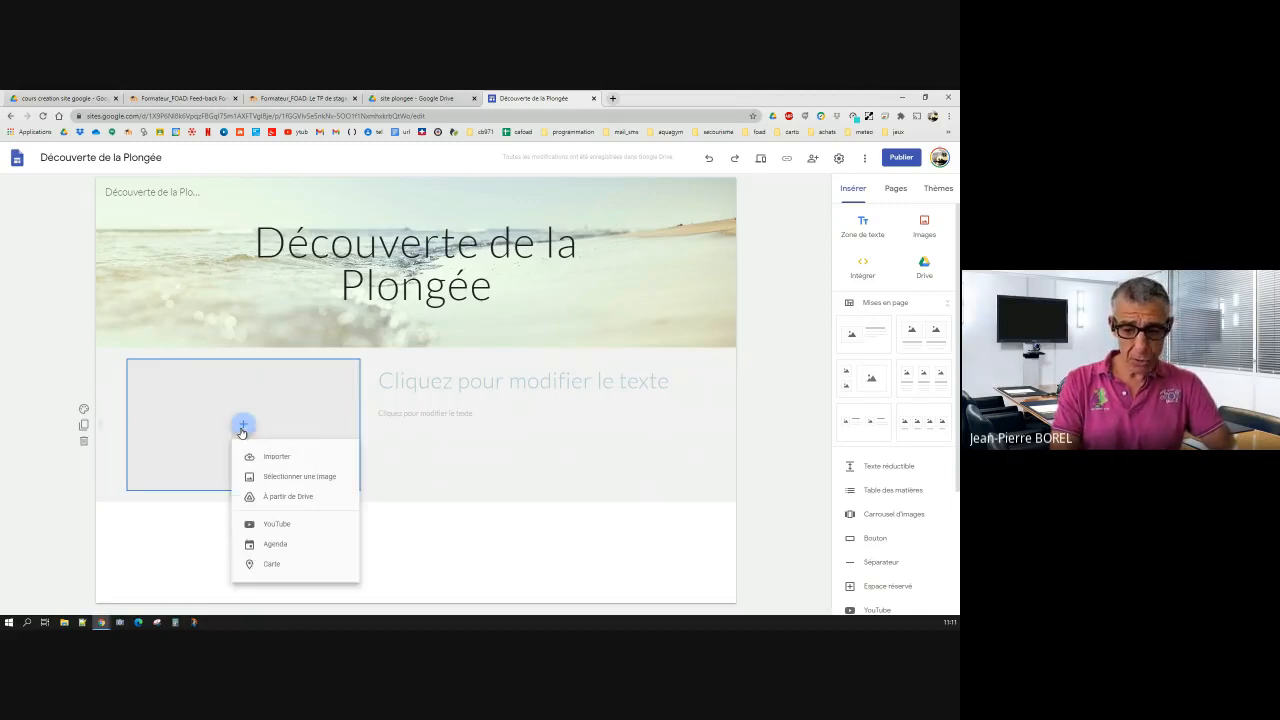
left_click(284, 525)
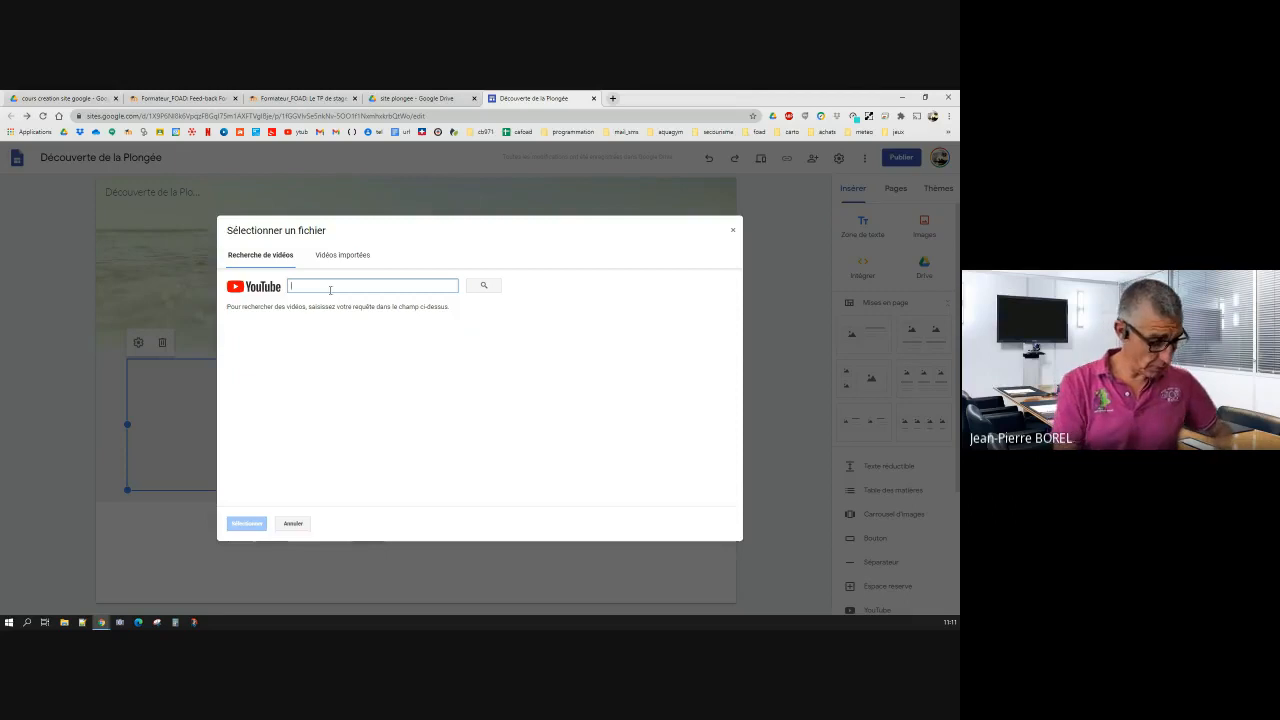
type("cou")
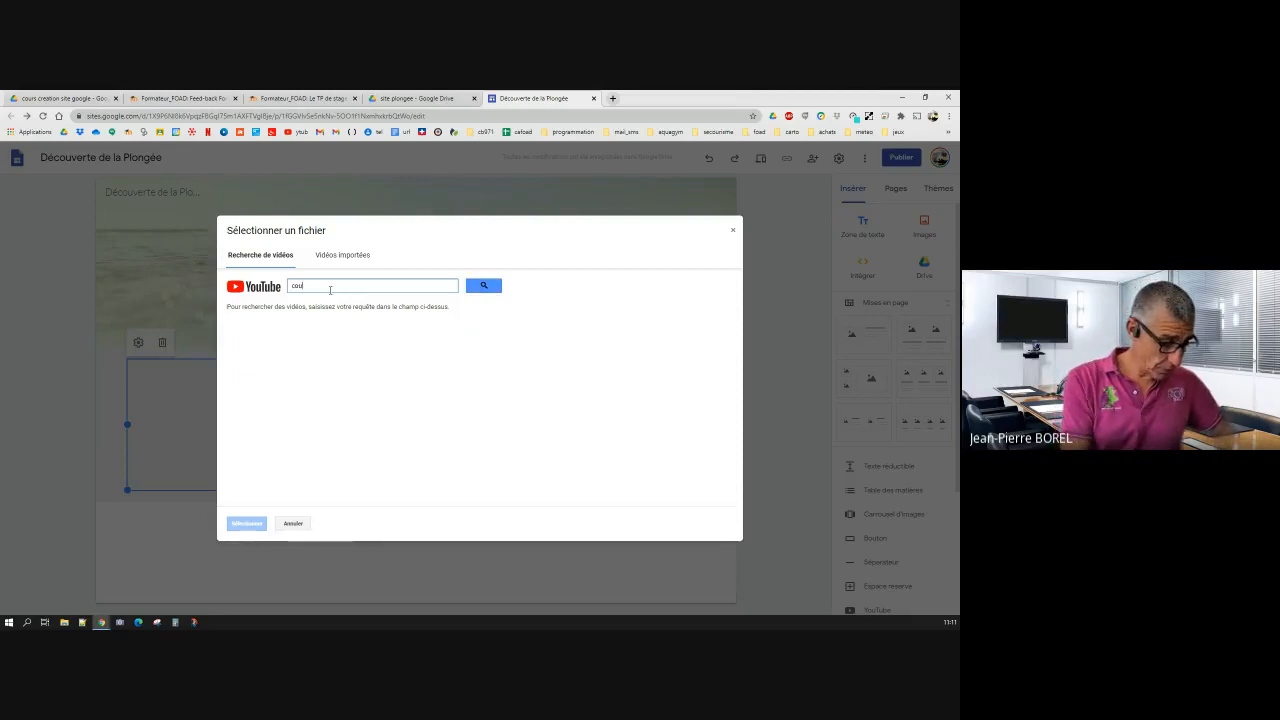
type("rs plong")
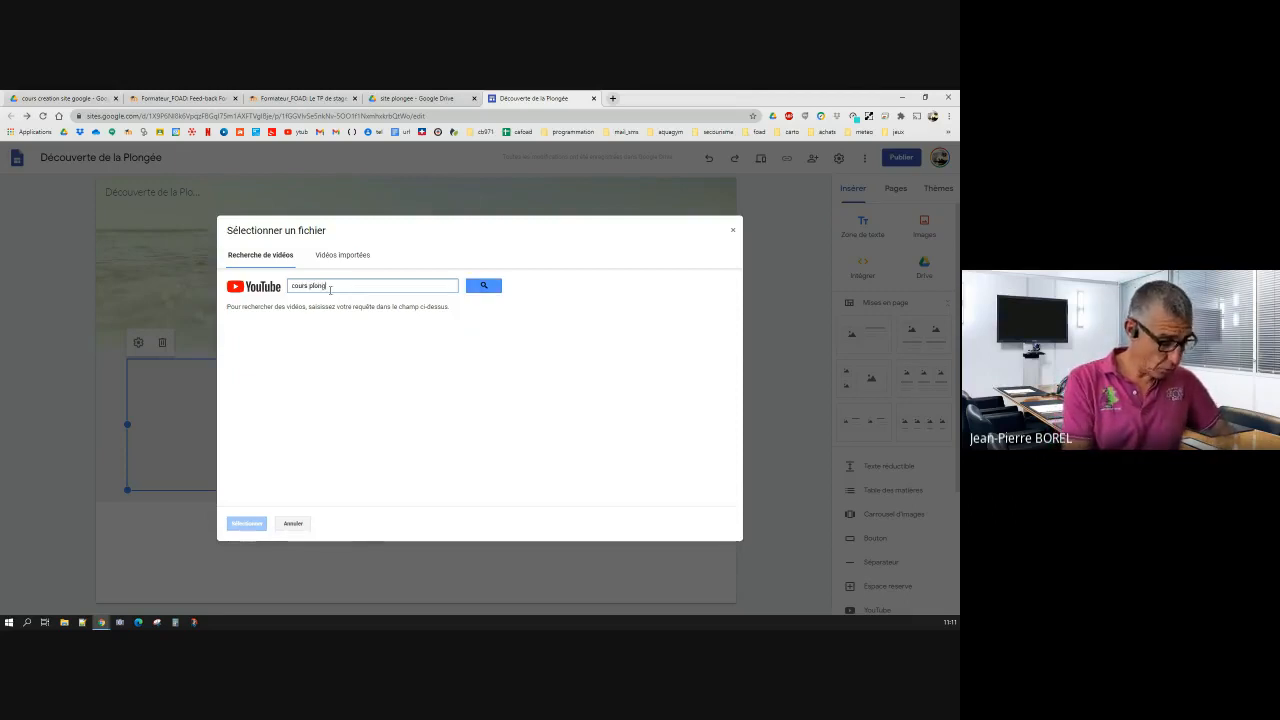
type("ée")
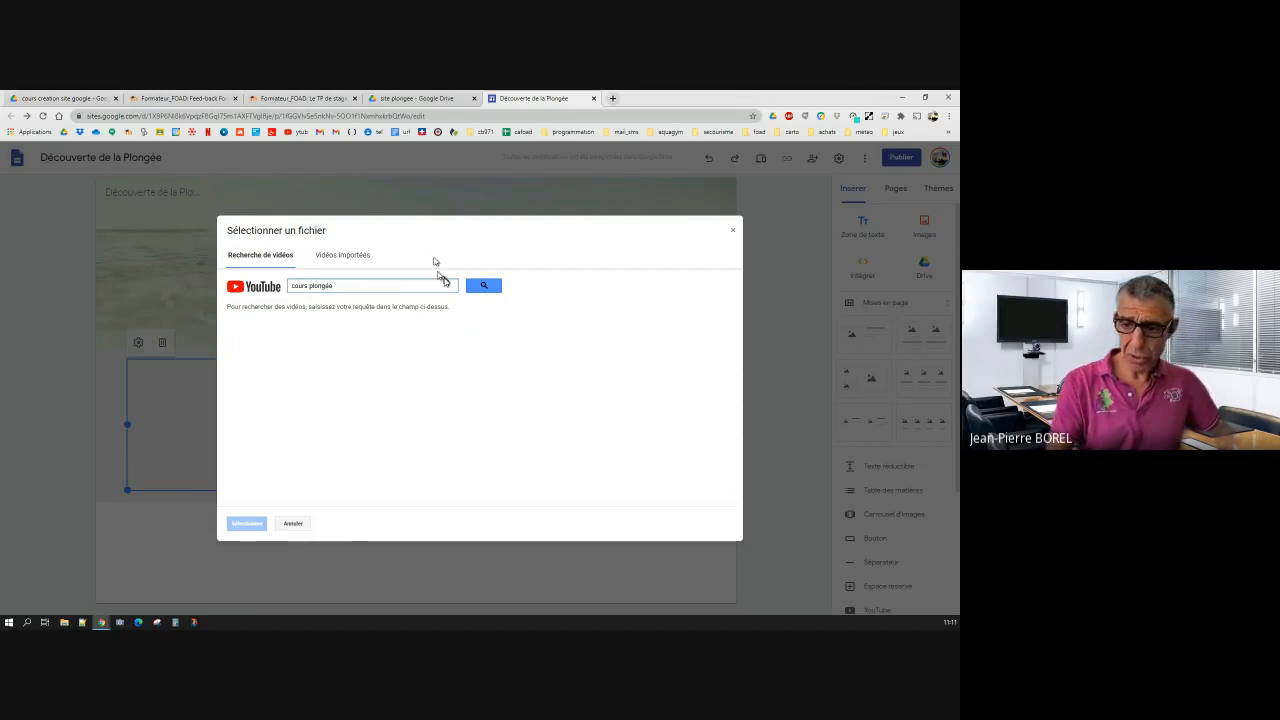
left_click(478, 286)
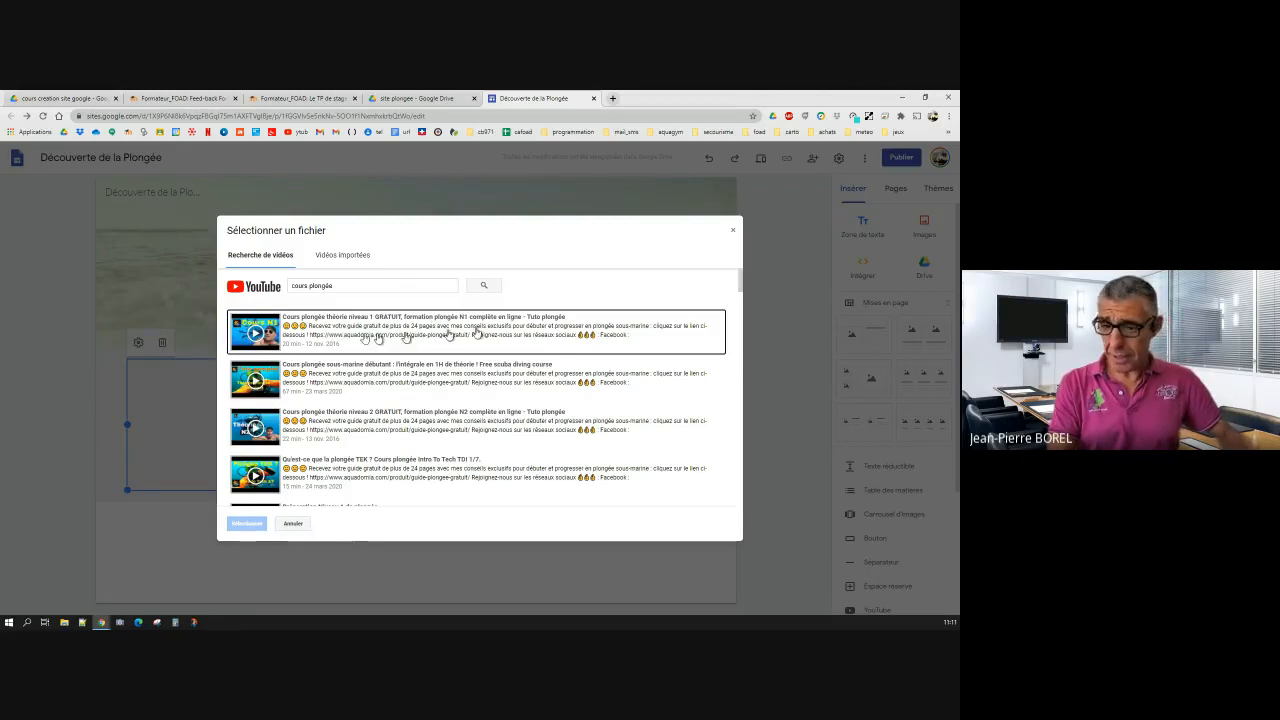
left_click(268, 337)
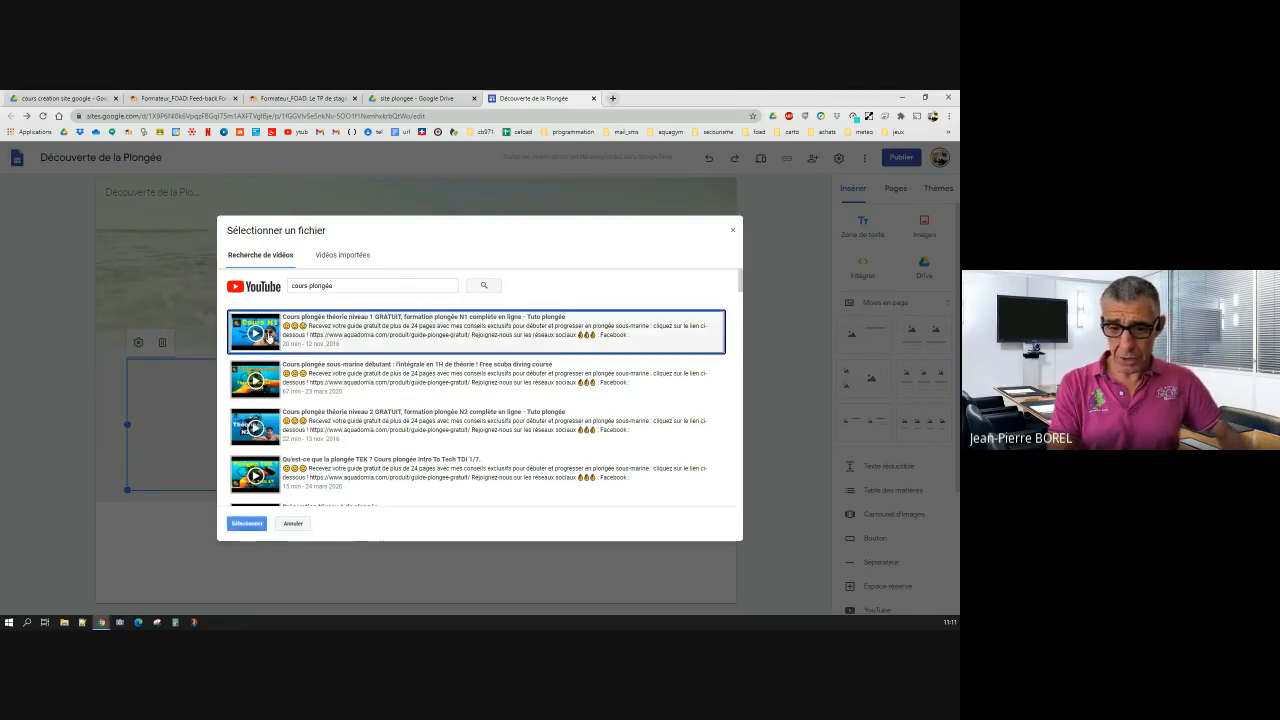
left_click(241, 523)
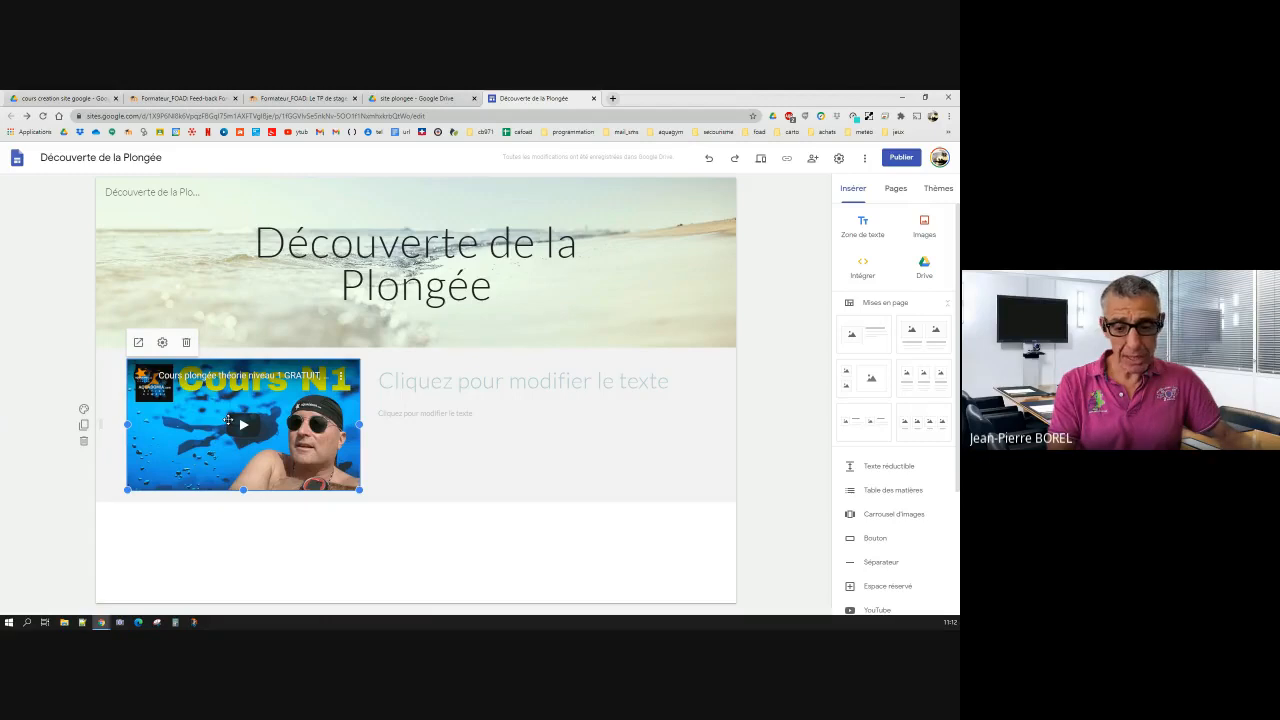
Step: Give the heading beside the video the smaller Titre style and enter "Passez votre niveau 1"
left_click(494, 382)
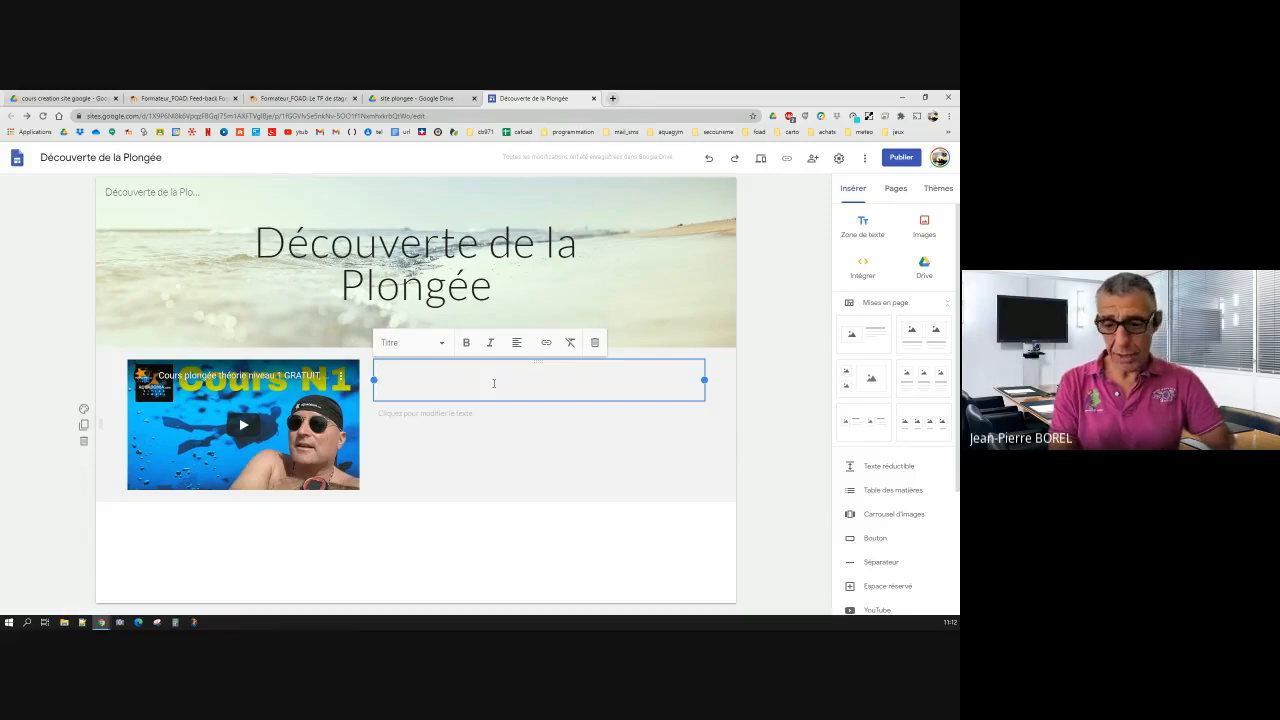
left_click(441, 344)
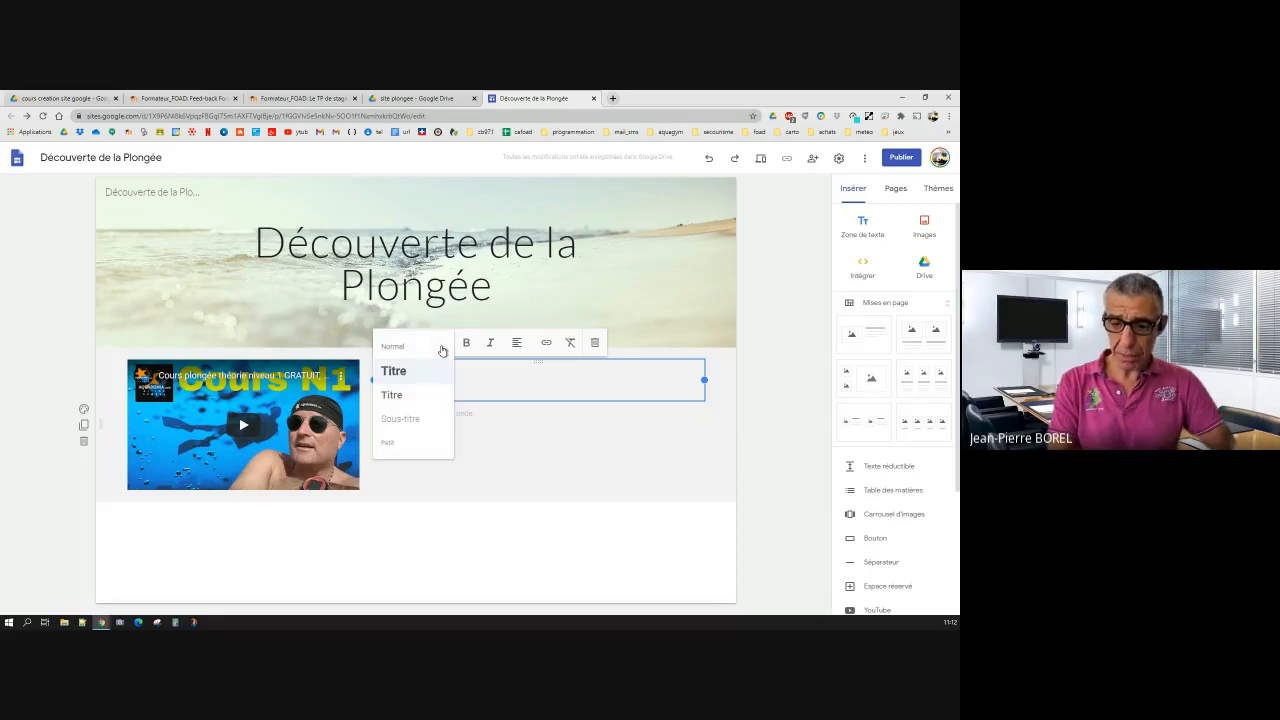
left_click(417, 396)
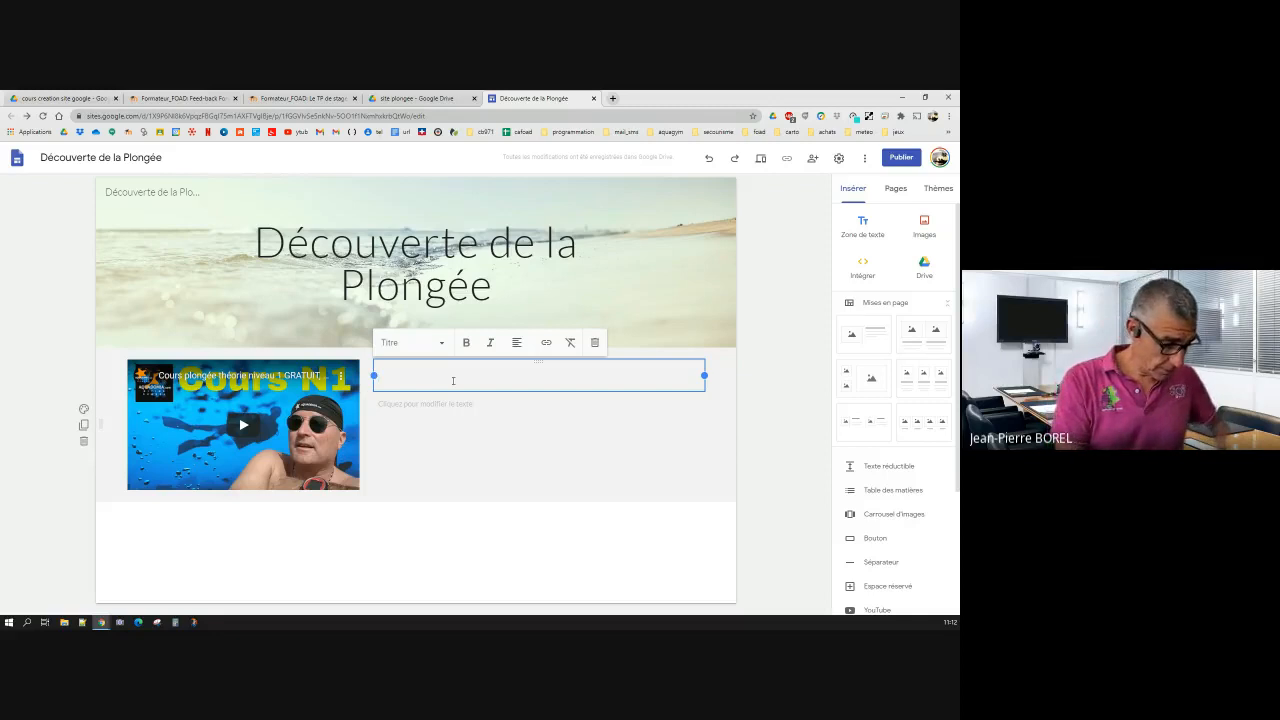
type("Pass")
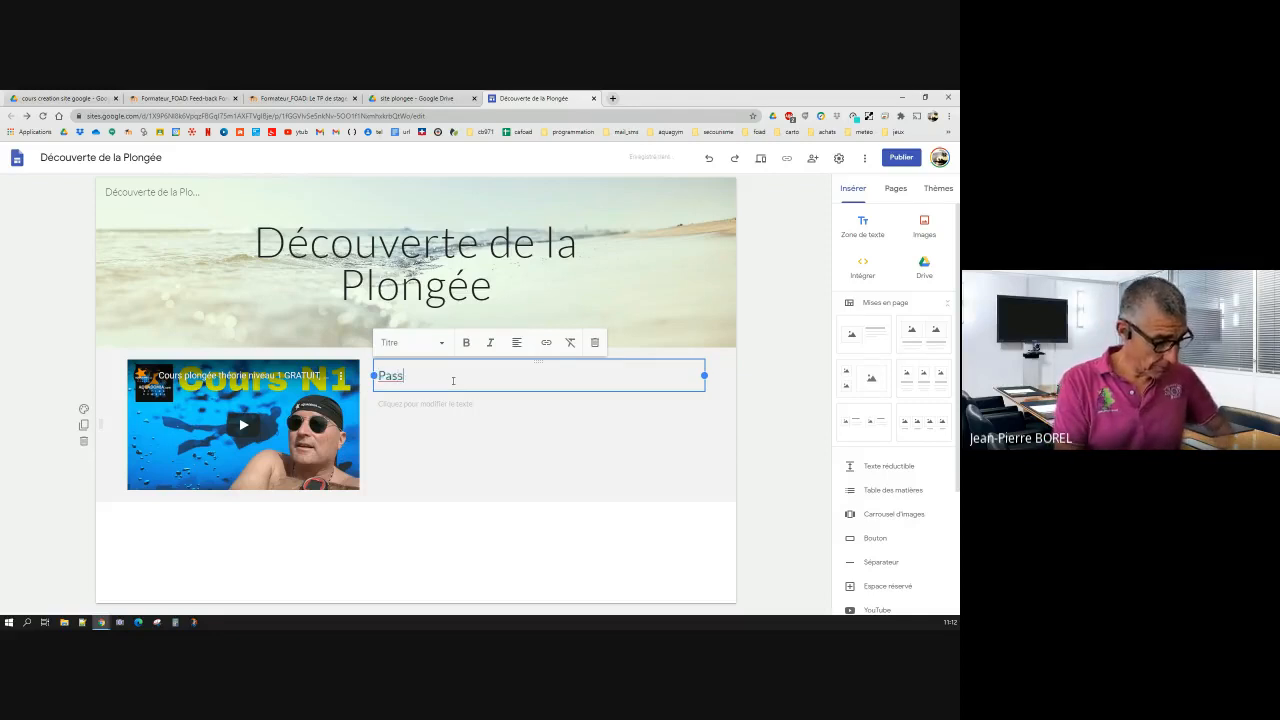
type("ez vo")
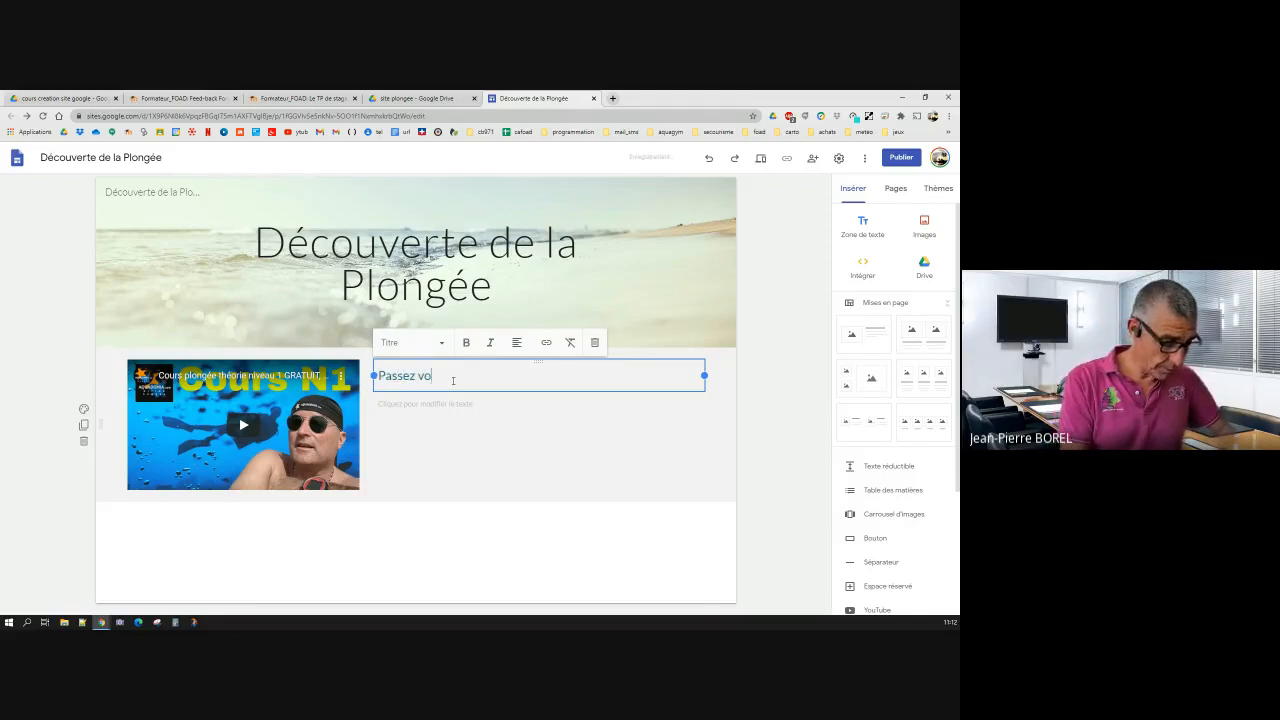
type("tre niveau")
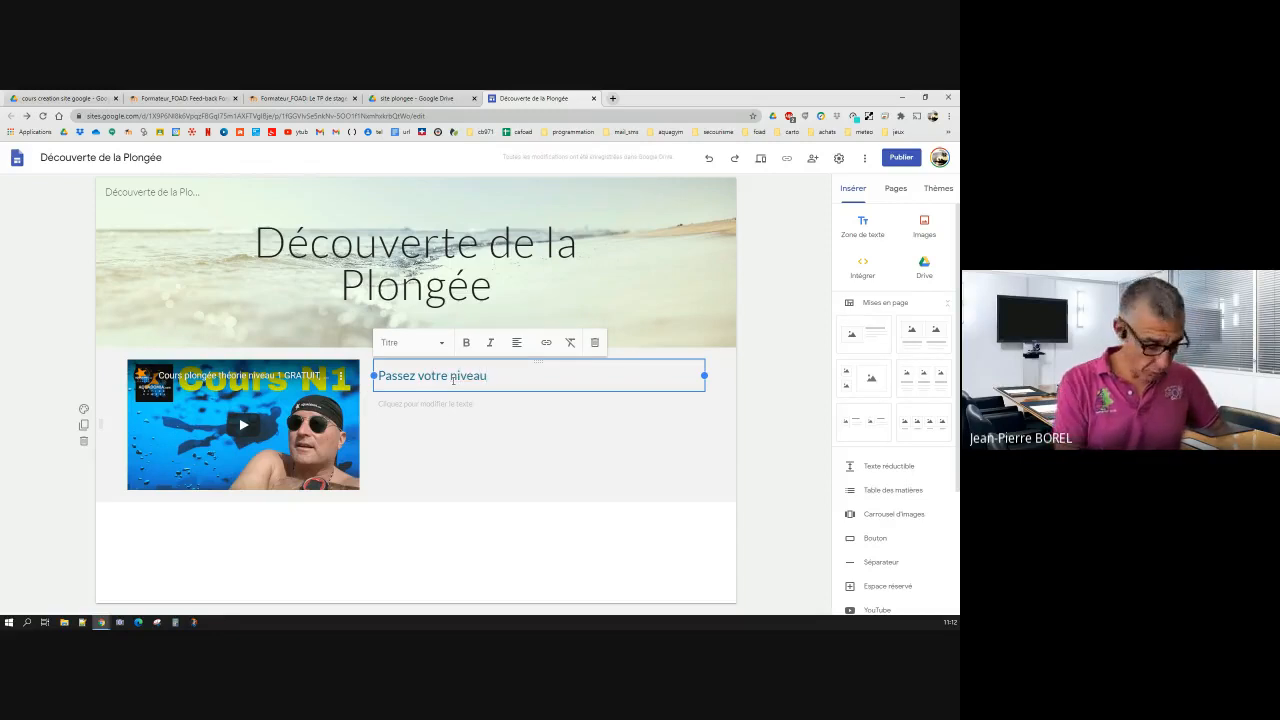
type(" 1")
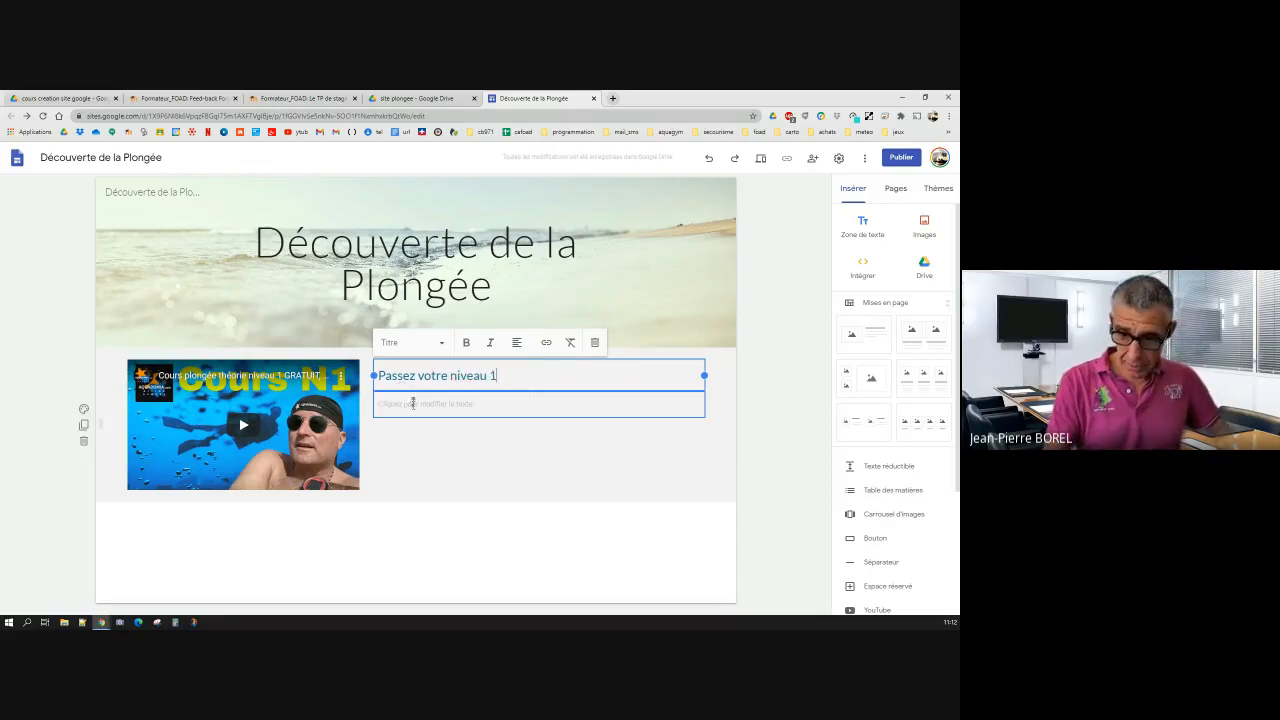
Step: Fill the body text under the "Passez votre niveau 1" heading with two lines of random filler text
left_click(412, 403)
type("bl")
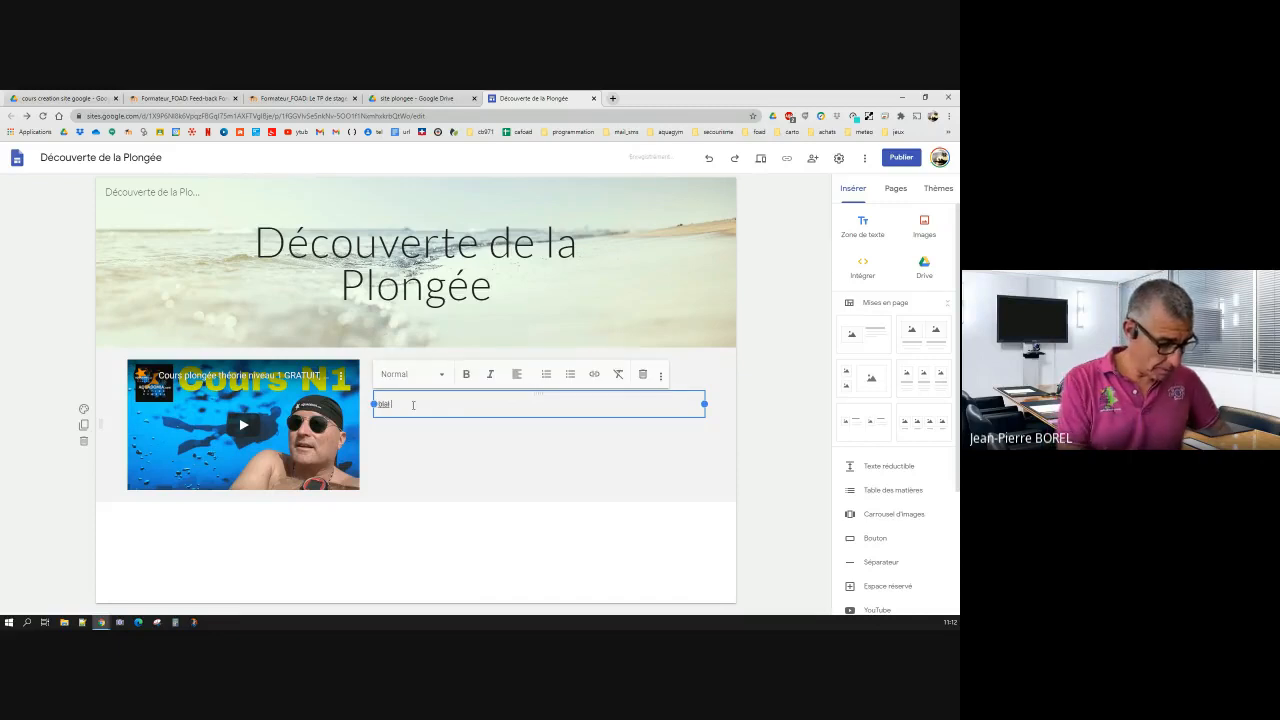
type("a blablabla")
key("Return")
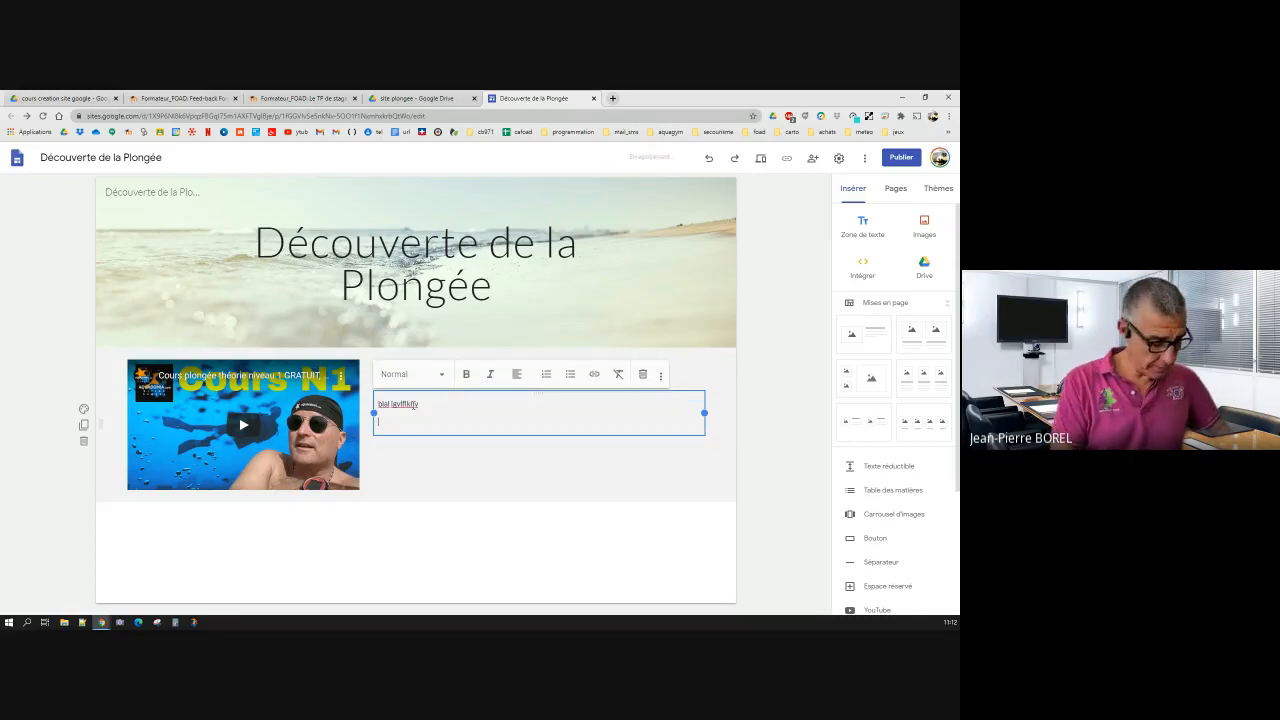
type("kjkhkv")
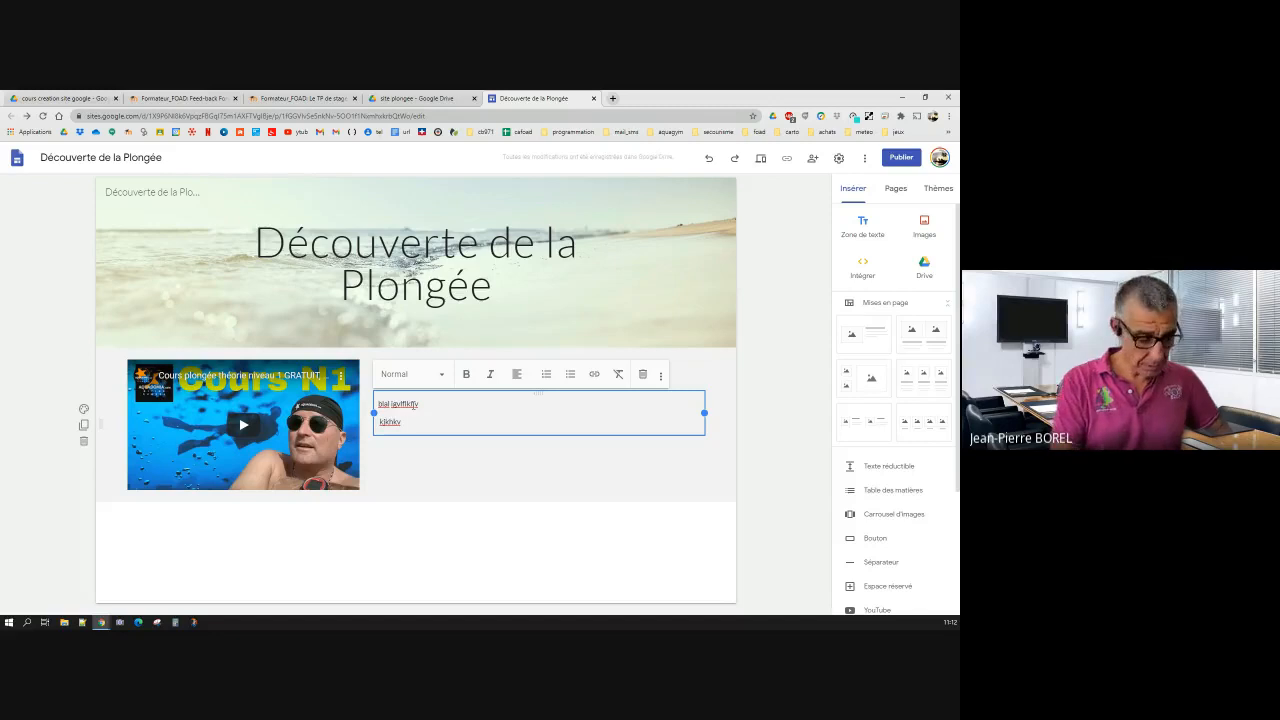
type(" gblgnlivuaujoy")
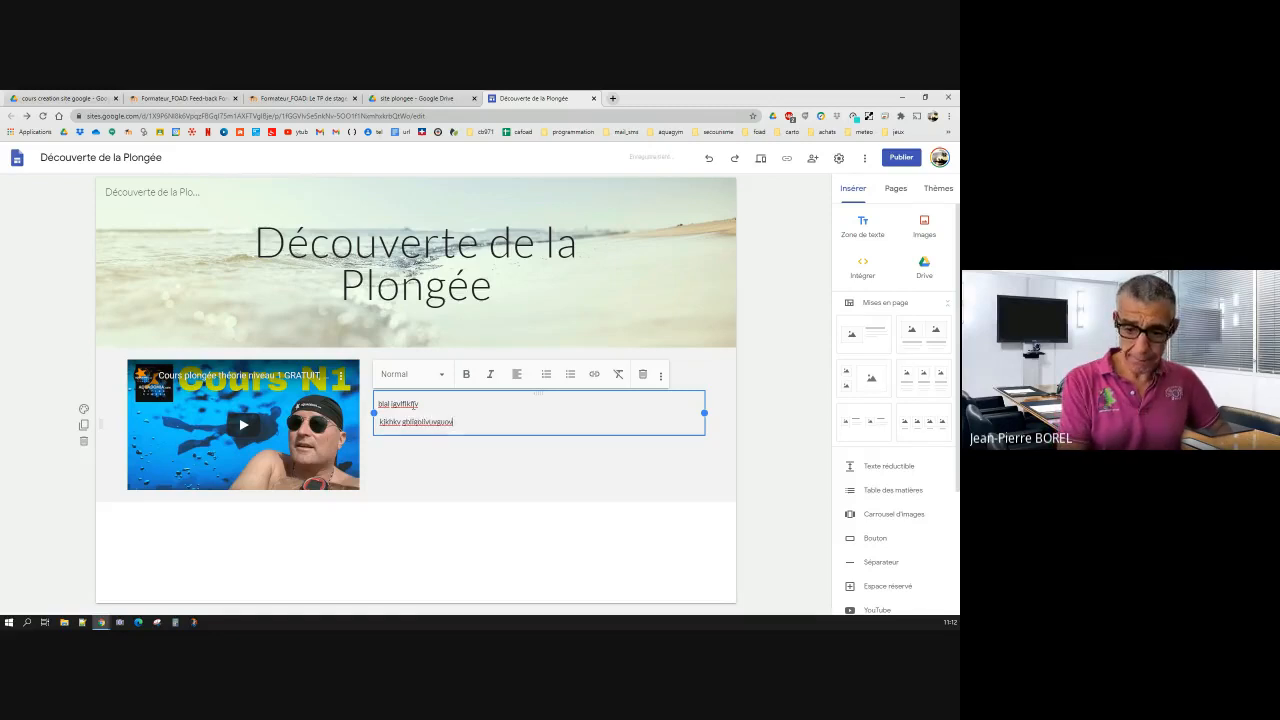
type(" lugoujvv ulguvuv")
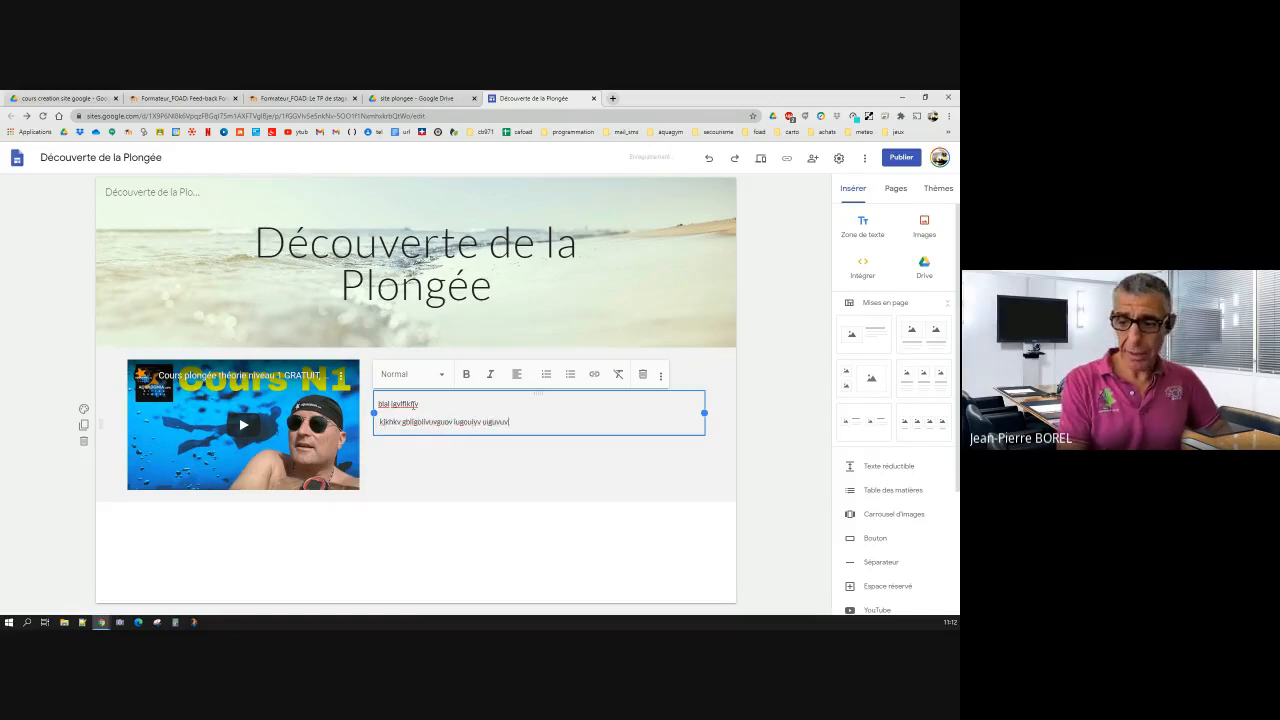
left_click(457, 470)
left_click(453, 430)
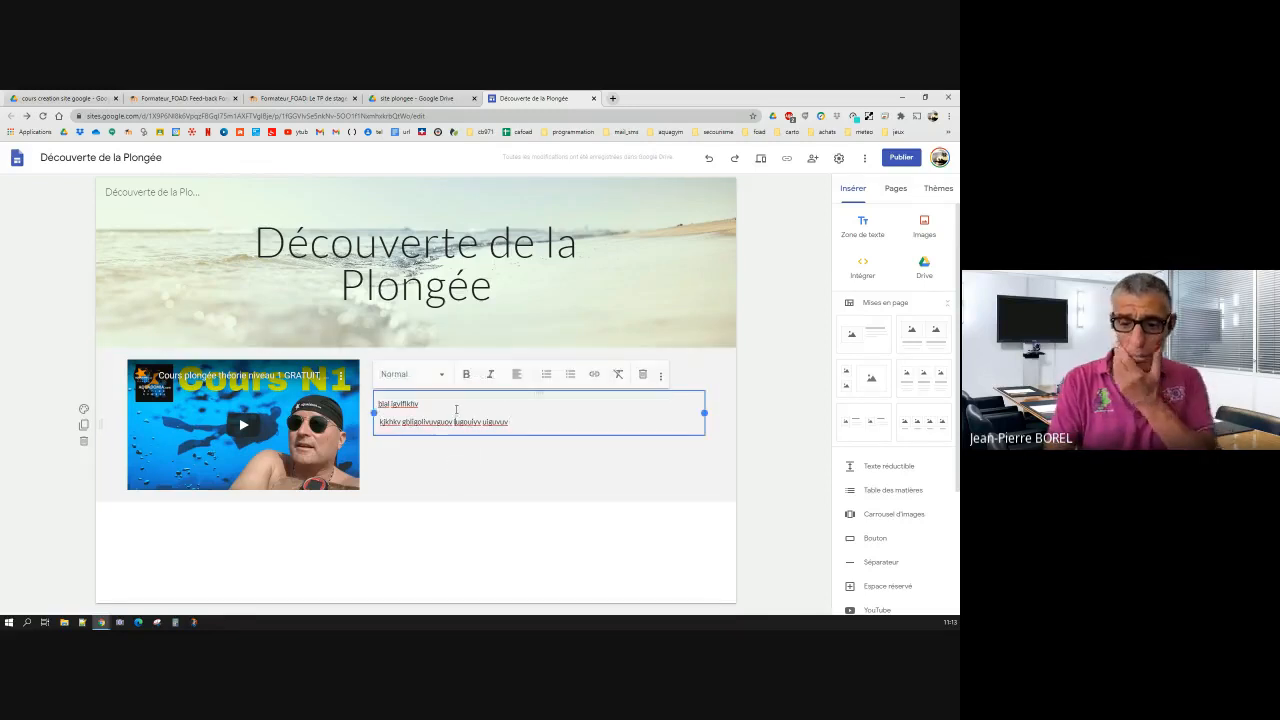
left_click(456, 456)
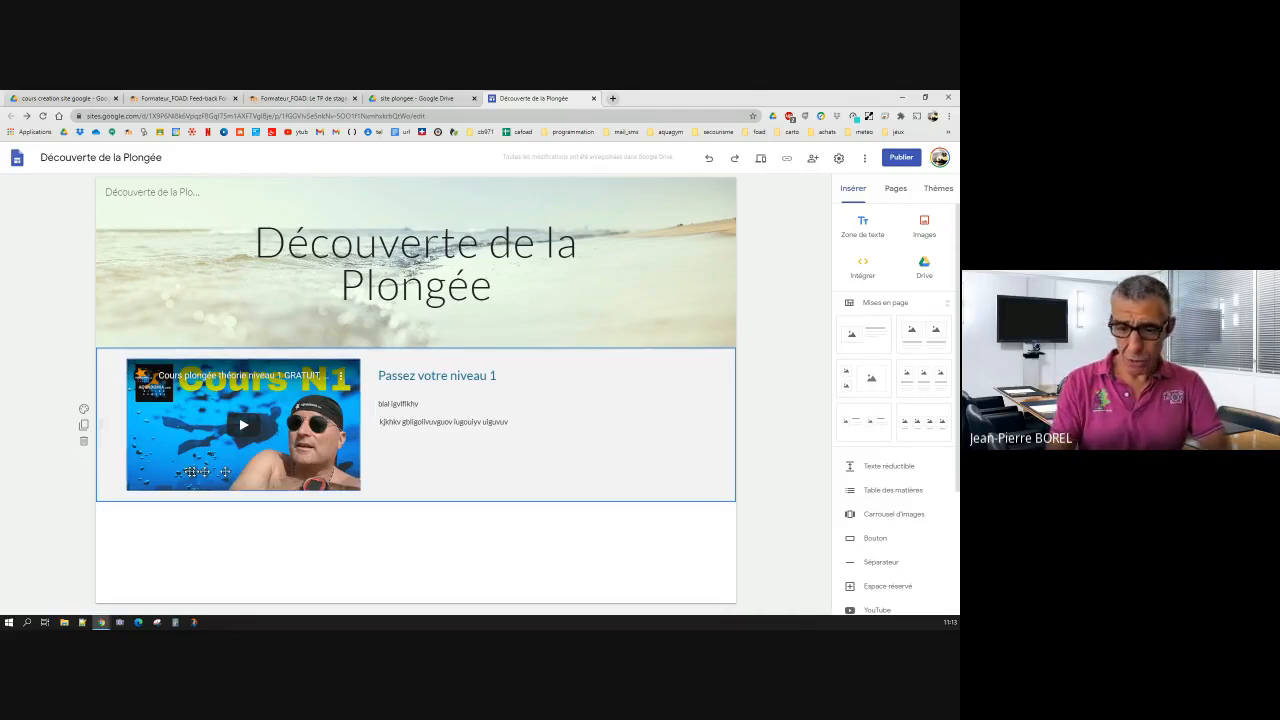
Step: Duplicate the video section and view the YouTube settings of the copy's video, then cancel them
left_click(84, 426)
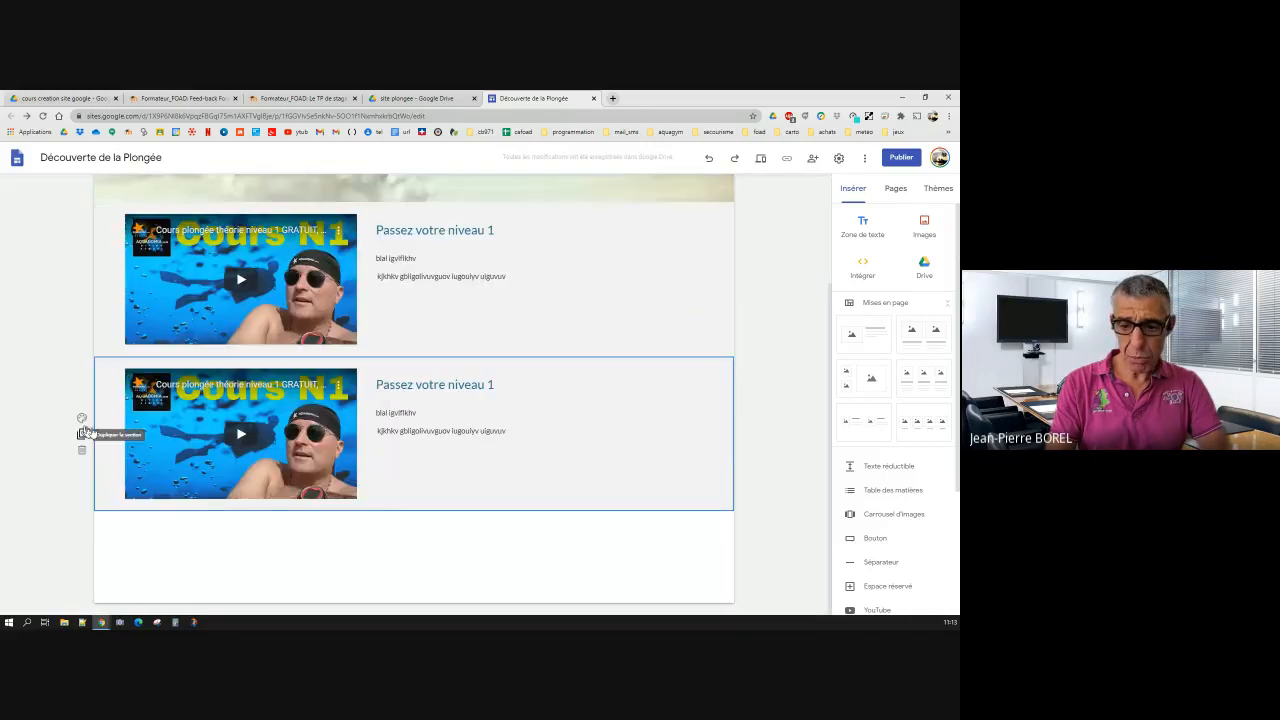
left_click(228, 430)
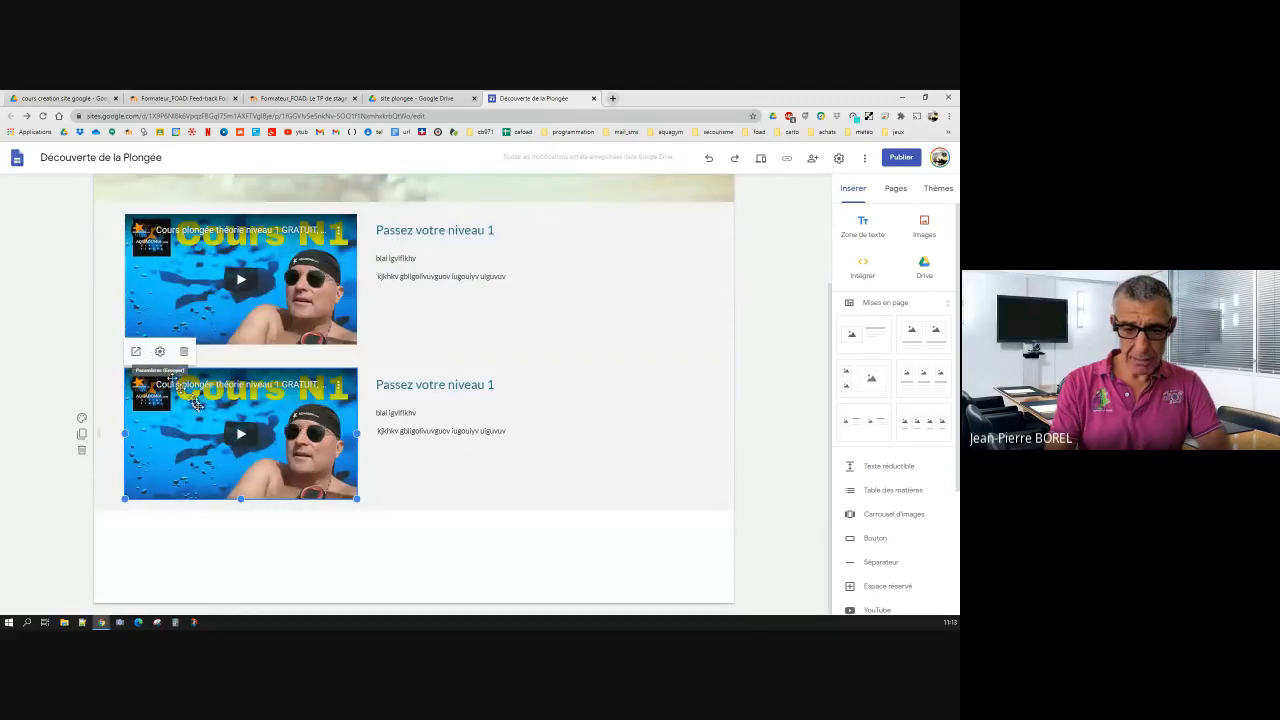
right_click(286, 430)
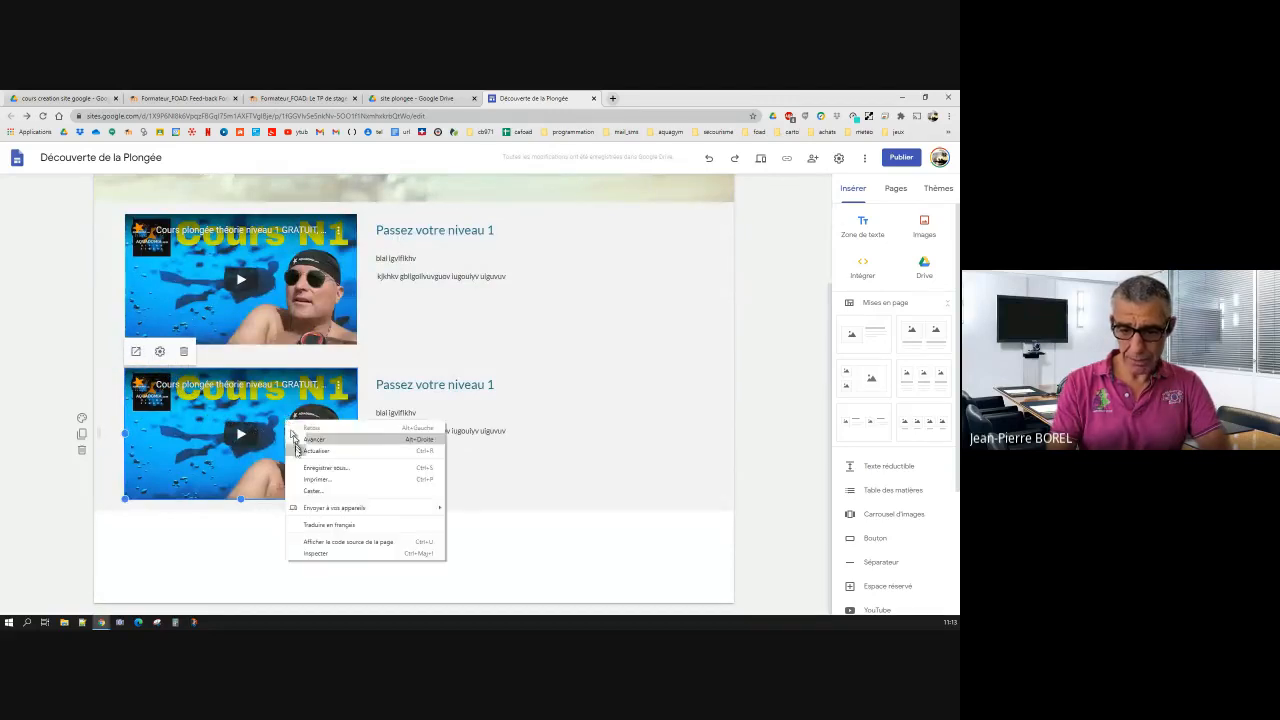
left_click(222, 438)
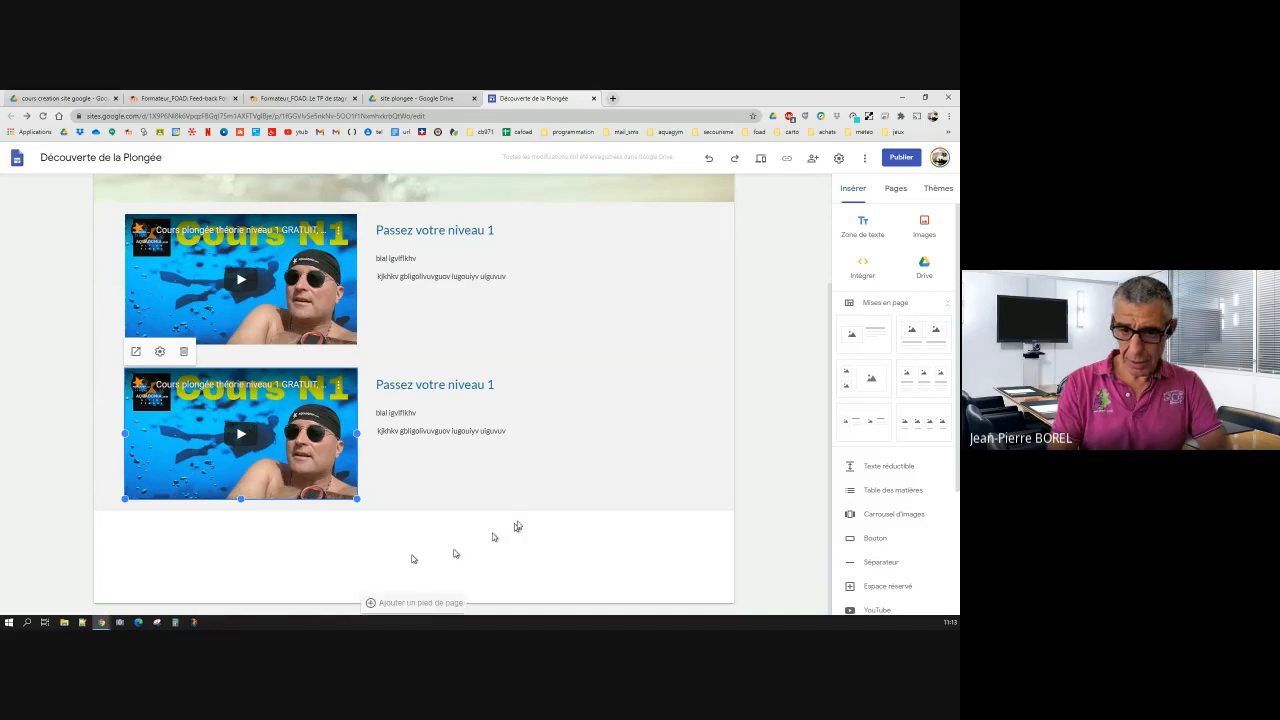
left_click(160, 352)
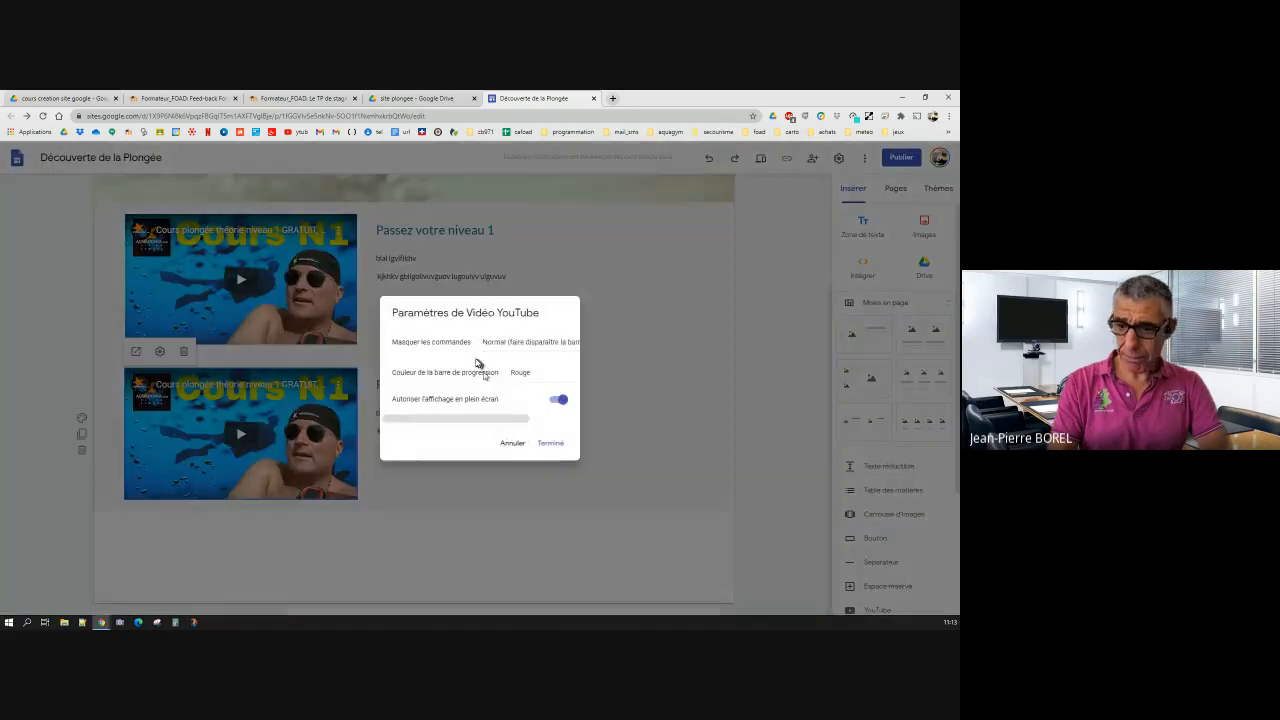
left_click(513, 443)
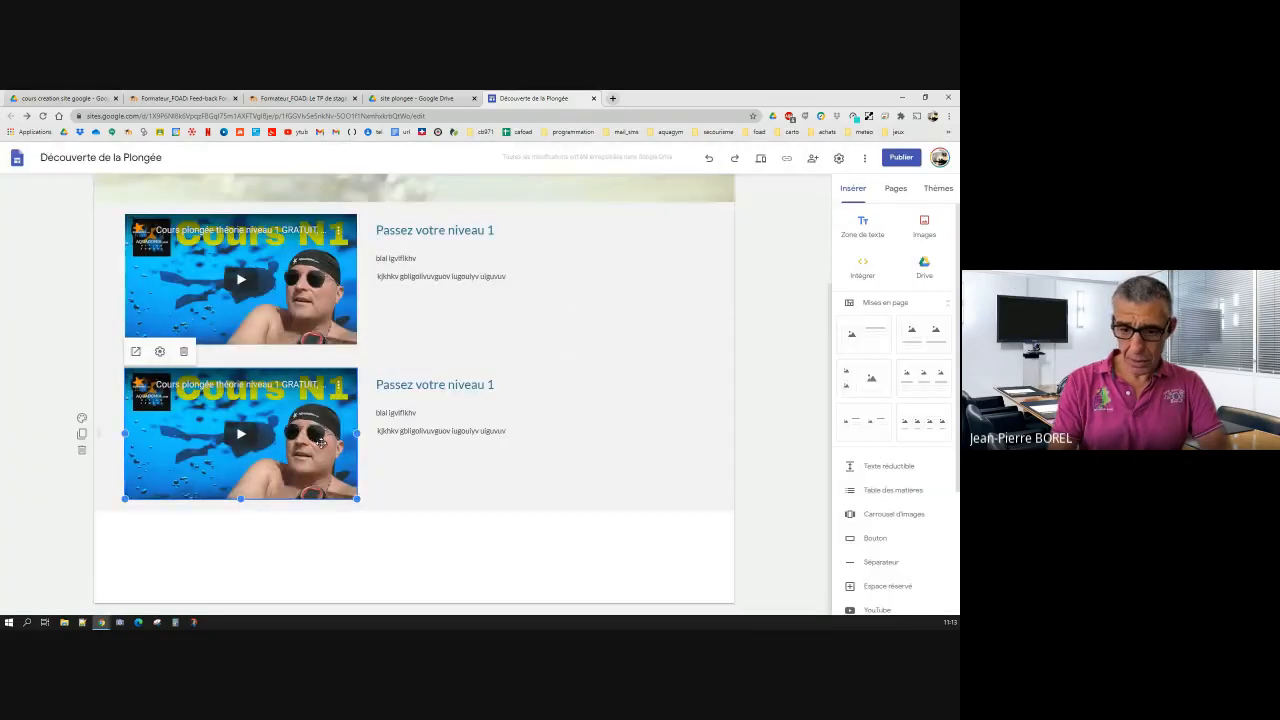
Step: Delete the copy's video, view the YouTube video search without choosing one, and remove the duplicated section
key("Delete")
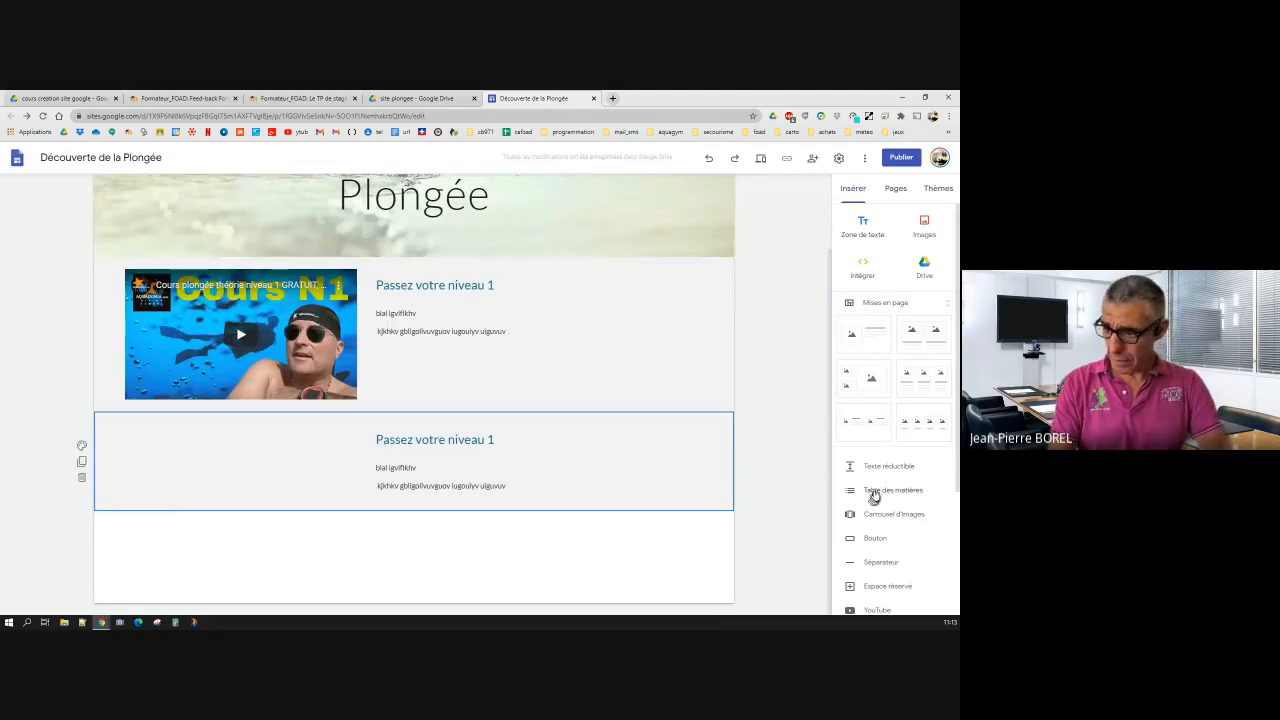
scroll(878, 485, "down", 2)
scroll(883, 467, "up", 1)
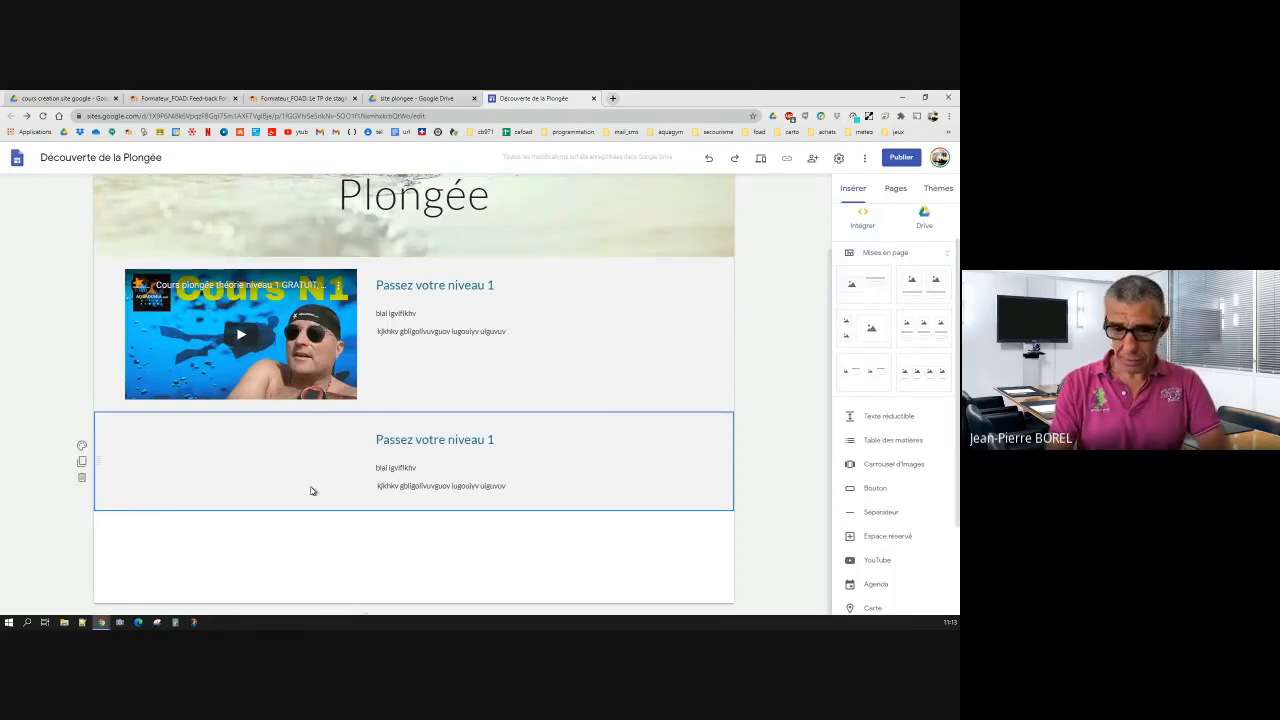
left_click(869, 562)
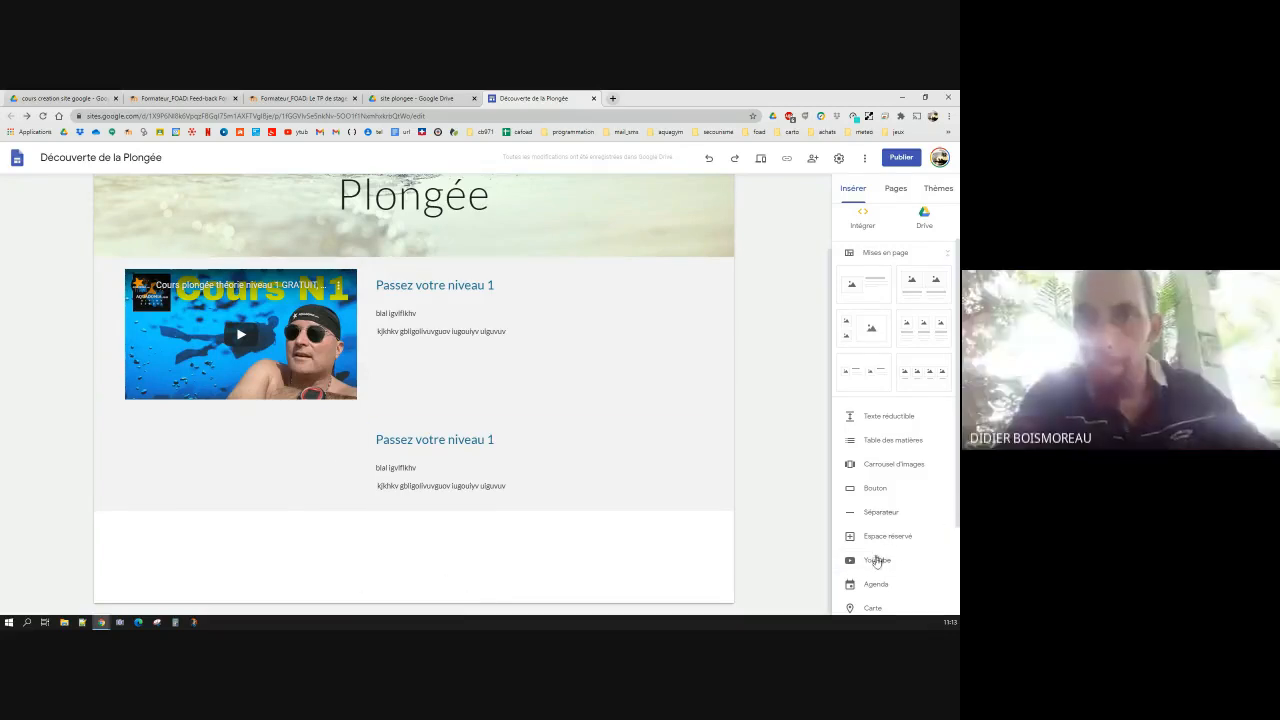
left_click(877, 562)
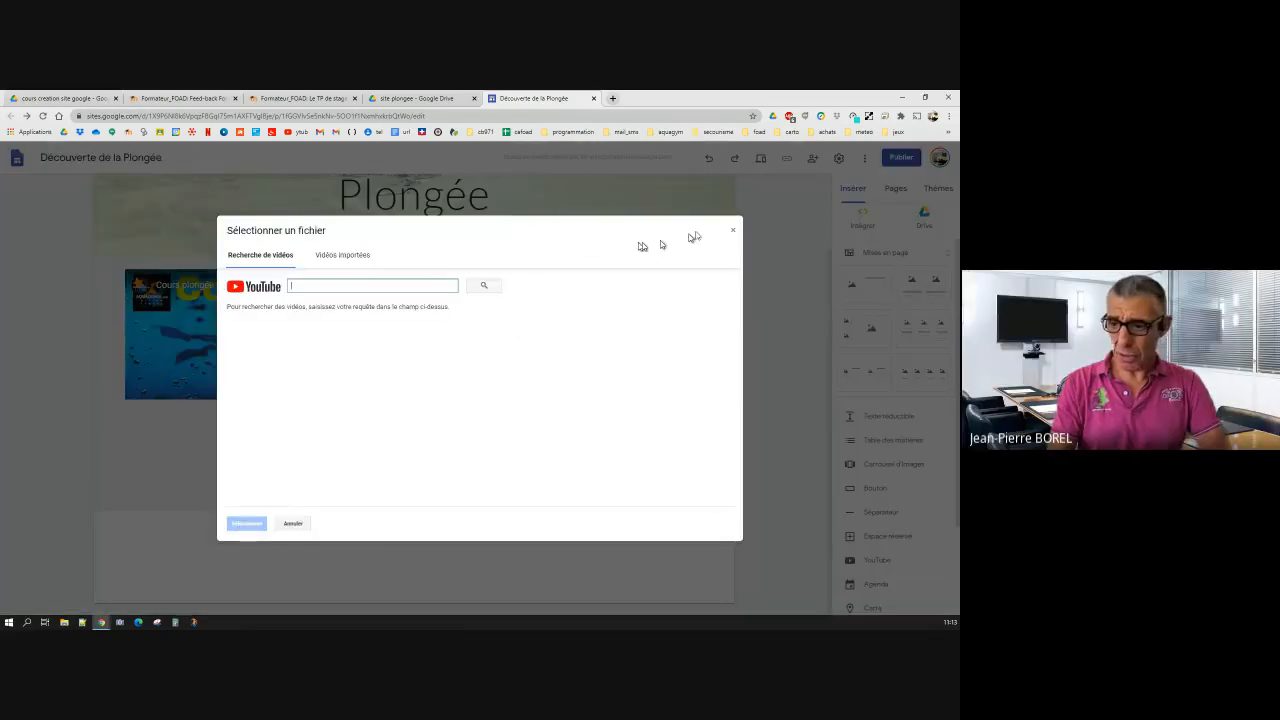
left_click(735, 234)
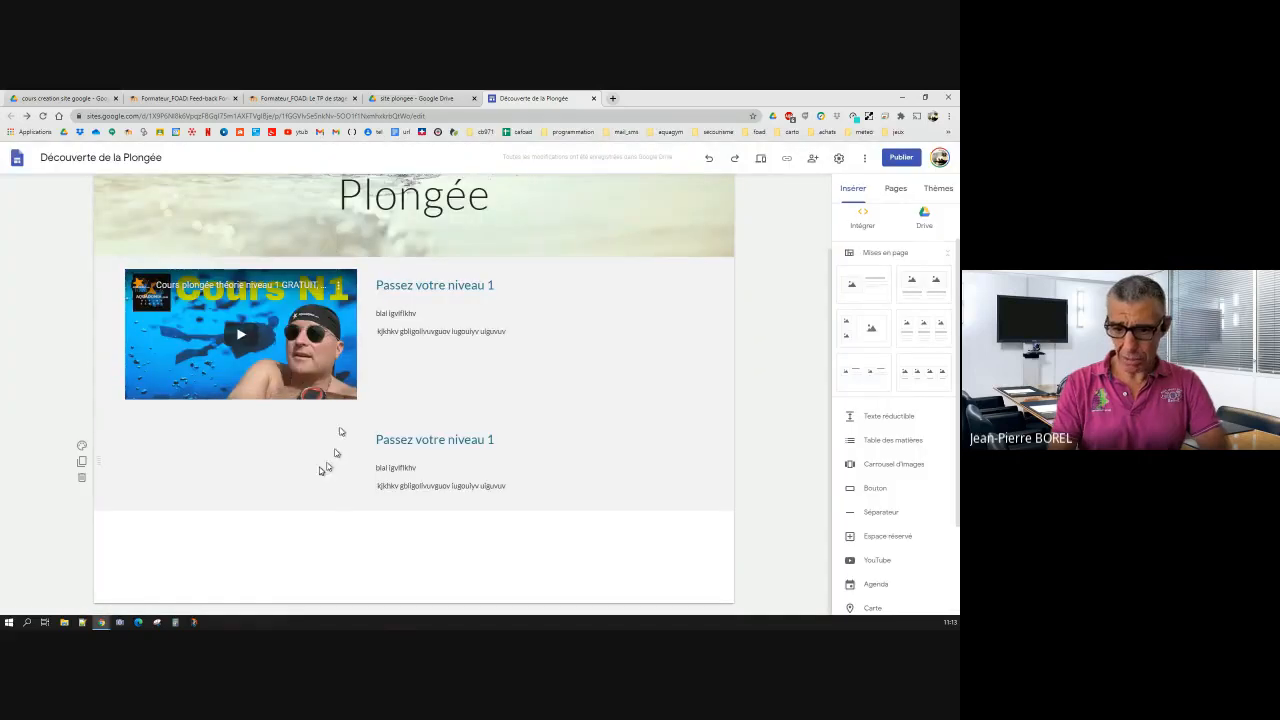
left_click(81, 477)
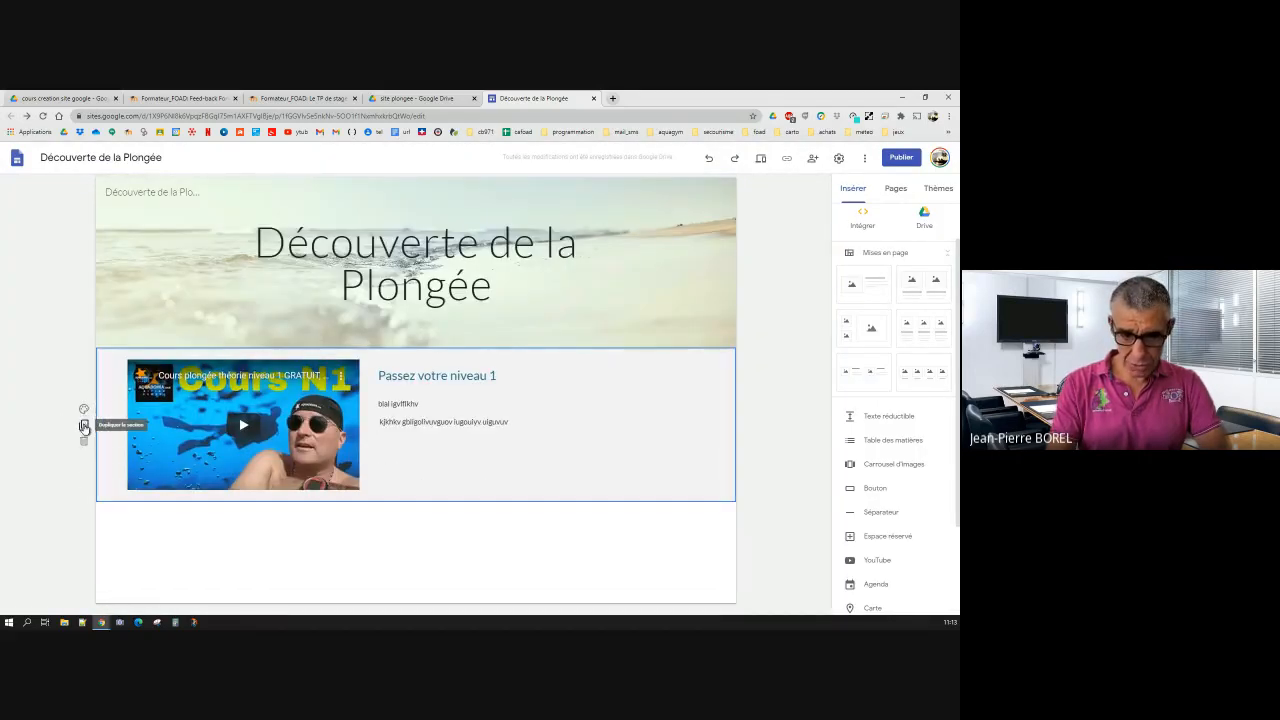
Step: Duplicate the "Passez votre niveau 1" section and delete the video from the copy
left_click(83, 425)
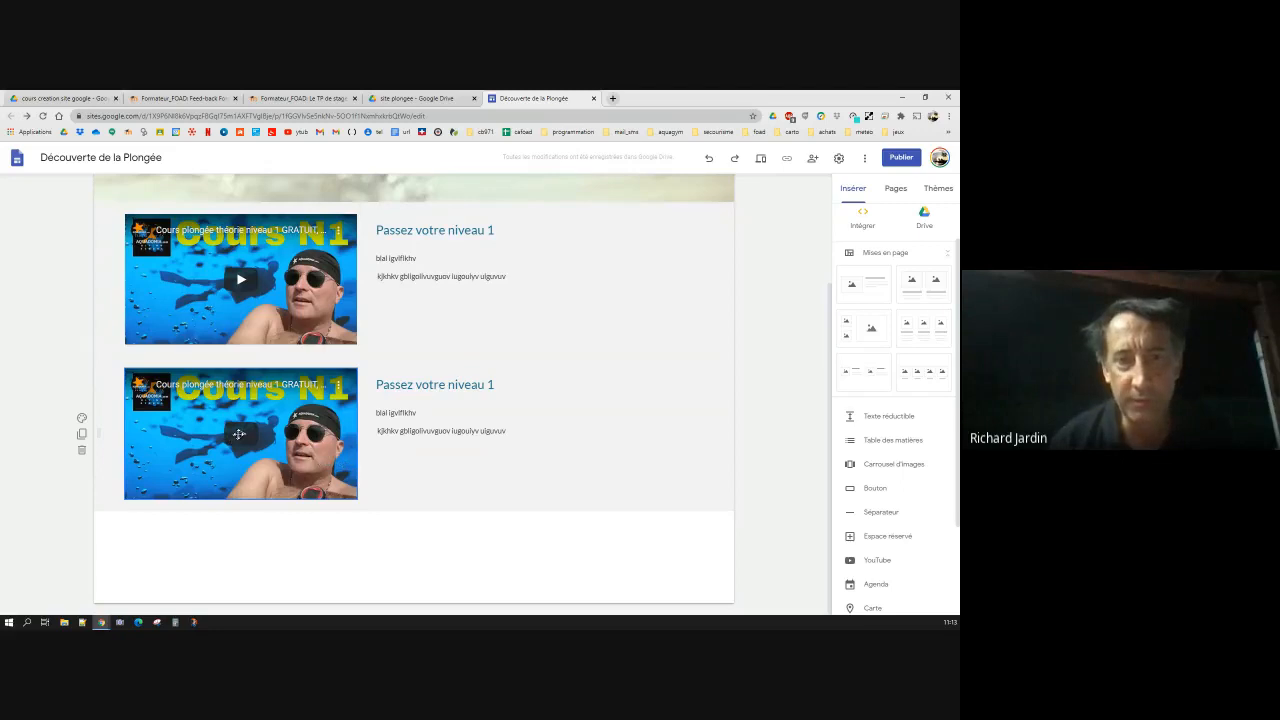
left_click(239, 433)
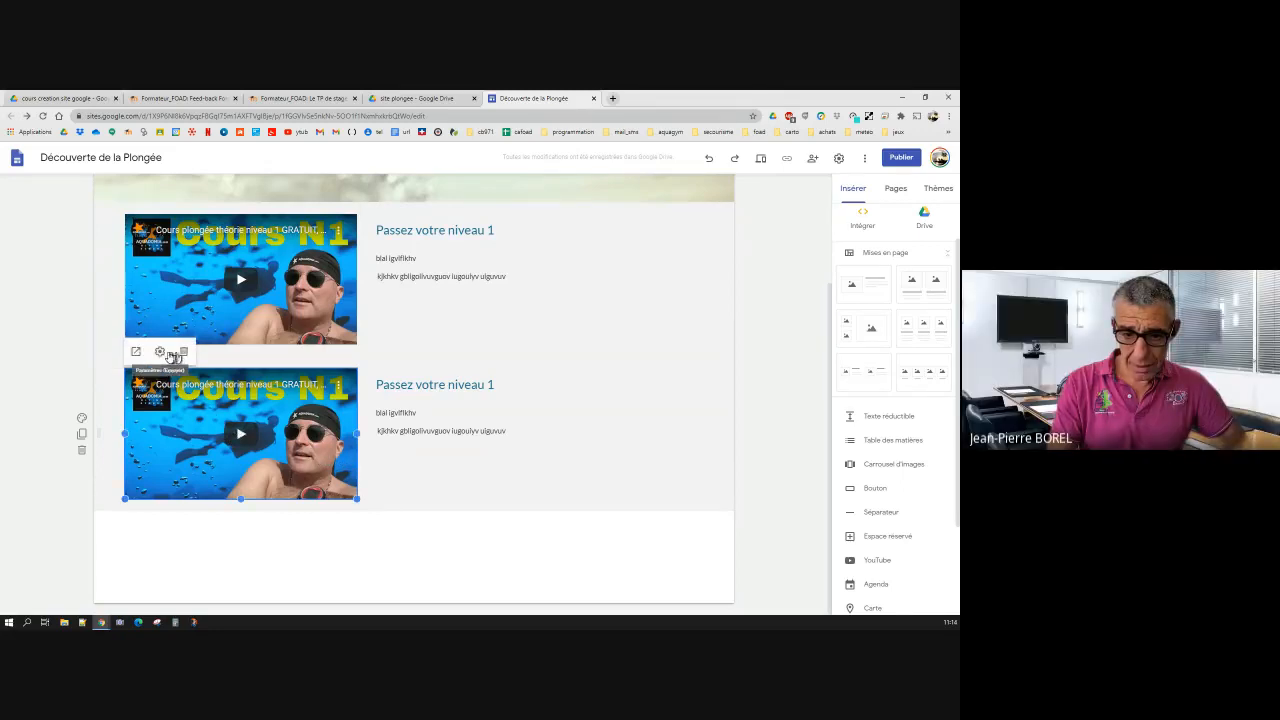
right_click(185, 401)
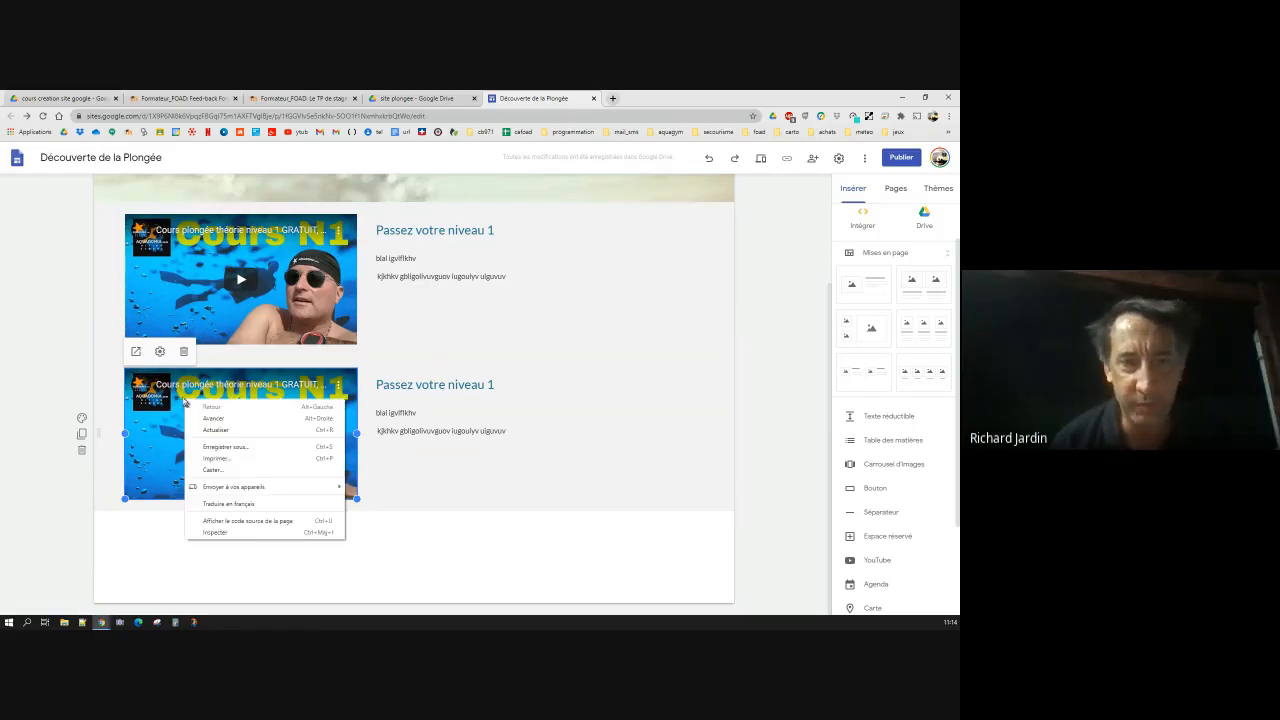
left_click(175, 425)
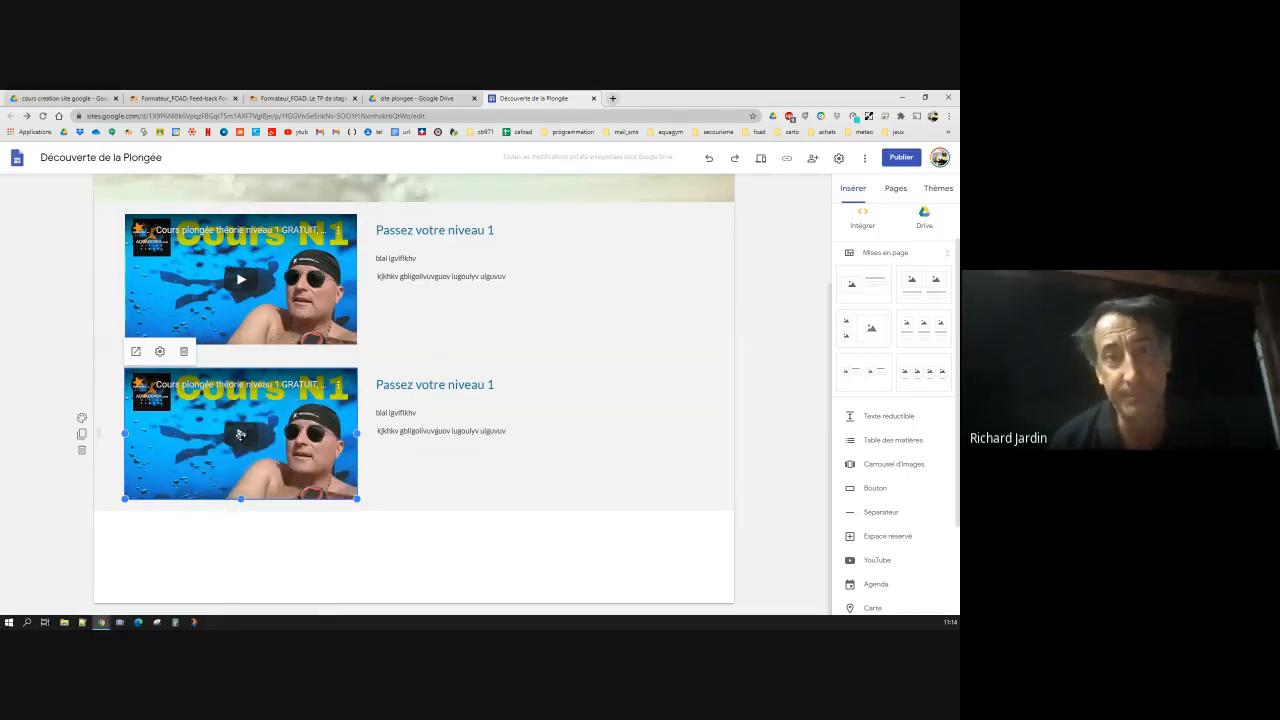
left_click(184, 353)
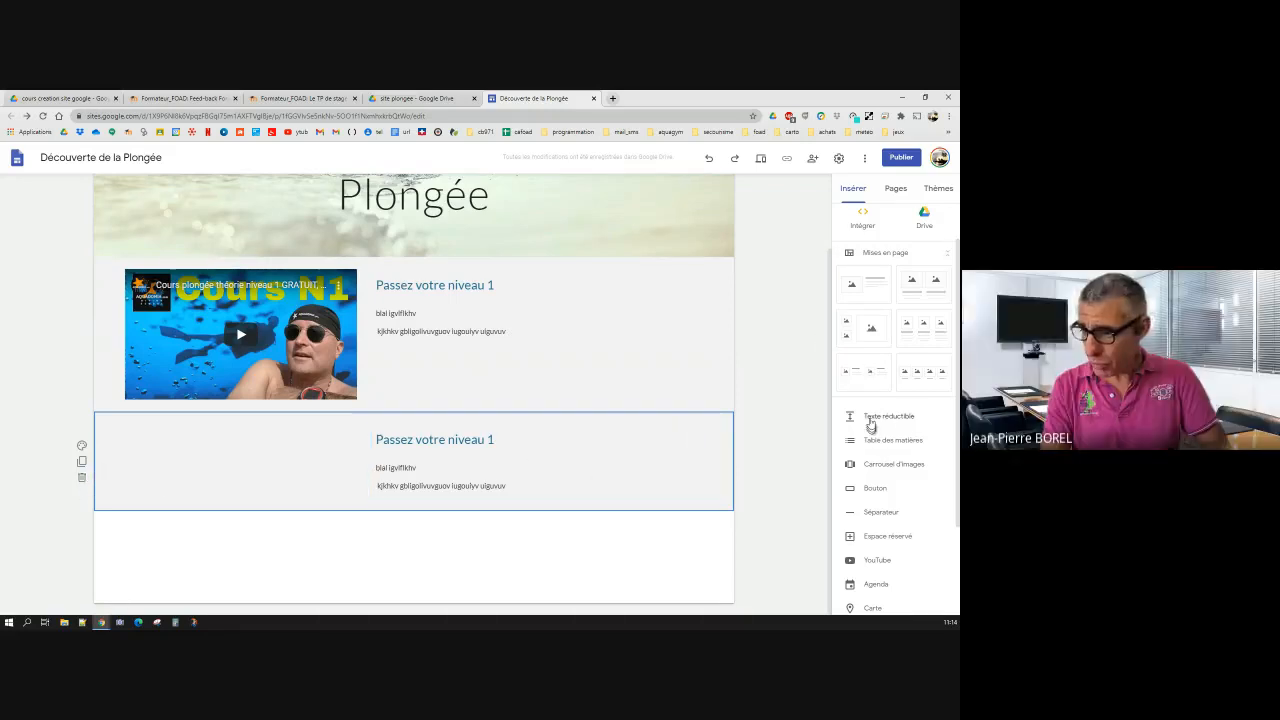
Step: Search YouTube for "plongée niveau 1" and place the video "Plongee exo niveau 1" in the duplicated section's empty space beside the text
scroll(890, 480, "down", 1)
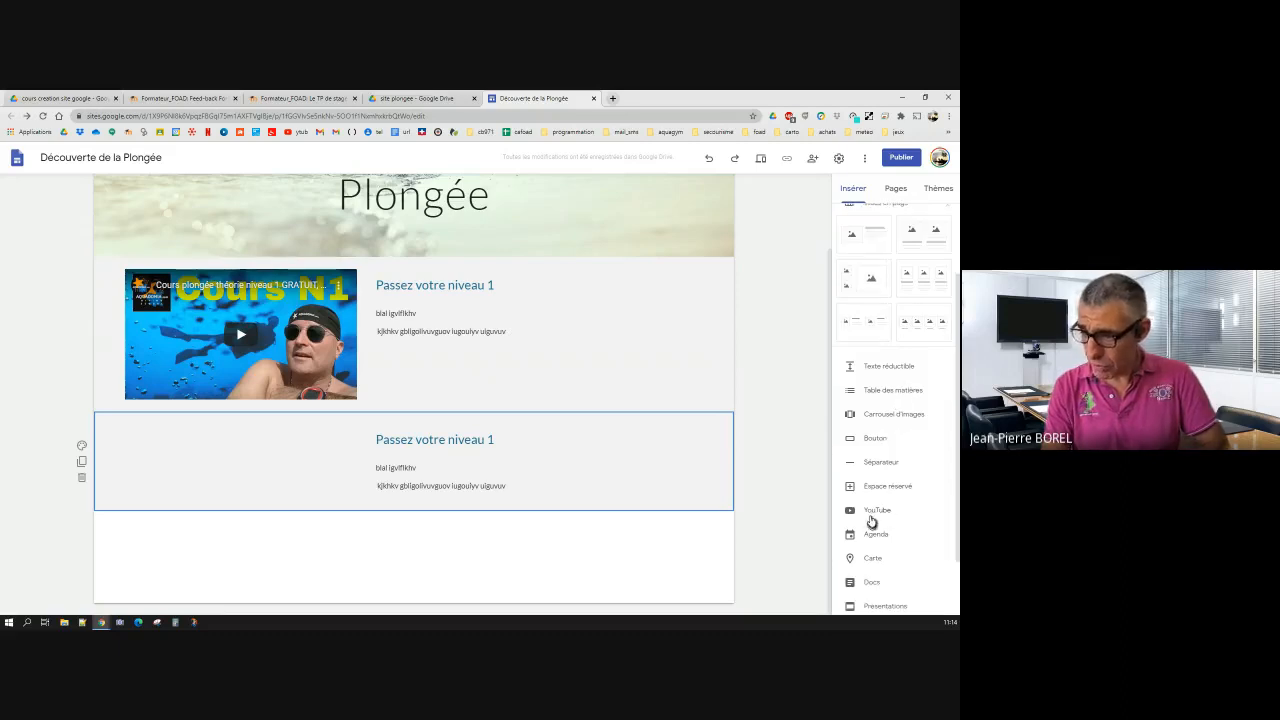
left_click(877, 511)
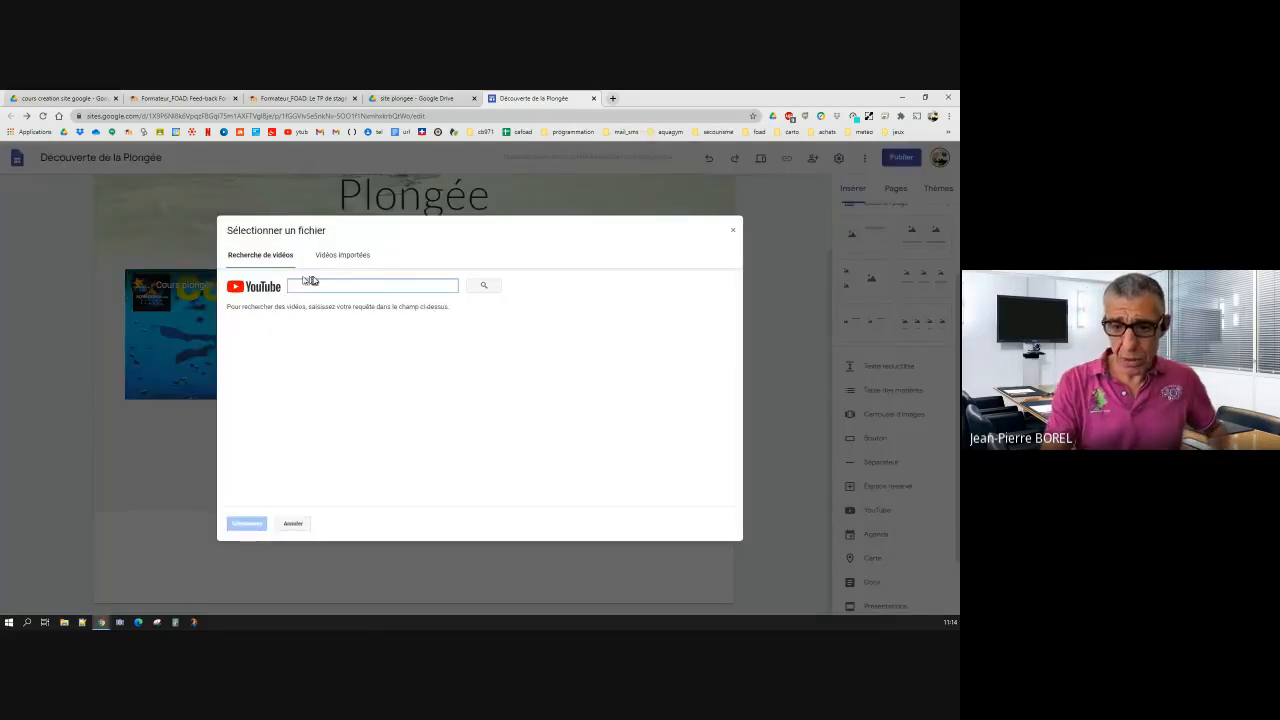
type("plongée")
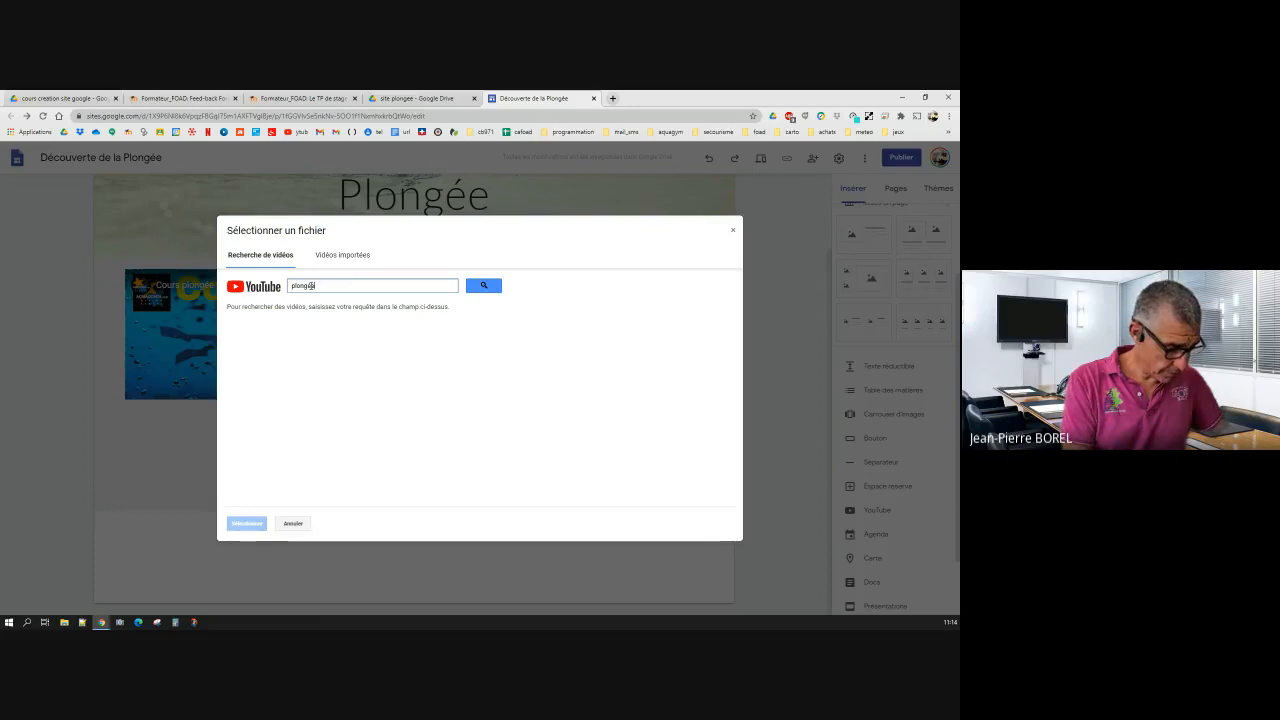
type("niveau")
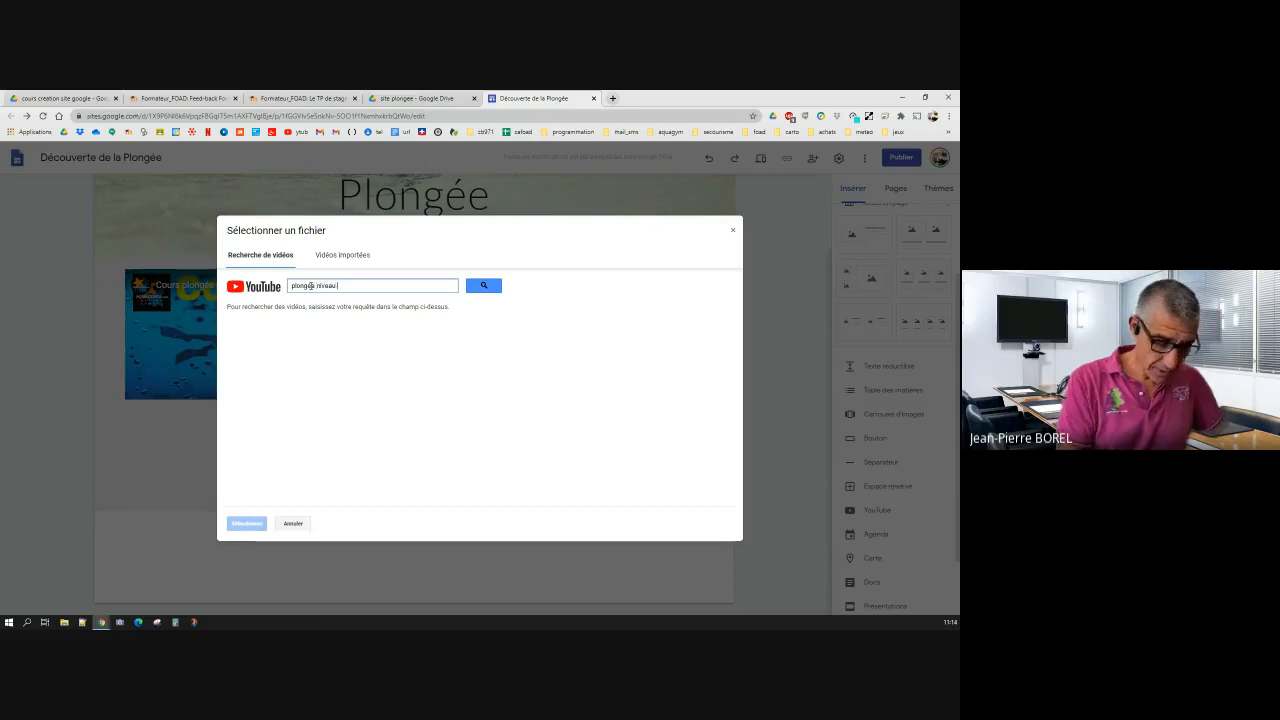
type(" 1")
left_click(484, 286)
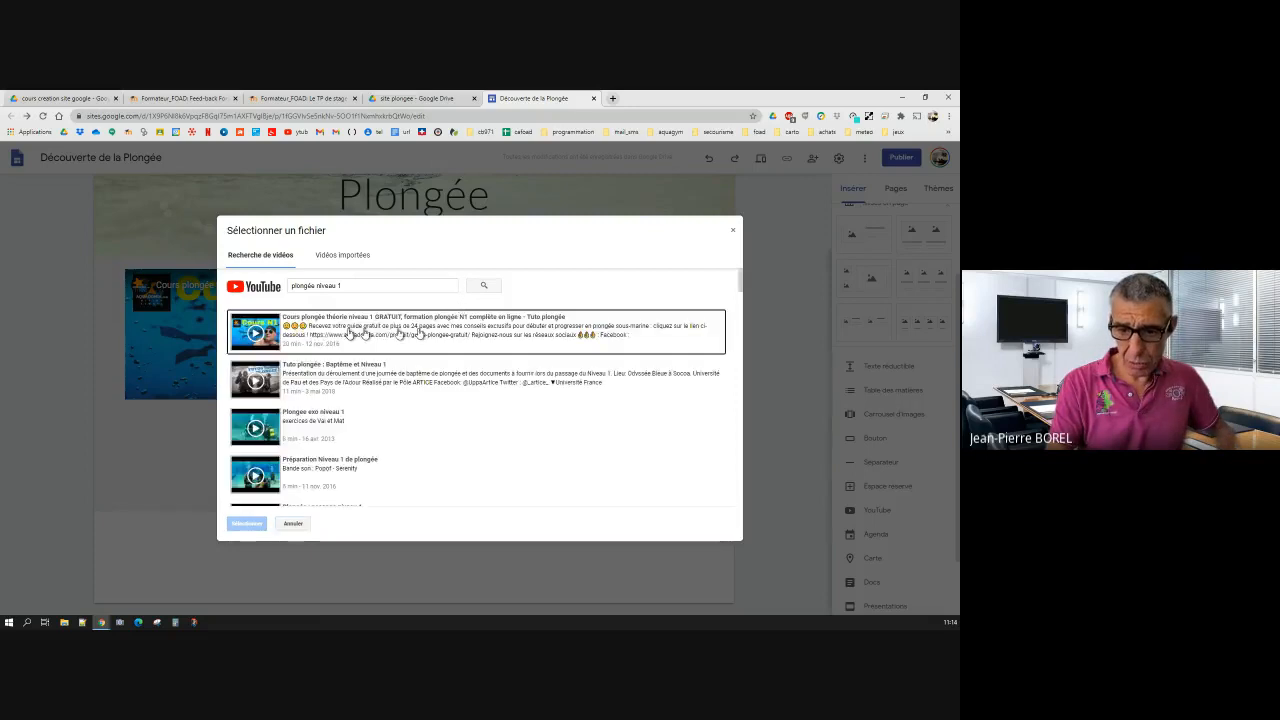
double_click(272, 430)
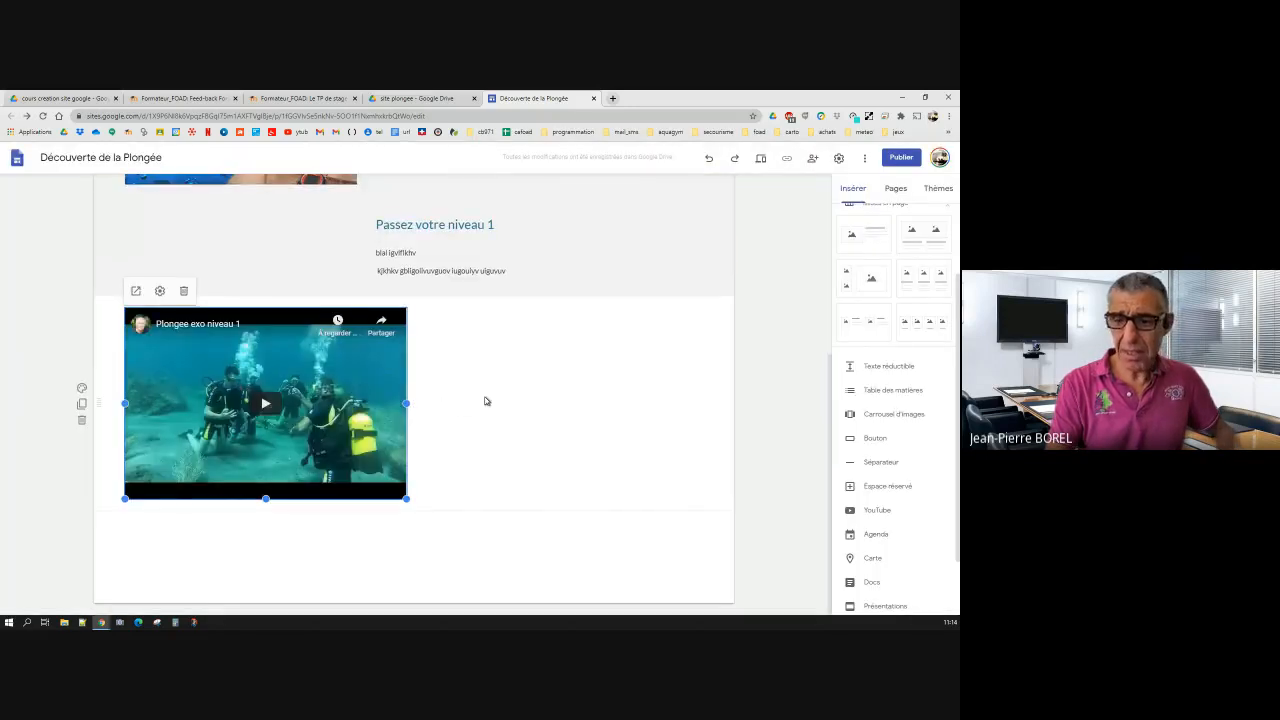
scroll(486, 403, "up", 1)
left_click_drag(356, 474, 229, 346)
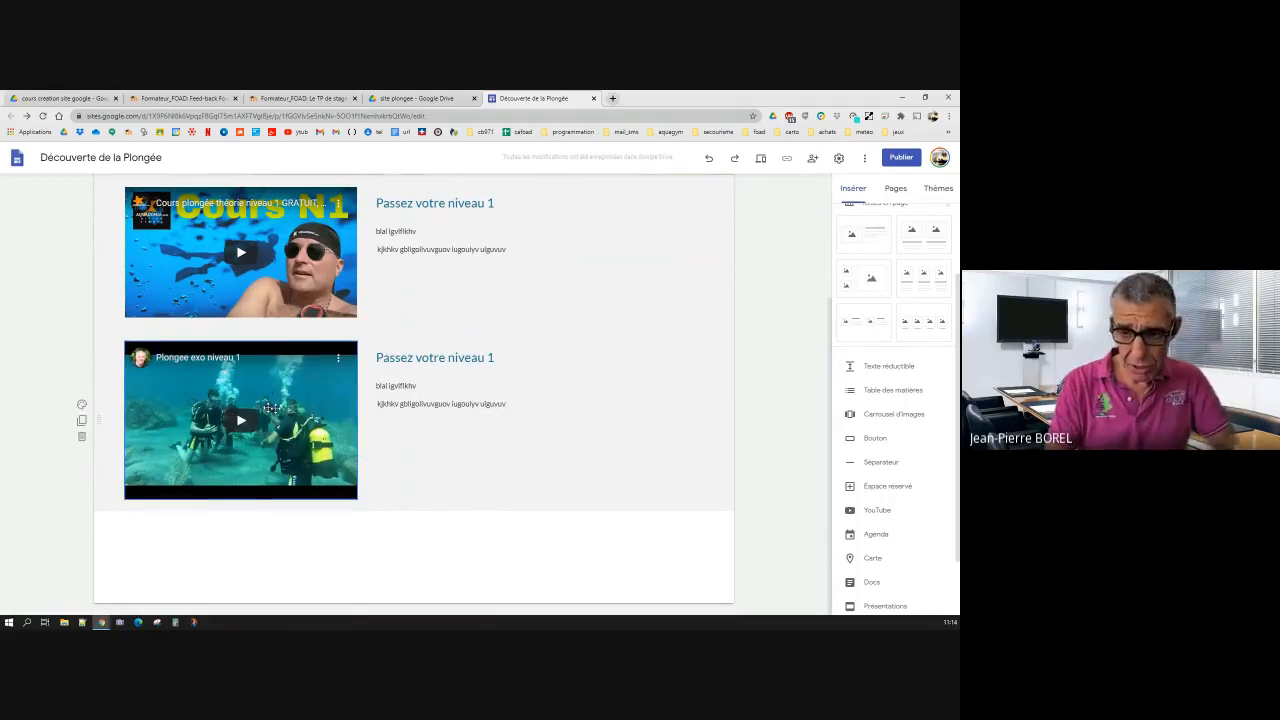
Step: Replace the heading beside the "Plongee exo niveau 1" video with "Exercice 1"
double_click(412, 386)
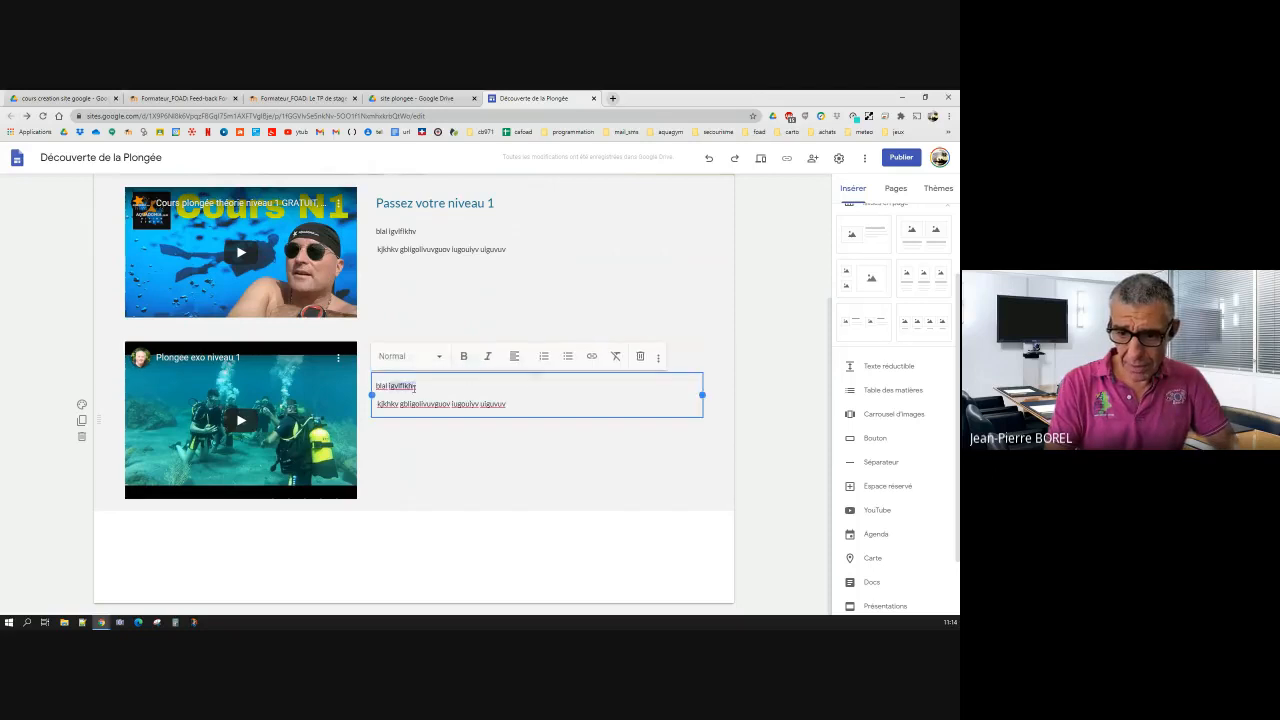
left_click(479, 312)
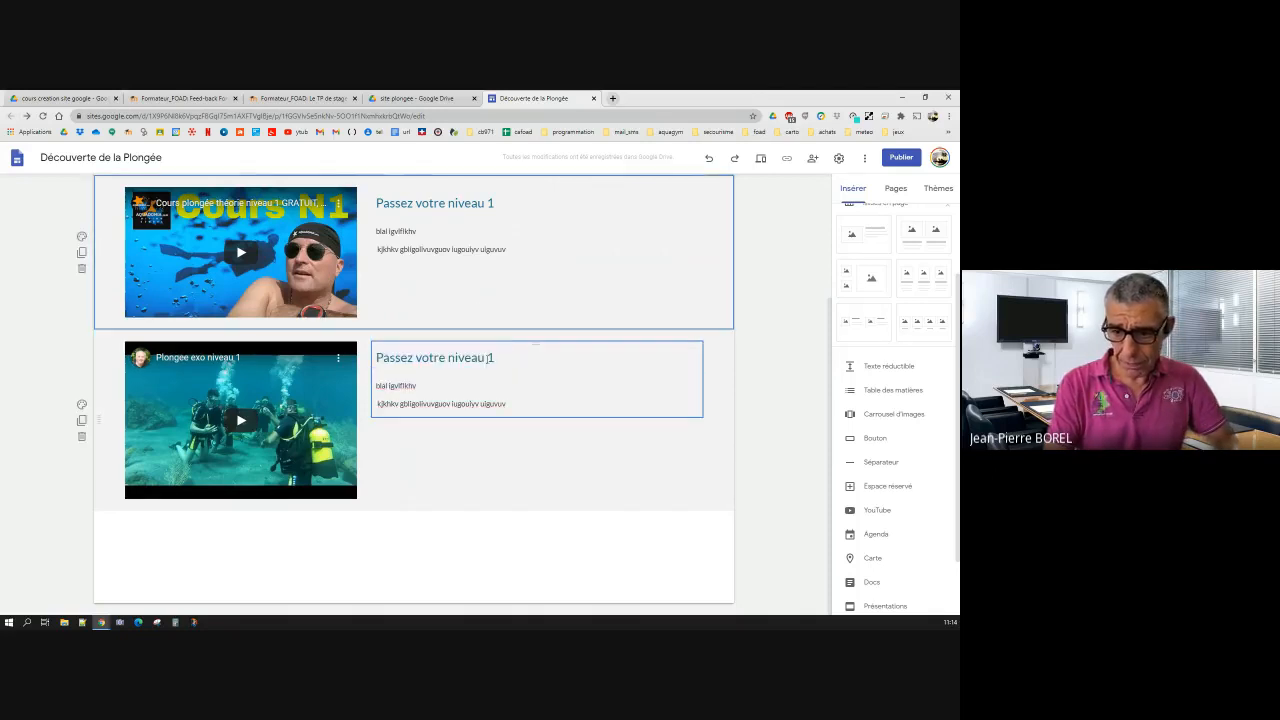
double_click(489, 357)
triple_click(489, 357)
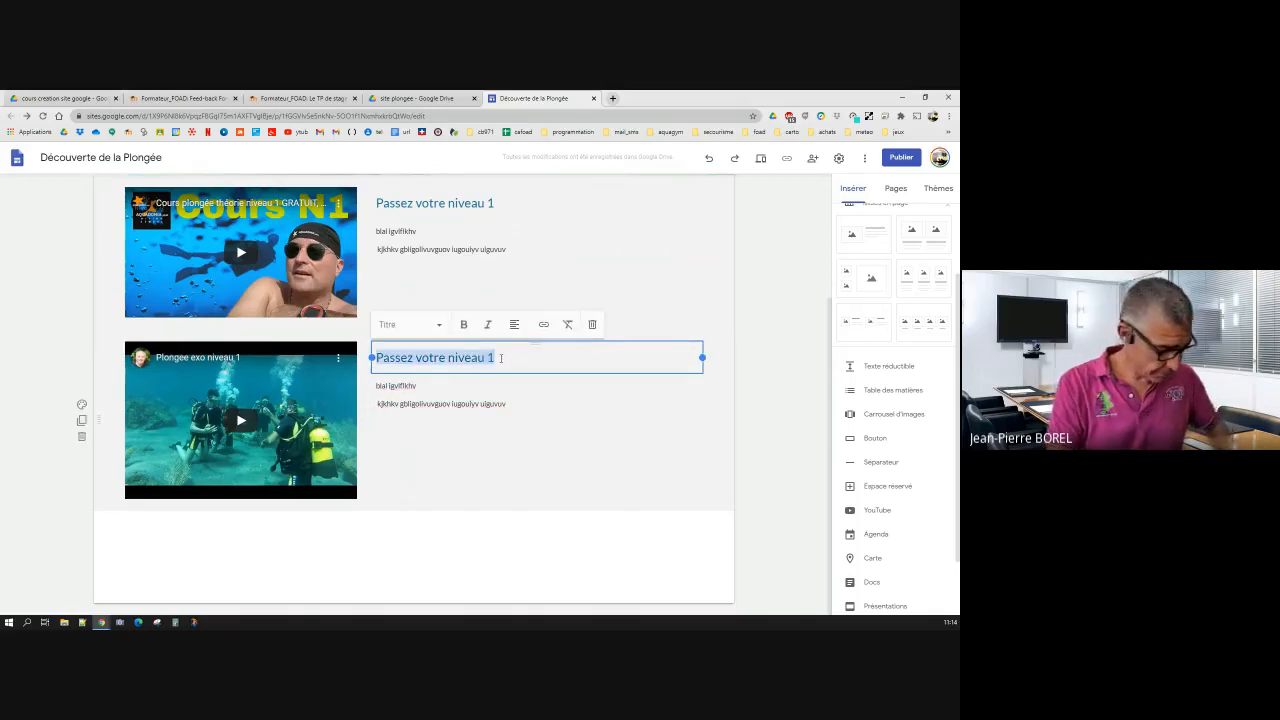
type("Exe")
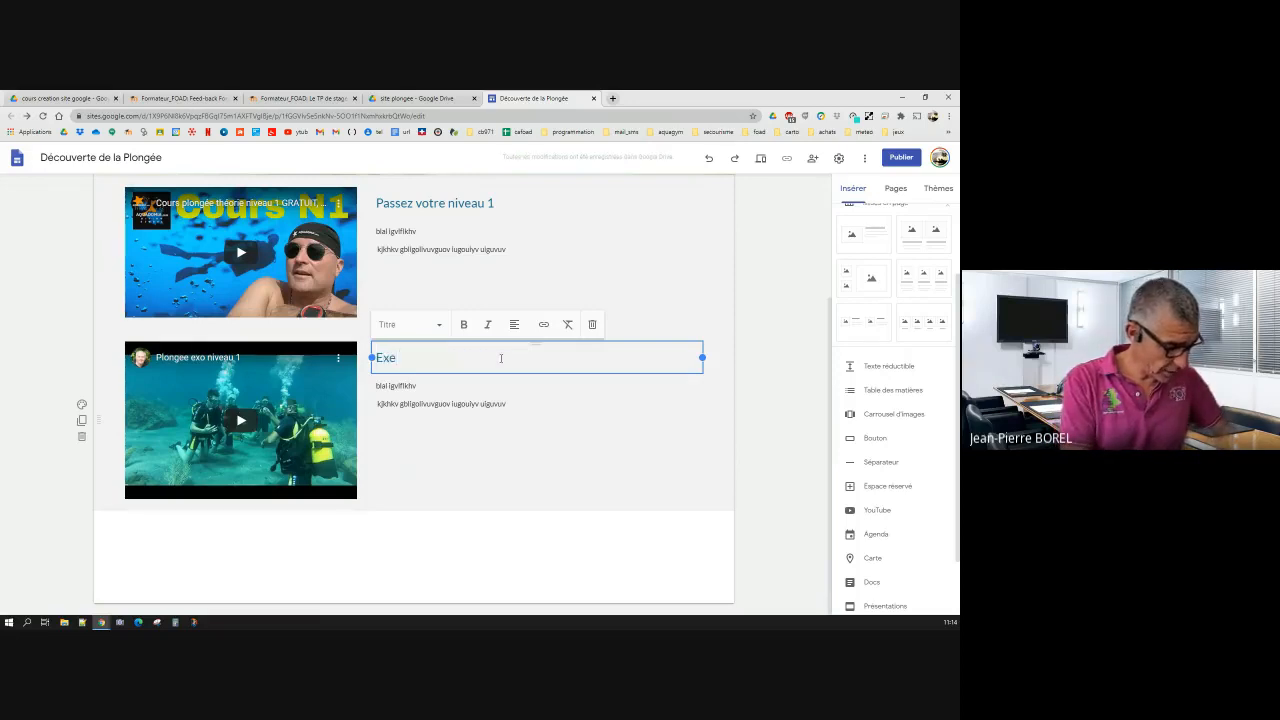
type("rc")
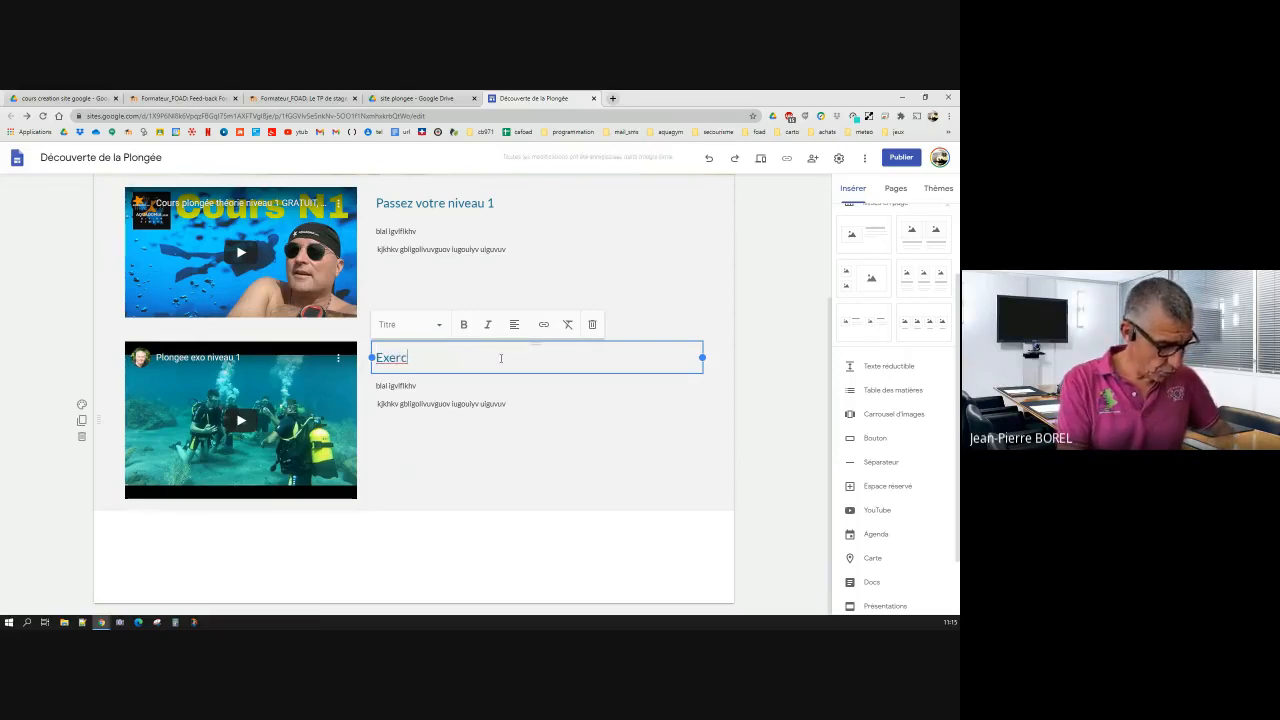
type("ice 1")
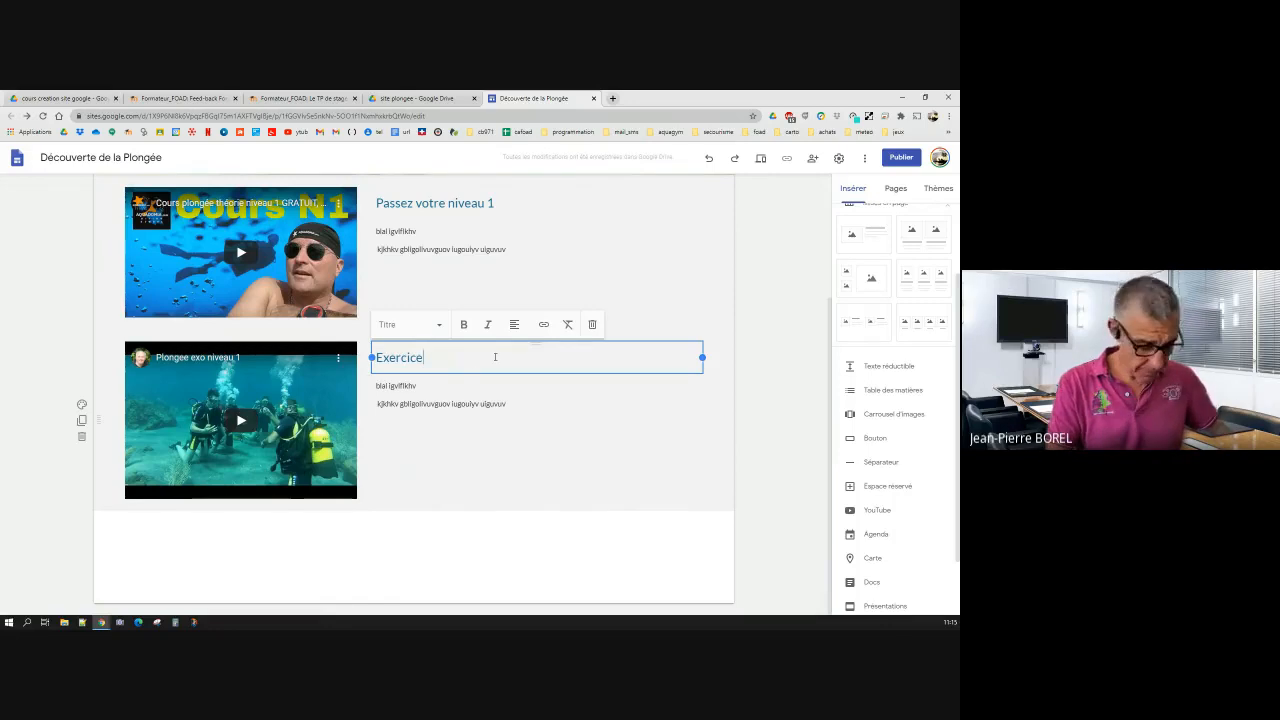
left_click(450, 535)
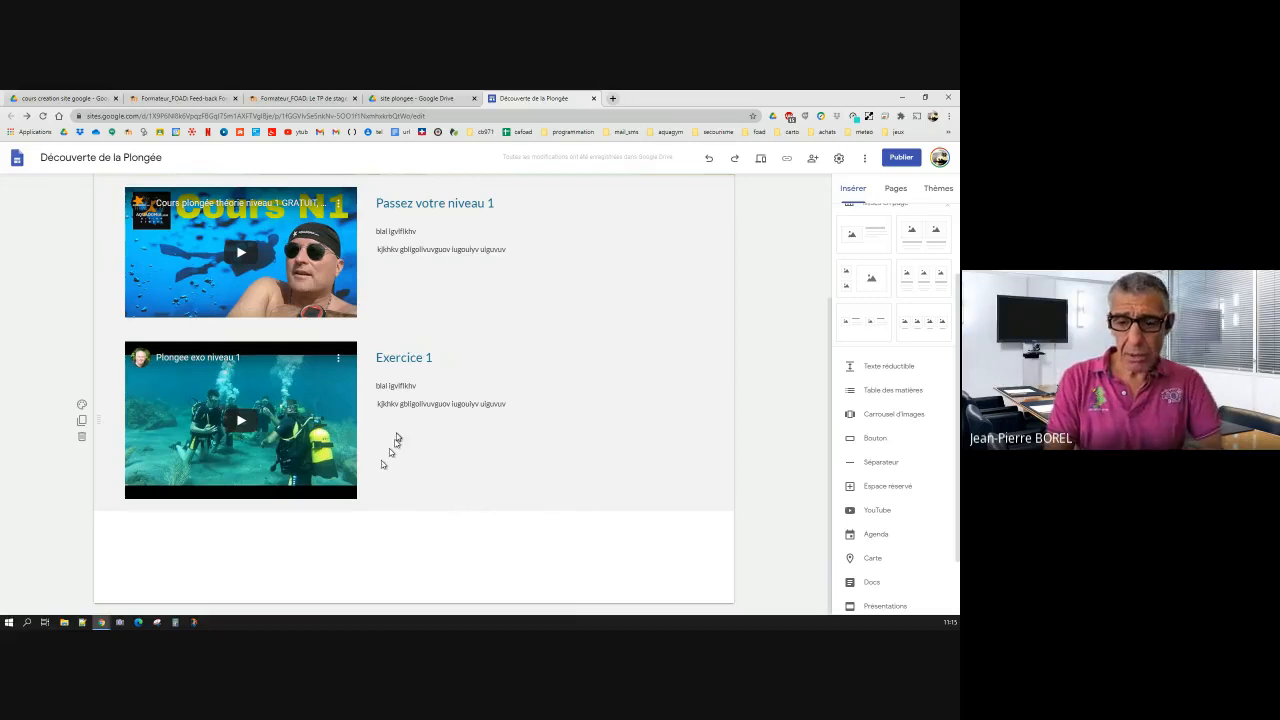
Step: Look over the whole home page, from the header to the two video sections
scroll(393, 440, "up", 1)
scroll(400, 450, "down", 1)
scroll(405, 466, "up", 2)
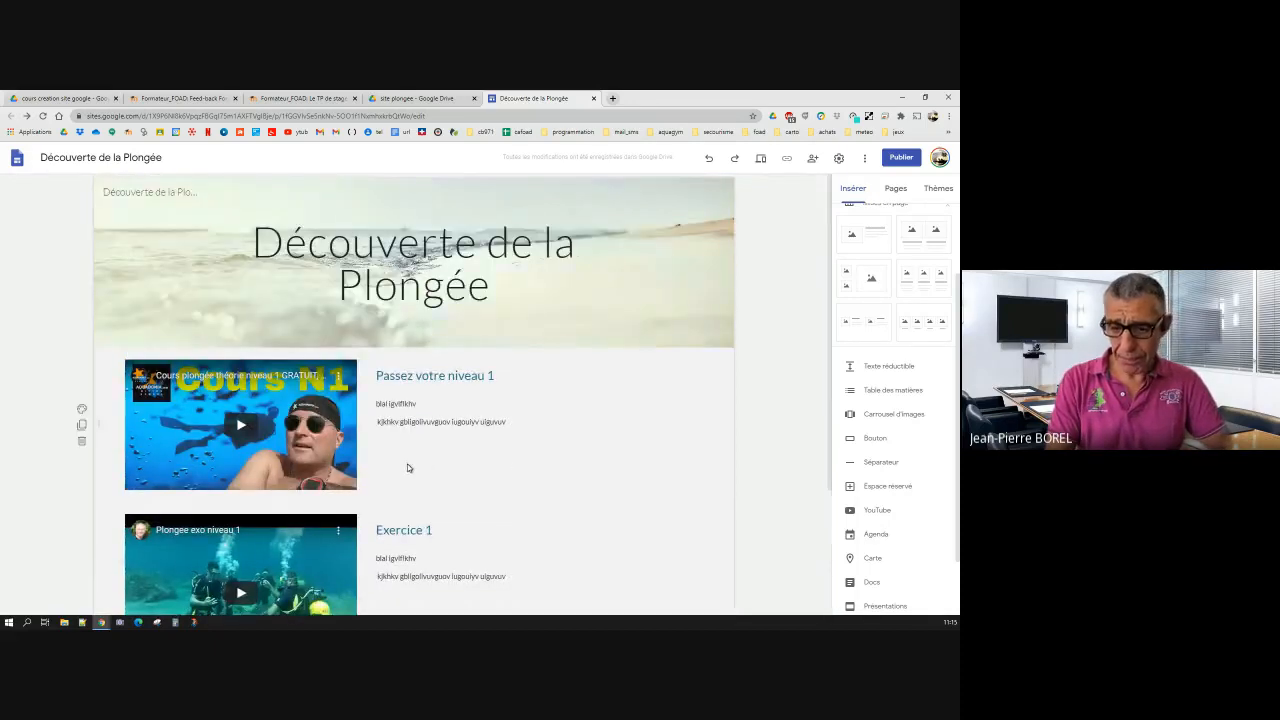
scroll(407, 468, "down", 2)
scroll(407, 468, "up", 2)
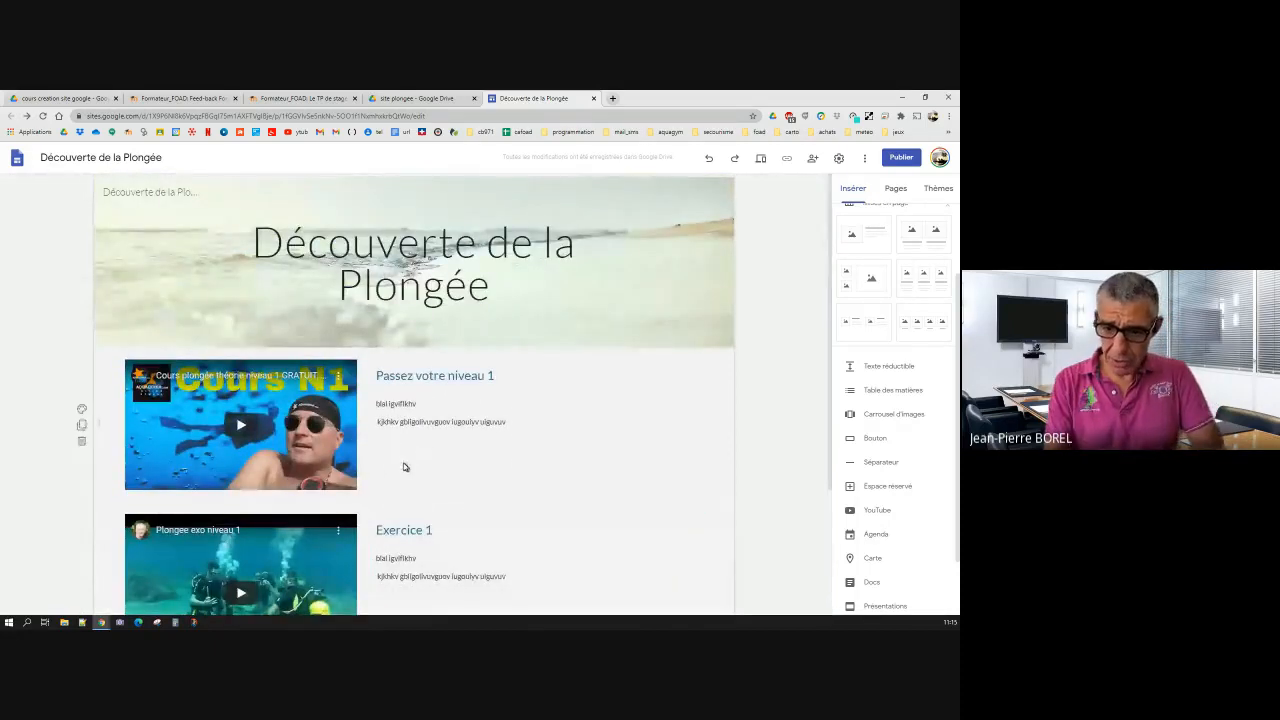
scroll(413, 470, "down", 2)
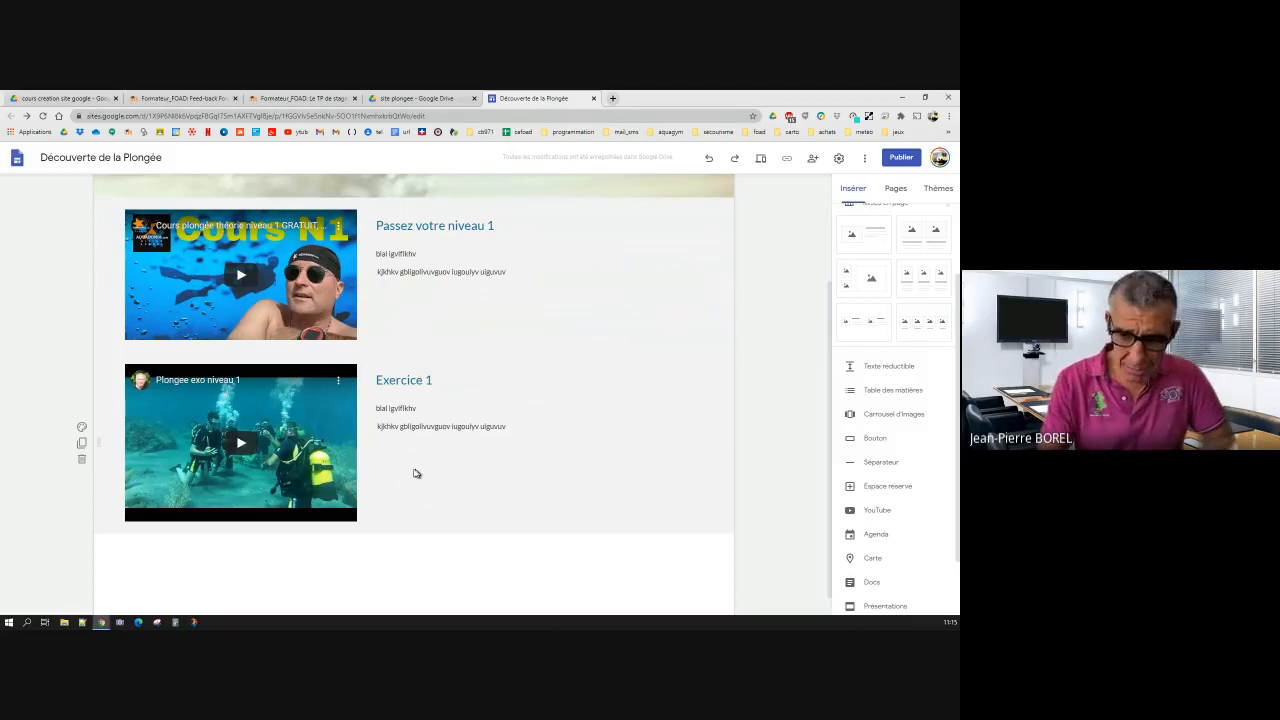
scroll(449, 462, "up", 3)
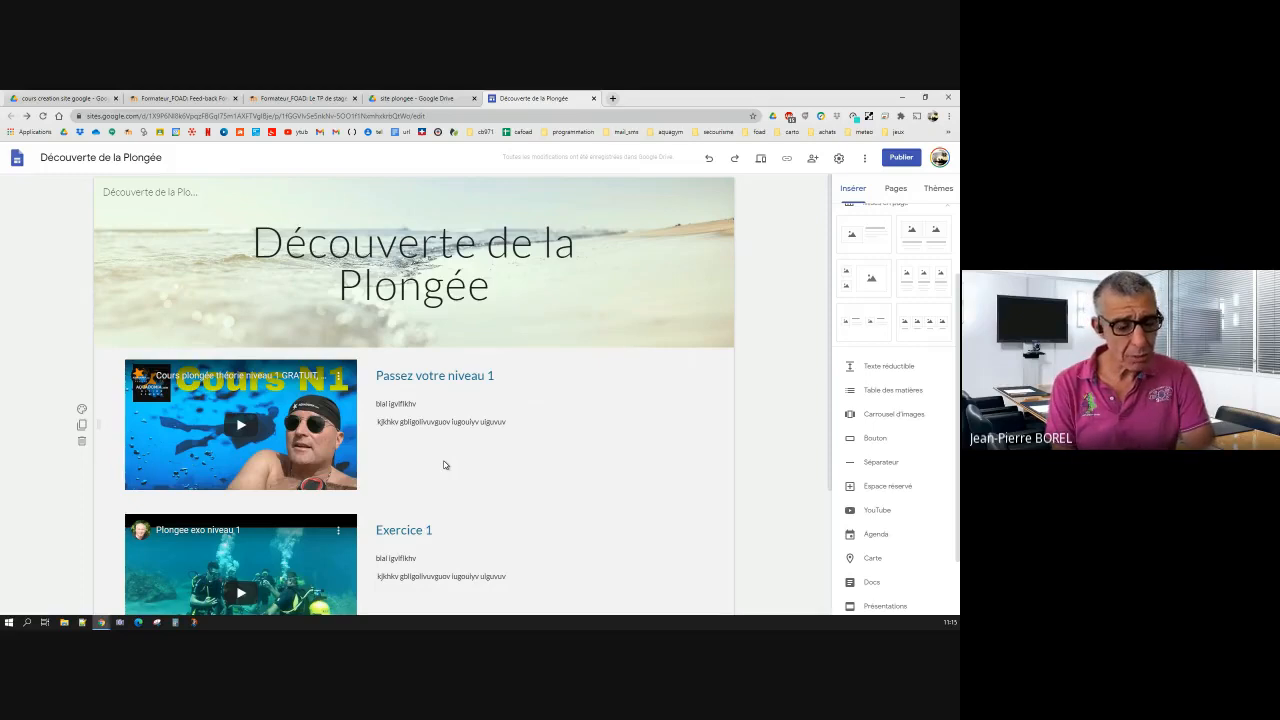
Step: Start publishing the site and set its web address to "decouverte-de-la-plongee"
left_click(905, 158)
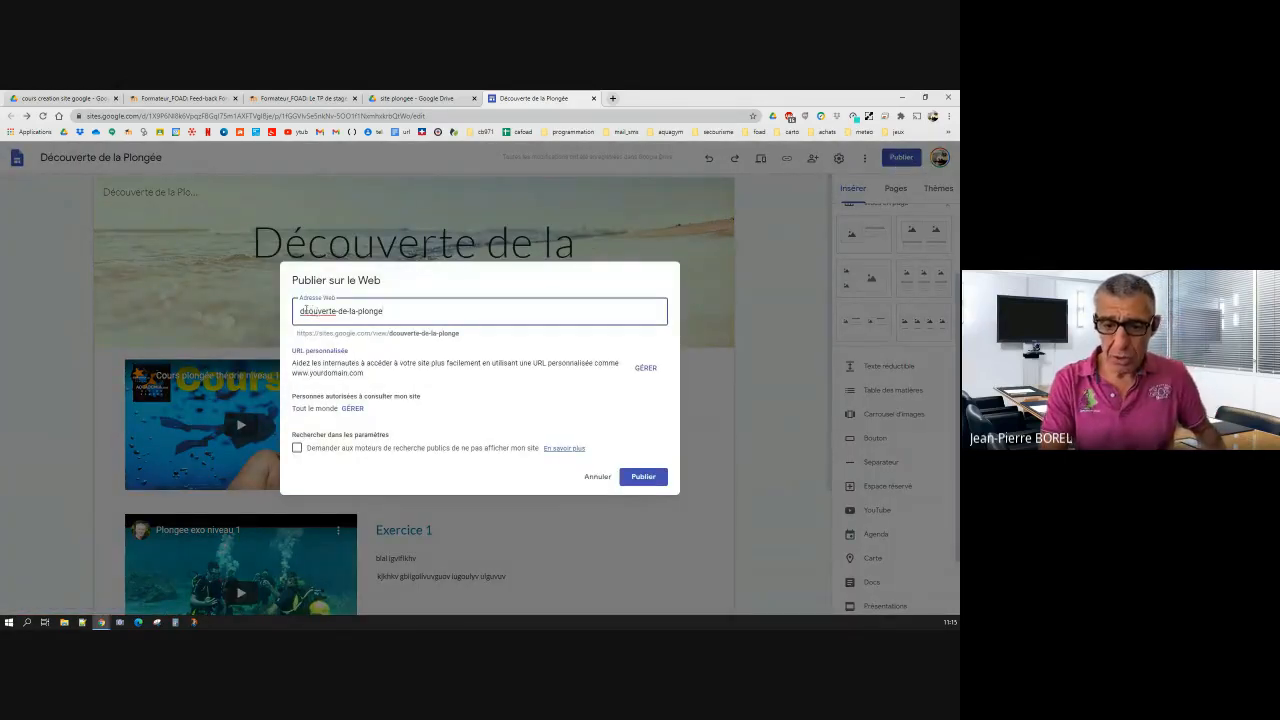
left_click(307, 311)
type("é")
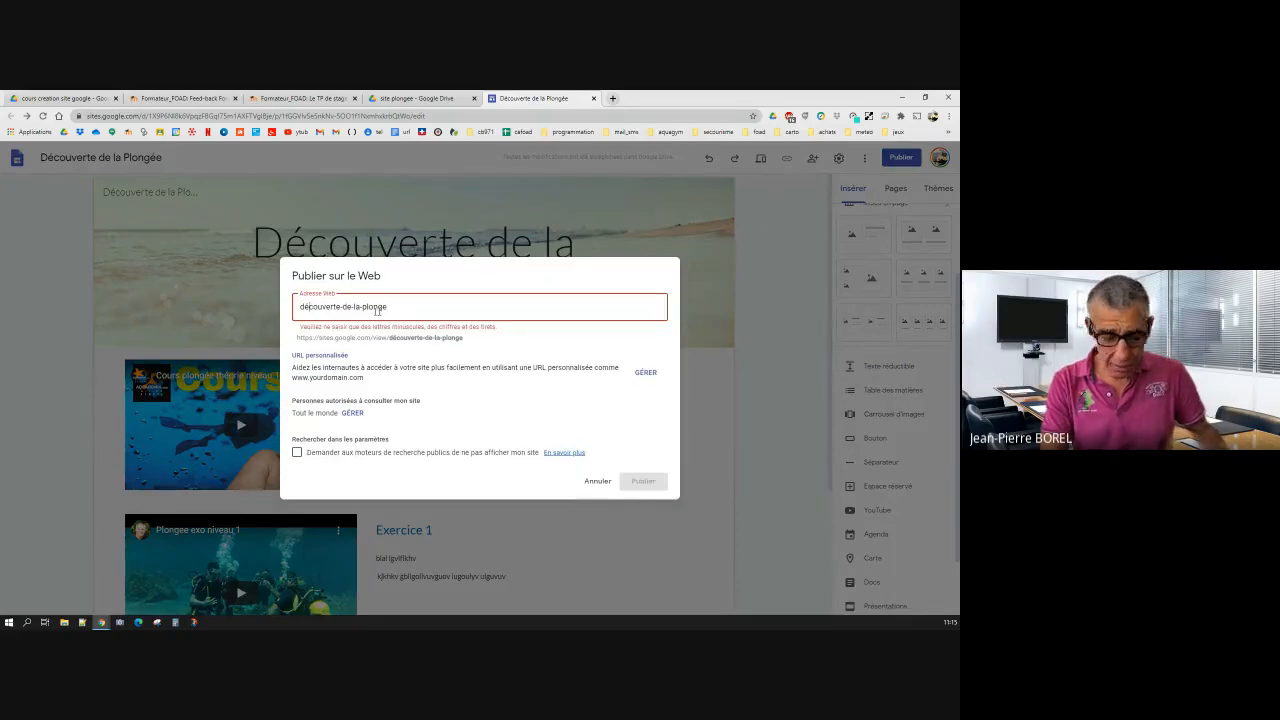
key("BackSpace")
type("e")
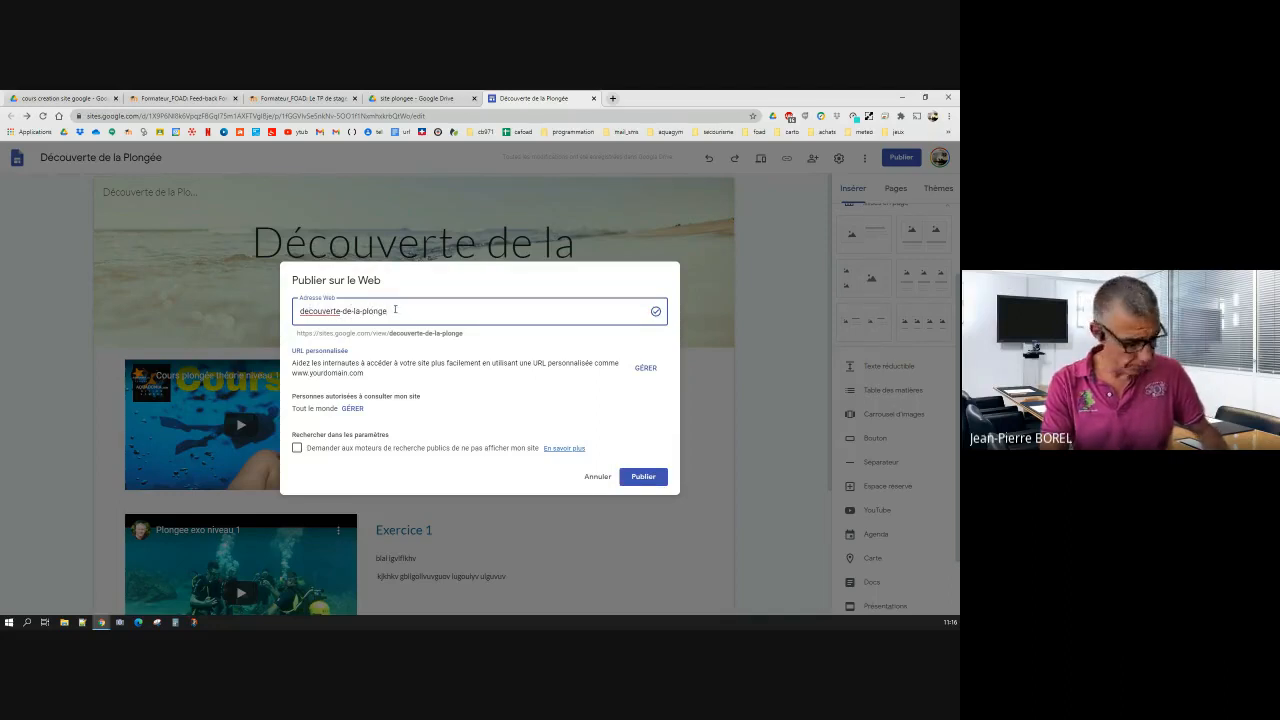
type("e")
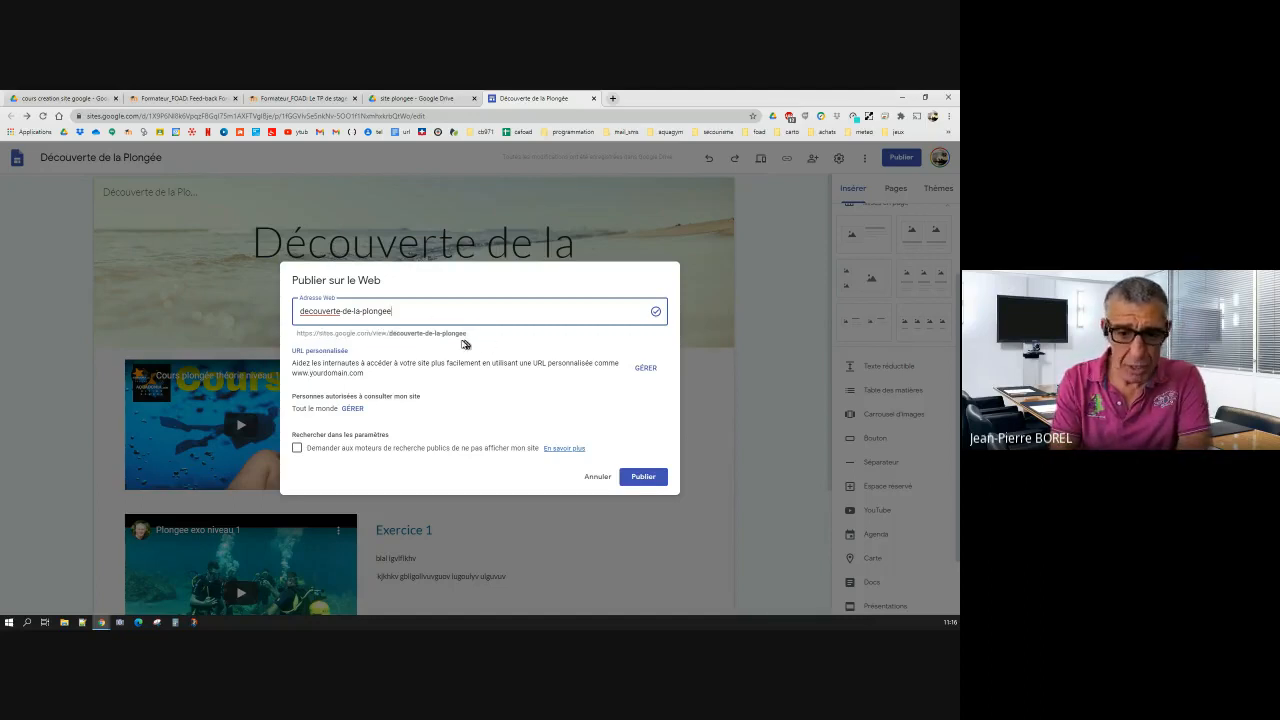
Step: View the custom URL settings and the contact sharing settings, and return to the publishing dialog without changing them
left_click(645, 368)
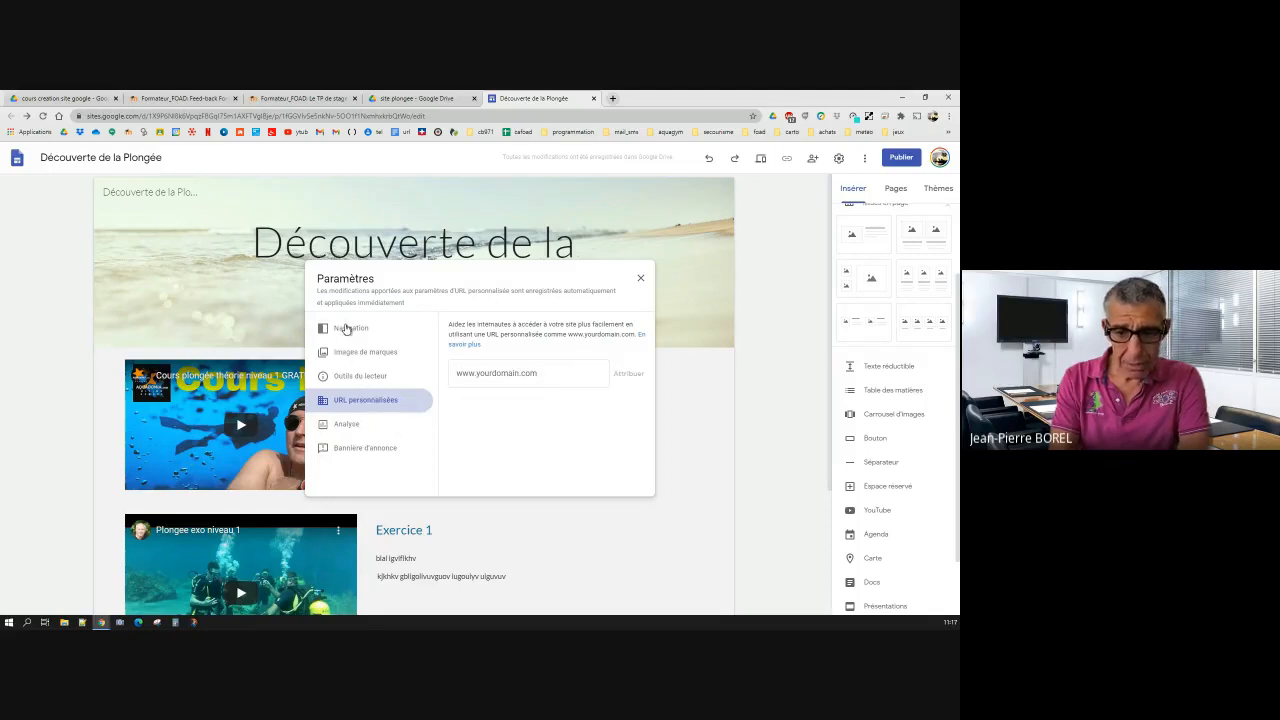
left_click(636, 282)
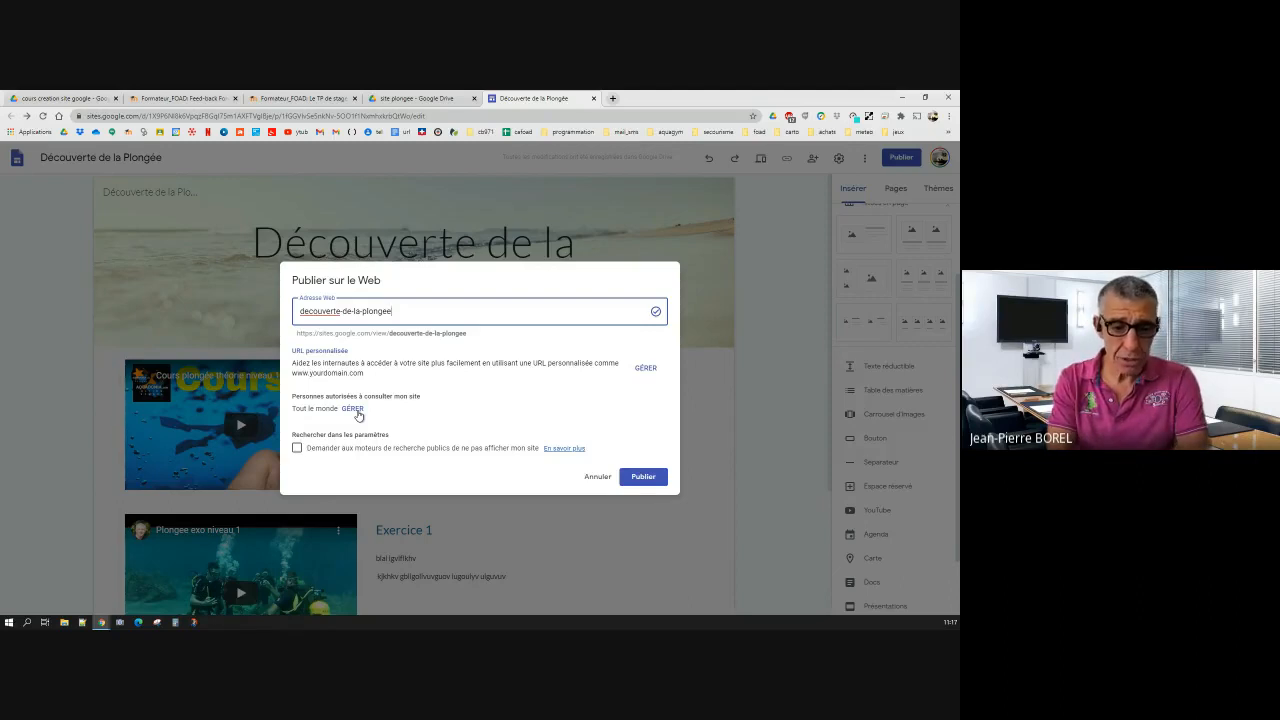
left_click(355, 411)
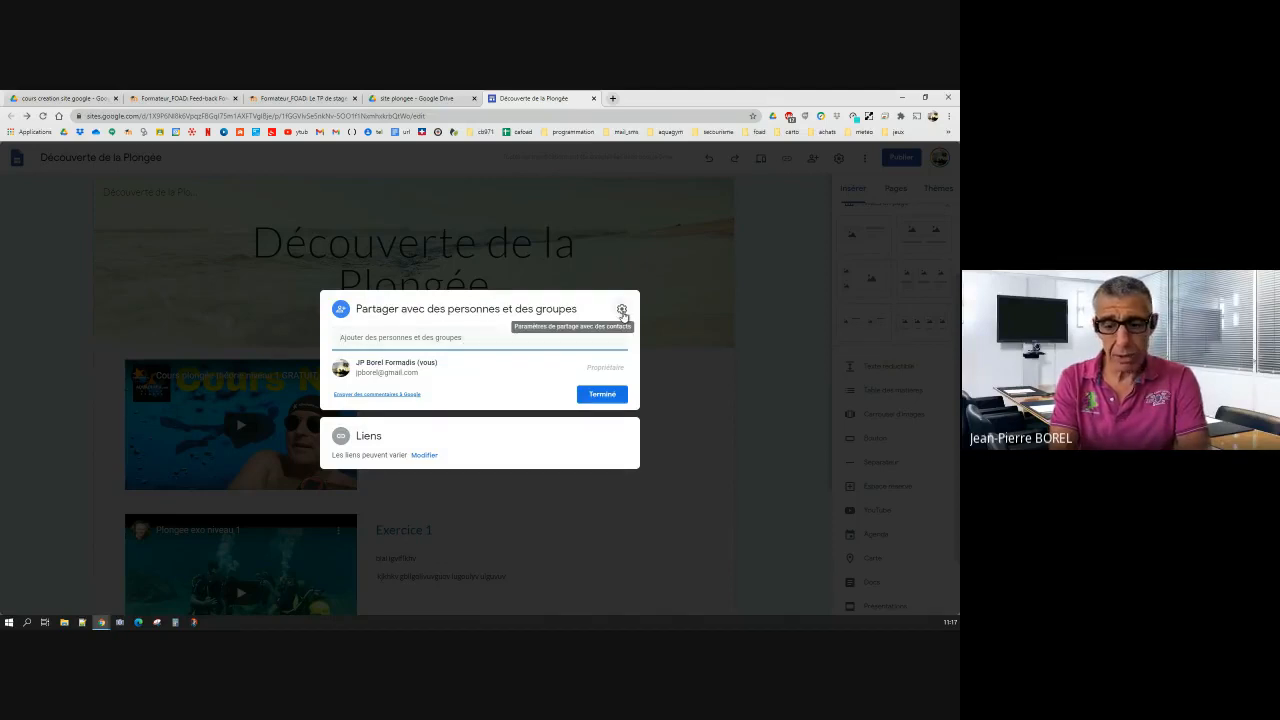
left_click(622, 312)
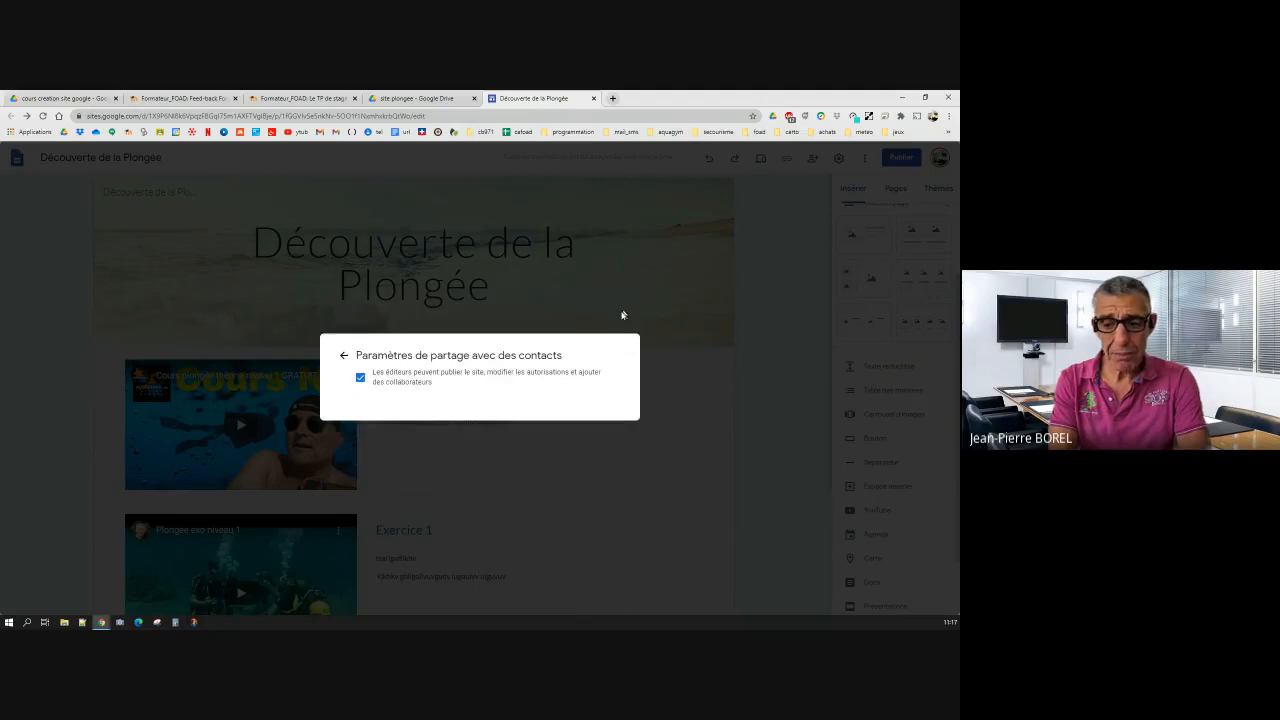
key("Escape")
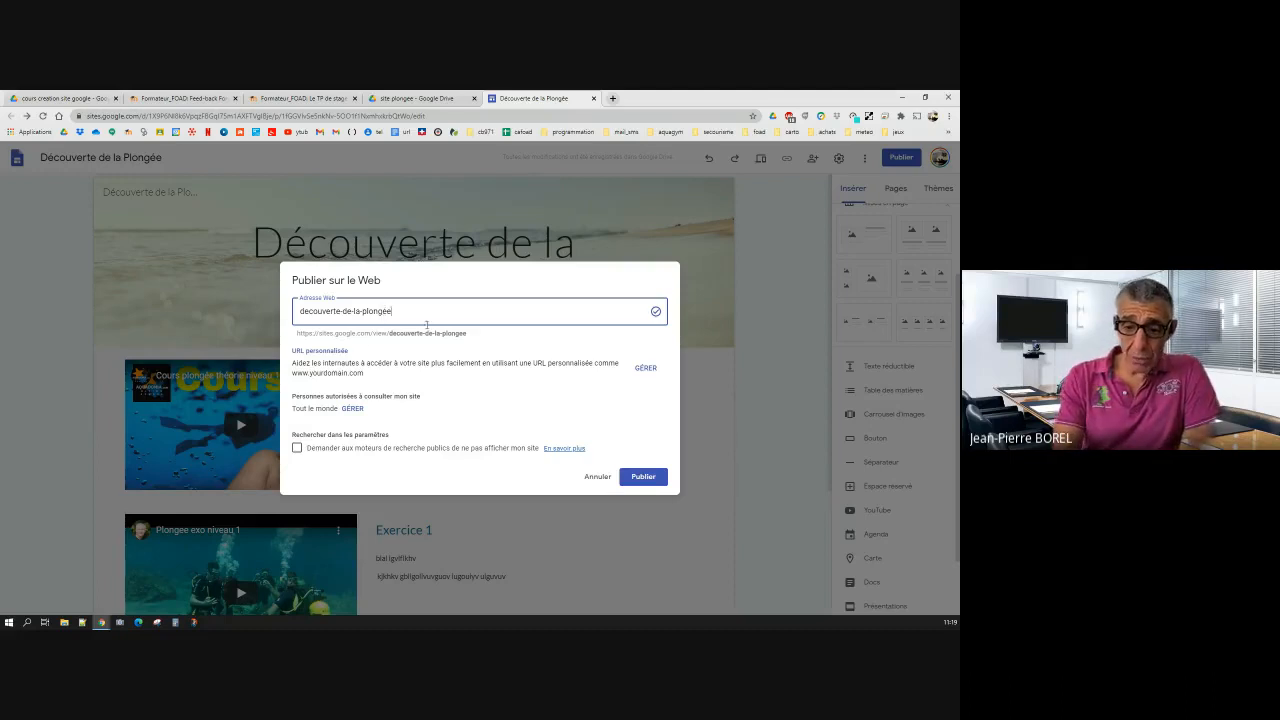
Step: Select the full site address shown under the web address and publish the site
left_click(299, 333)
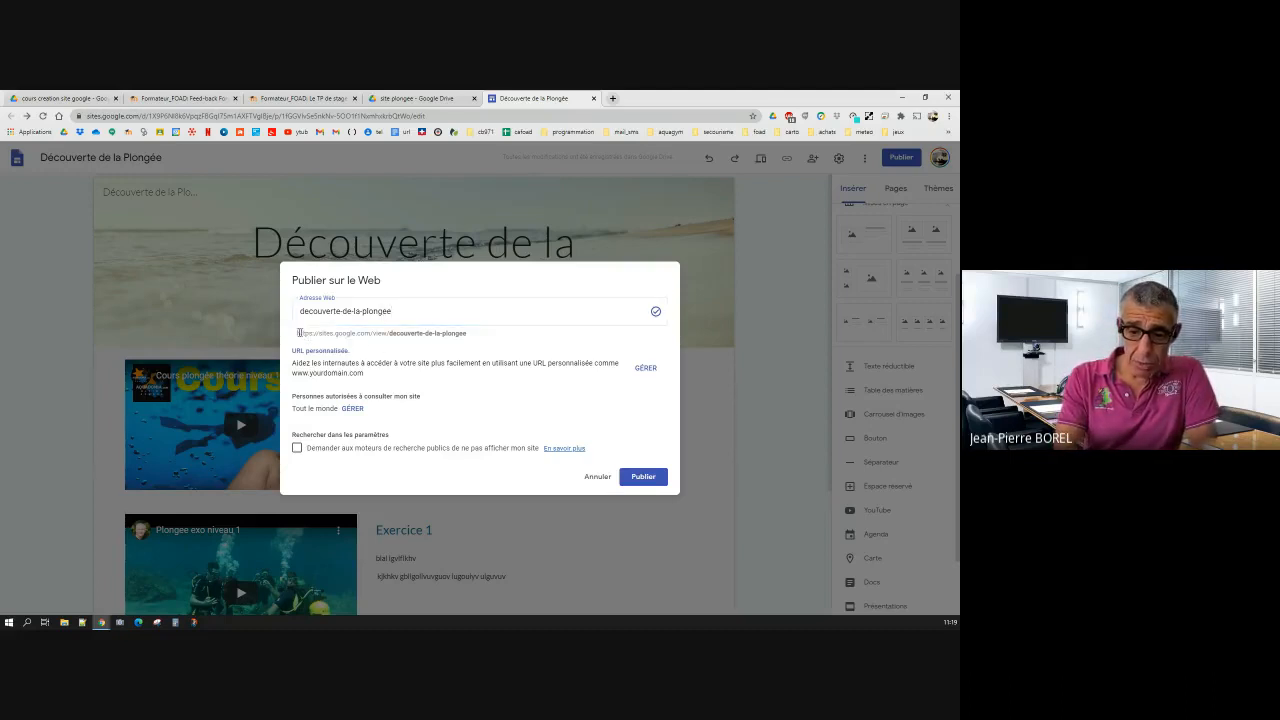
left_click_drag(299, 333, 461, 335)
triple_click(461, 333)
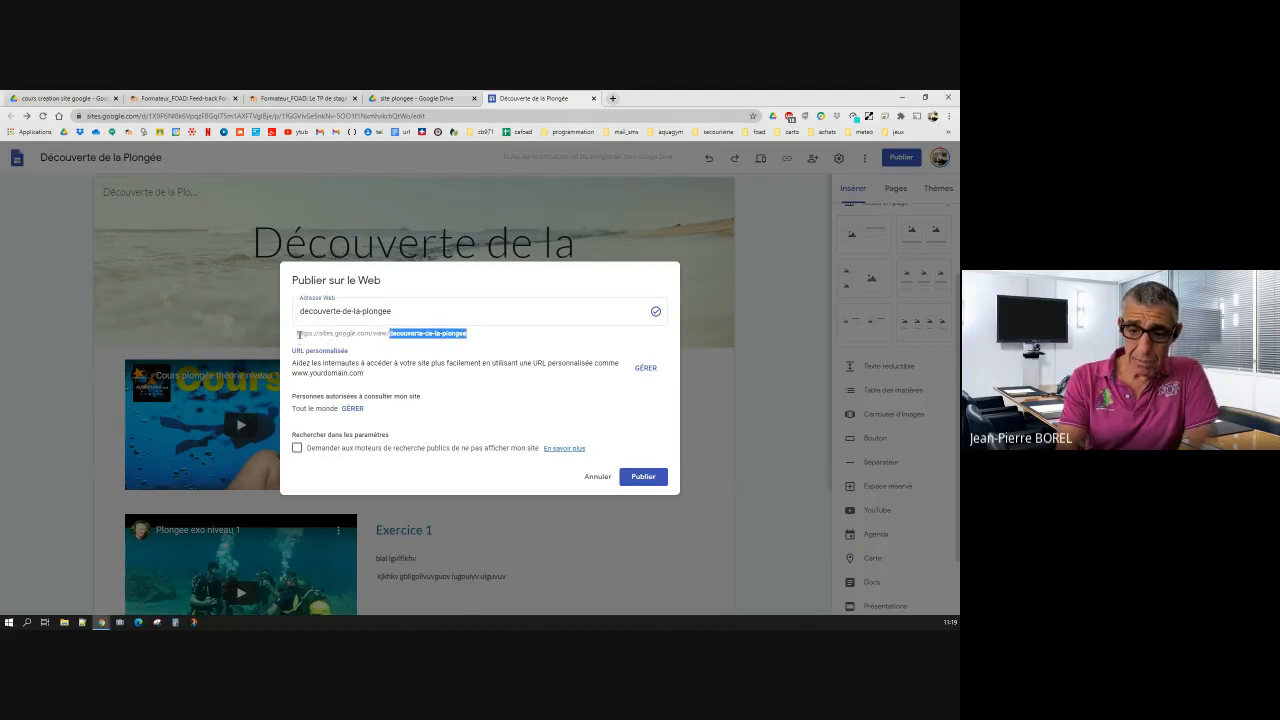
mouse_move(299, 335)
left_mouse_down()
mouse_move(468, 334)
mouse_move(300, 334)
left_mouse_up()
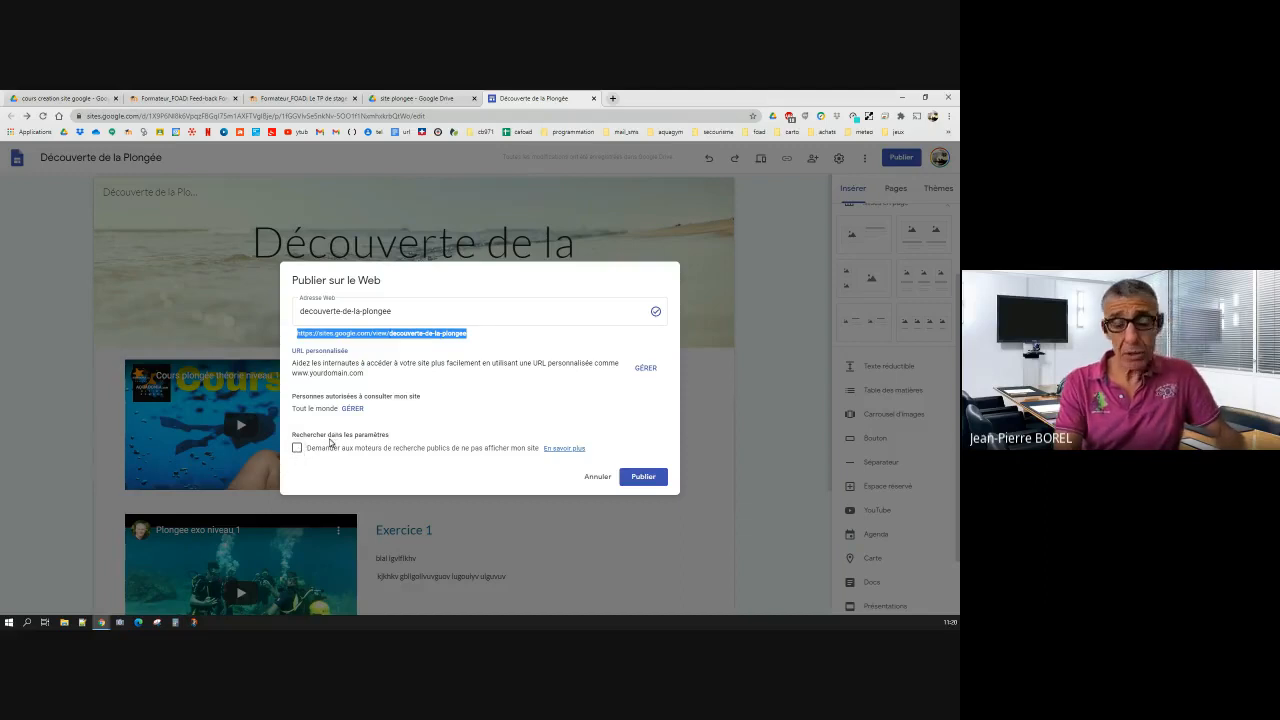
left_click(638, 478)
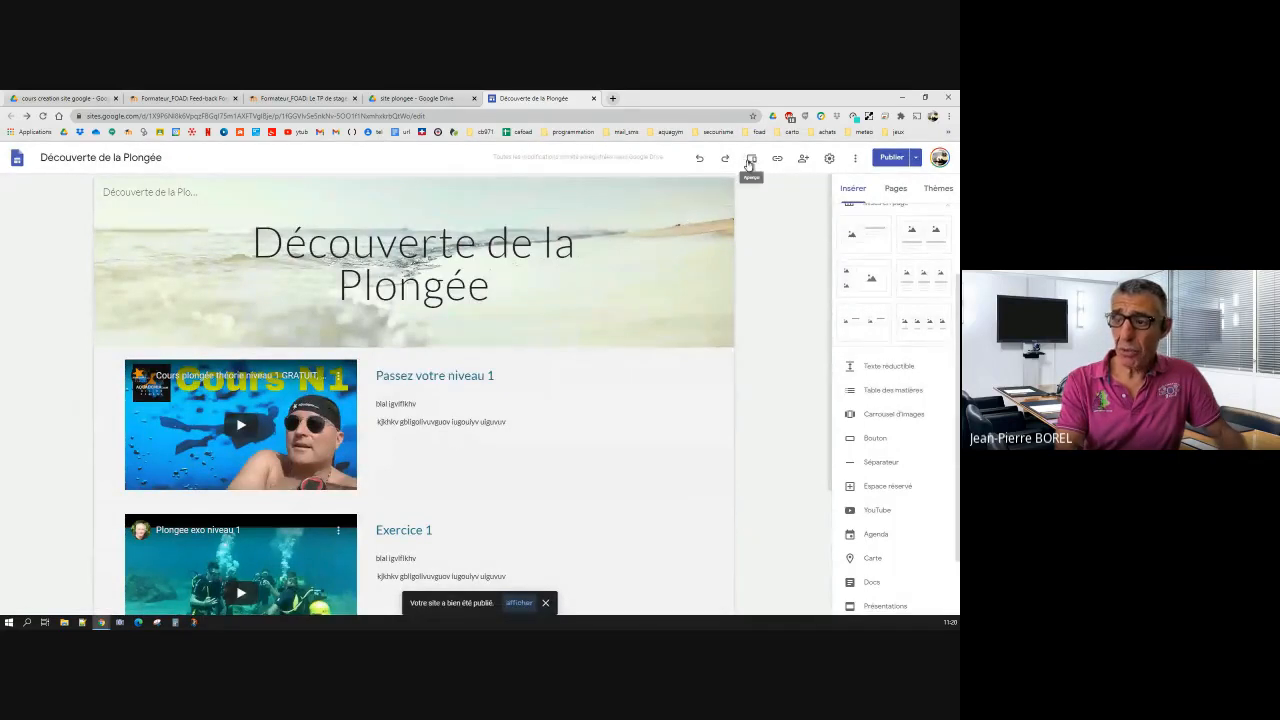
Step: Preview the site and examine its layout on a large screen and on a tablet
left_click(750, 160)
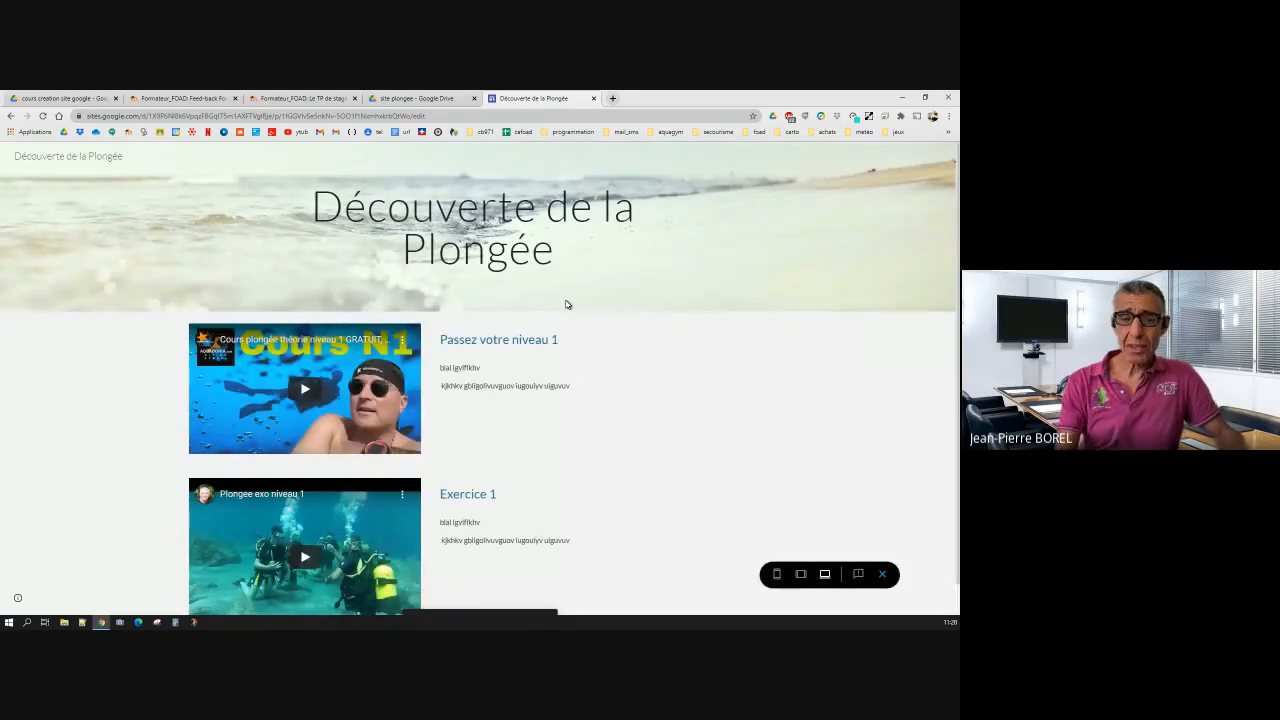
scroll(590, 300, "down", 1)
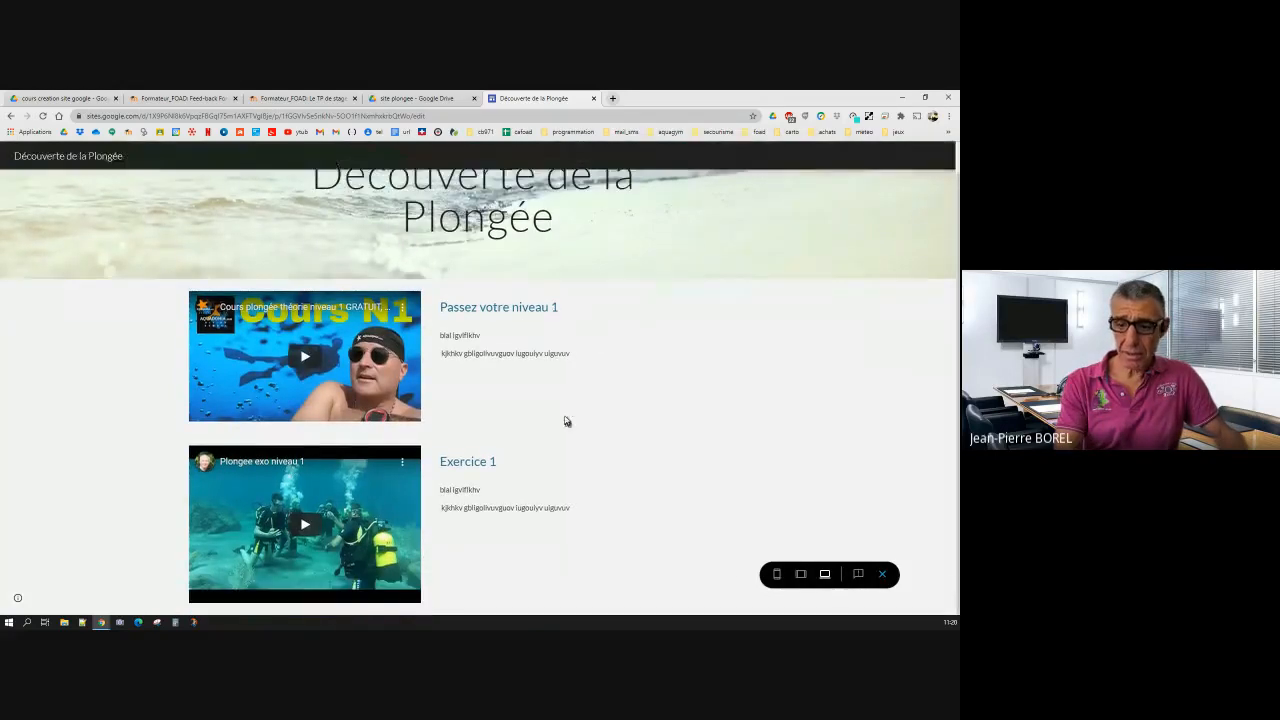
scroll(566, 421, "up", 1)
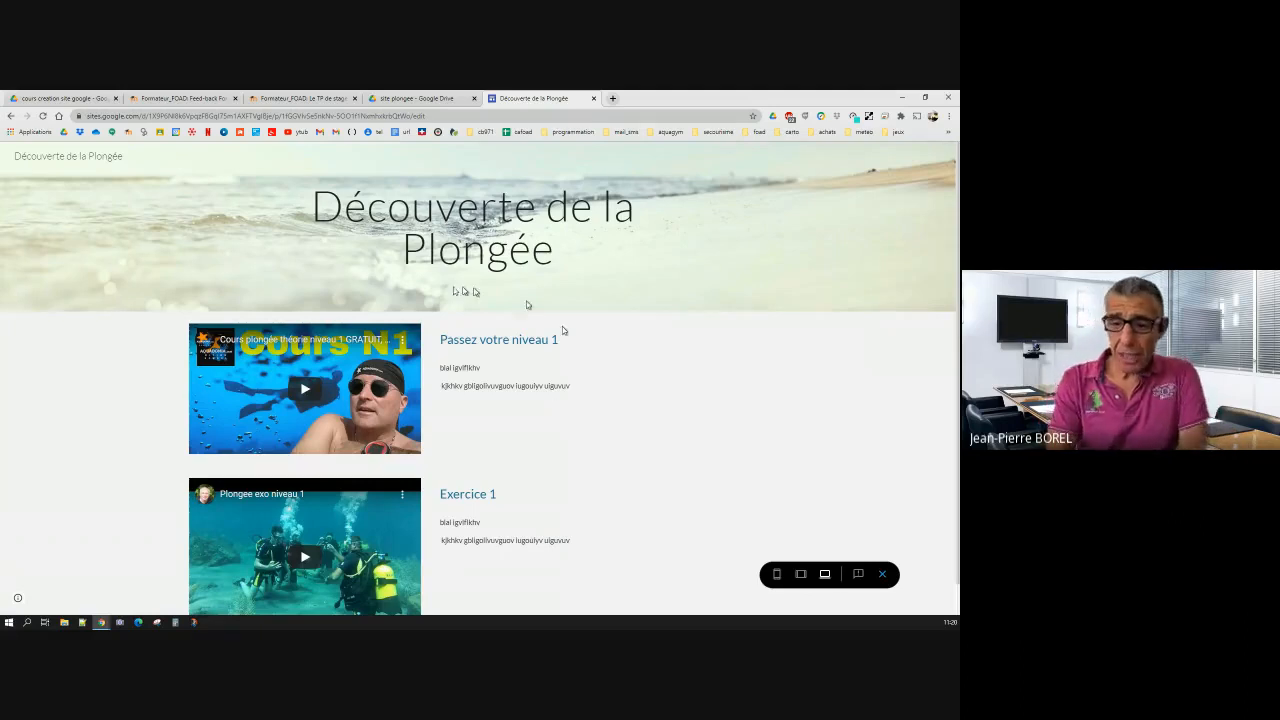
left_click(801, 575)
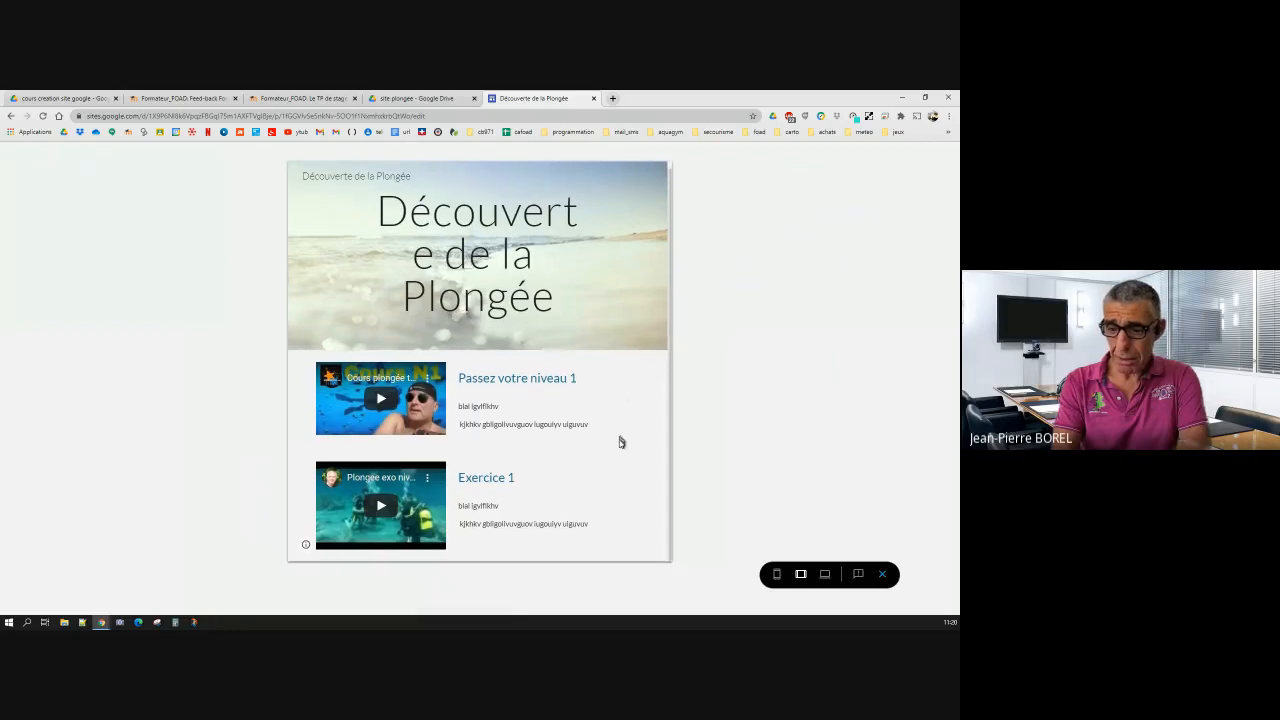
Step: Switch the preview to the phone layout and examine how the header, videos and texts are arranged
left_click(777, 575)
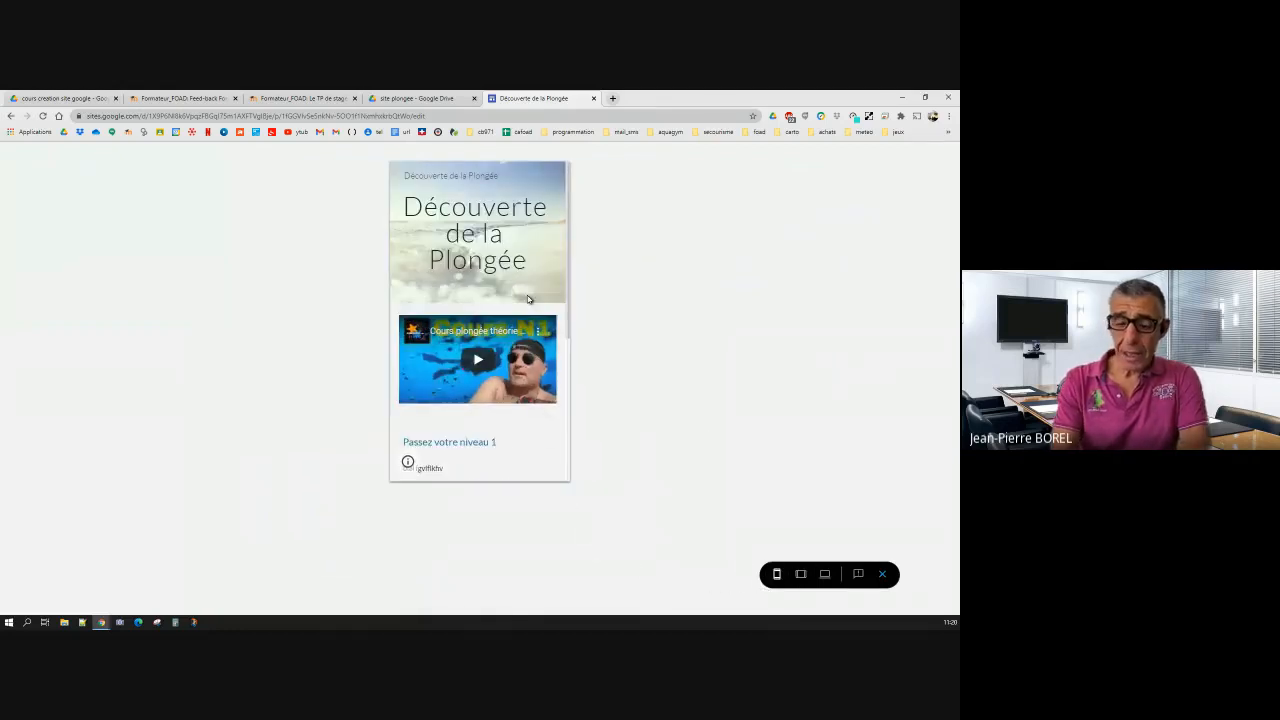
scroll(518, 310, "down", 2)
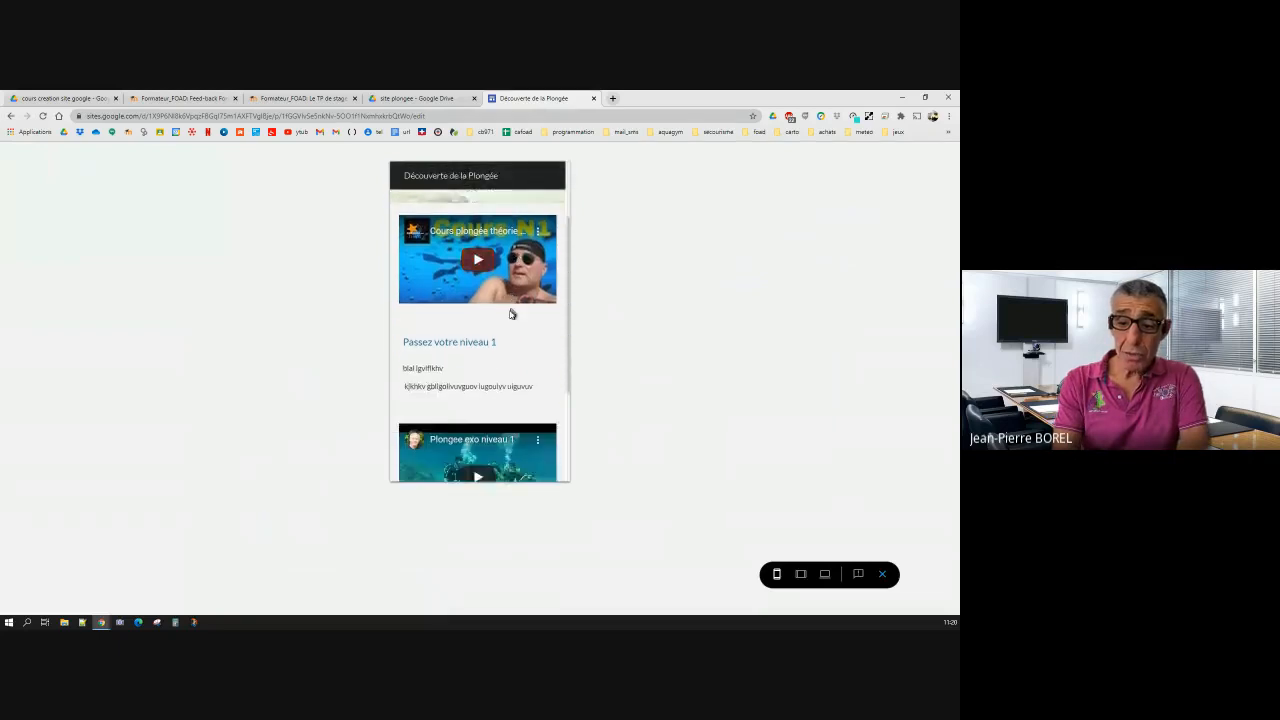
scroll(511, 322, "down", 1)
scroll(509, 345, "up", 2)
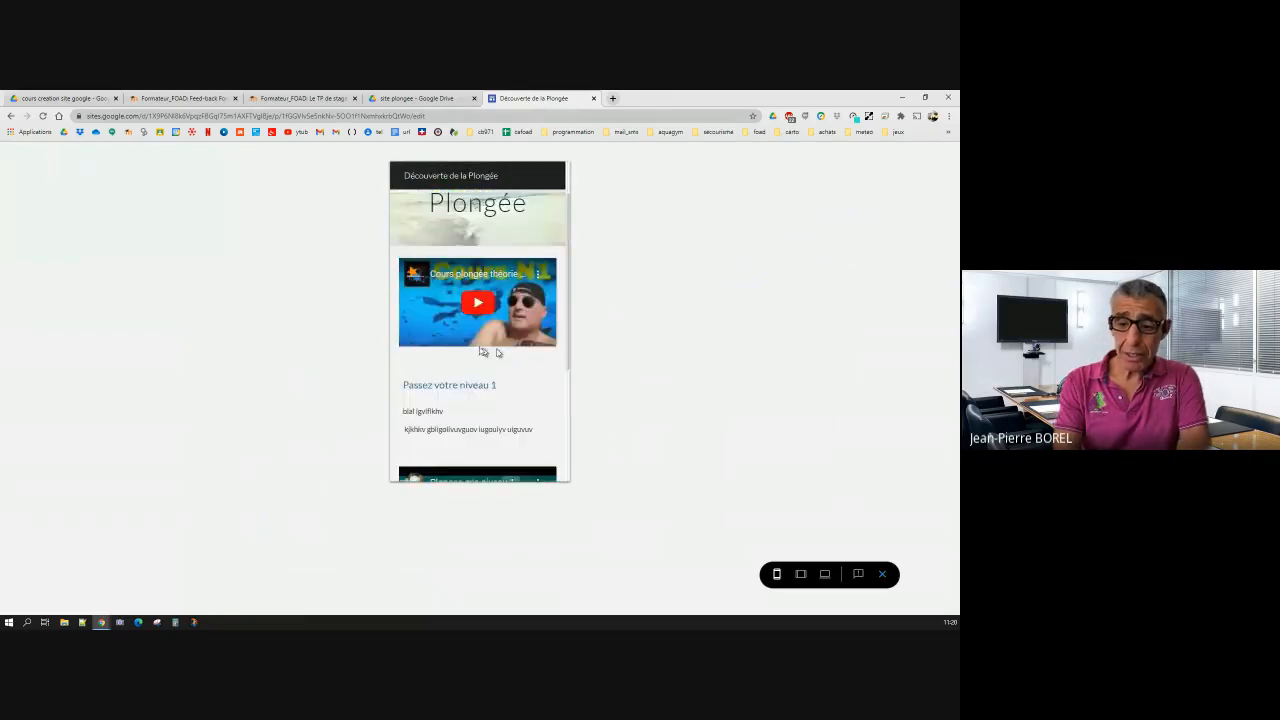
scroll(475, 366, "down", 2)
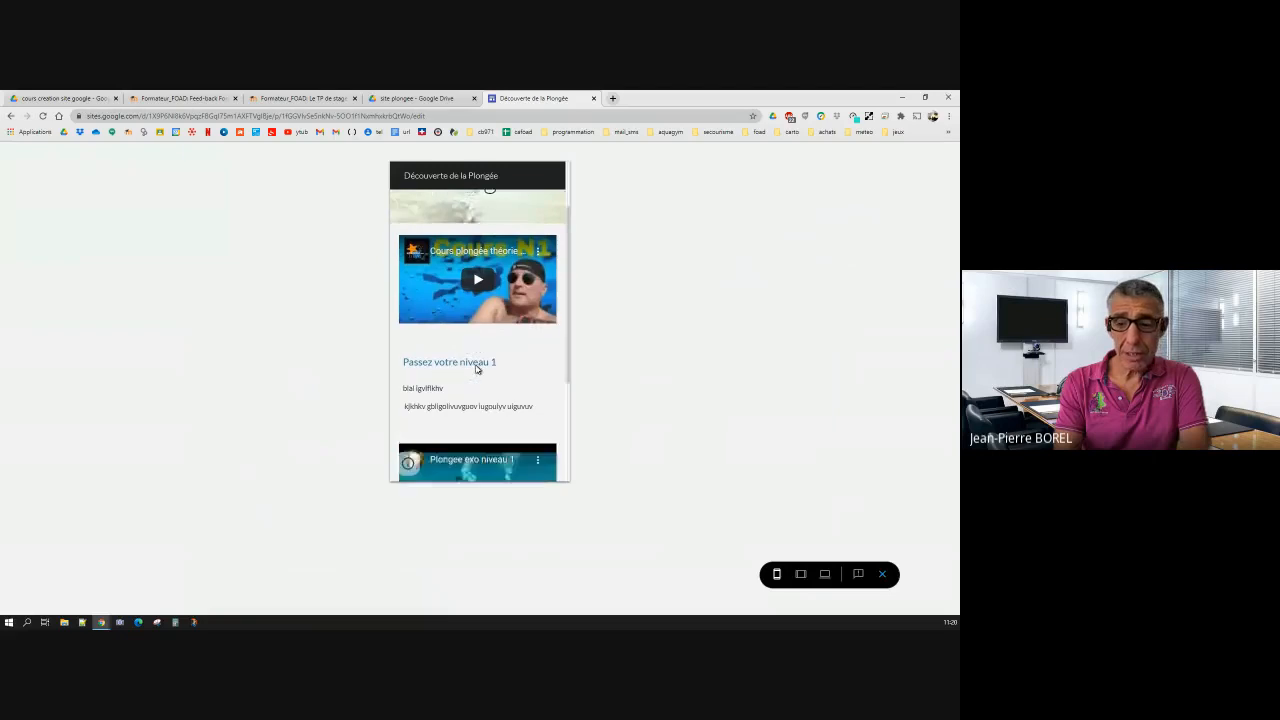
scroll(485, 393, "up", 3)
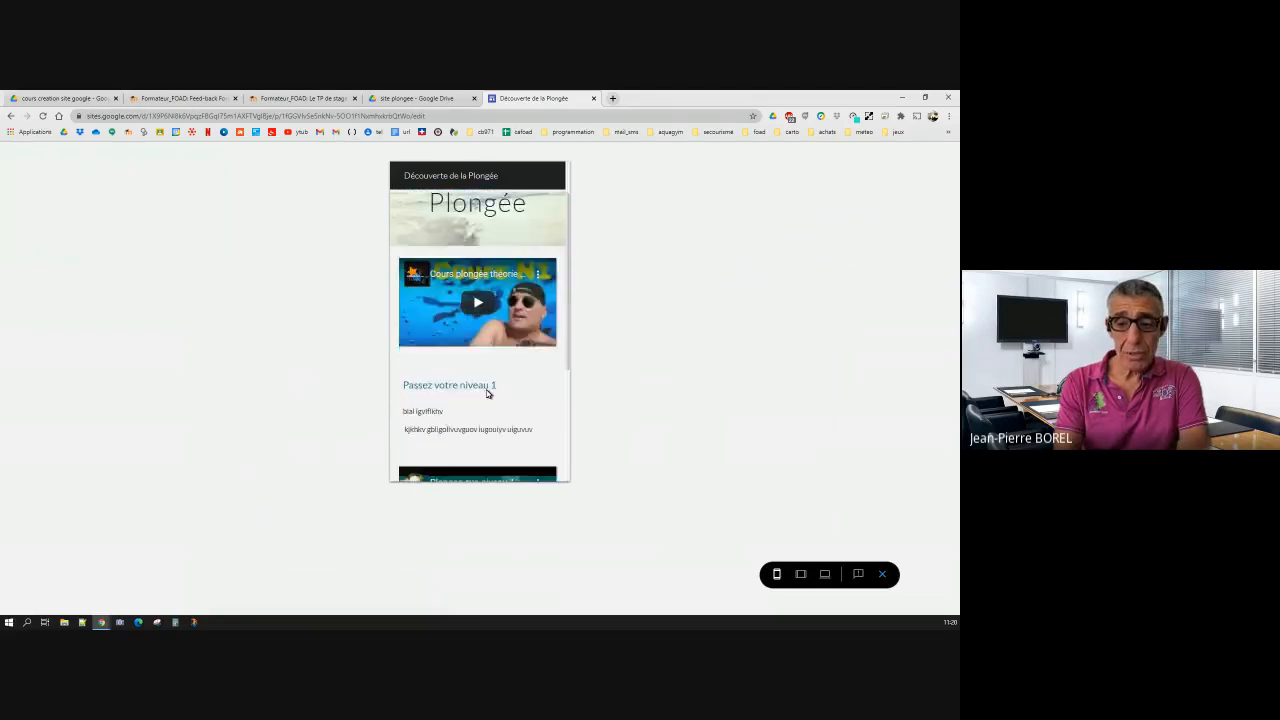
scroll(483, 391, "down", 3)
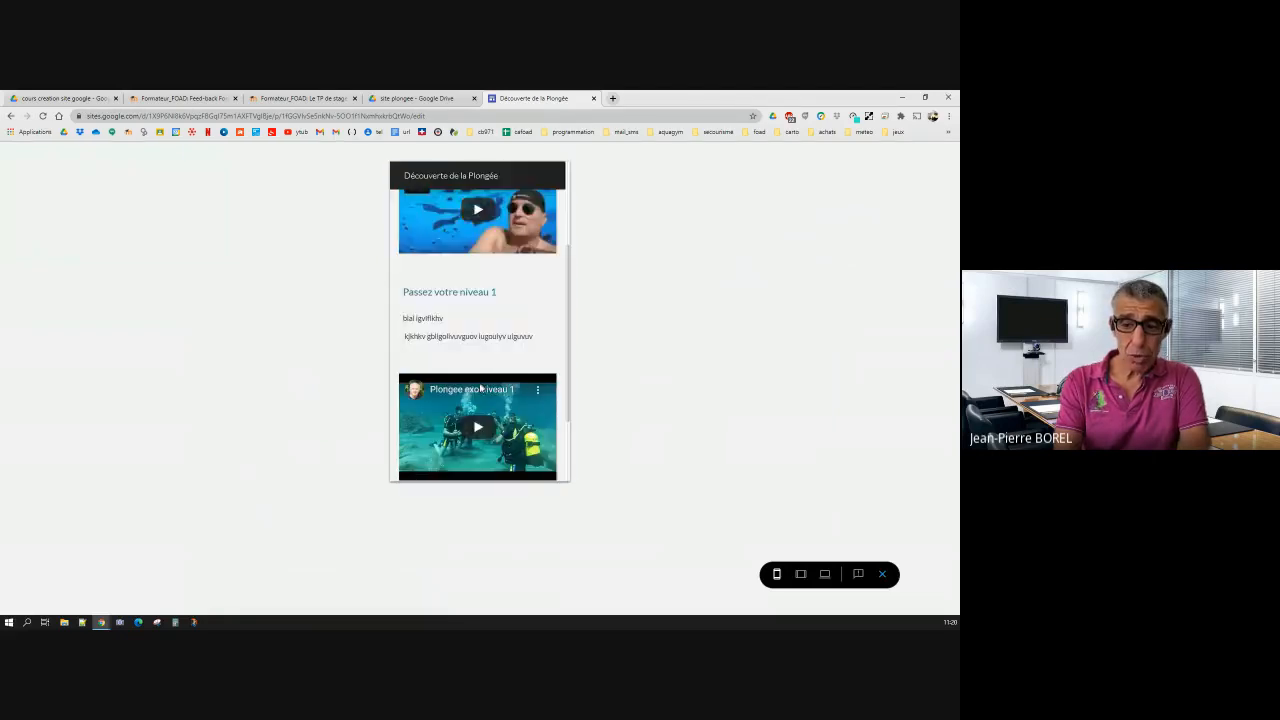
scroll(476, 389, "up", 3)
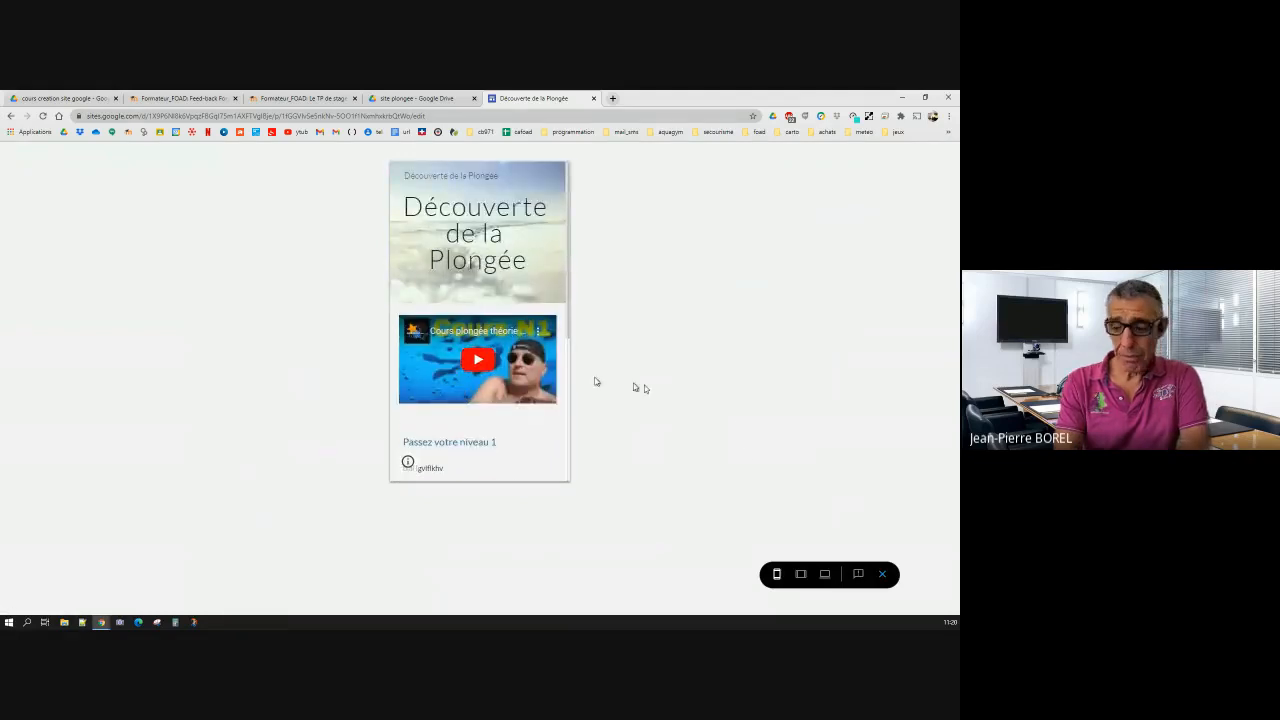
Step: Compare the site preview across the tablet, large-screen and phone layouts, and exit the preview
left_click(801, 576)
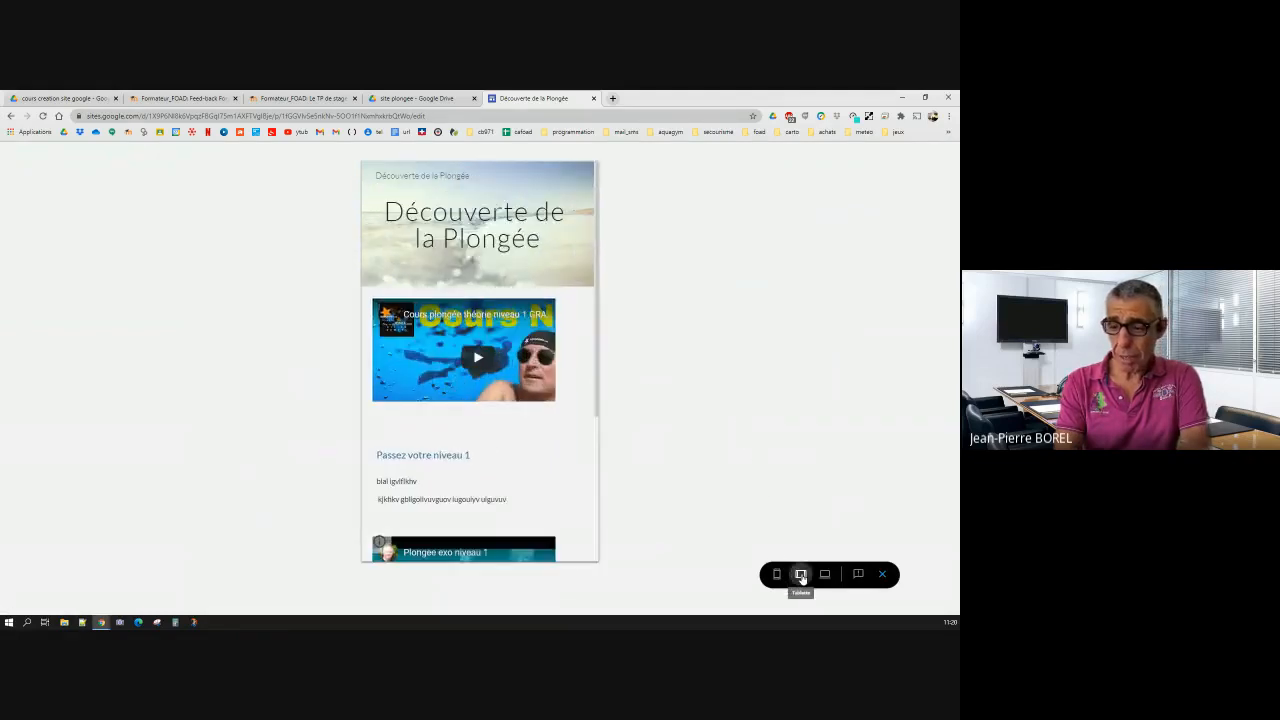
left_click(824, 575)
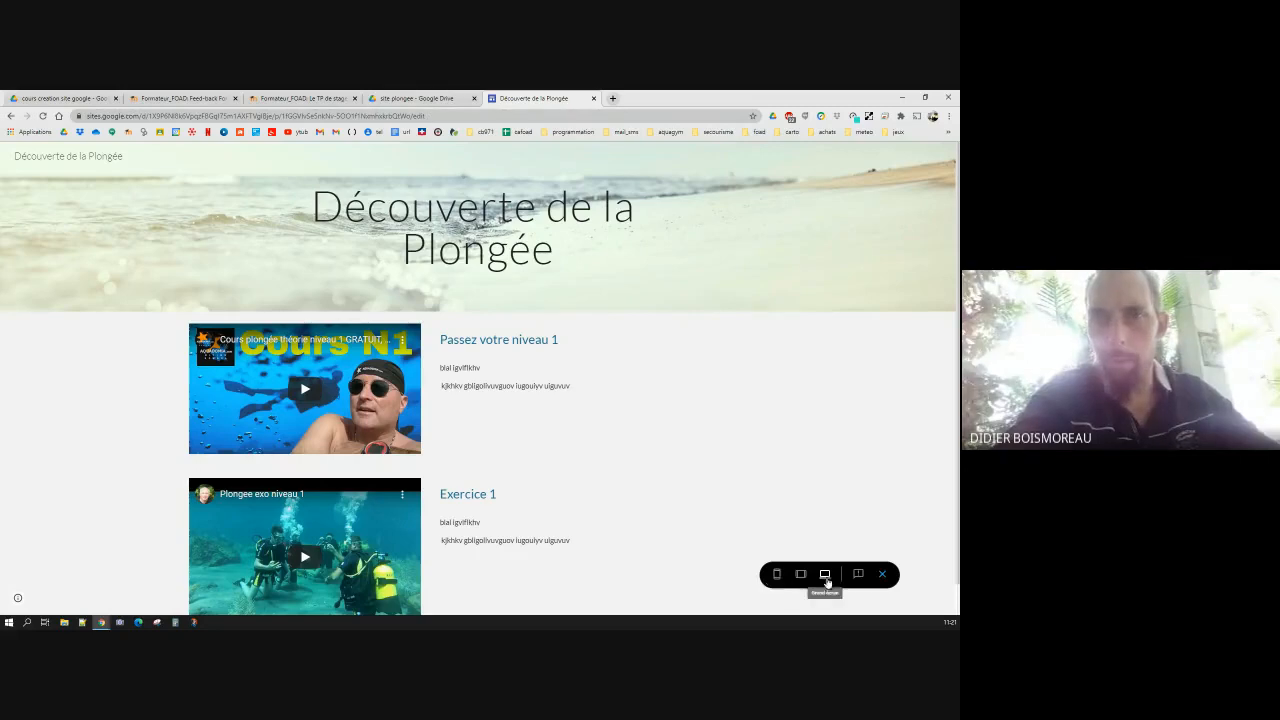
left_click(777, 577)
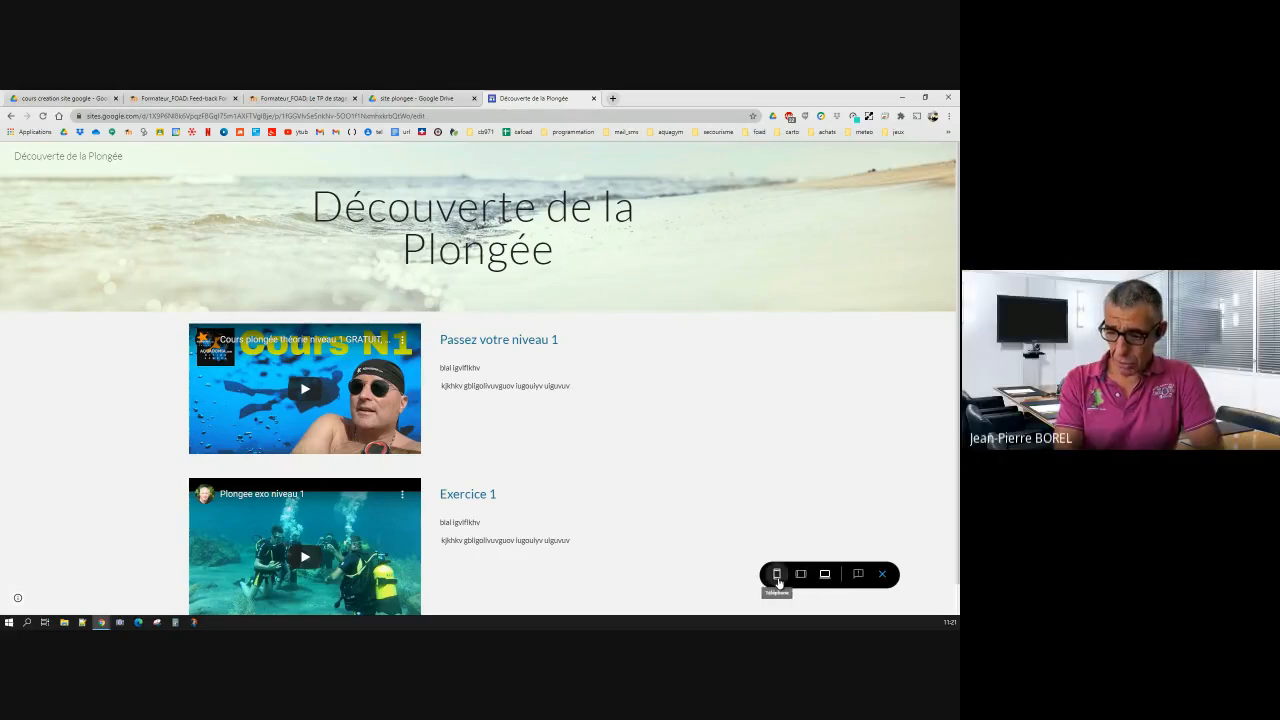
left_click(800, 576)
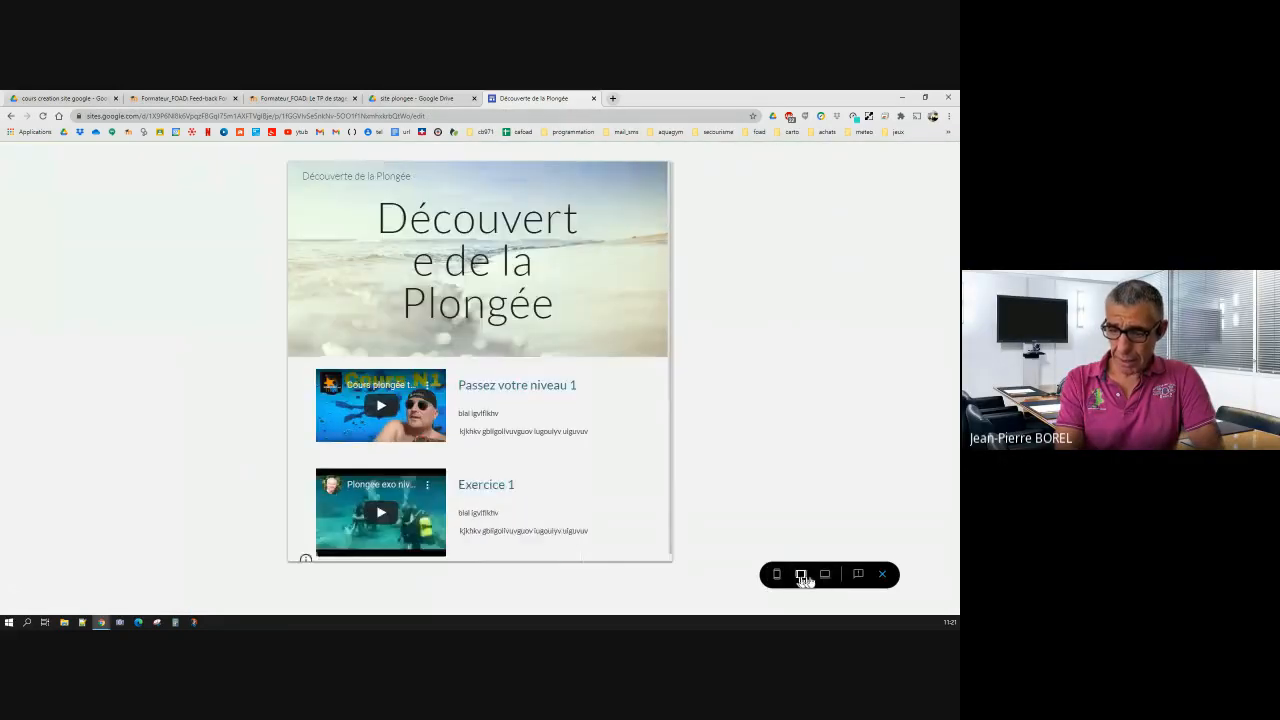
left_click(825, 576)
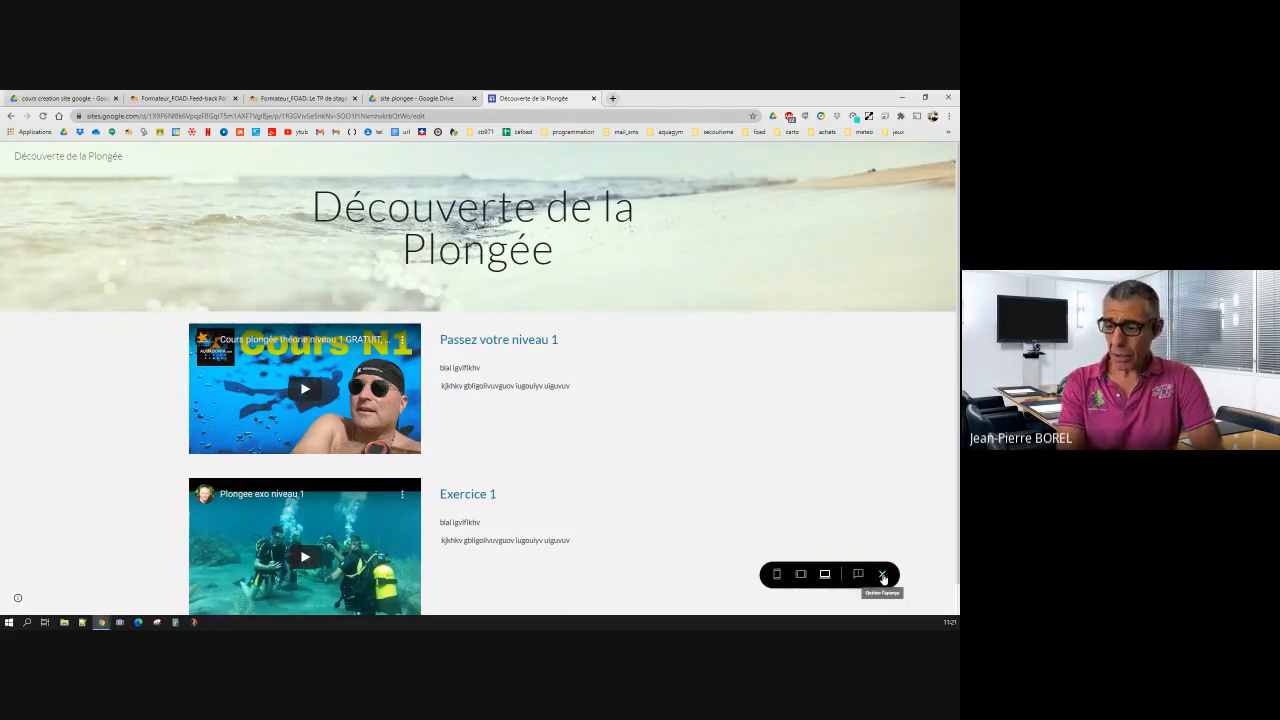
left_click(883, 576)
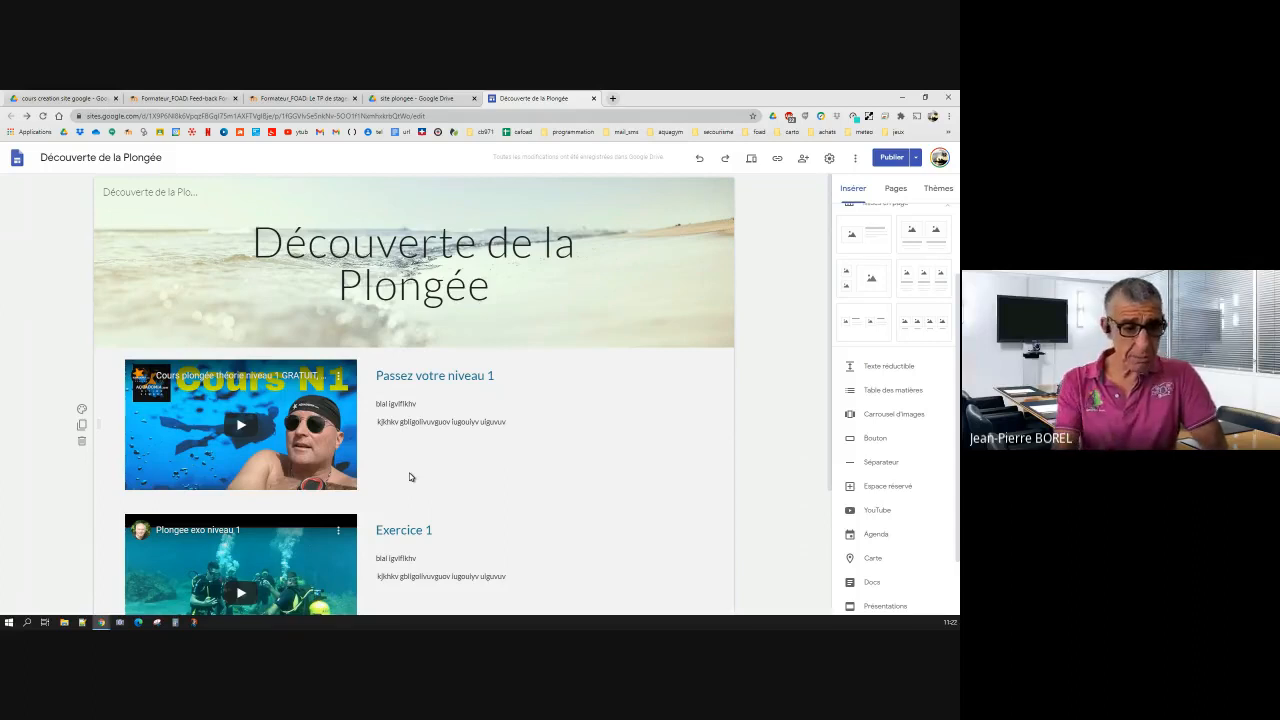
Step: Add a sub-page named "niveau1" under the Accueil page, leaving its custom path empty
left_click(900, 193)
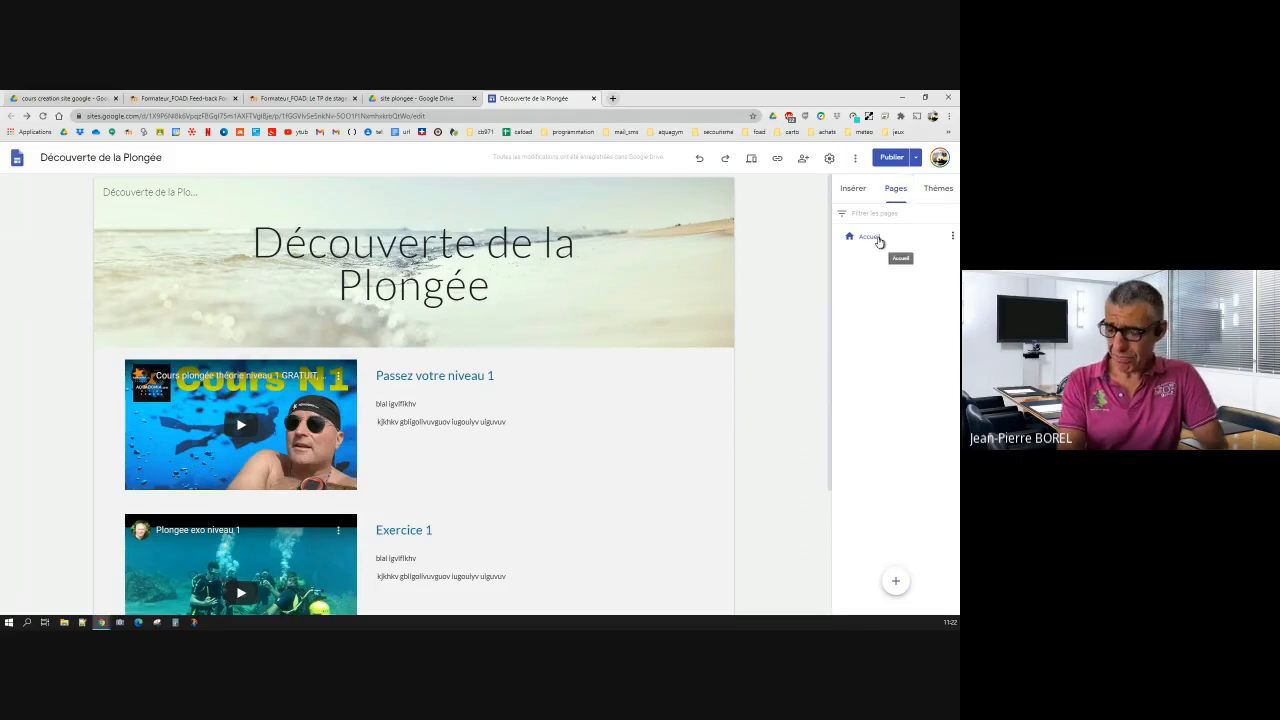
left_click(870, 238)
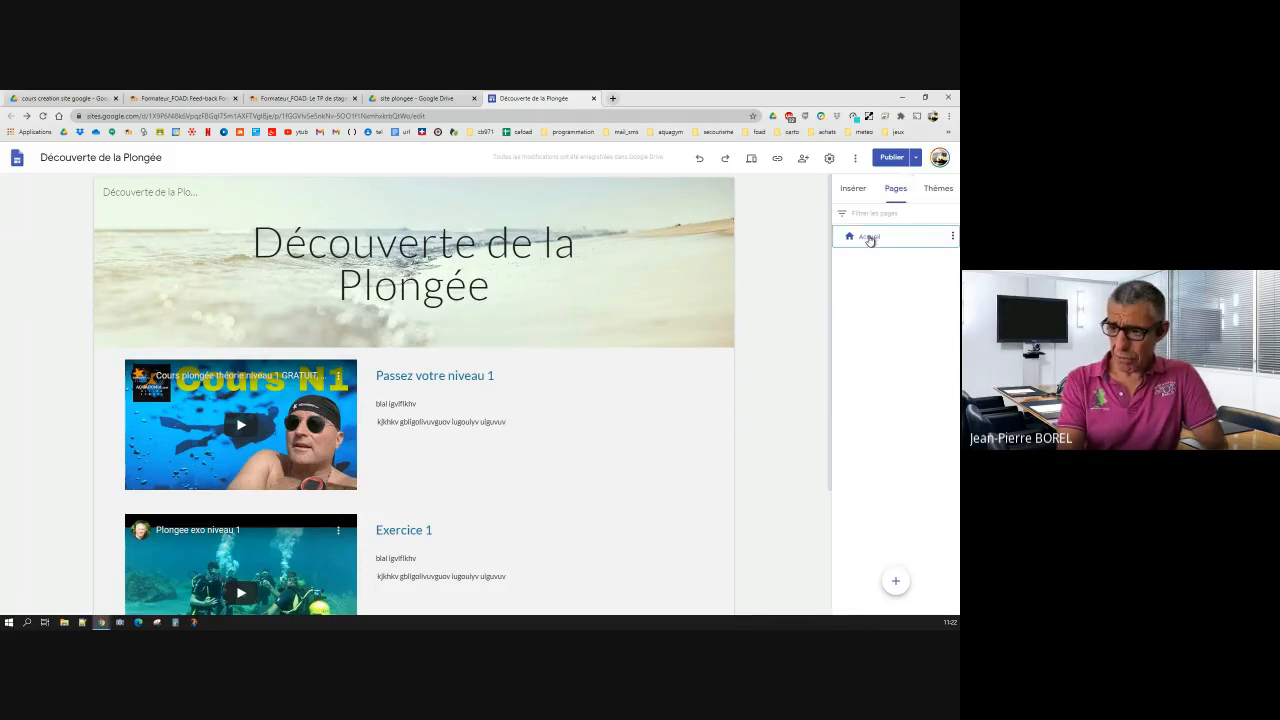
left_click(953, 237)
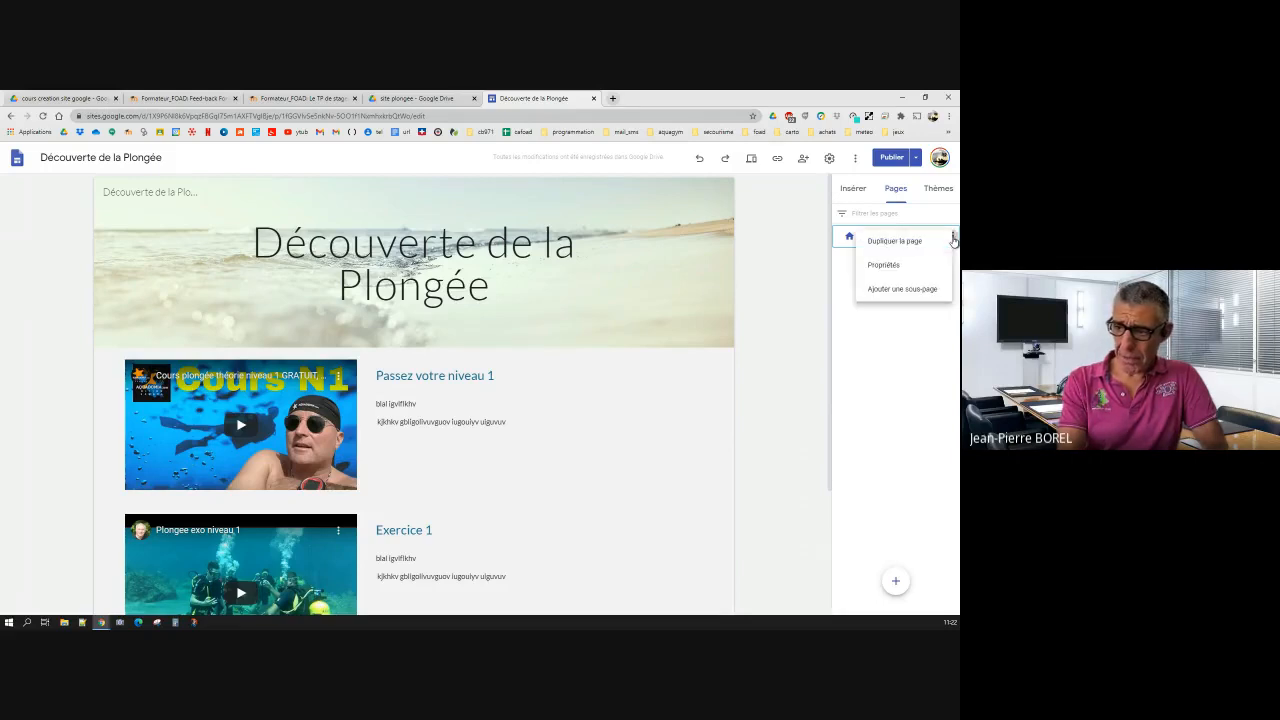
left_click(914, 290)
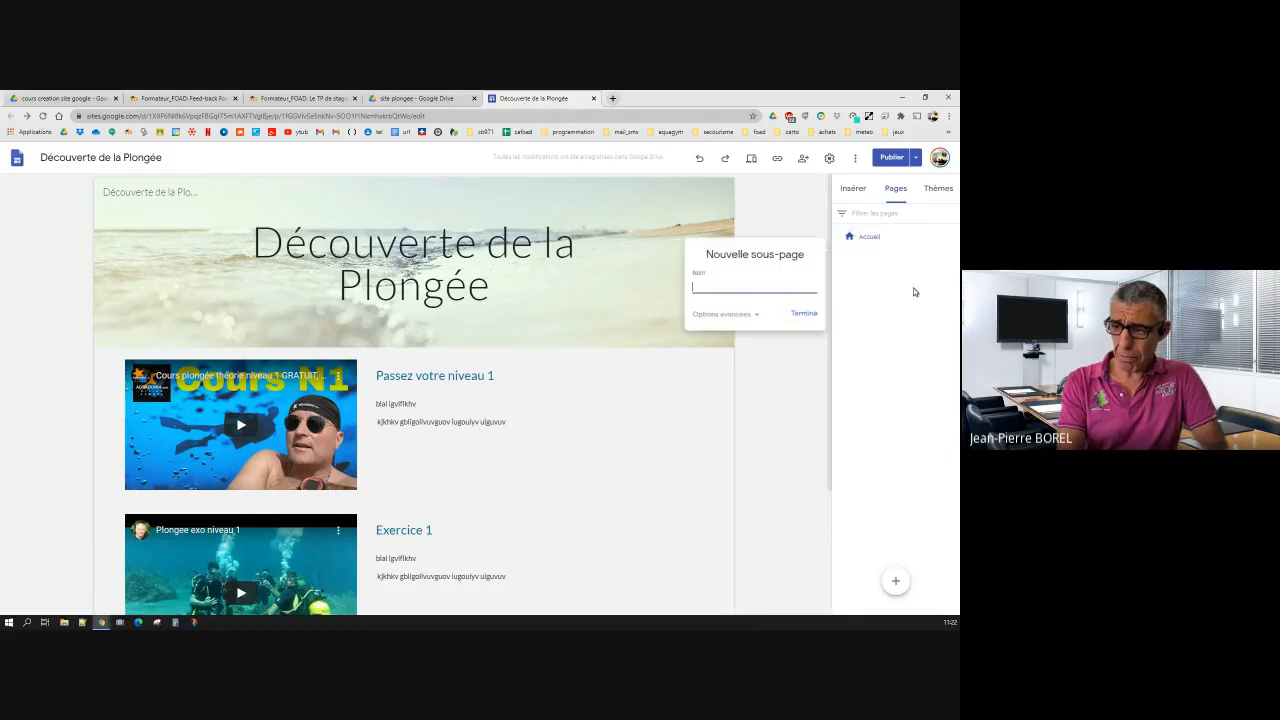
type("niveau1")
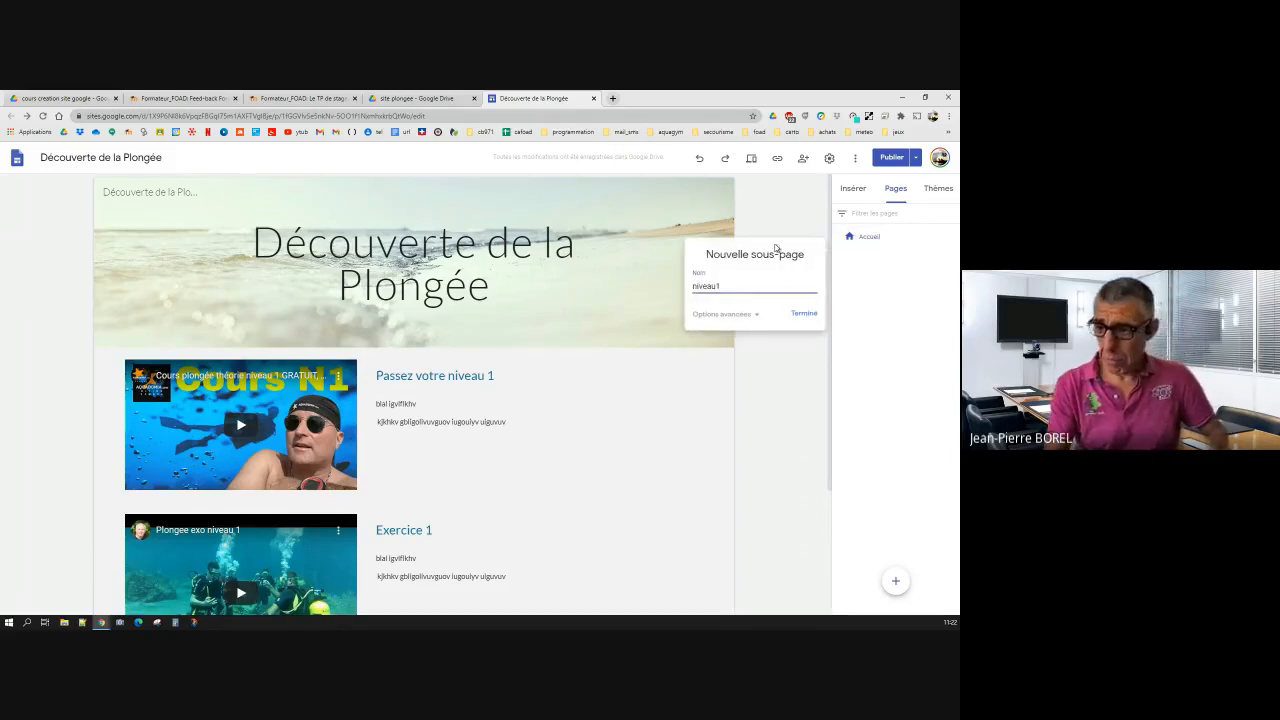
left_click(724, 314)
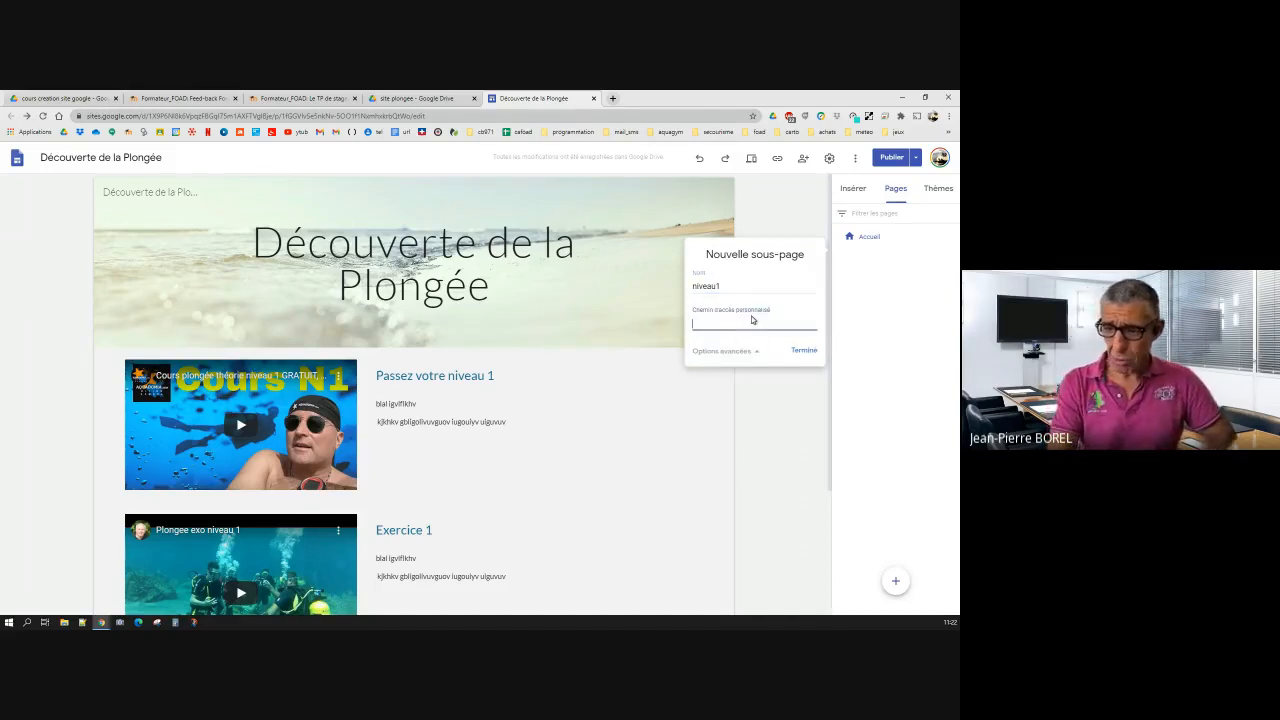
left_click(802, 350)
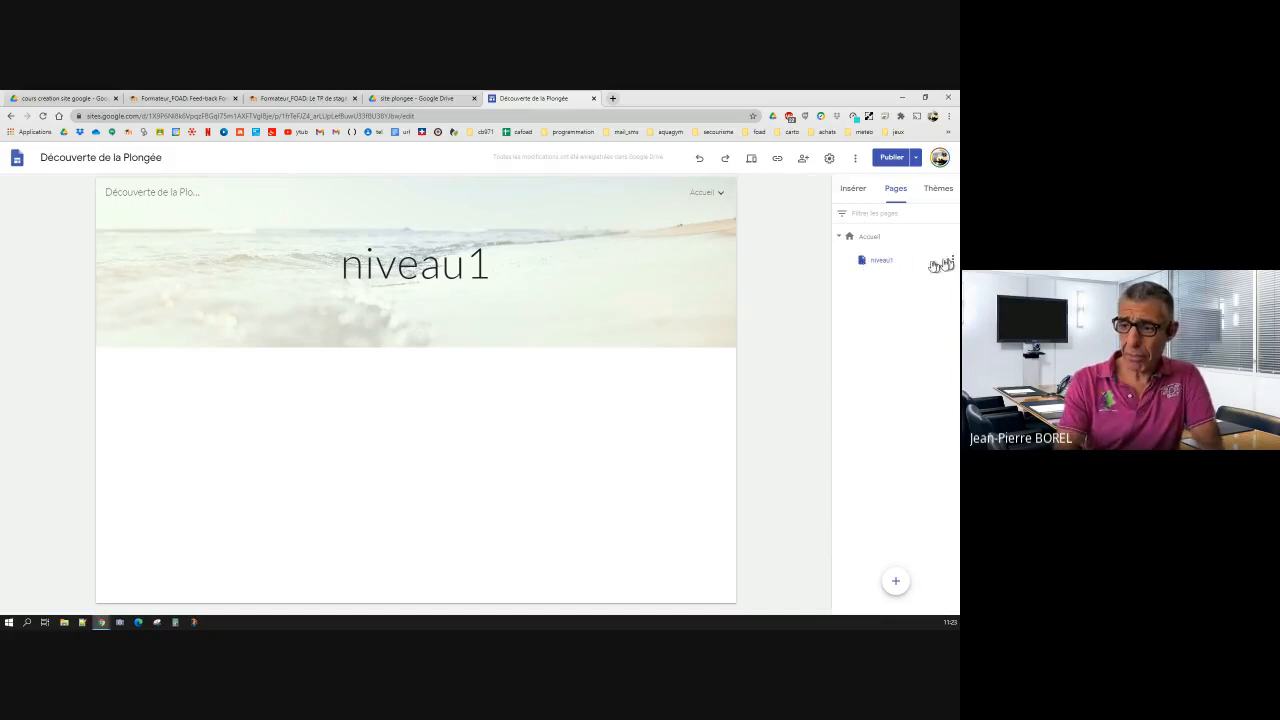
Step: Insert a text box reading "texte dans ma sous page 1" on the niveau1 page
left_click(889, 264)
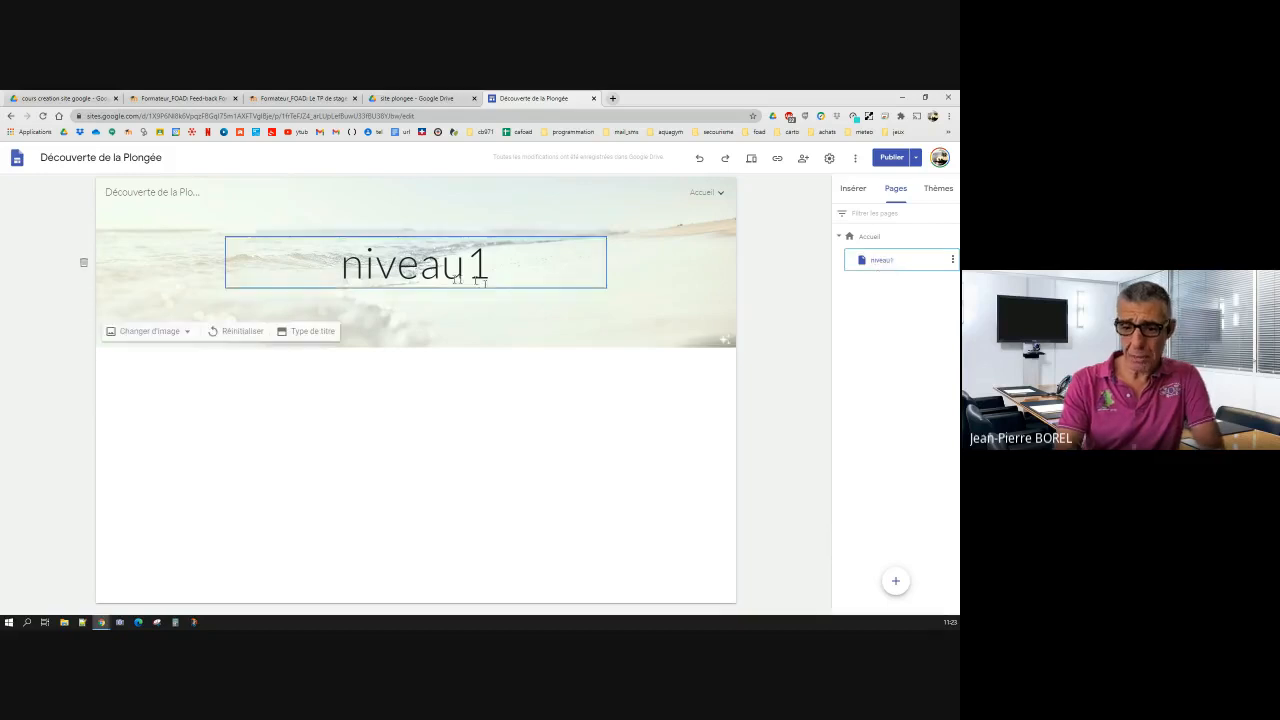
left_click(327, 408)
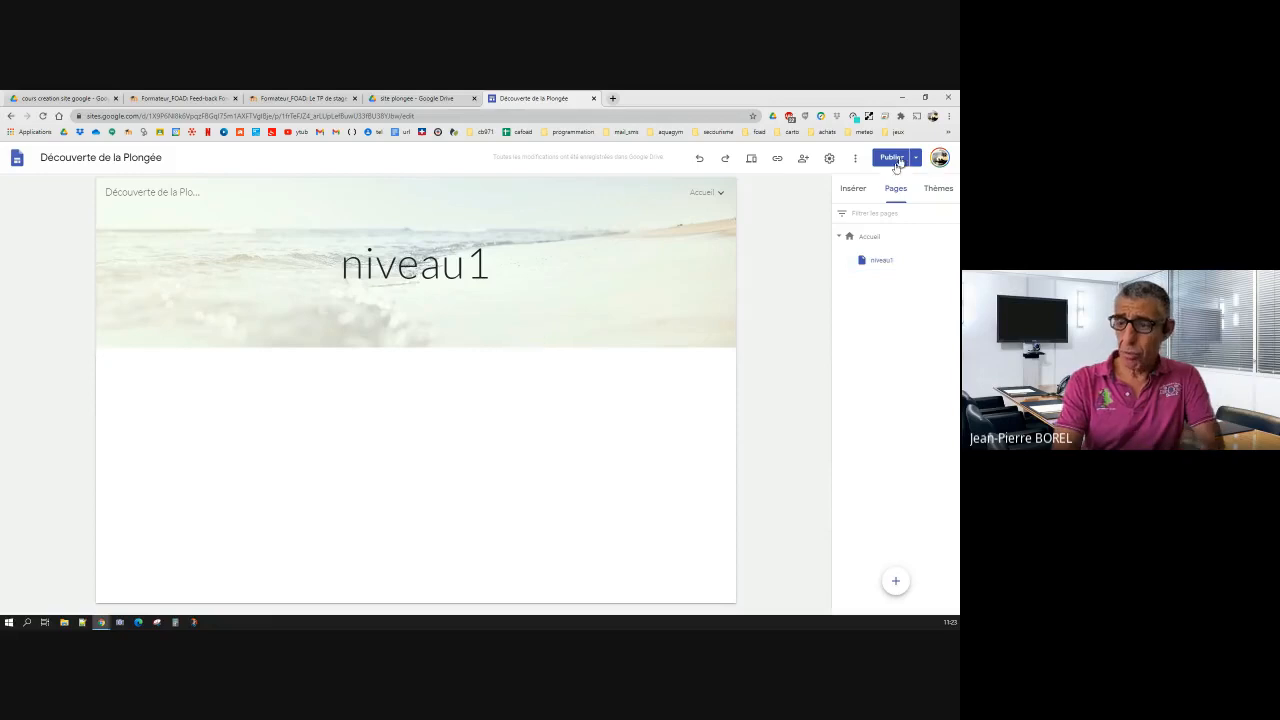
left_click(853, 190)
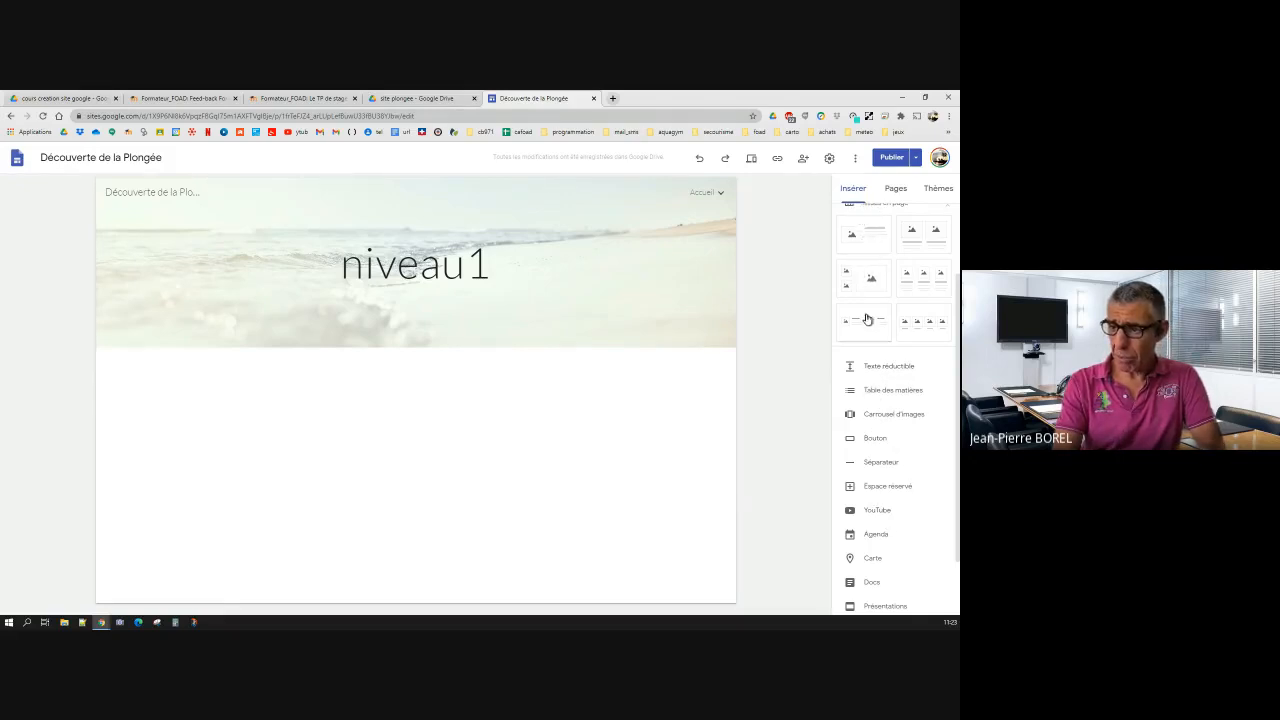
scroll(869, 318, "up", 2)
left_click(862, 226)
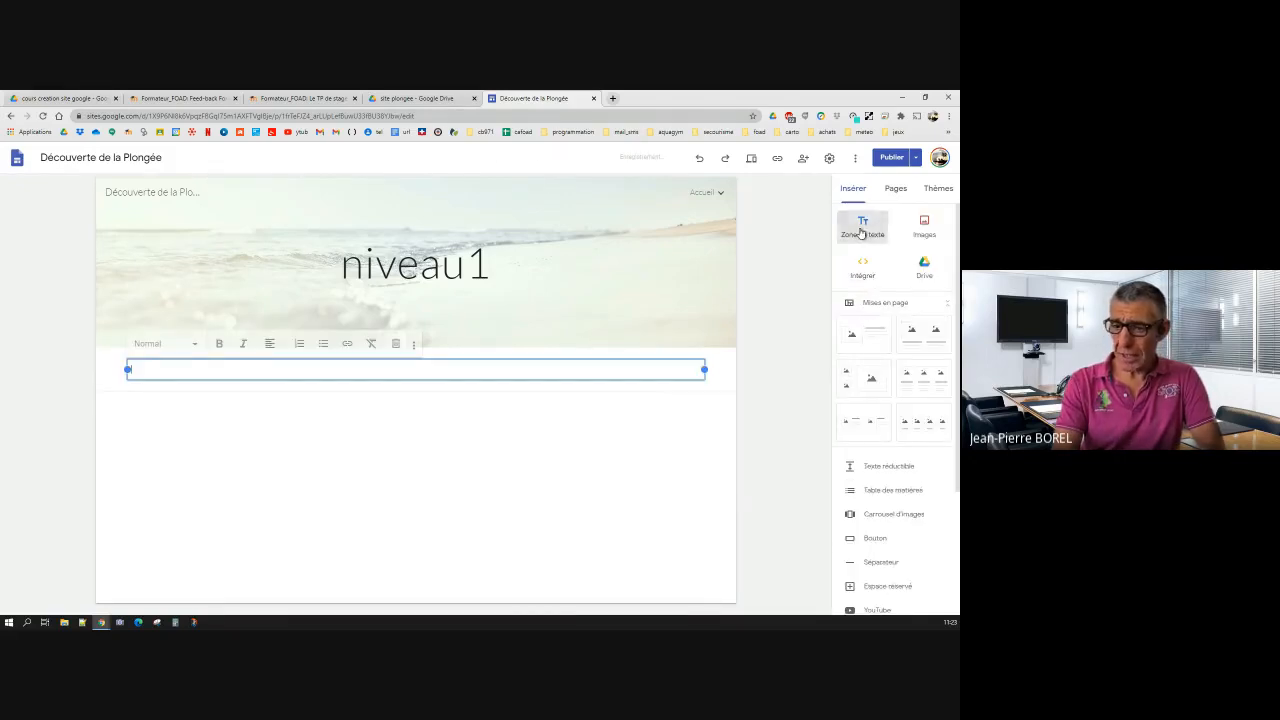
type("texte dans ma")
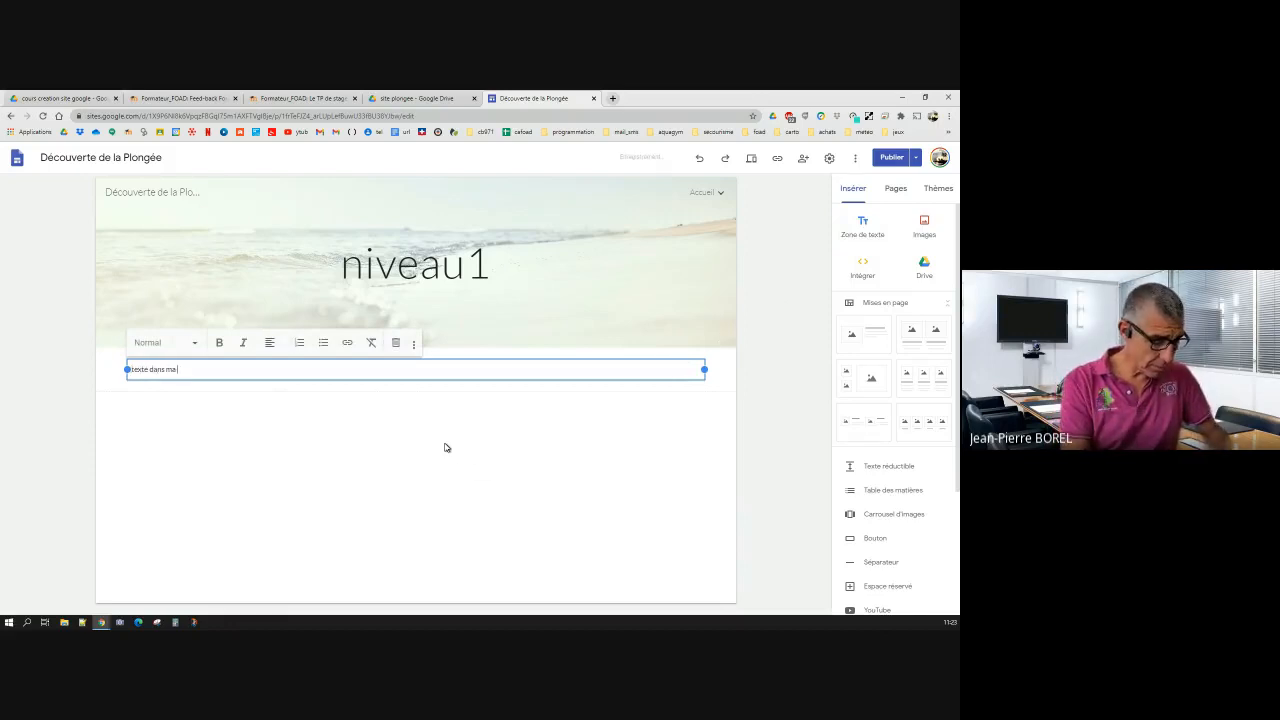
type(" sous page 1")
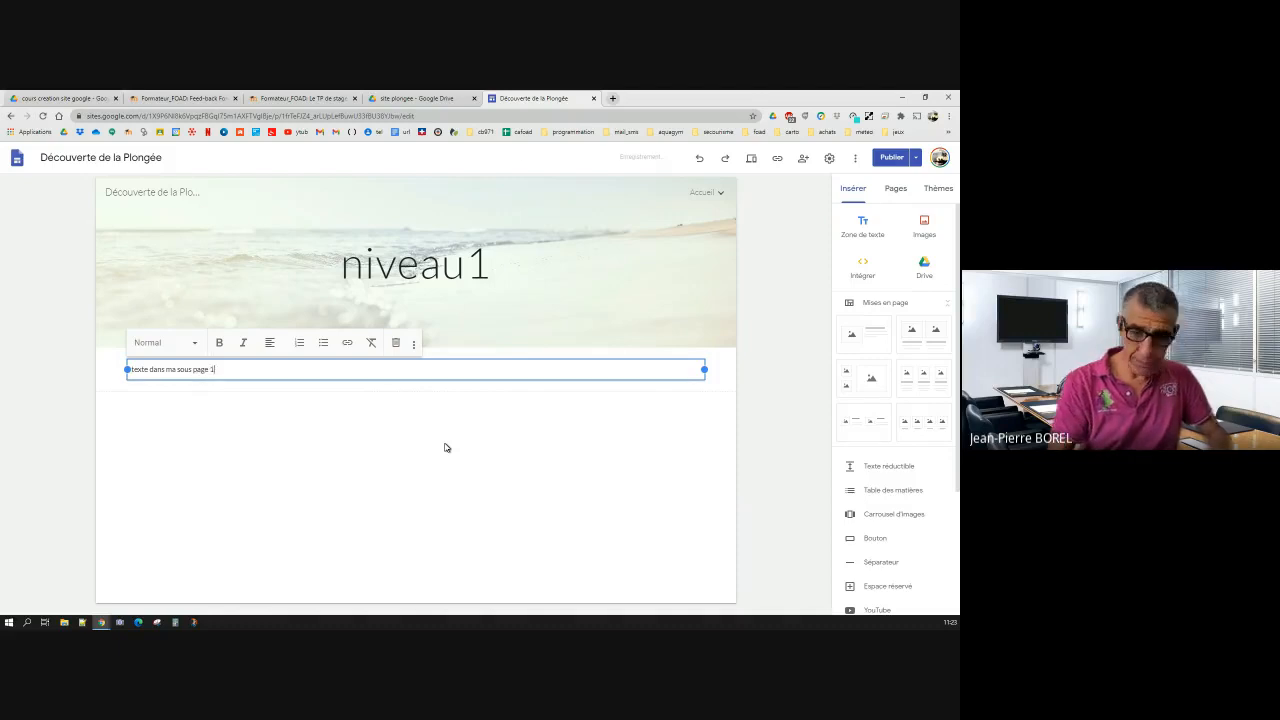
left_click(386, 432)
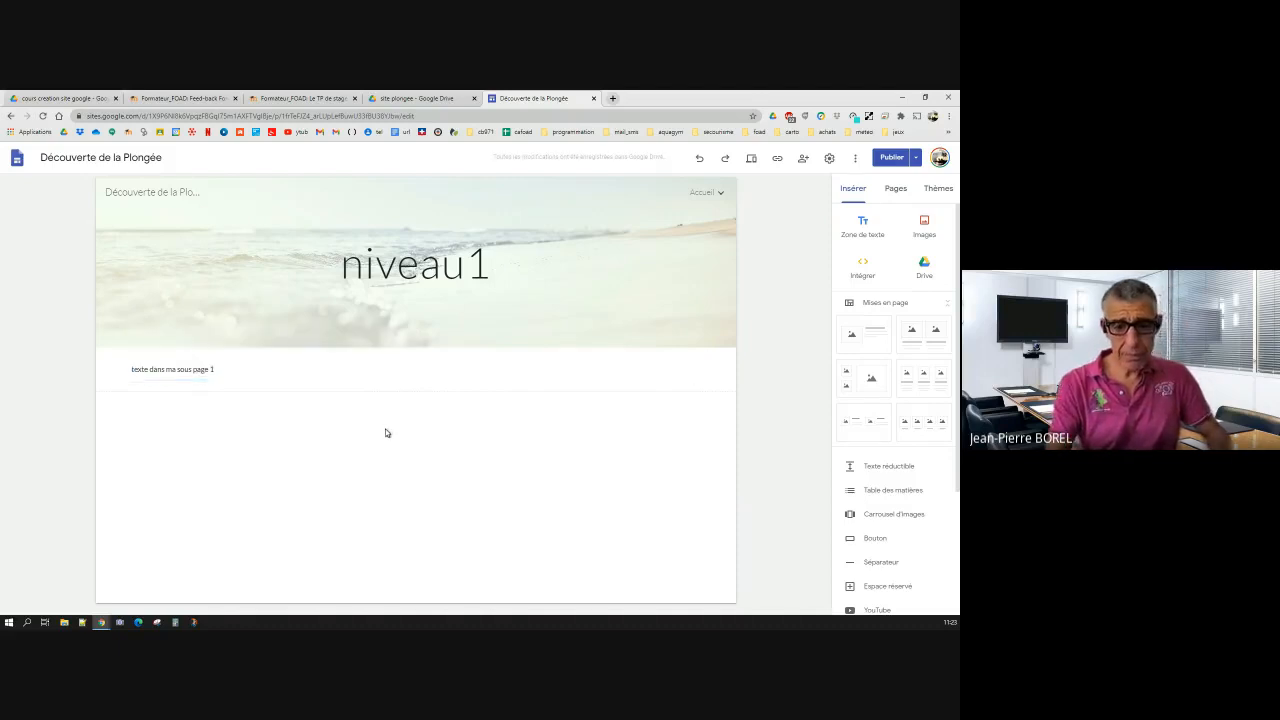
left_click(400, 280)
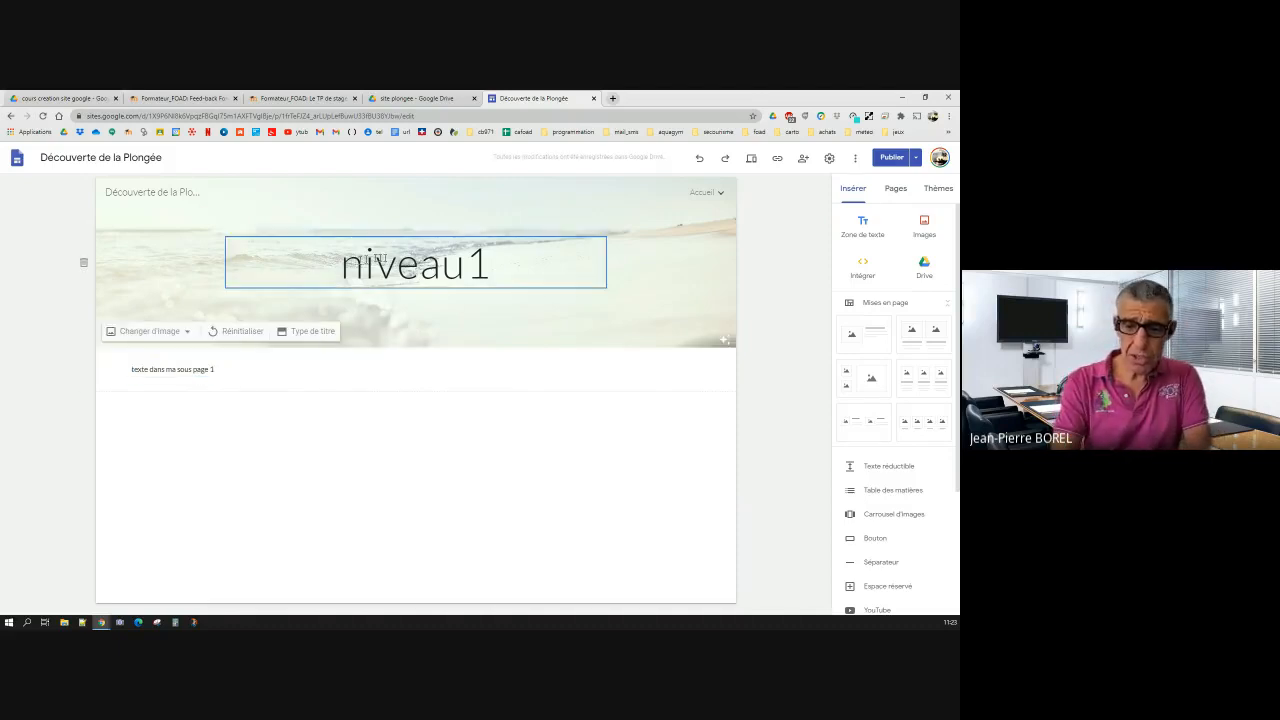
left_click(135, 367)
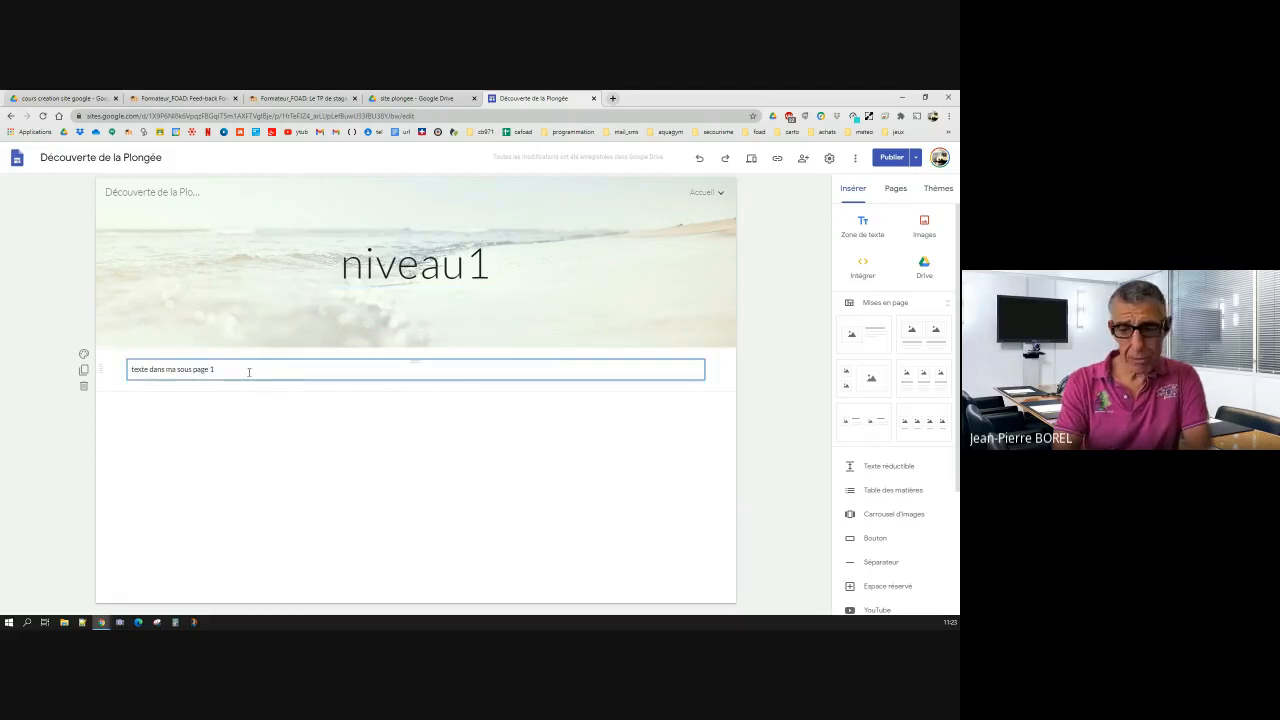
left_click(309, 418)
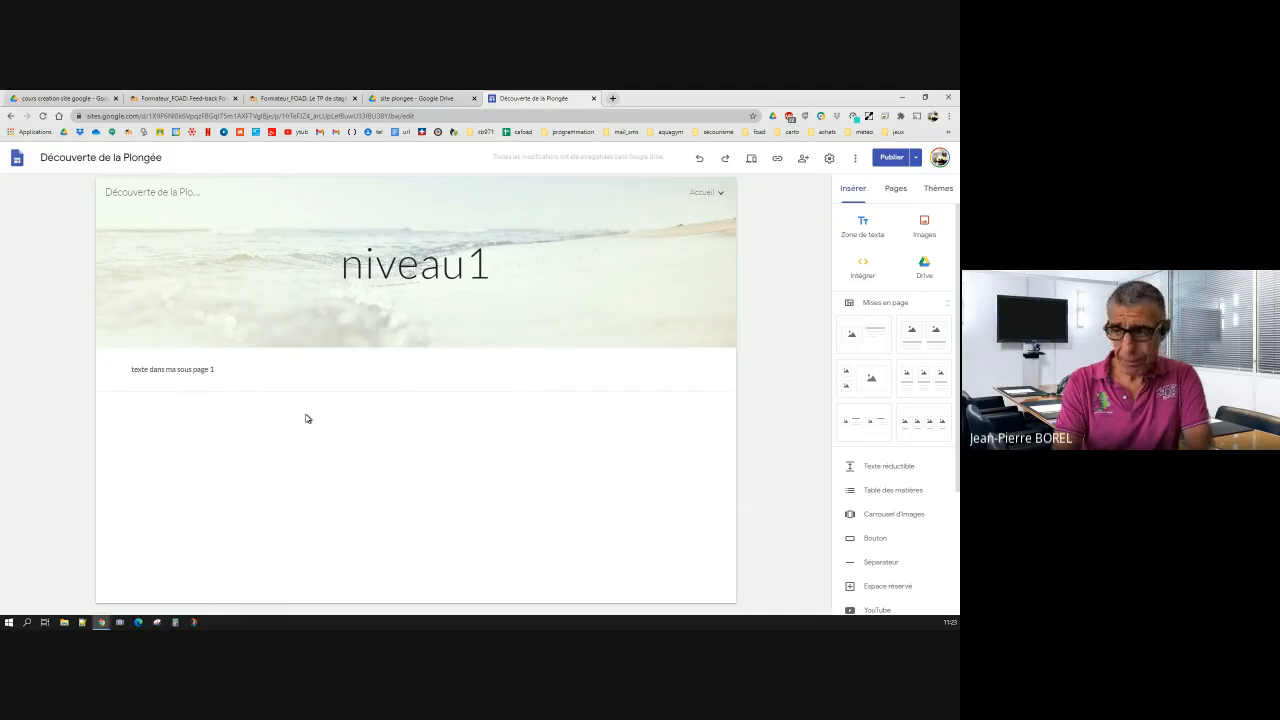
Step: View the page options available for the niveau1 sub-page
left_click(897, 190)
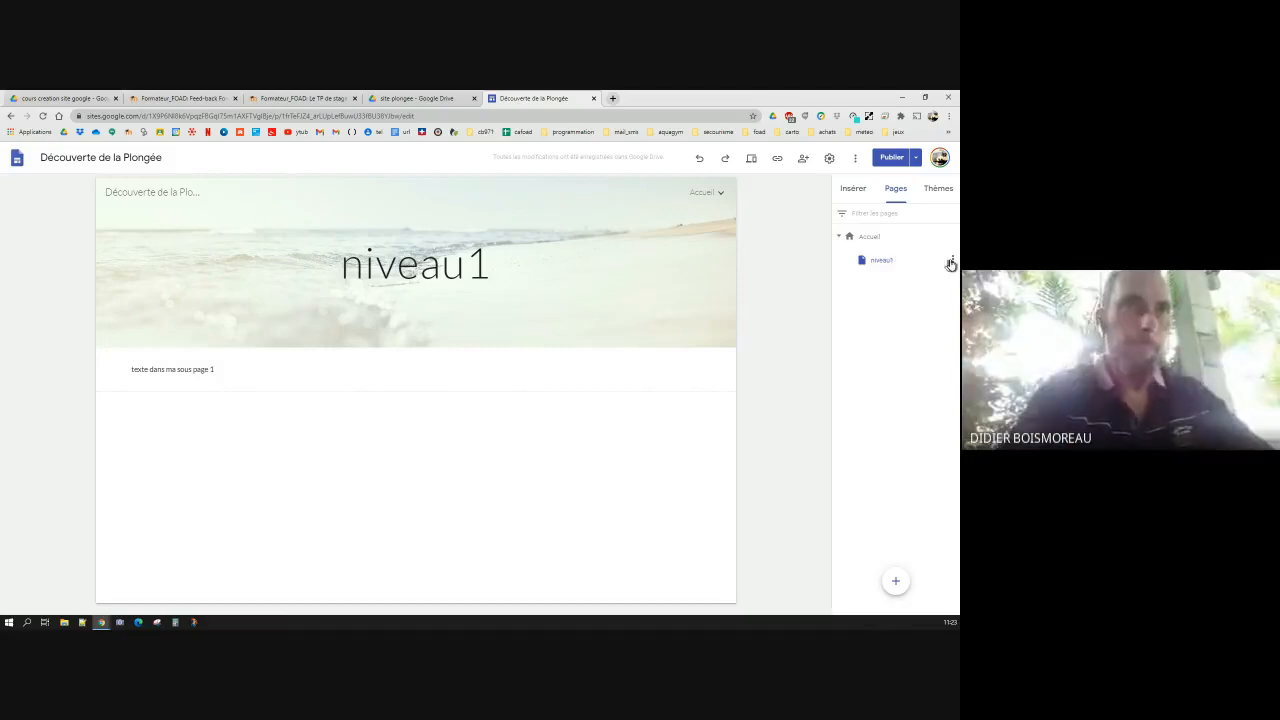
left_click(953, 259)
left_click(794, 280)
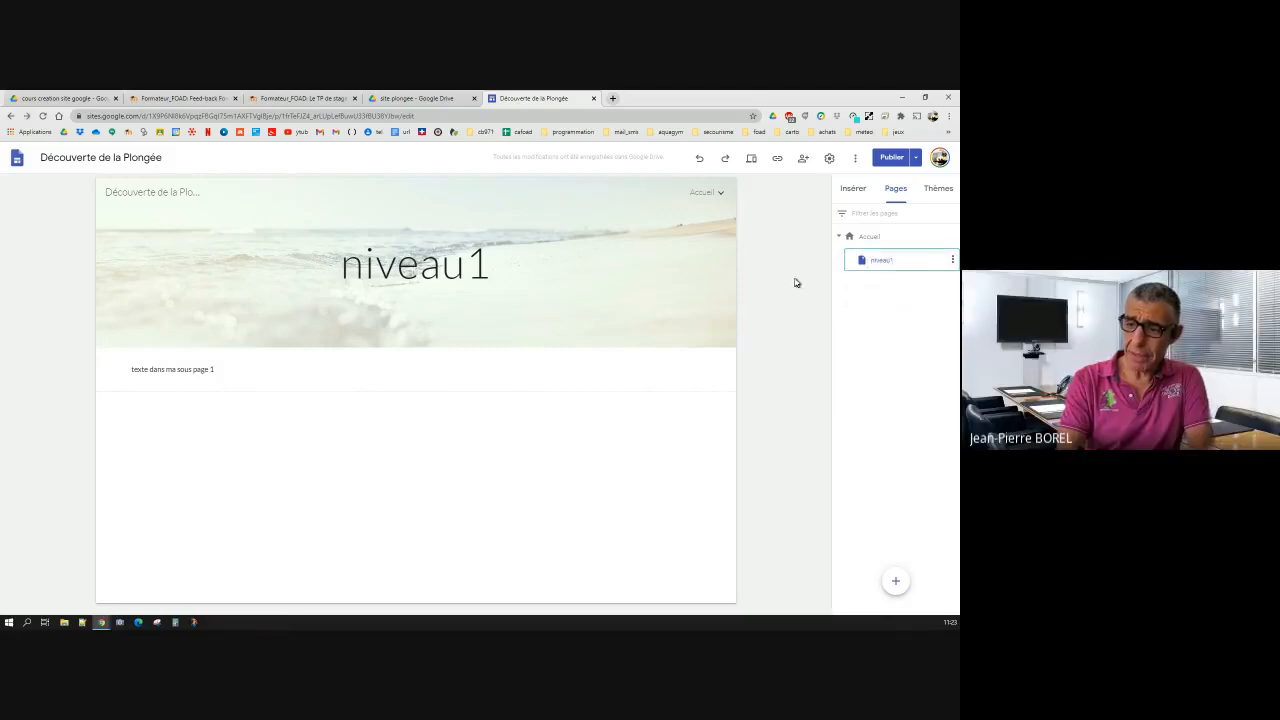
left_click(952, 259)
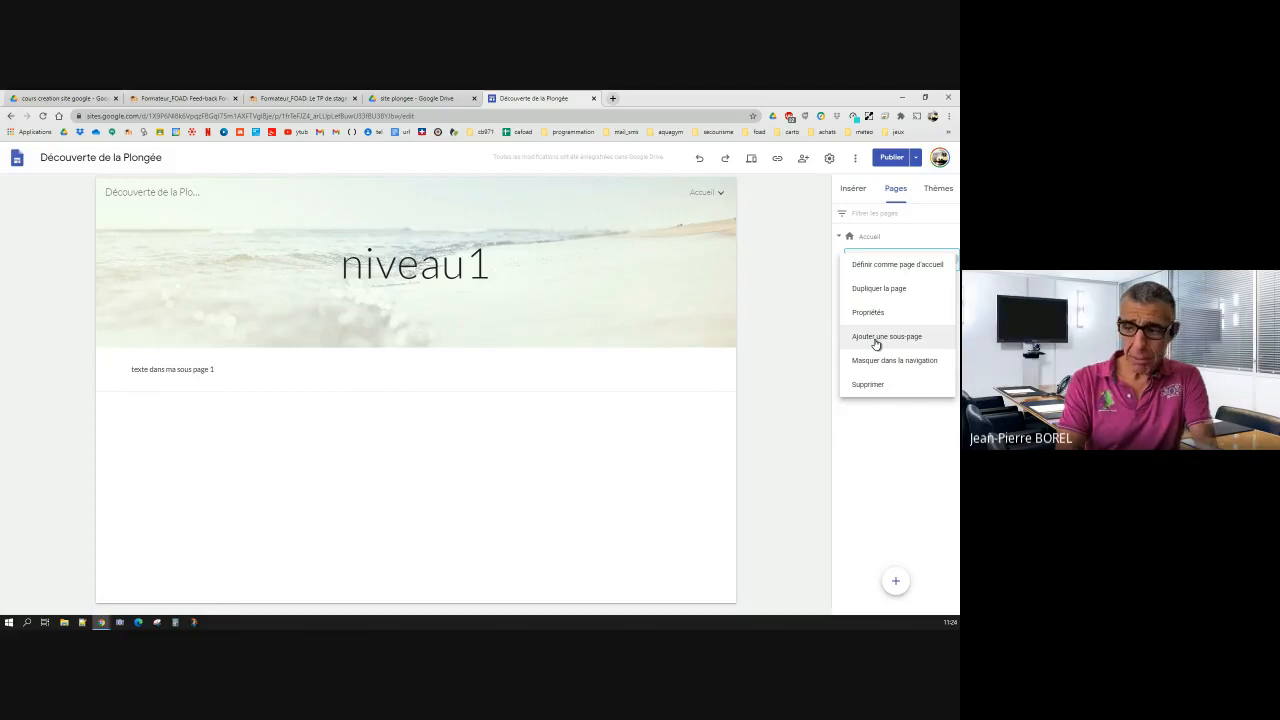
Step: Add a second sub-page named "niveau2" under the Accueil page
left_click(866, 238)
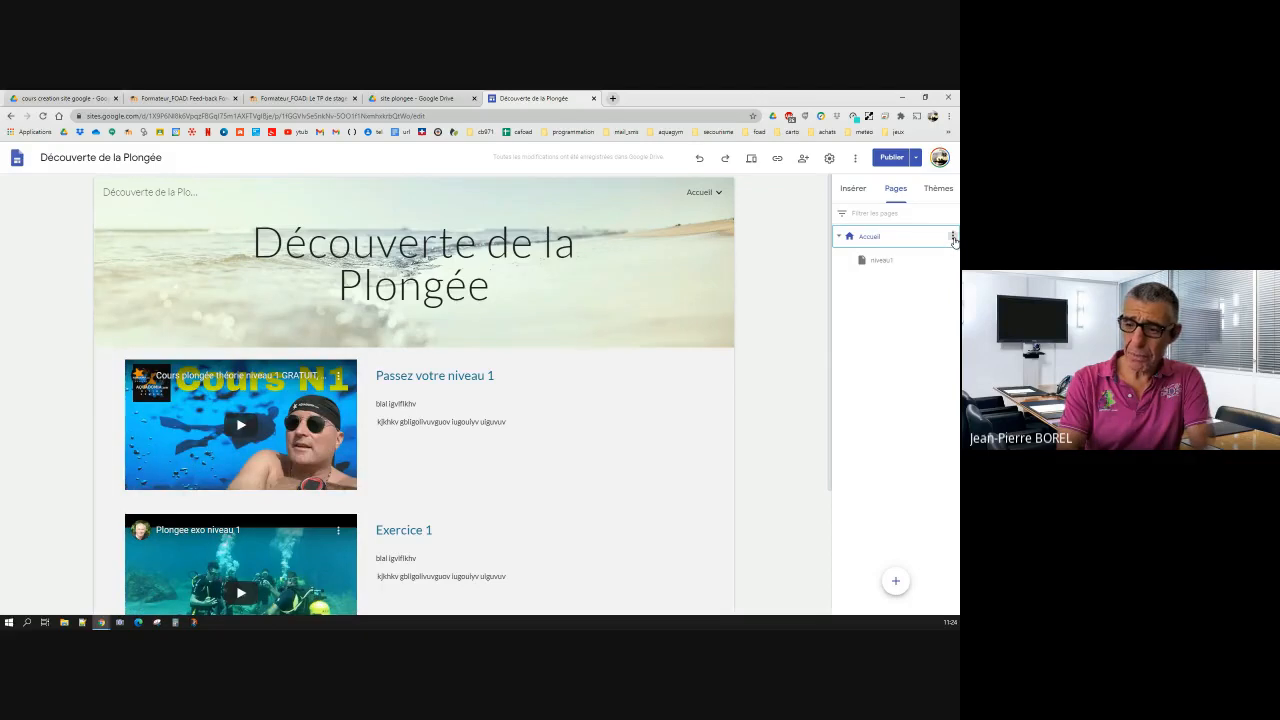
left_click(953, 238)
left_click(915, 296)
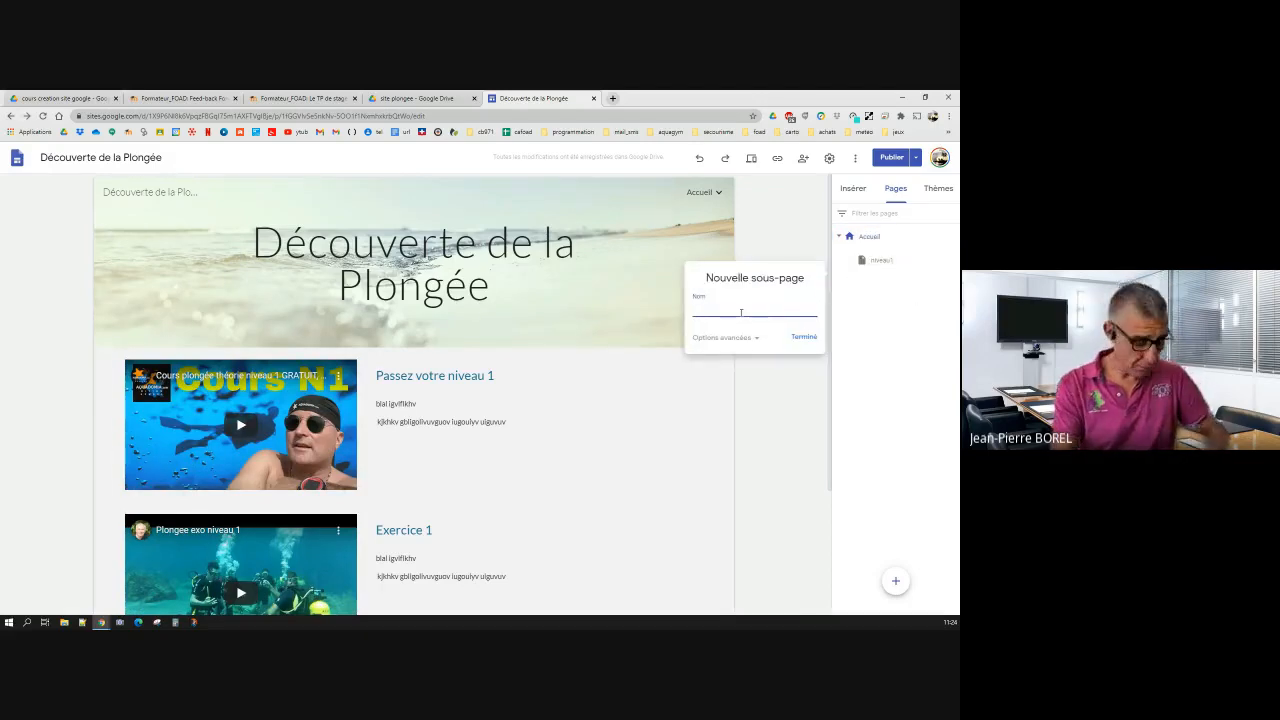
type("niveau2")
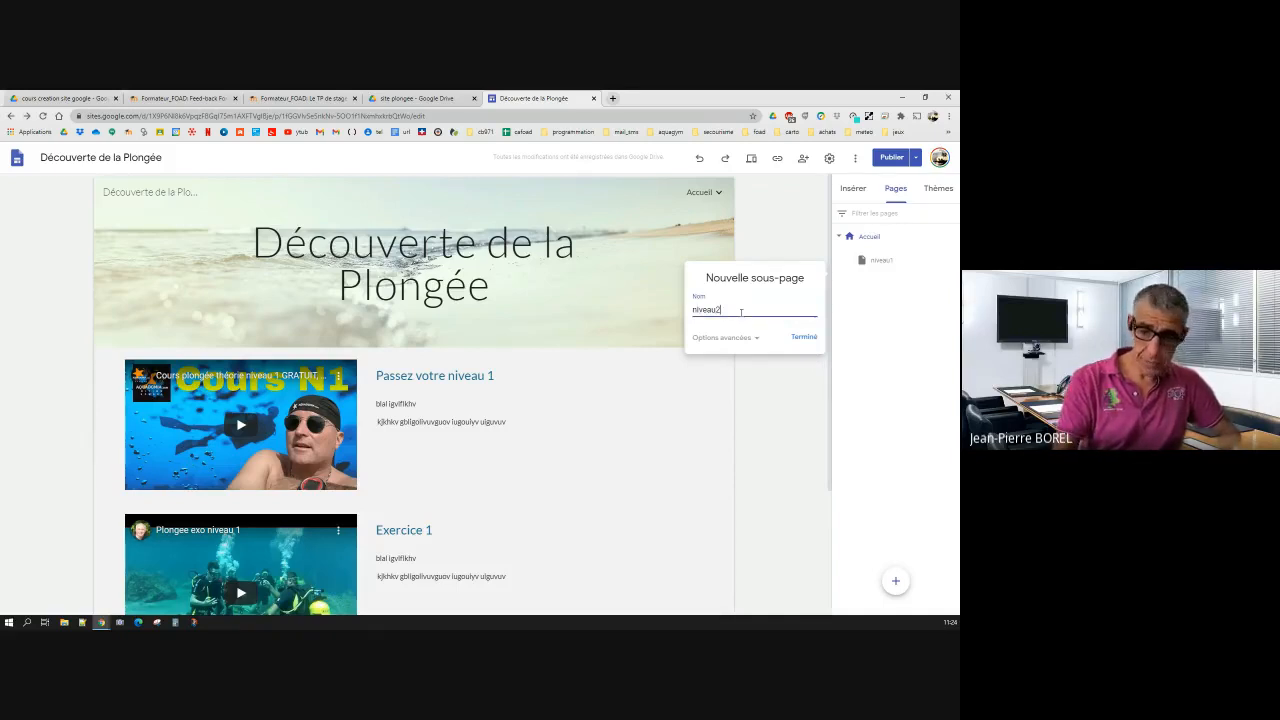
left_click(803, 337)
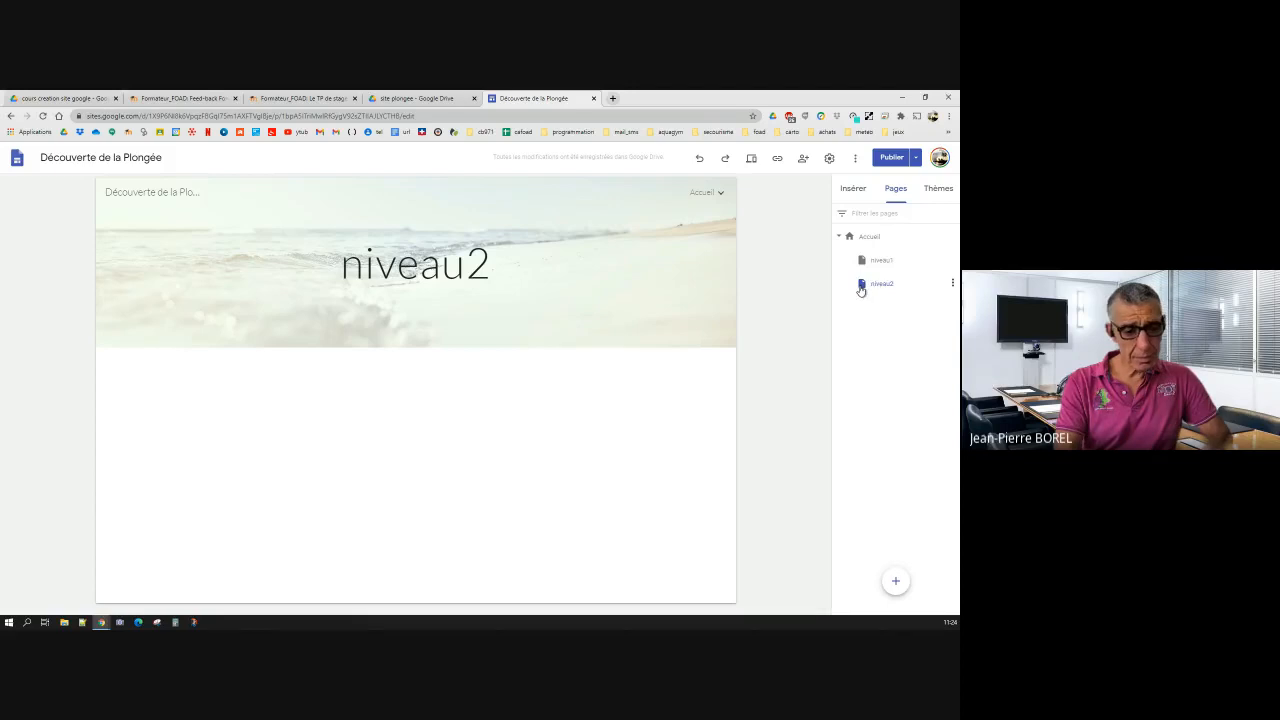
Step: Add another sub-page named "niveau4" under the Accueil page and return to the Accueil page
left_click(953, 237)
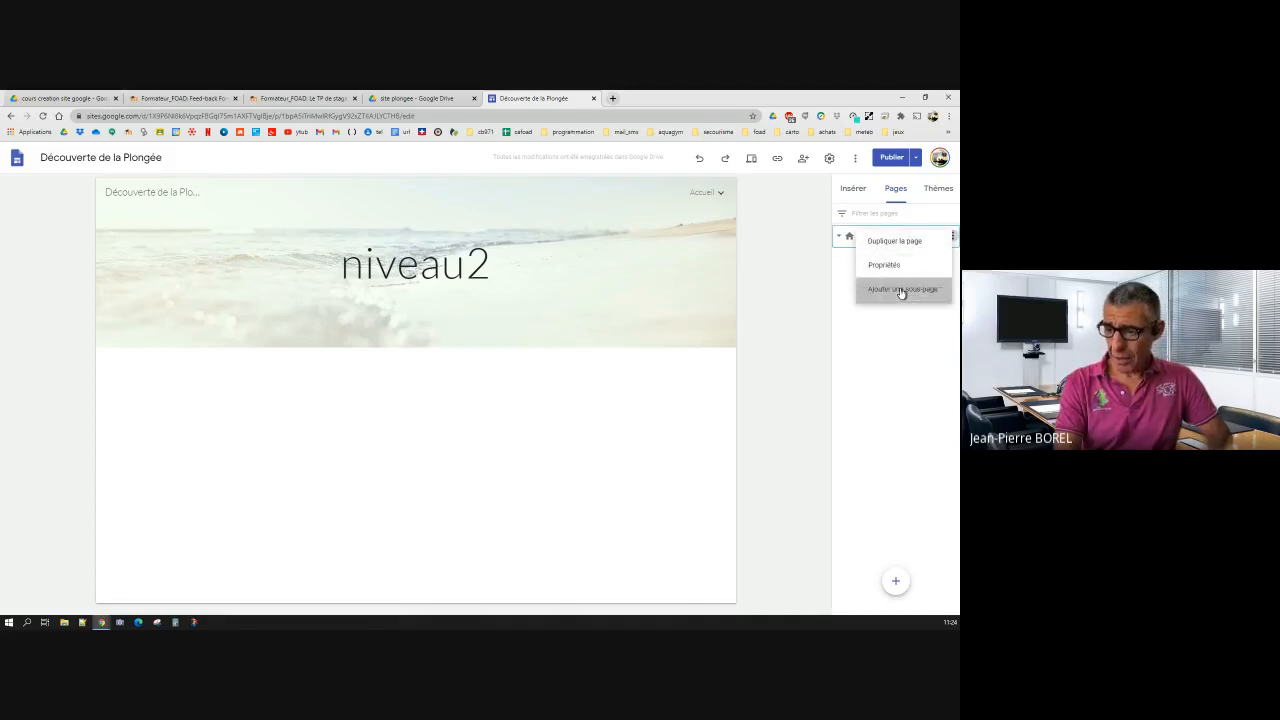
left_click(900, 290)
type("n")
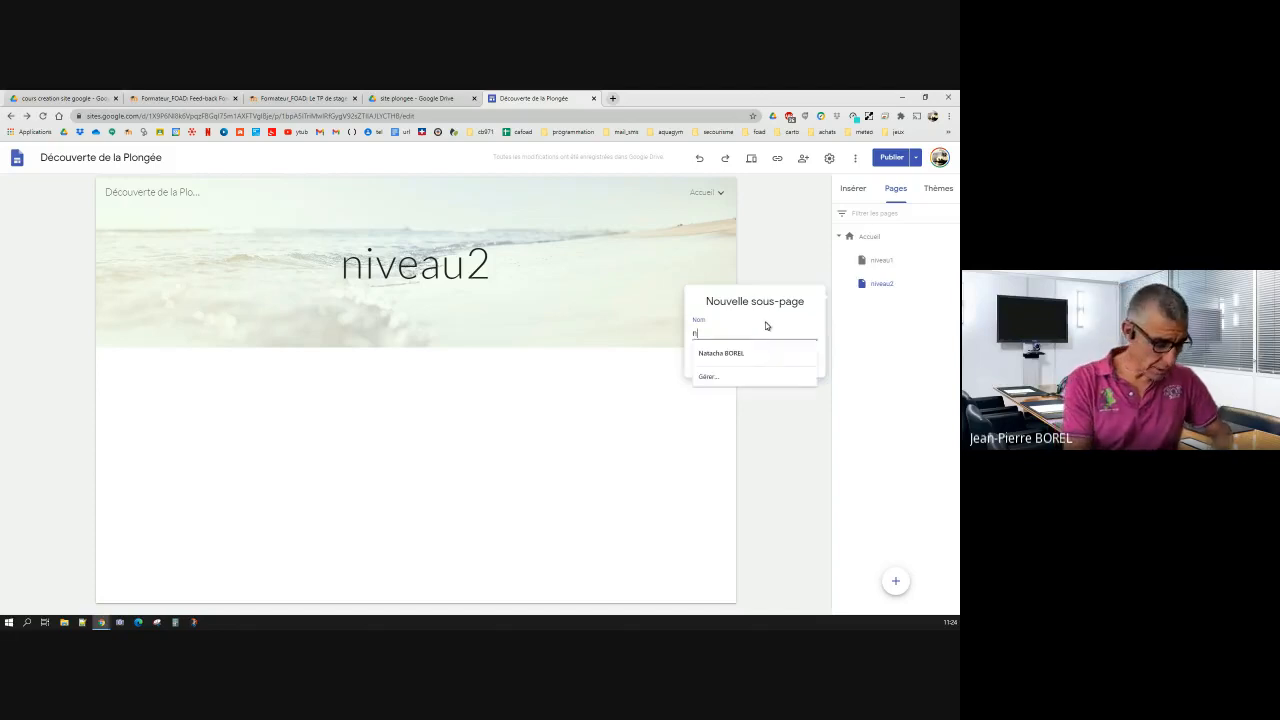
type("iveau4")
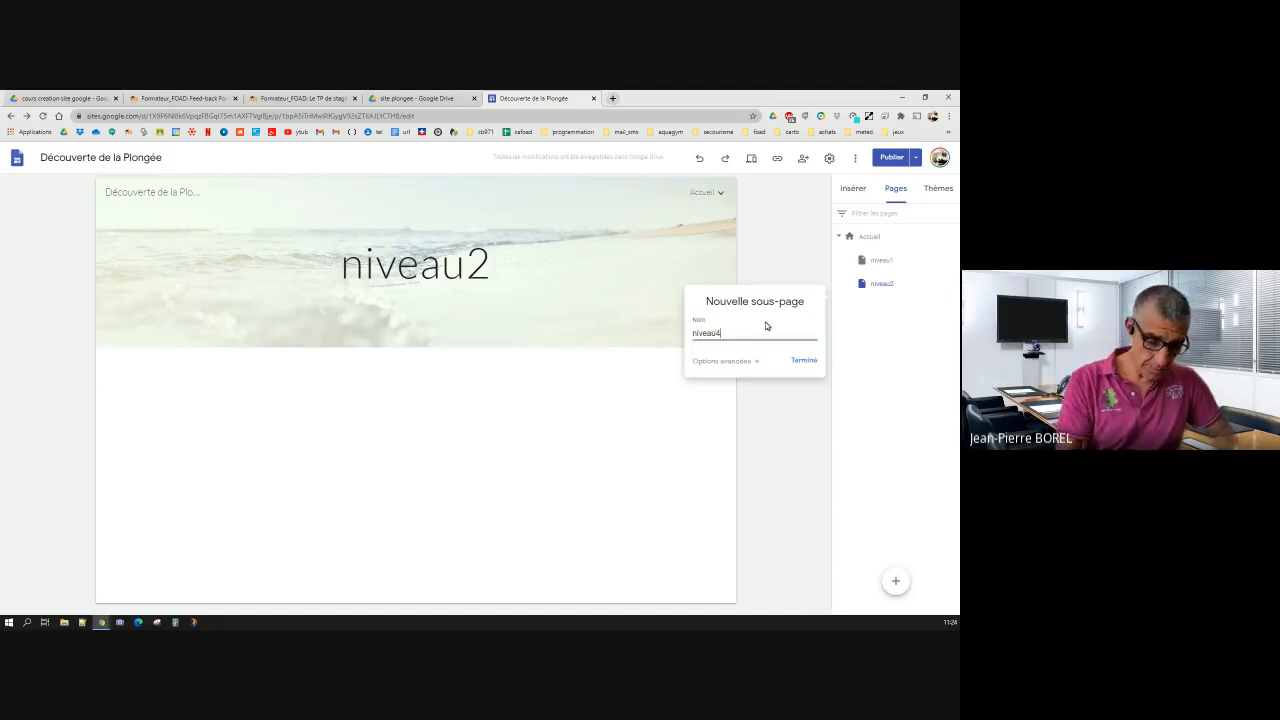
left_click(801, 362)
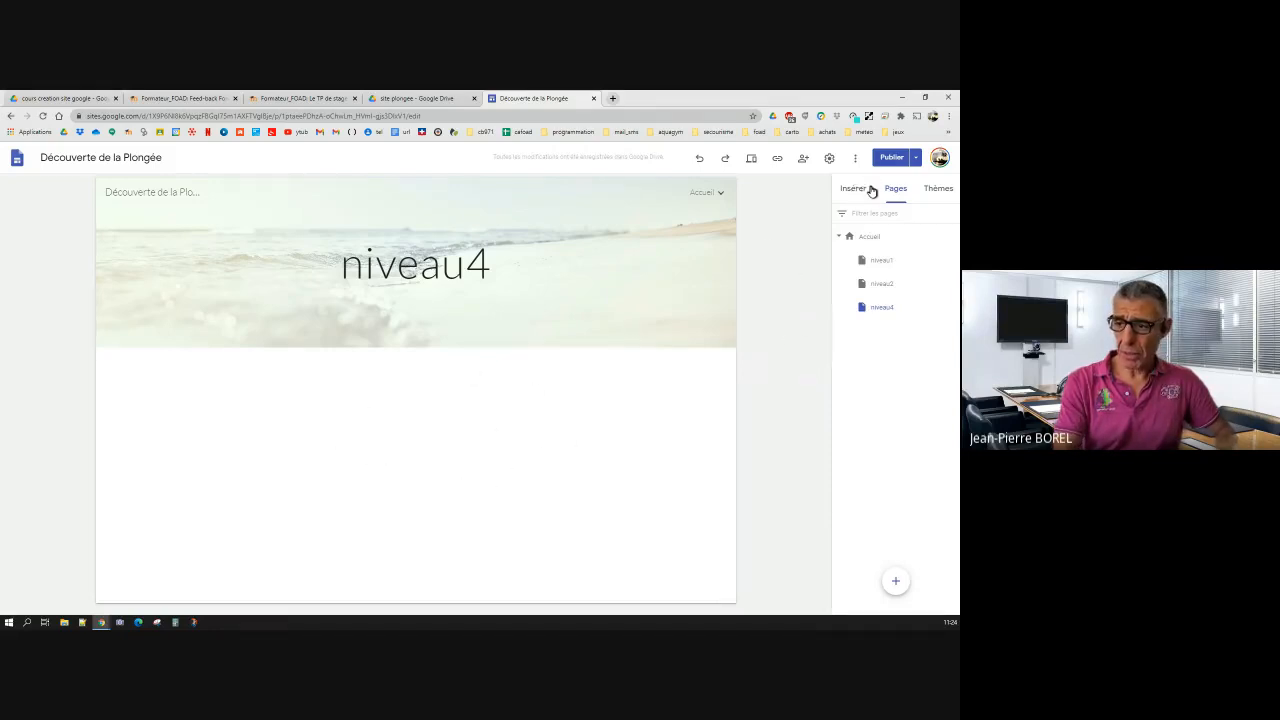
left_click(873, 238)
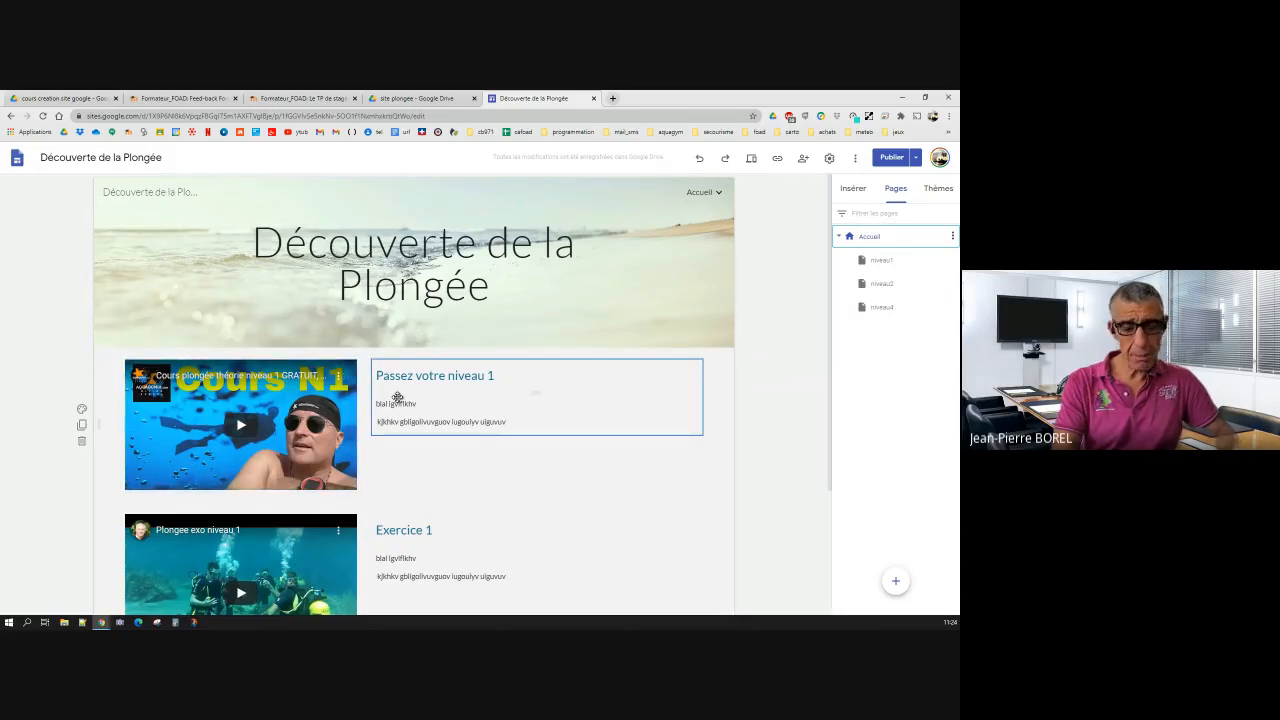
left_click(851, 190)
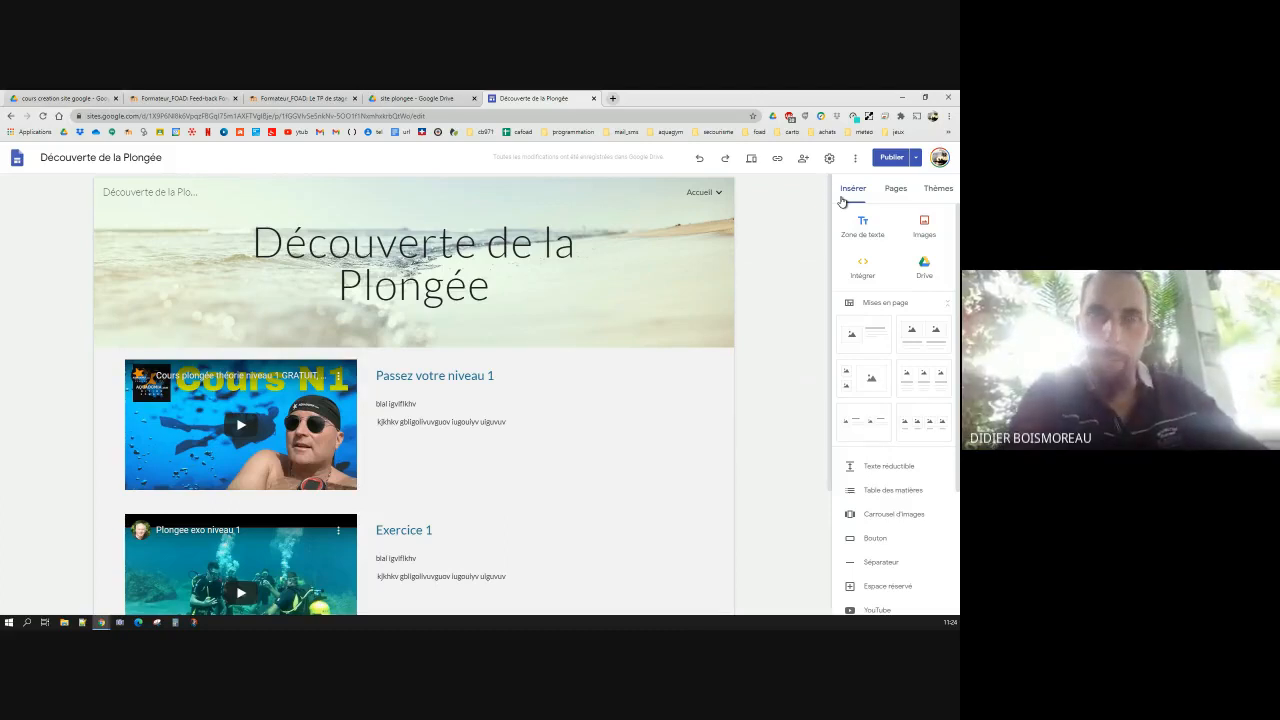
left_click(896, 190)
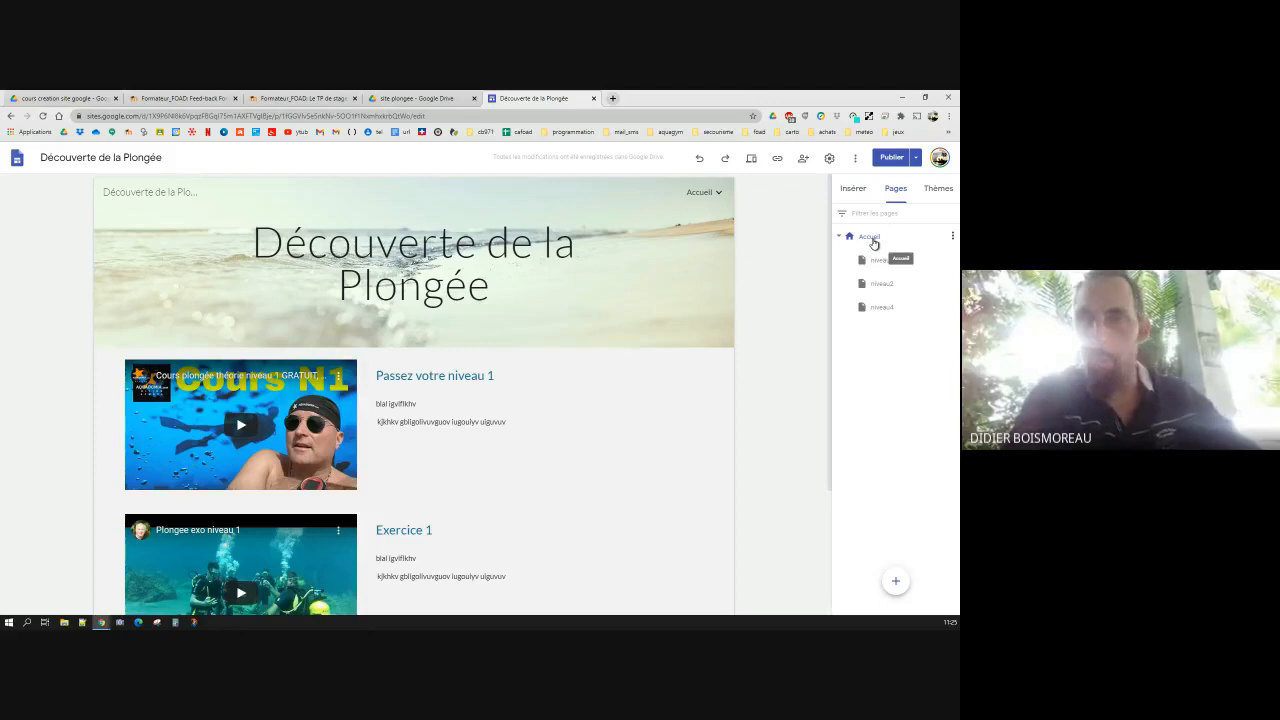
Step: Open secourisme-guadeloupe.fr/wp/ in a separate browser tab, examine how its navigation organises pages and sub-pages, and close it
left_click(612, 98)
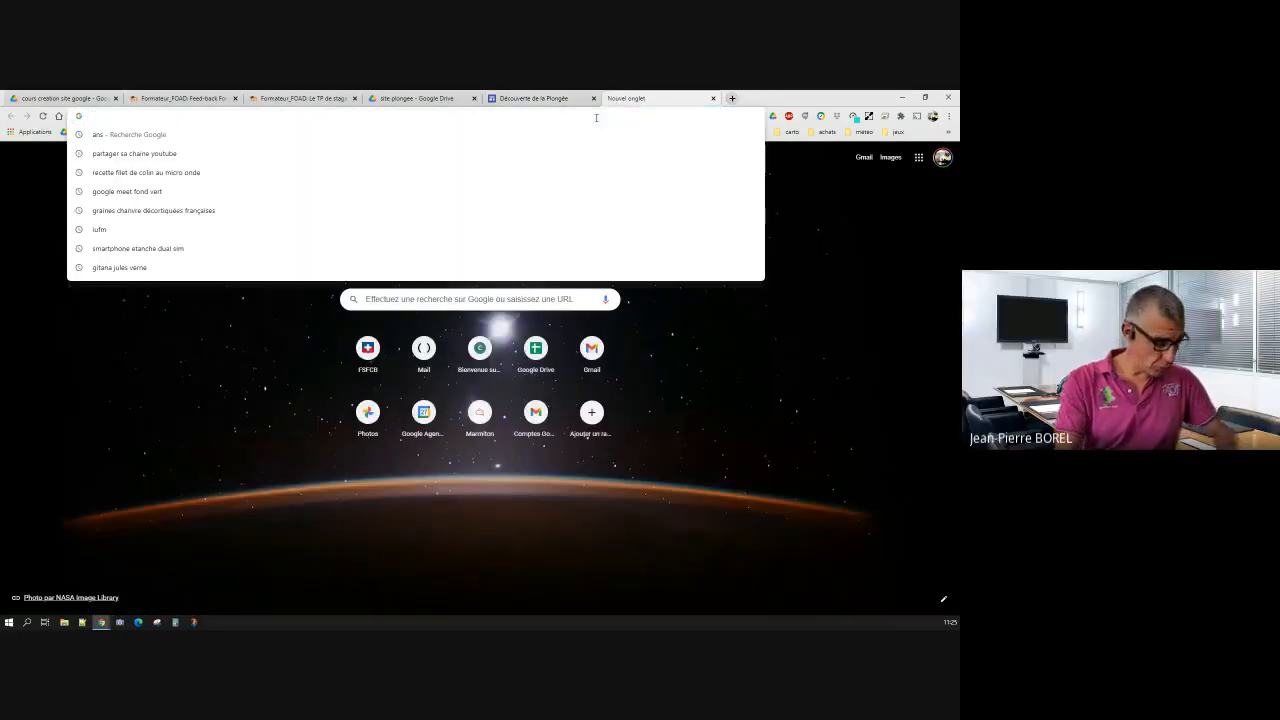
type("secourisme-guadeloupe.fr/wp/")
key("Return")
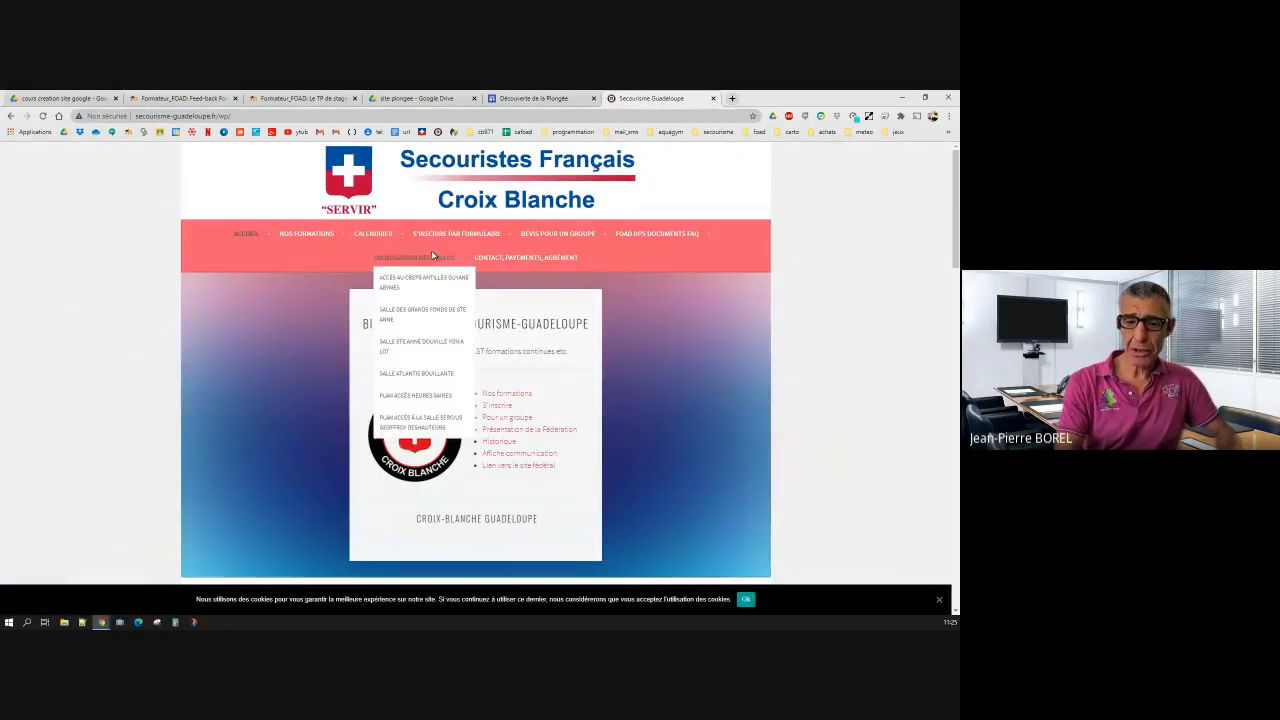
mouse_move(306, 238)
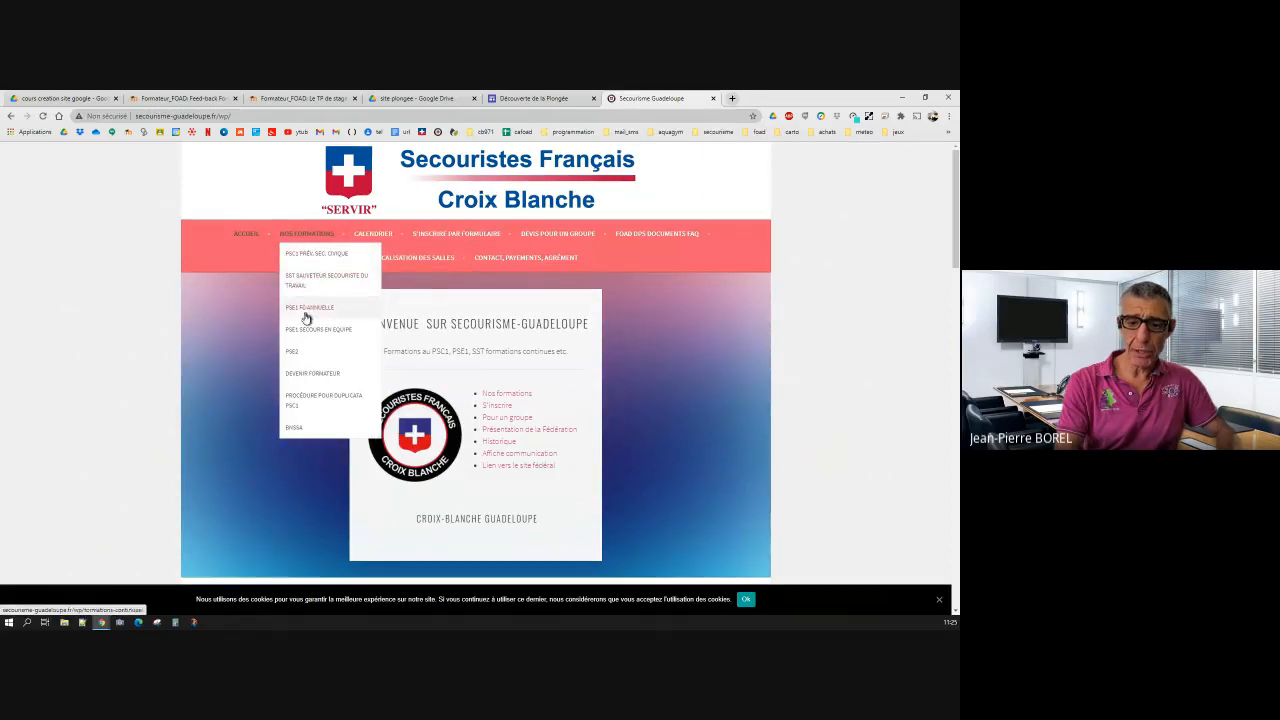
left_click(246, 236)
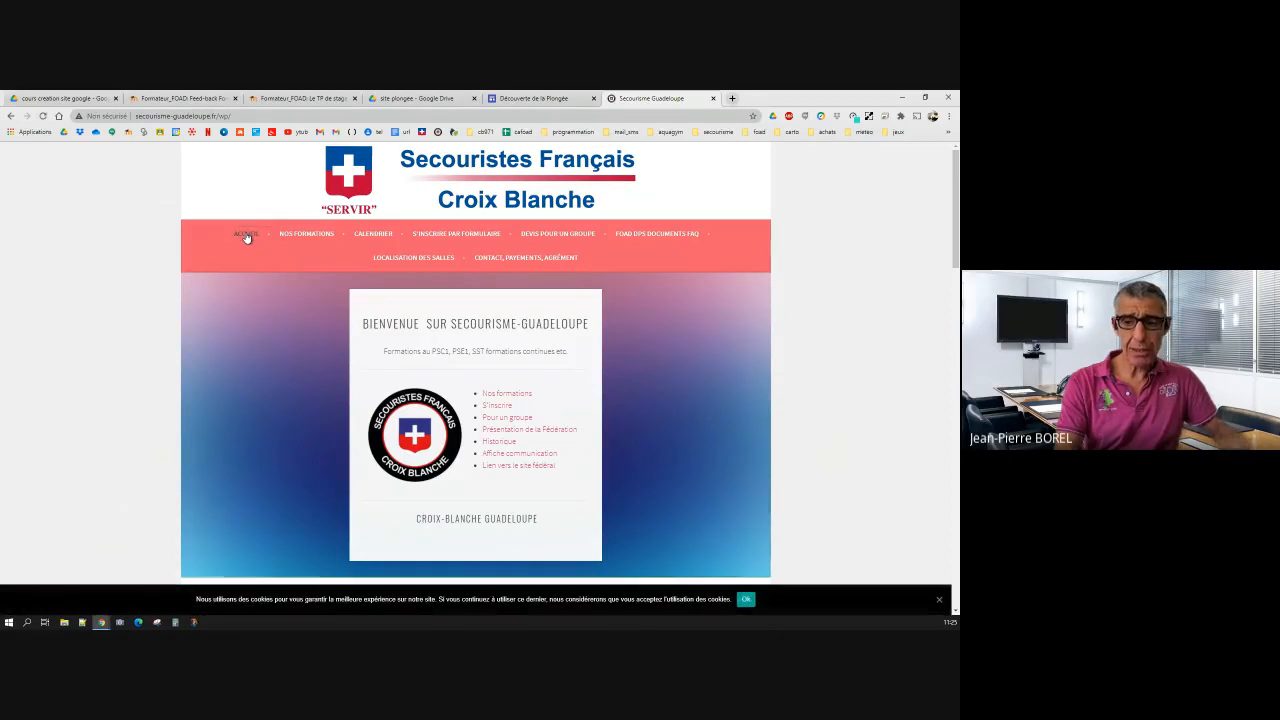
left_click(713, 98)
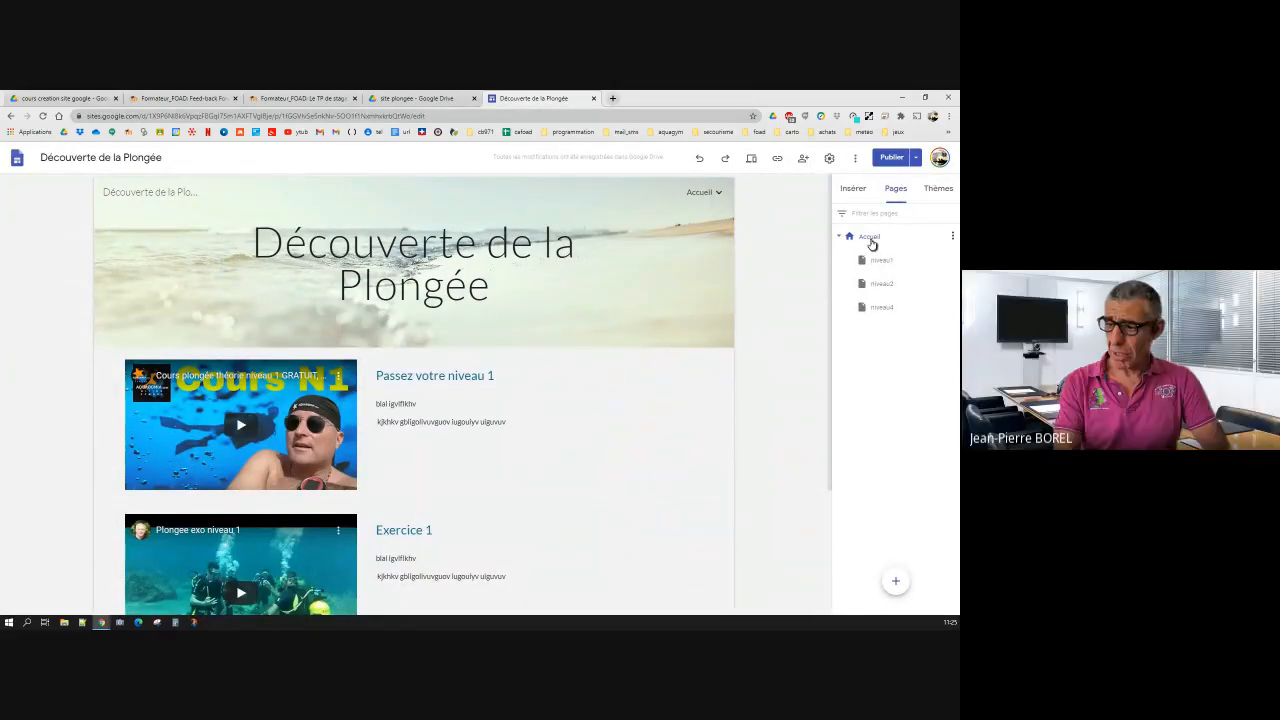
left_click(954, 237)
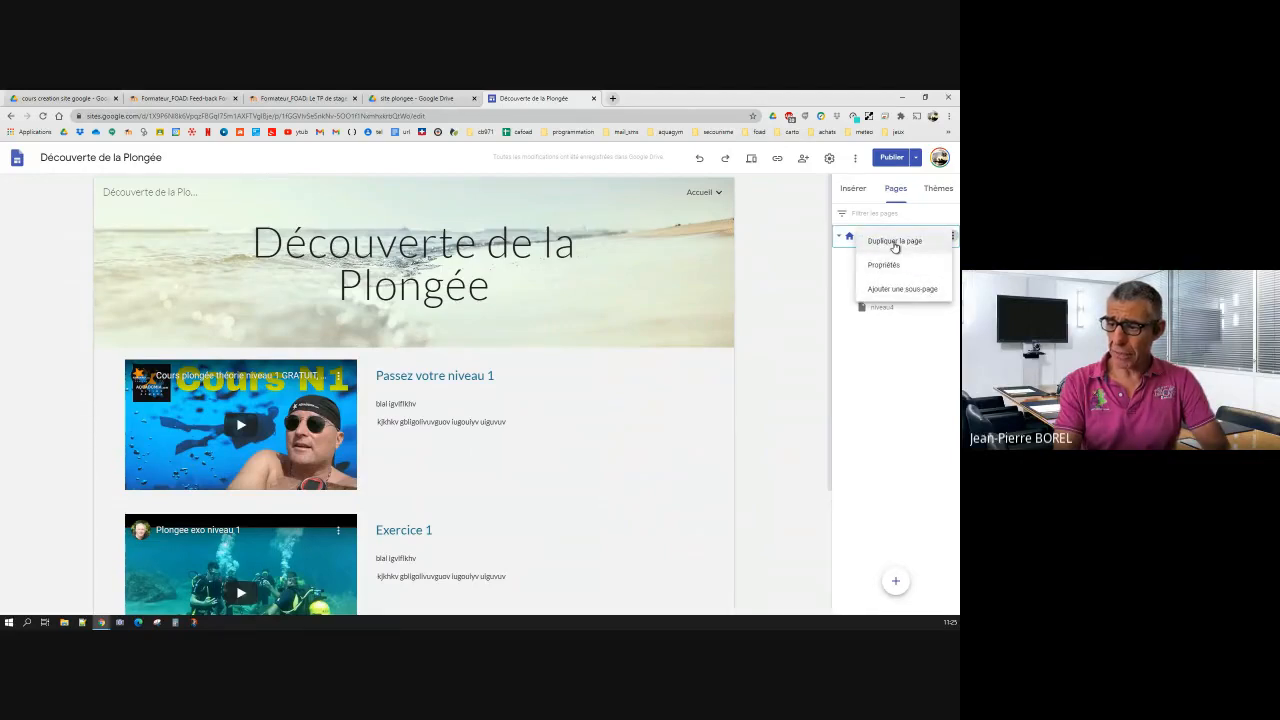
left_click(851, 242)
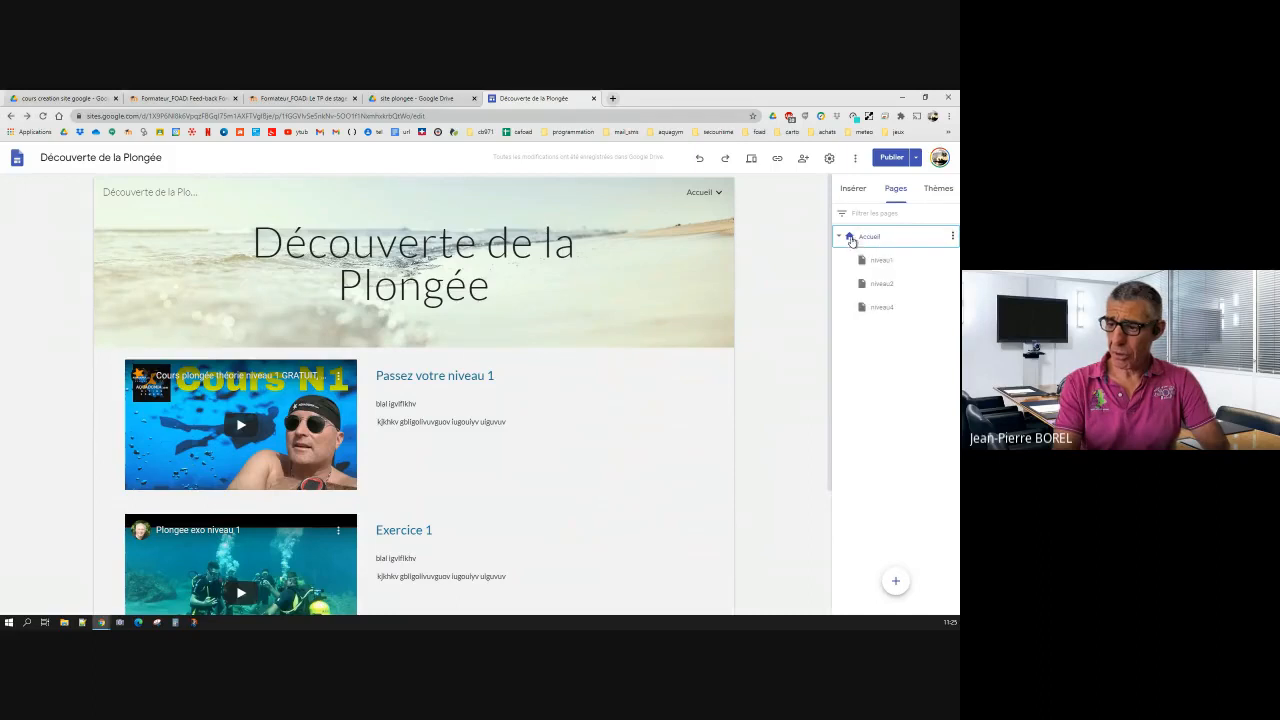
left_click(954, 237)
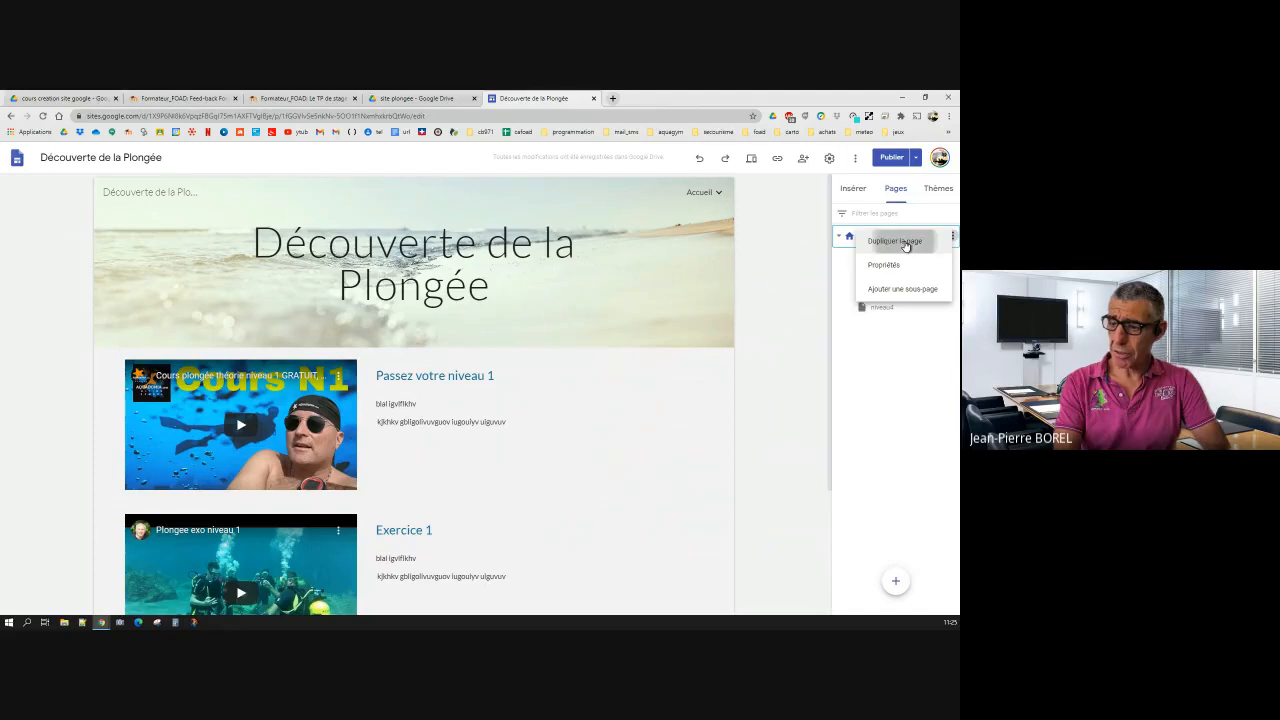
left_click(905, 243)
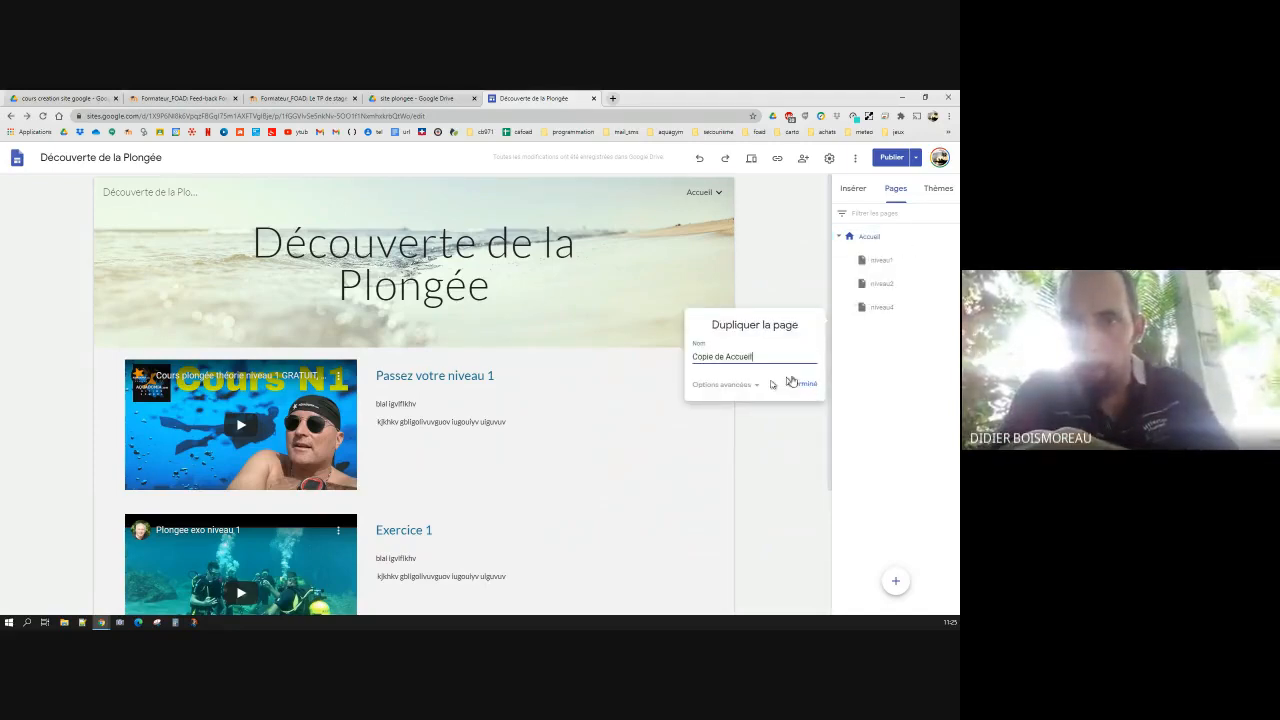
left_click(848, 374)
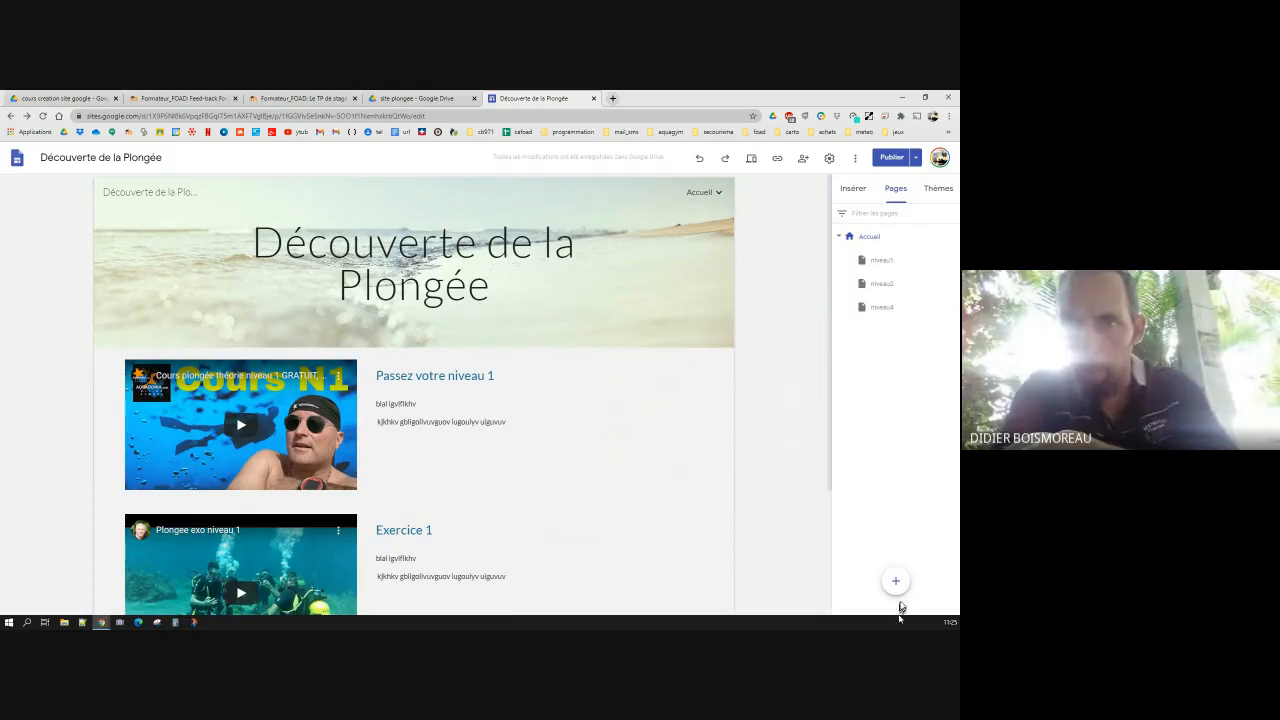
Step: Create a new top-level page named "nouvelle page" in the site
left_click(896, 582)
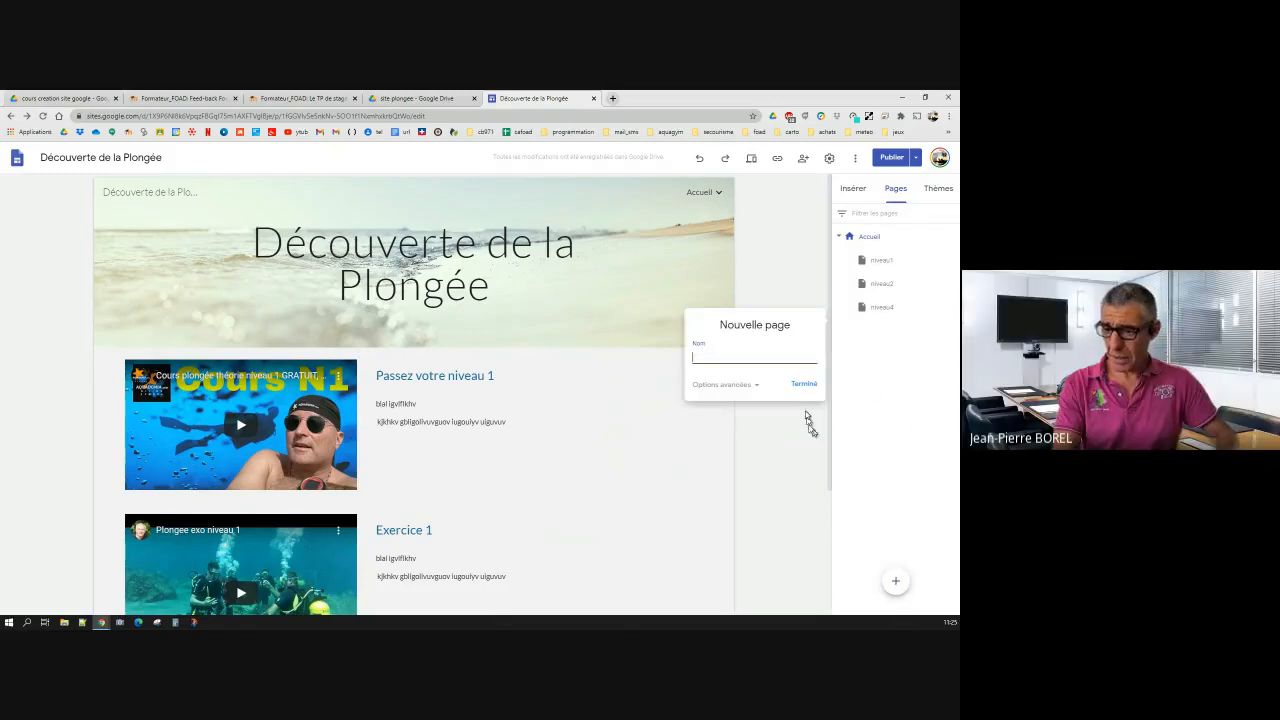
type("n")
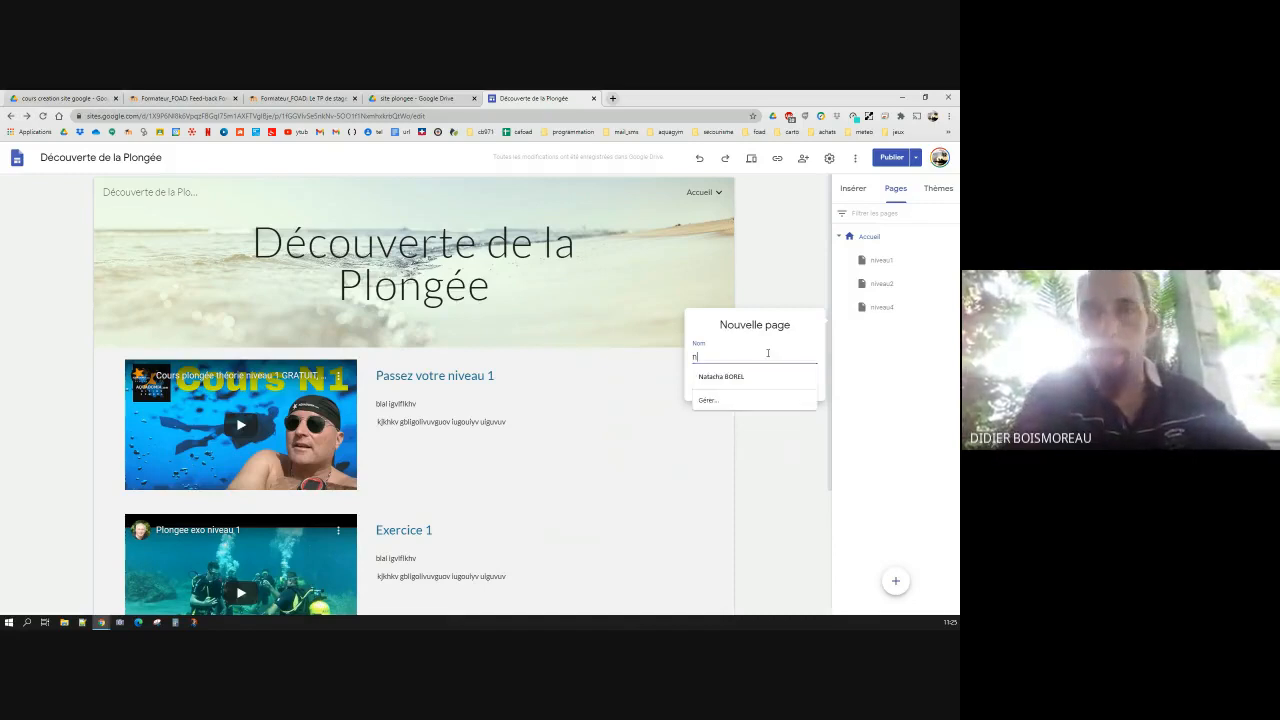
type("ouvelle page")
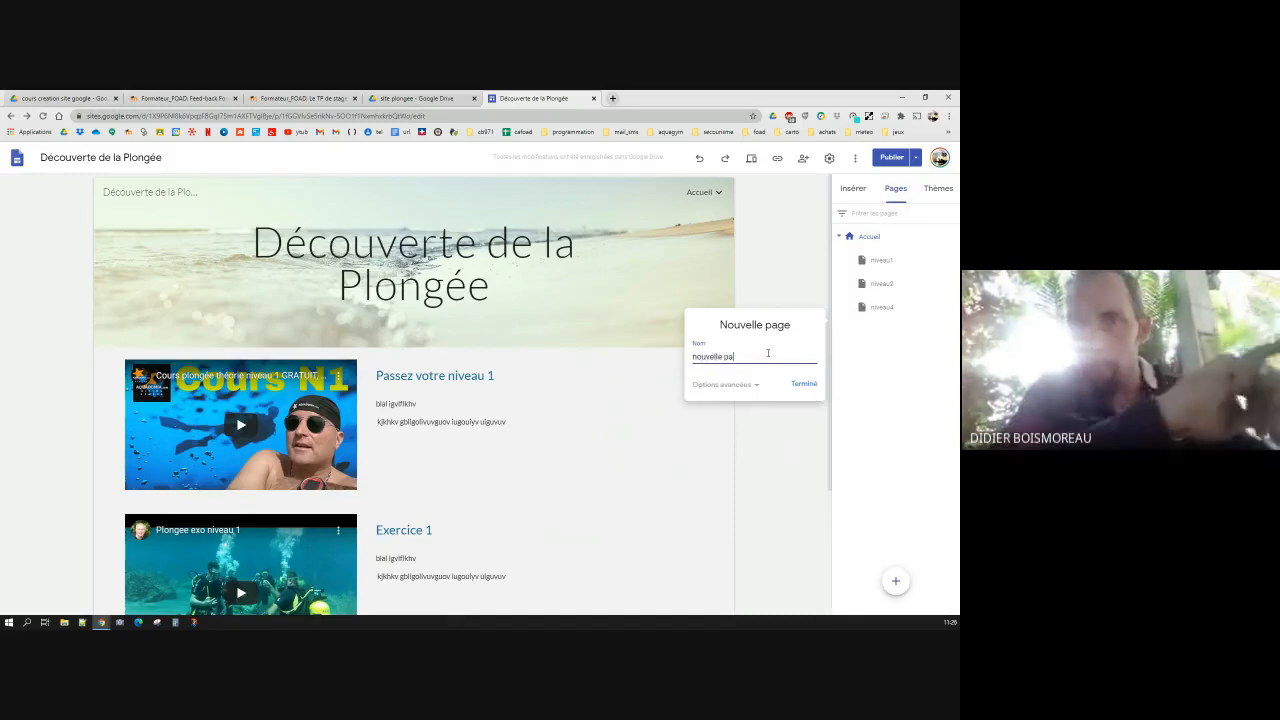
left_click(802, 385)
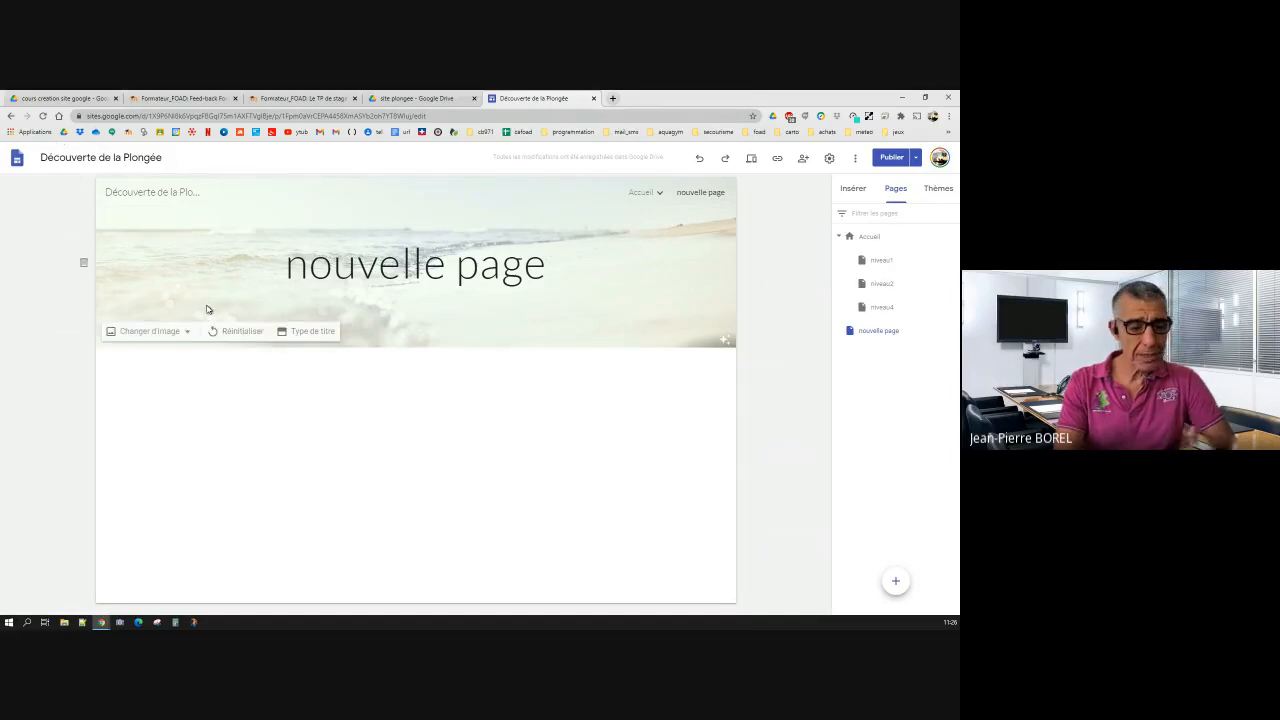
Step: On the Accueil page, insert a button named "niveau1" linked to the niveau1 page and move it directly below the header banner
left_click(876, 241)
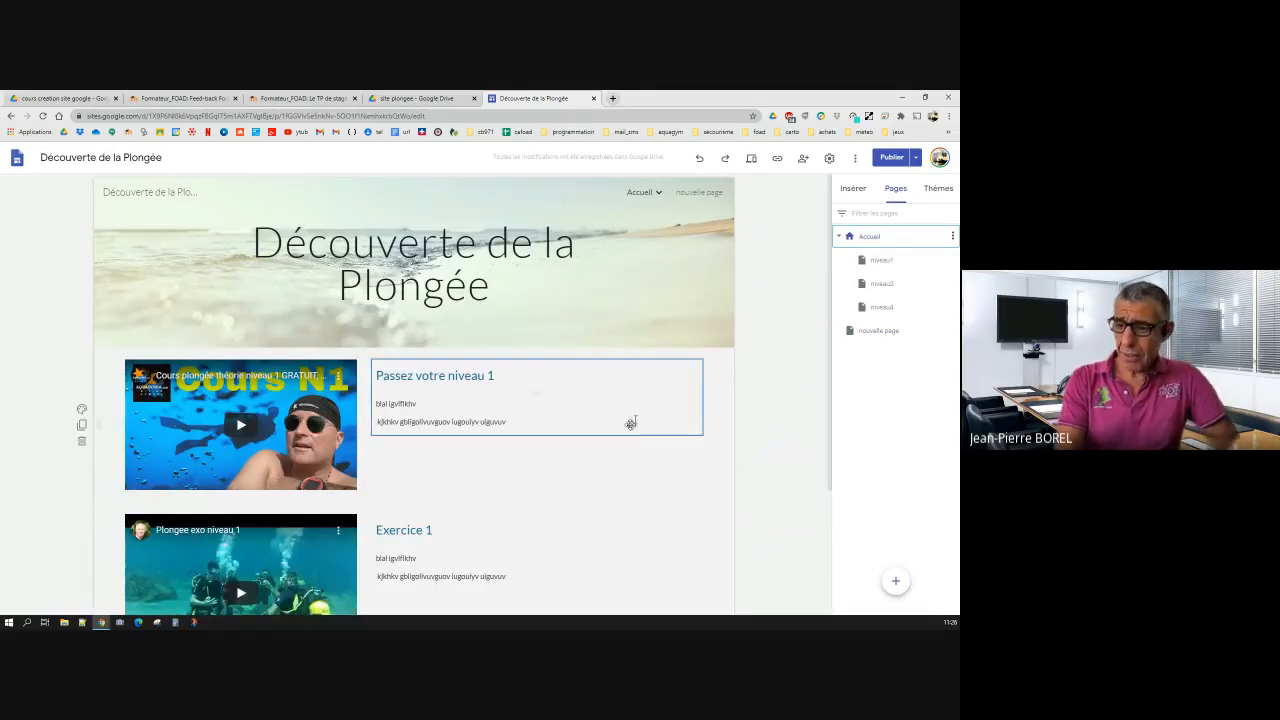
left_click(857, 190)
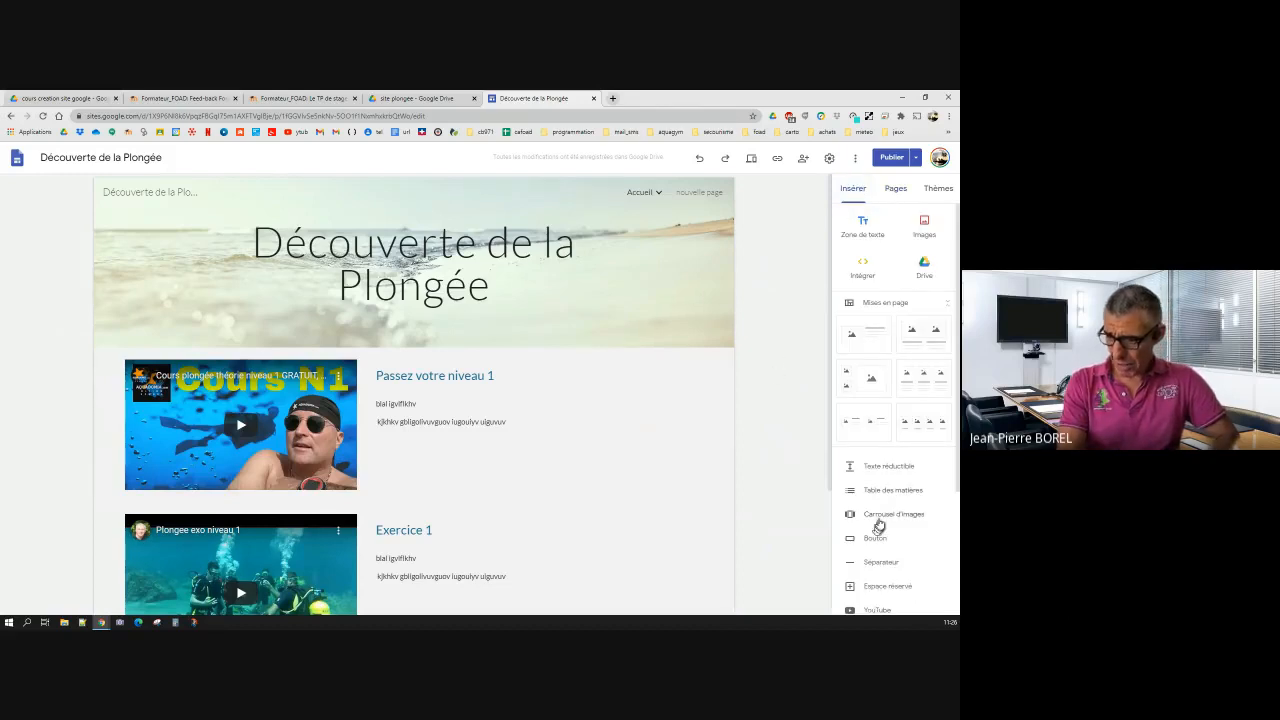
scroll(880, 510, "down", 1)
left_click(877, 489)
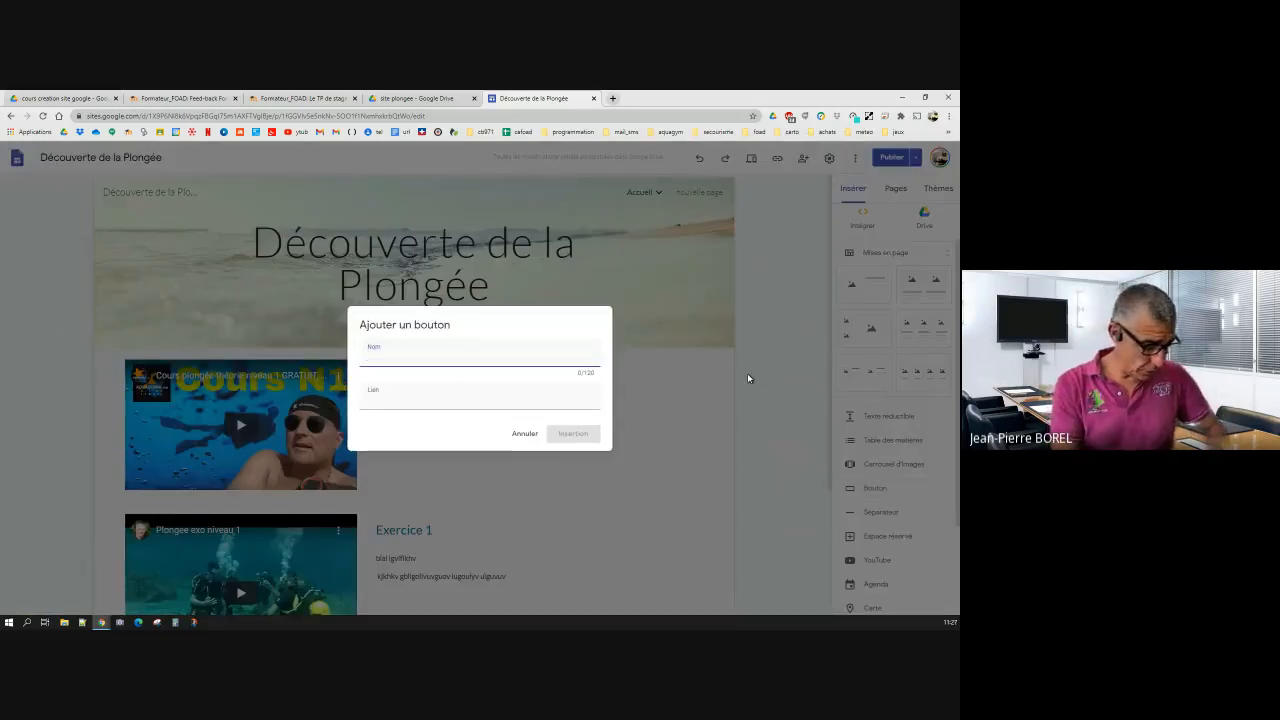
type("niveau1")
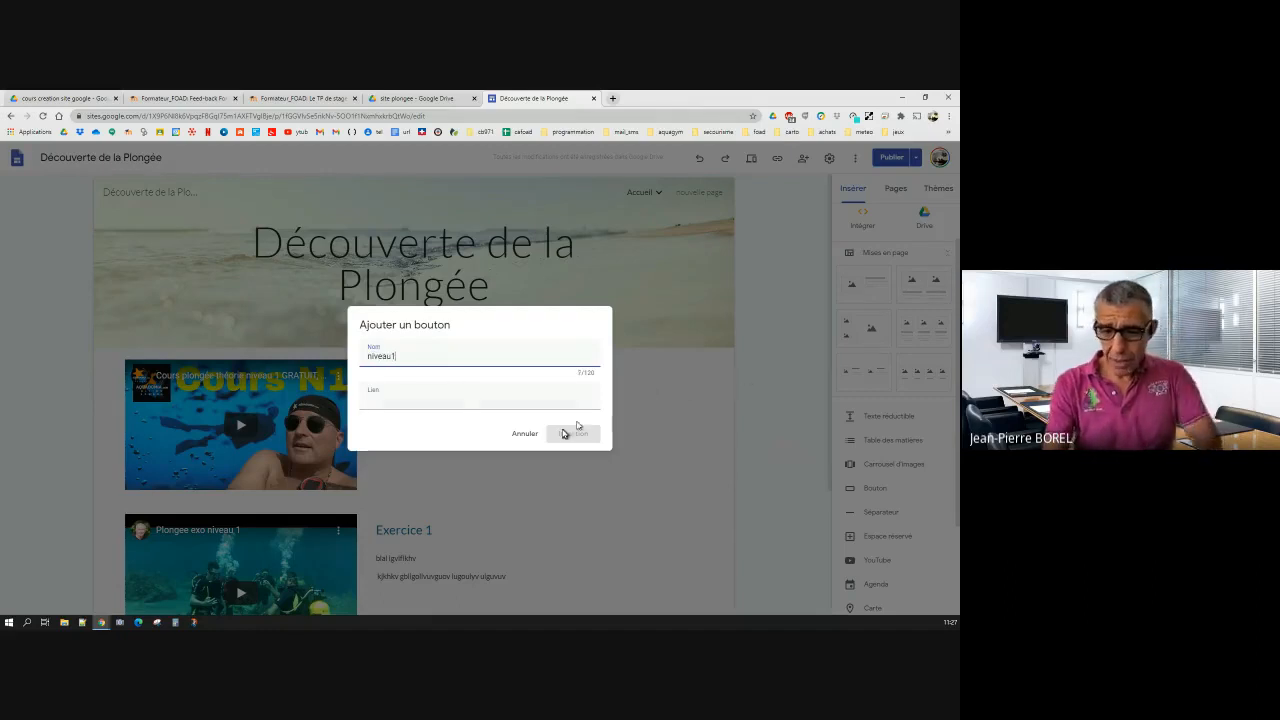
left_click(426, 403)
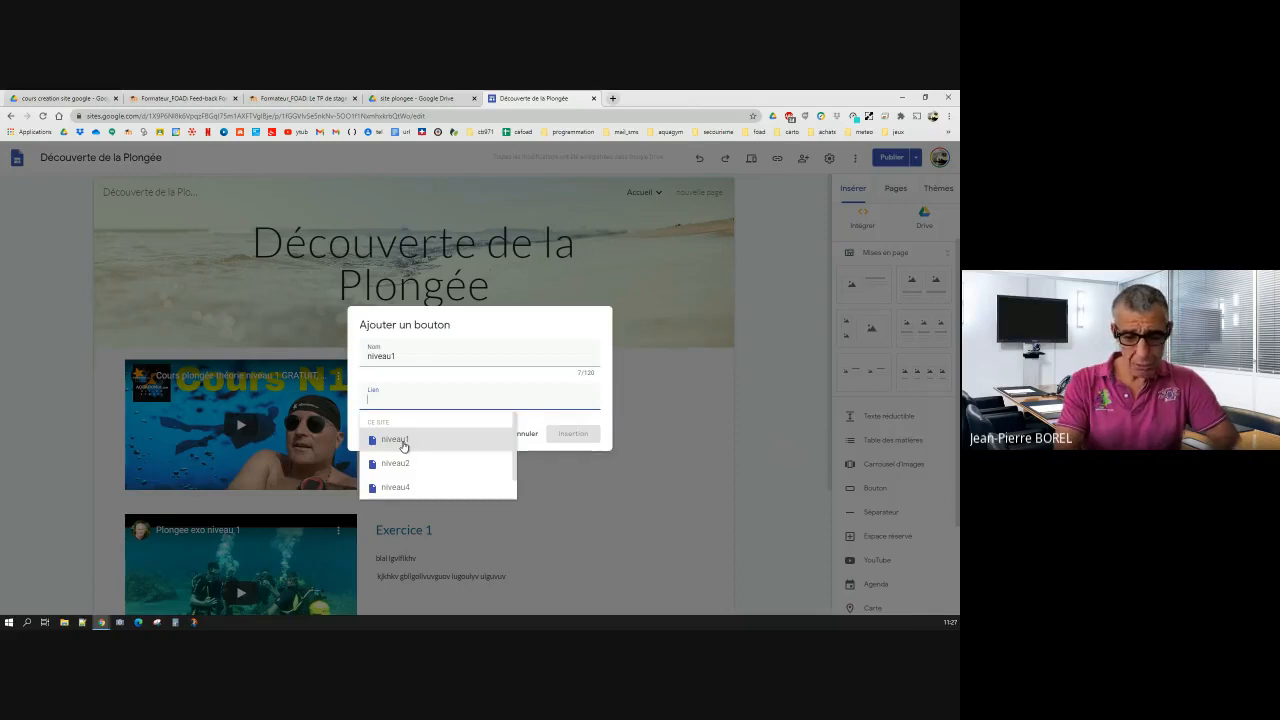
left_click(403, 446)
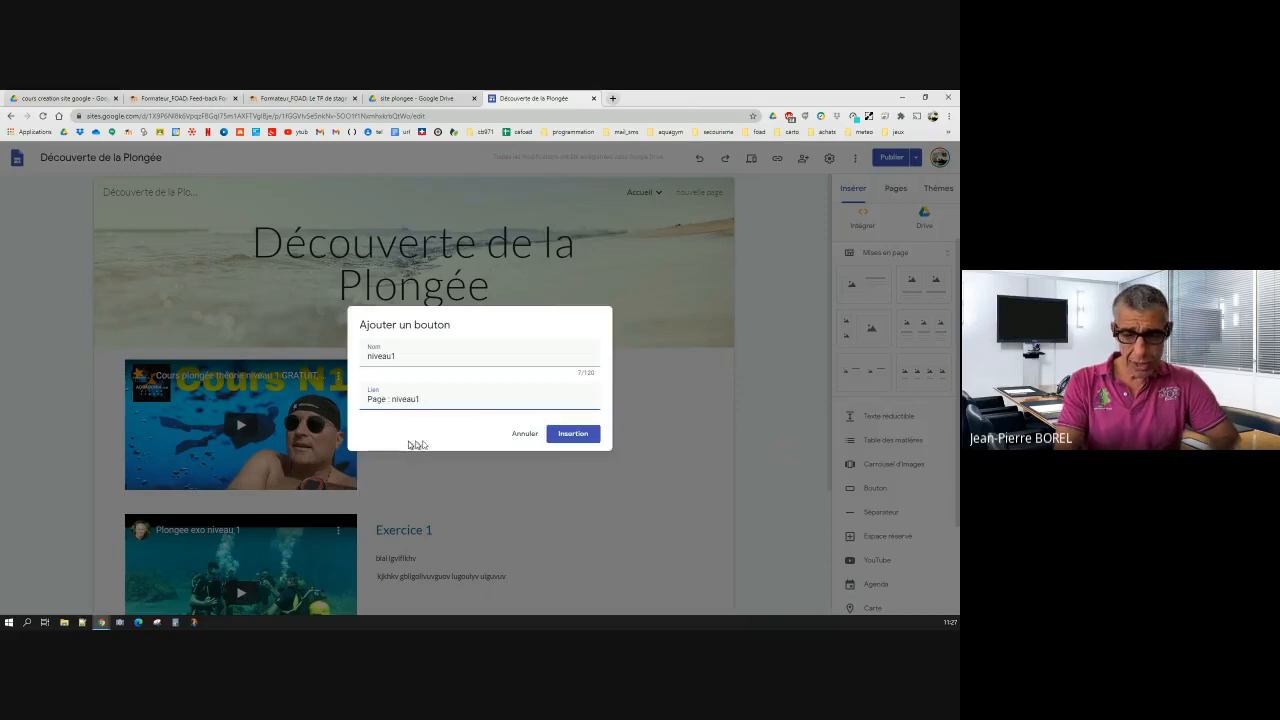
left_click(562, 435)
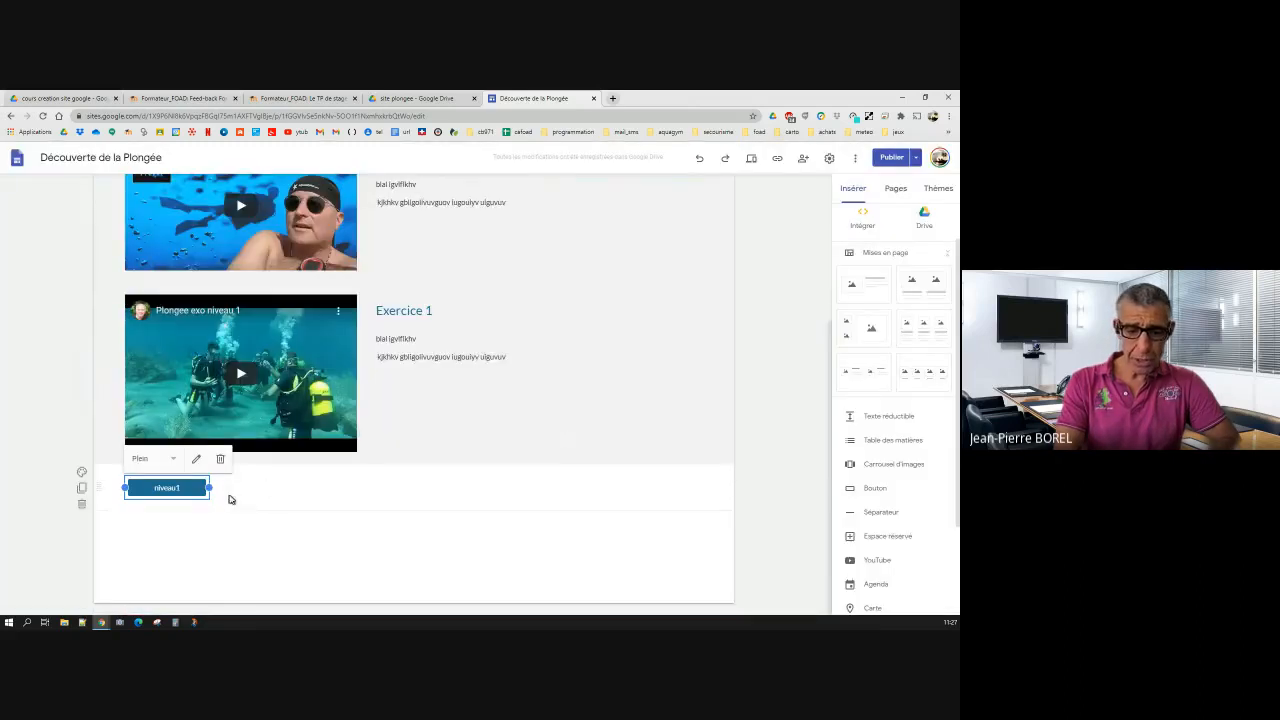
left_click_drag(177, 480, 200, 357)
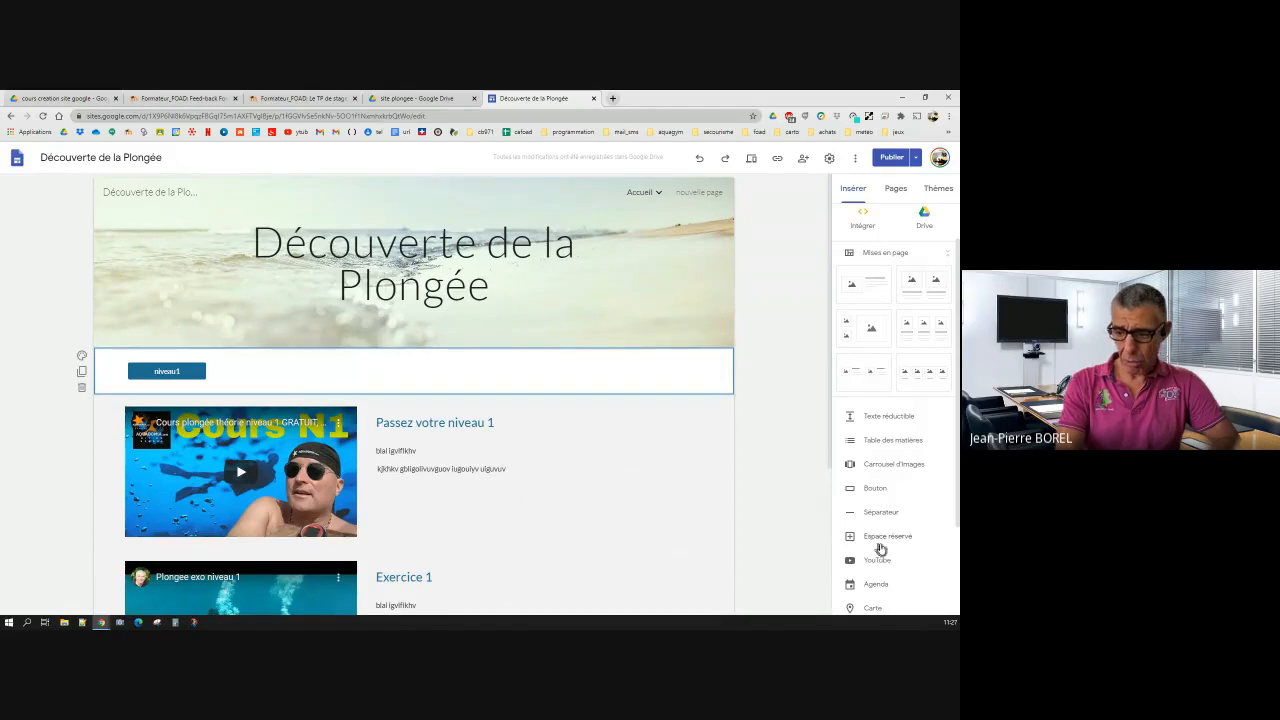
Step: Insert a button named "niveau2" linked to the niveau2 page and place it beside the niveau1 button below the header
scroll(880, 540, "down", 1)
scroll(880, 540, "down", 1)
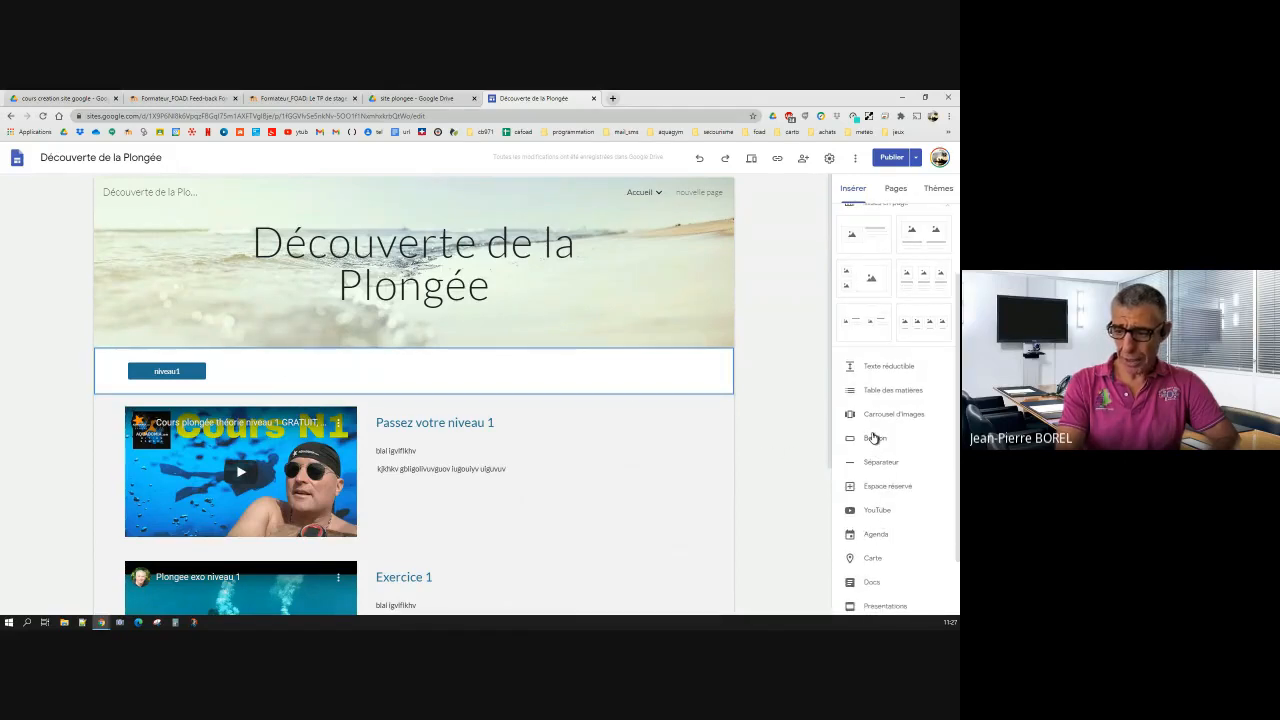
left_click(873, 437)
type("n")
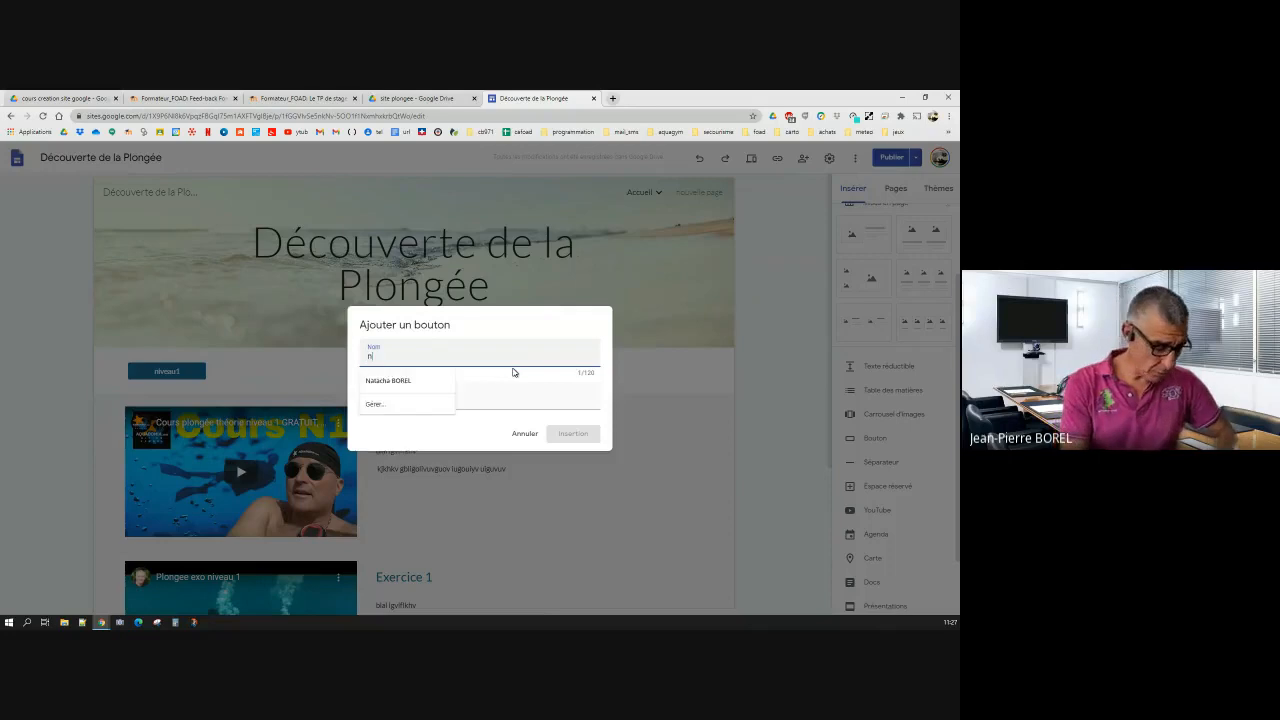
type("1veau2")
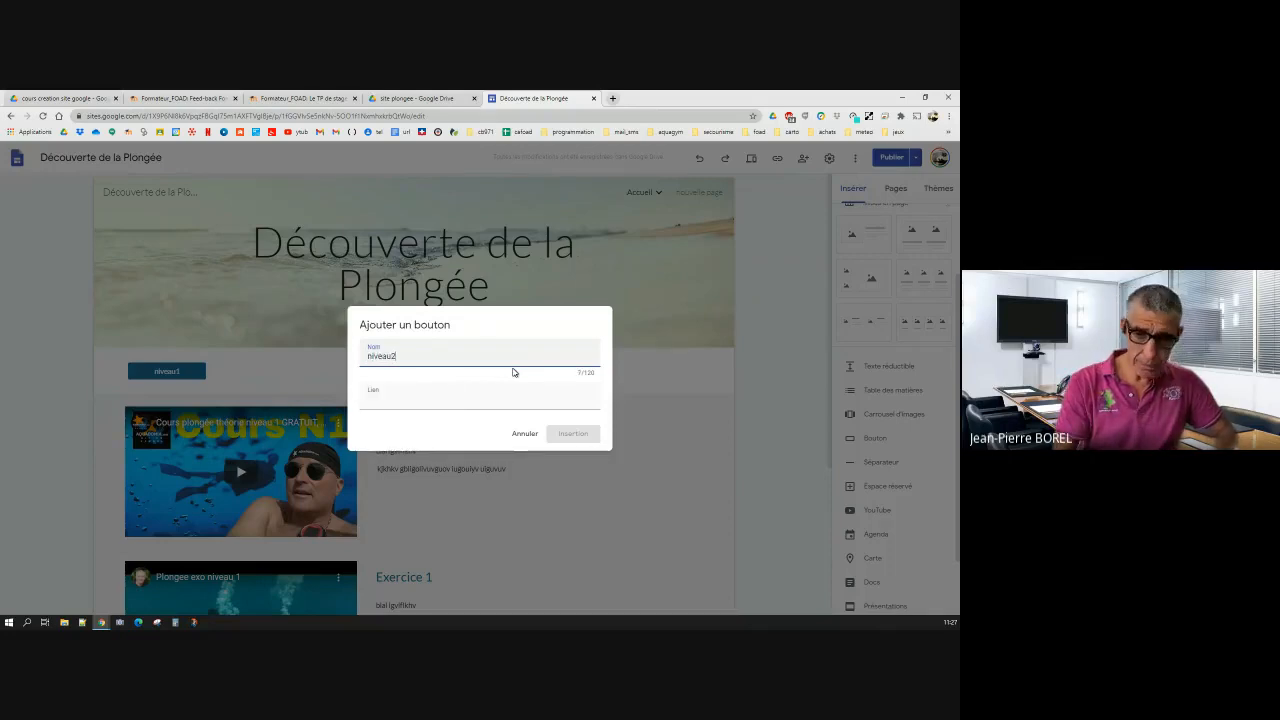
left_click(480, 396)
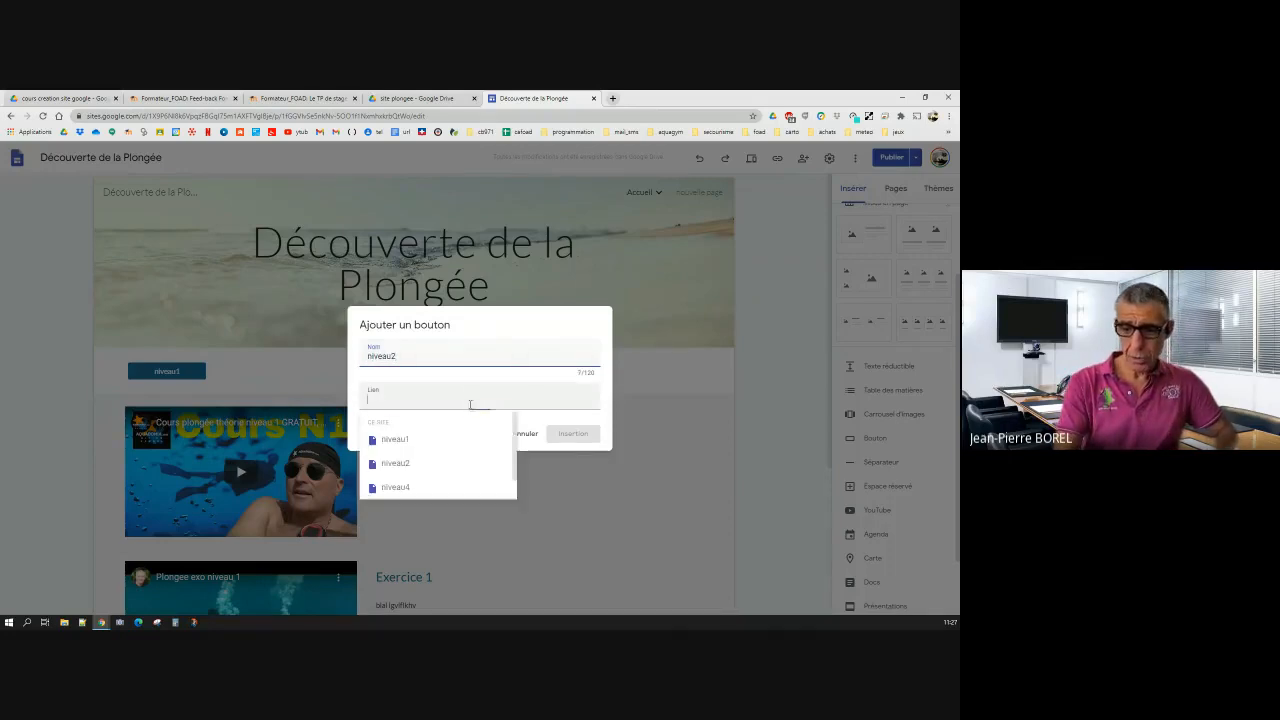
left_click(394, 468)
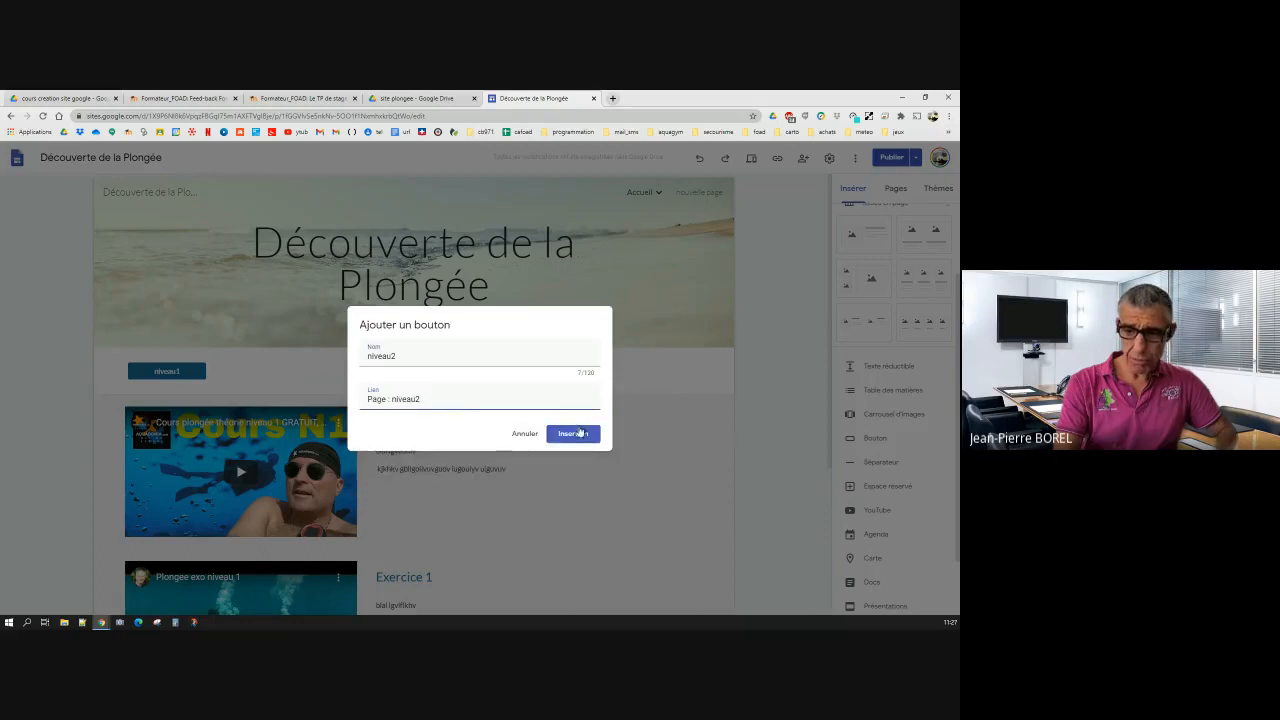
left_click(578, 434)
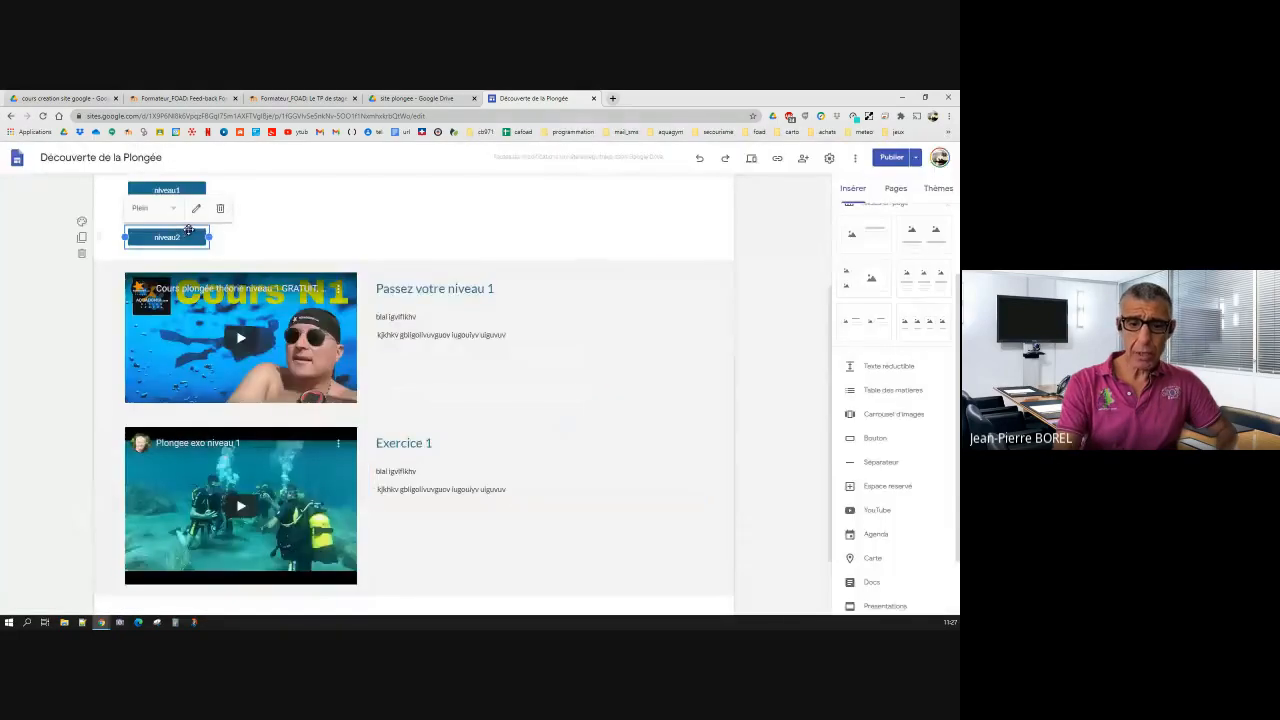
left_click_drag(185, 232, 240, 318)
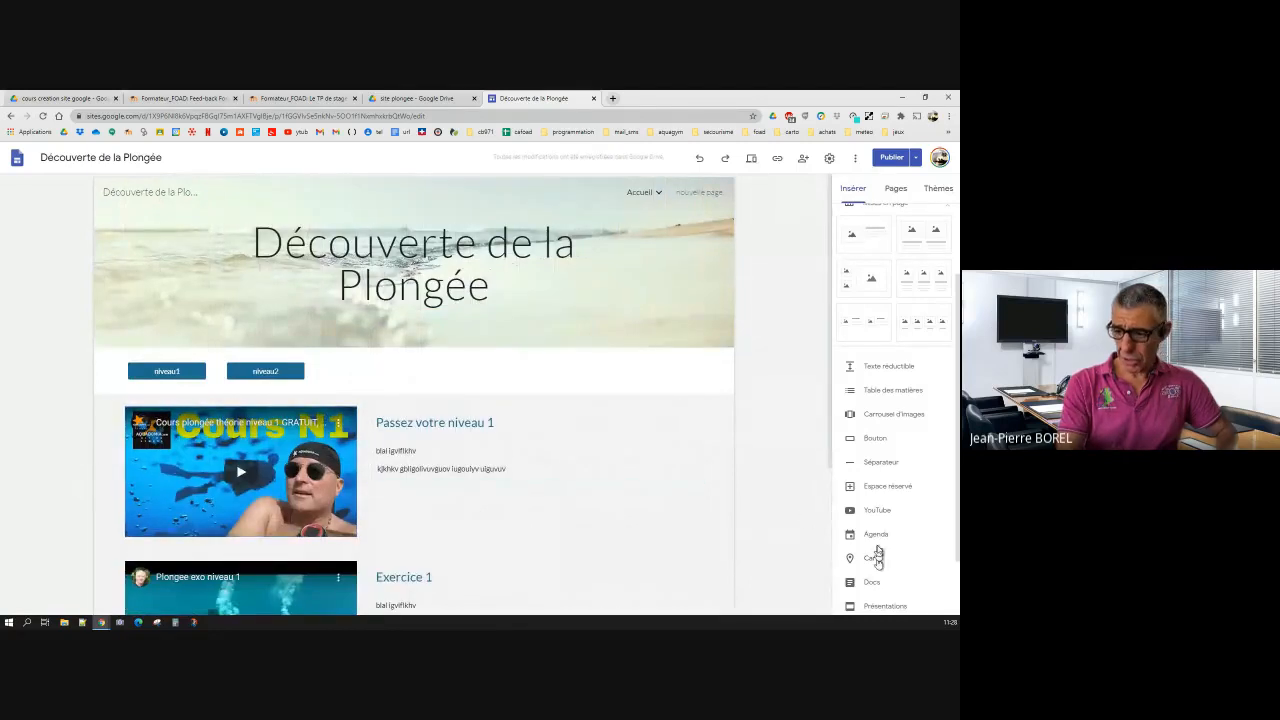
Step: Insert a button named "niveau4" linked to the niveau4 page and place it beside the niveau2 button below the header
left_click(490, 369)
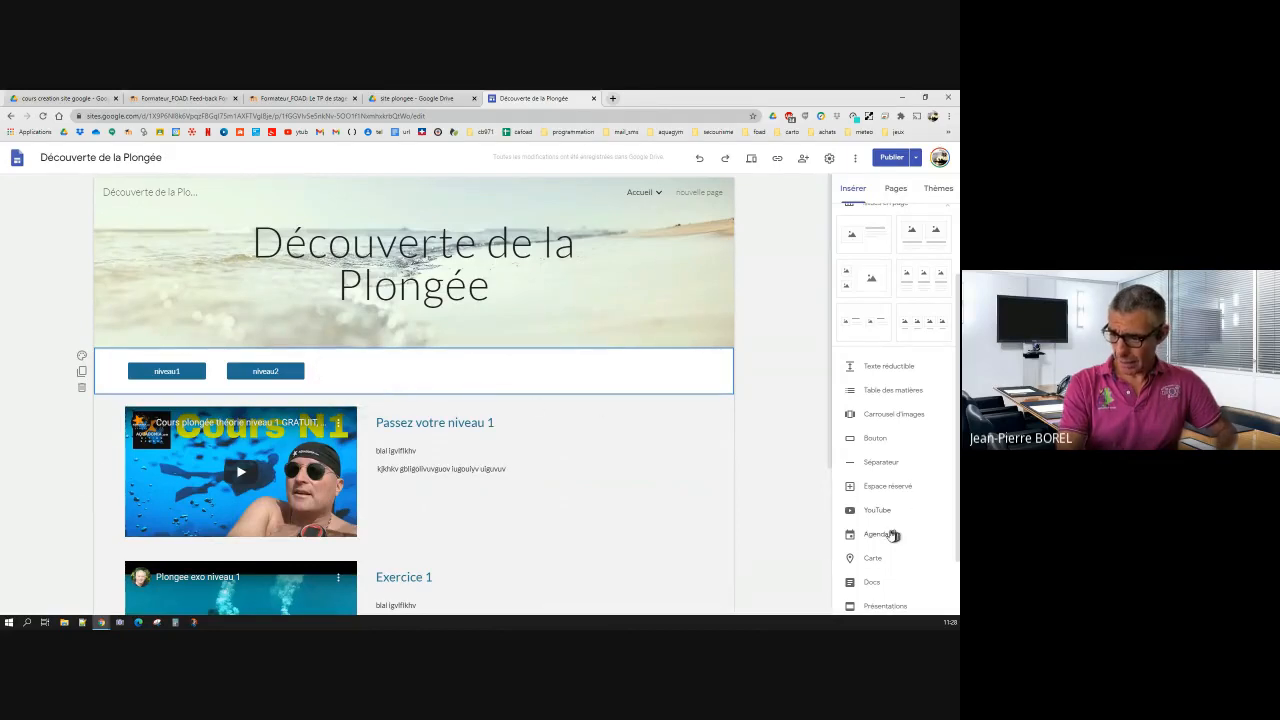
scroll(877, 560, "down", 1)
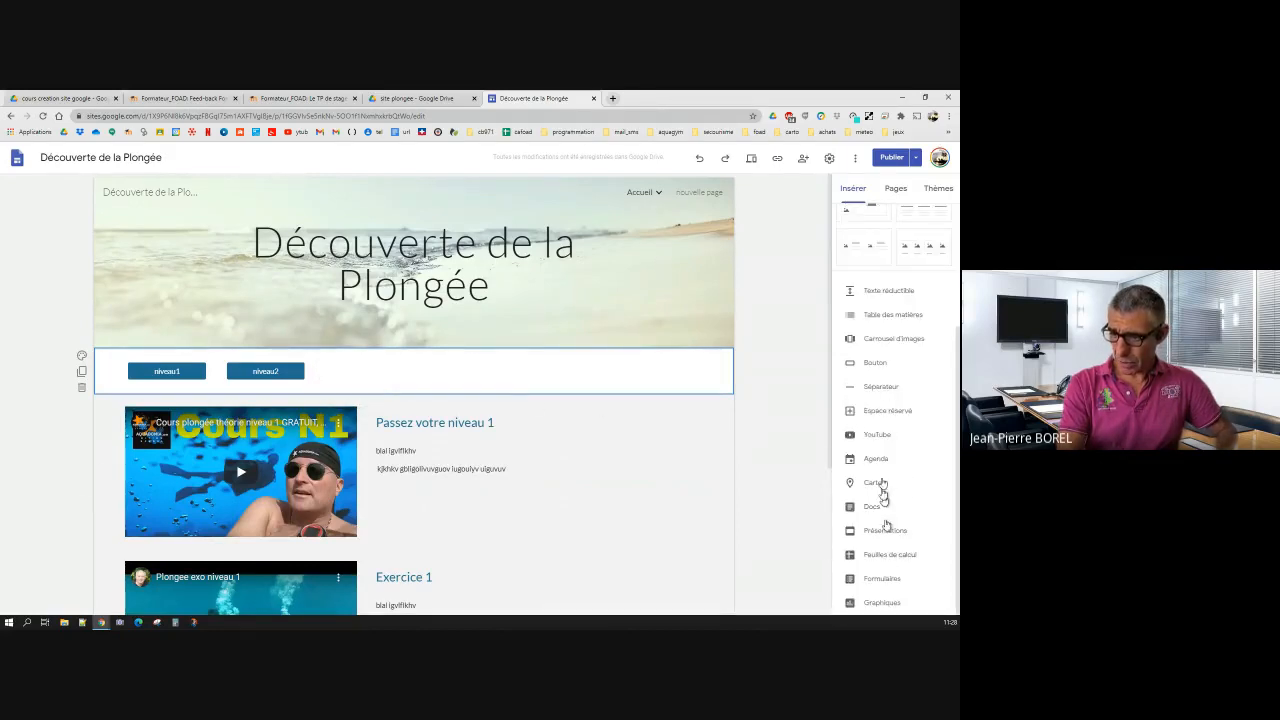
left_click(868, 366)
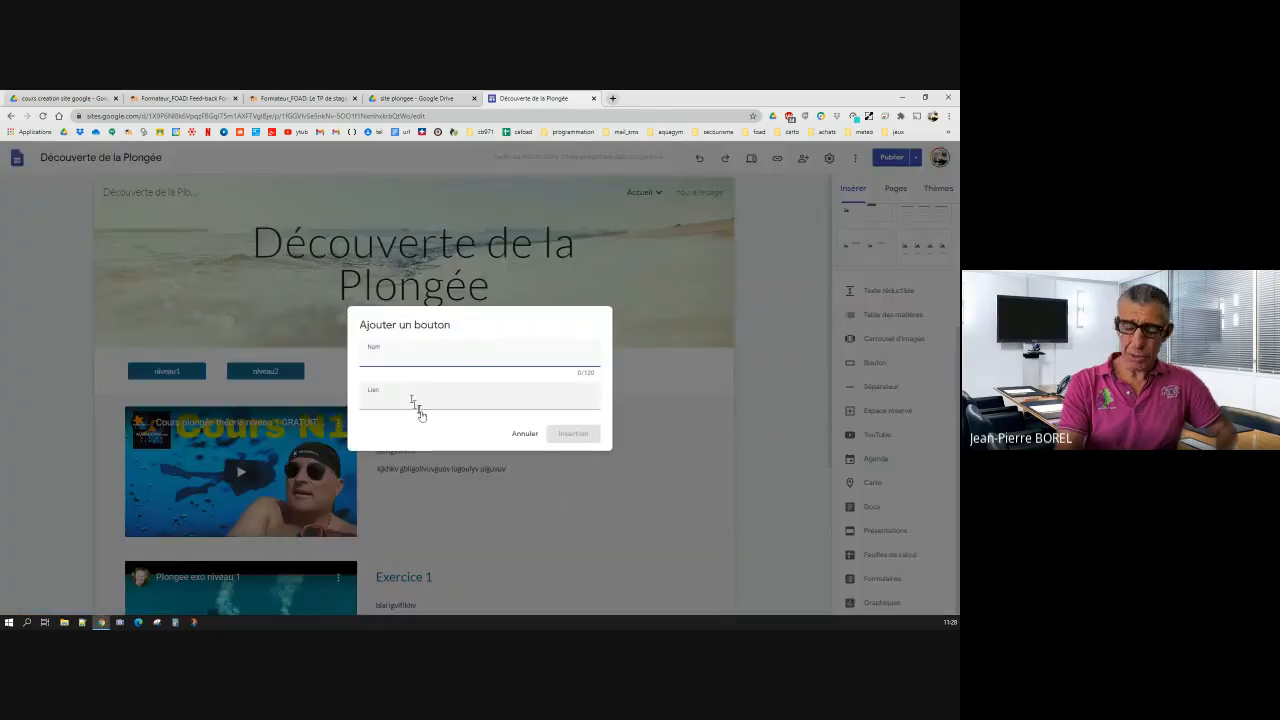
type("Nive")
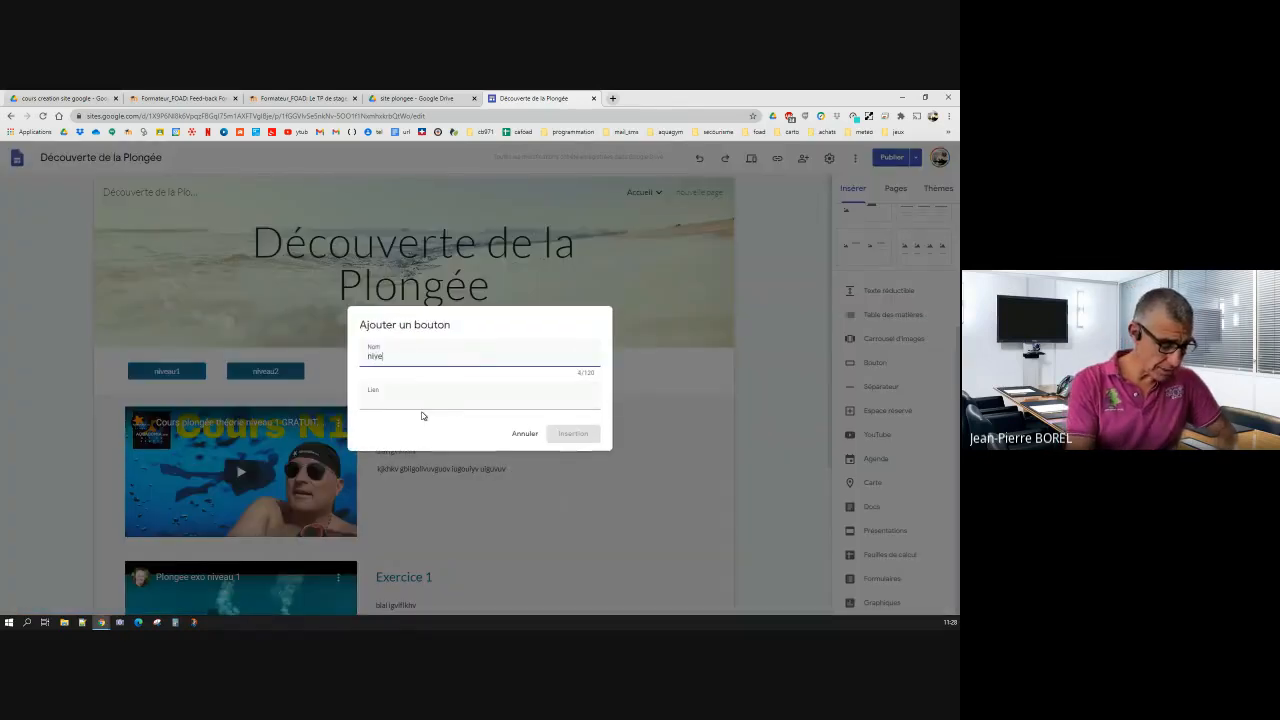
type("au4")
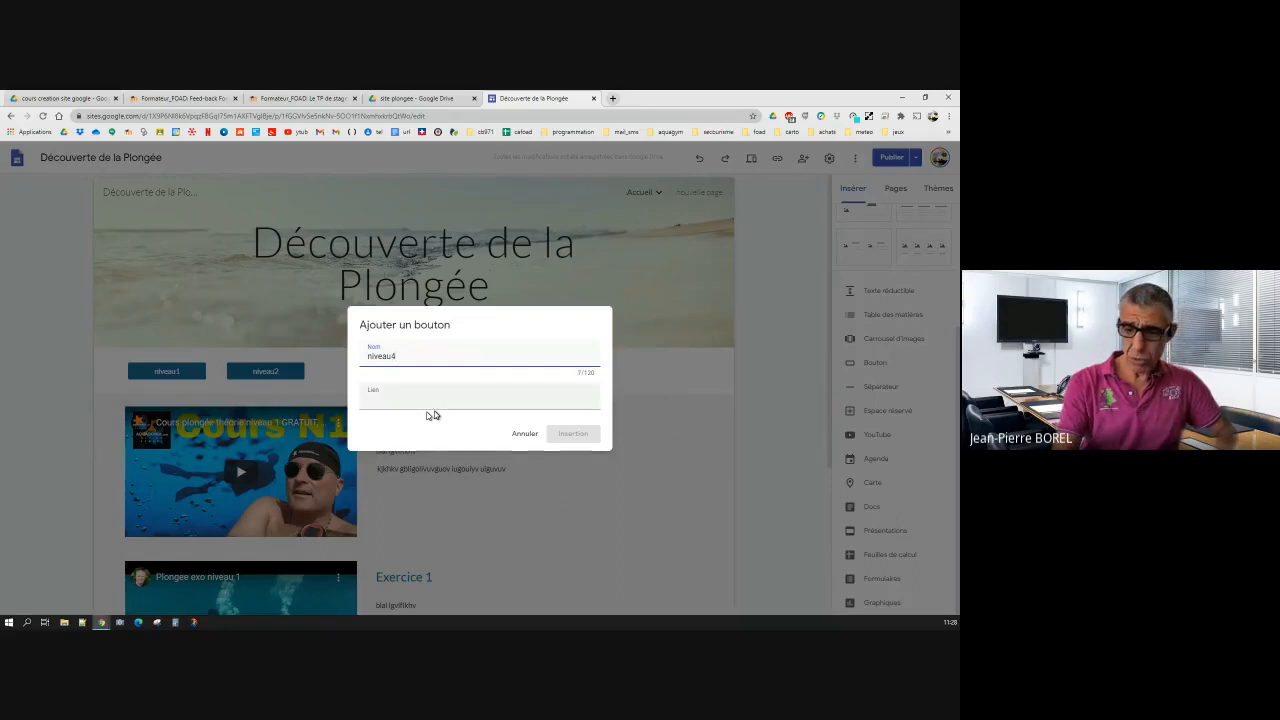
left_click(430, 408)
left_click(399, 487)
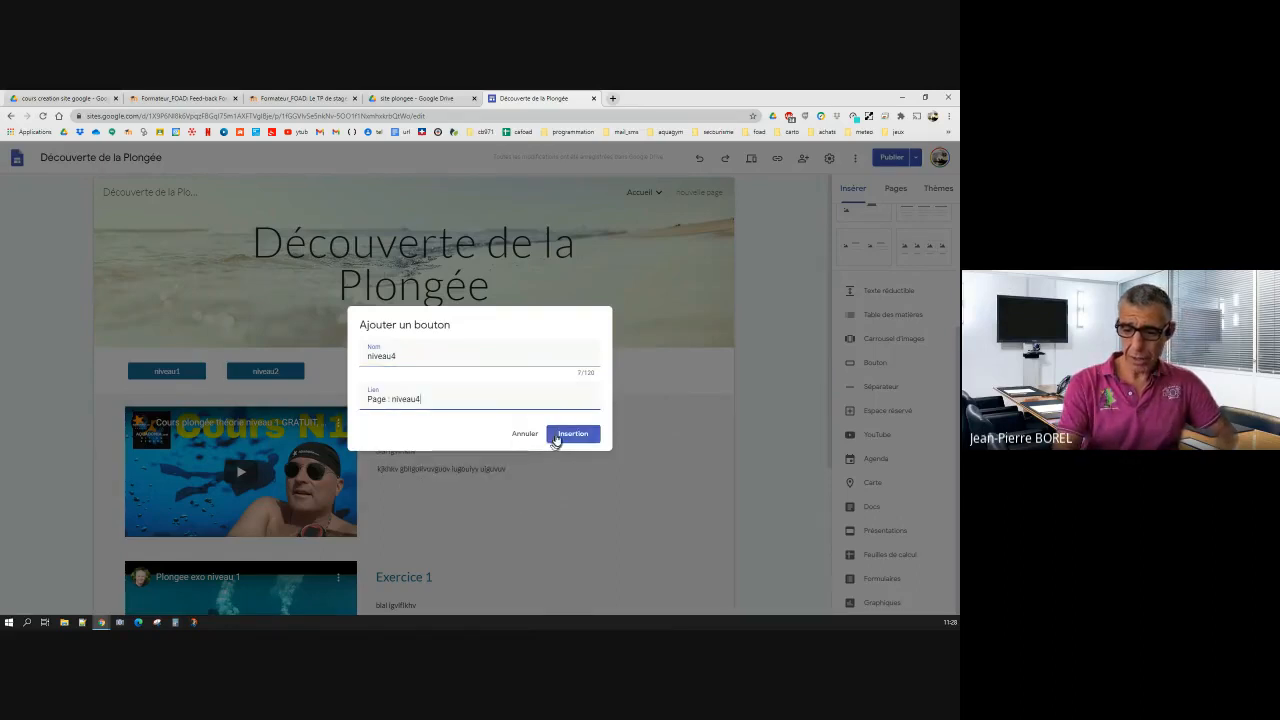
left_click(557, 436)
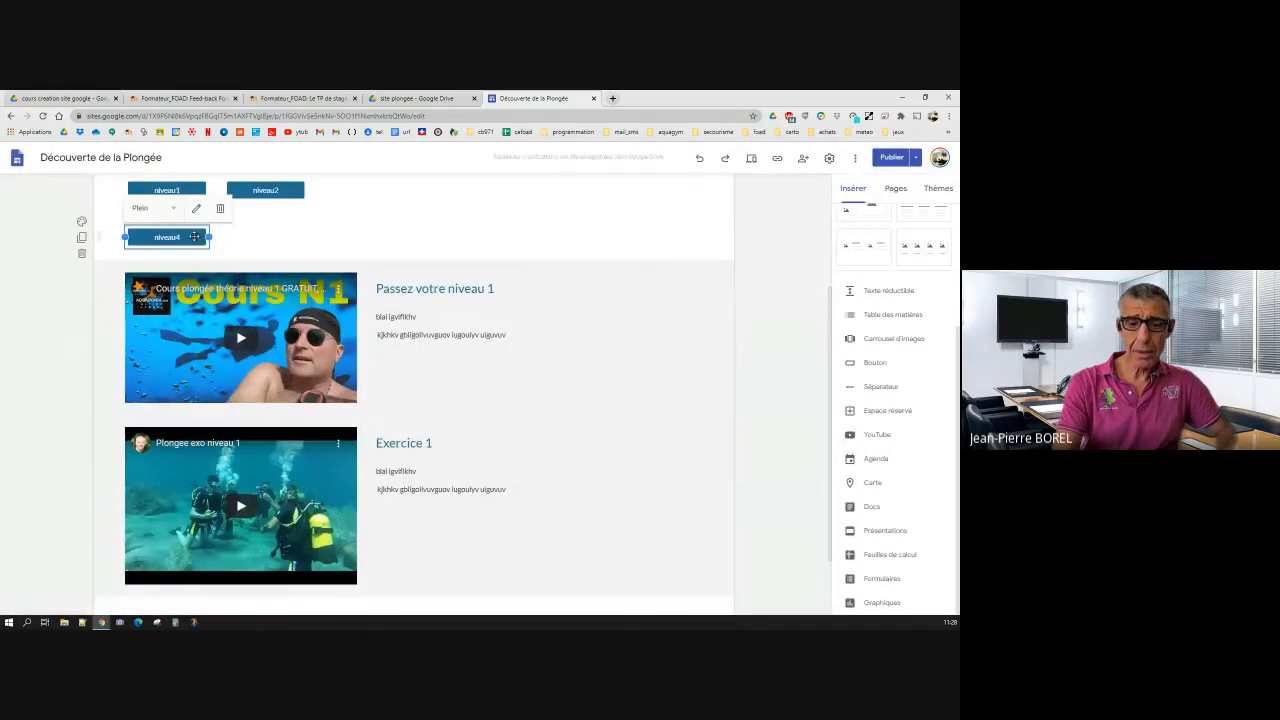
left_click_drag(185, 245, 340, 368)
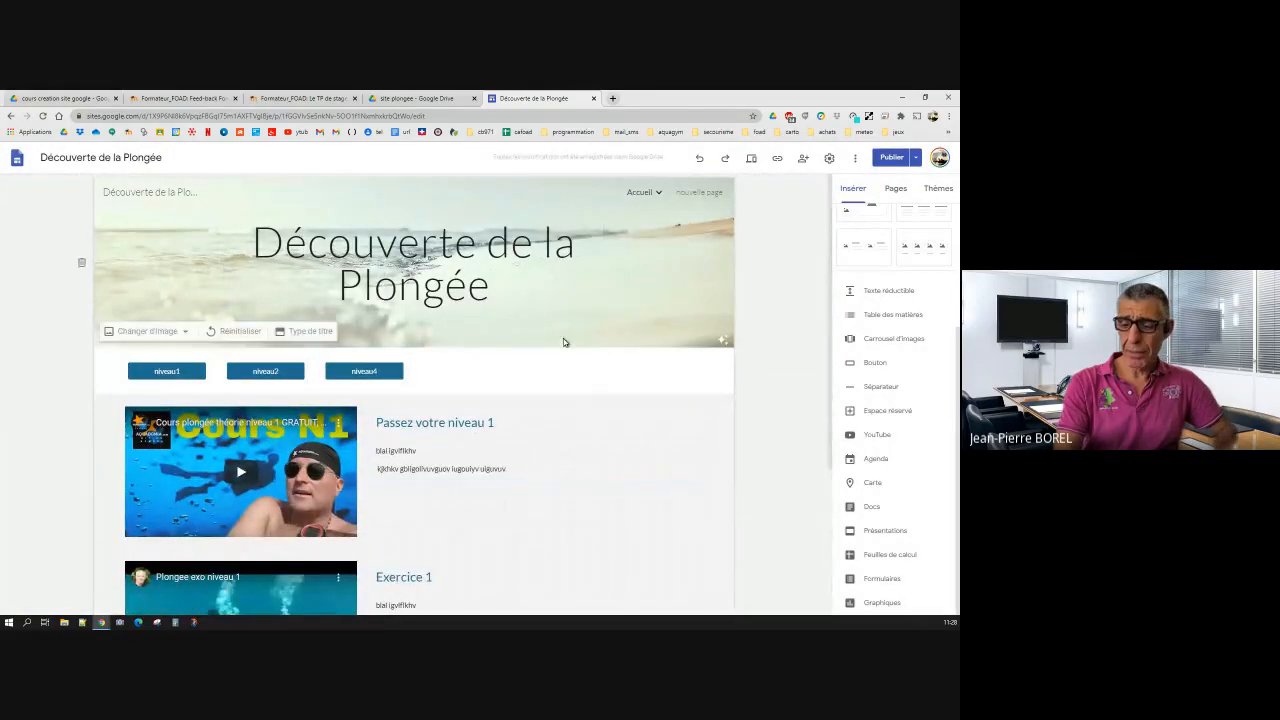
Step: Review the draft changes against the published version and publish the updated site
left_click(890, 157)
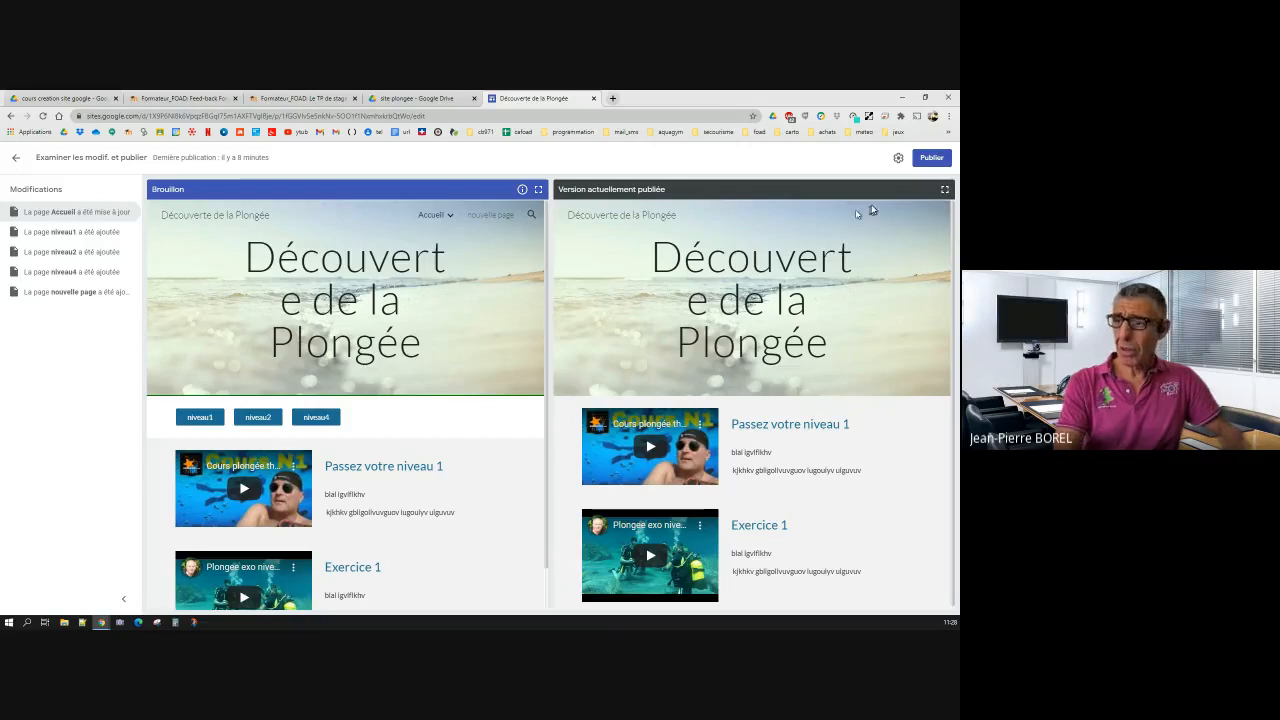
left_click(944, 160)
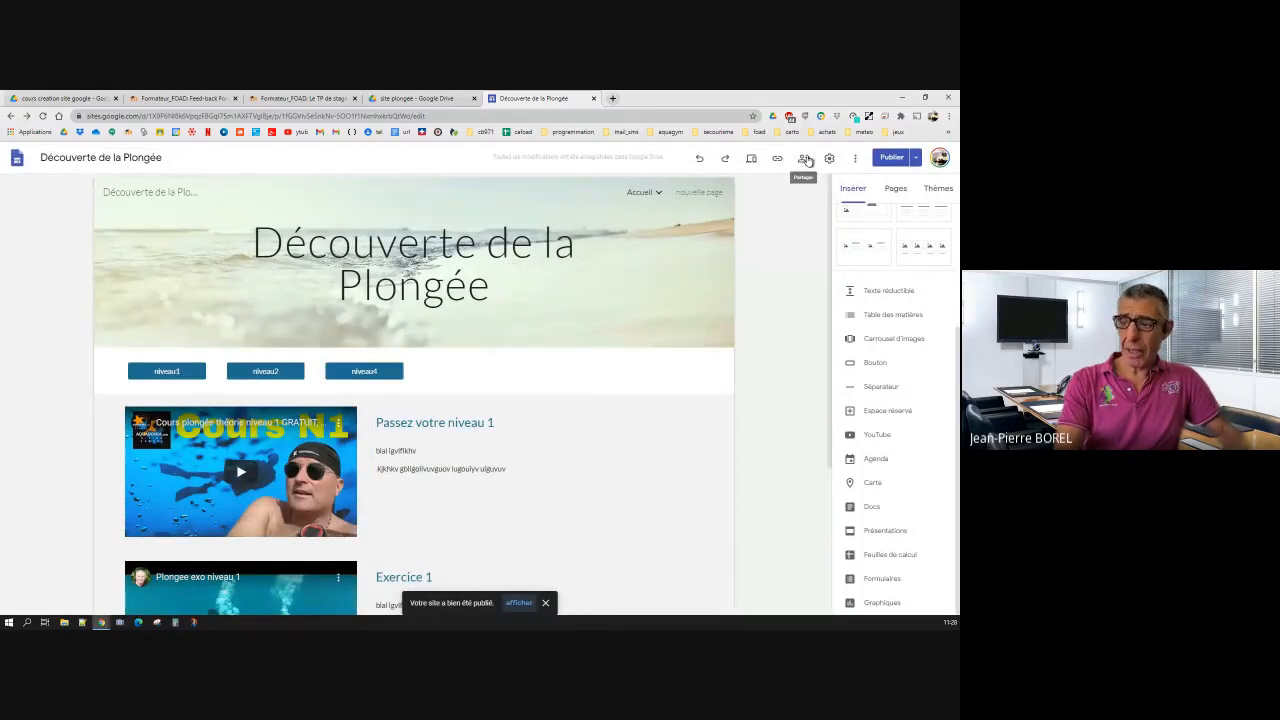
Step: Preview the site and test the niveau1 and niveau2 buttons, returning to Accueil after each one
left_click(752, 163)
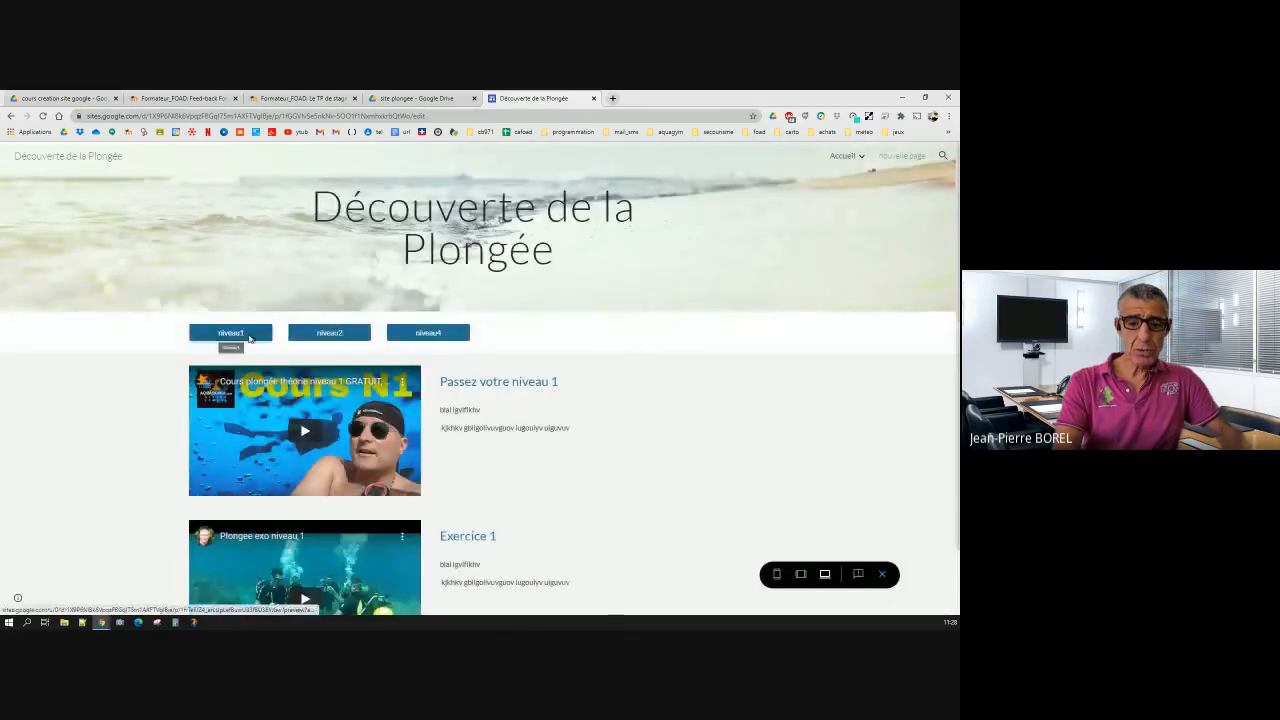
left_click(230, 333)
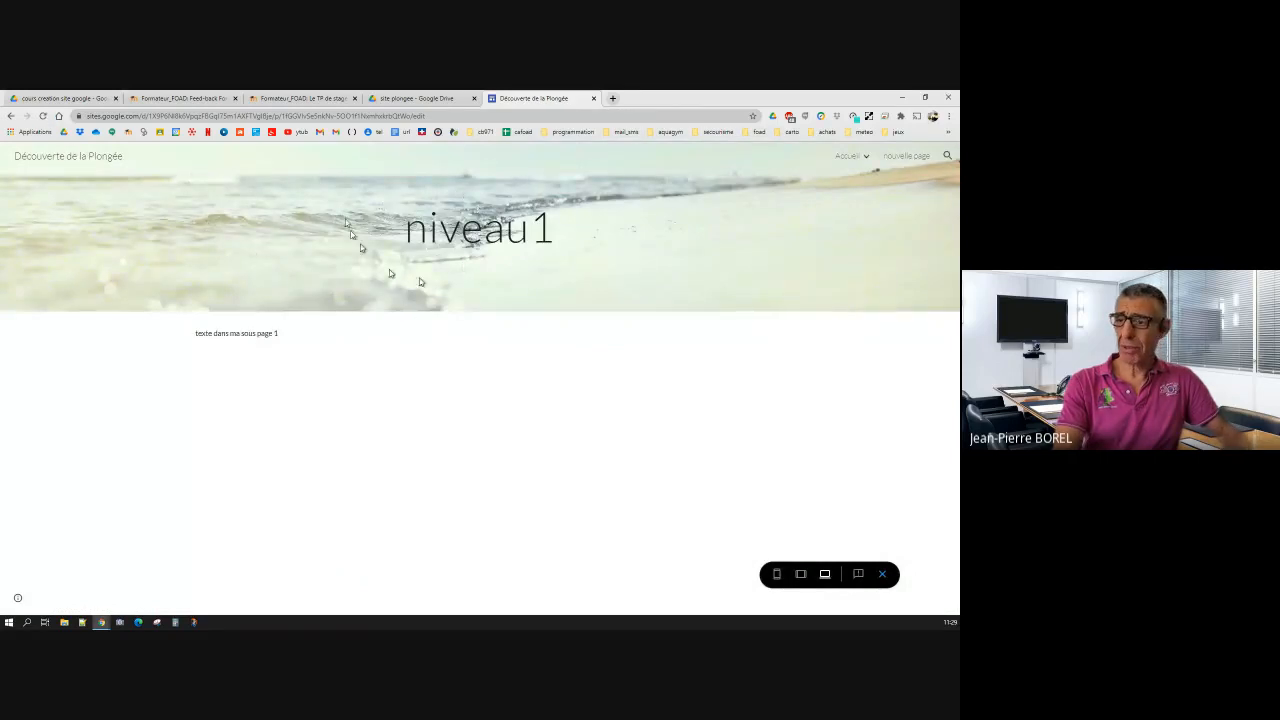
left_click(12, 117)
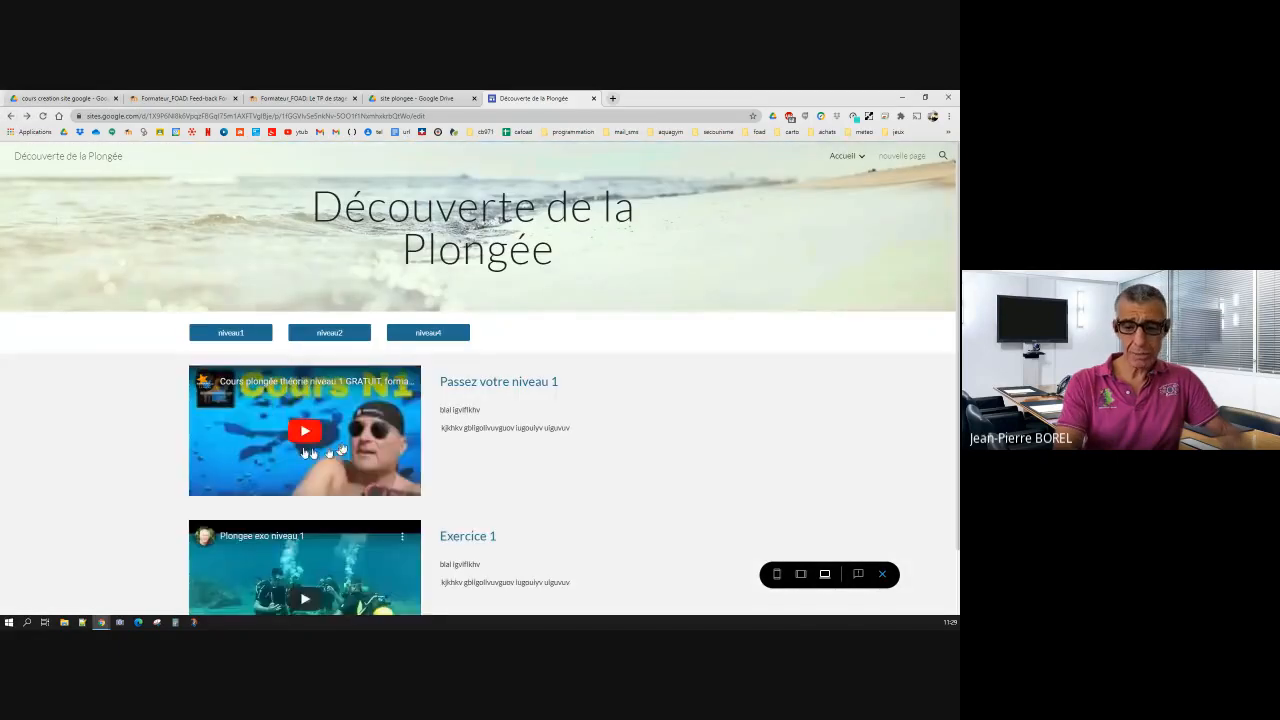
left_click(329, 334)
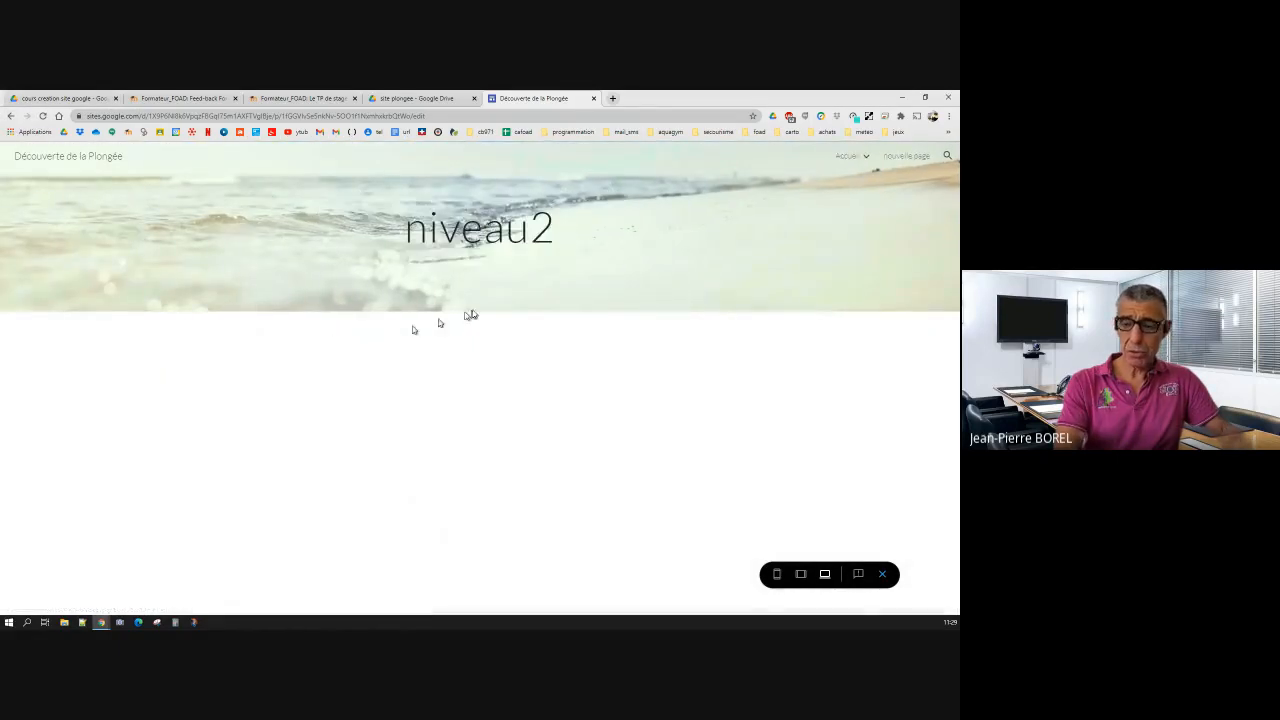
left_click(12, 117)
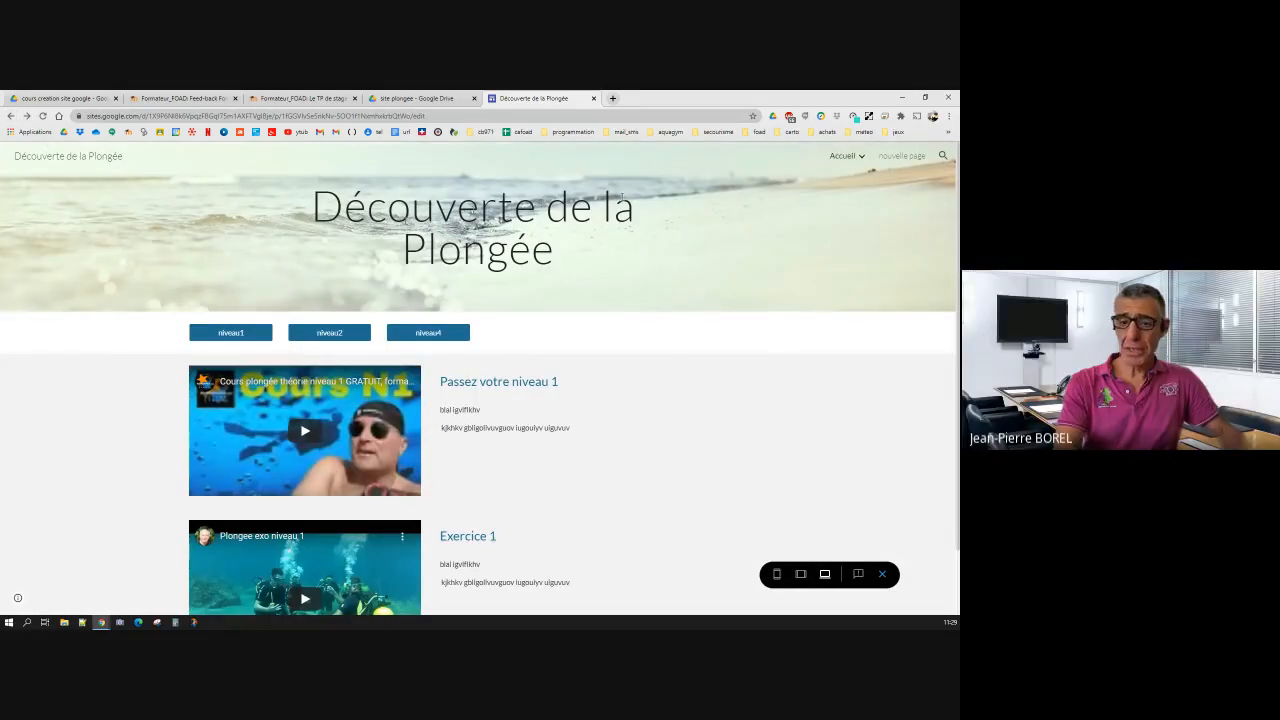
mouse_move(843, 160)
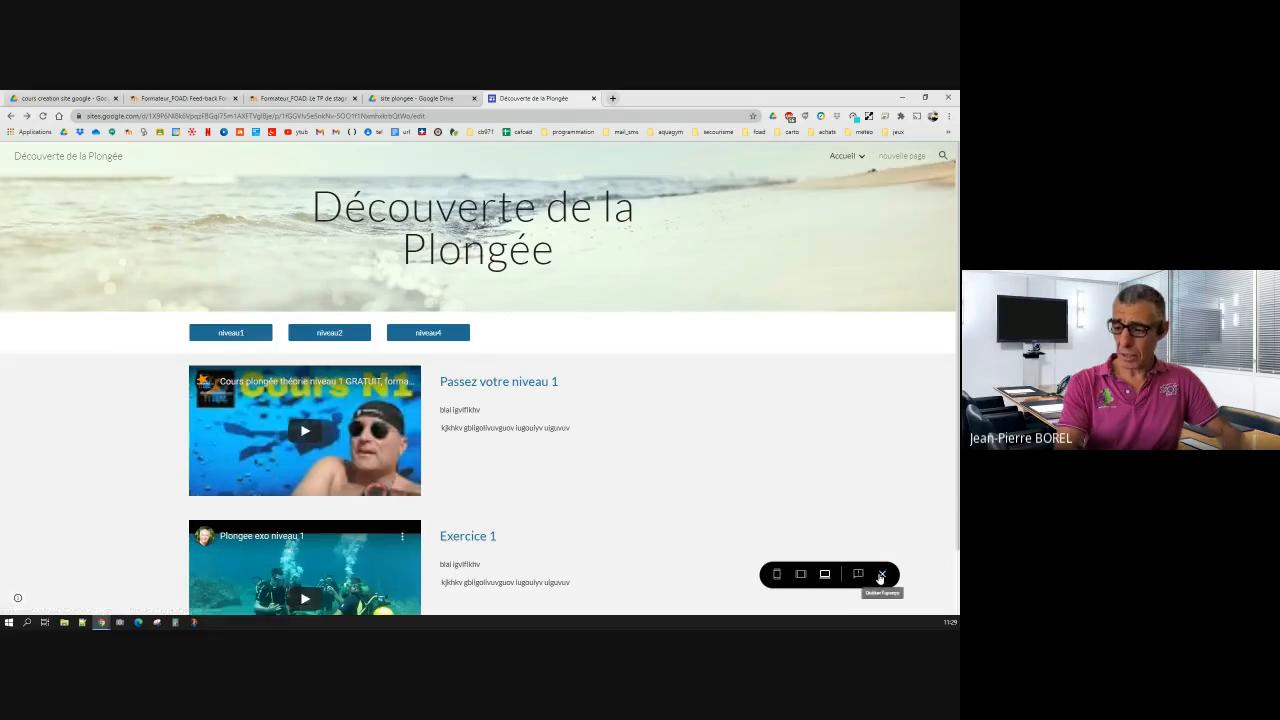
Step: In the phone preview, test the niveau1 button and the navigation to Accueil and niveau4, ending on Accueil
left_click(788, 579)
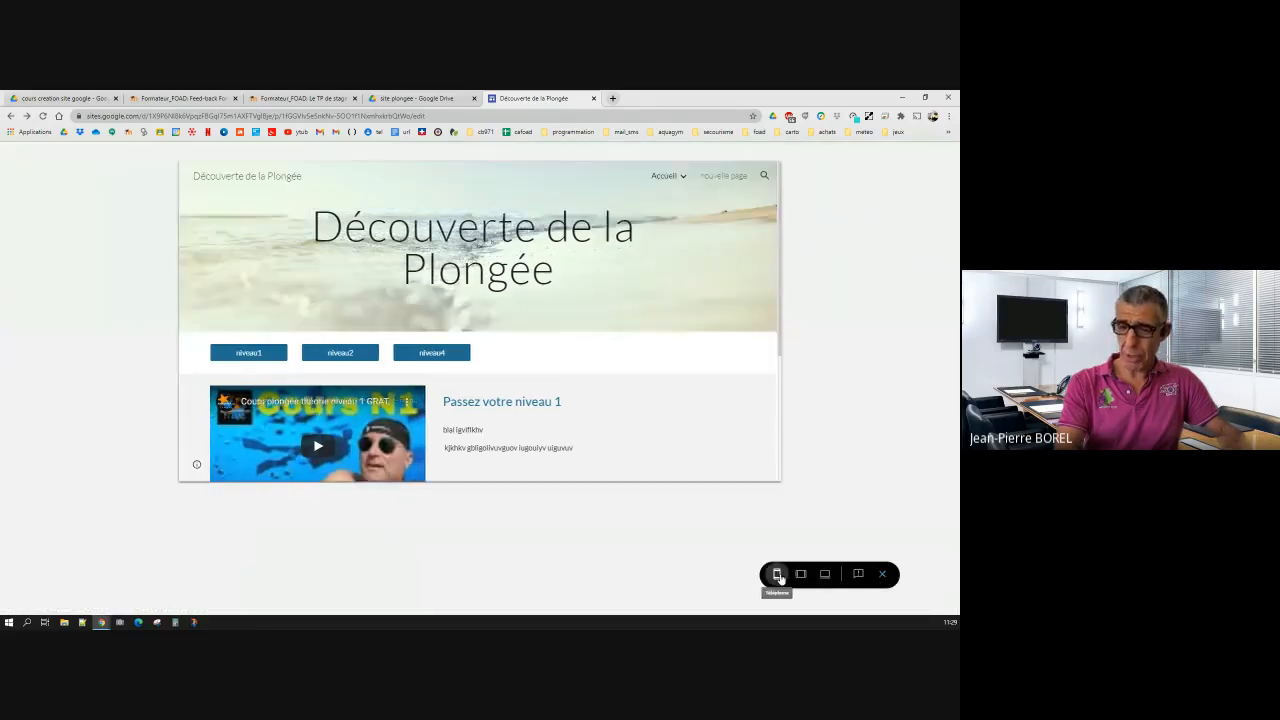
left_click(452, 328)
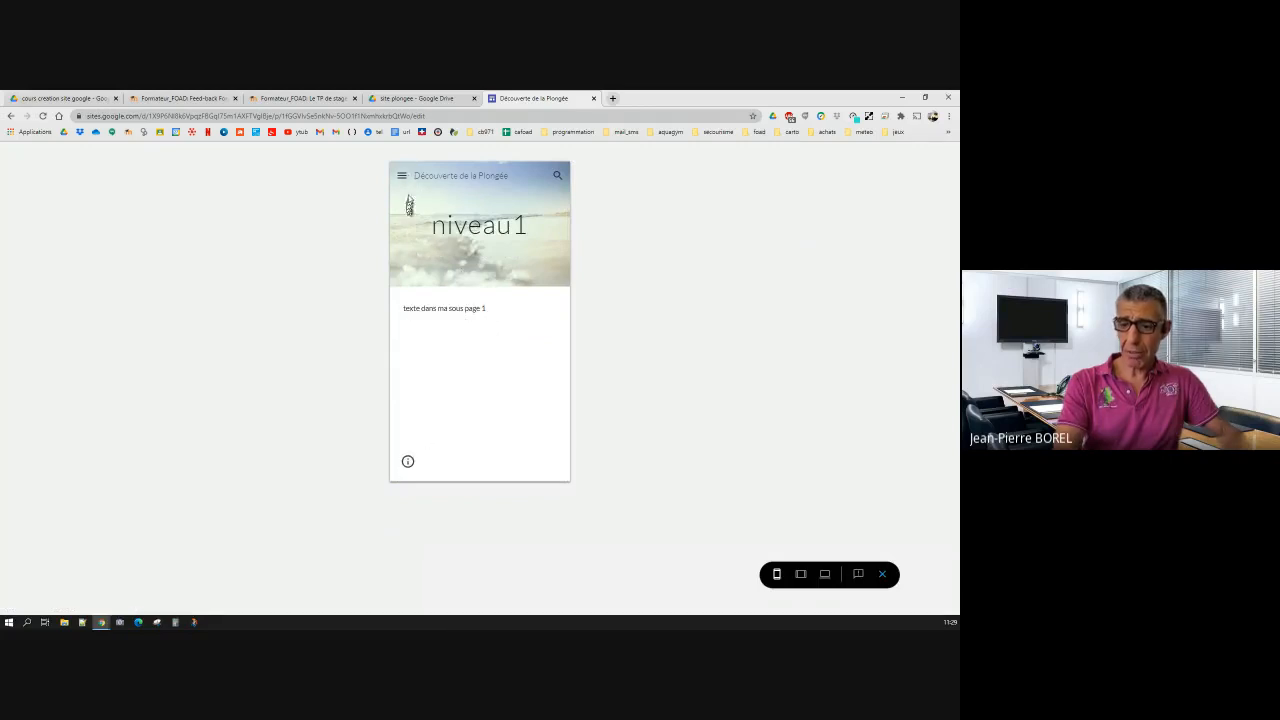
left_click(402, 176)
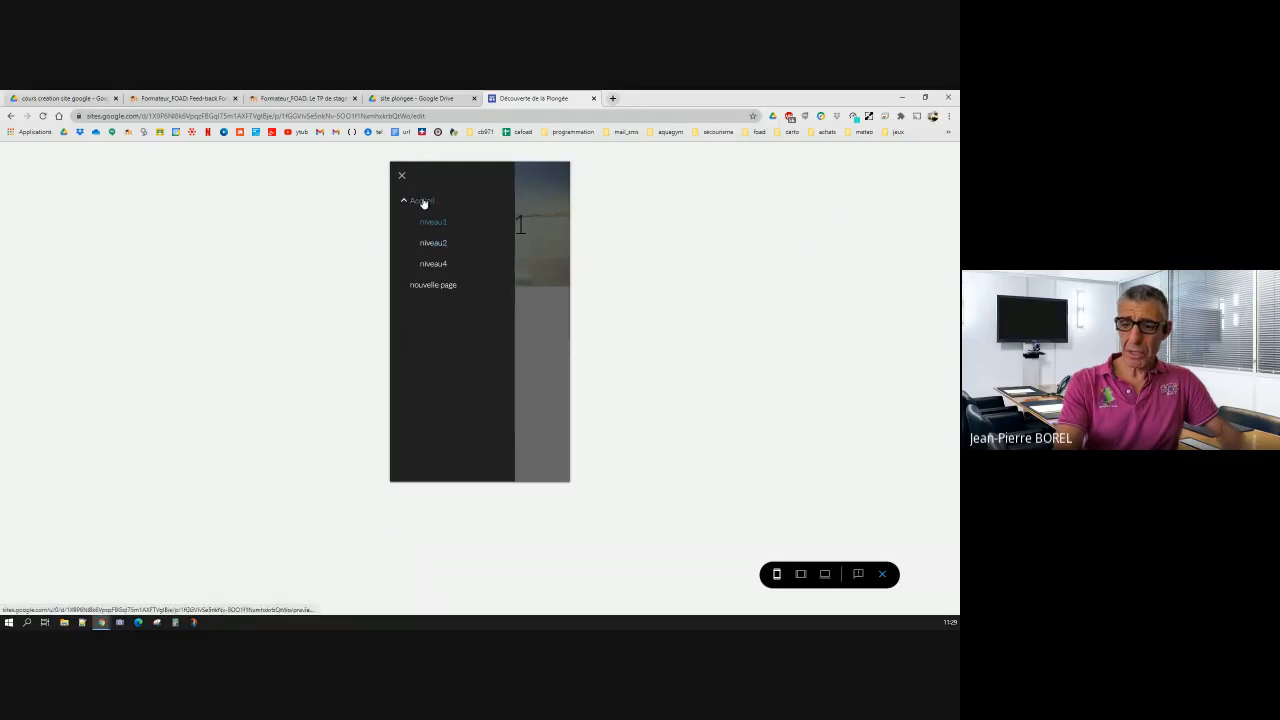
left_click(422, 202)
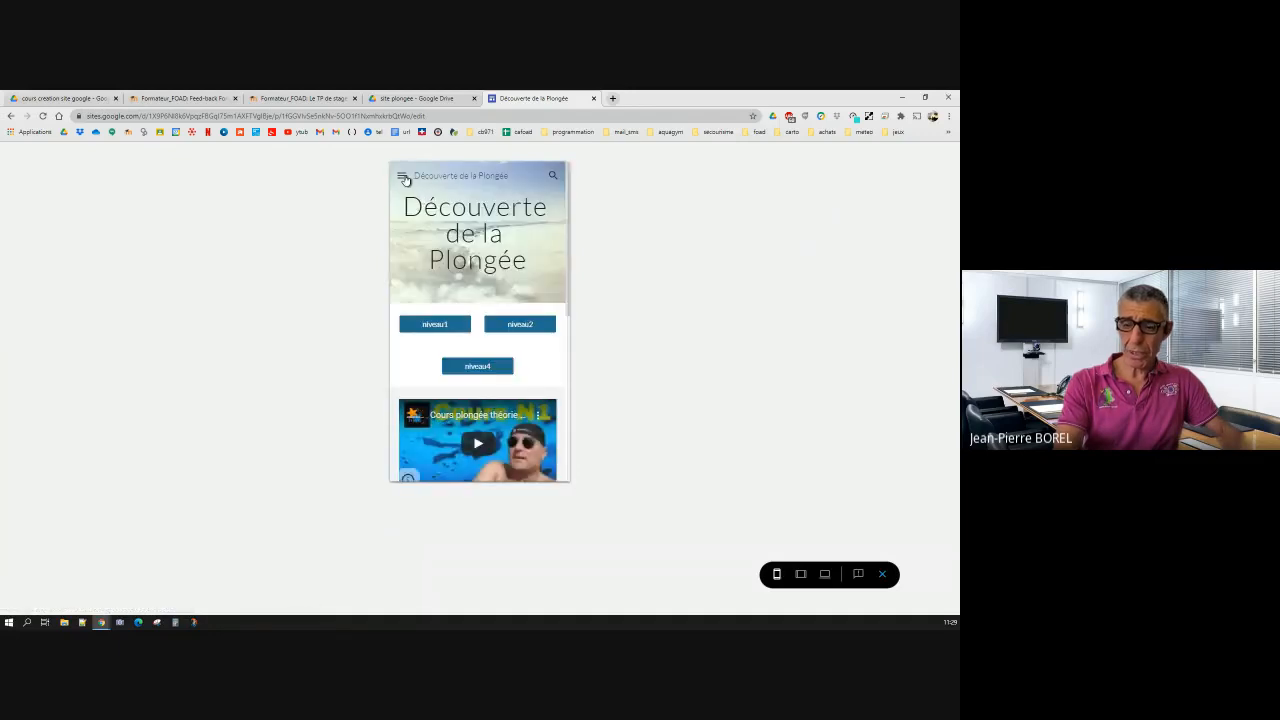
left_click(402, 177)
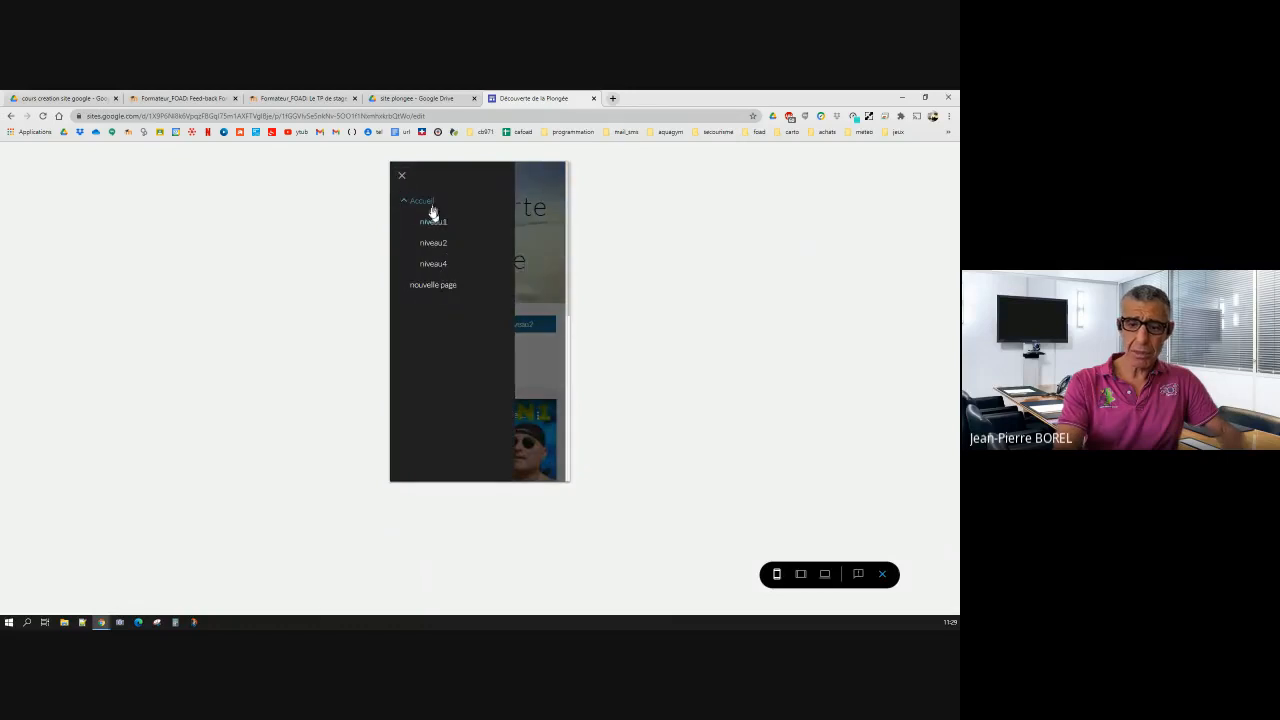
left_click(434, 263)
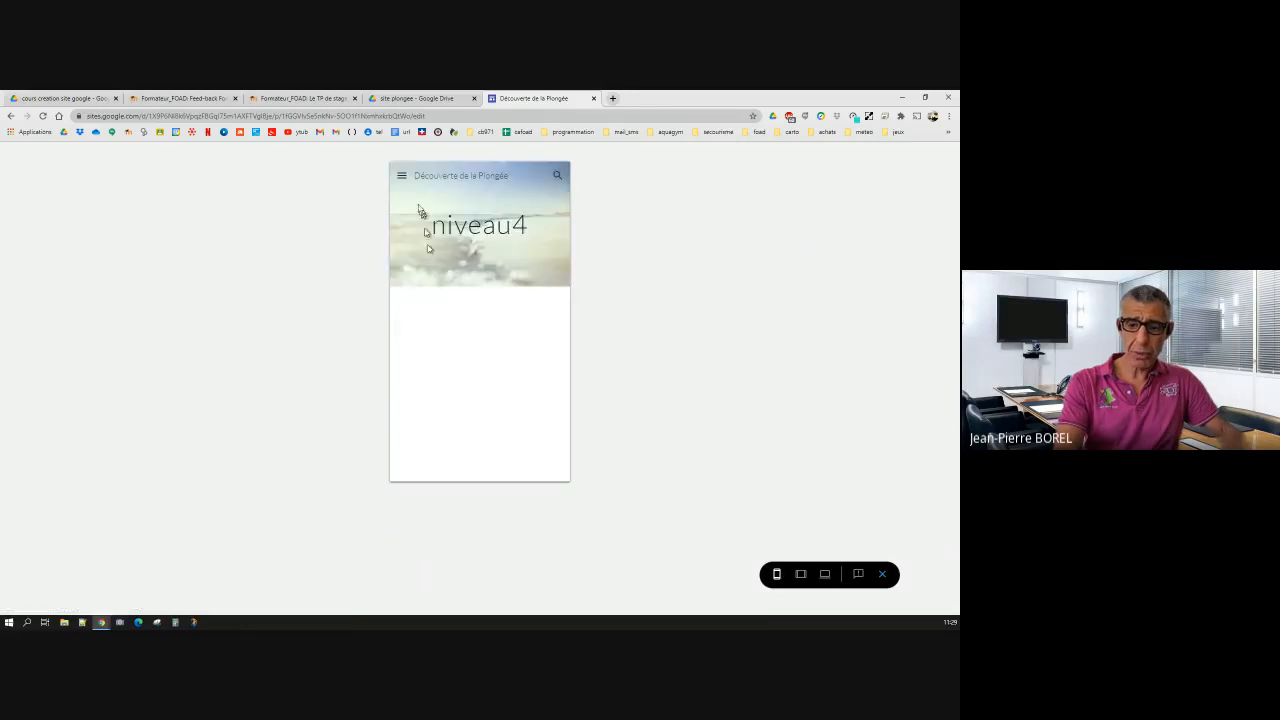
left_click(405, 176)
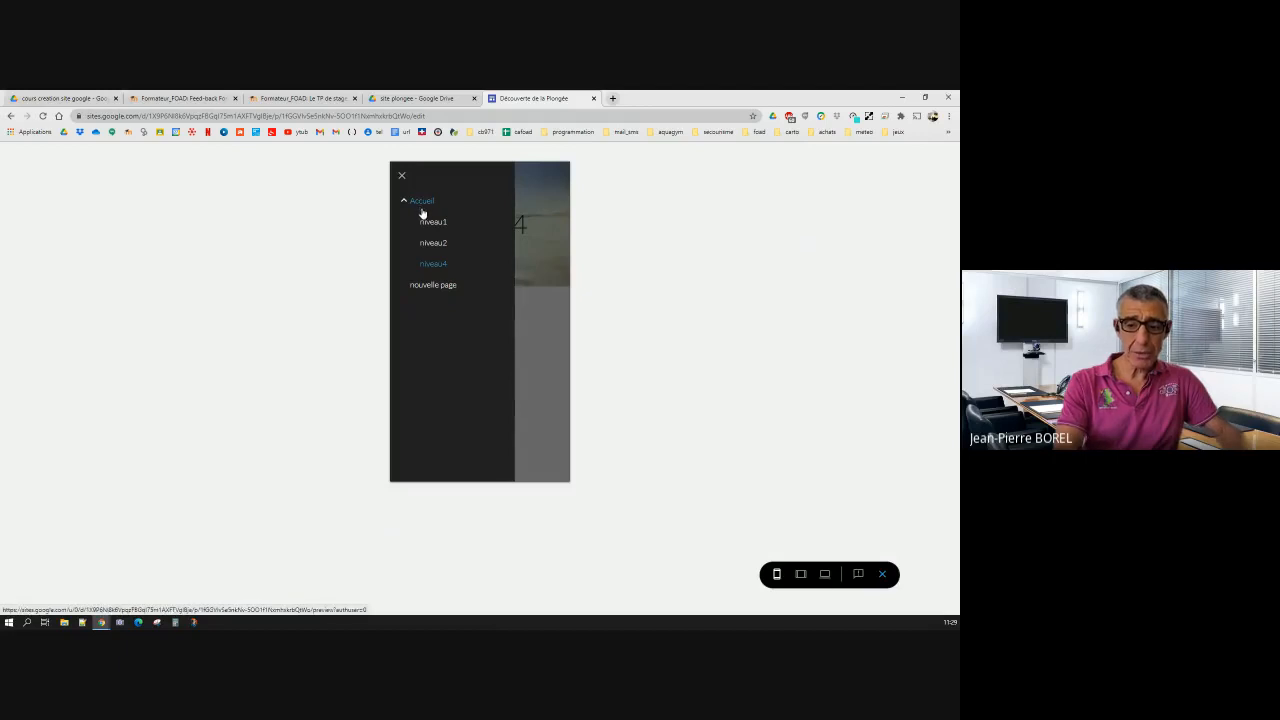
left_click(421, 201)
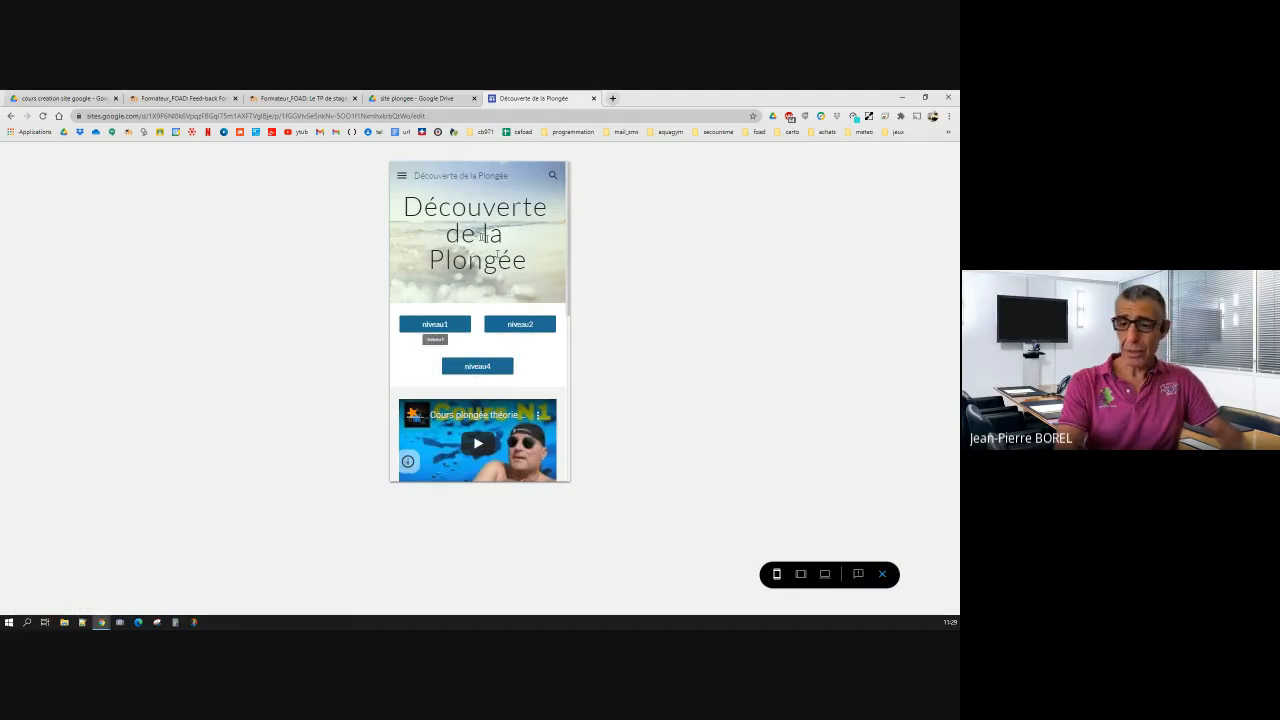
Step: Compare the Accueil page in the tablet, phone and large-screen previews, and return to the editor
left_click(800, 574)
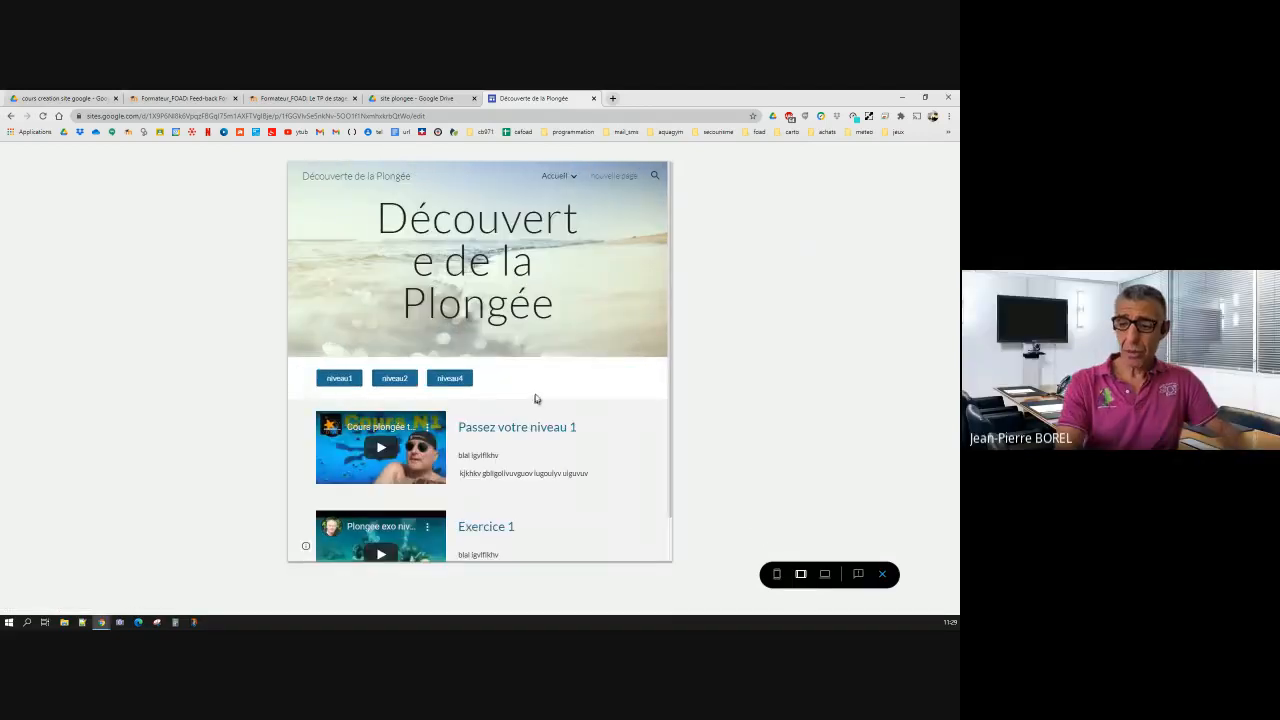
left_click(776, 576)
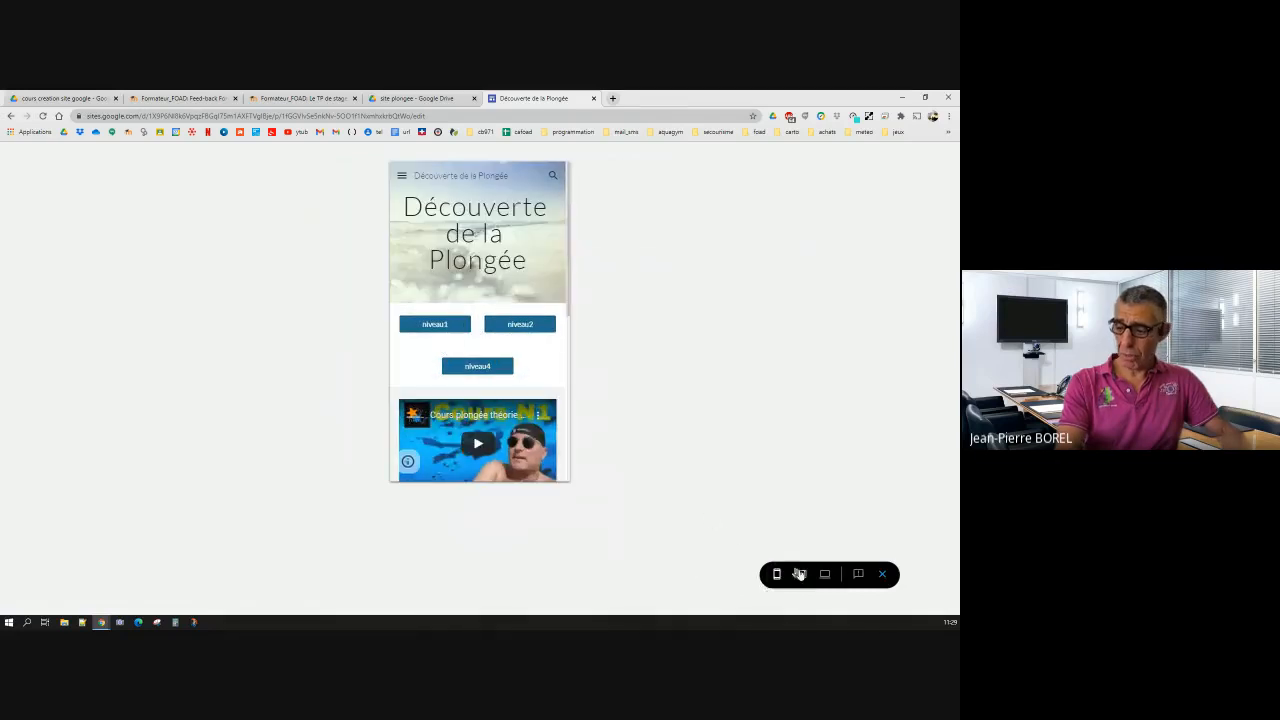
left_click(824, 574)
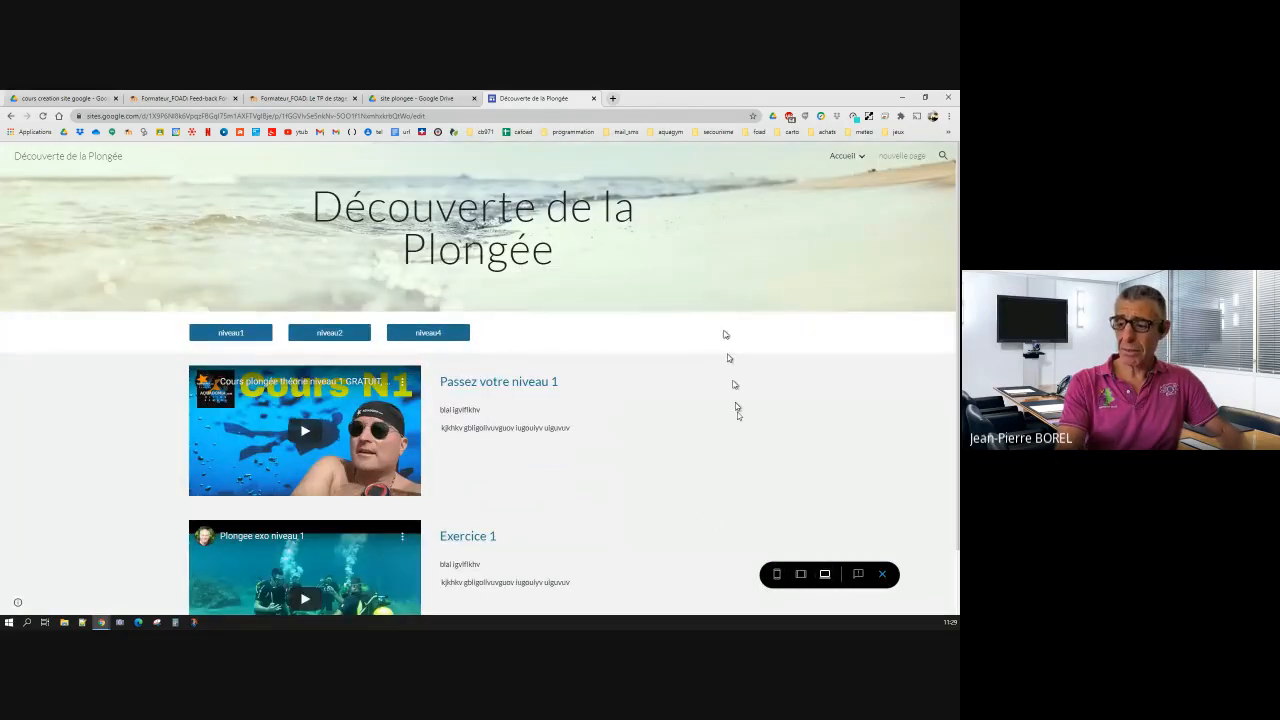
left_click(882, 574)
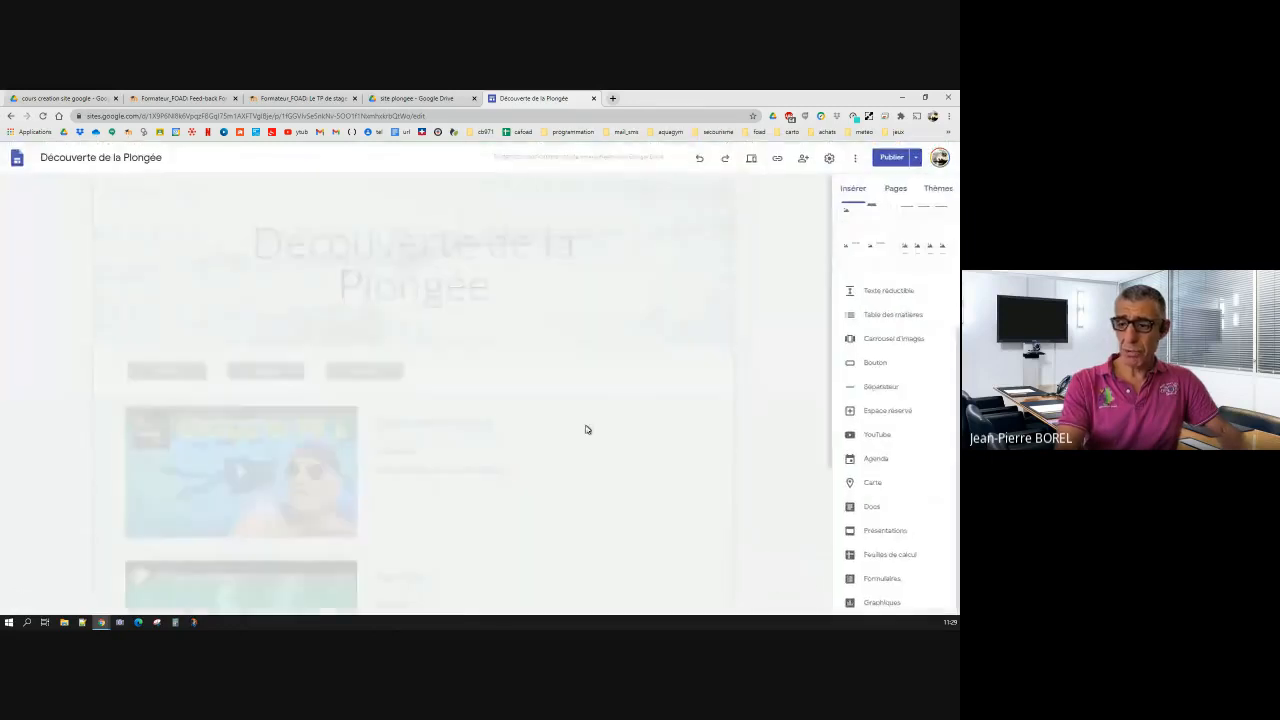
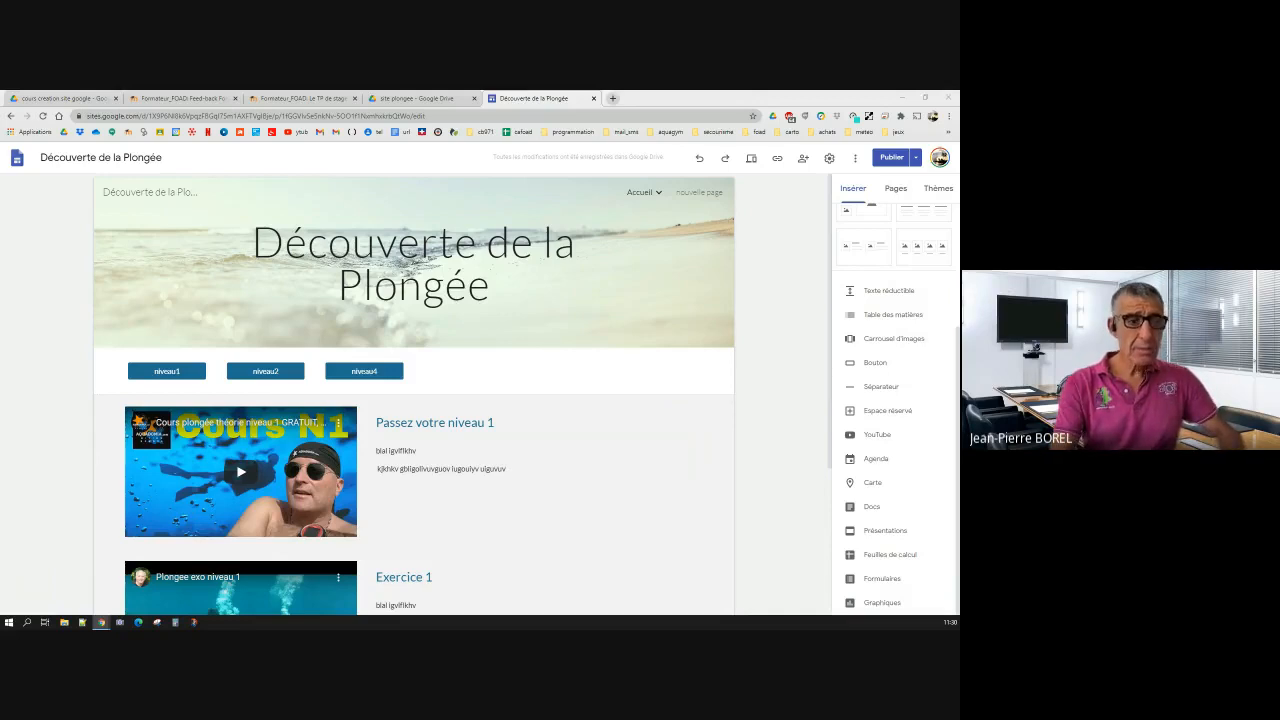
left_click_drag(0, 150, 526, 91)
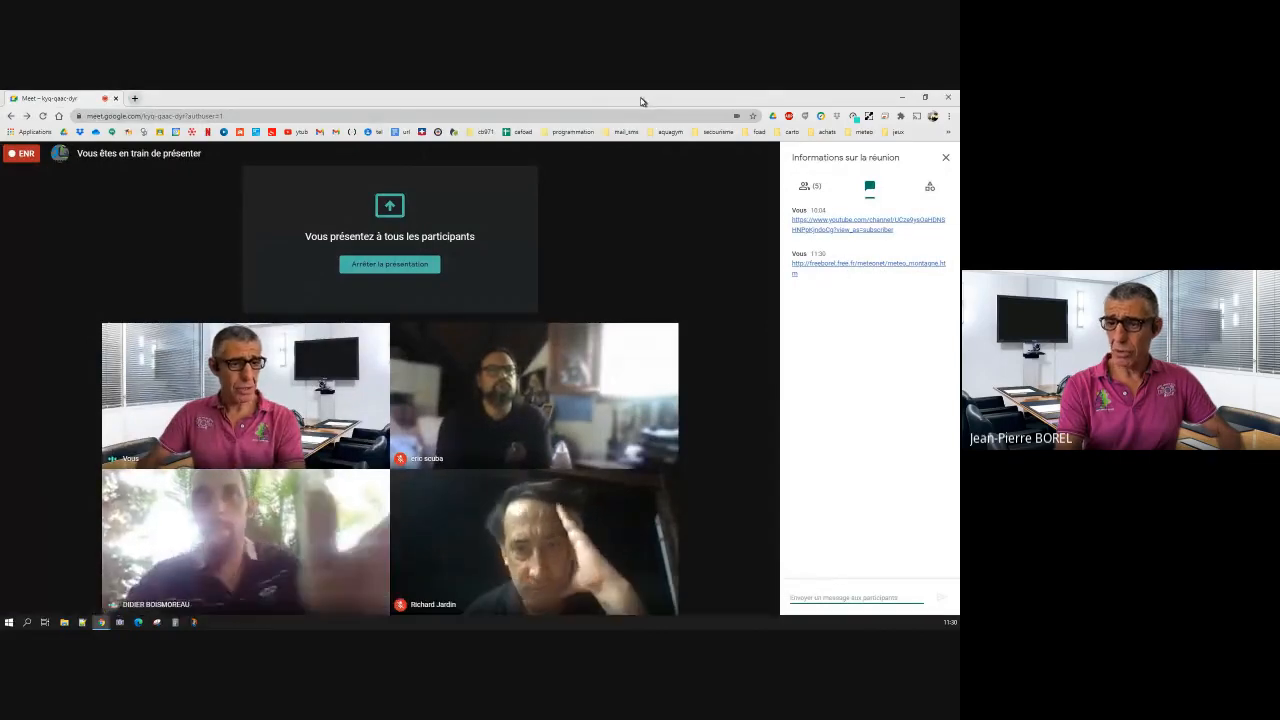
left_click_drag(643, 100, 0, 120)
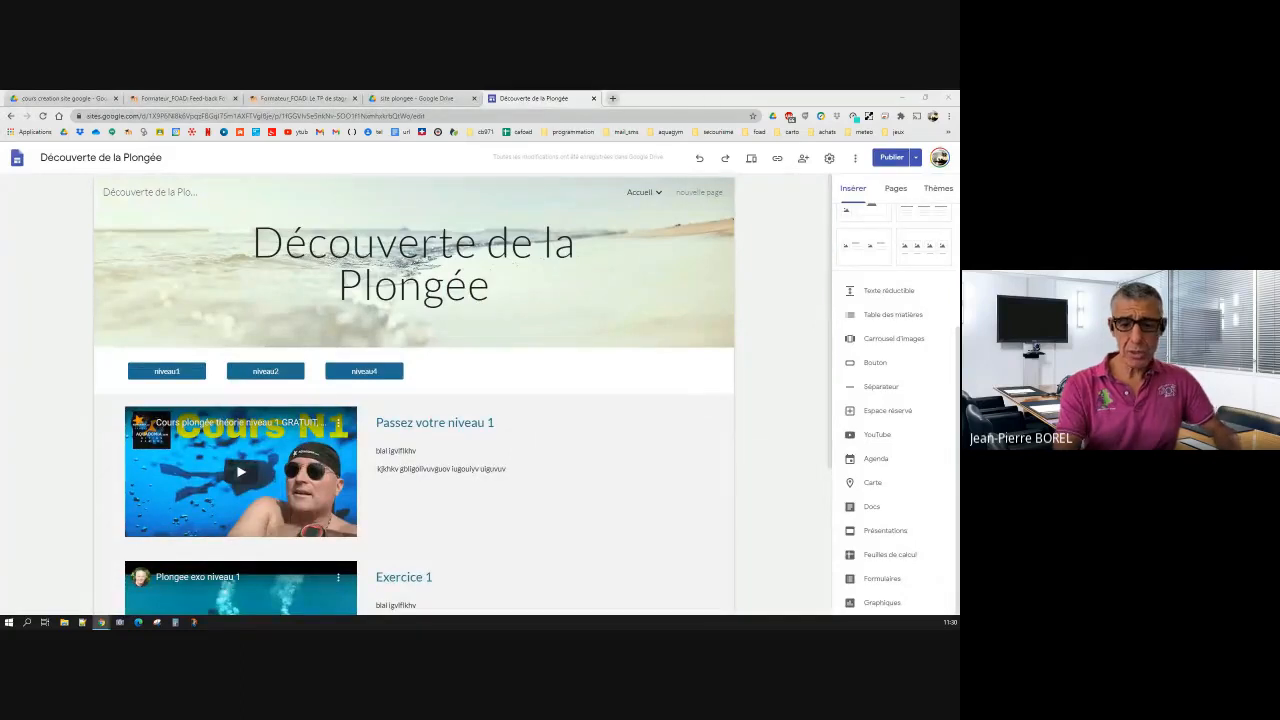
Step: Insert a button named "Site météo" below the videos on Accueil, linked to the external meteonet/meteo_montagne.htm web page
scroll(472, 394, "down", 2)
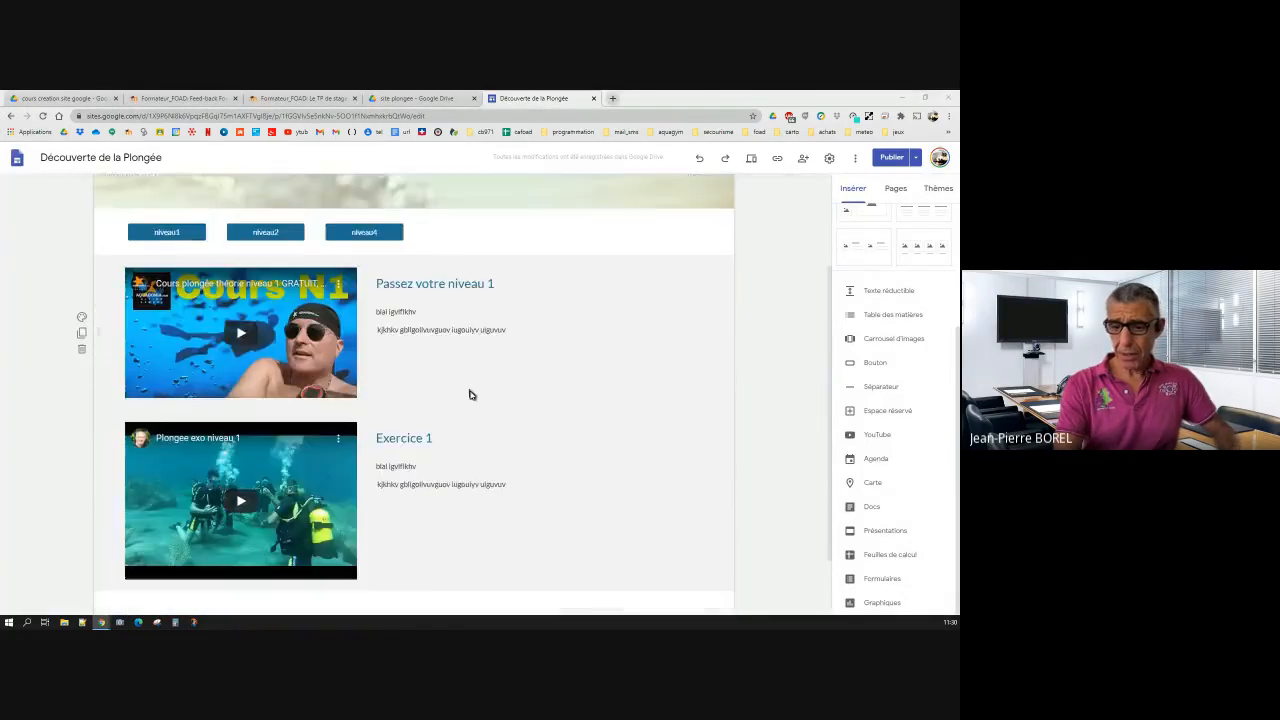
scroll(470, 394, "down", 1)
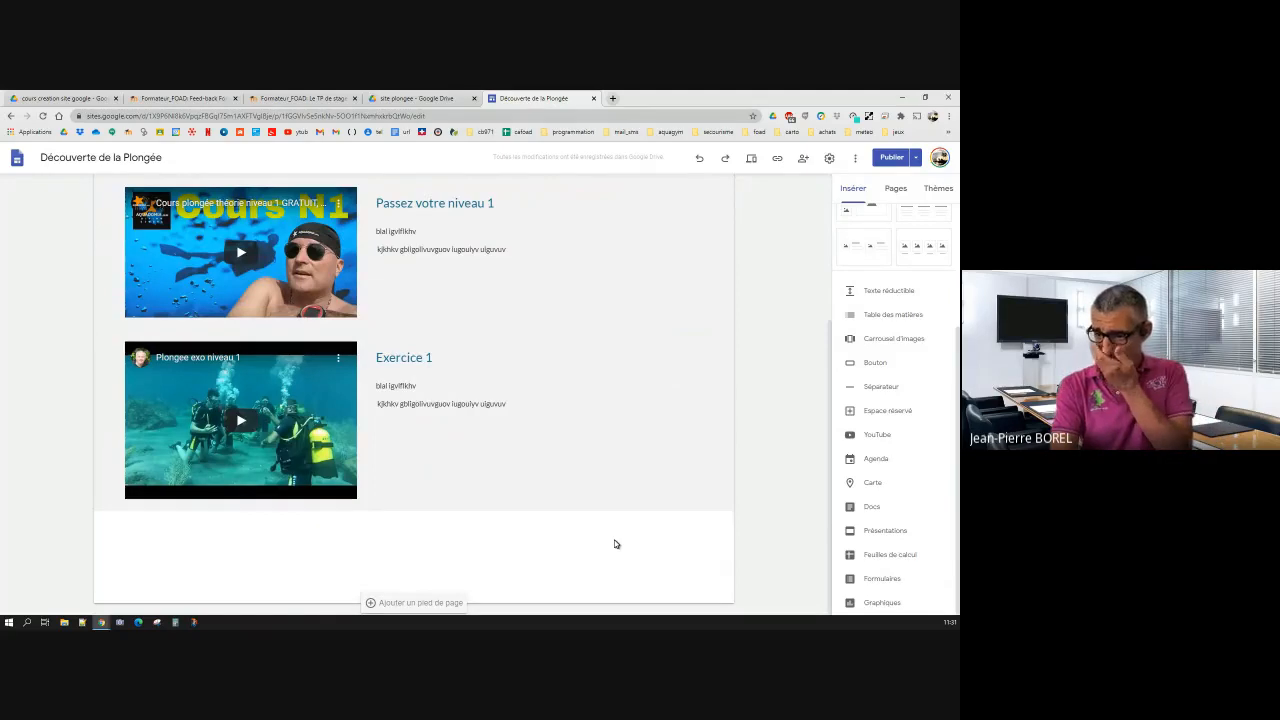
left_click(870, 363)
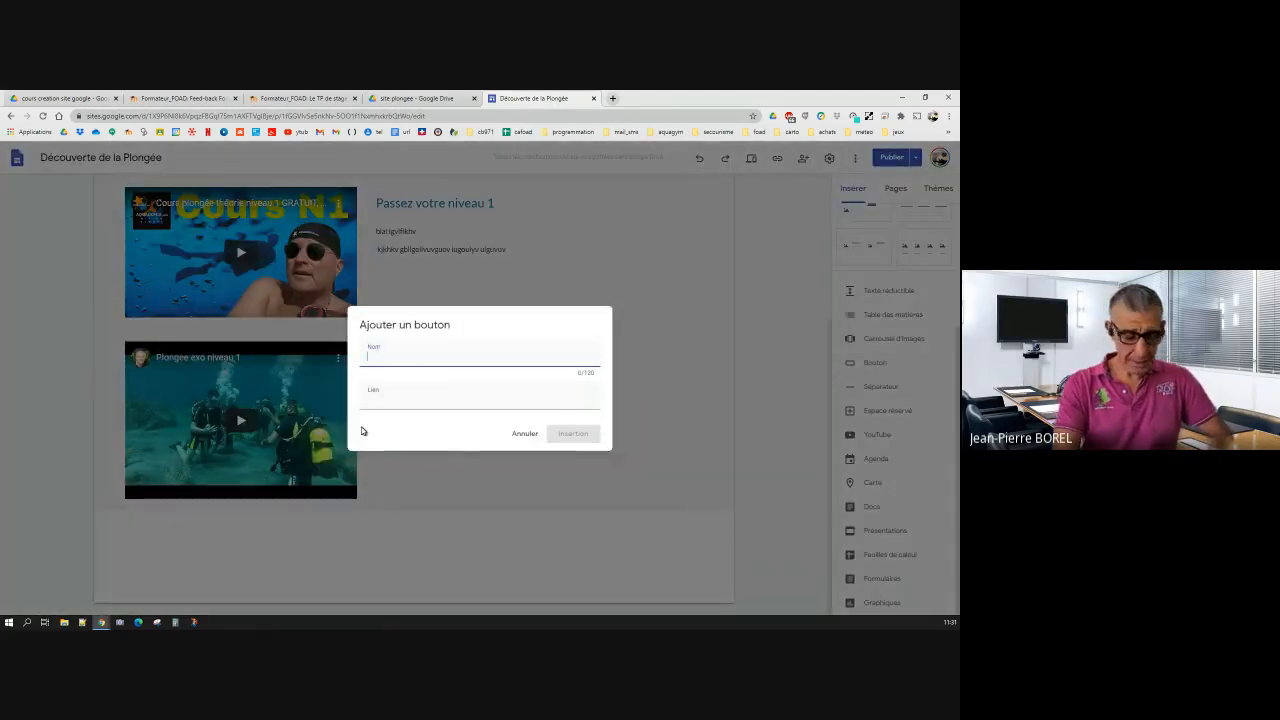
type("S")
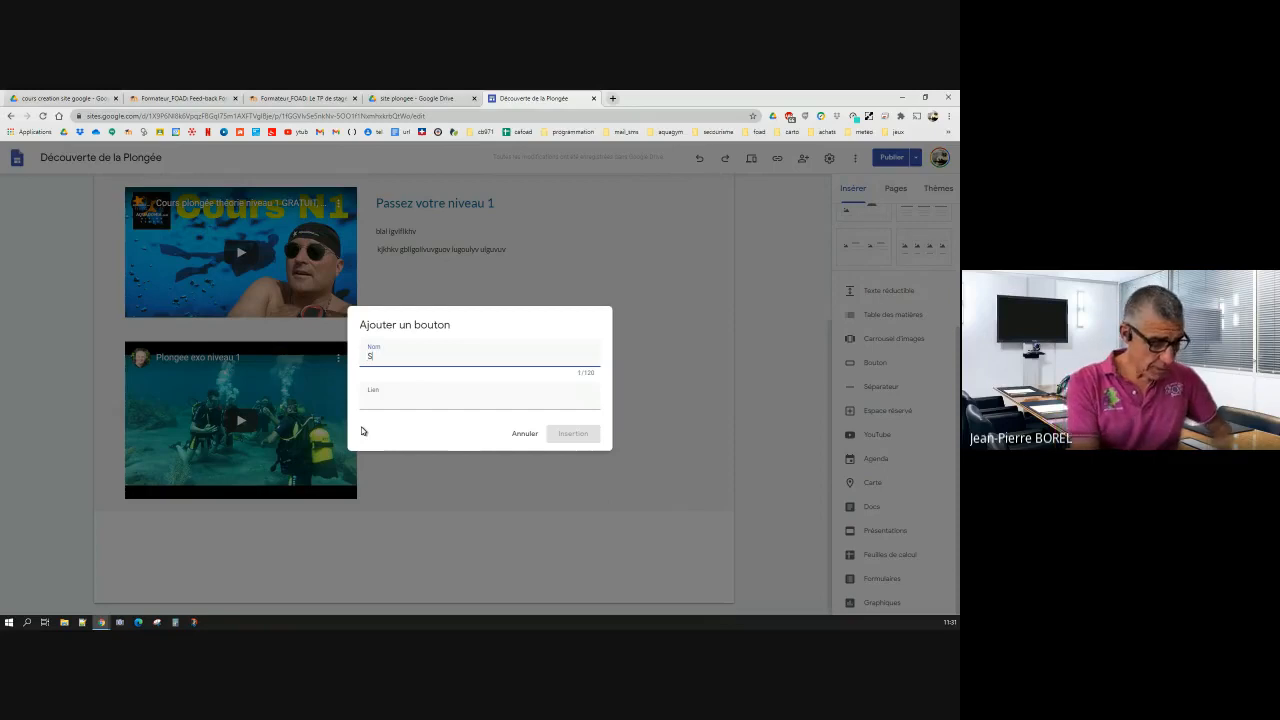
type("ite méto")
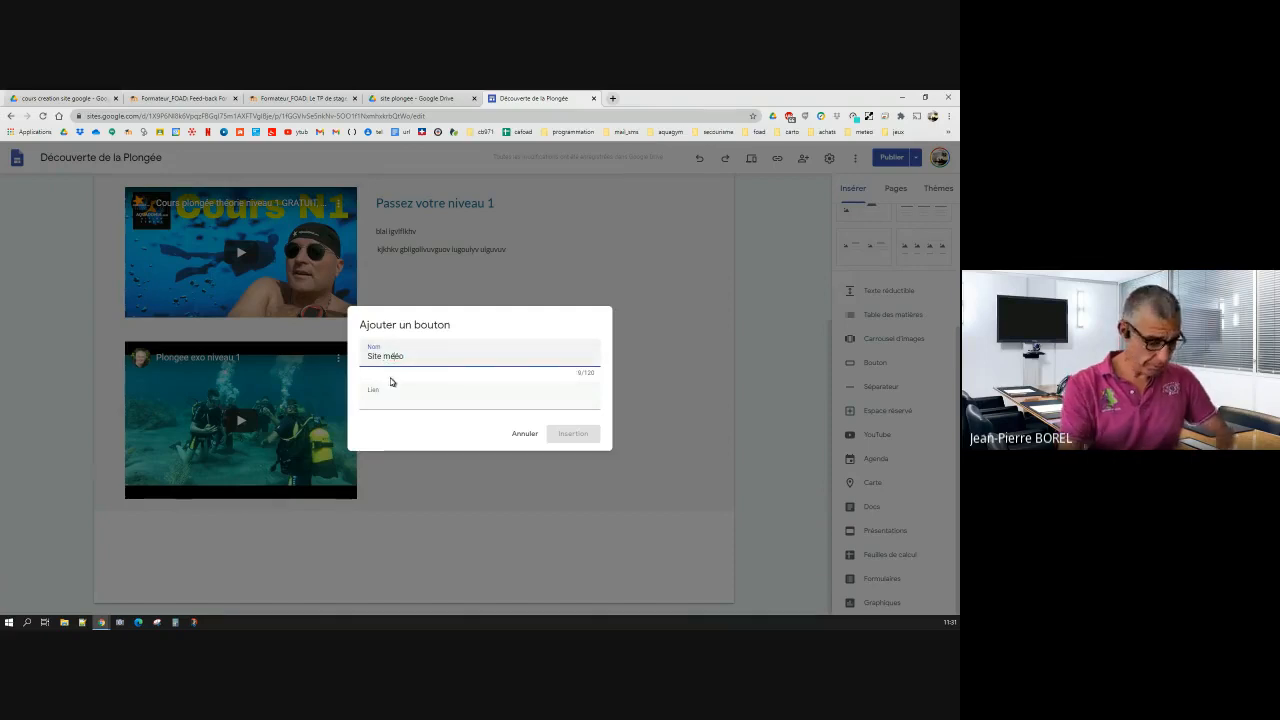
type("t")
left_click(369, 404)
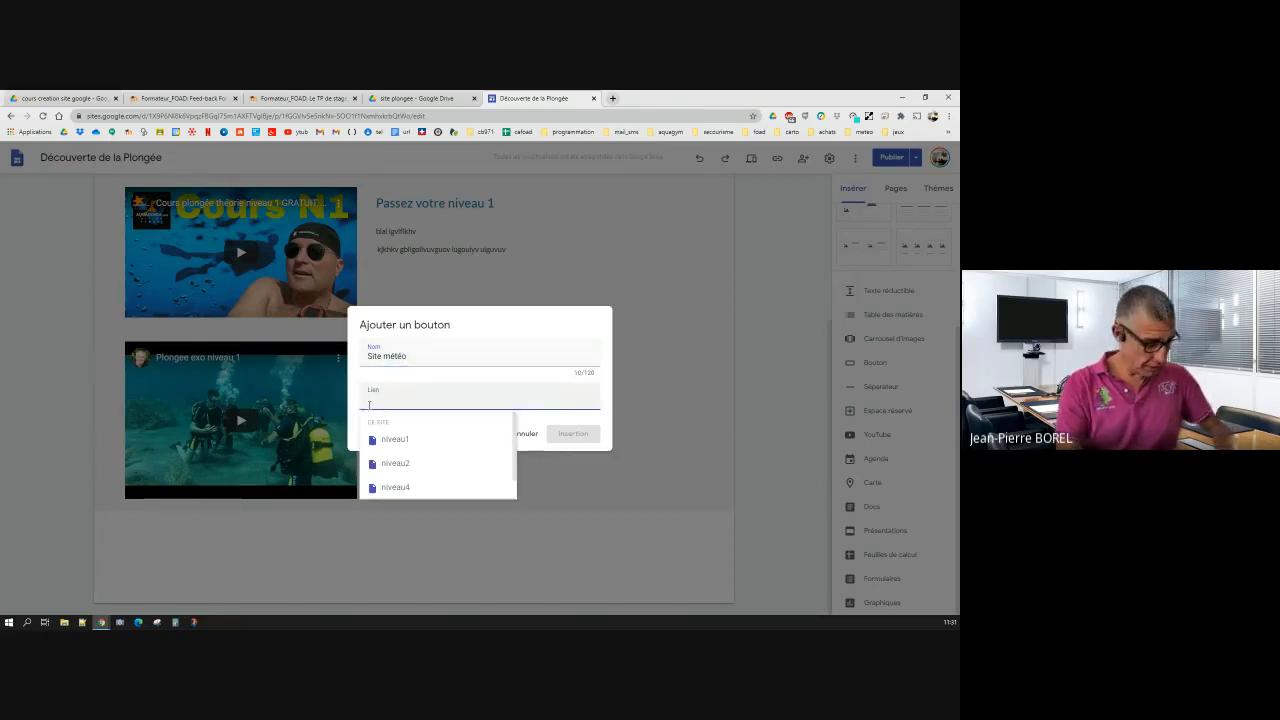
type("http://freeborel.free.fr/meteonet/meteo_montagne.htm")
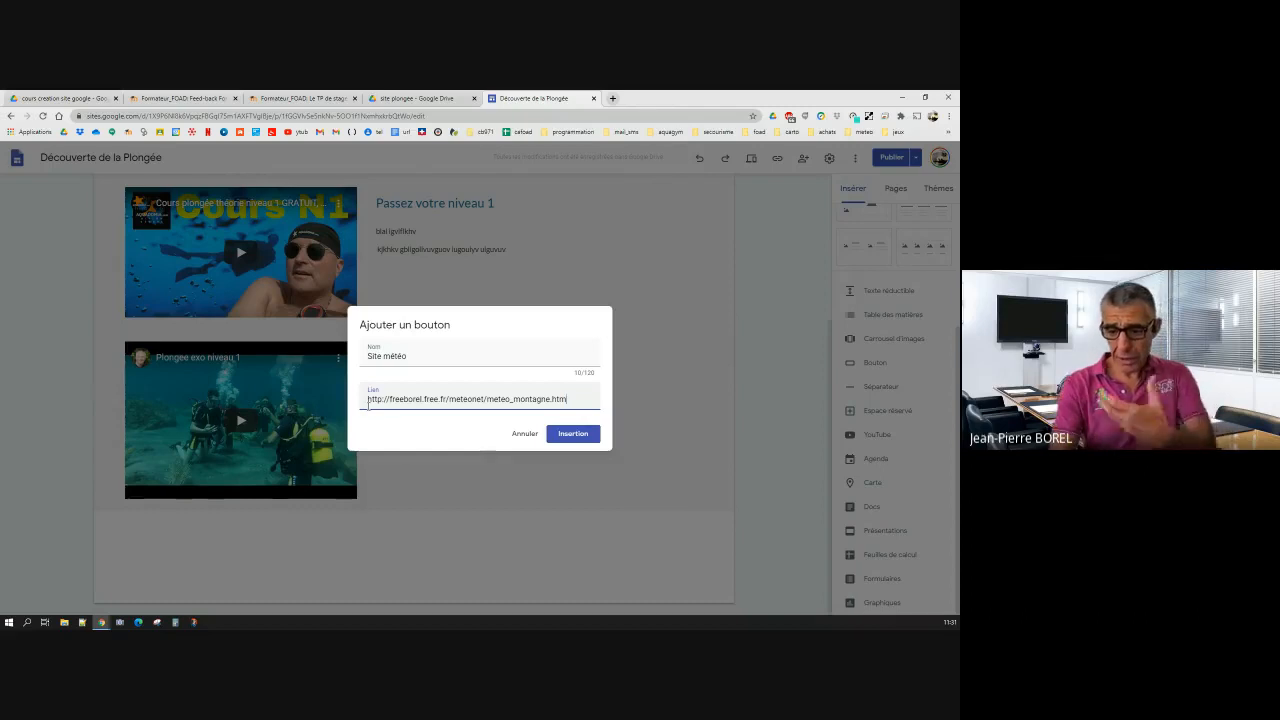
left_click(566, 437)
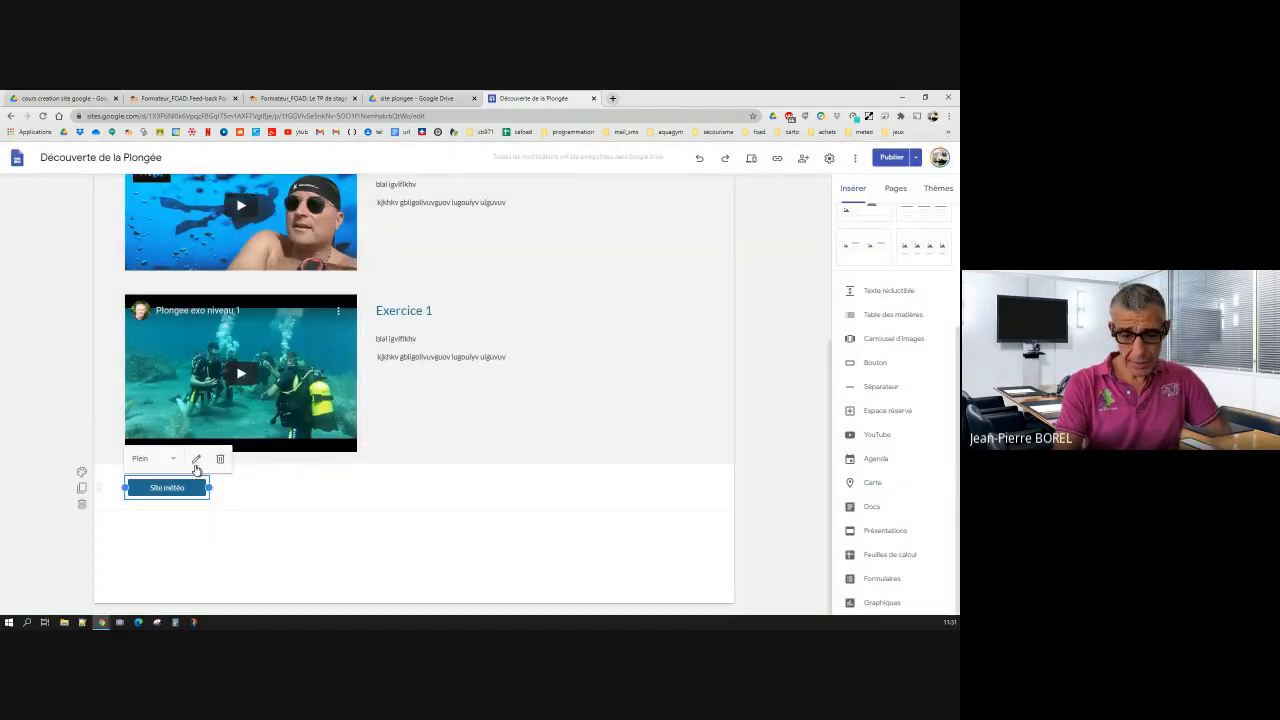
Step: Check the Site météo button's name and link, and move the button into the top row beside niveau4
left_click(196, 460)
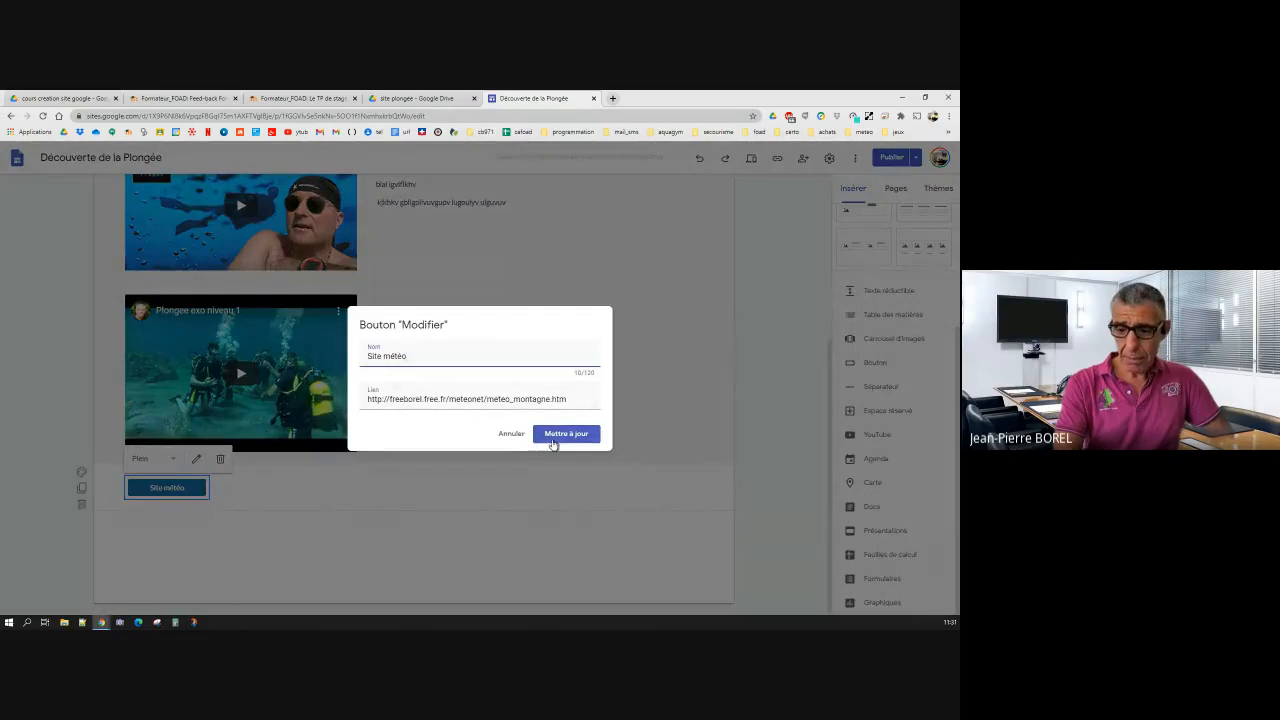
left_click(555, 436)
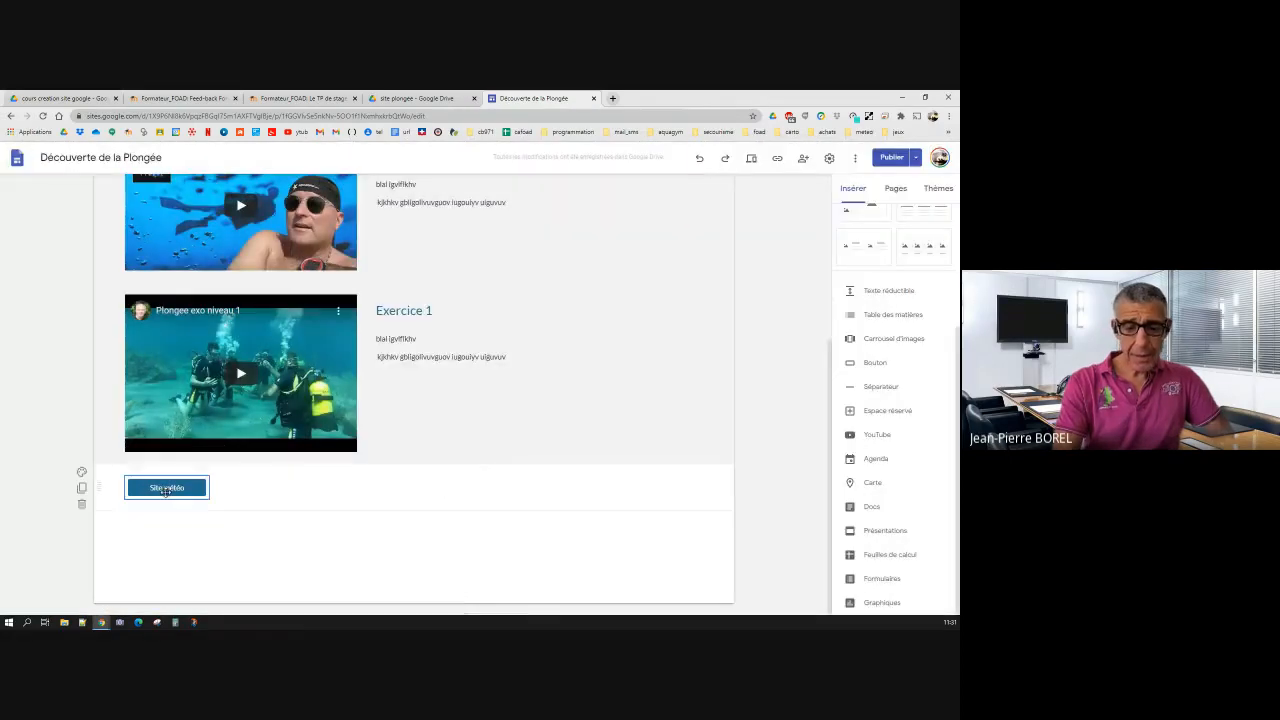
left_click_drag(166, 490, 440, 370)
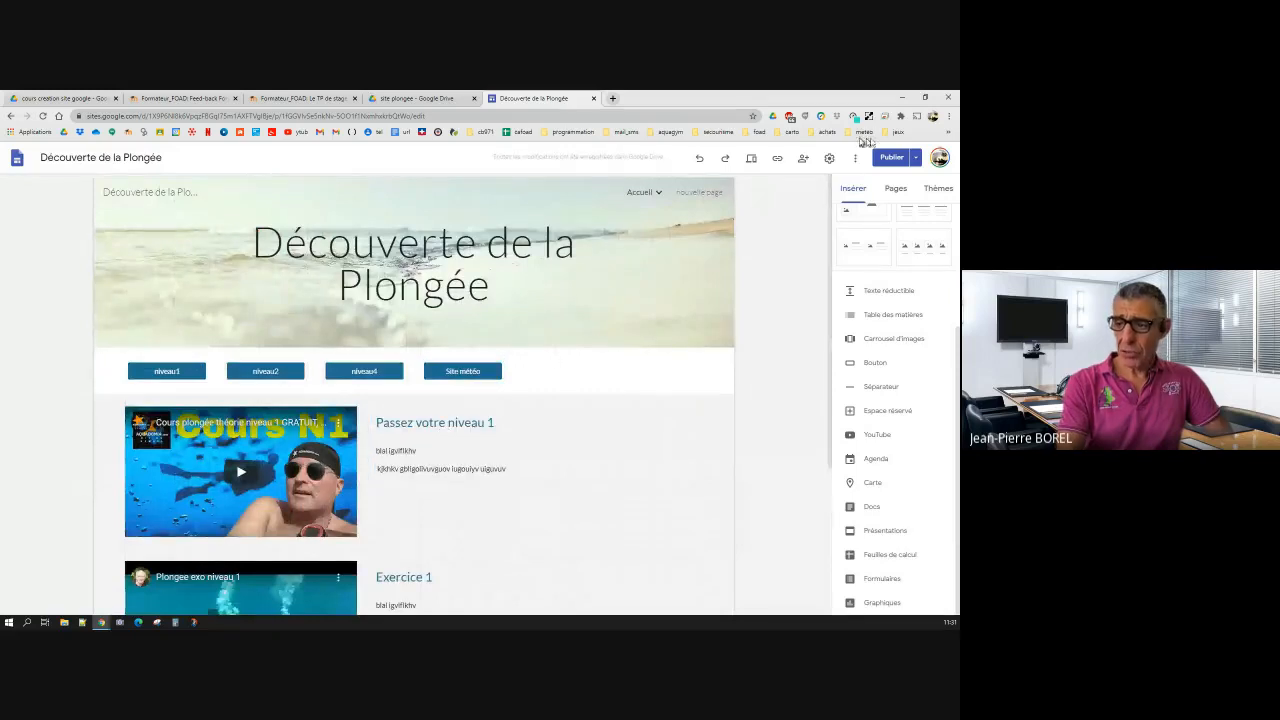
Step: Compare the draft containing the Site météo button with the published version and publish the site again
left_click(884, 158)
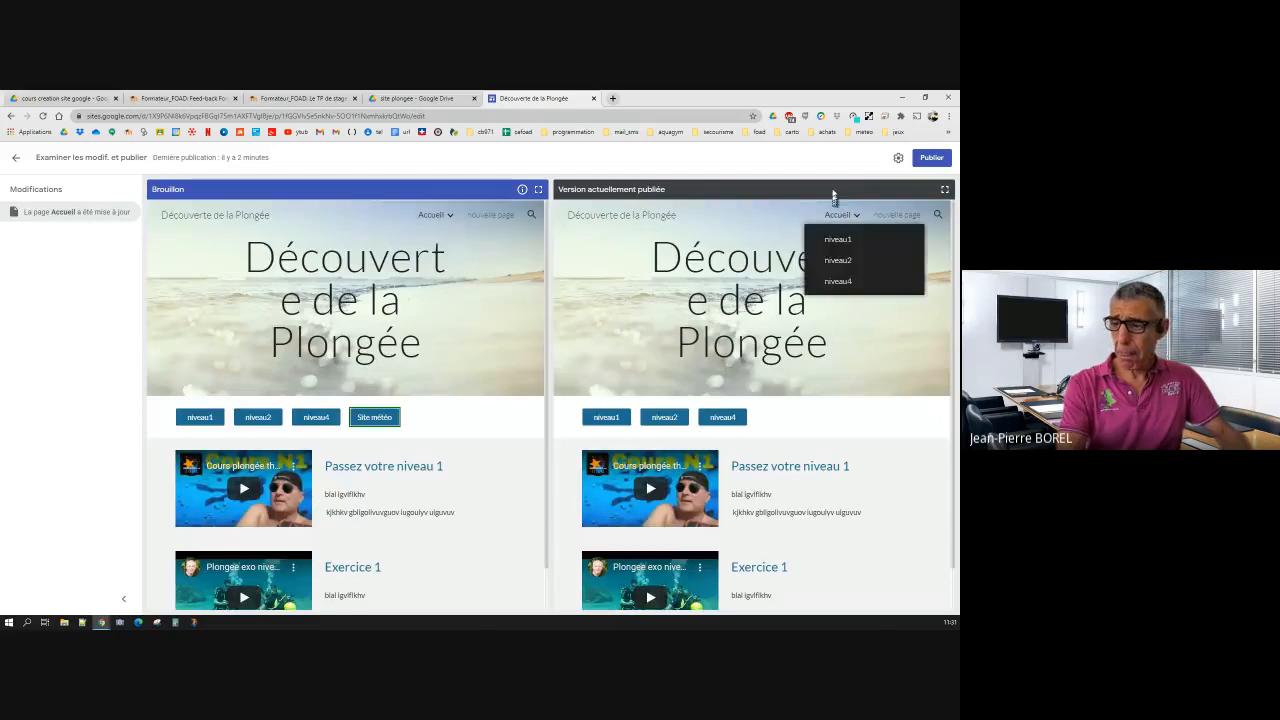
left_click(930, 158)
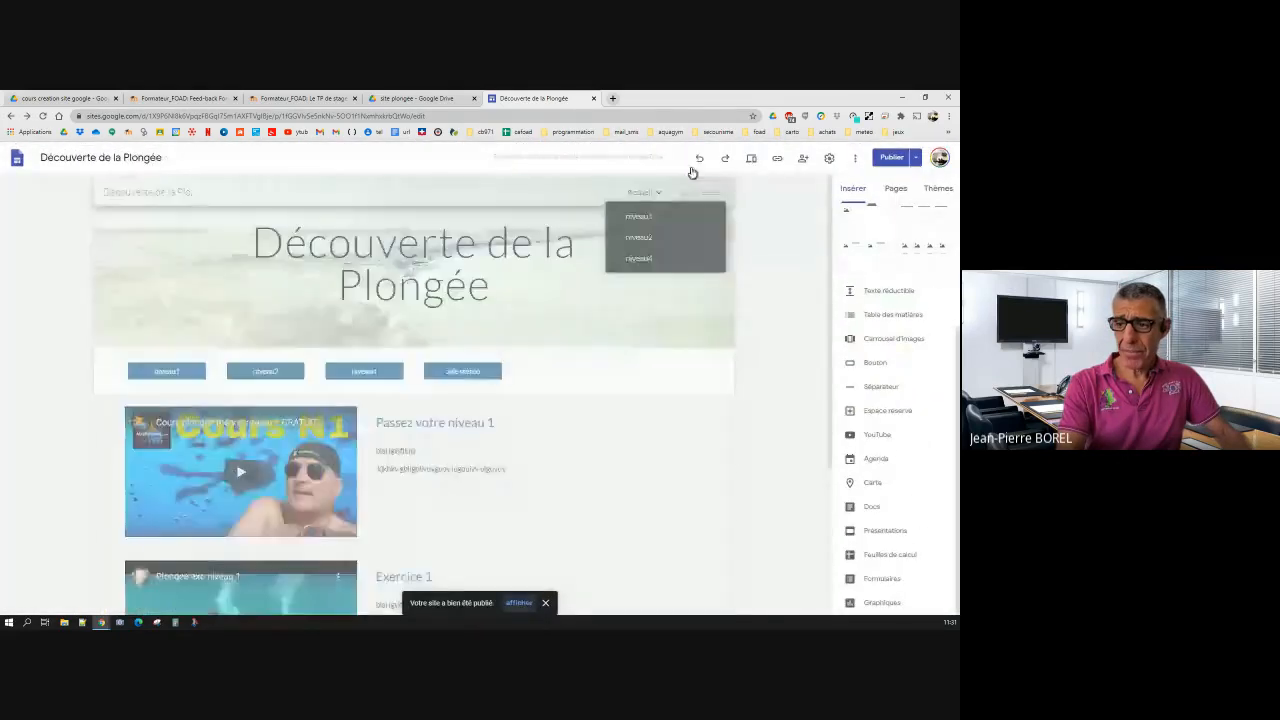
Step: Preview the site, test the Site météo button's external link, and return to the preview to look over Accueil
left_click(752, 160)
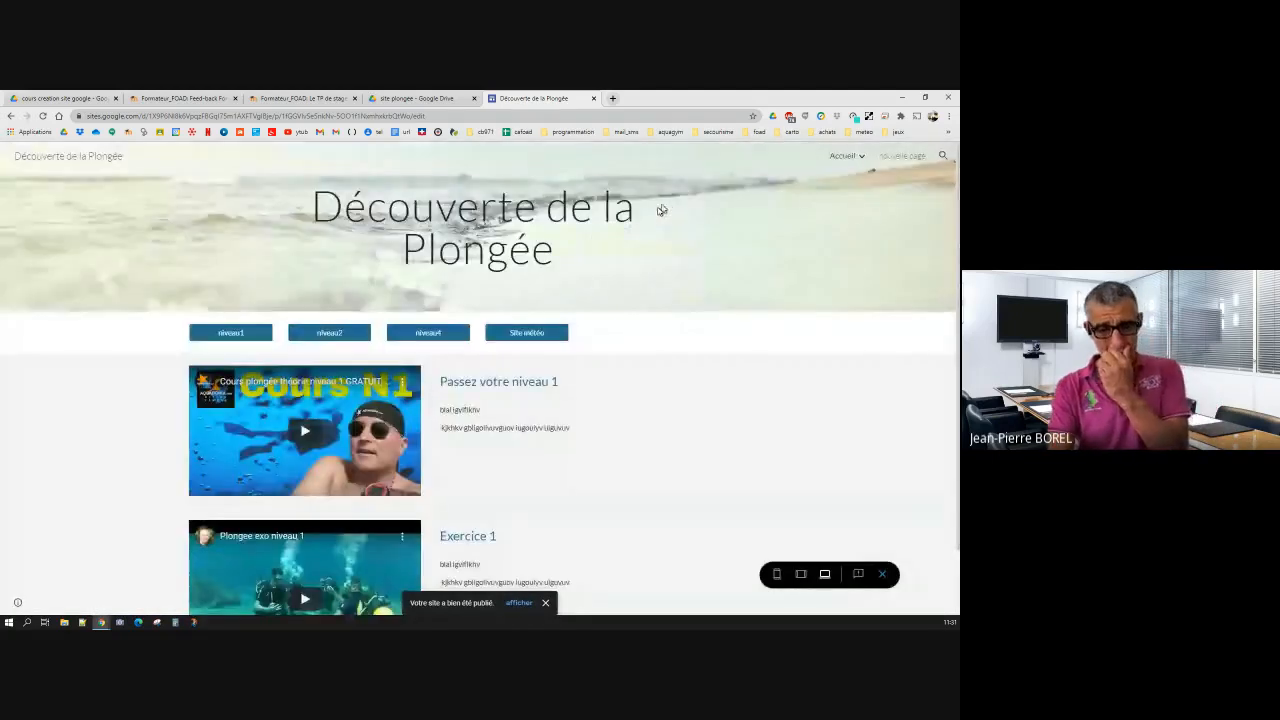
left_click(528, 333)
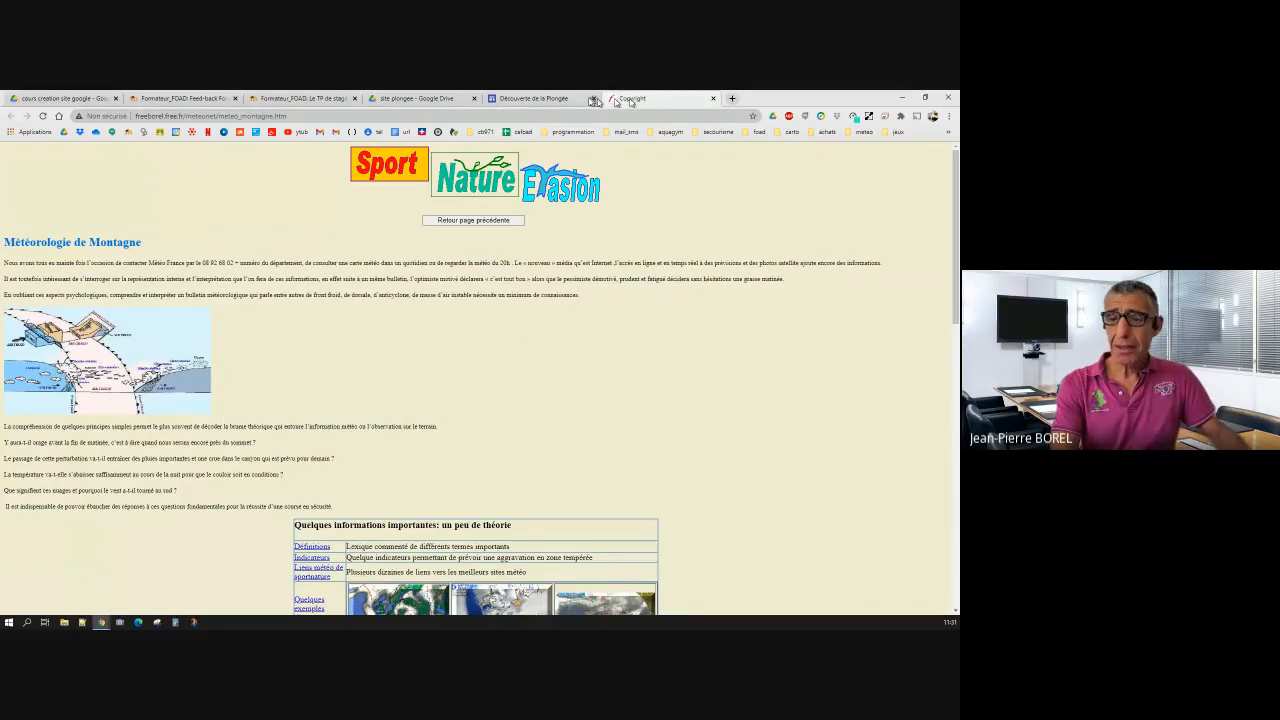
left_click(545, 98)
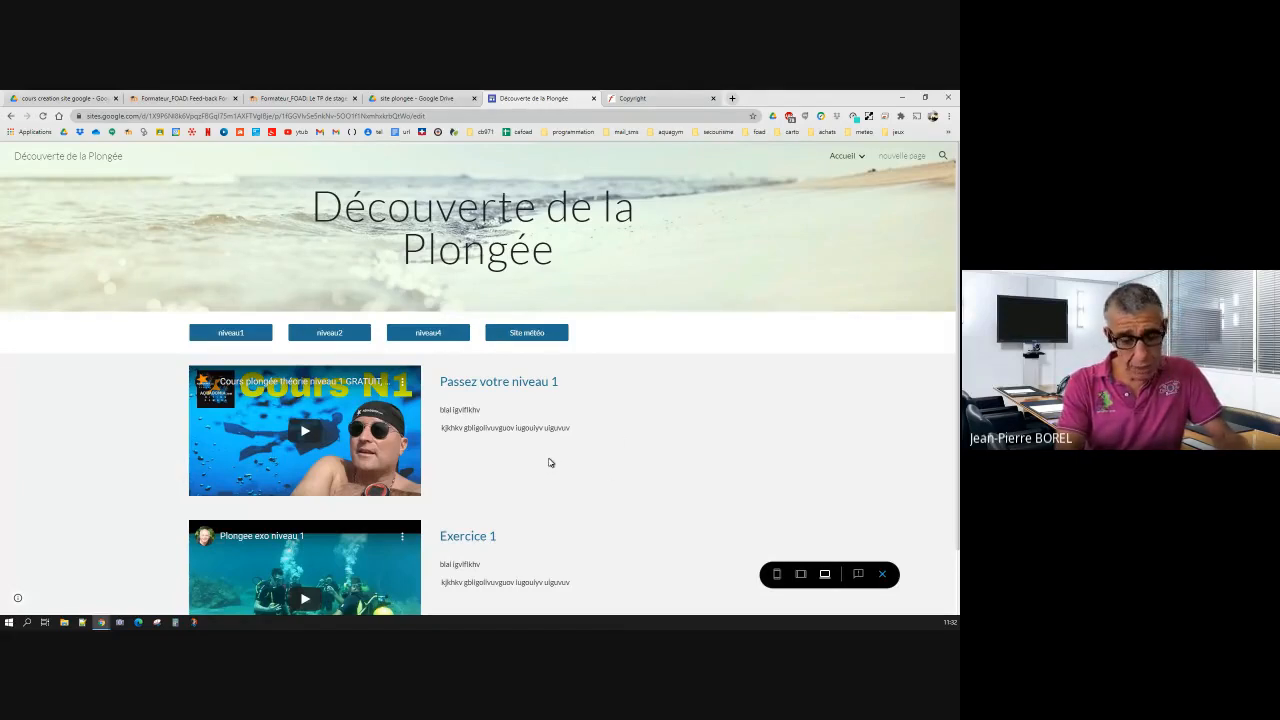
scroll(550, 455, "down", 1)
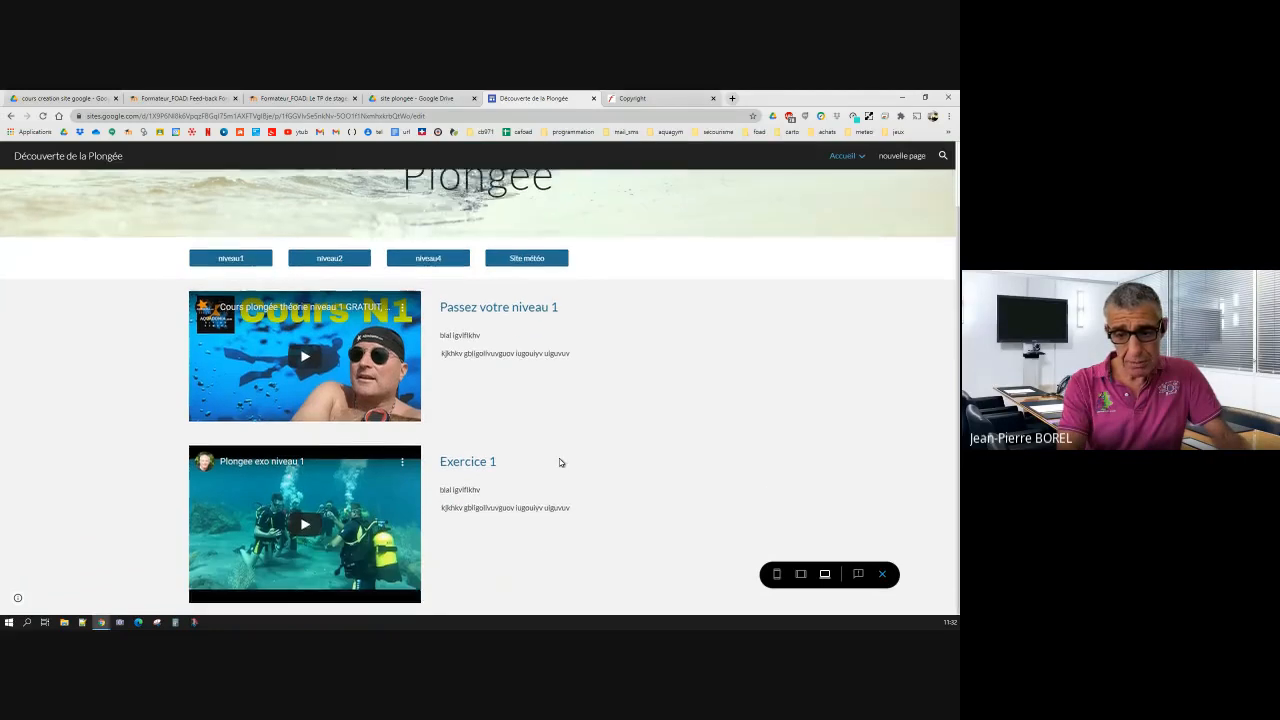
scroll(550, 440, "up", 1)
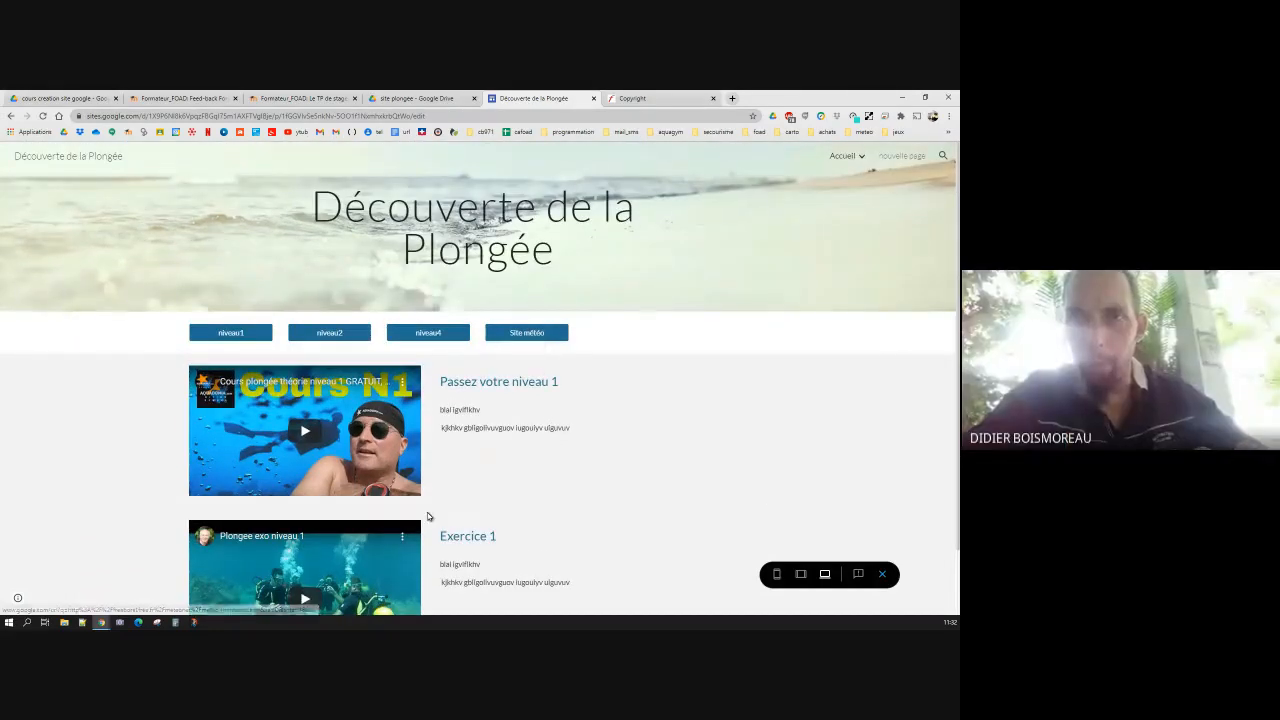
Step: Test the Site météo button's link in the site preview, close the extra page it opens, and return to the site editor
left_click(520, 336)
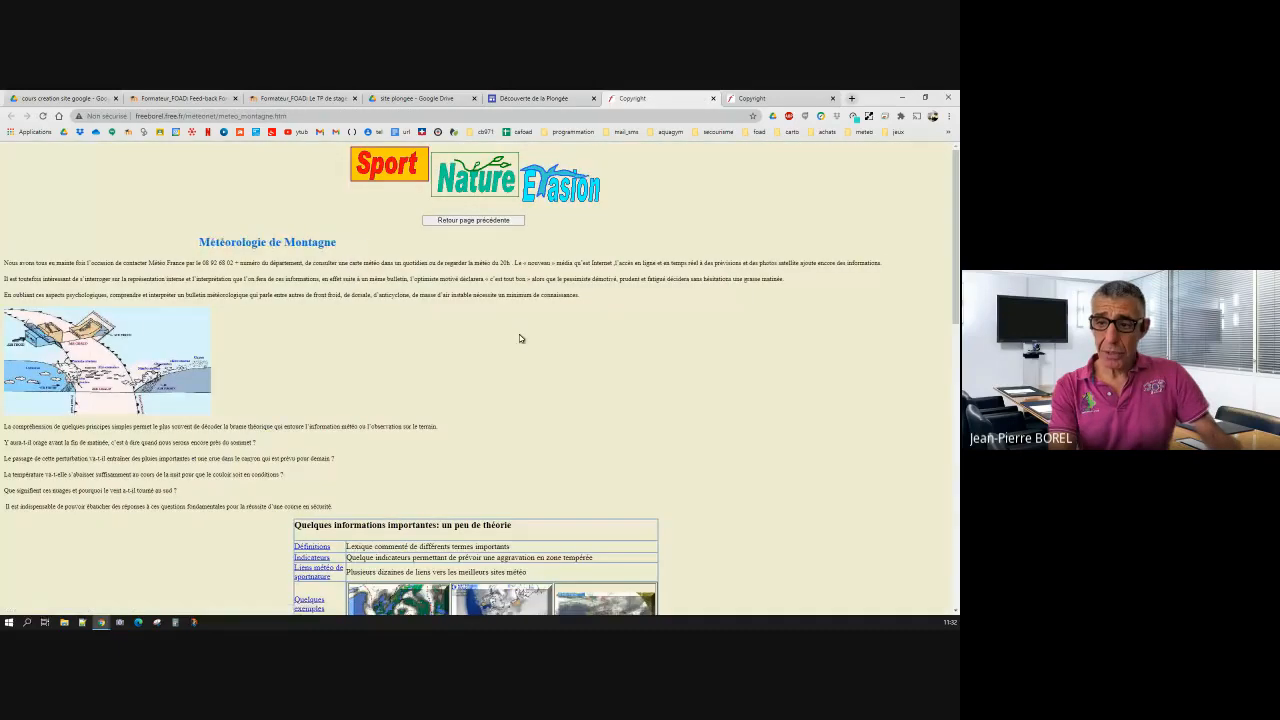
left_click(832, 98)
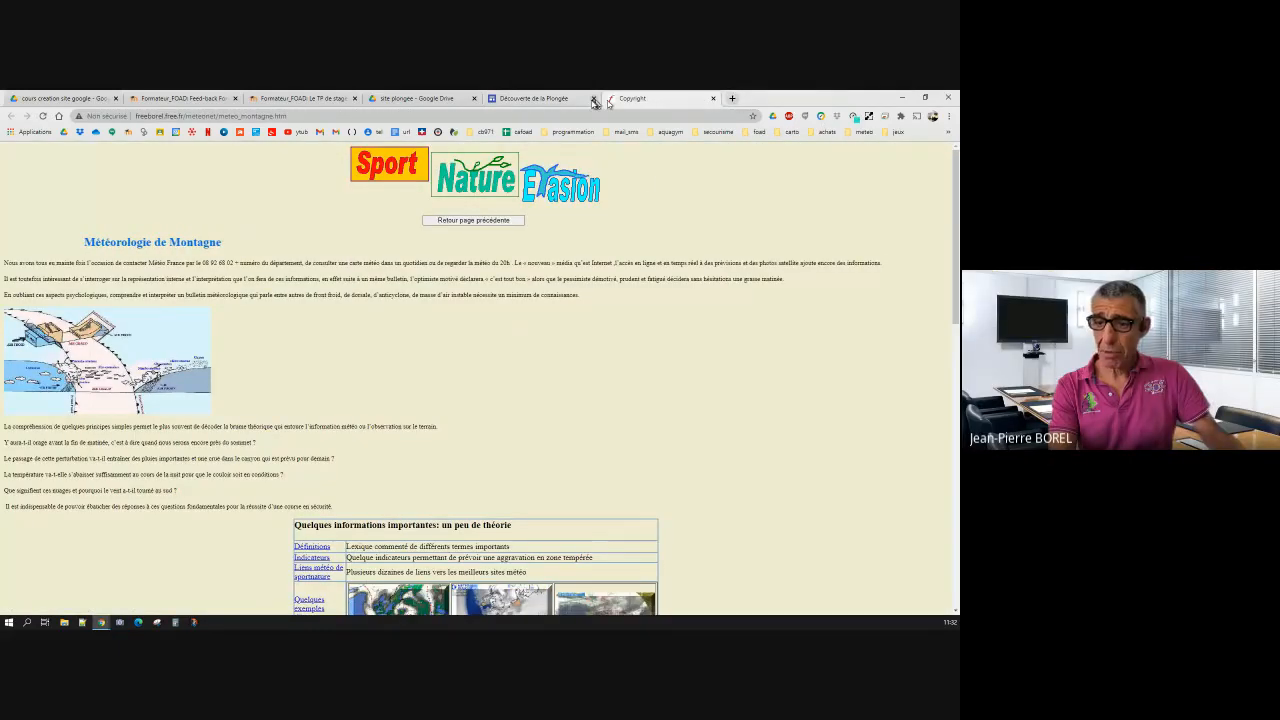
left_click(563, 100)
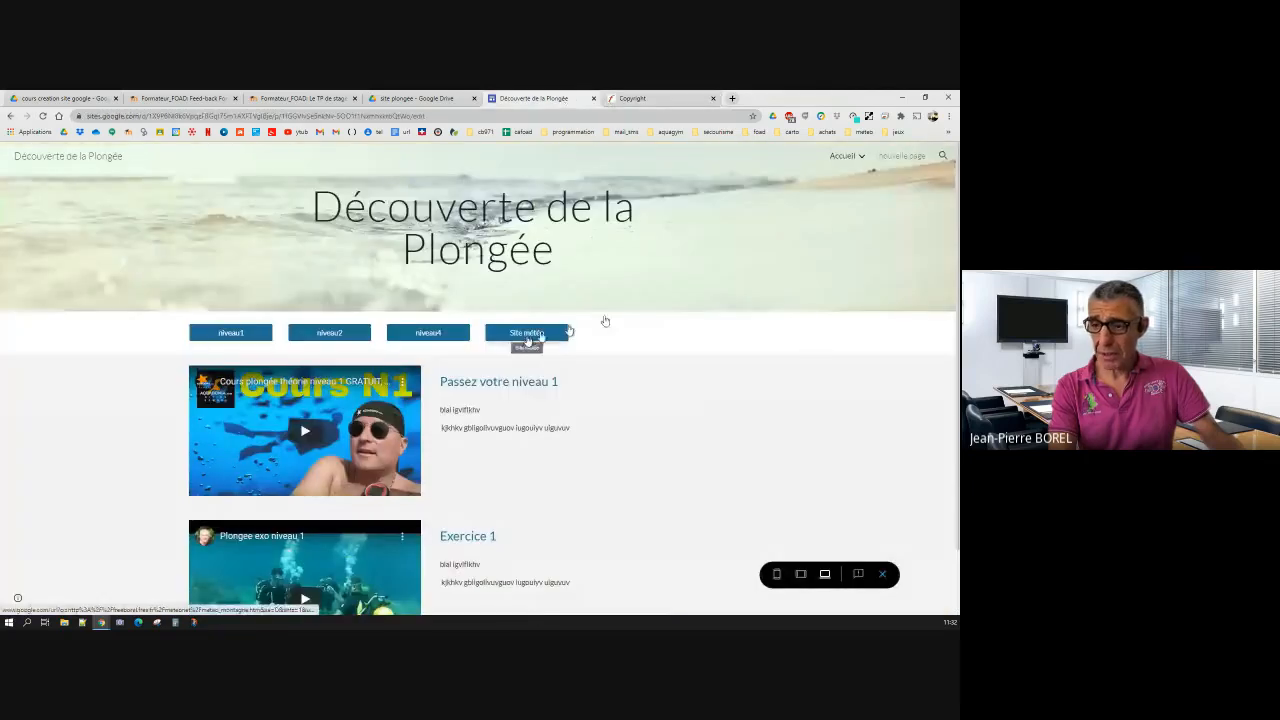
left_click(882, 574)
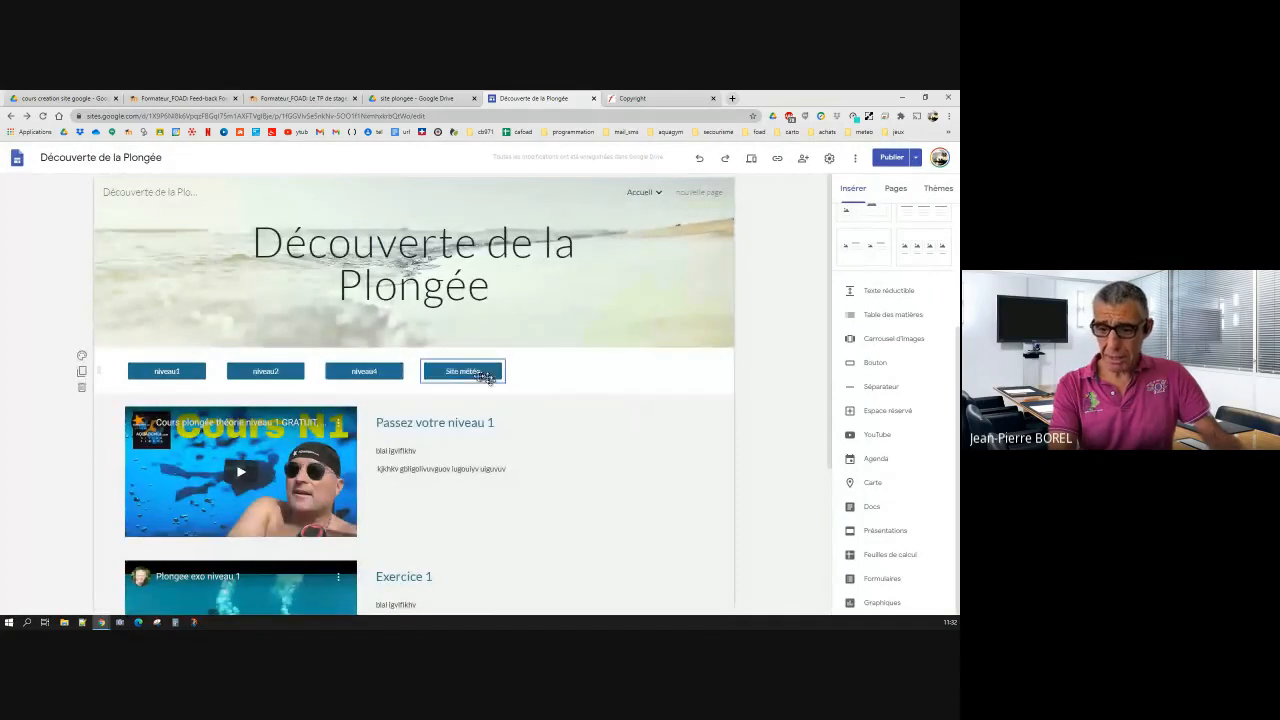
Step: Check the name and link of the Site météo button and update it with the same settings
left_click(475, 372)
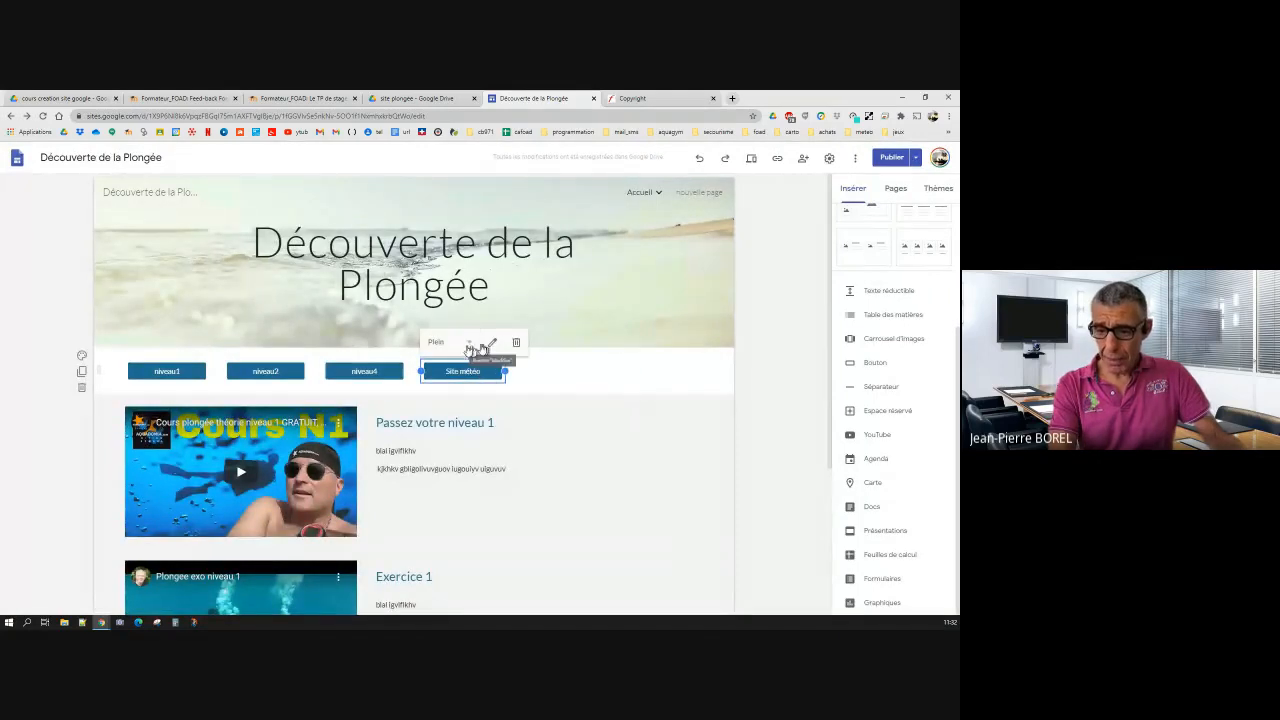
left_click(470, 343)
left_click(492, 343)
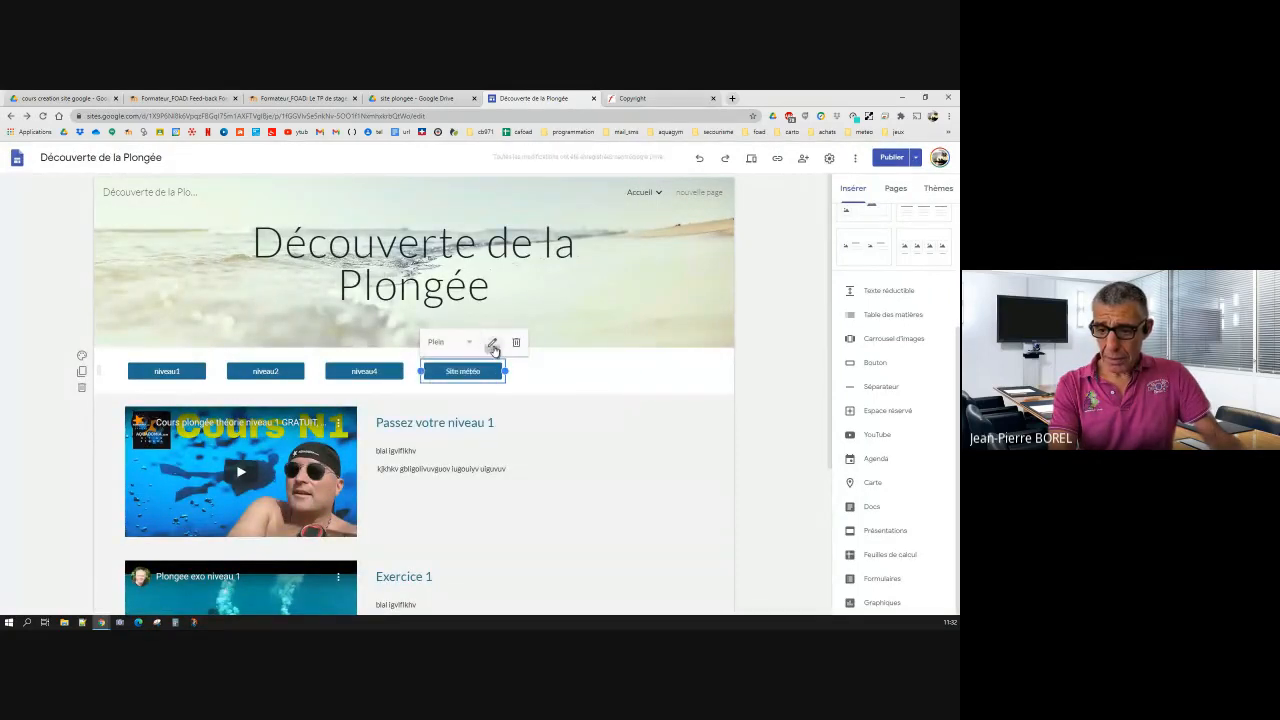
left_click(492, 343)
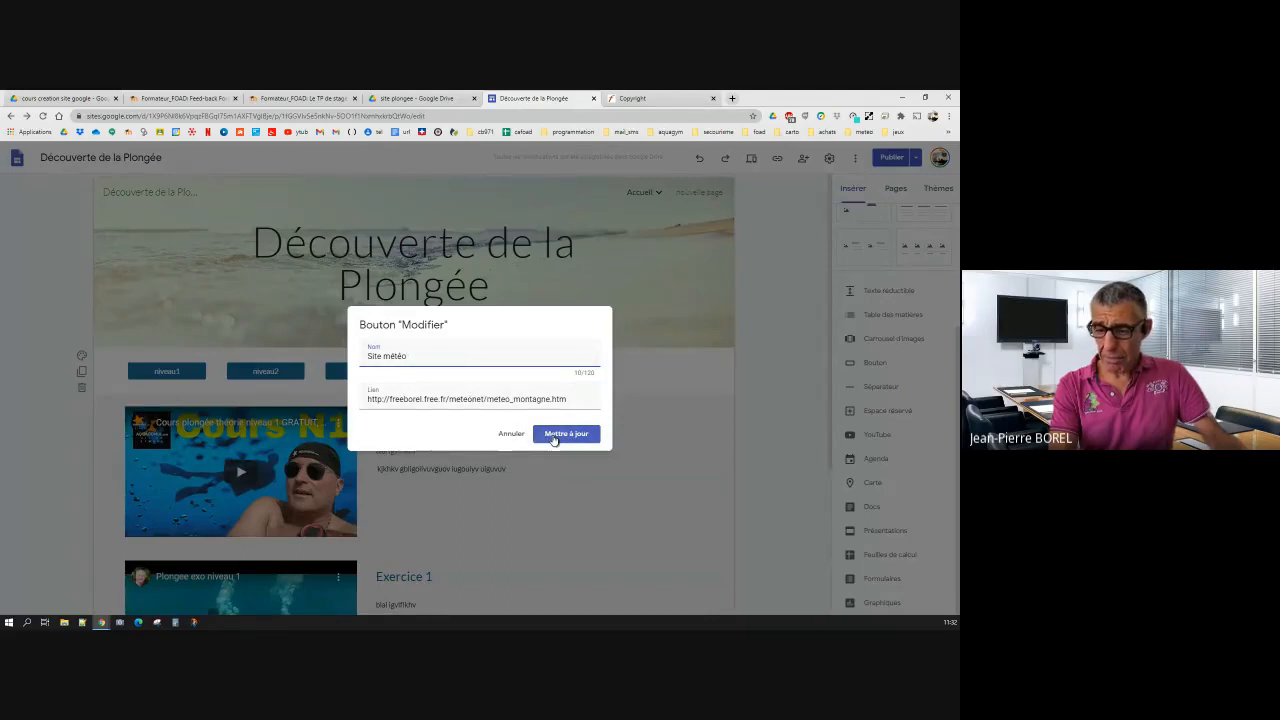
left_click(553, 436)
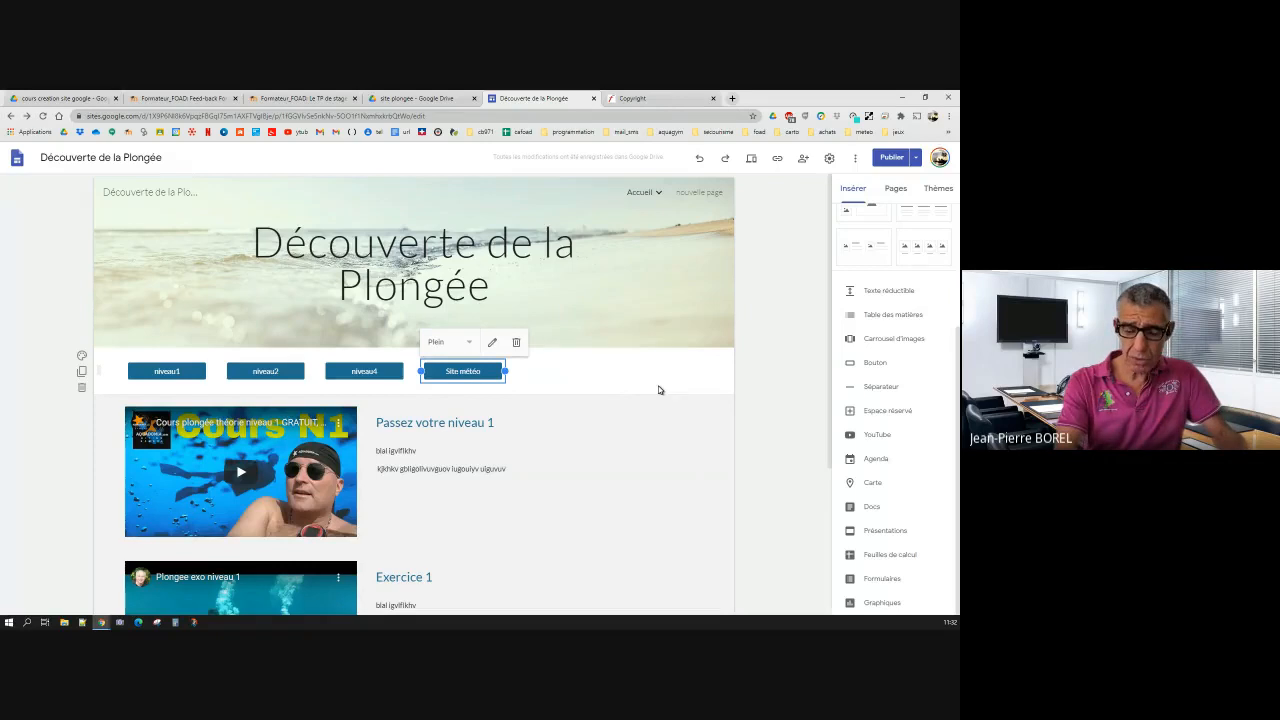
left_click(748, 345)
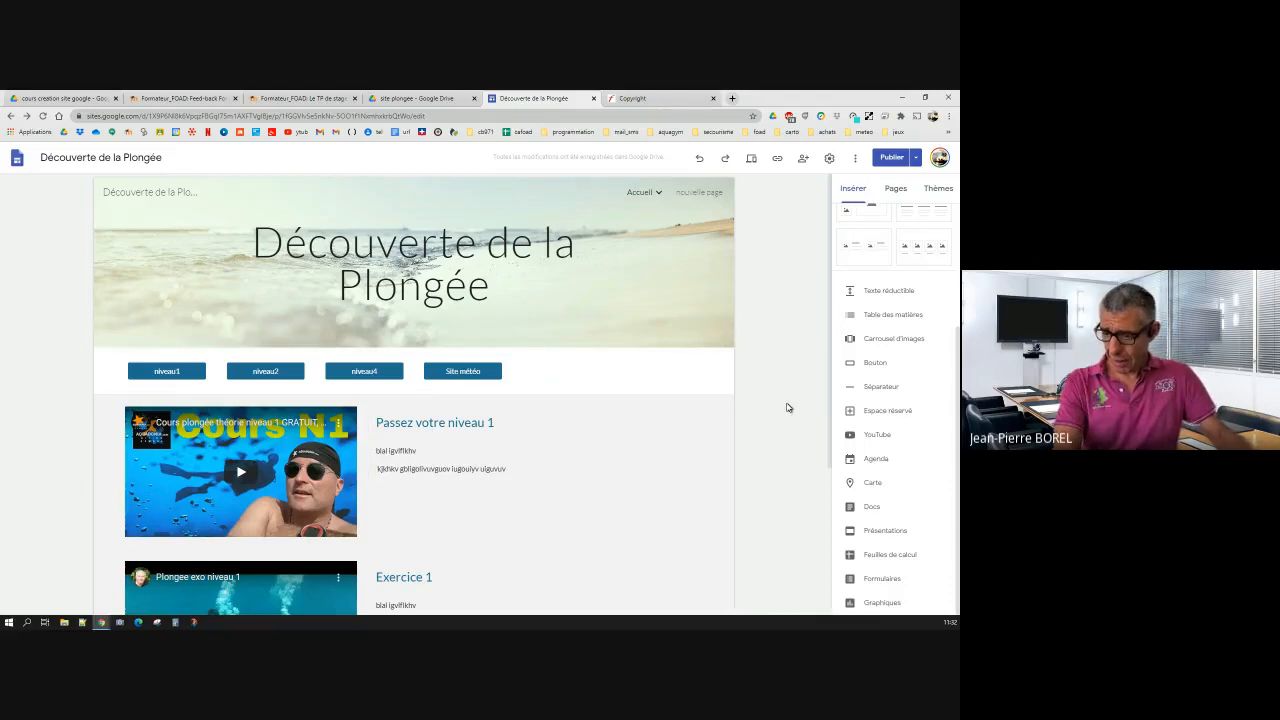
Step: Insert the CA_FOAD calendar beneath the row of buttons and widen it to the full content width
scroll(801, 425, "down", 1)
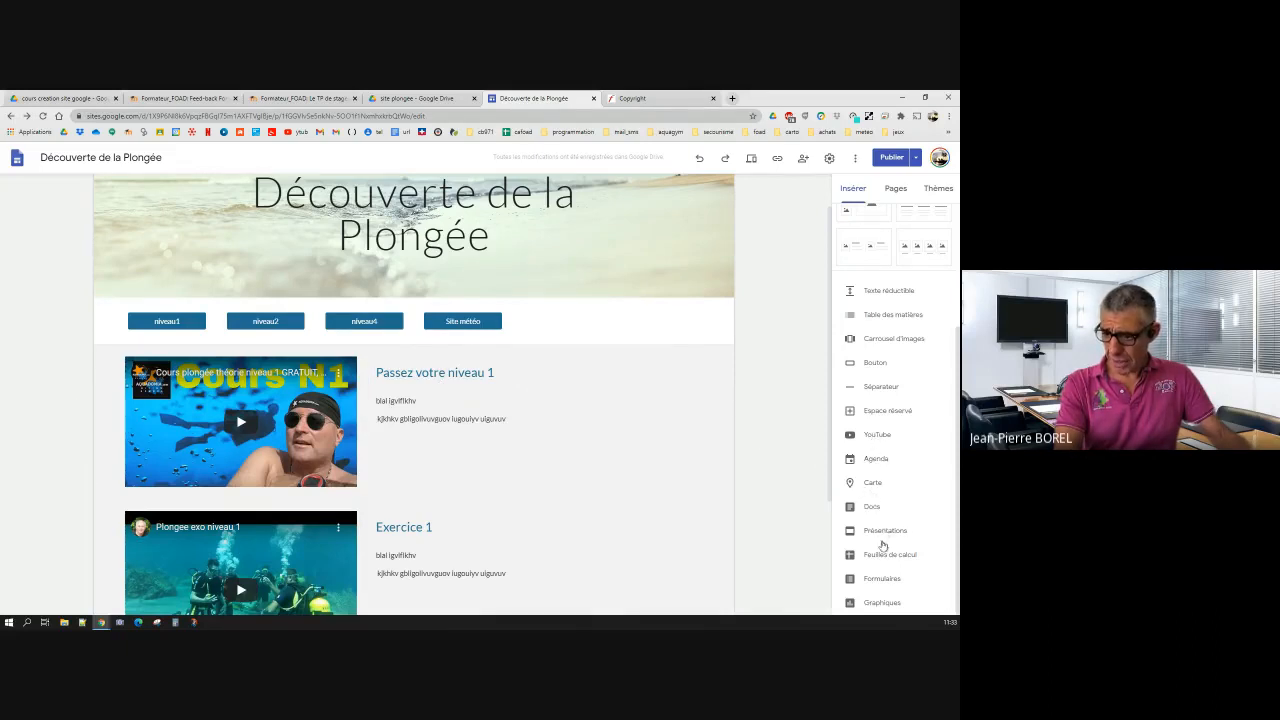
left_click(880, 462)
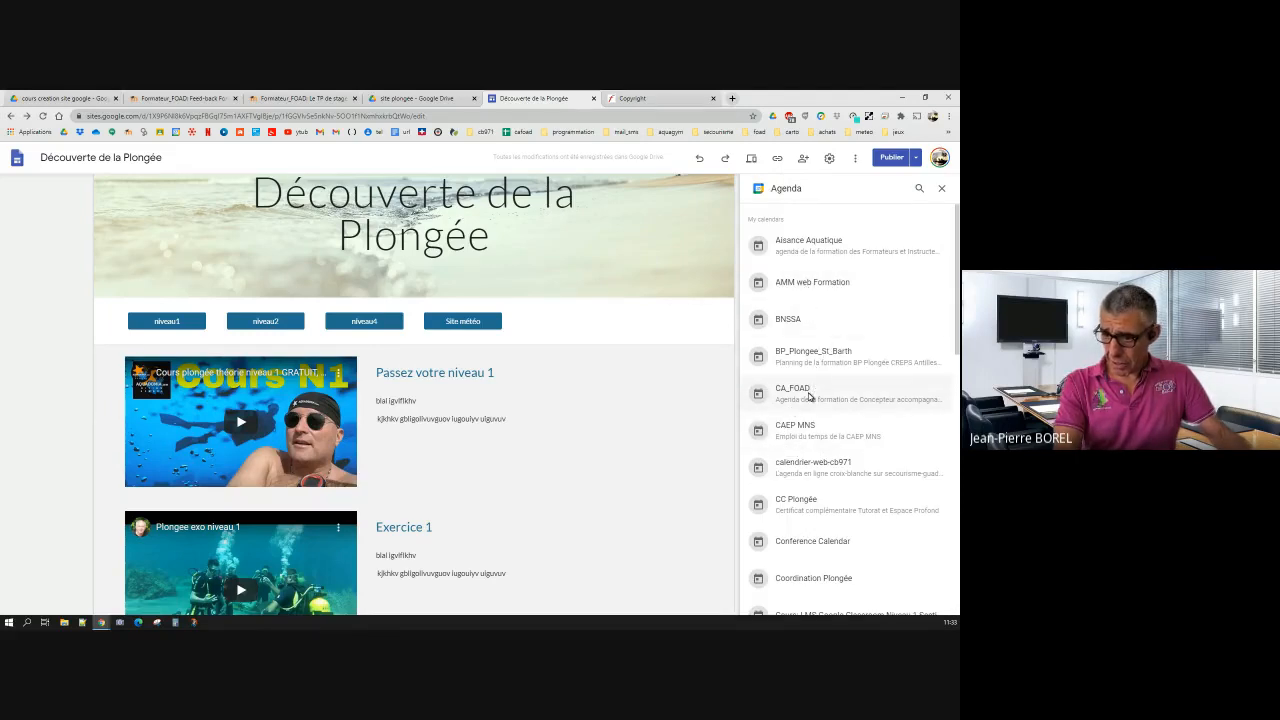
left_click(810, 396)
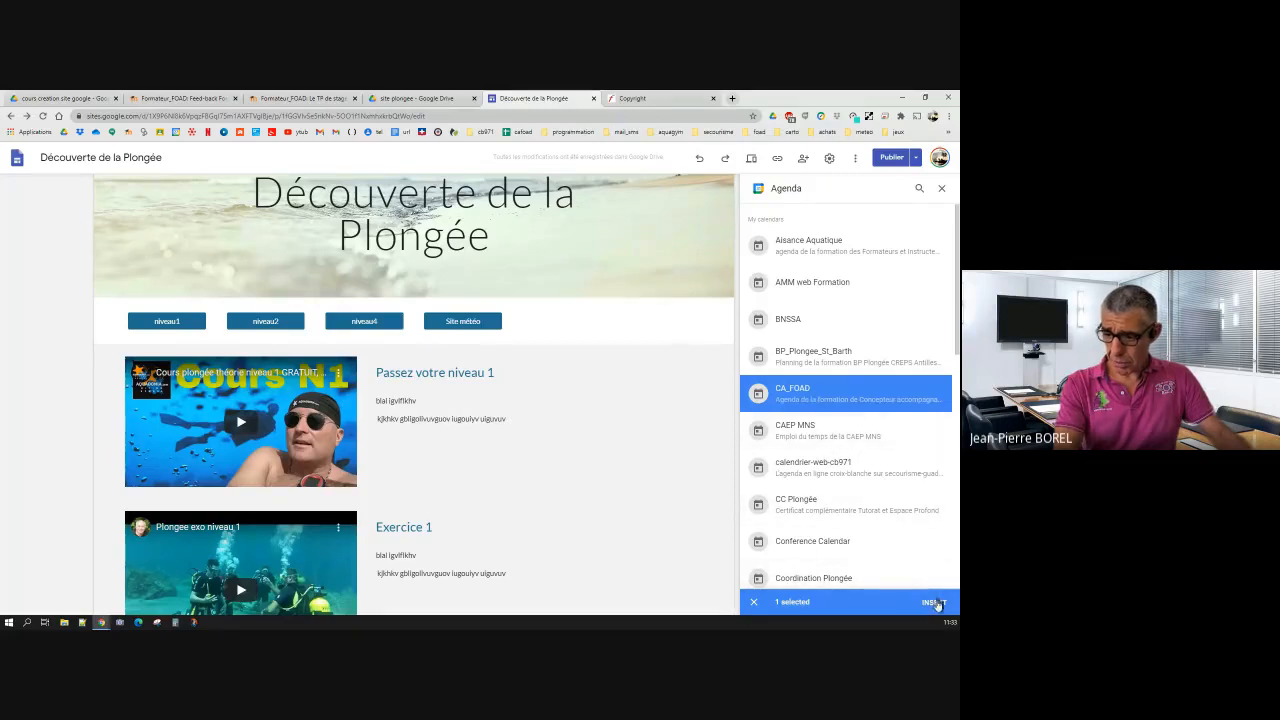
left_click(933, 602)
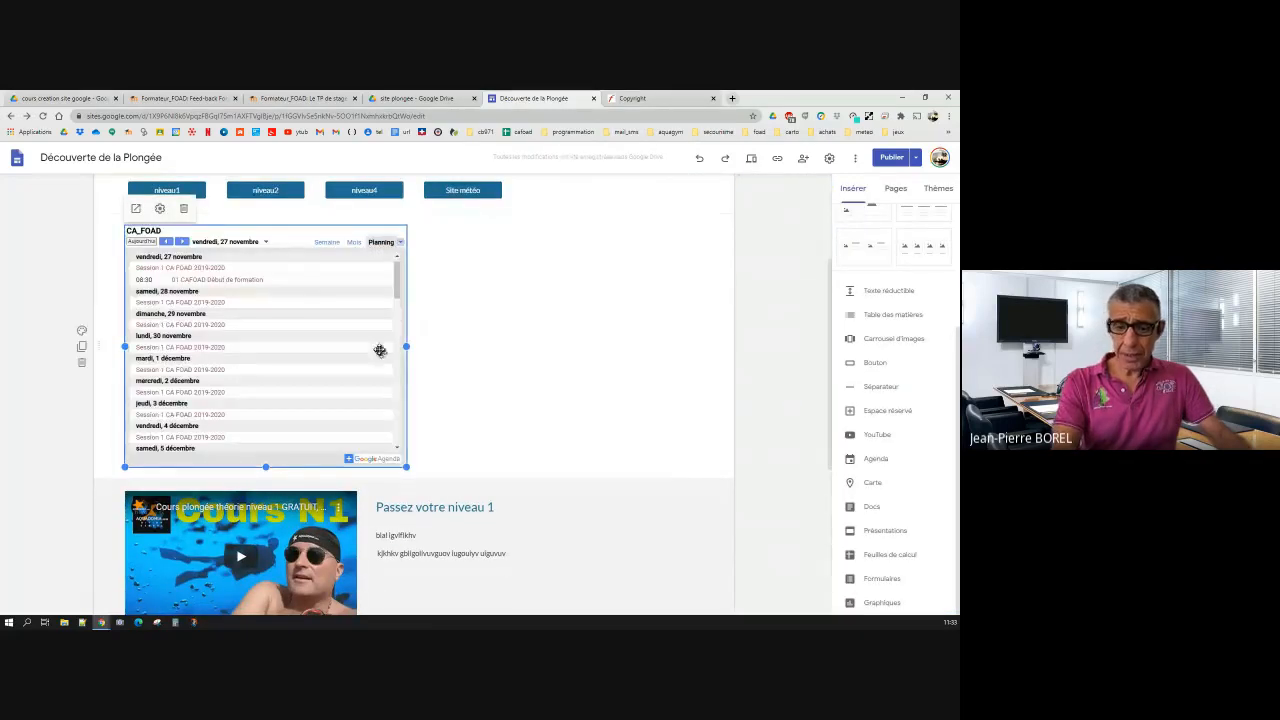
left_click_drag(406, 346, 702, 348)
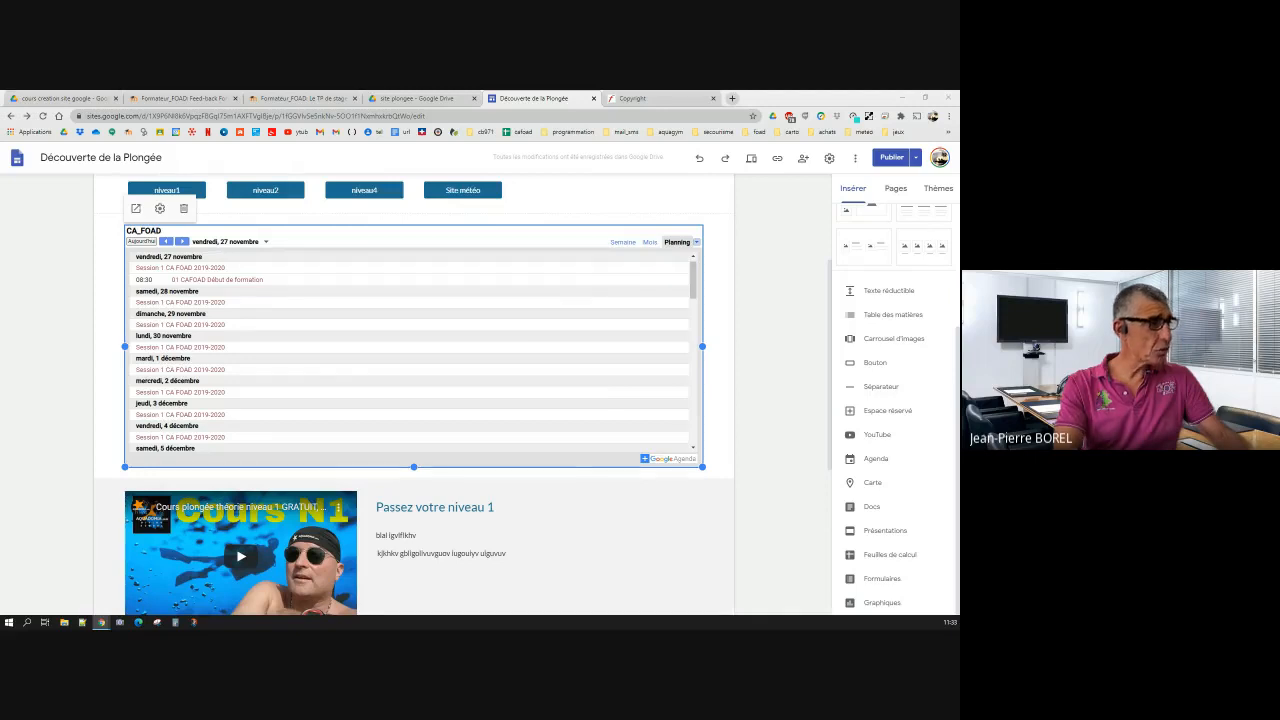
Step: Bring Google Agenda into the browser window and display the vacances971, CA_FOAD and DE PLONGEE WEB calendars
left_click_drag(2, 272, 200, 272)
left_click_drag(3, 275, 490, 99)
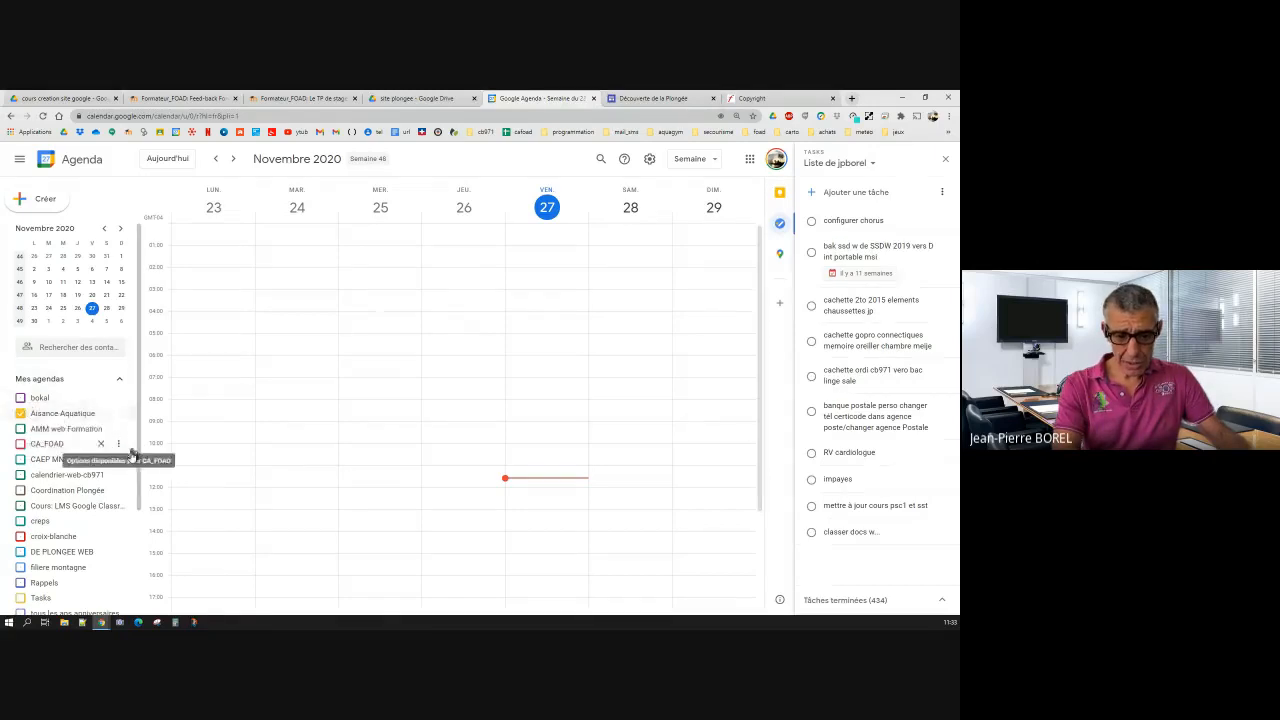
scroll(127, 450, "down", 3)
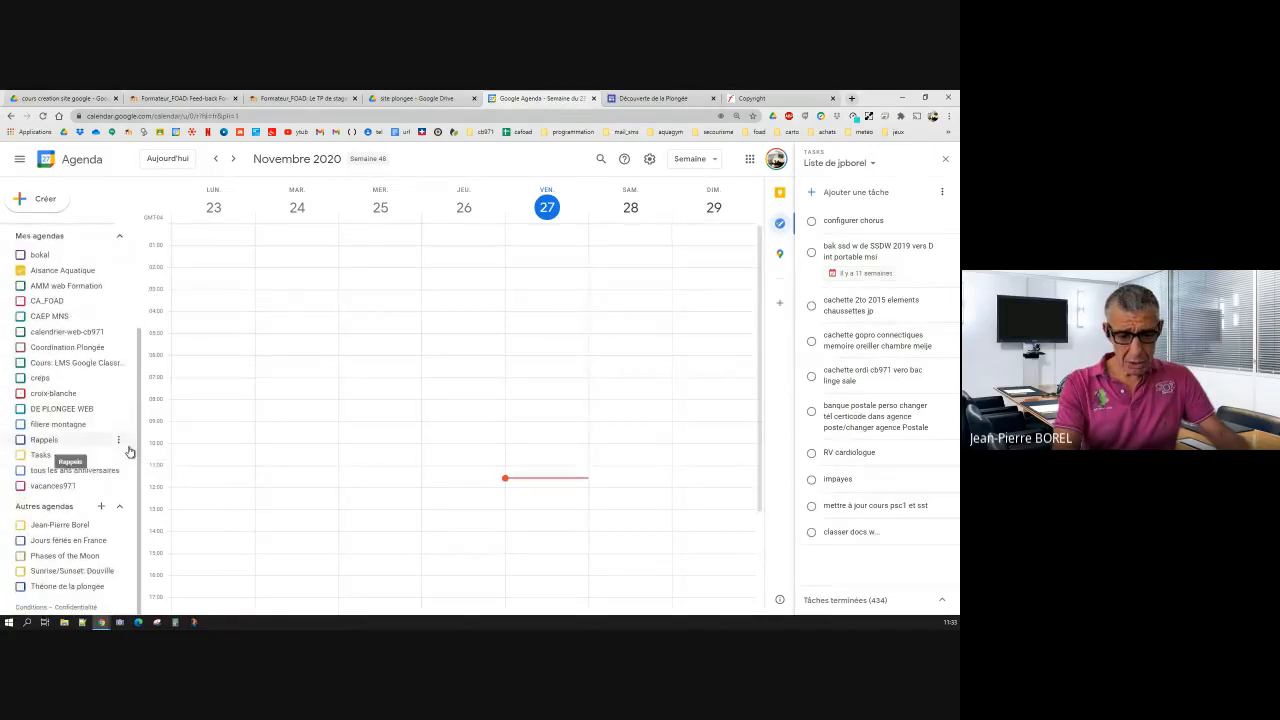
left_click(20, 486)
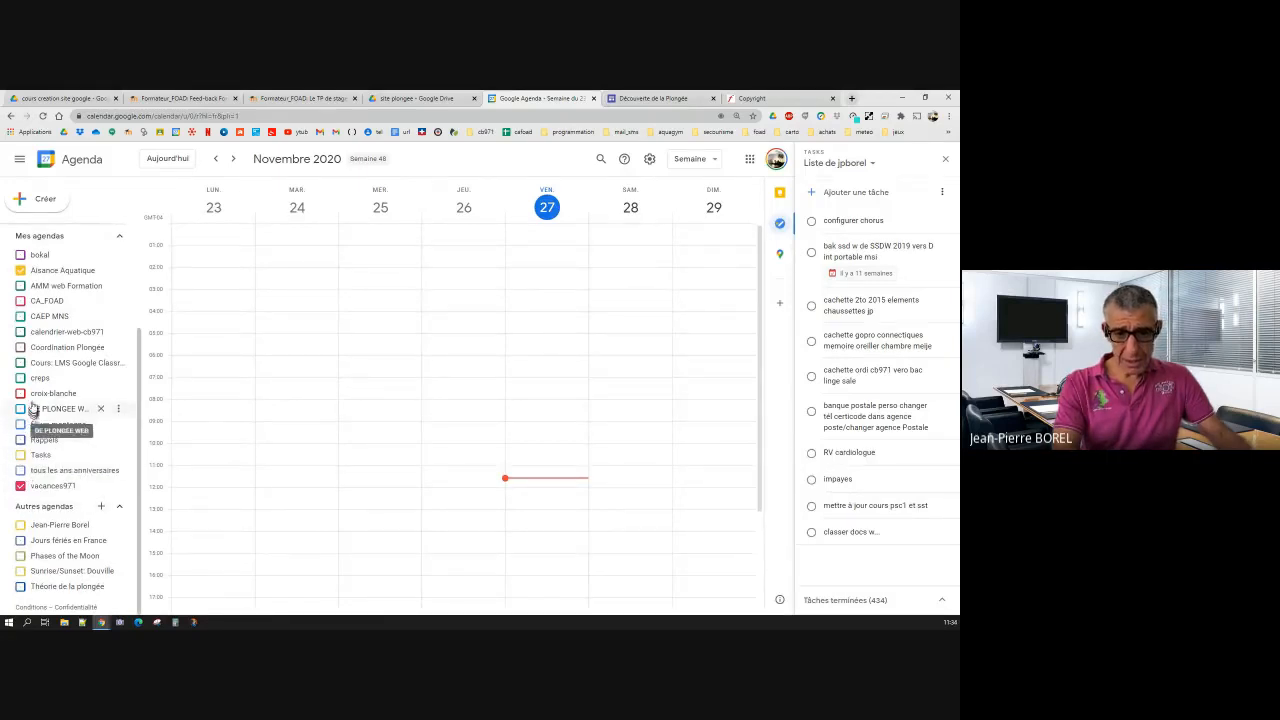
left_click(21, 301)
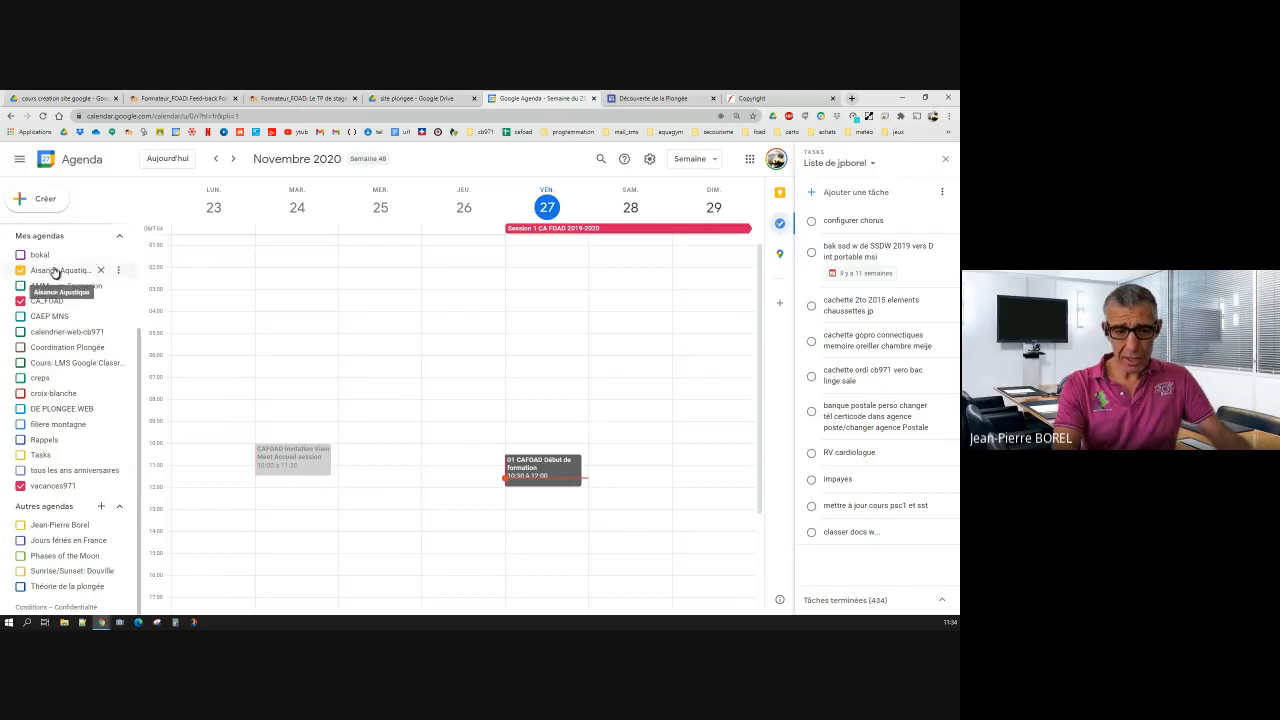
left_click(20, 409)
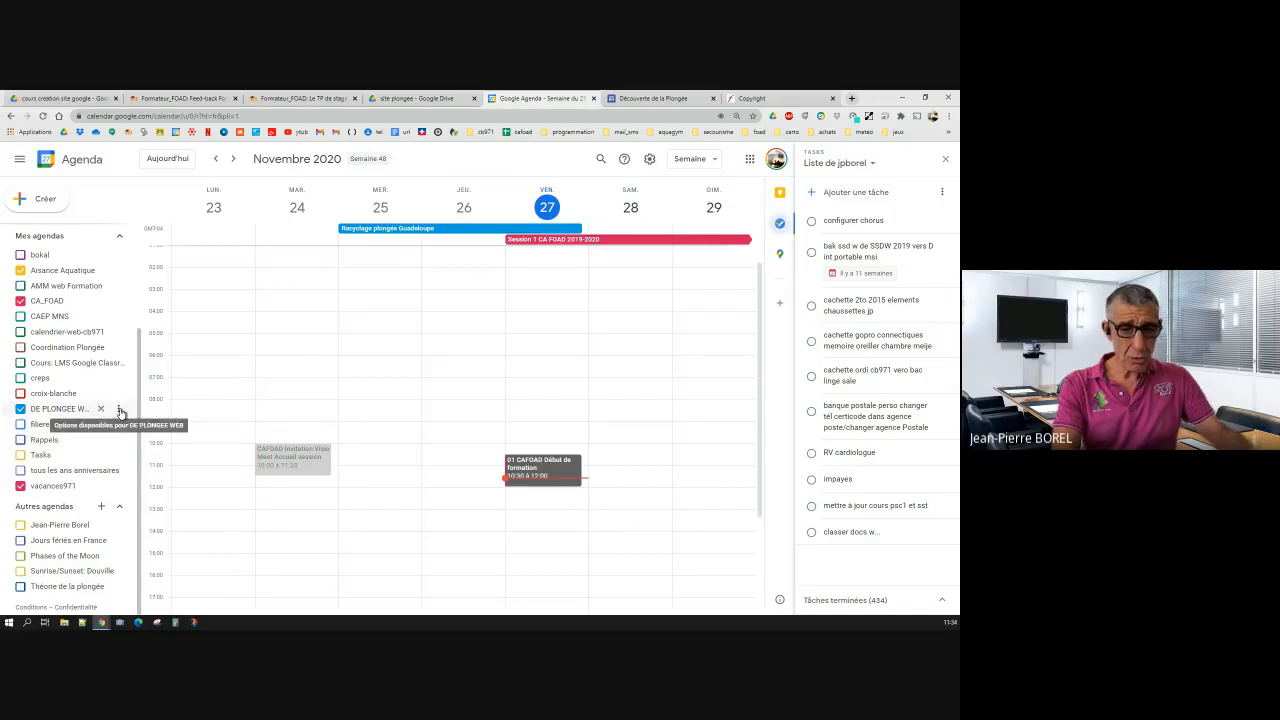
Step: Review the access permissions and sharing list of the DE PLONGEE WEB calendar, and return to the week view
left_click(119, 412)
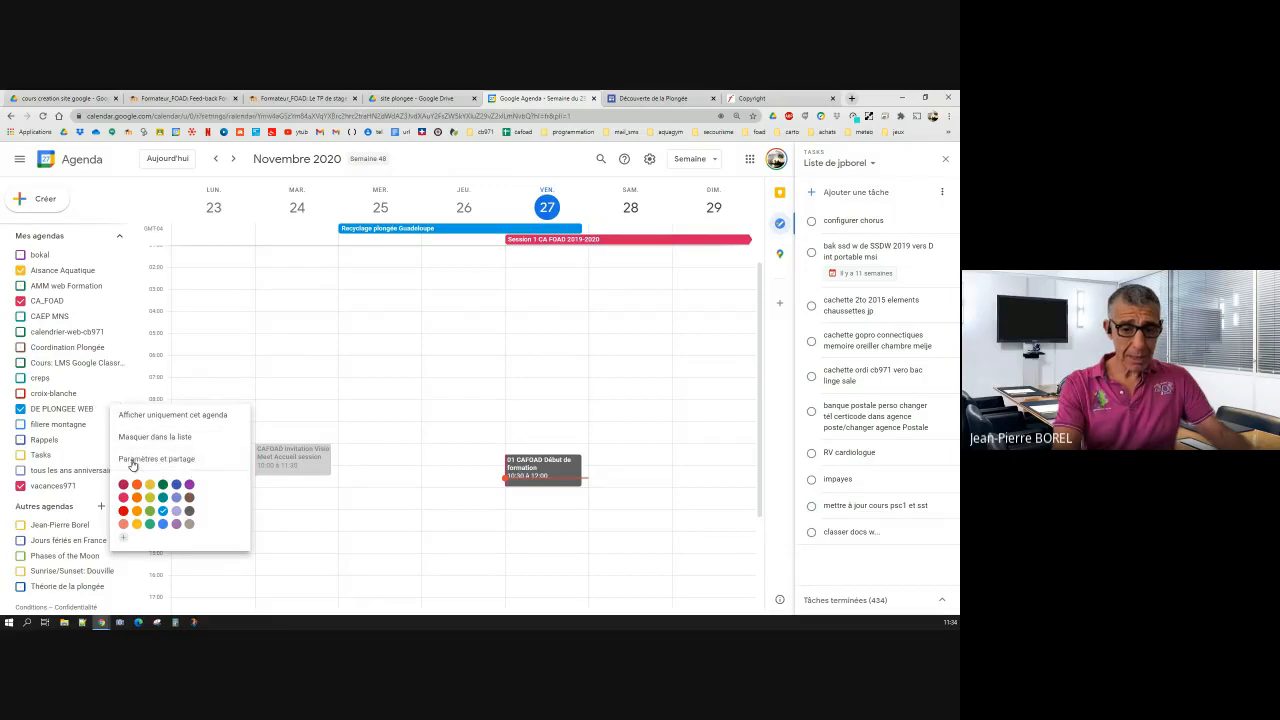
left_click(132, 462)
scroll(575, 386, "down", 5)
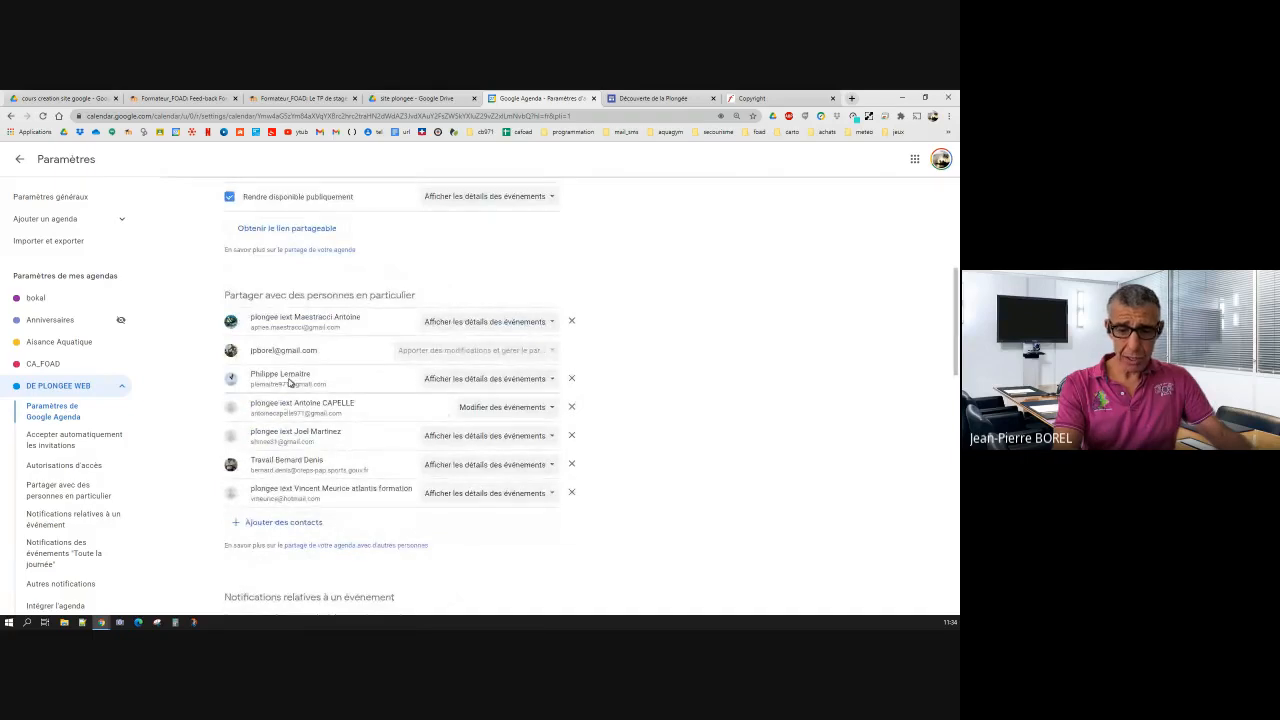
scroll(346, 430, "down", 2)
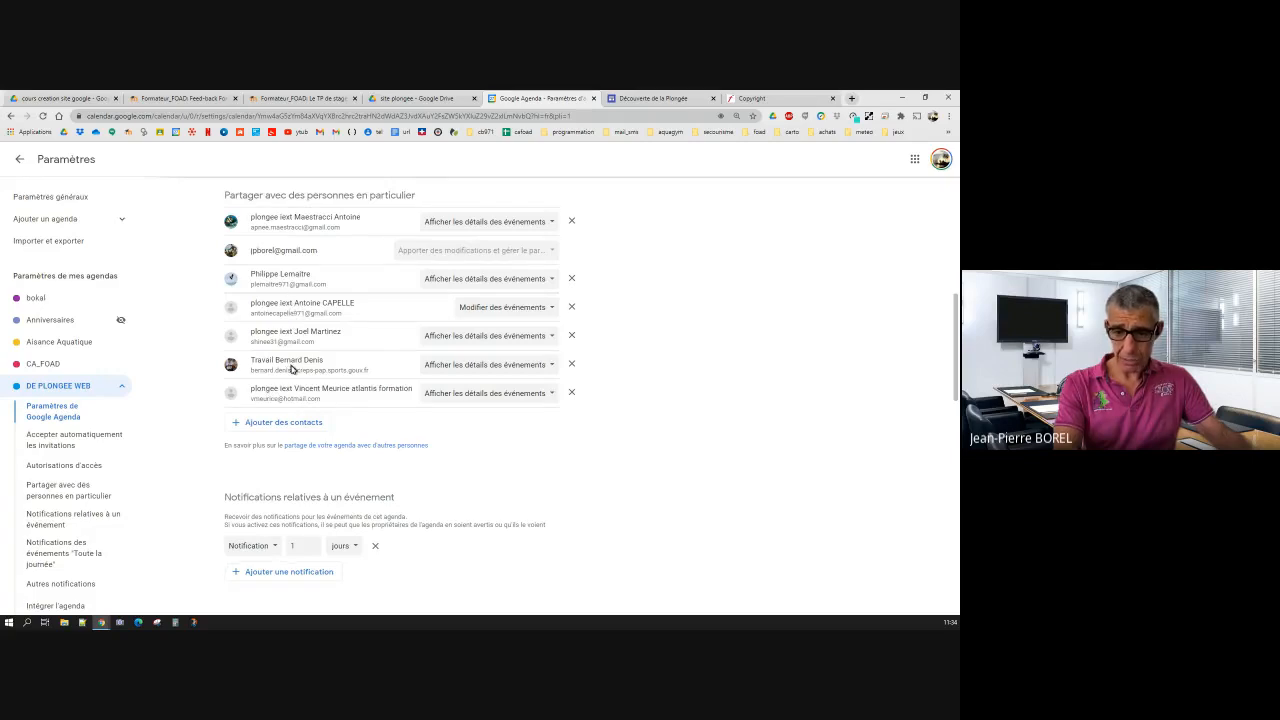
scroll(428, 428, "up", 6)
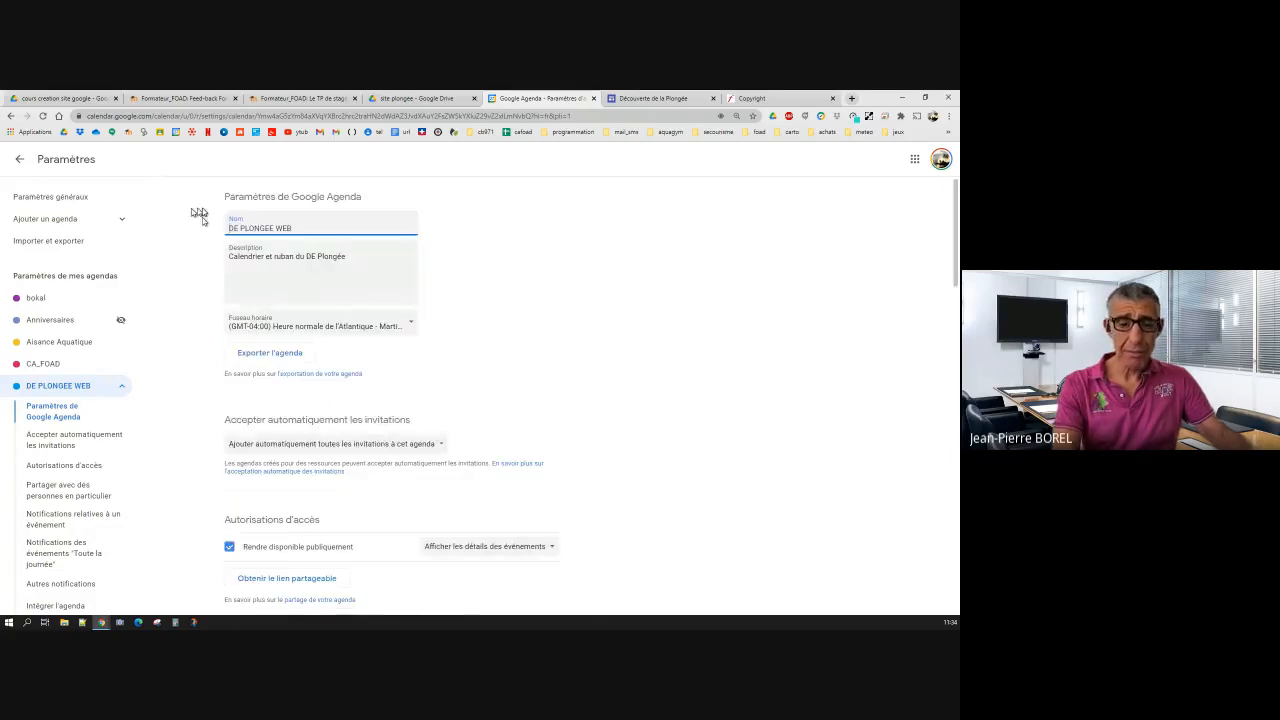
left_click(19, 159)
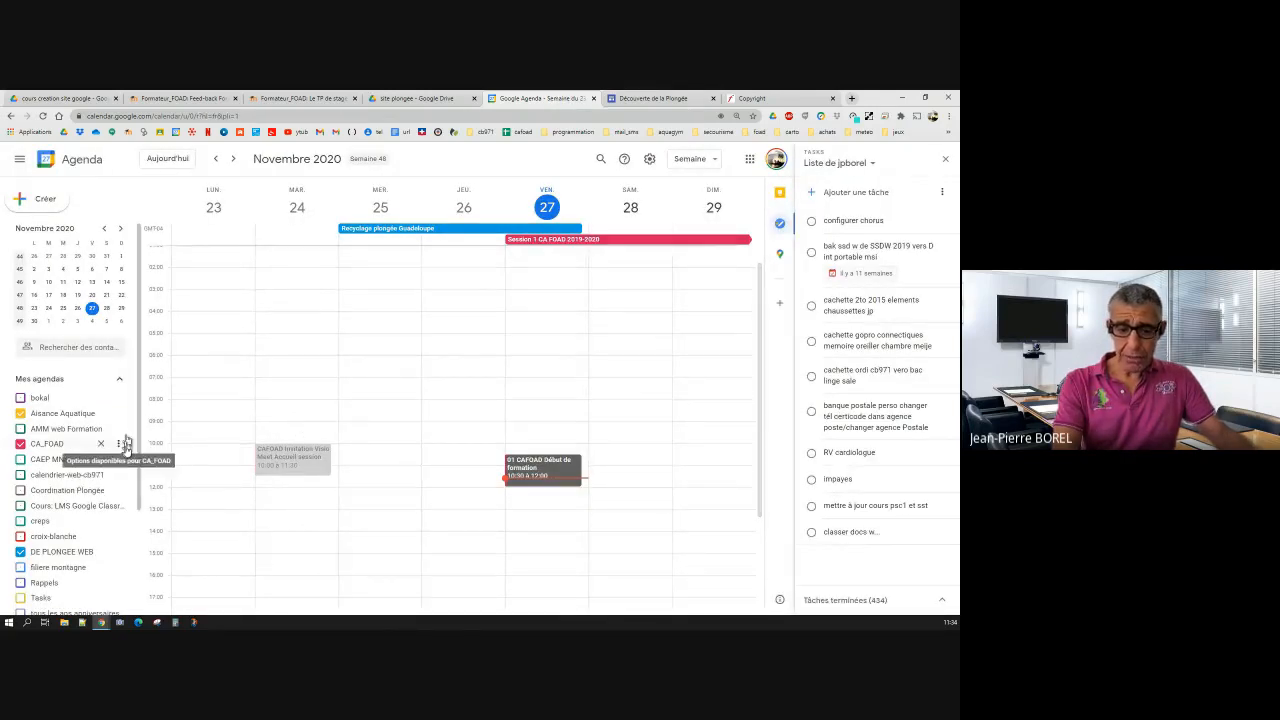
Step: Switch back to the Découverte de la Plongée site in Google Sites and publish the updated Accueil page
left_click(660, 98)
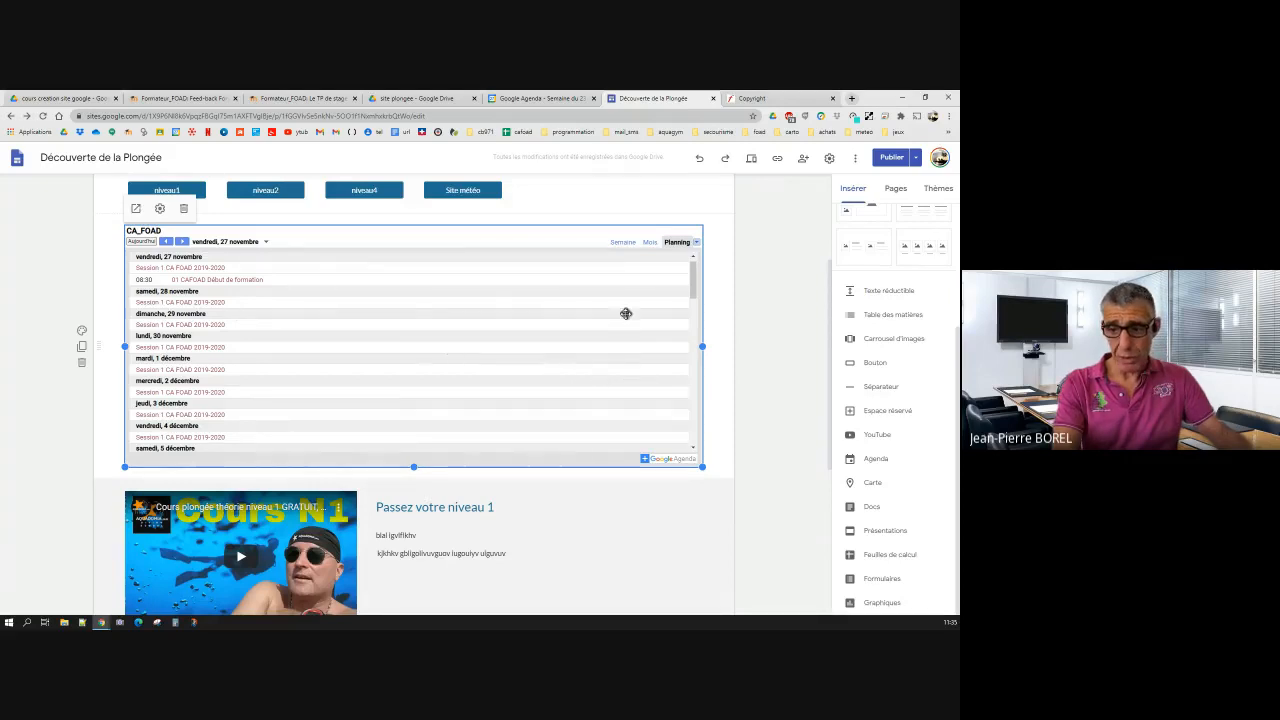
left_click(889, 158)
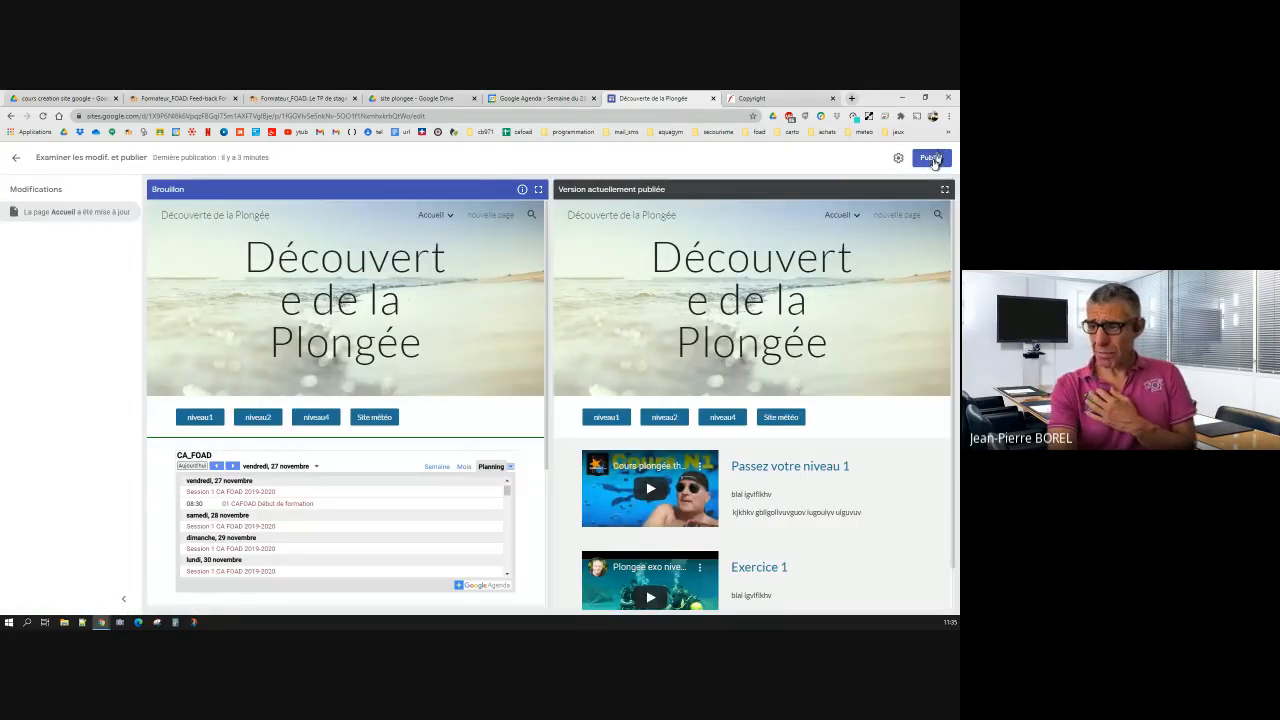
left_click(932, 160)
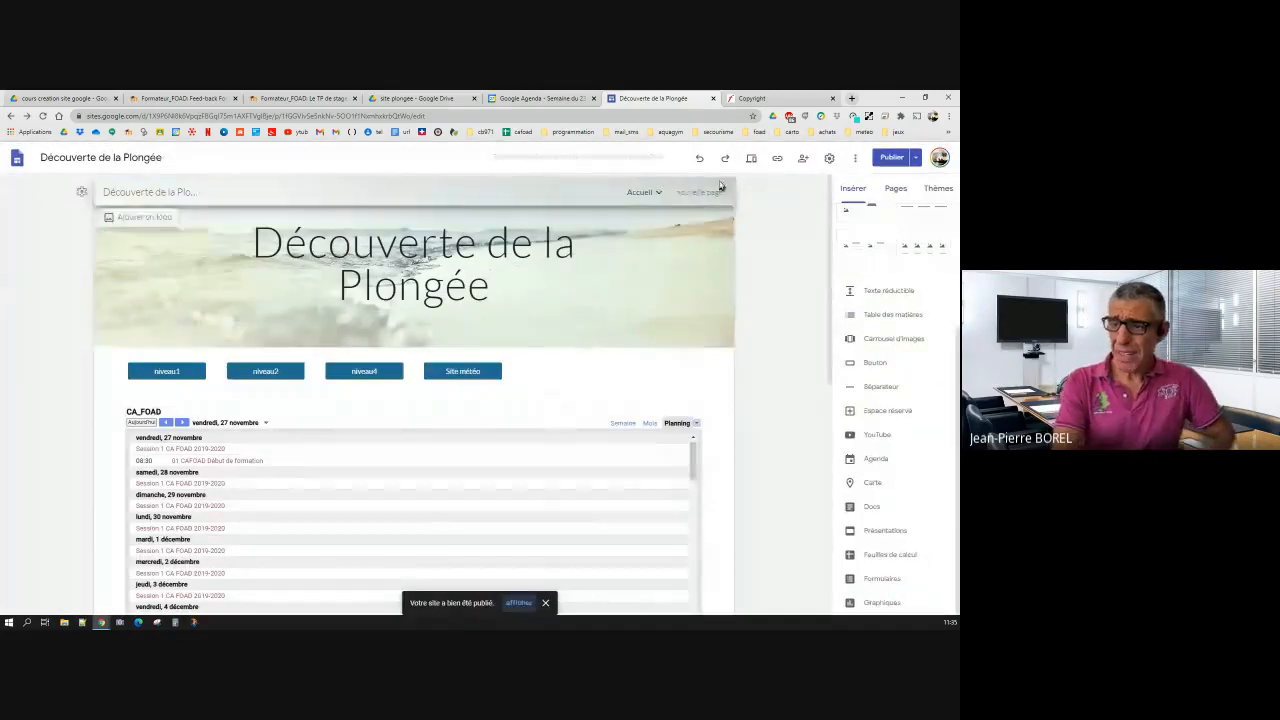
Step: Preview the site, show the embedded CA_FOAD calendar by month, and browse to December 2020 and back to November
left_click(751, 159)
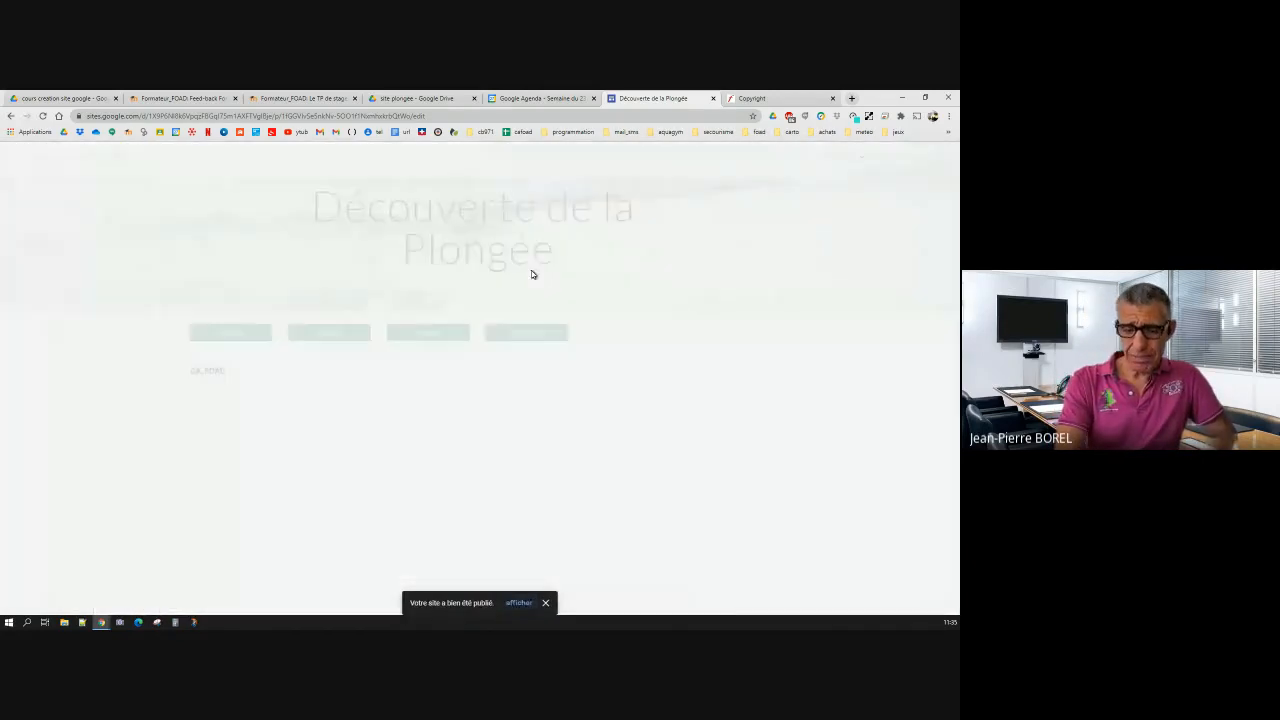
scroll(400, 355, "down", 1)
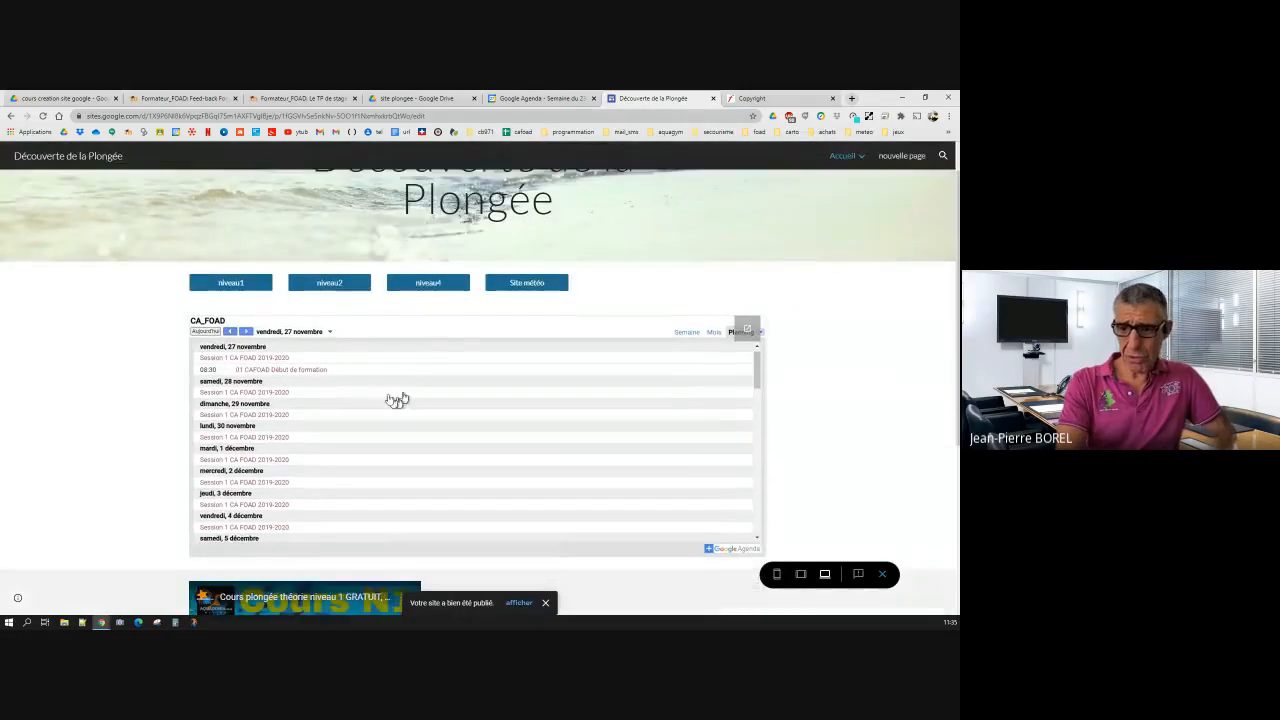
scroll(640, 415, "up", 1)
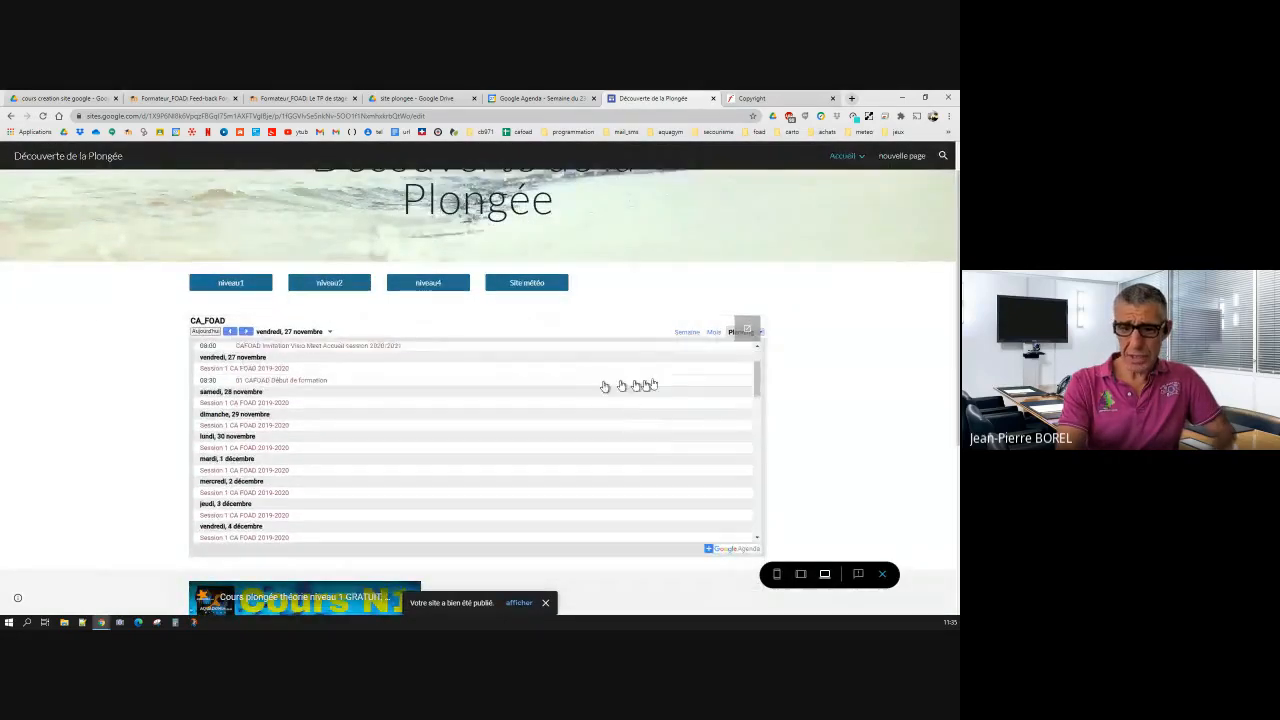
left_click(714, 333)
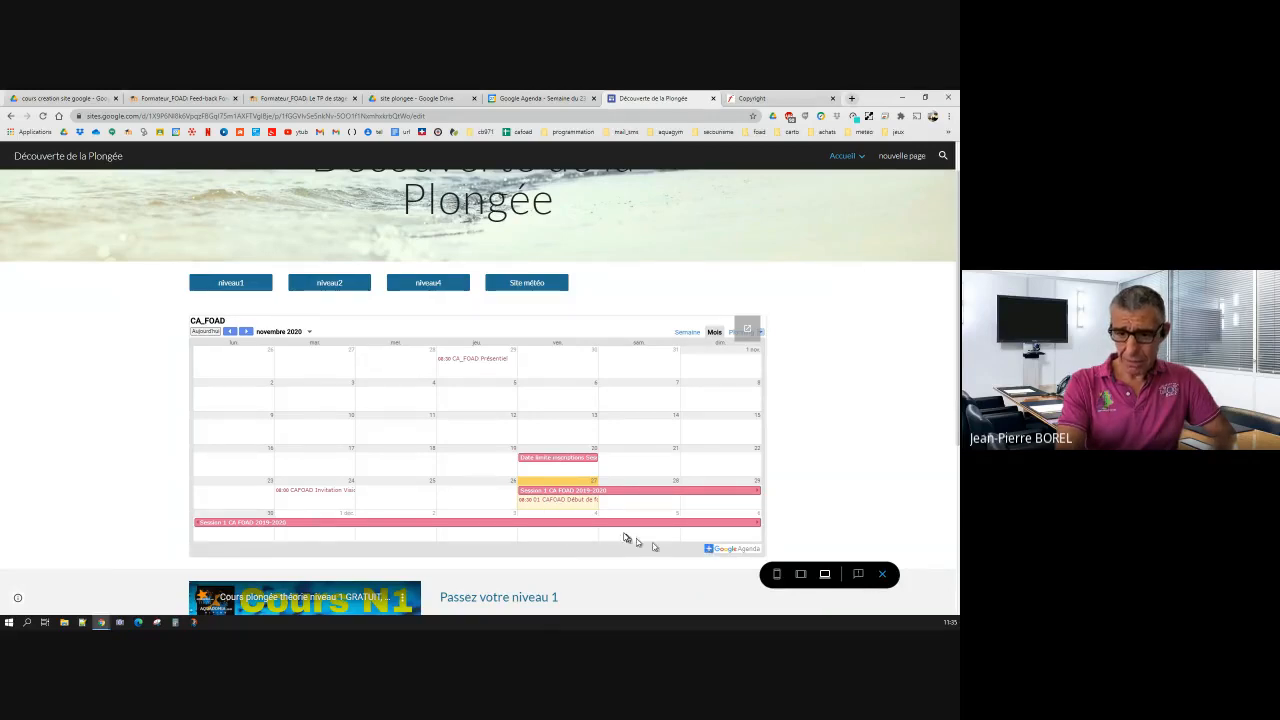
left_click(245, 331)
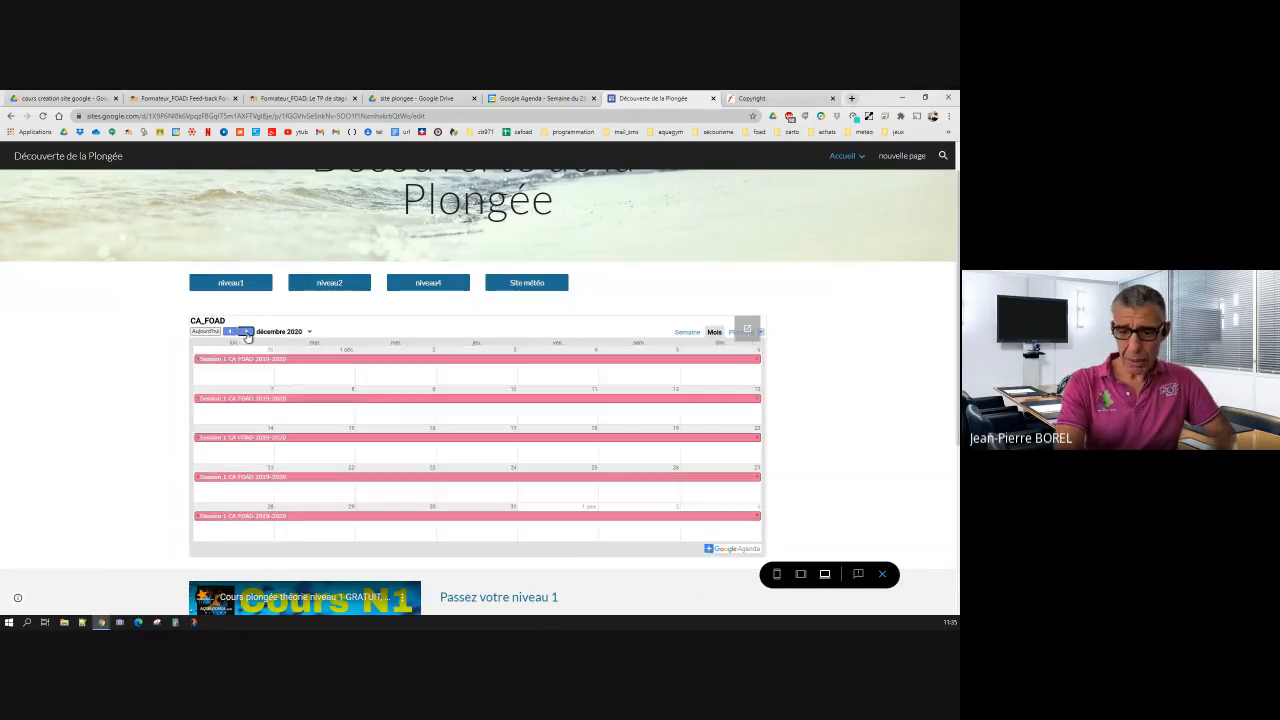
left_click(230, 332)
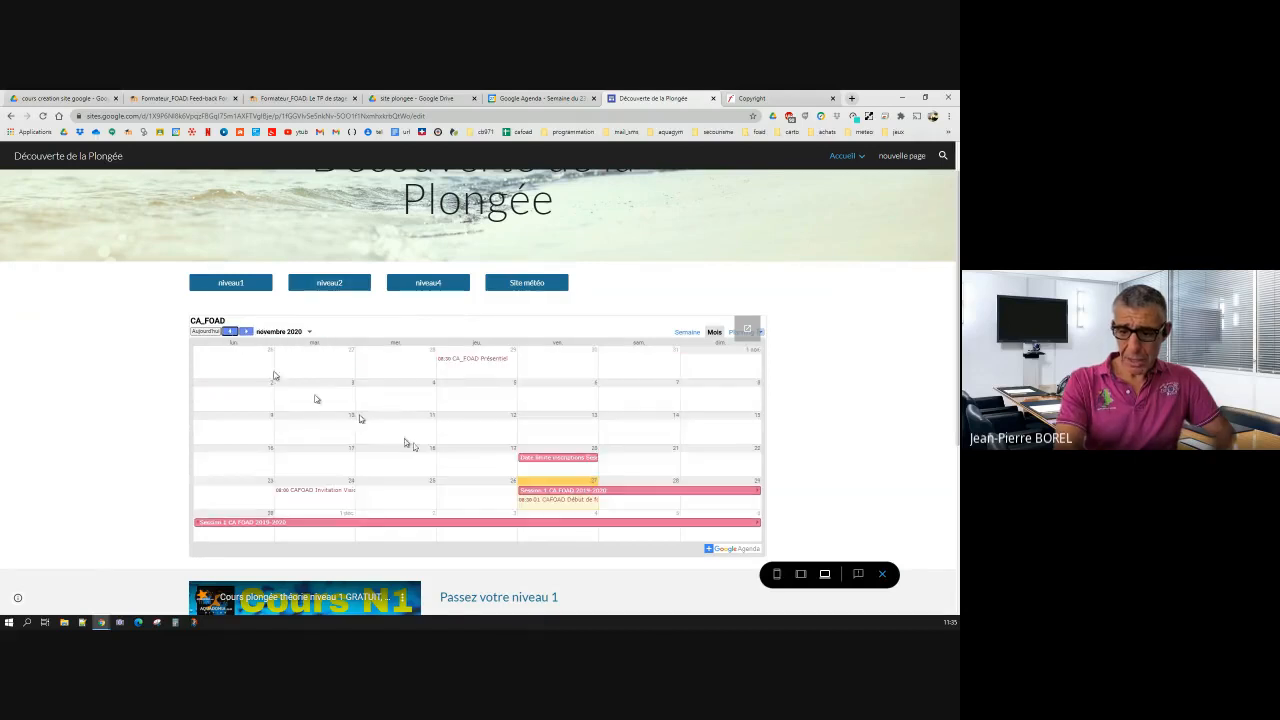
Step: Open the 01 CAFOAD Début de formation event on 27 November in the embedded calendar and read through its description
left_click(549, 505)
scroll(545, 445, "down", 5)
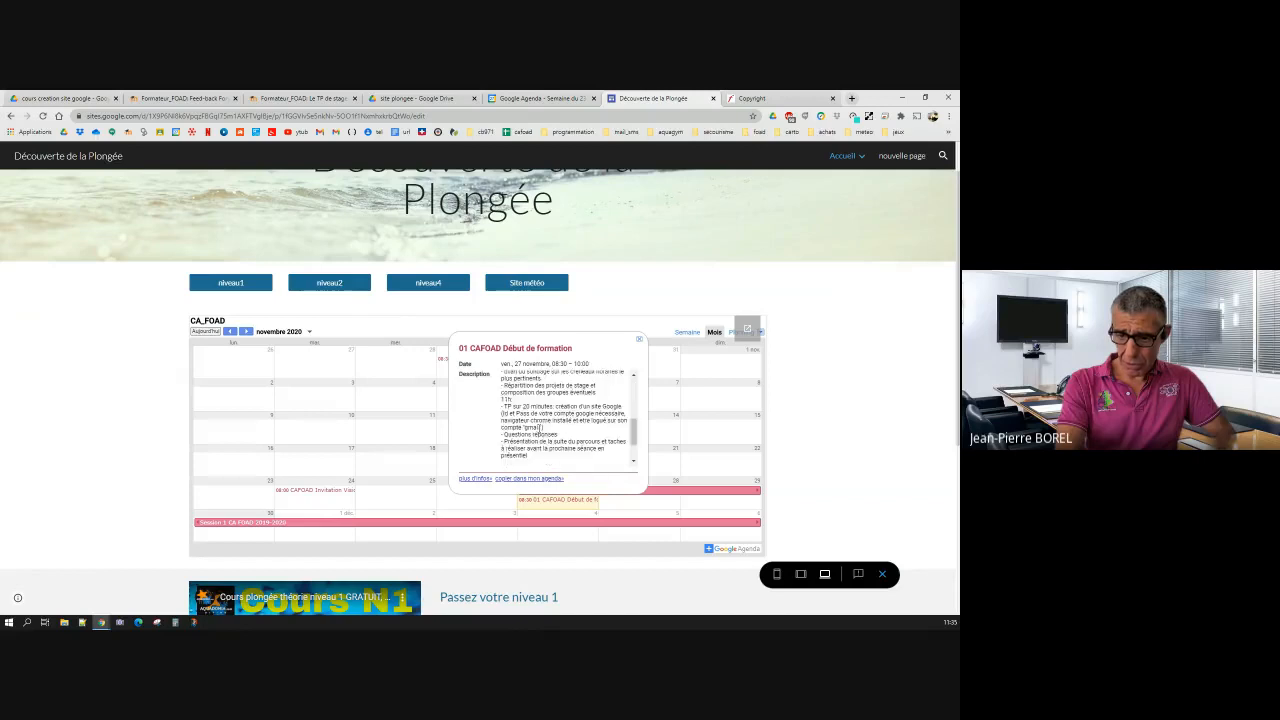
scroll(541, 427, "up", 6)
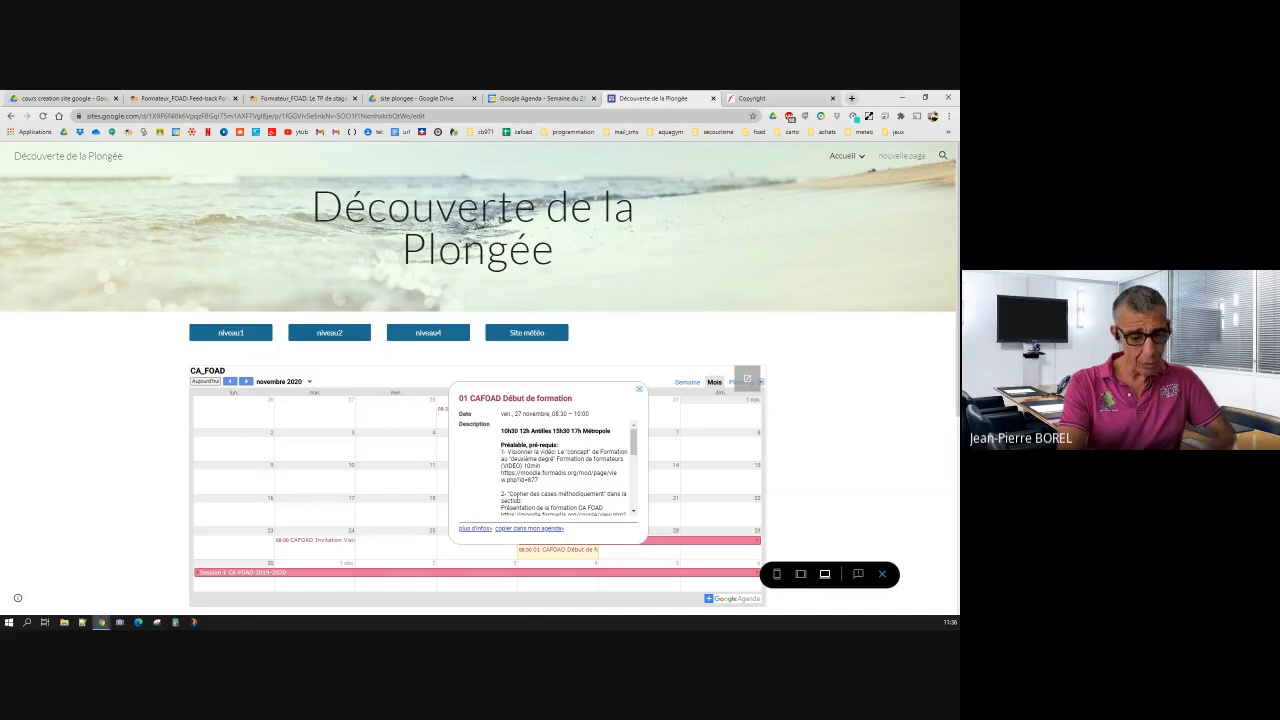
Step: Close the event details, look over the previewed home page and its Accueil subpages, and return to the editor
left_click(640, 394)
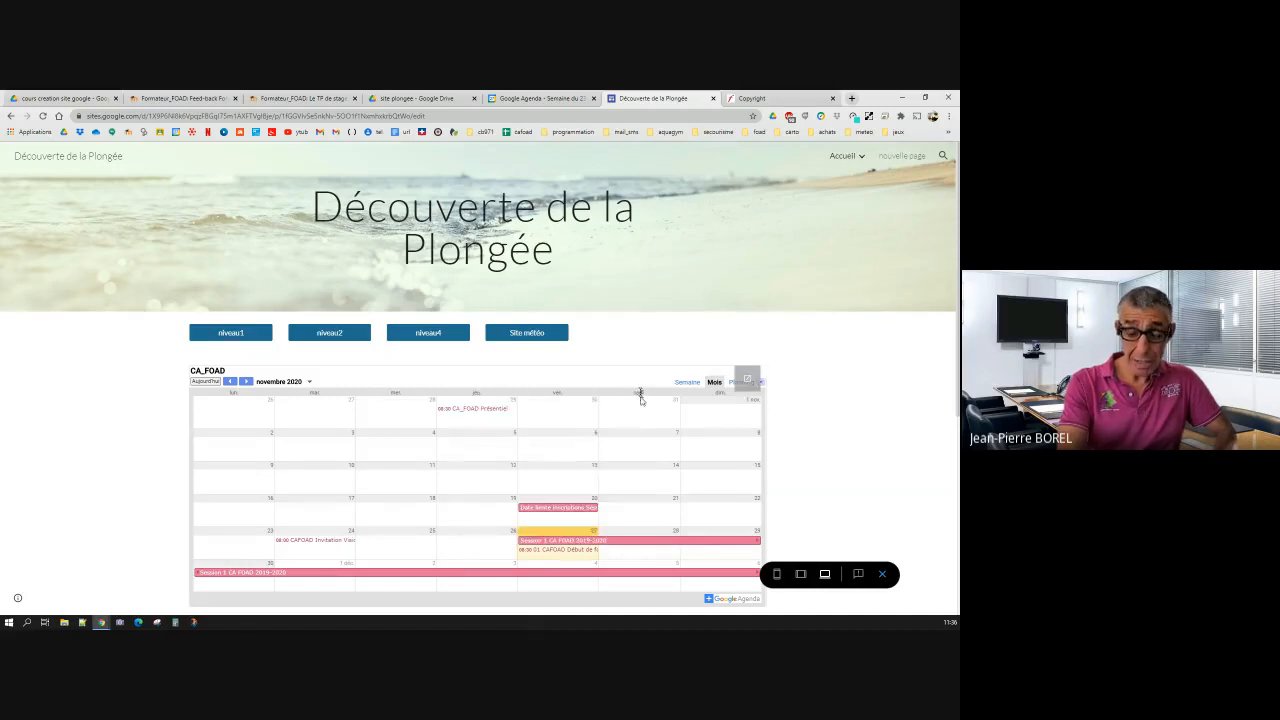
scroll(802, 425, "down", 3)
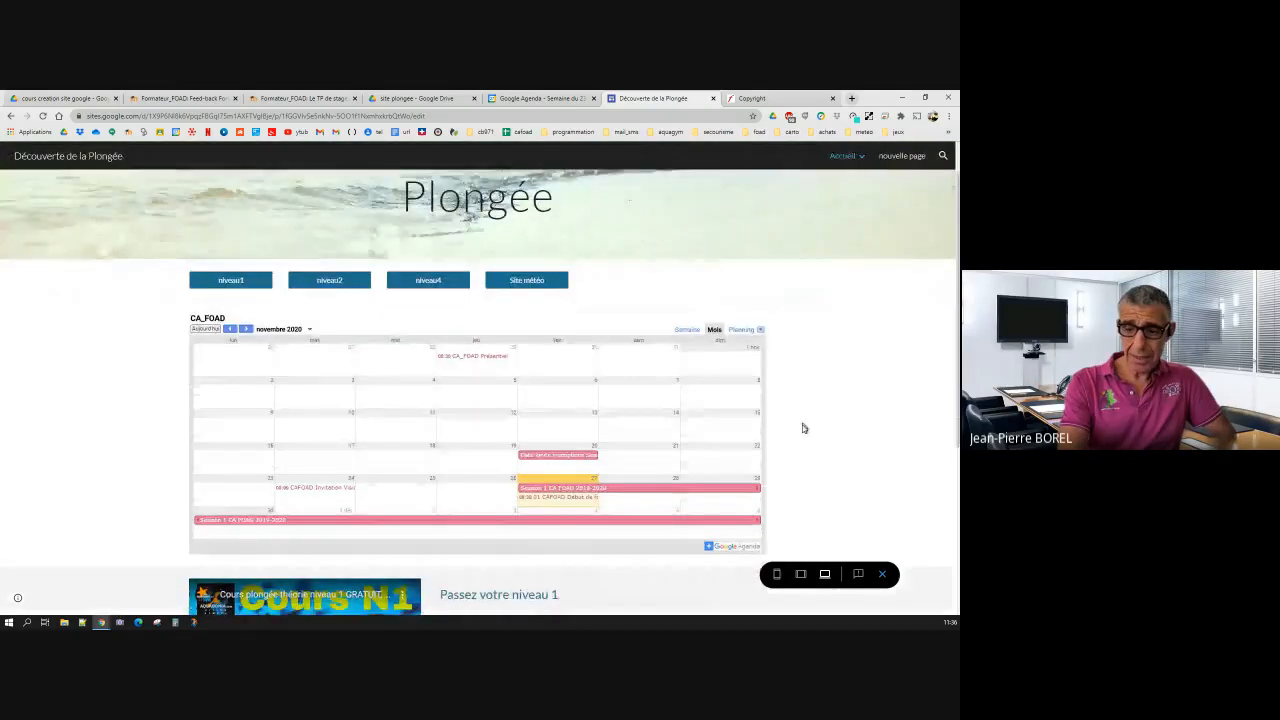
scroll(848, 440, "up", 3)
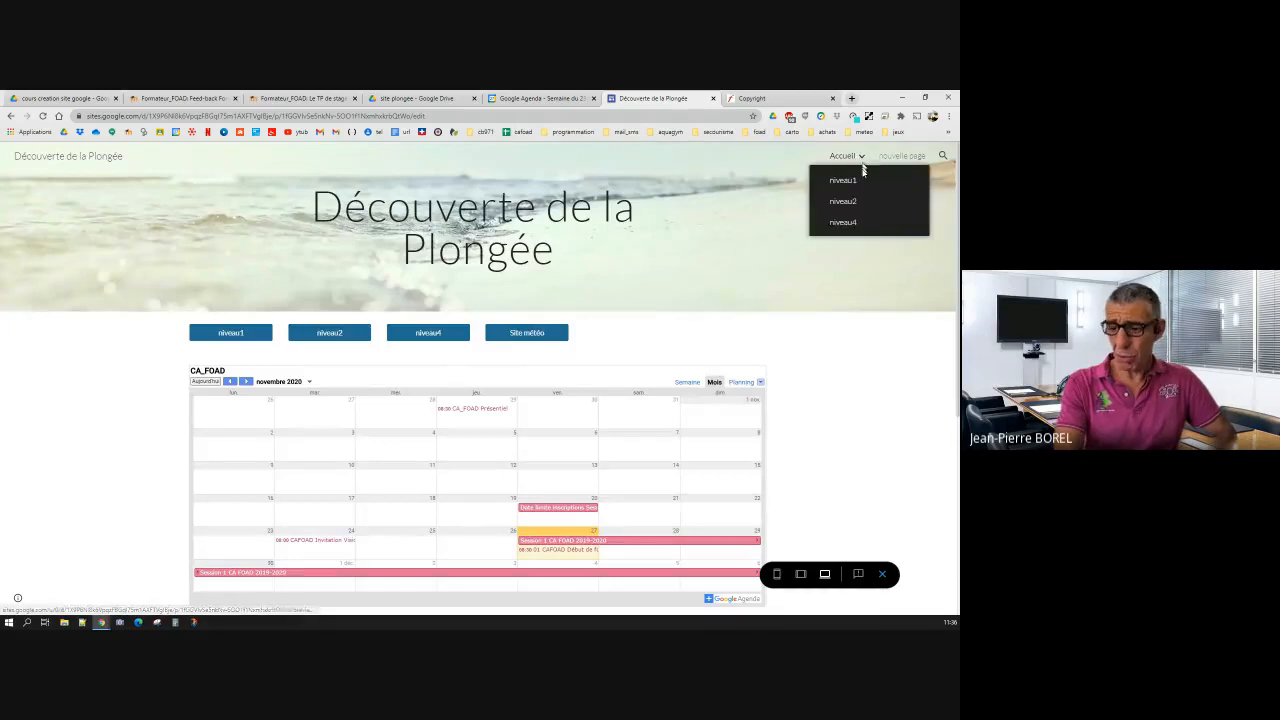
left_click(880, 574)
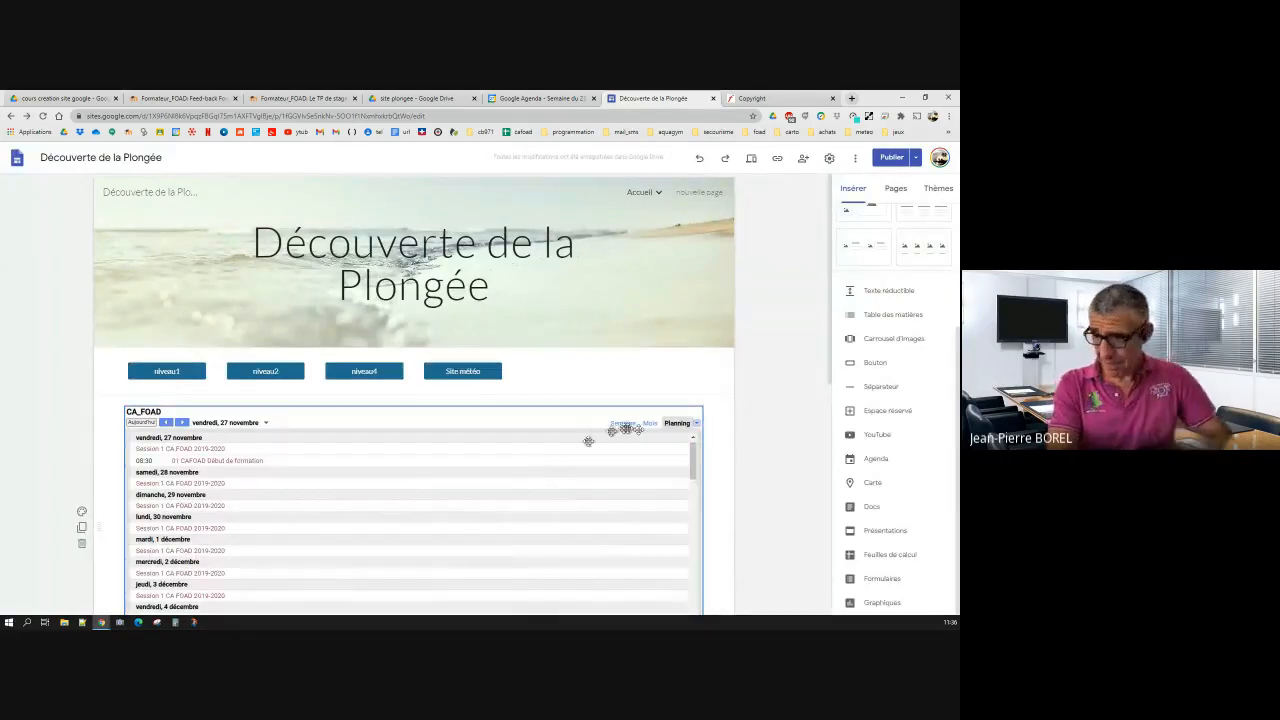
Step: Insert a map on the home page for the place Les Heures Saines at Rocher de Malendure
left_click(875, 485)
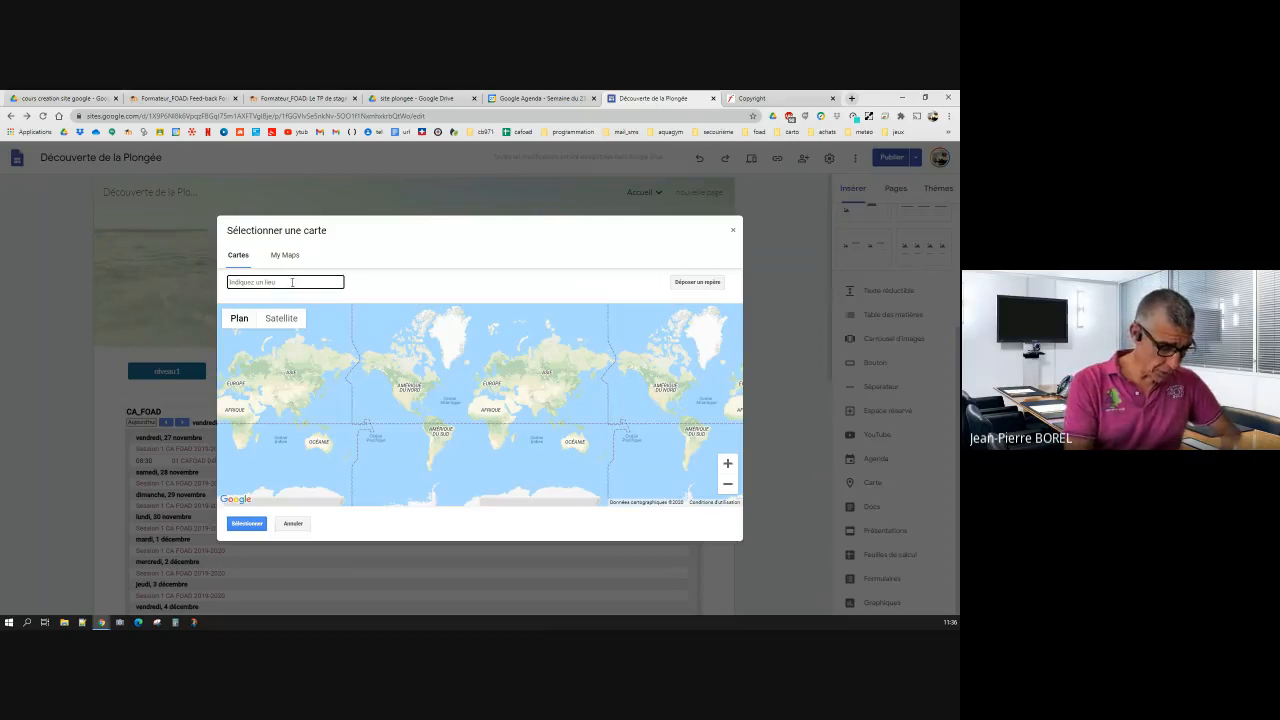
type("les")
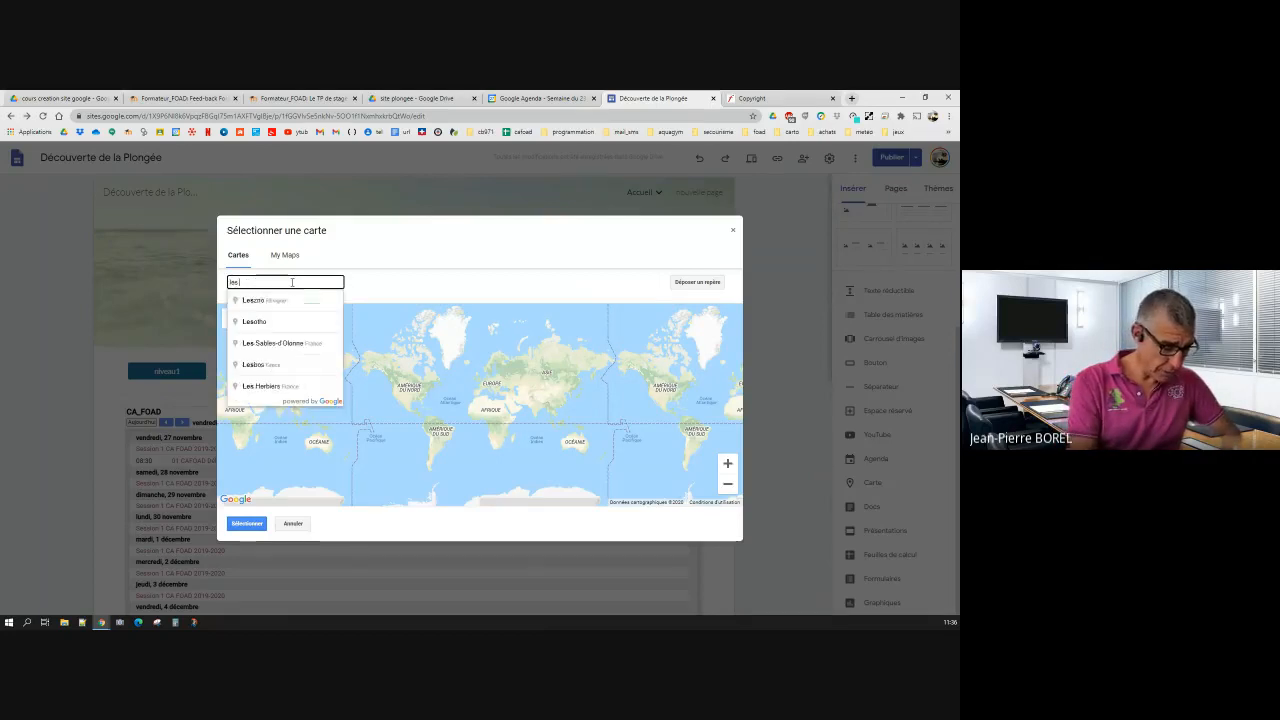
type(" heures s")
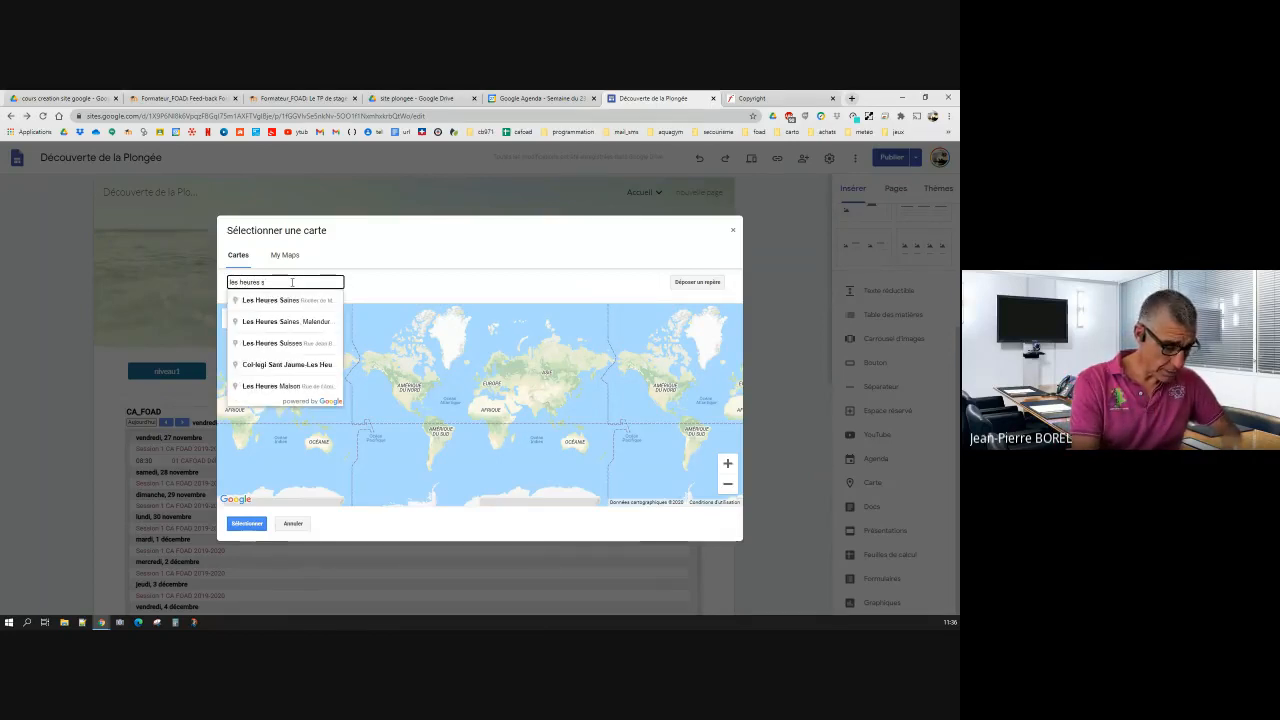
type("aines")
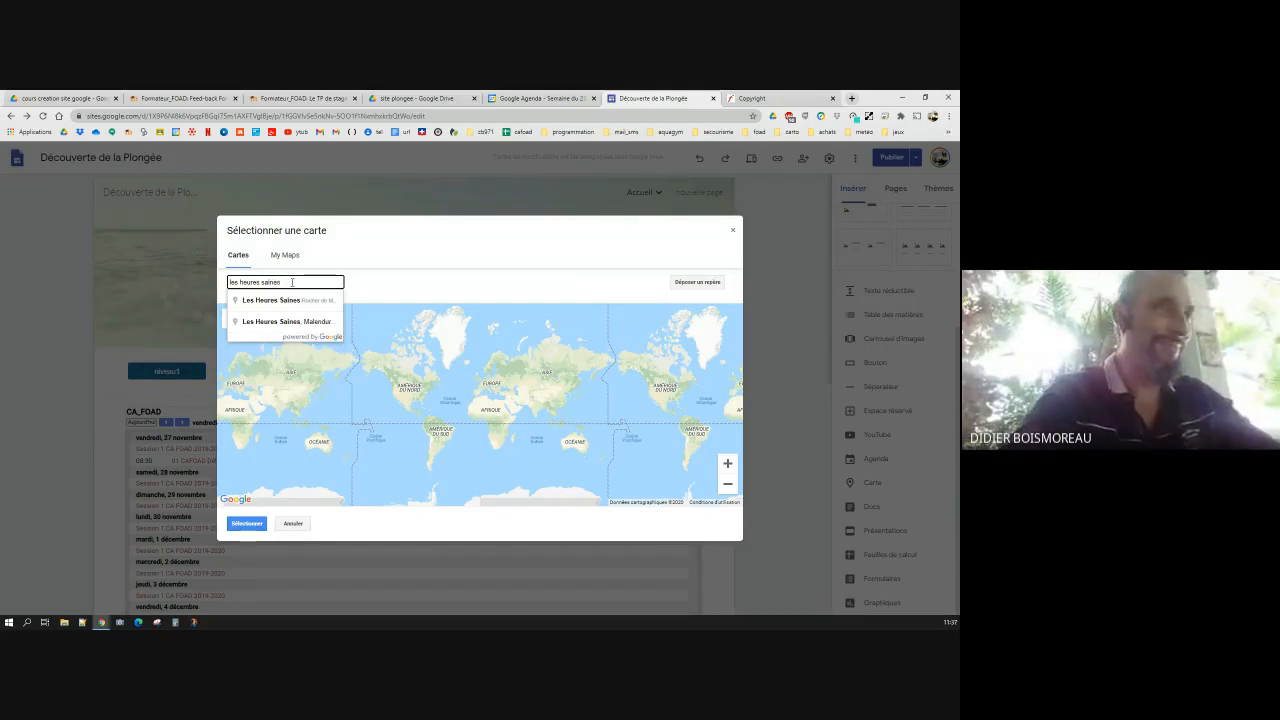
left_click(286, 301)
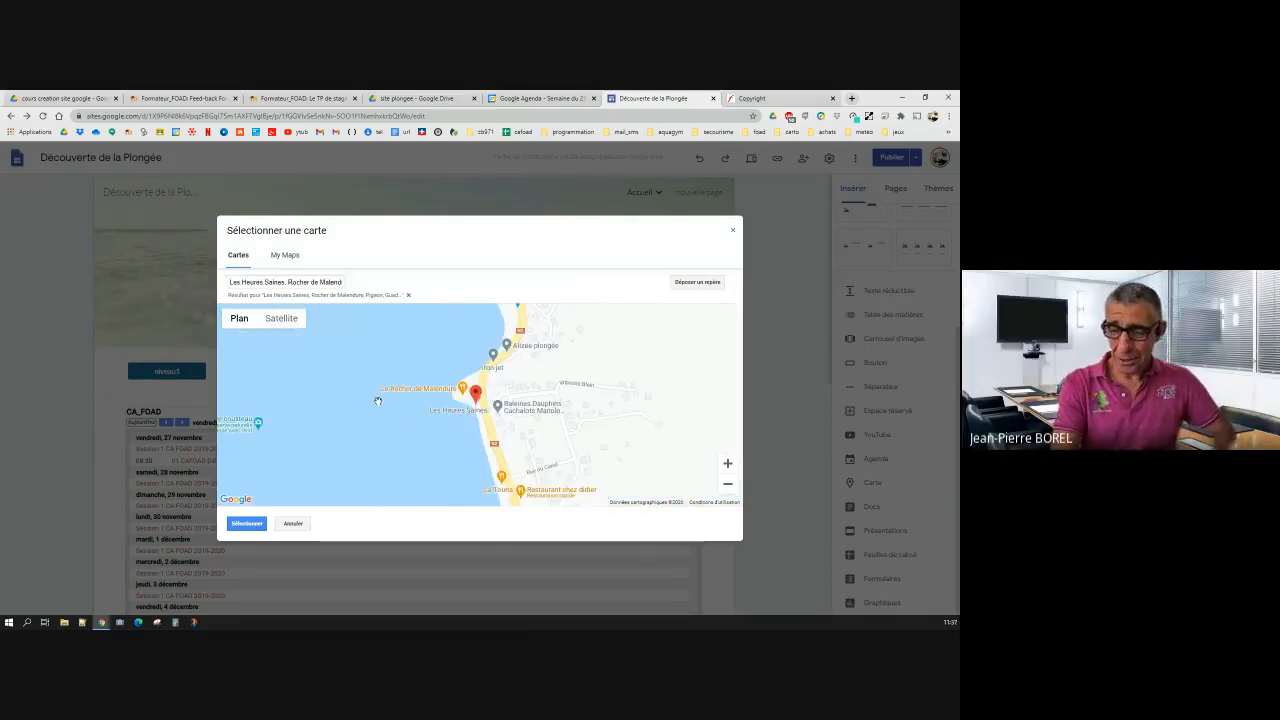
left_click(505, 420)
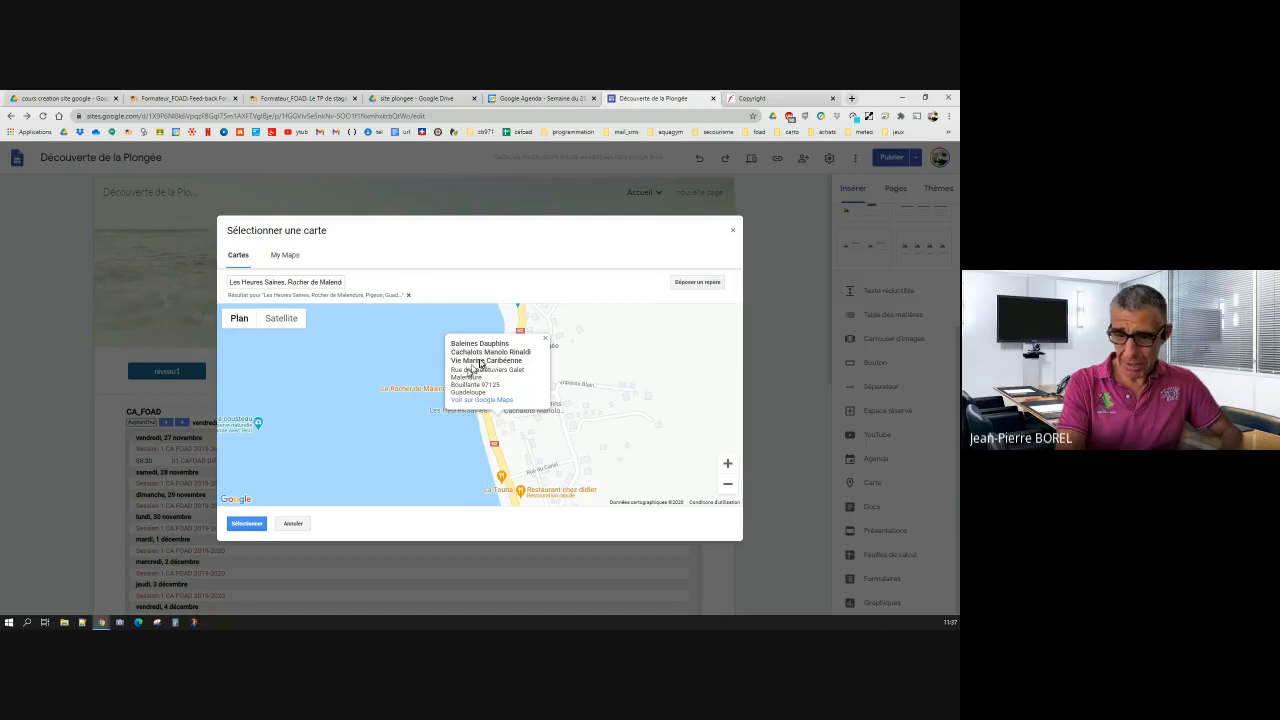
left_click(248, 523)
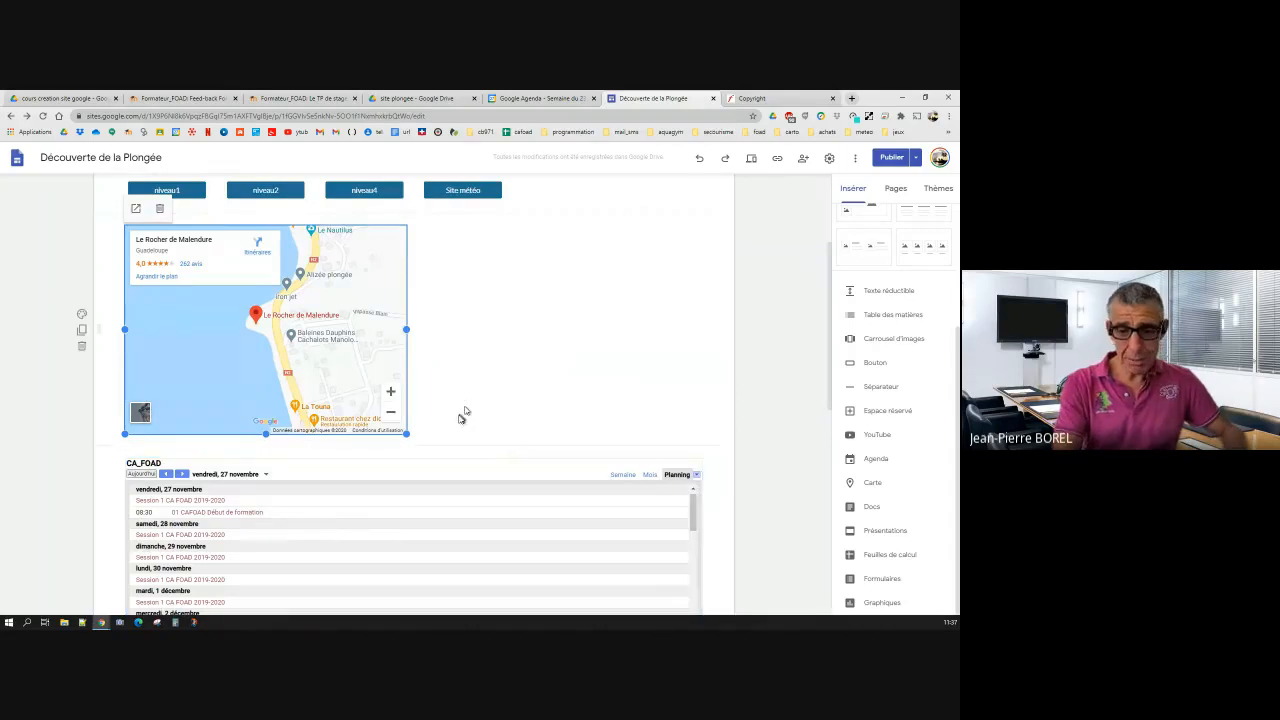
Step: Shrink the map to about half its width and height, and publish the updated Accueil page
left_click_drag(407, 329, 255, 392)
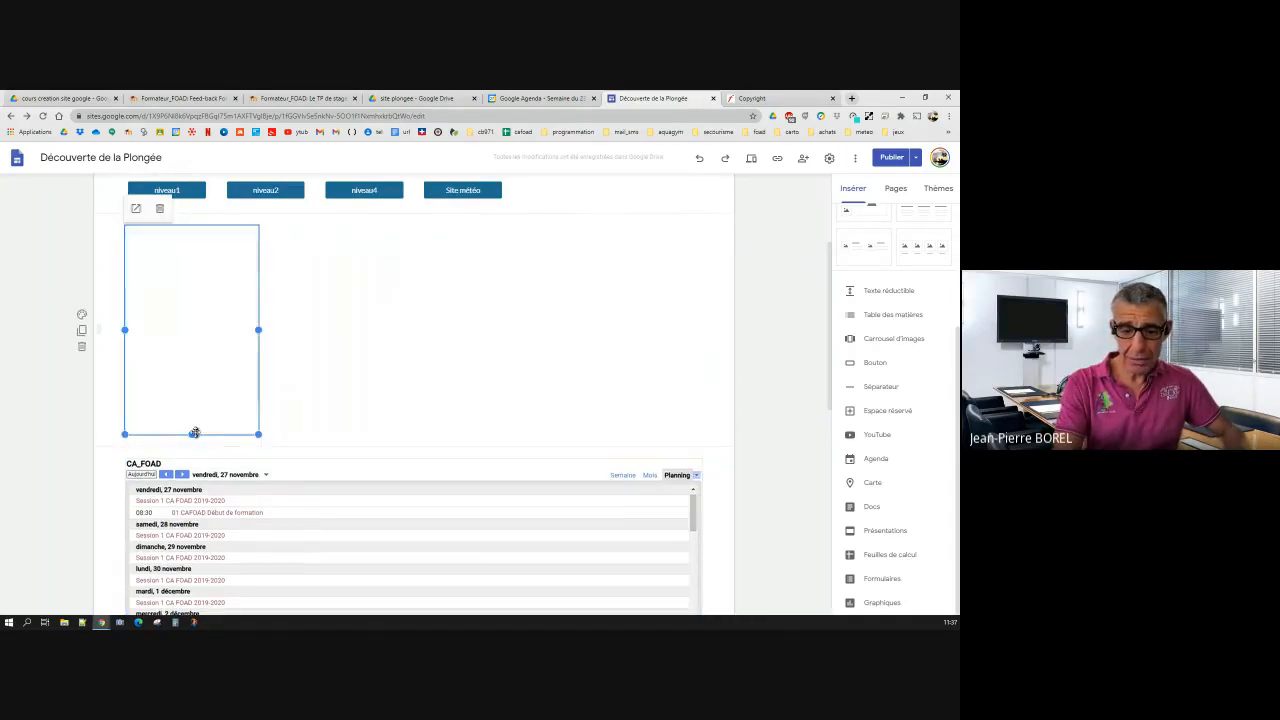
left_click_drag(193, 433, 192, 336)
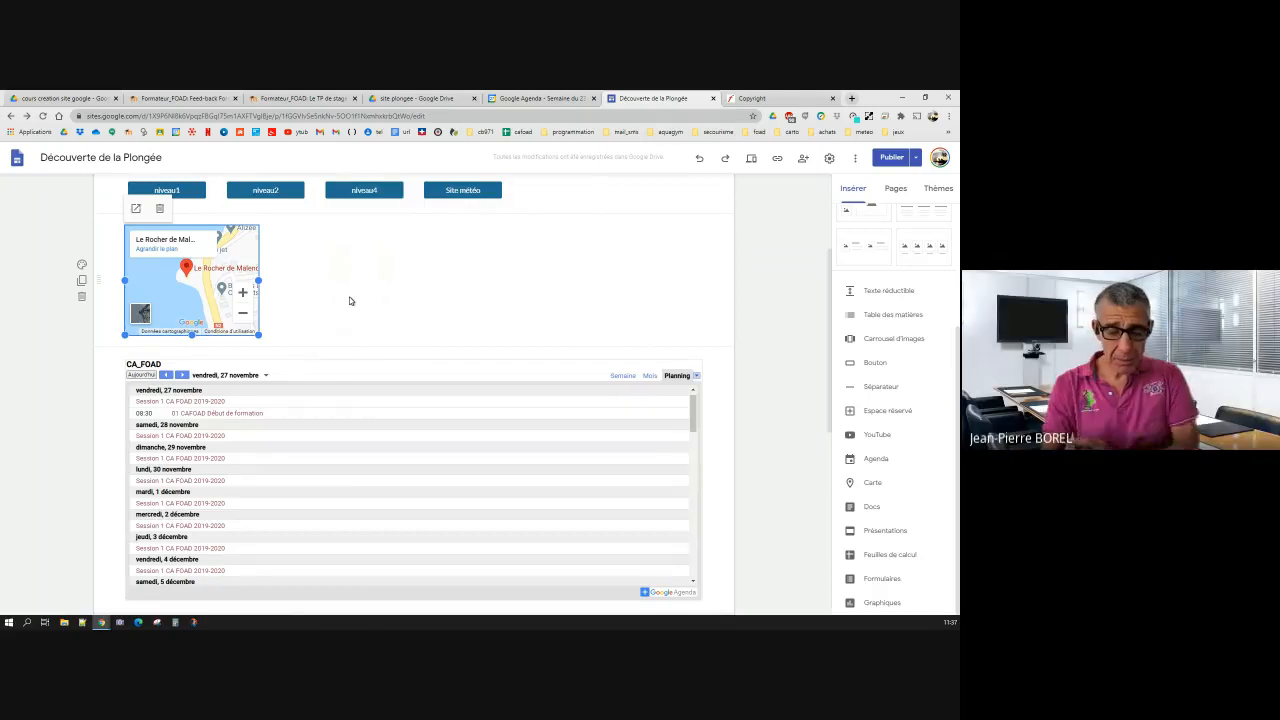
left_click(895, 158)
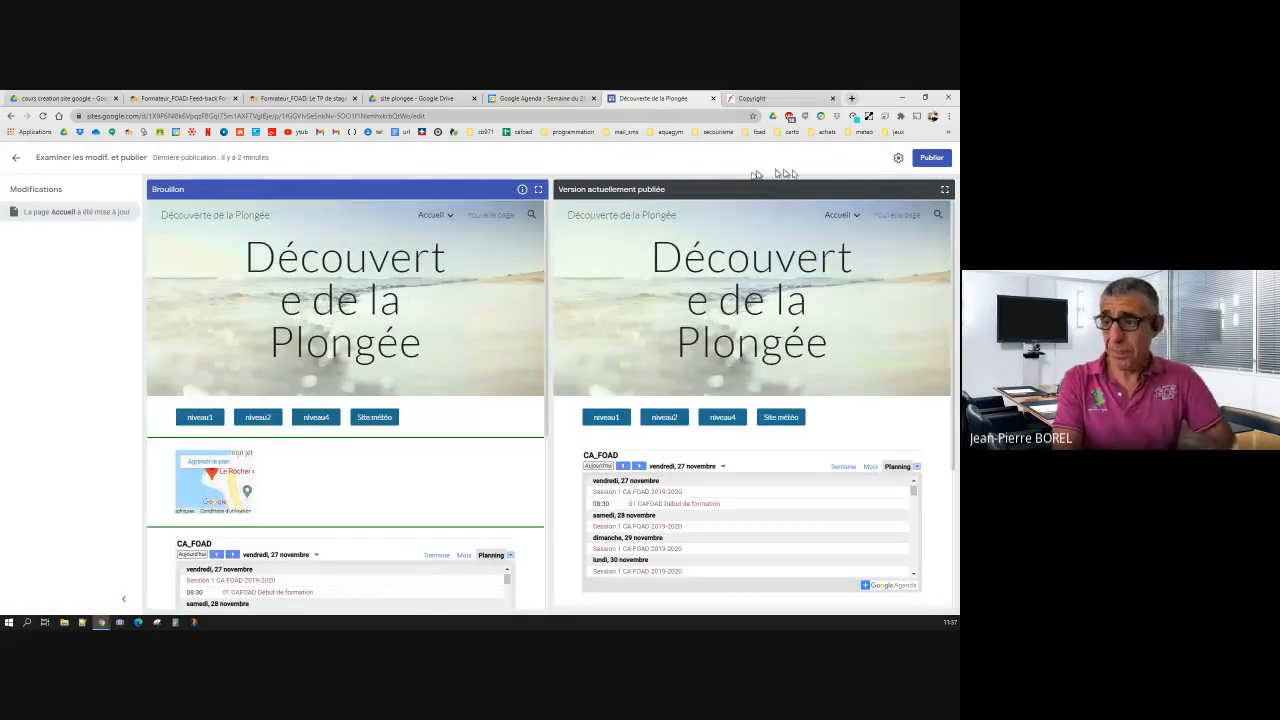
left_click(931, 158)
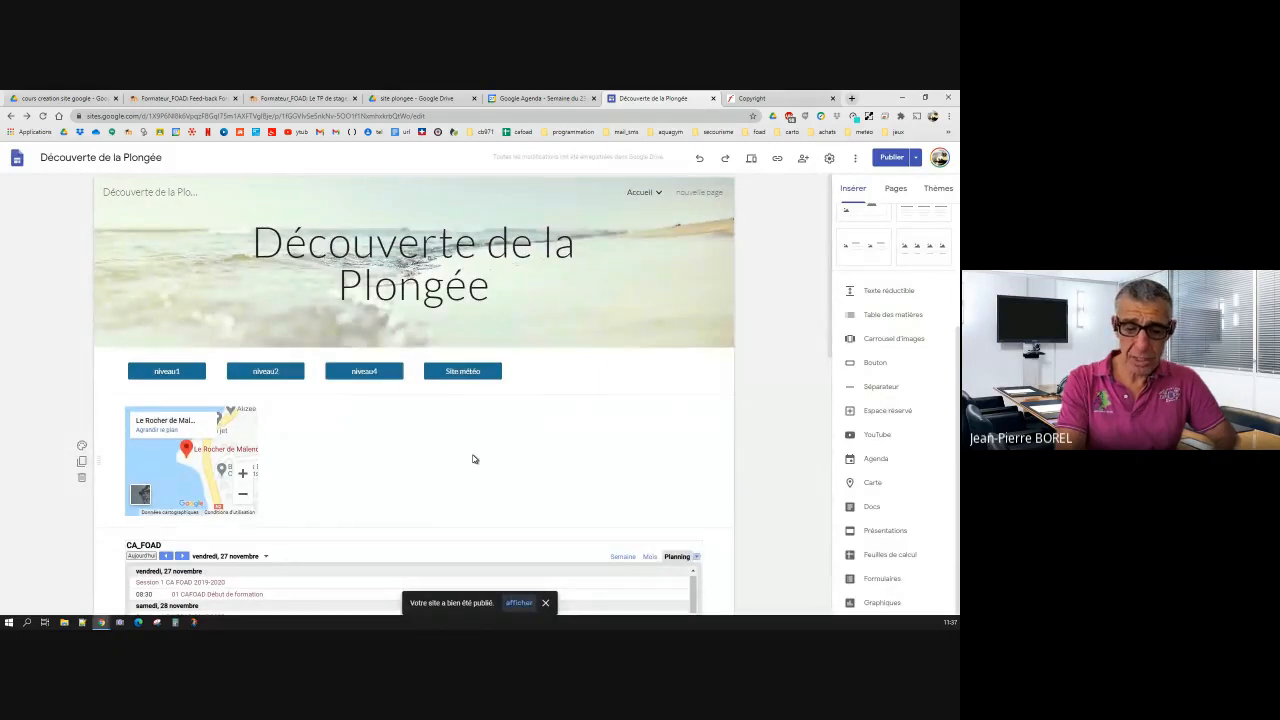
Step: Preview the site at phone size, open the embedded map in Google Maps, and return to the preview
scroll(440, 458, "down", 10)
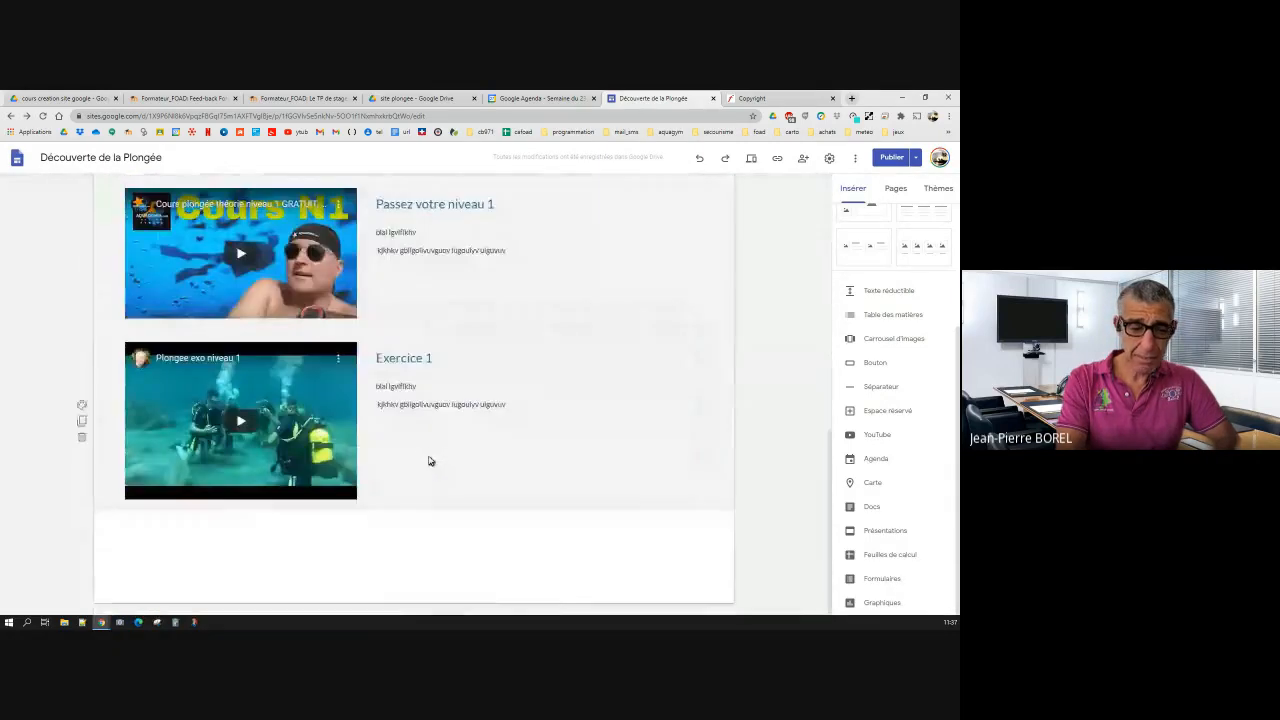
scroll(430, 461, "up", 10)
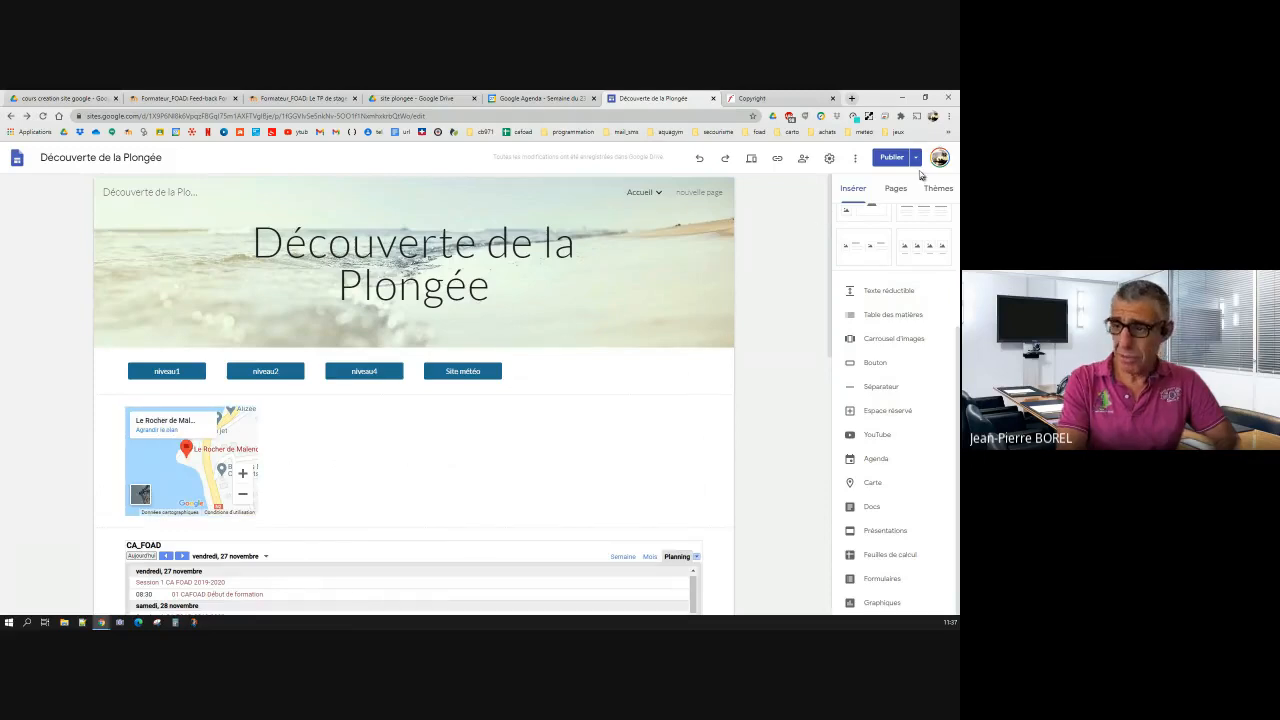
left_click(751, 162)
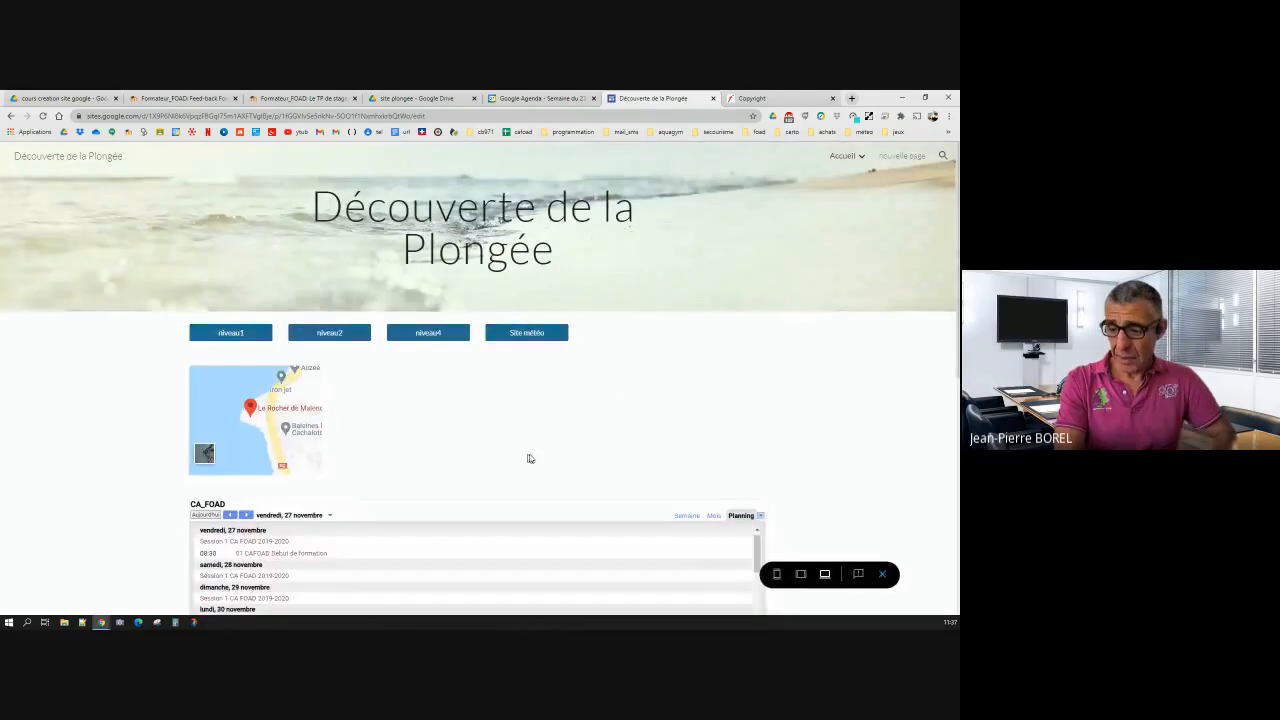
left_click(776, 574)
scroll(533, 457, "down", 2)
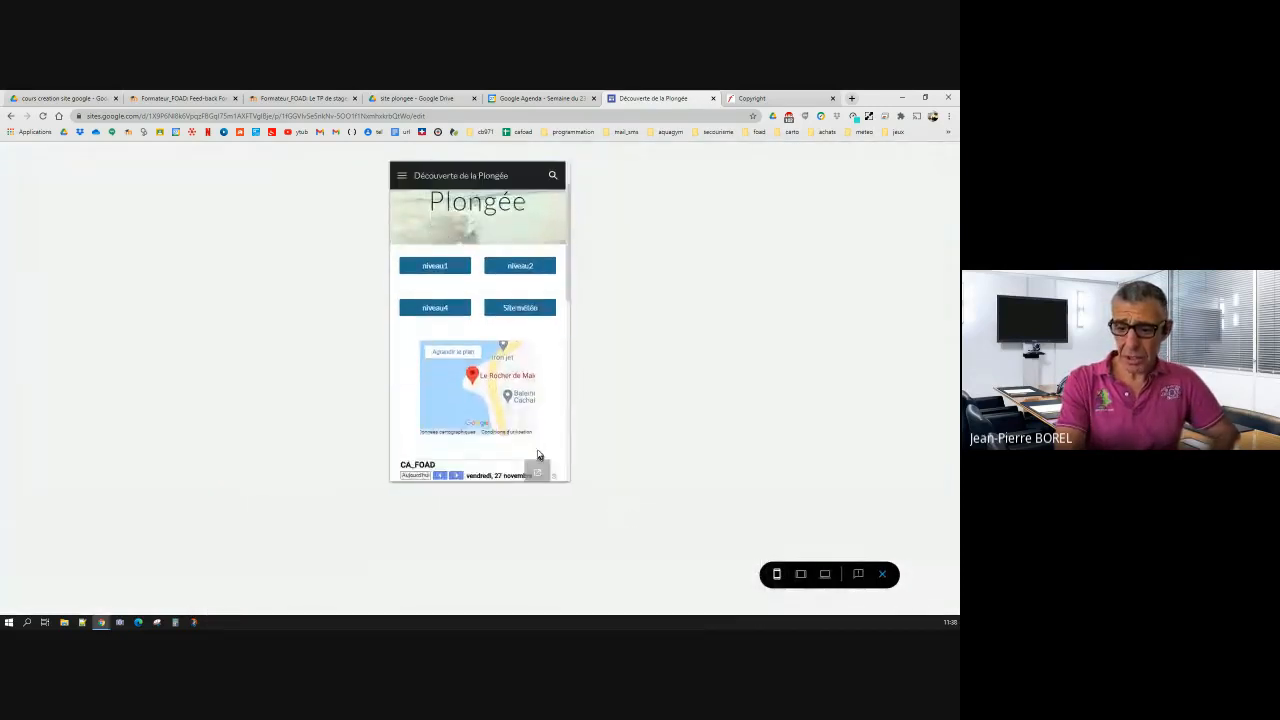
left_click(491, 342)
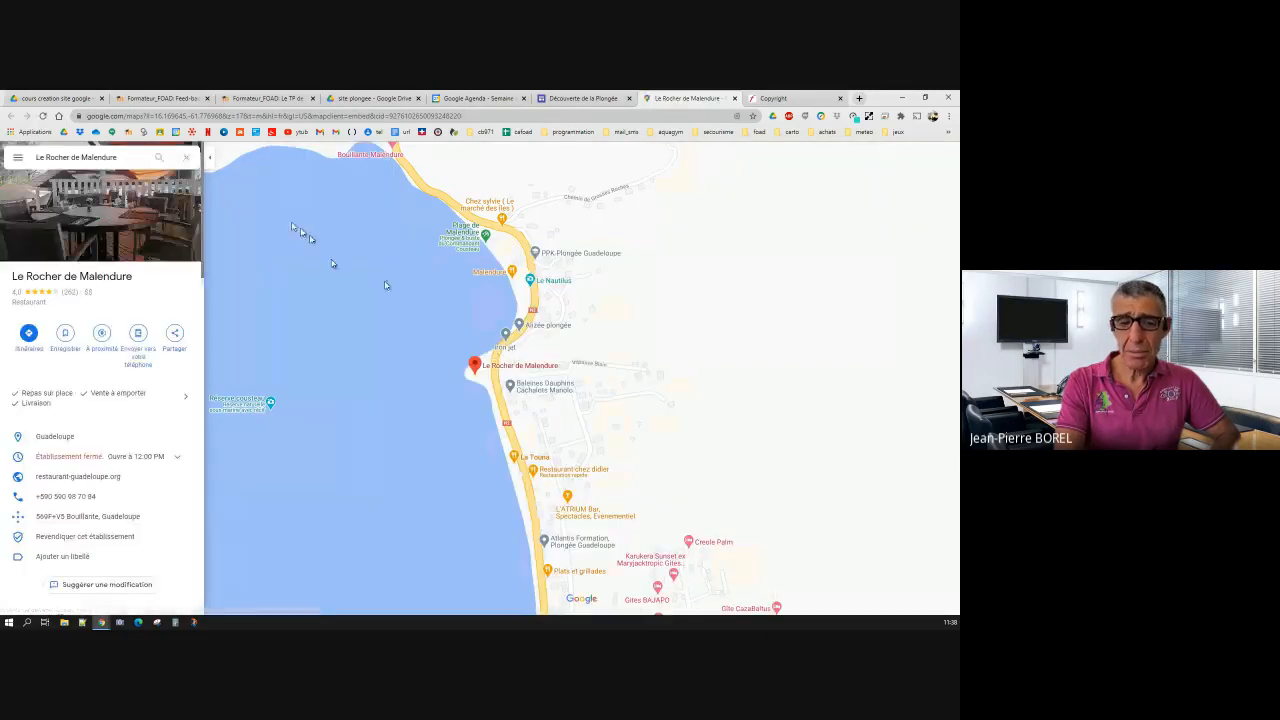
left_click(735, 98)
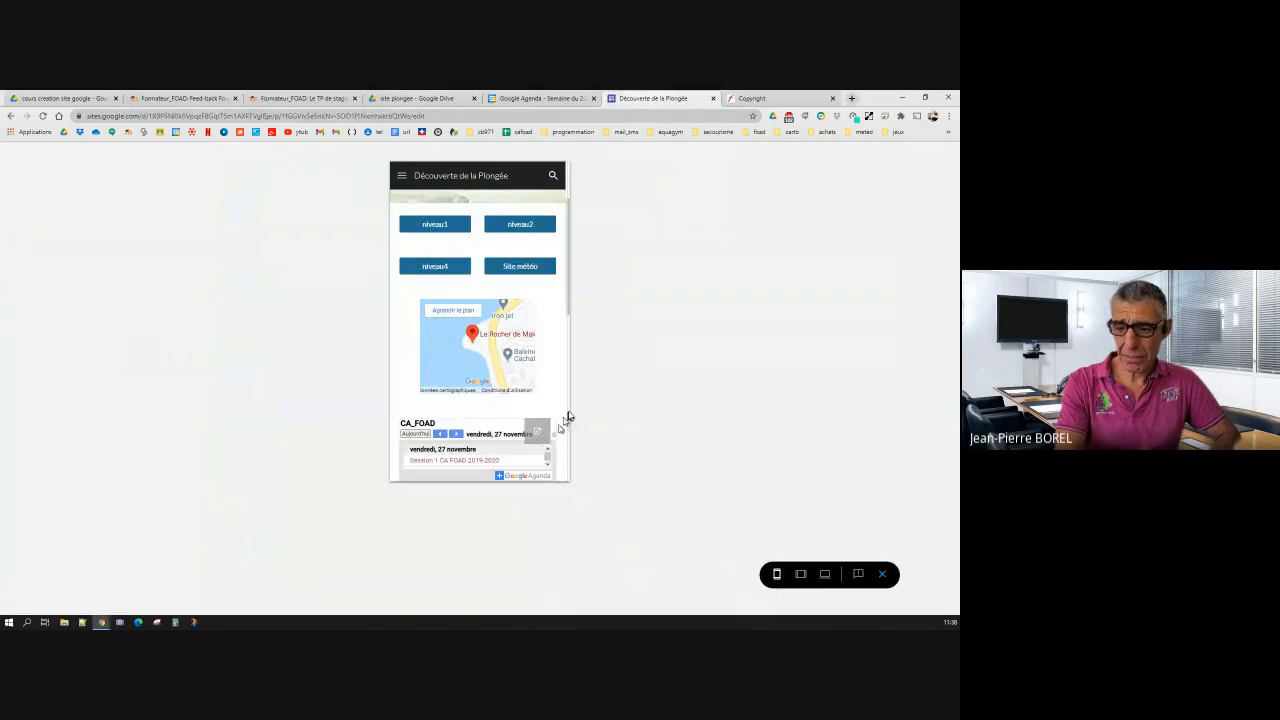
Step: Preview the site at tablet size, show the CA_FOAD calendar by month and by week, and return to the editor
scroll(555, 405, "down", 3)
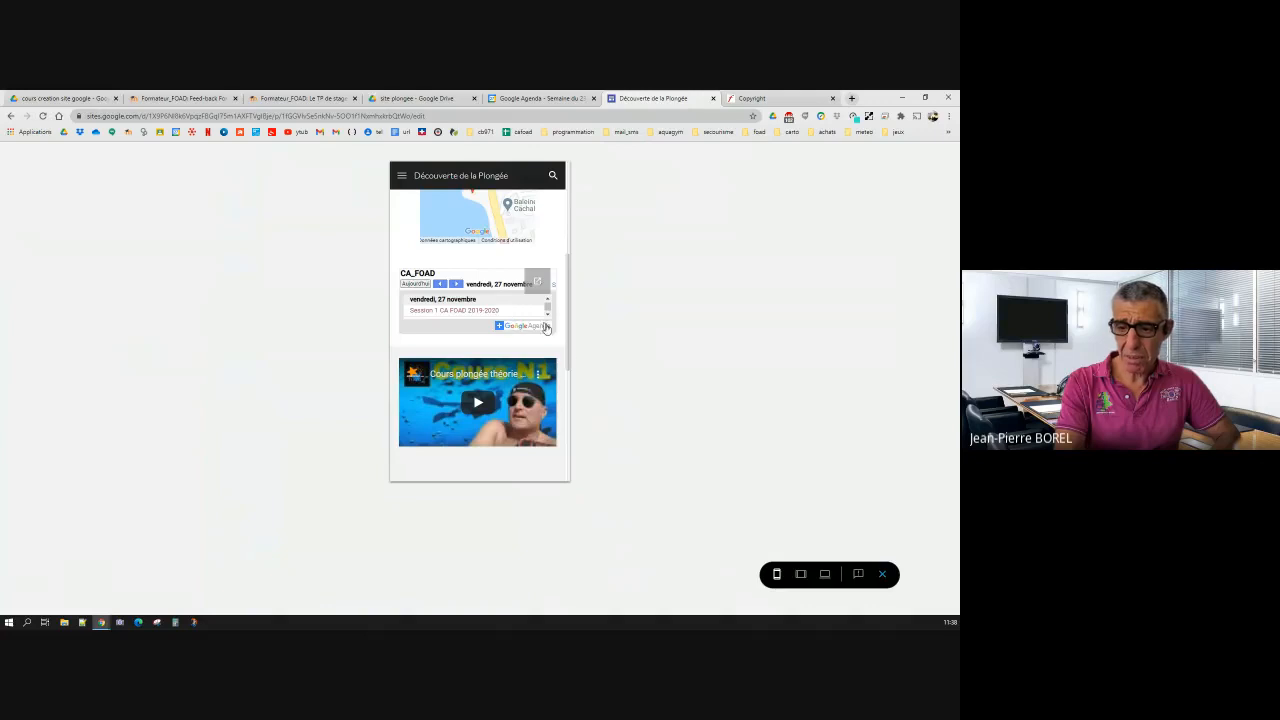
left_click(799, 575)
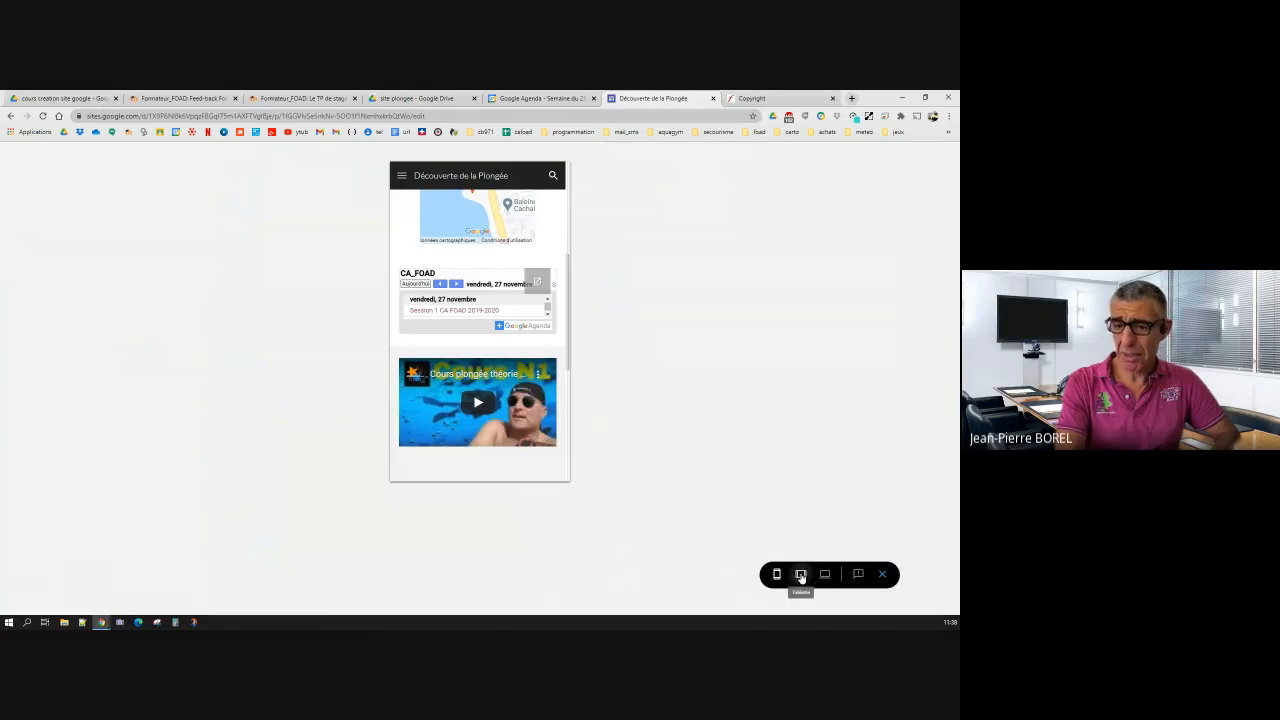
scroll(493, 344, "down", 6)
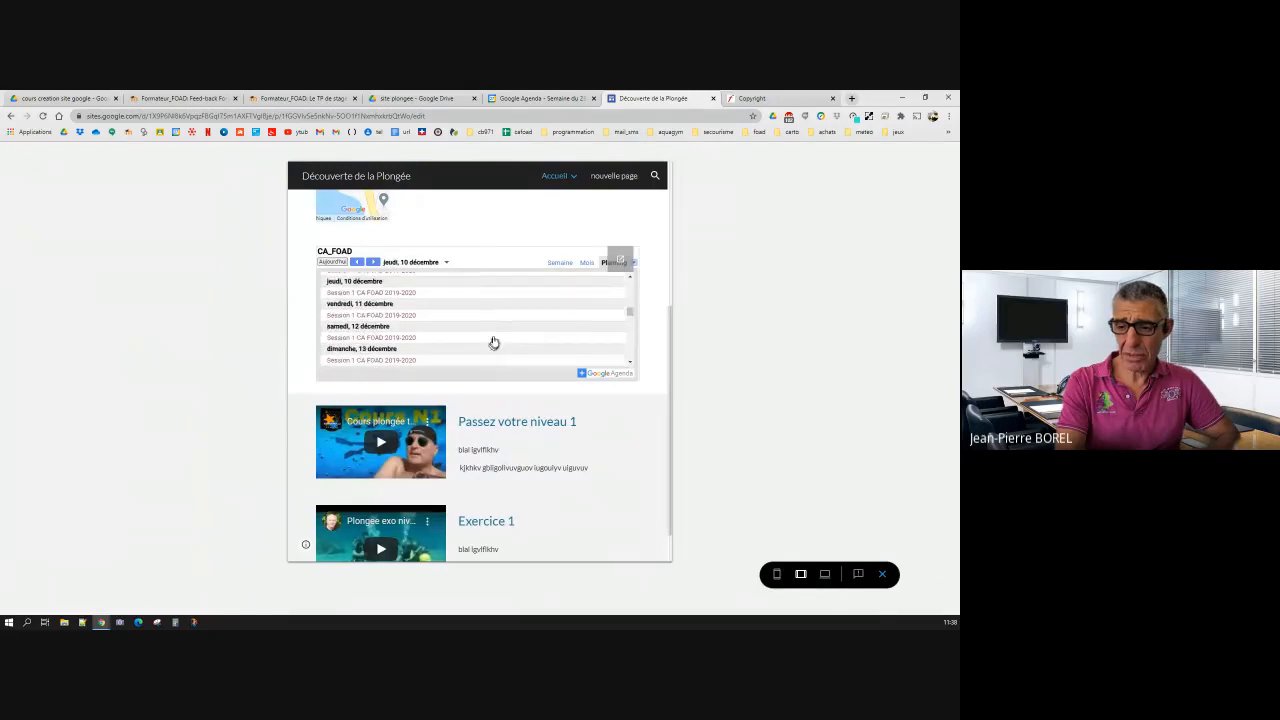
left_click(587, 262)
left_click(560, 262)
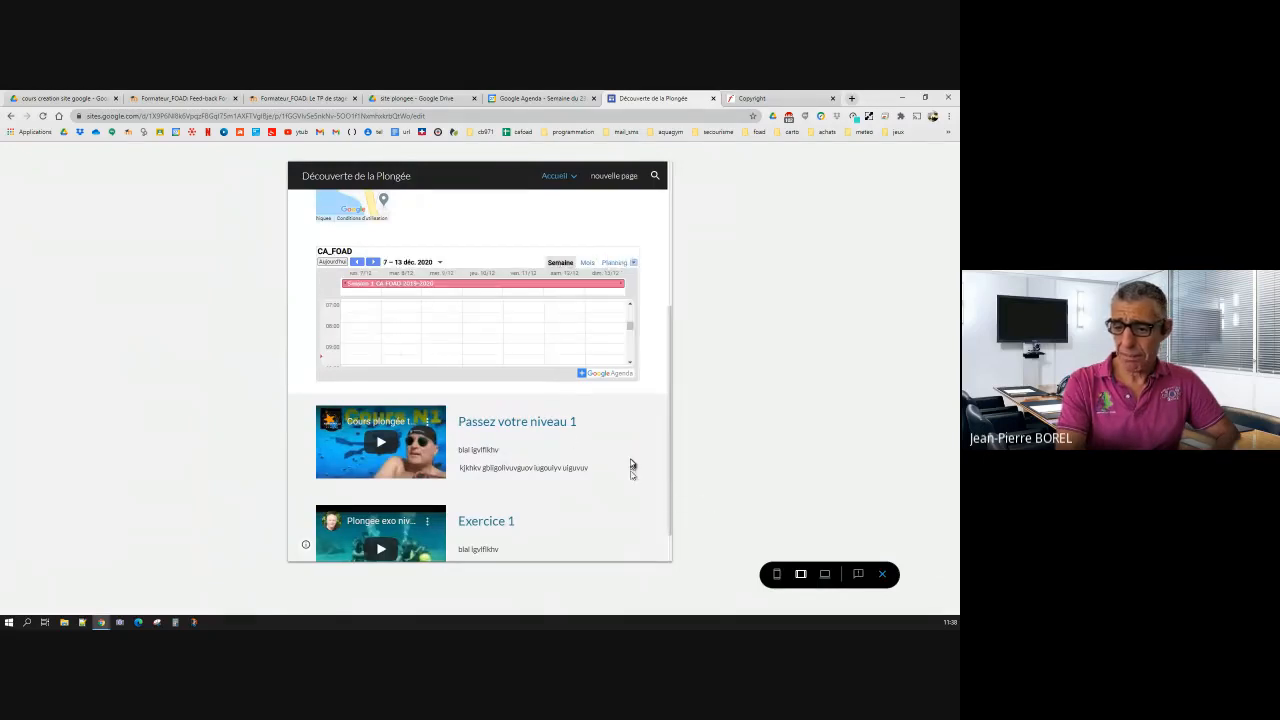
scroll(629, 463, "up", 5)
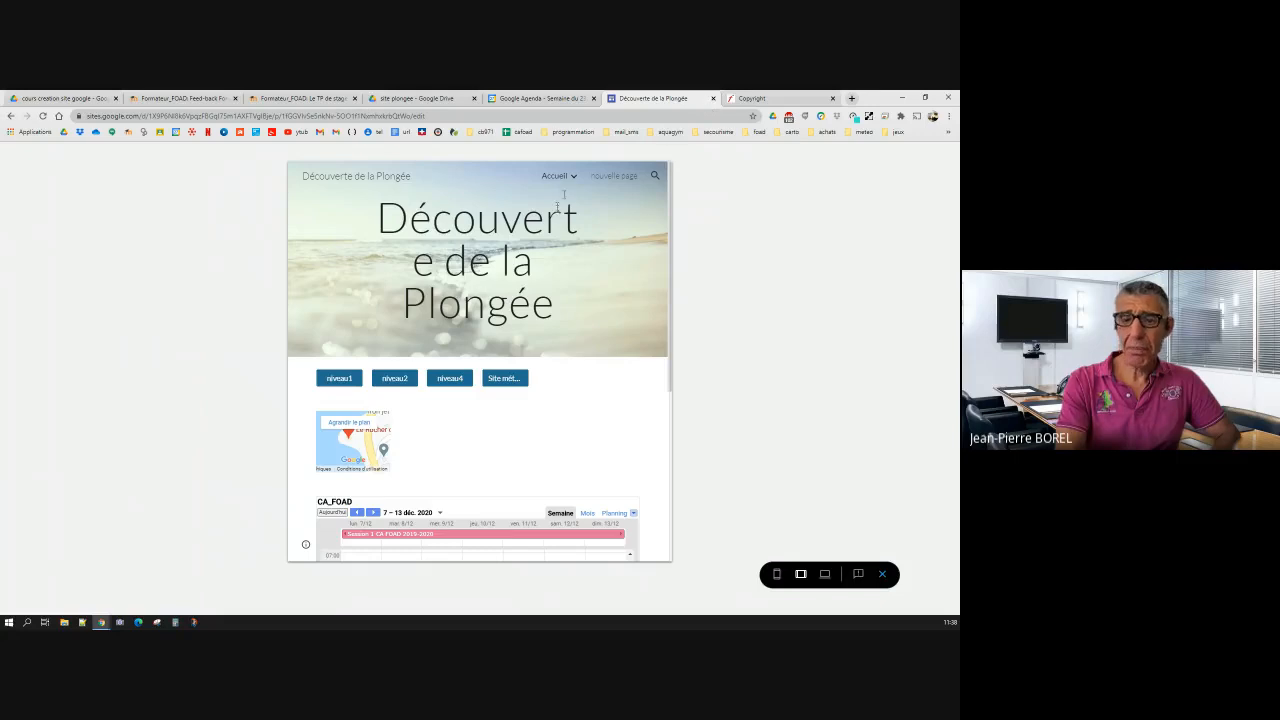
left_click(884, 577)
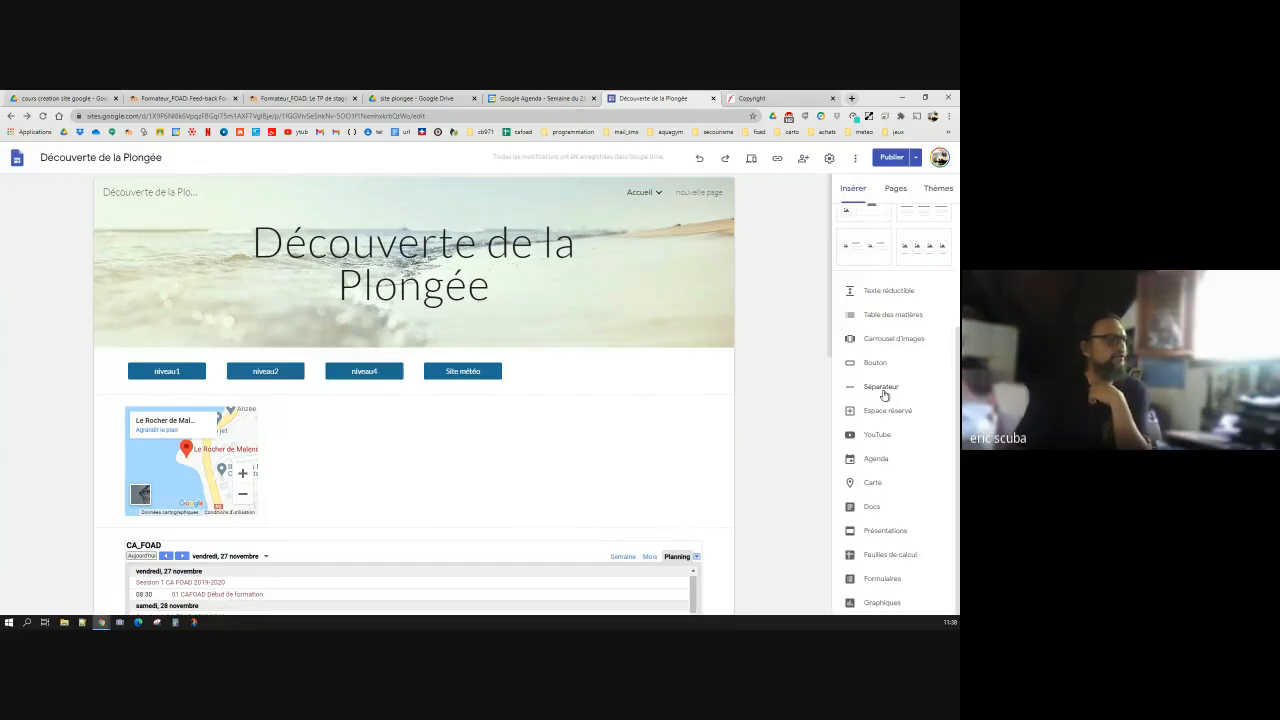
Step: Open the map selected on the home page in Google Maps, and return to the site editor
left_click_drag(884, 396, 611, 516)
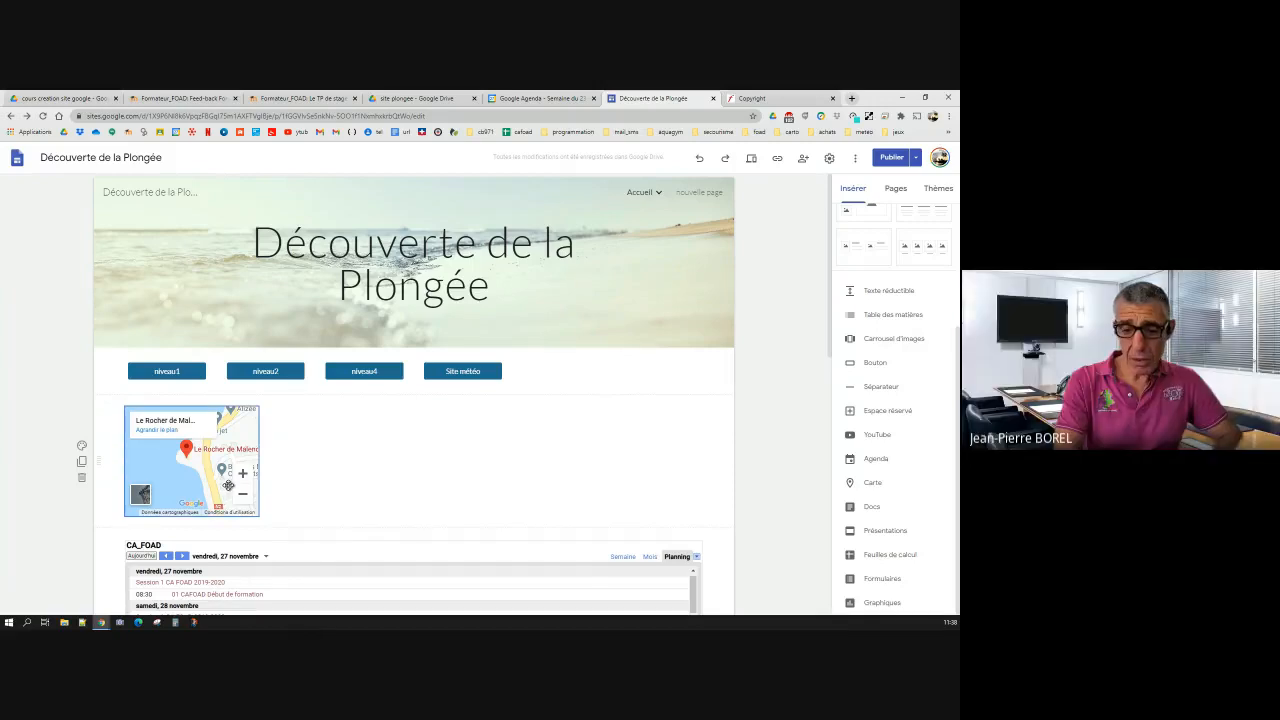
left_click(190, 478)
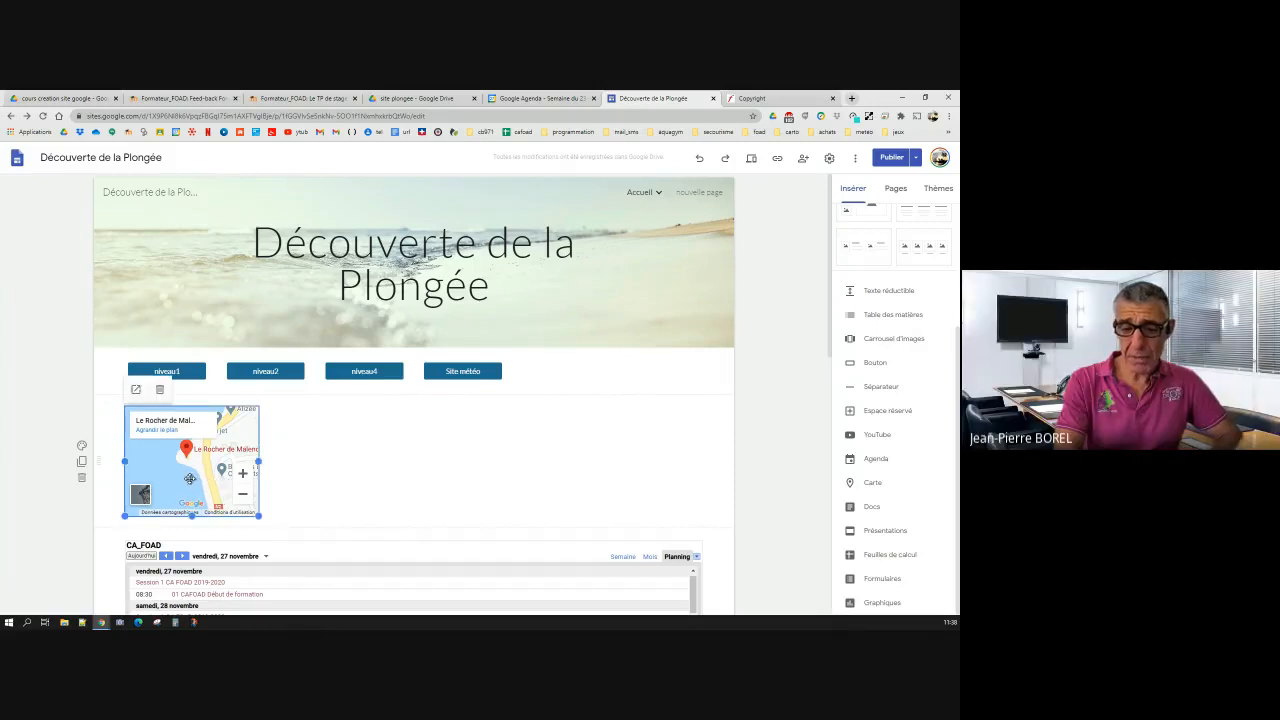
left_click(136, 390)
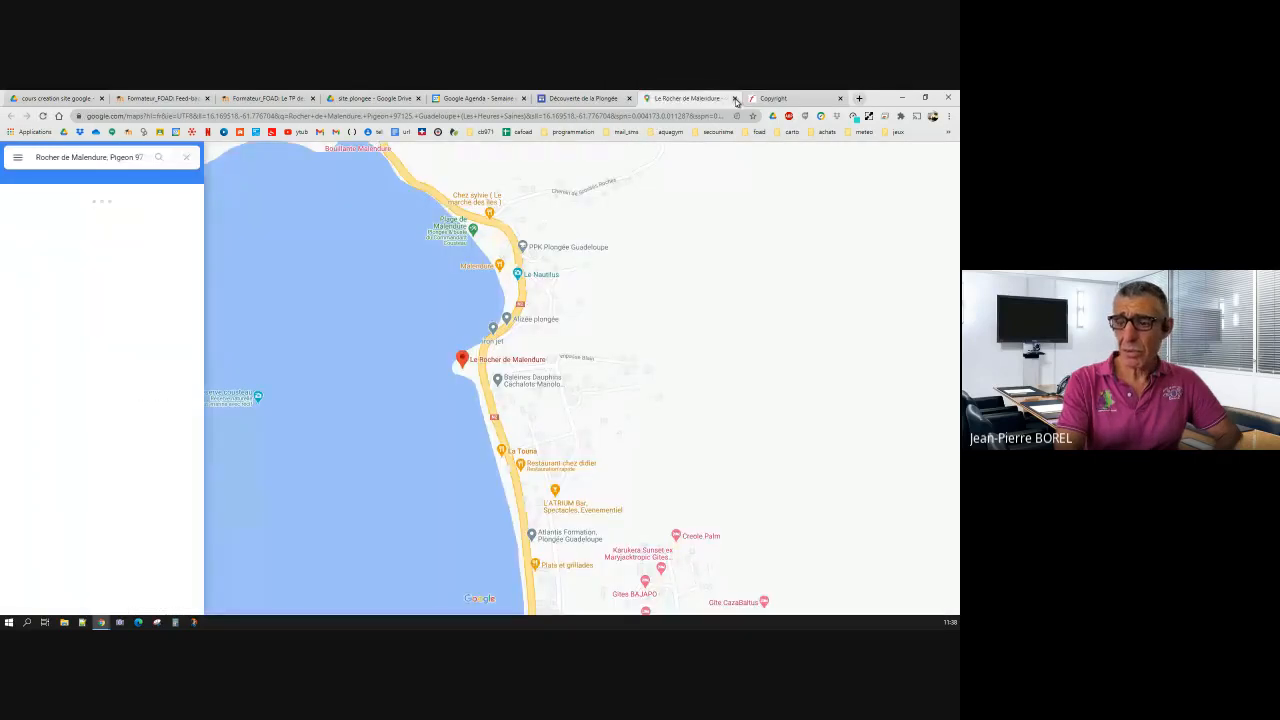
left_click(735, 99)
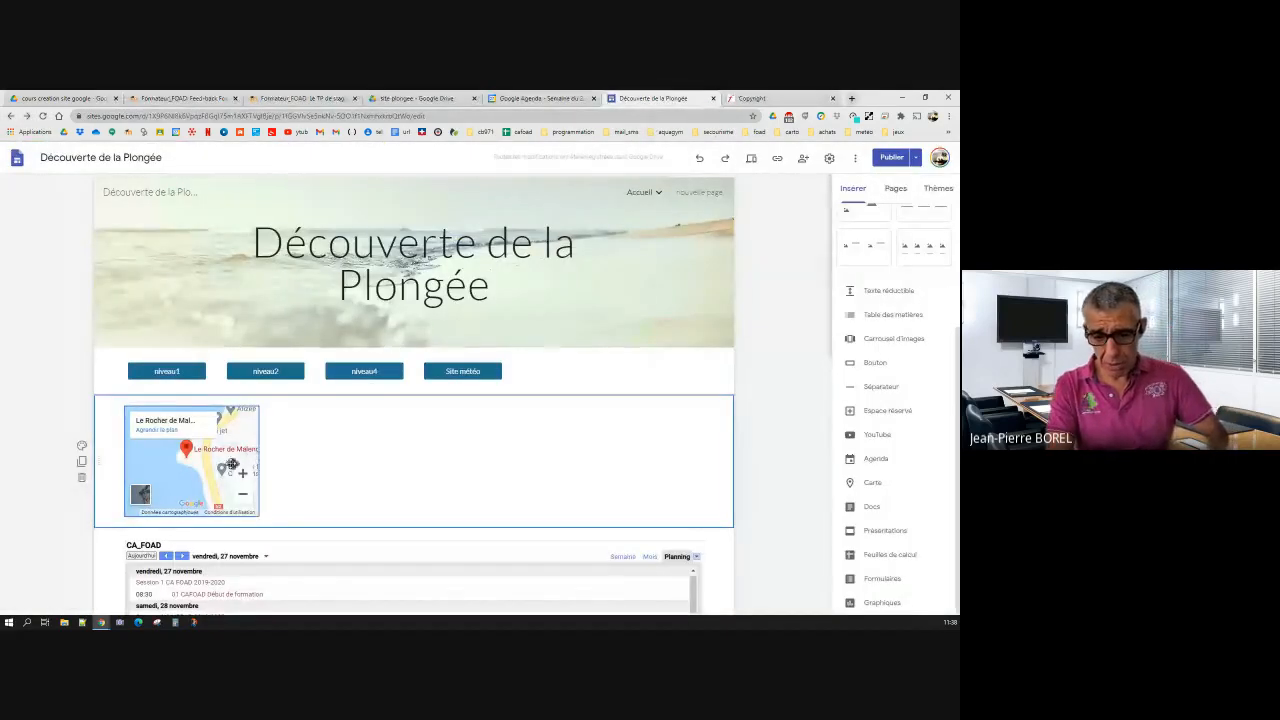
Step: Delete the home page section that contains the Rocher de Malendure map
left_click_drag(231, 464, 262, 465)
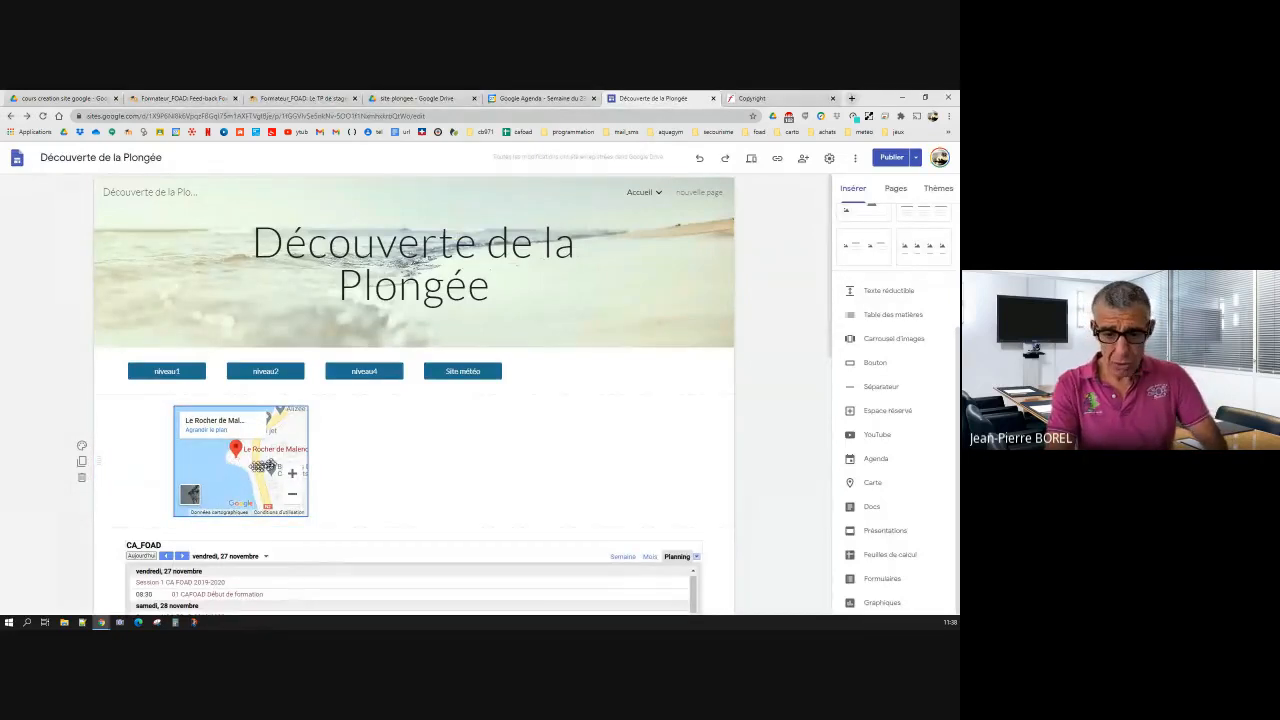
left_click(82, 477)
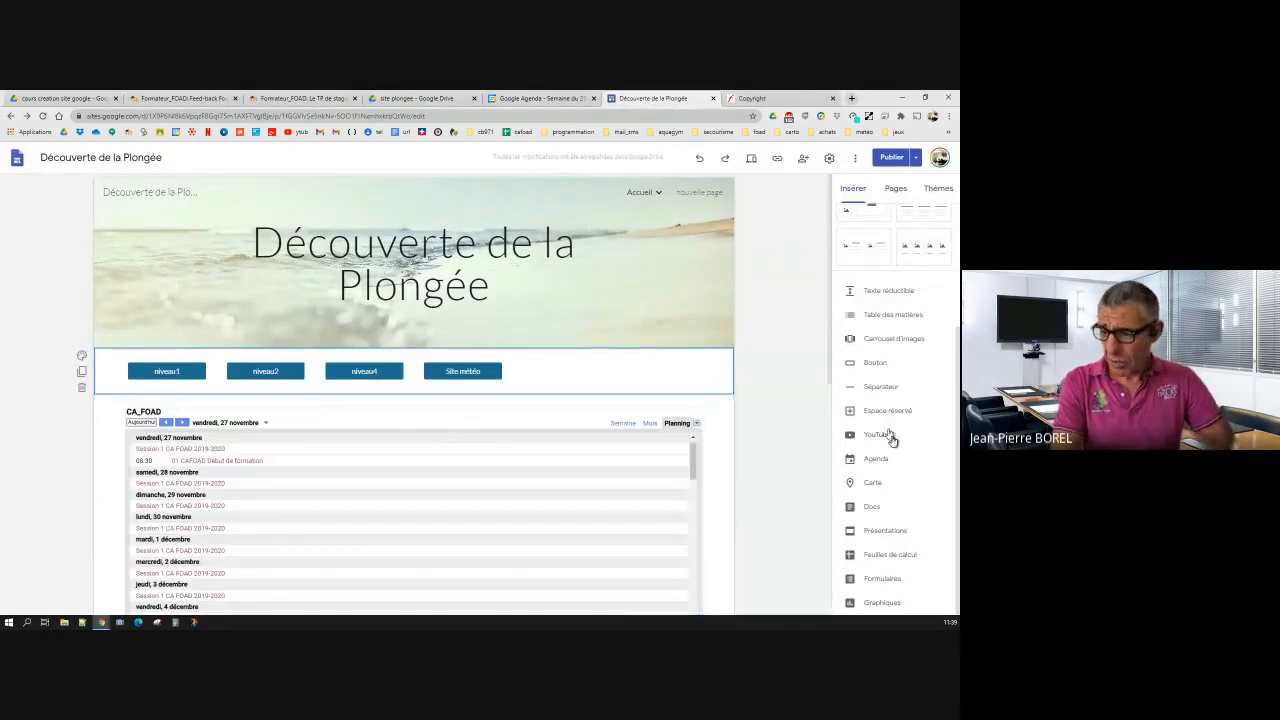
Step: Start inserting a map on the home page and search for the place "Les Heures Saines", Rocher de Malendure, in satellite view
left_click(872, 484)
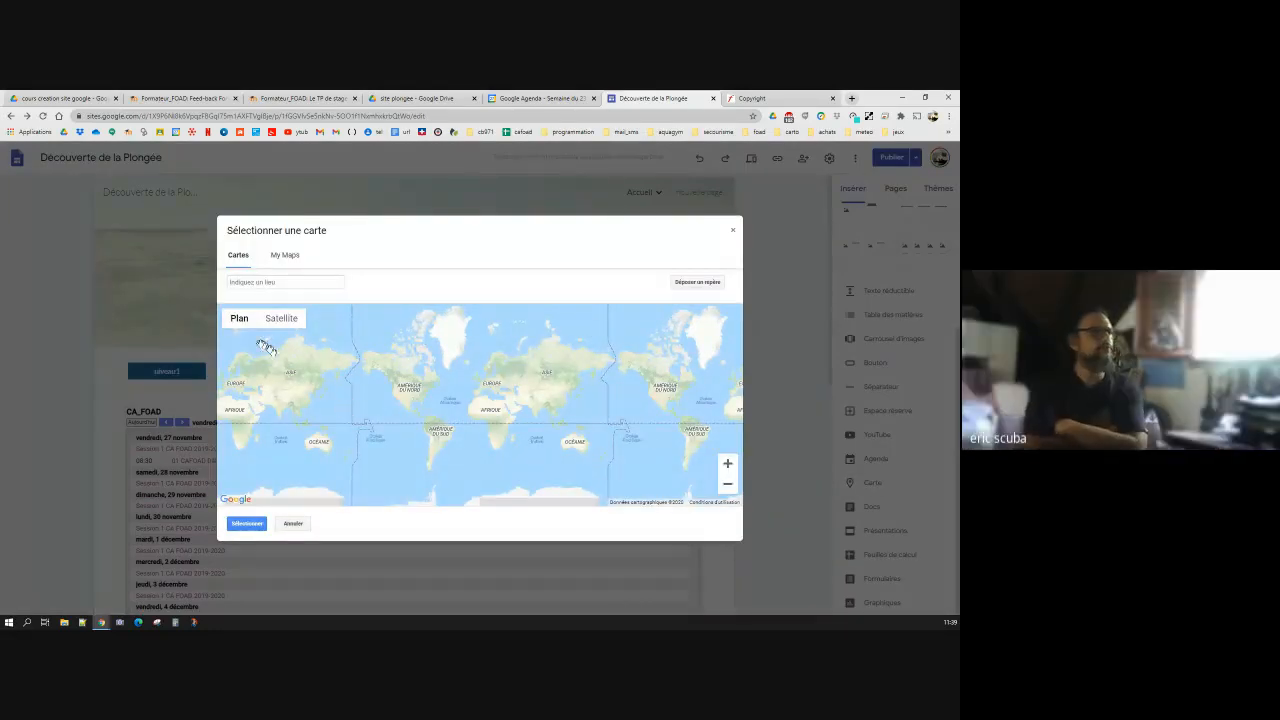
left_click(288, 322)
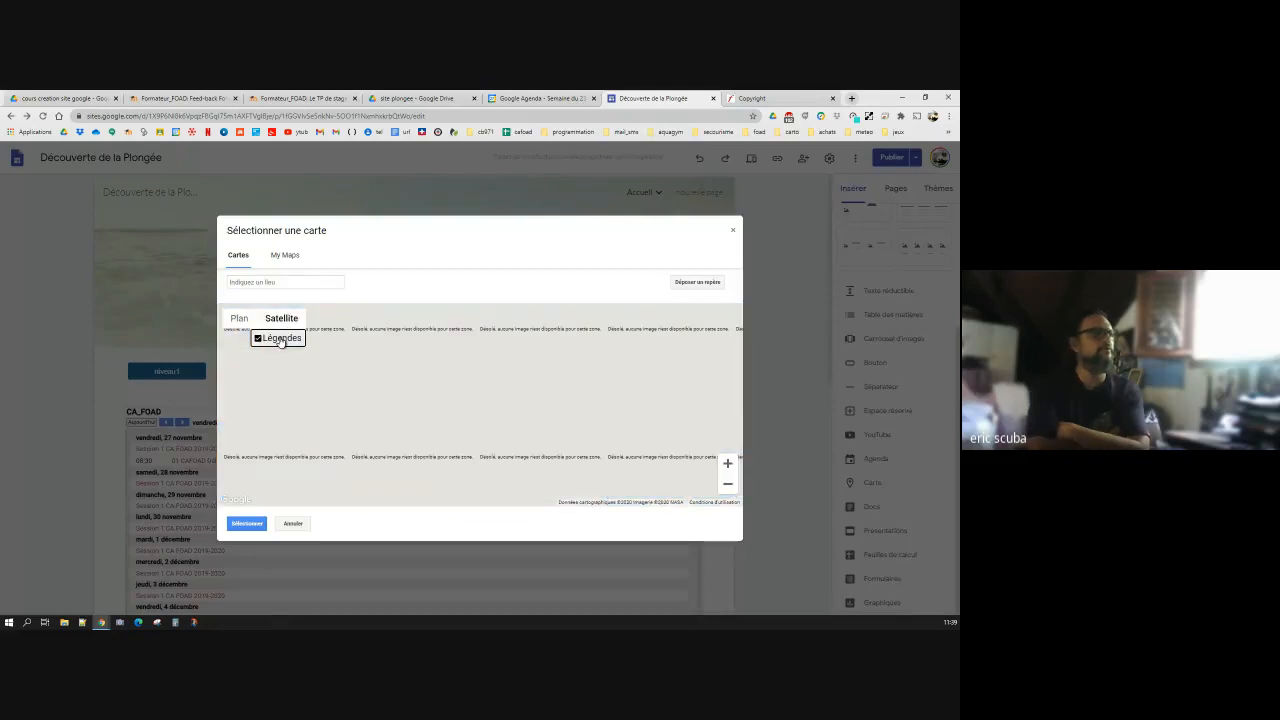
left_click(252, 282)
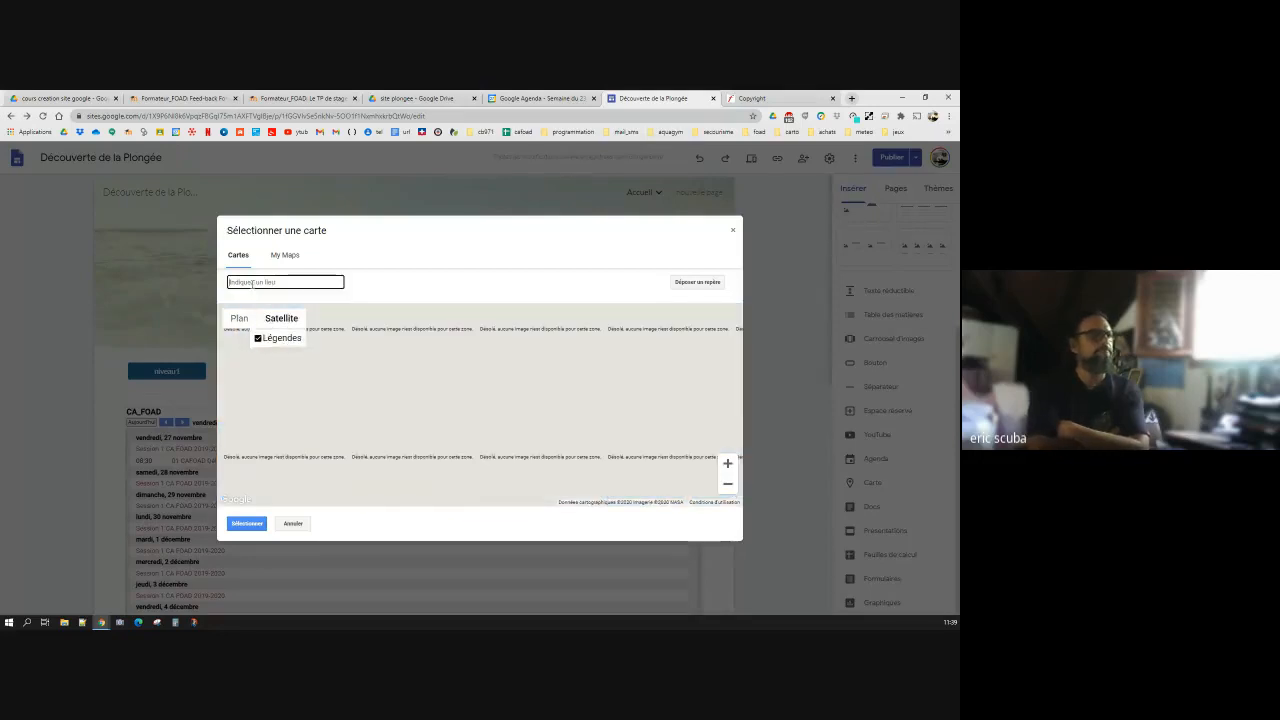
type("l")
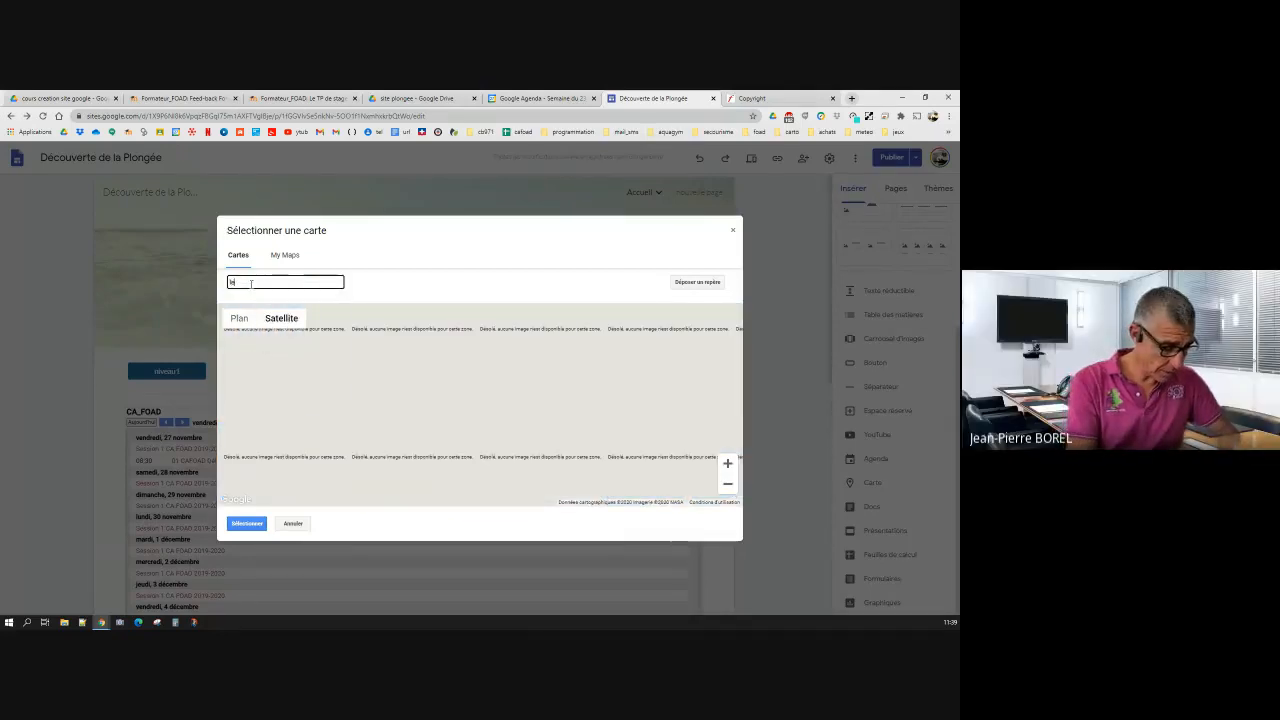
type("es heures sai")
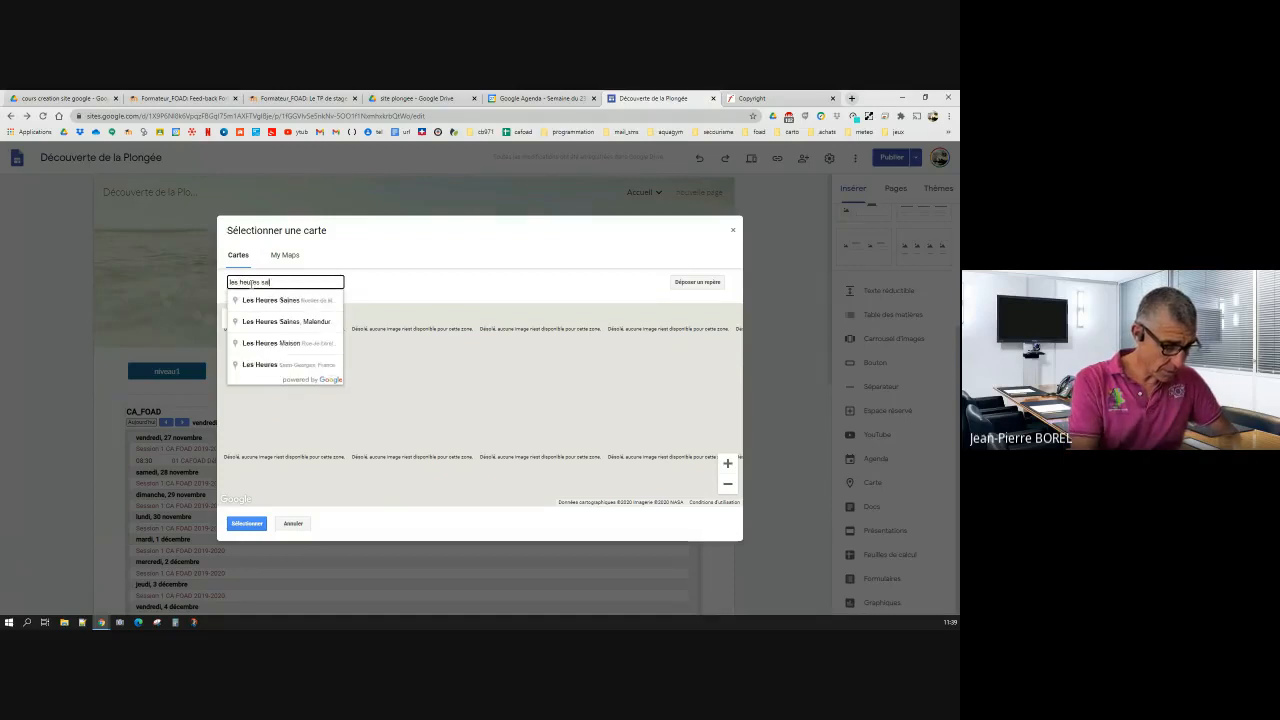
type("nes")
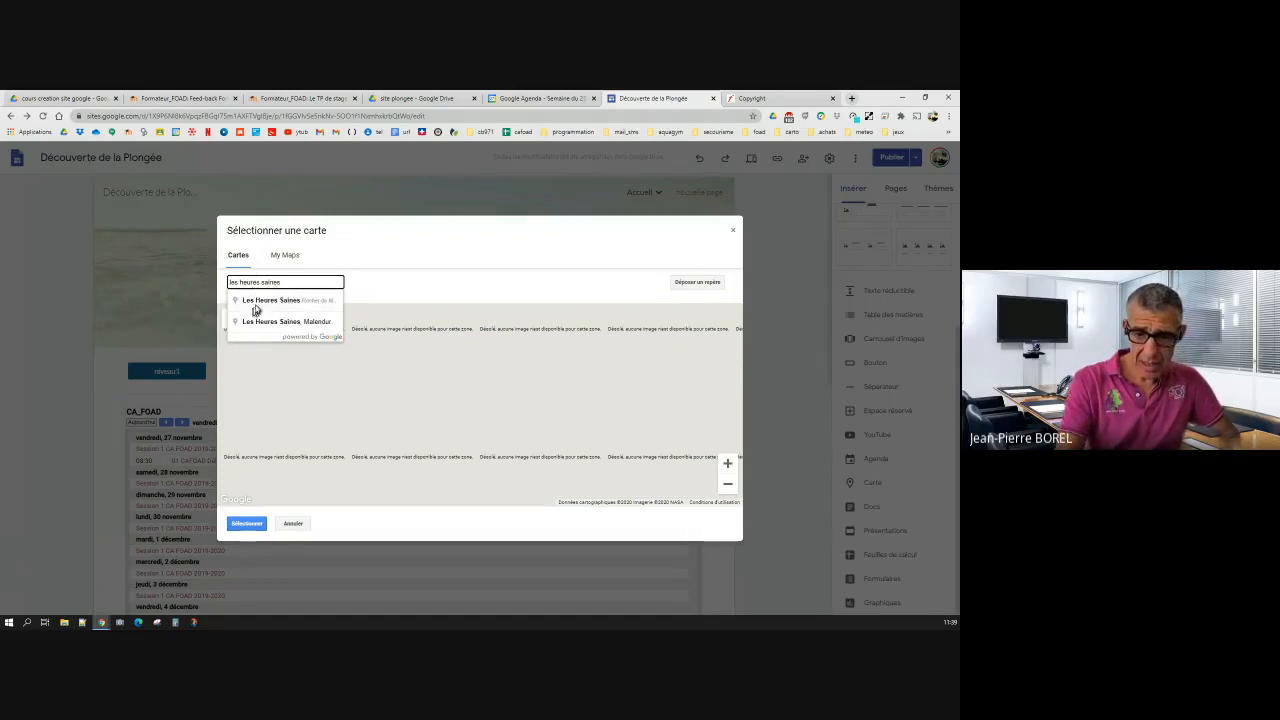
left_click(255, 307)
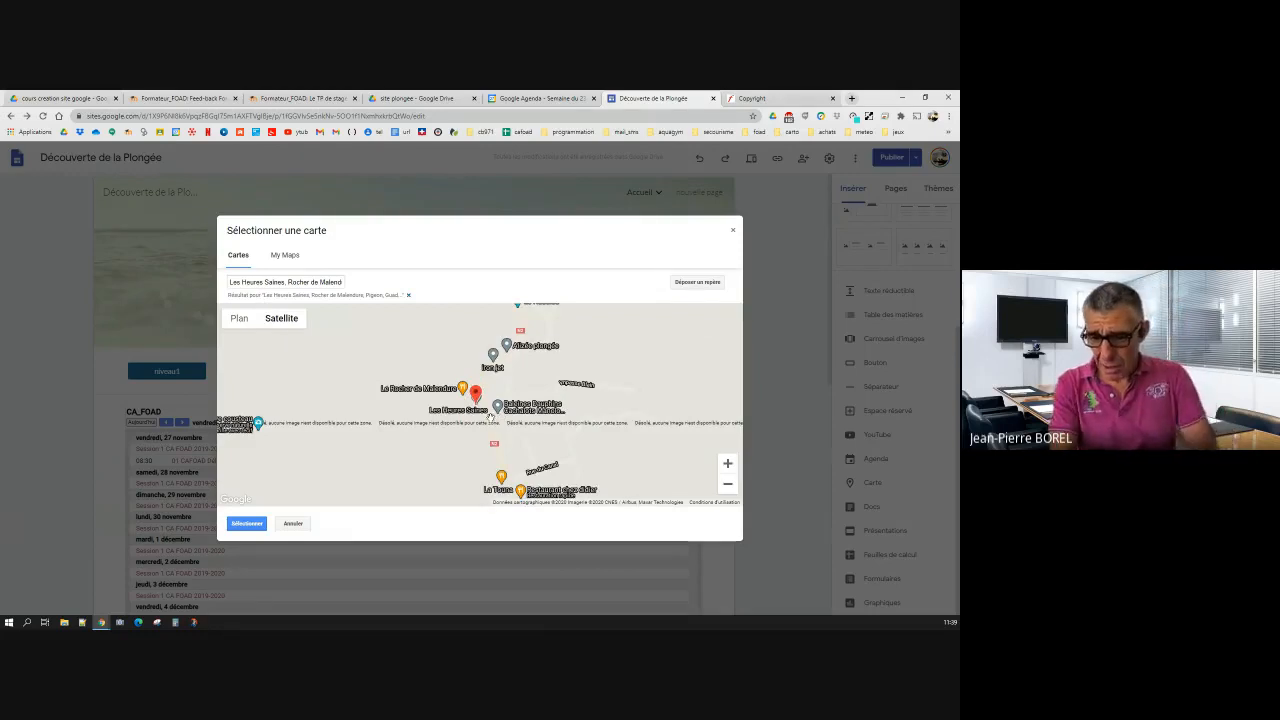
Step: Compare the Plan and Satellite views of the Les Heures Saines map at wider scales, ending on Plan
scroll(540, 426, "down", 2)
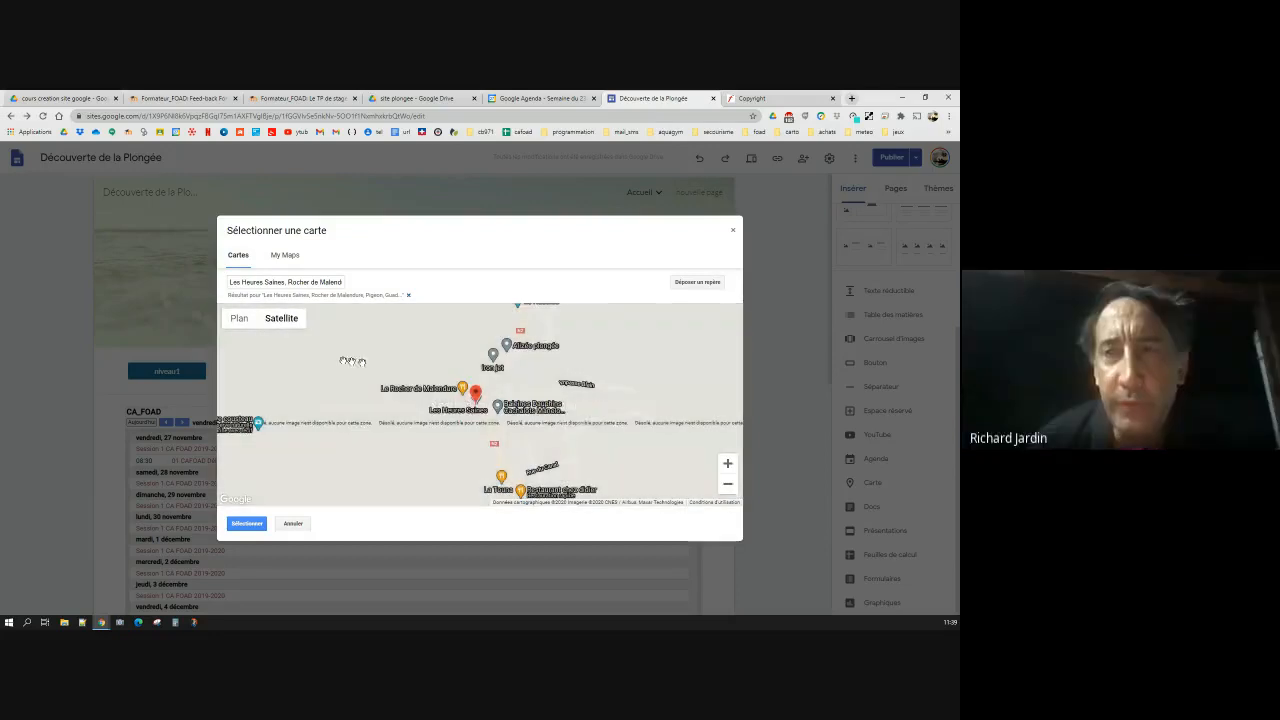
left_click(238, 320)
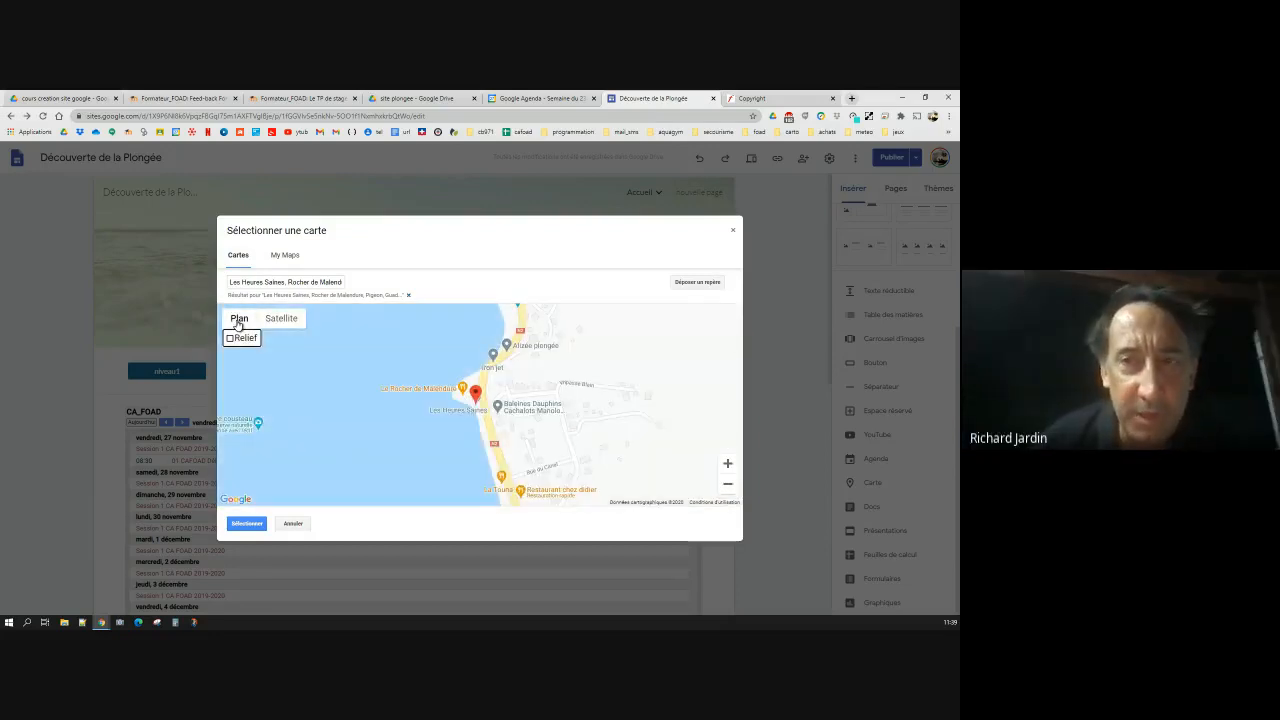
scroll(501, 428, "down", 2)
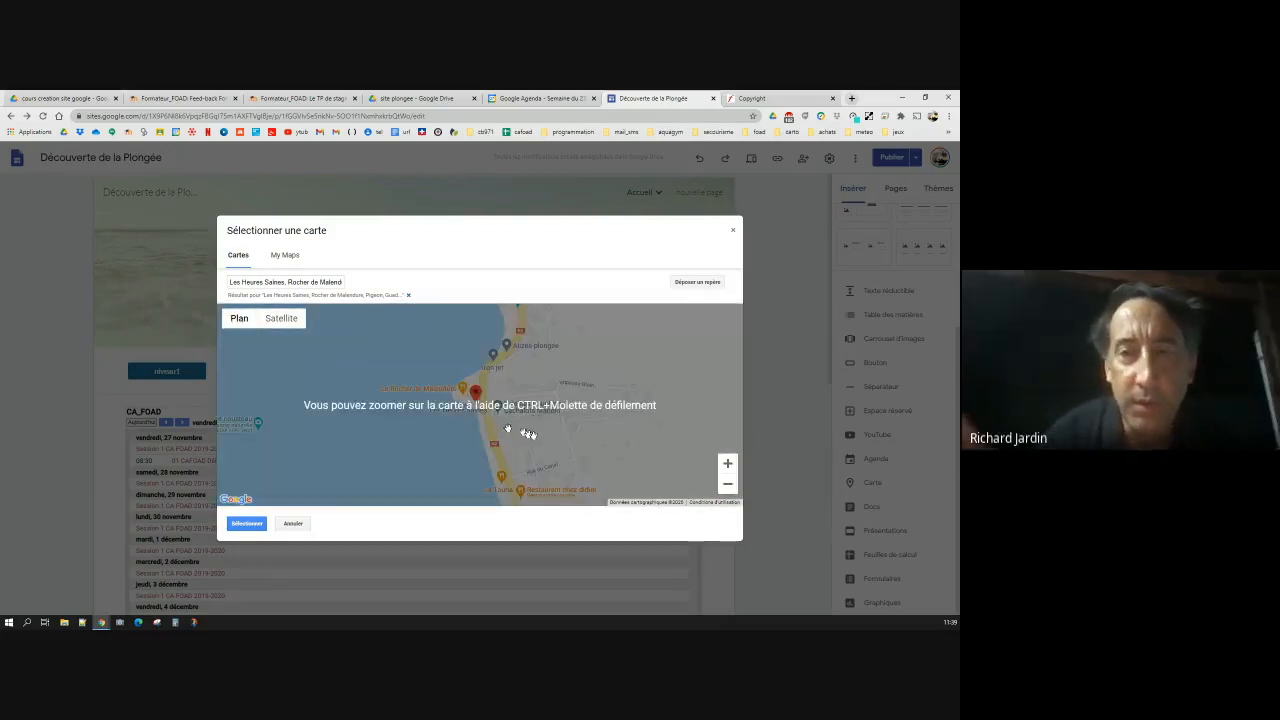
left_click(728, 485)
left_click(728, 485)
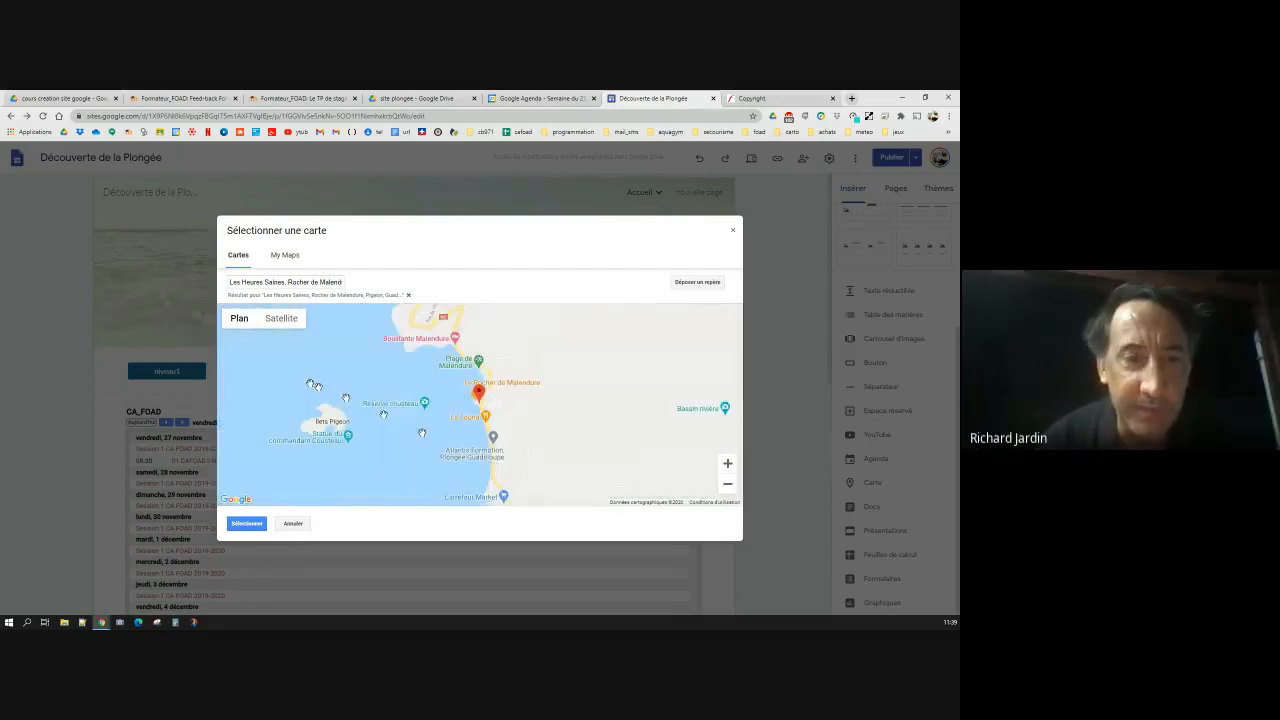
left_click(281, 318)
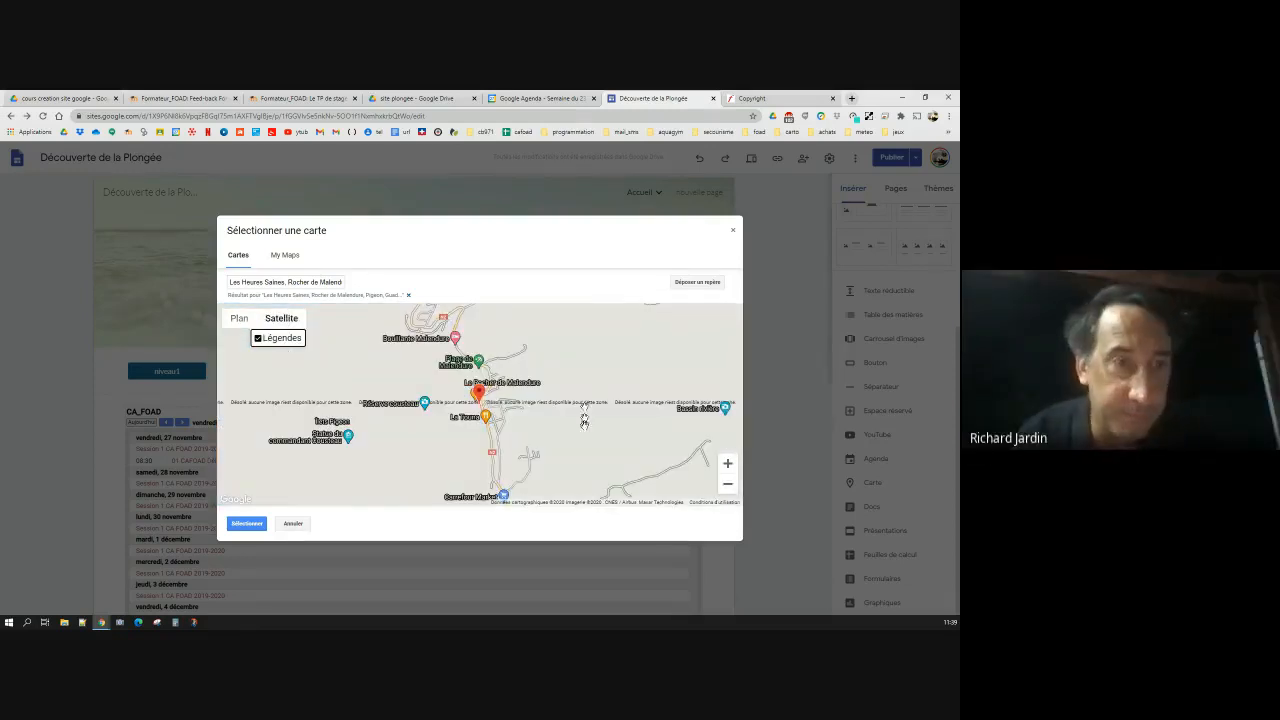
scroll(596, 431, "down", 1)
left_click(728, 485)
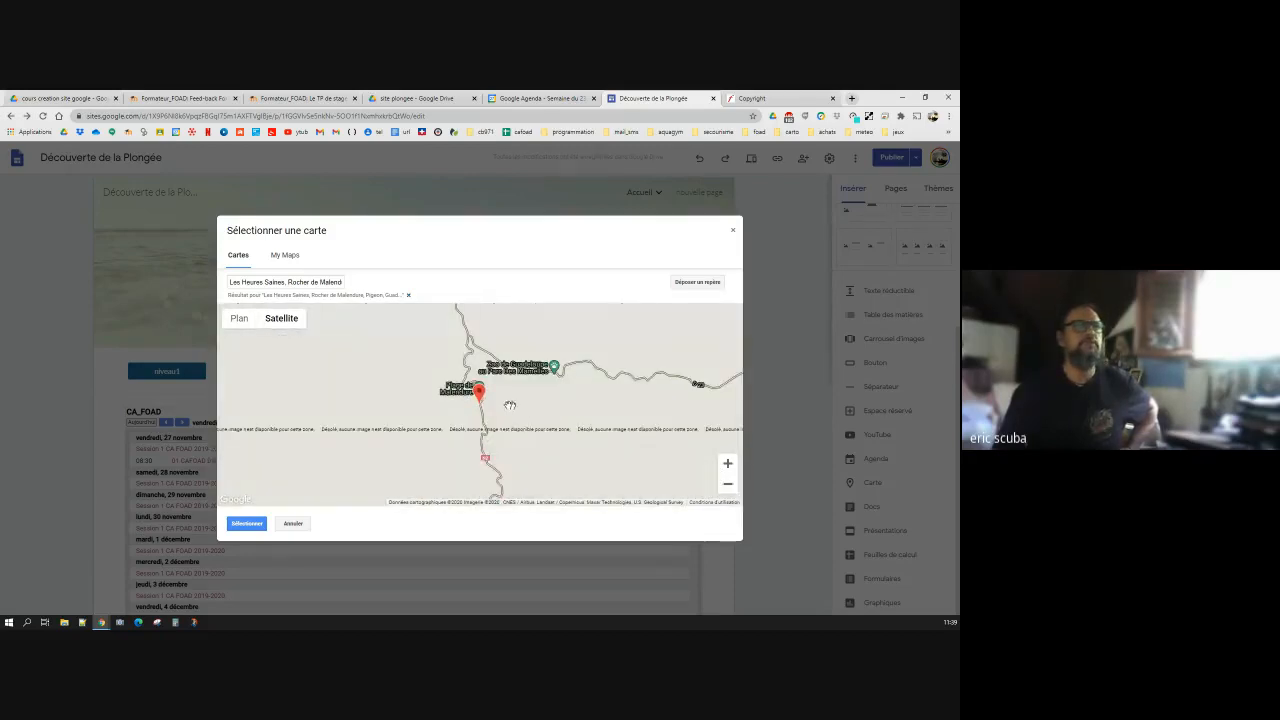
left_click(241, 321)
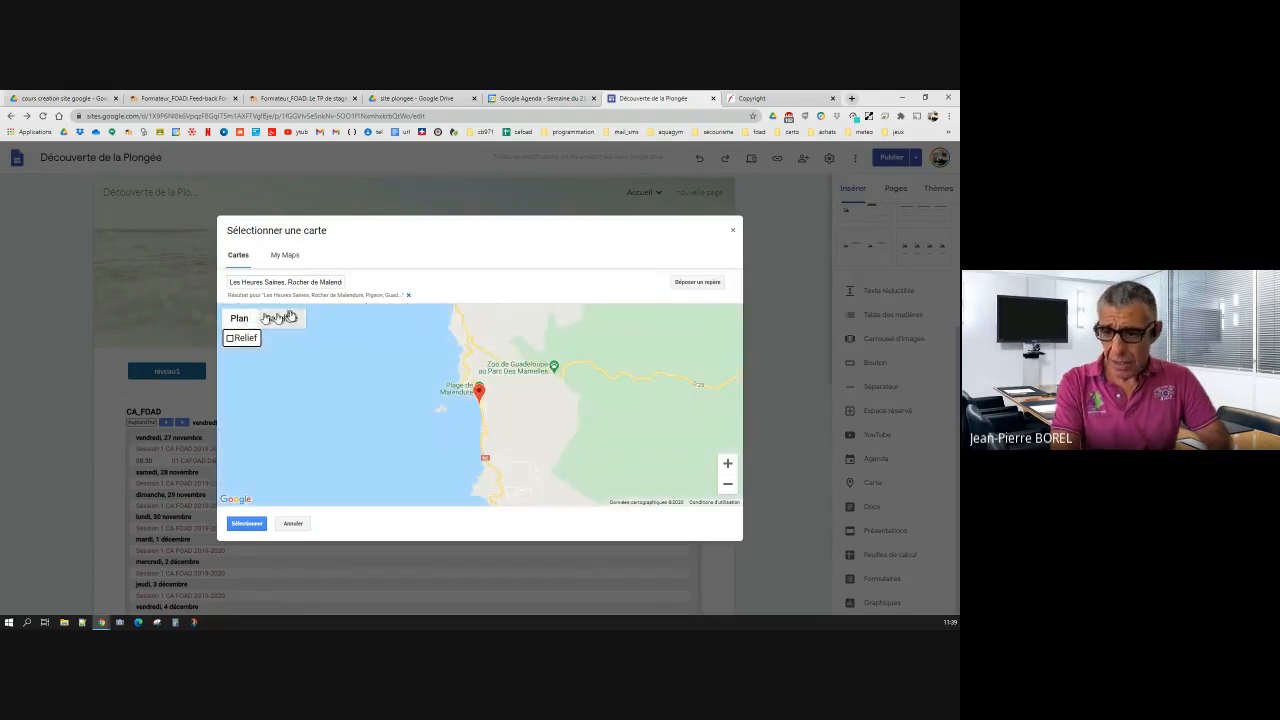
Step: Insert the custom "Guadeloupe" map from My Maps into the home page
left_click(286, 257)
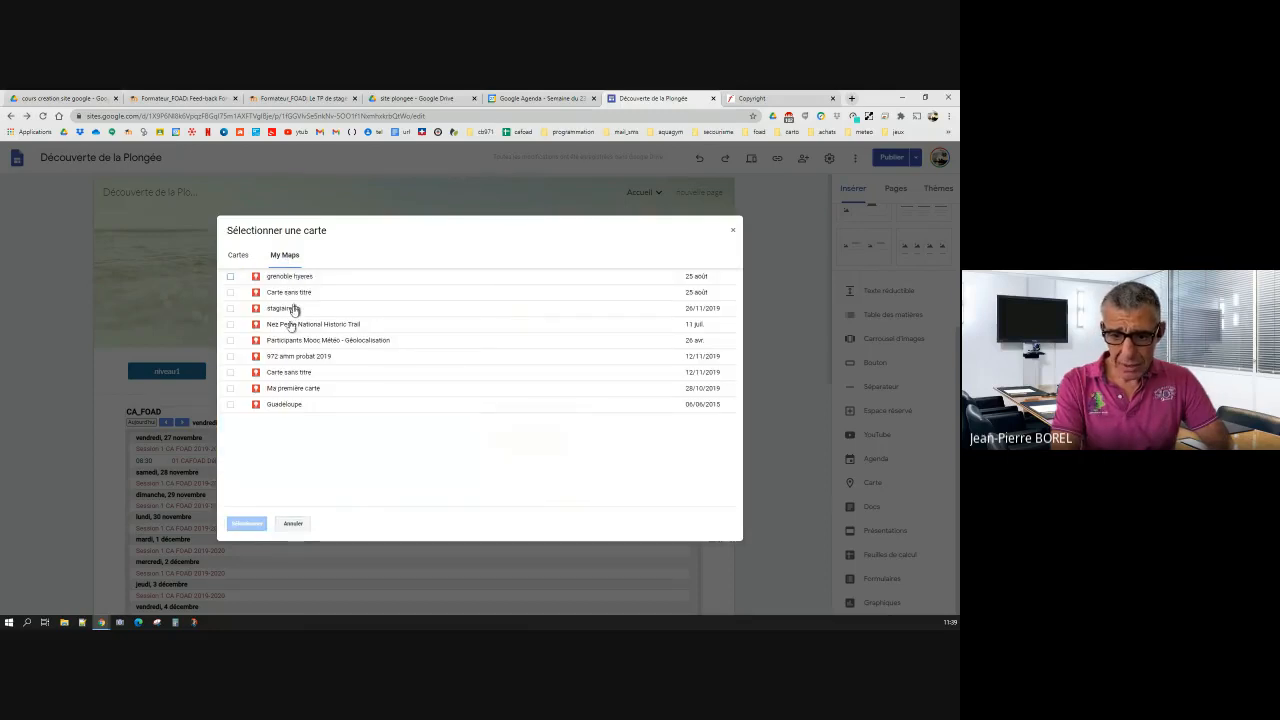
left_click(288, 406)
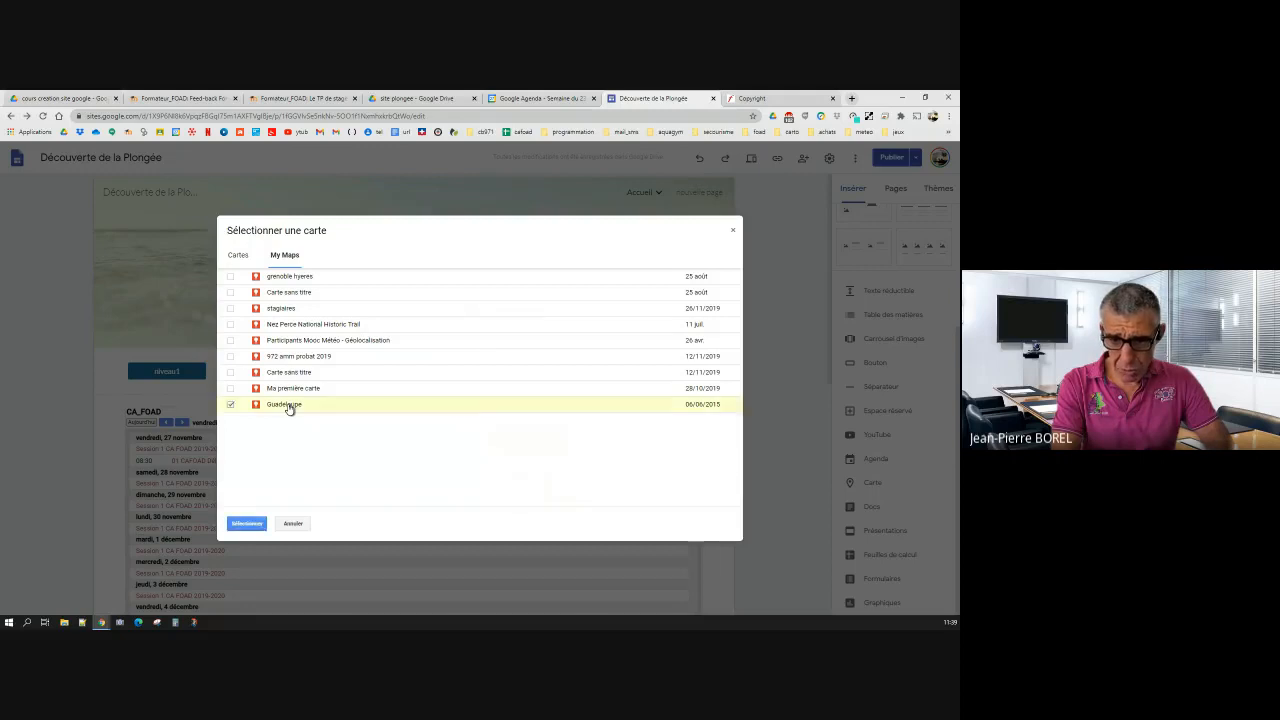
left_click(256, 526)
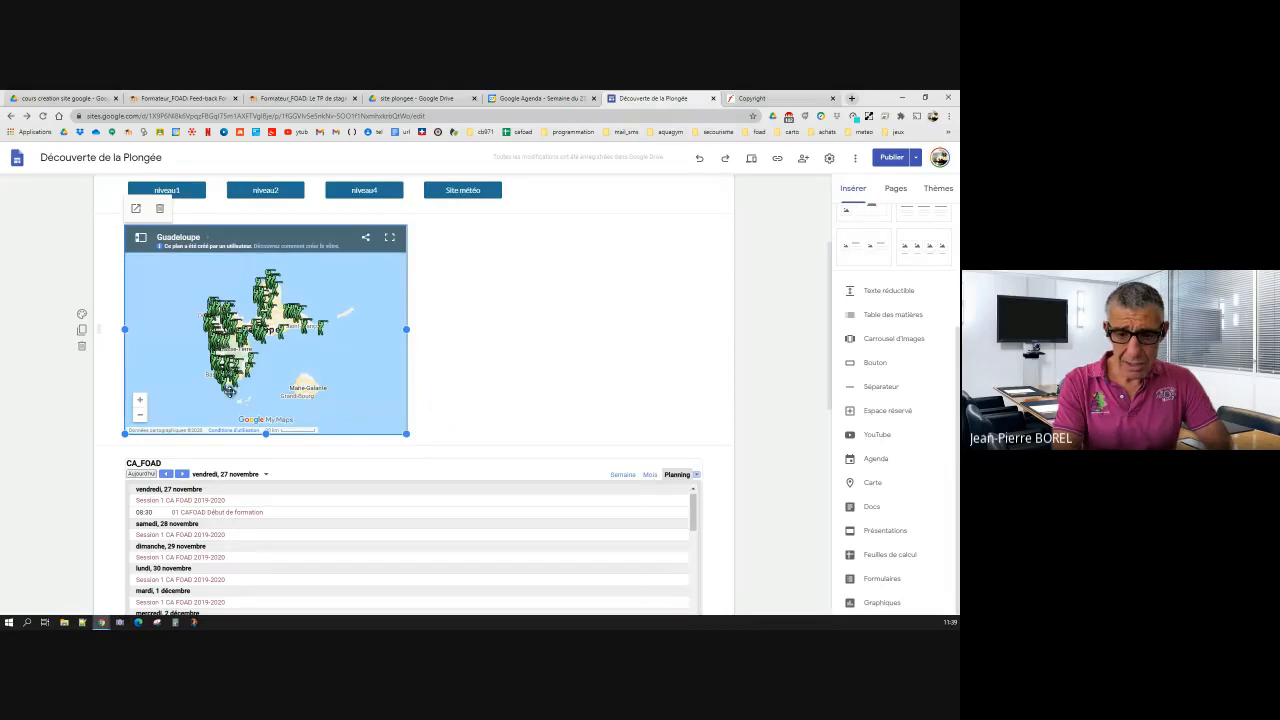
Step: Delete the home page section that contains the Guadeloupe map
scroll(297, 333, "up", 1)
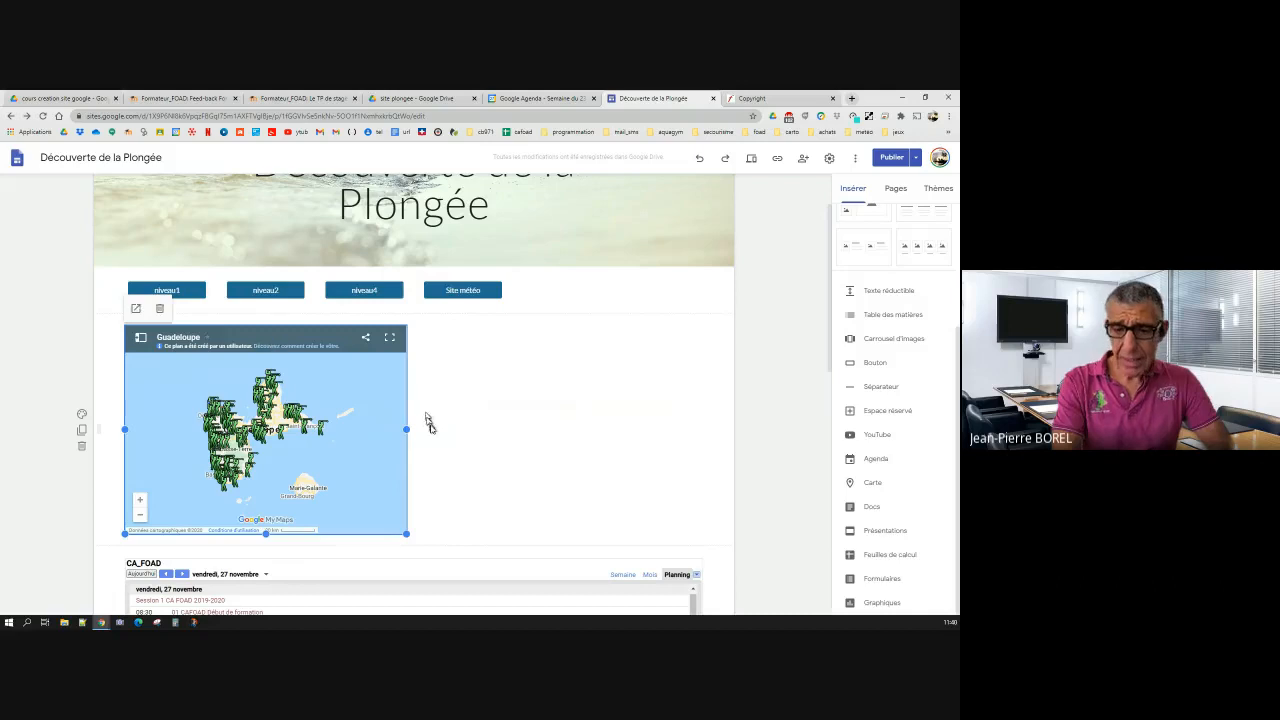
left_click(430, 428)
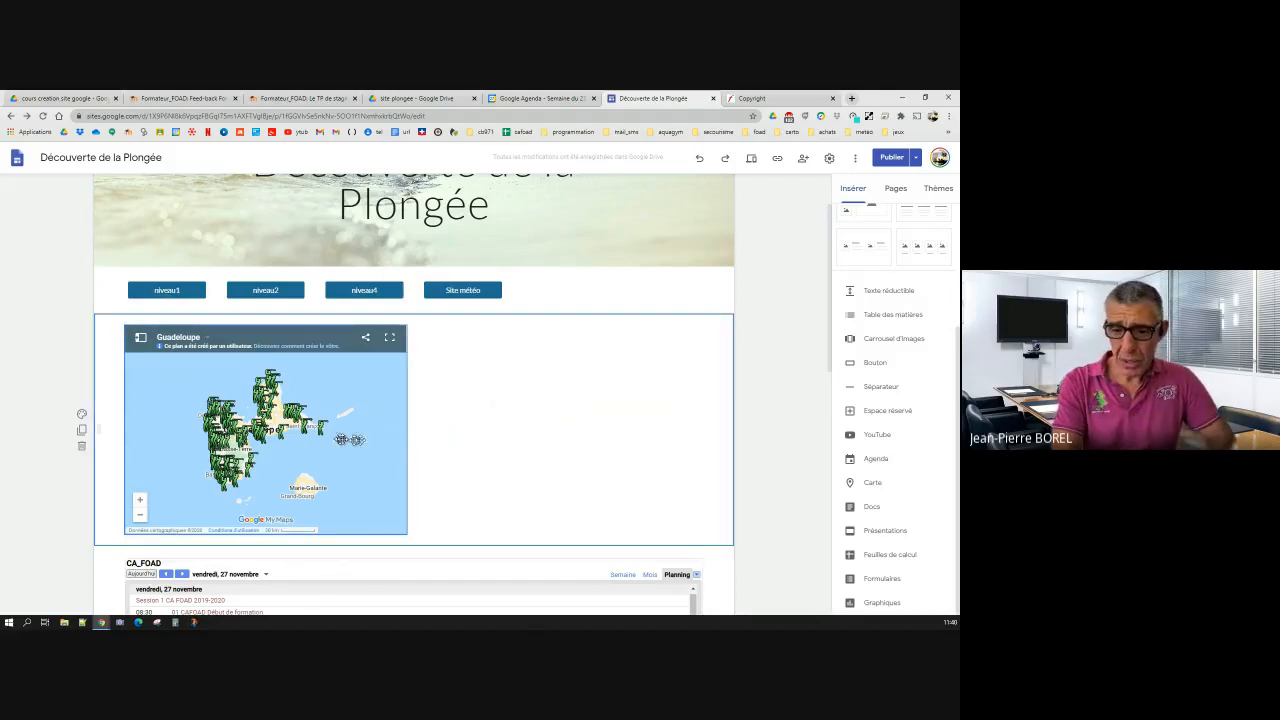
left_click(82, 445)
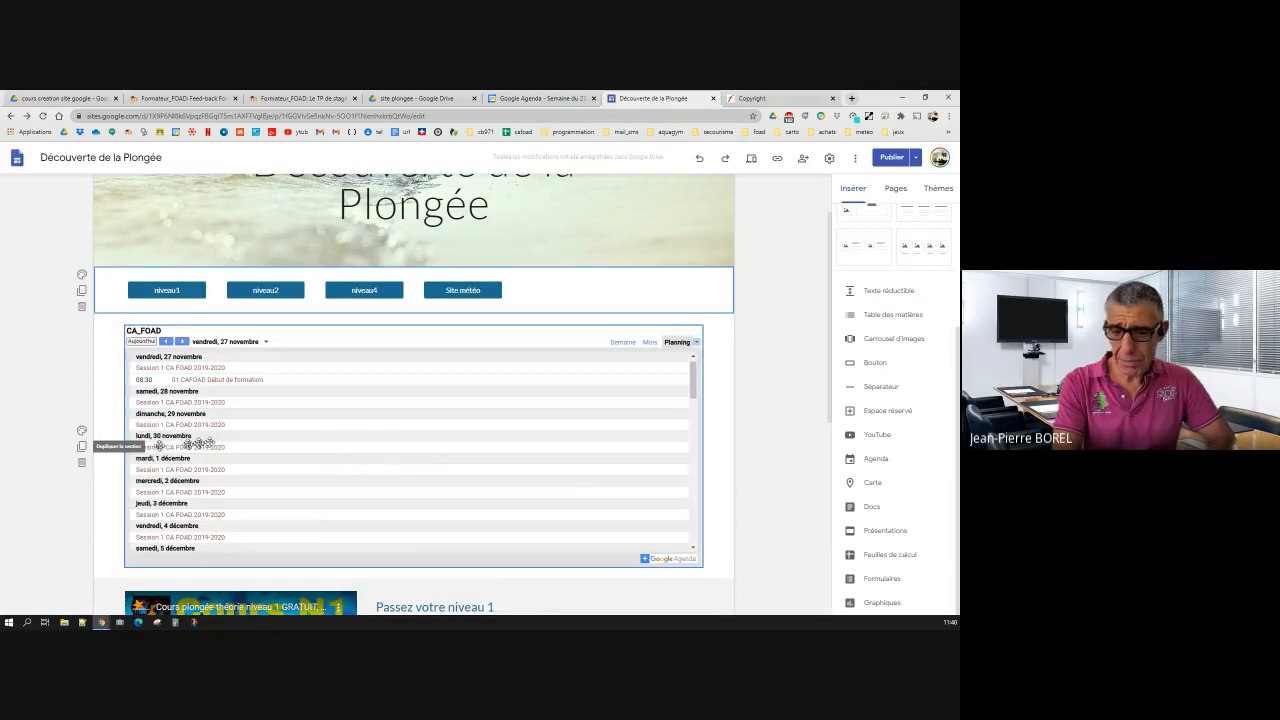
Step: Embed the yellow-themed "Form_inscription" Google Form for the CREPS distance training course in the home page
left_click(880, 580)
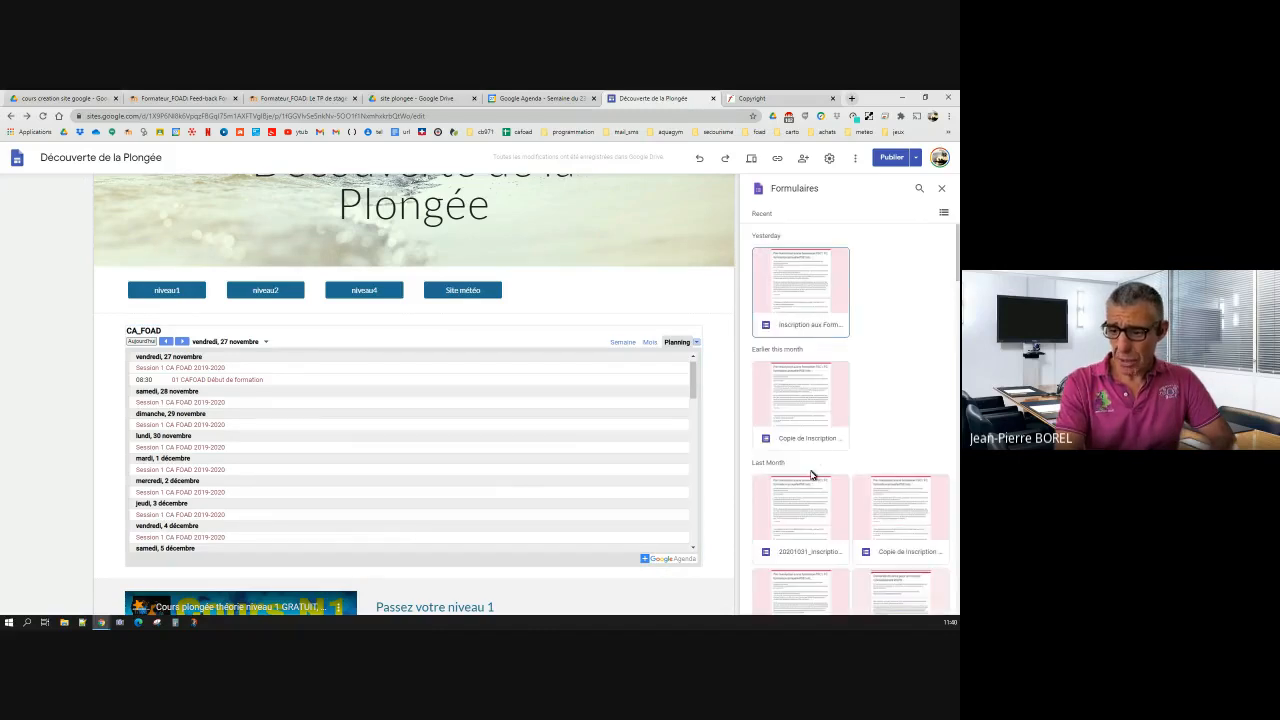
left_click(797, 287)
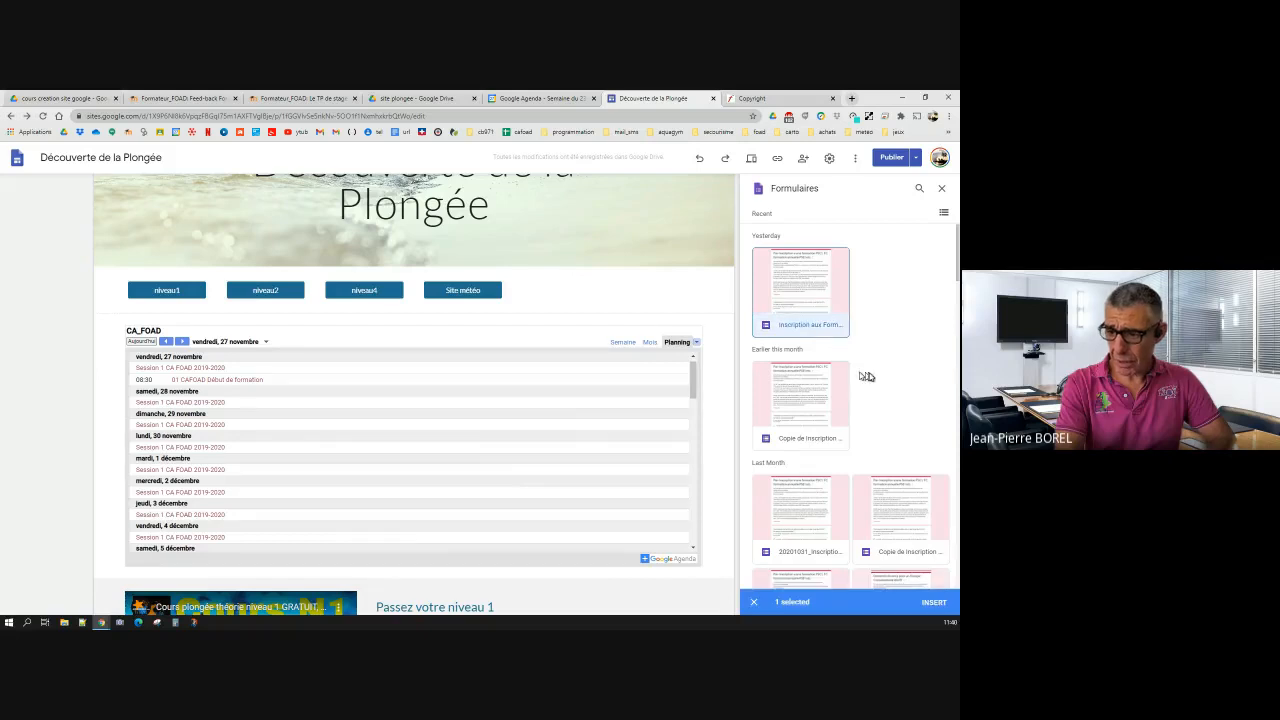
scroll(891, 376, "down", 1)
scroll(891, 376, "down", 5)
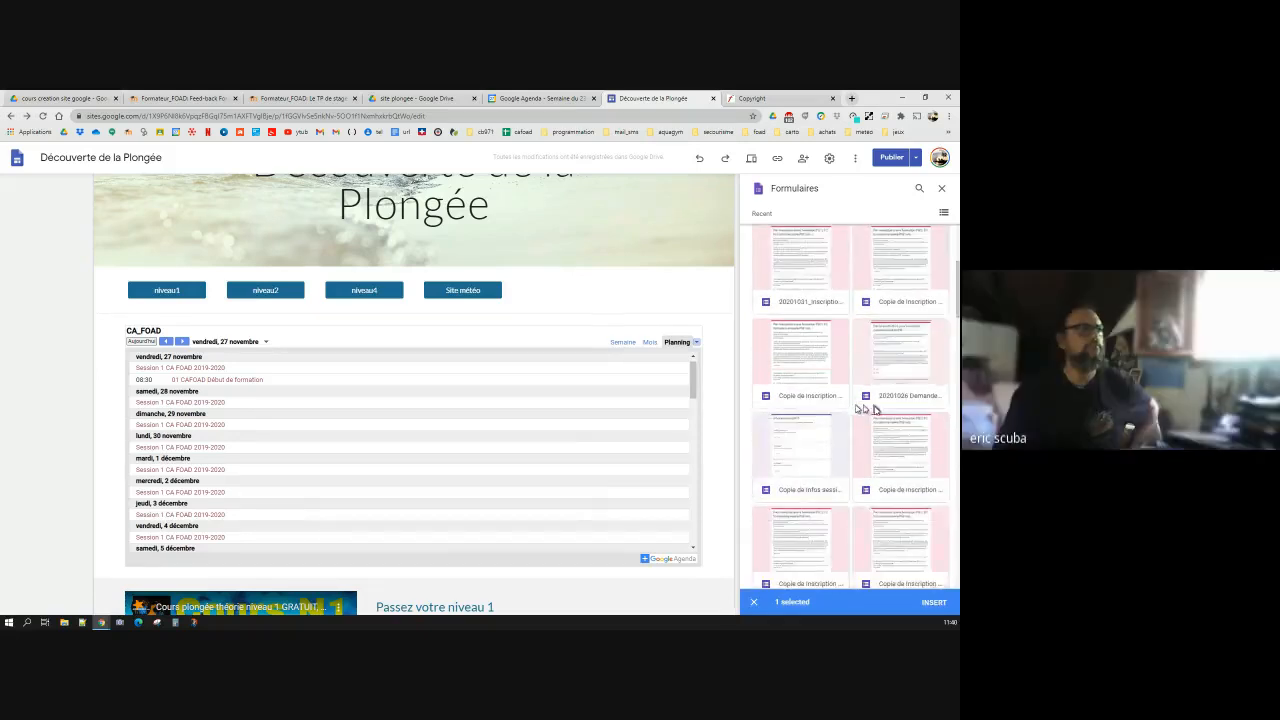
scroll(864, 413, "down", 1)
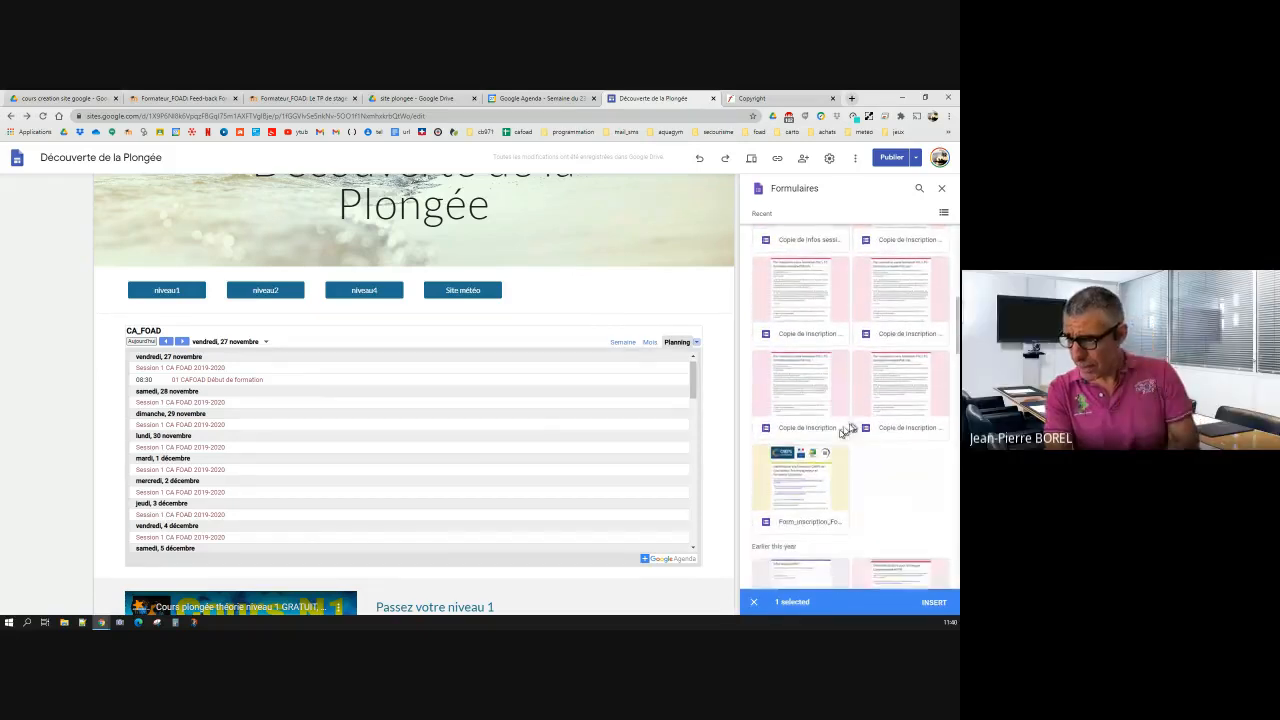
left_click(811, 487)
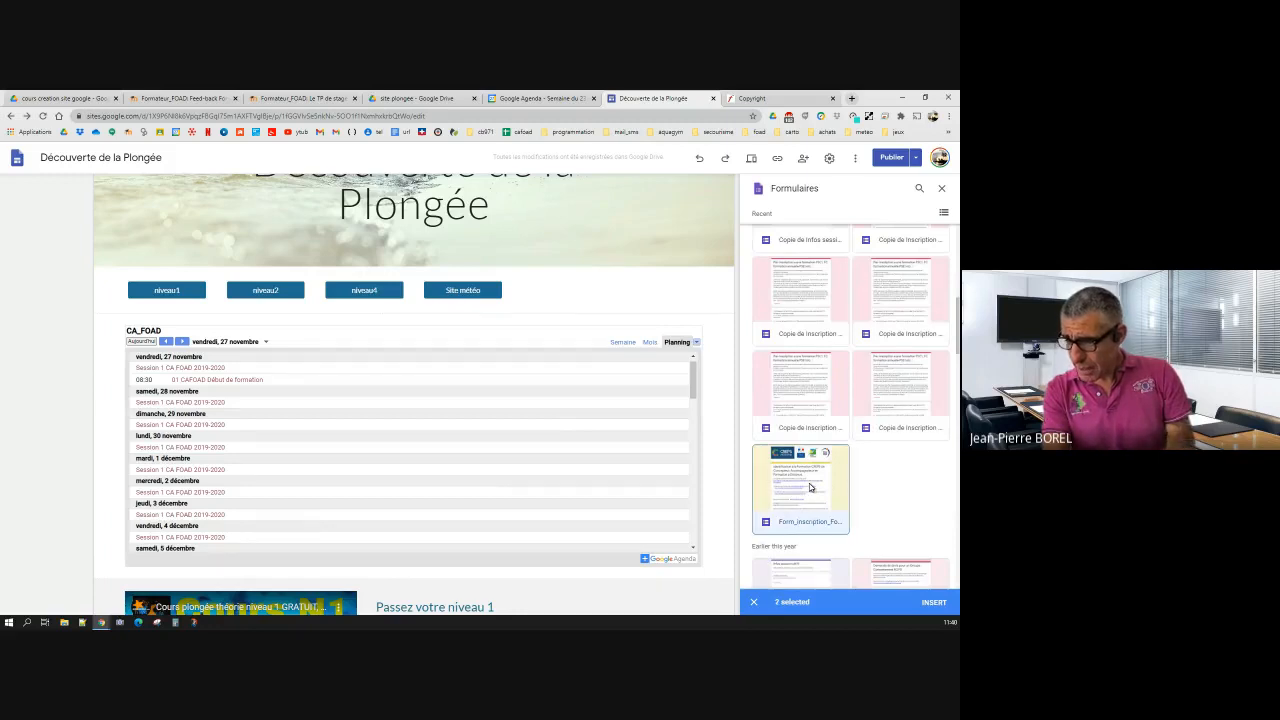
left_click(811, 487)
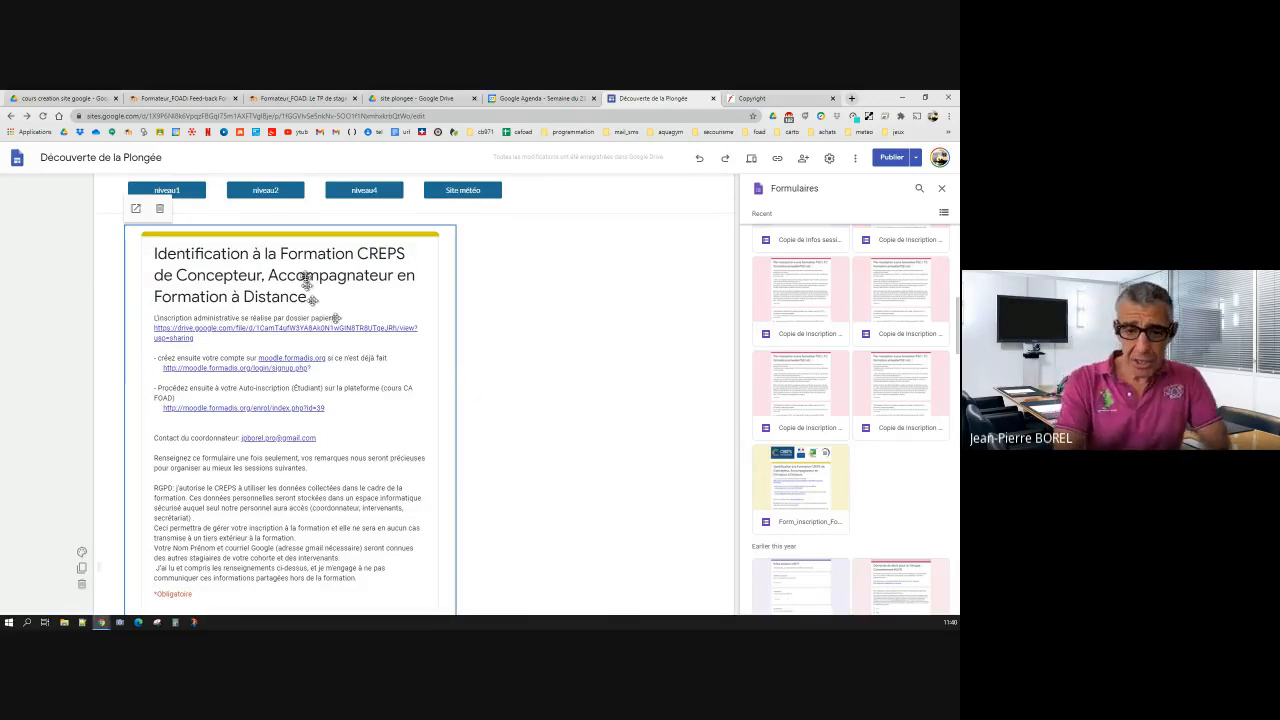
Step: Look through the embedded CREPS form's introduction and questions, and open the review of draft changes against the published version
scroll(334, 303, "down", 1)
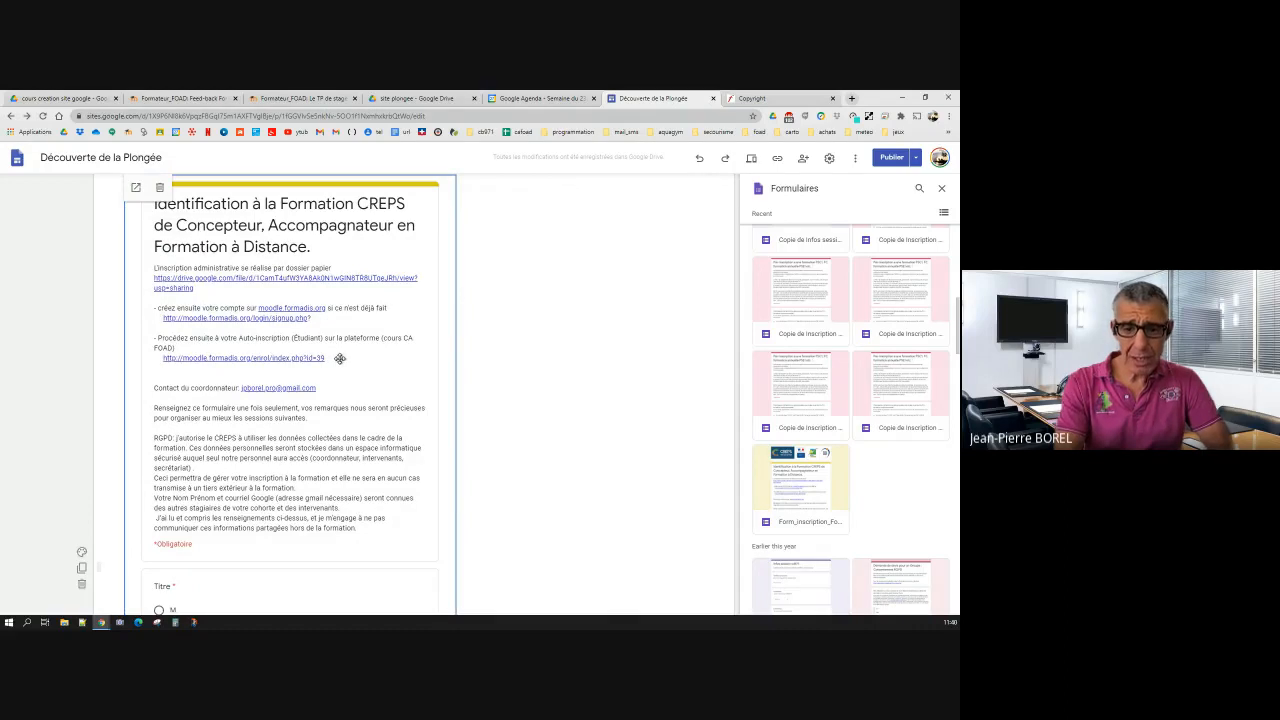
scroll(340, 358, "up", 3)
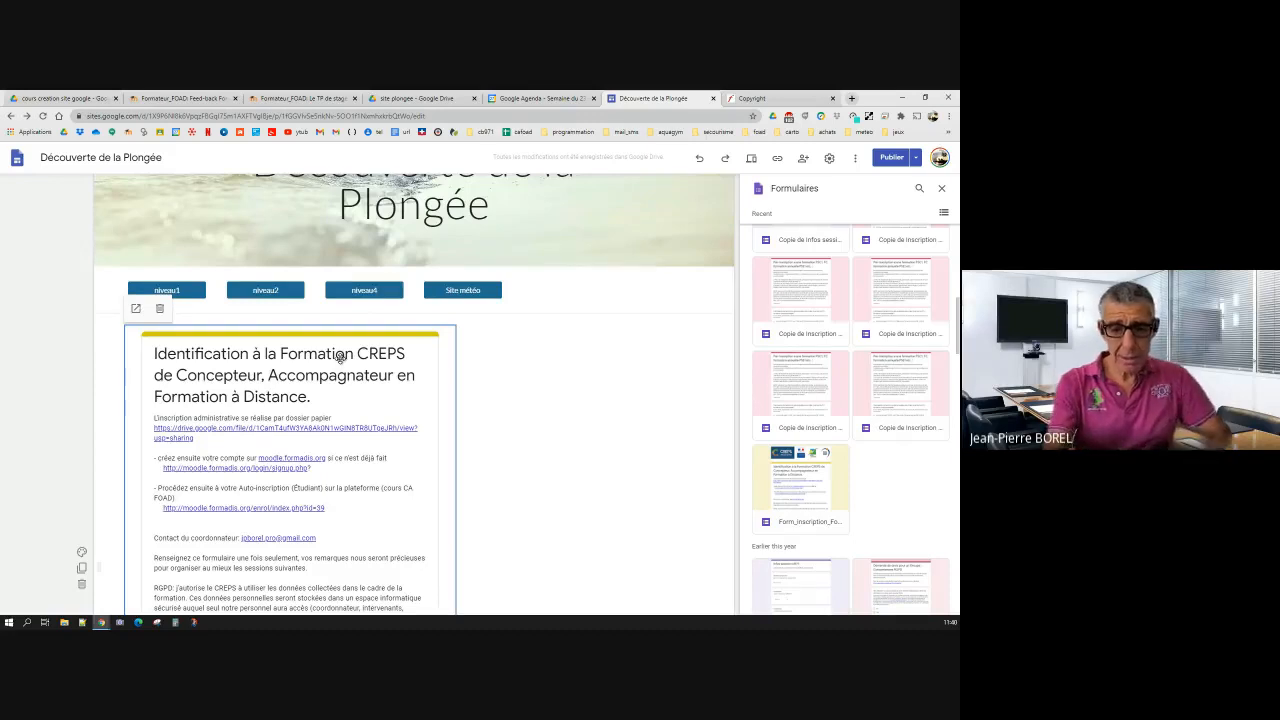
scroll(316, 430, "down", 3)
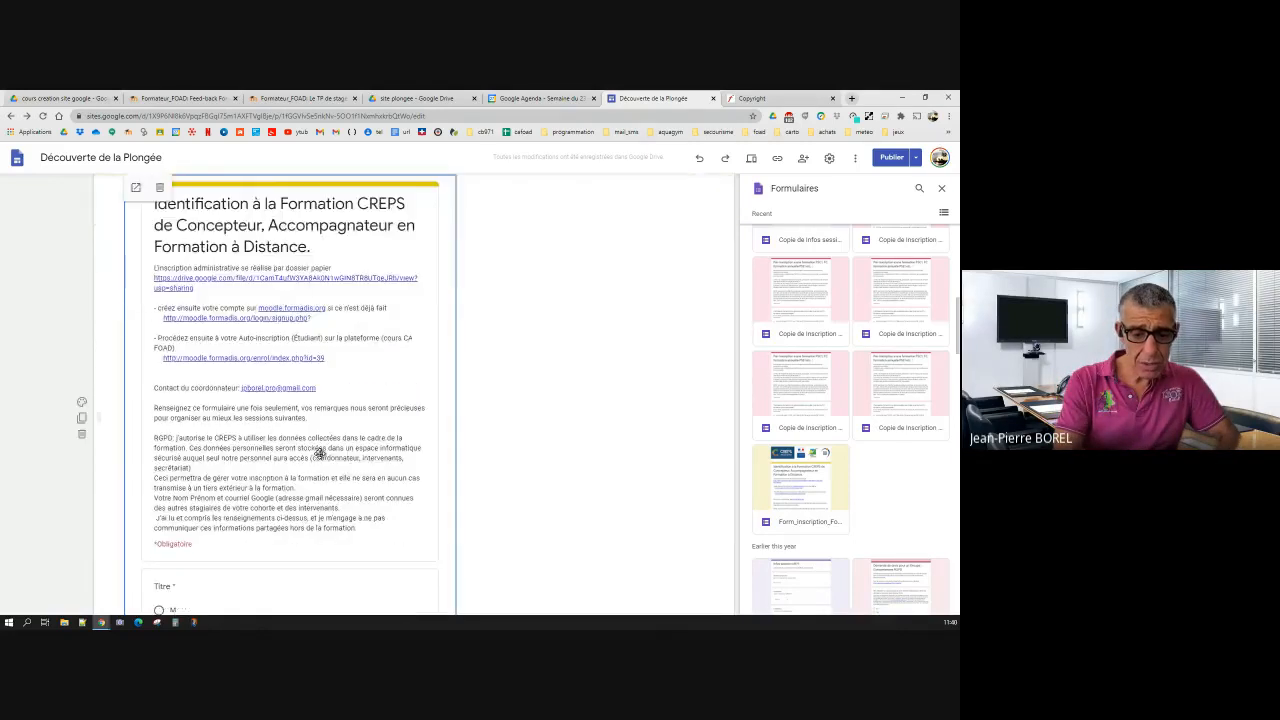
scroll(318, 452, "down", 10)
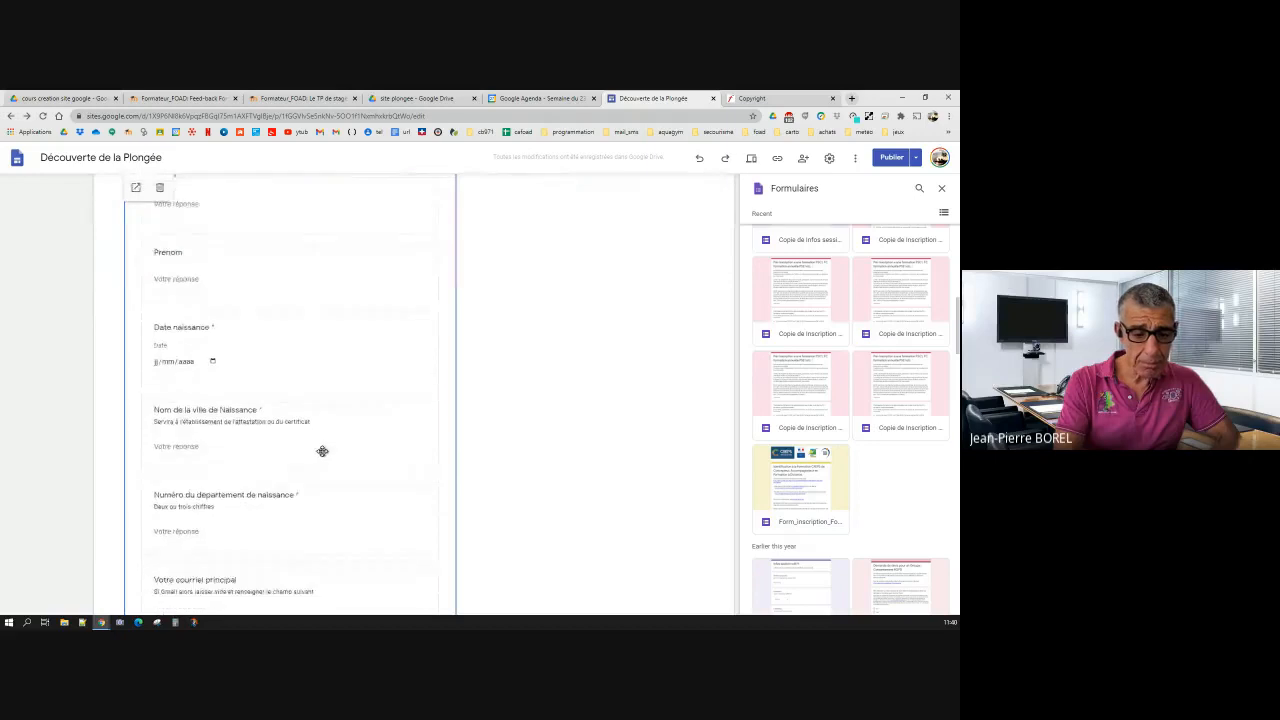
scroll(321, 450, "down", 2)
scroll(320, 447, "up", 12)
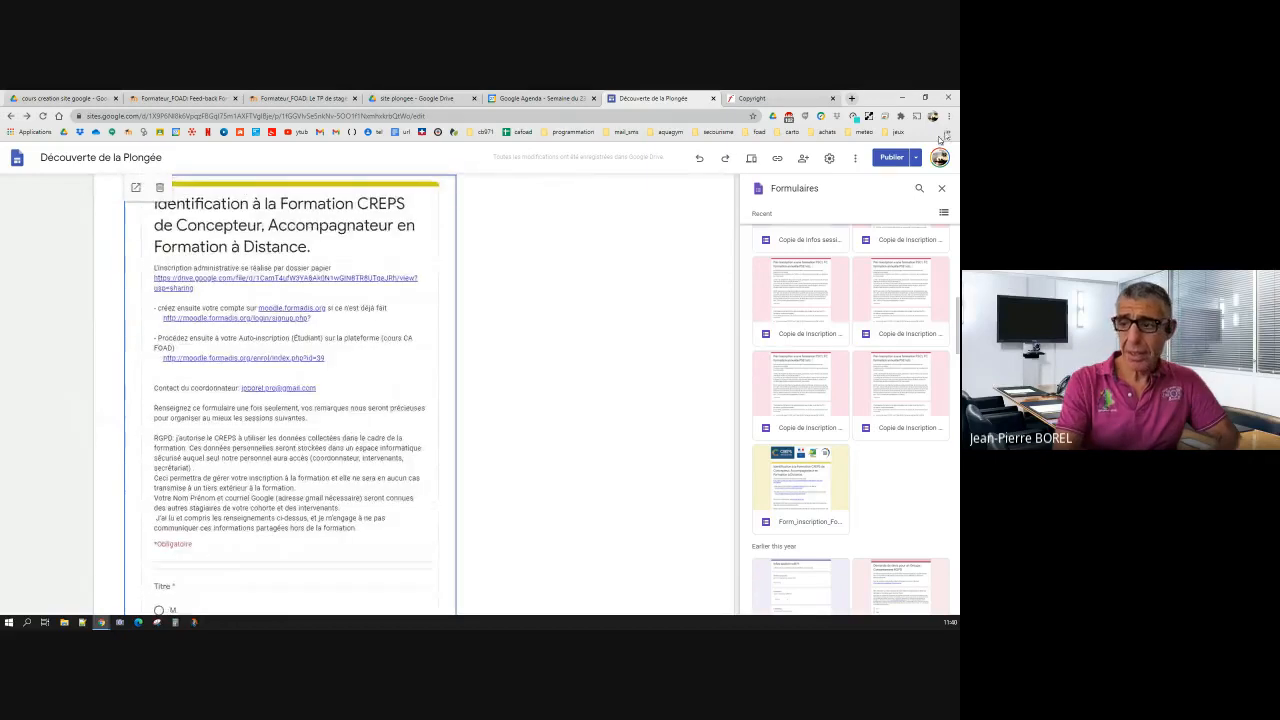
left_click(884, 158)
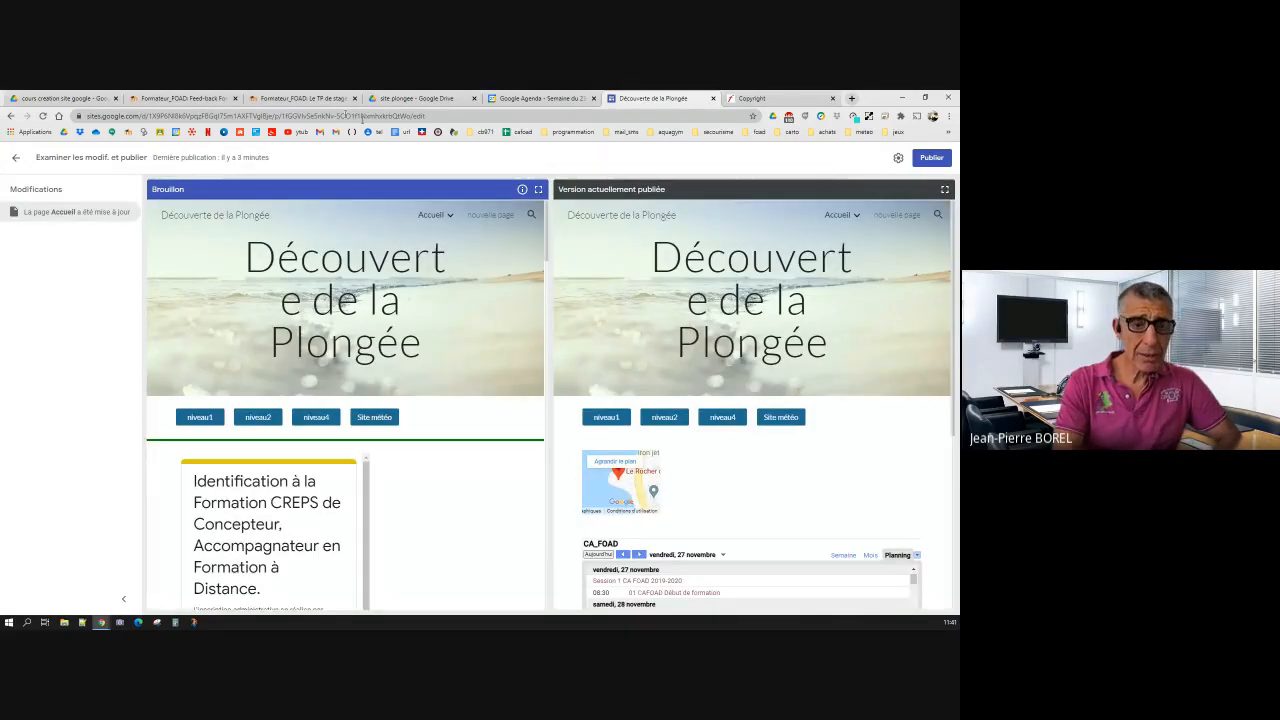
Step: Create a Google Form from the "Trouver un créneau horaire" template in the Drive folder "cours creation site google"
left_click(60, 98)
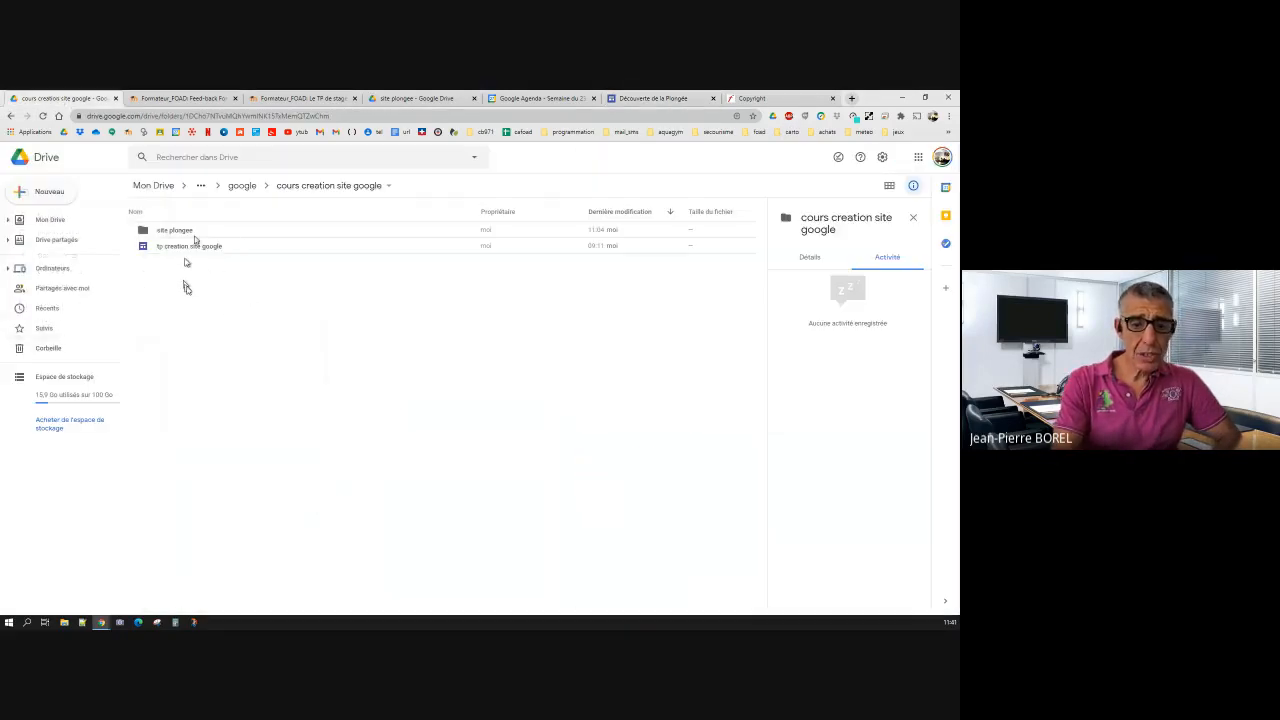
right_click(214, 289)
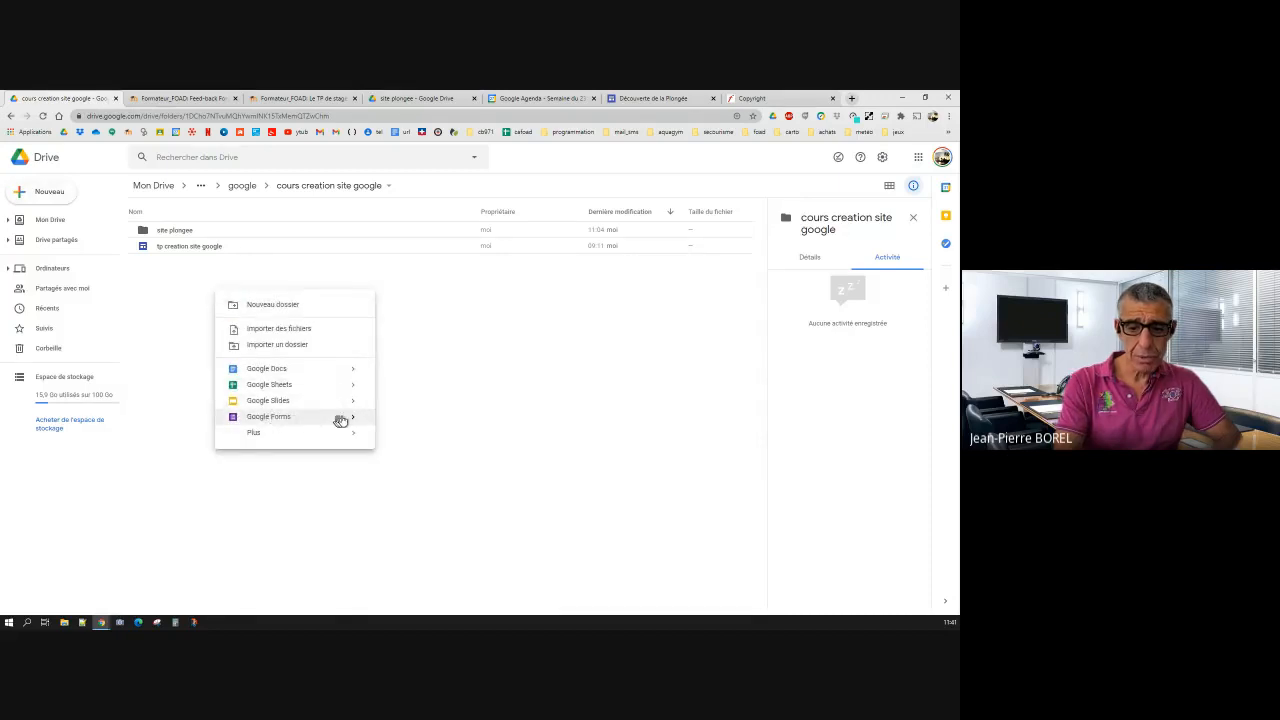
mouse_move(351, 423)
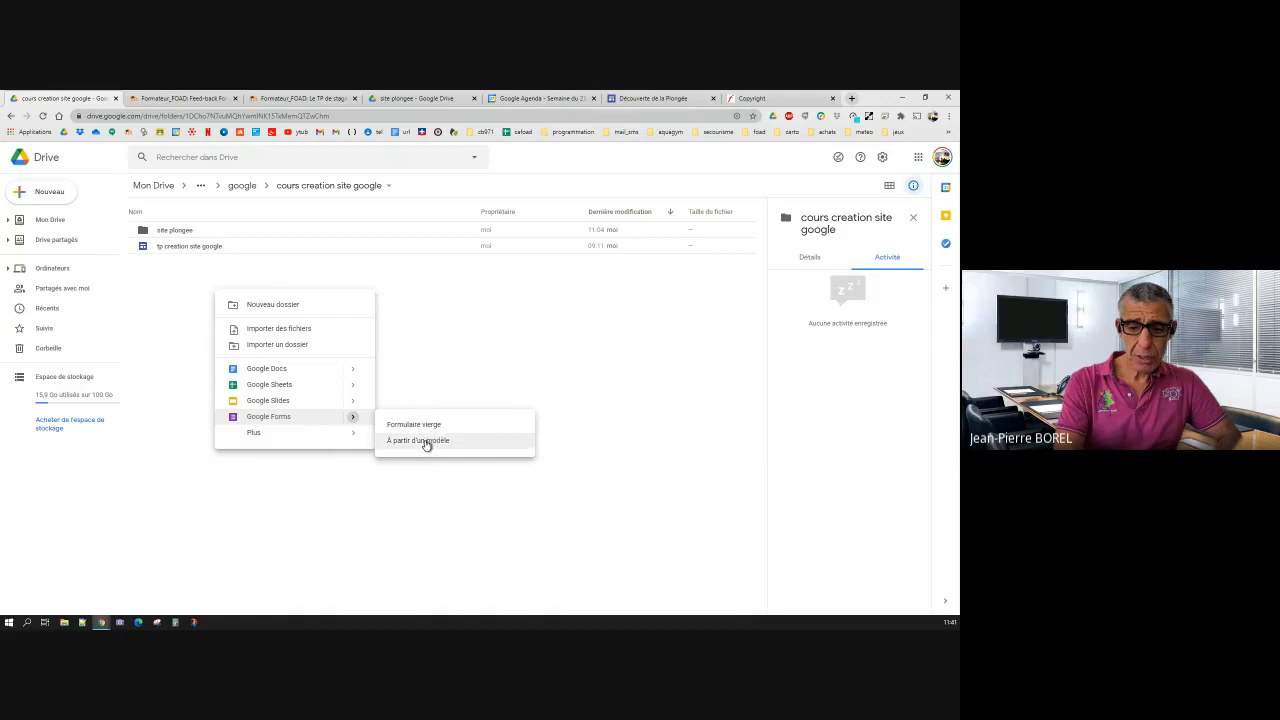
left_click(426, 442)
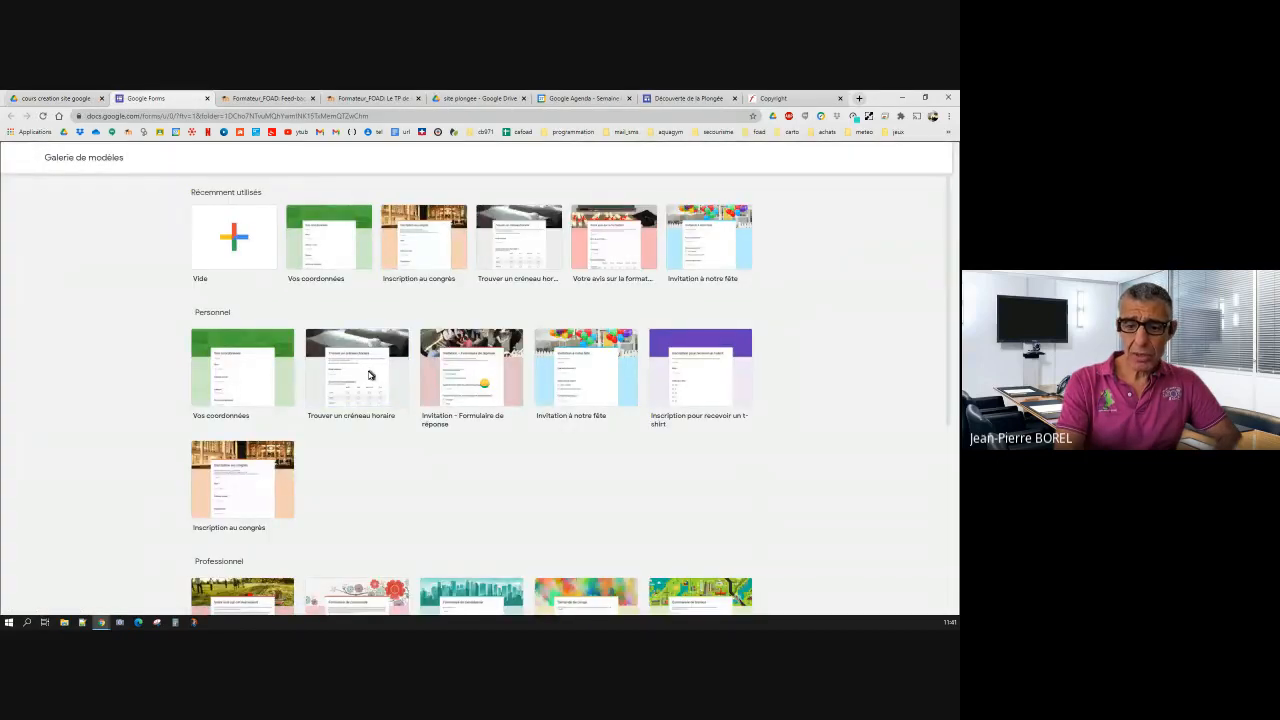
left_click(366, 379)
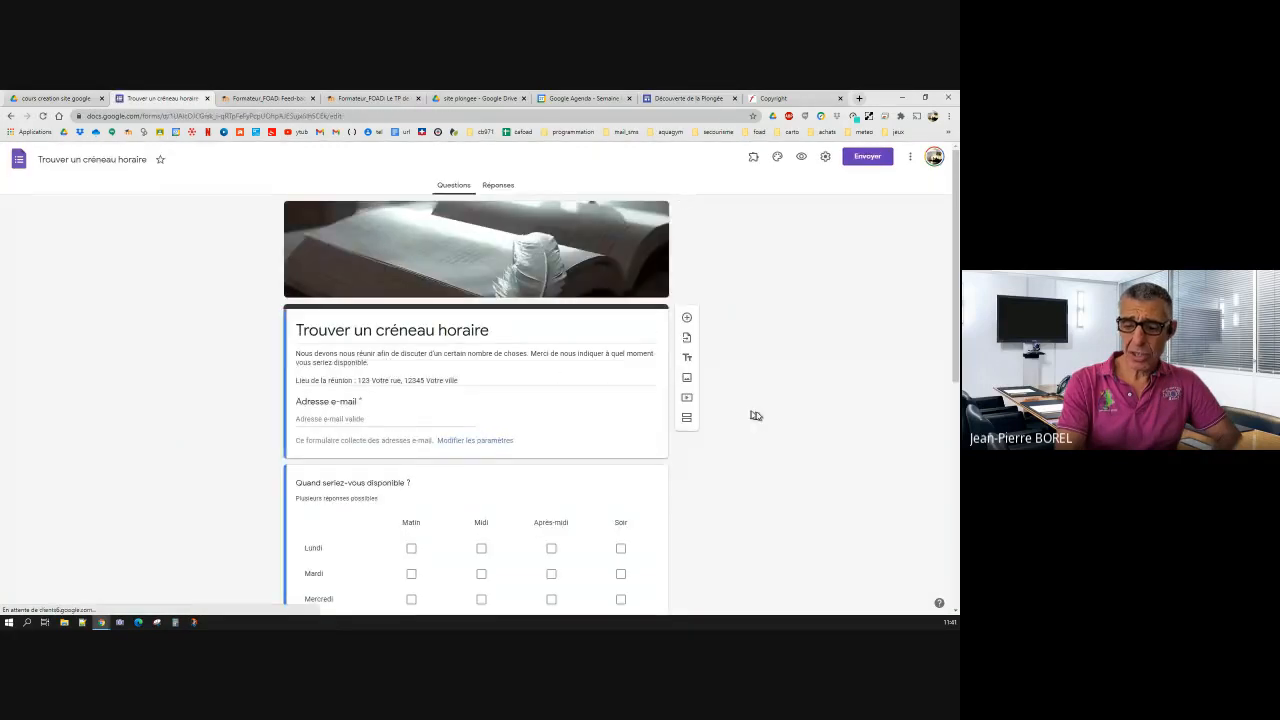
Step: Look through the time-slot form's questions and sending options, and check the form's file in the Drive folder
scroll(756, 415, "down", 3)
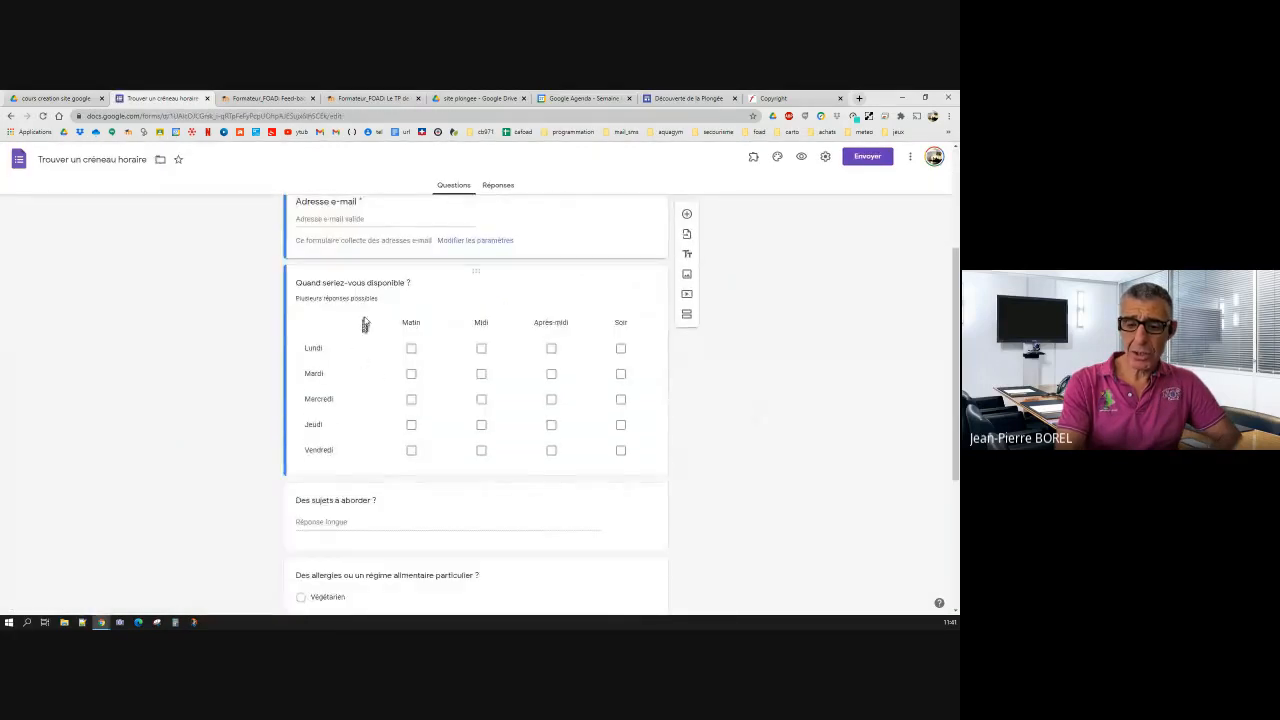
scroll(714, 405, "down", 4)
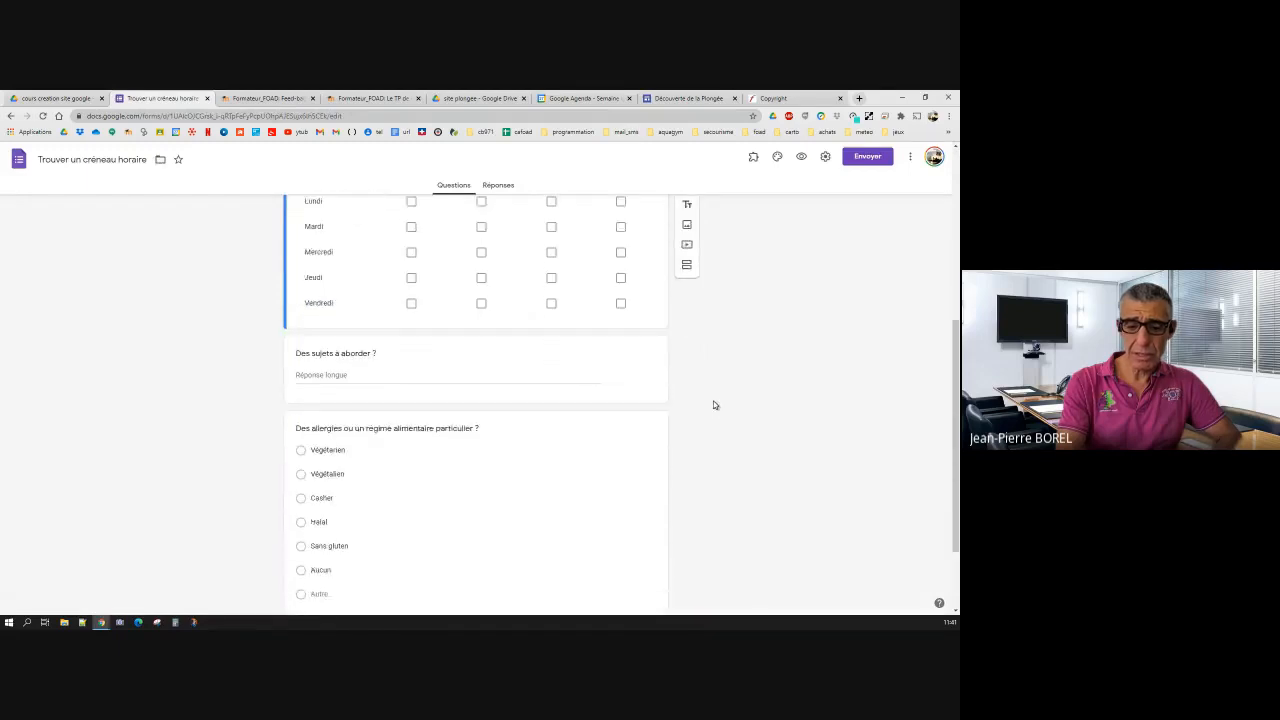
scroll(711, 403, "up", 3)
scroll(711, 403, "up", 4)
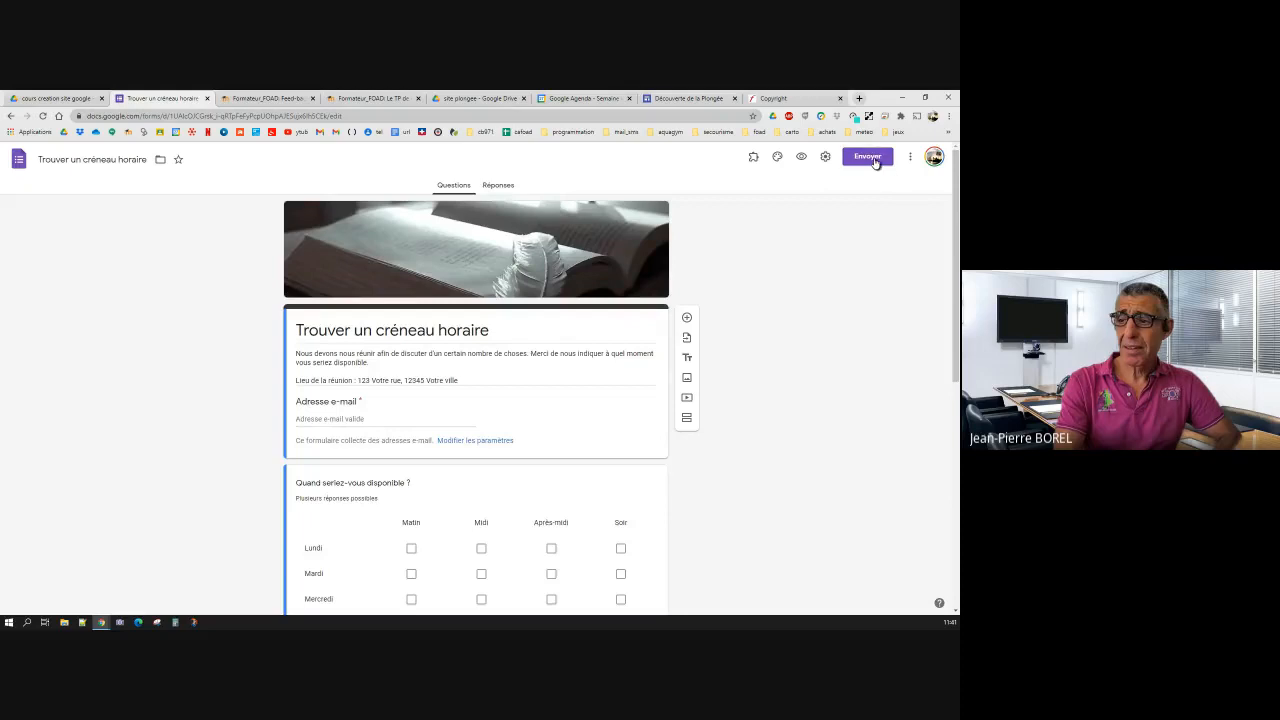
left_click(868, 157)
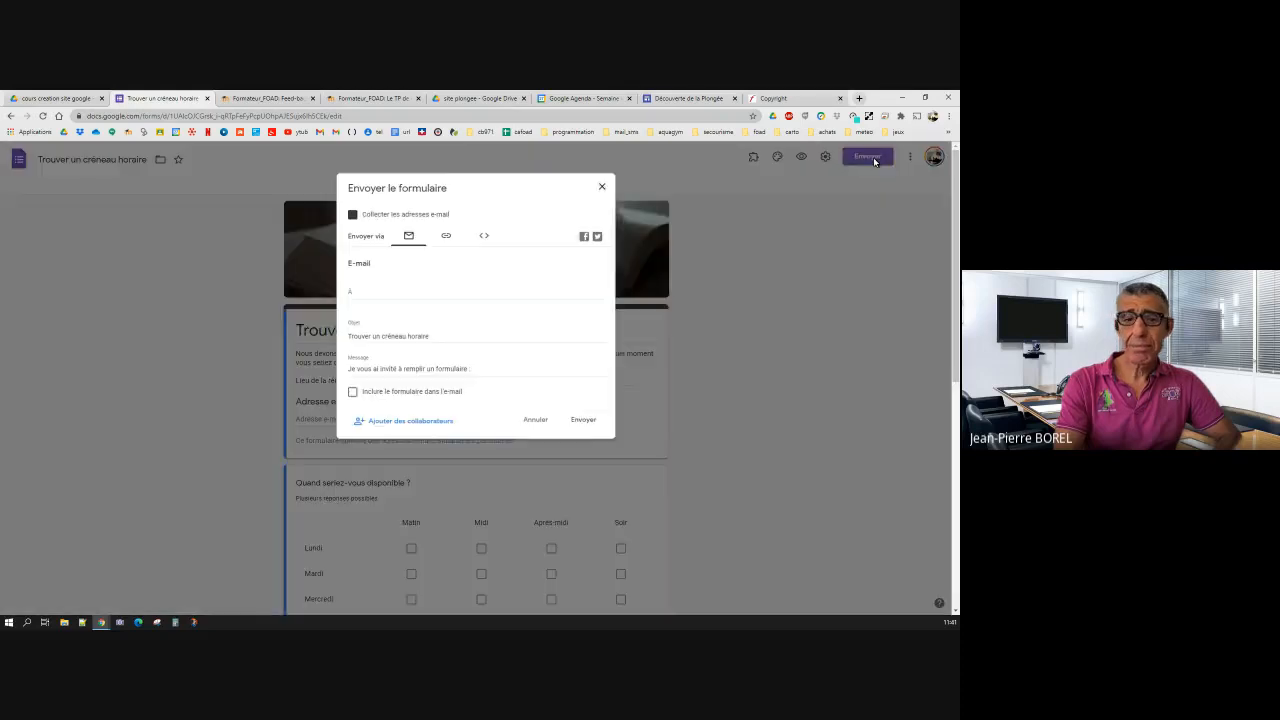
left_click(595, 189)
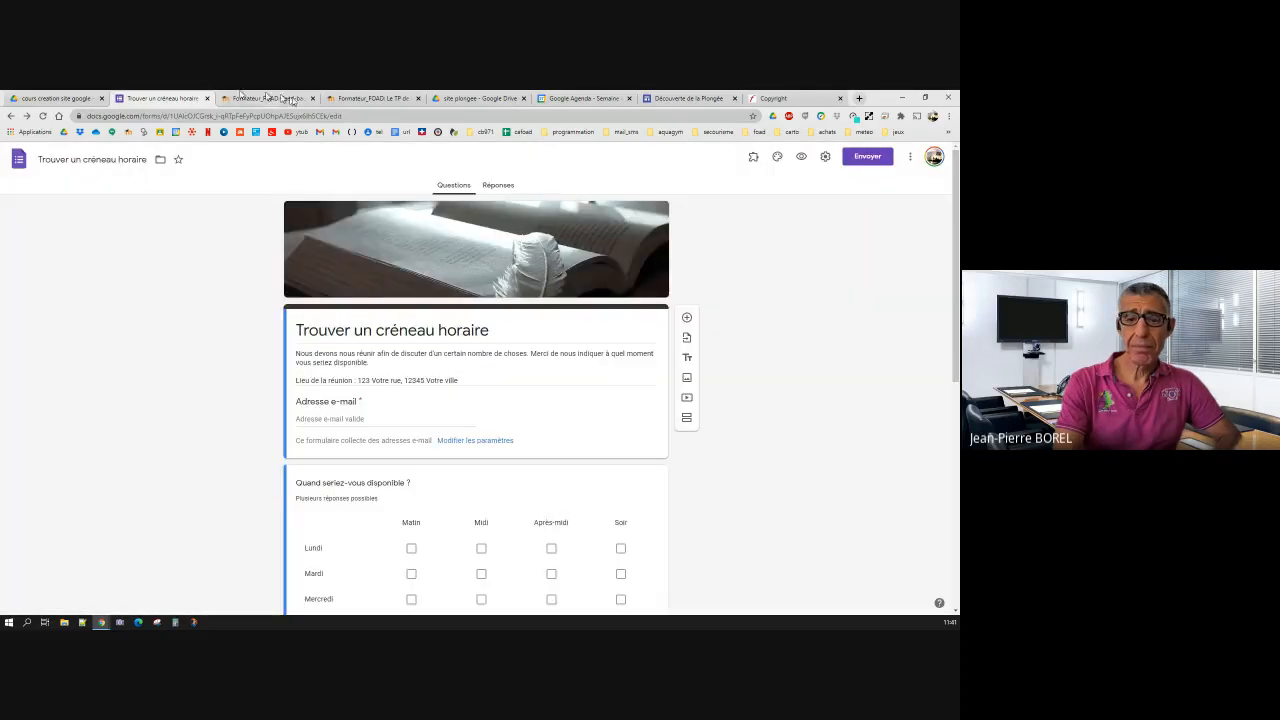
left_click(45, 97)
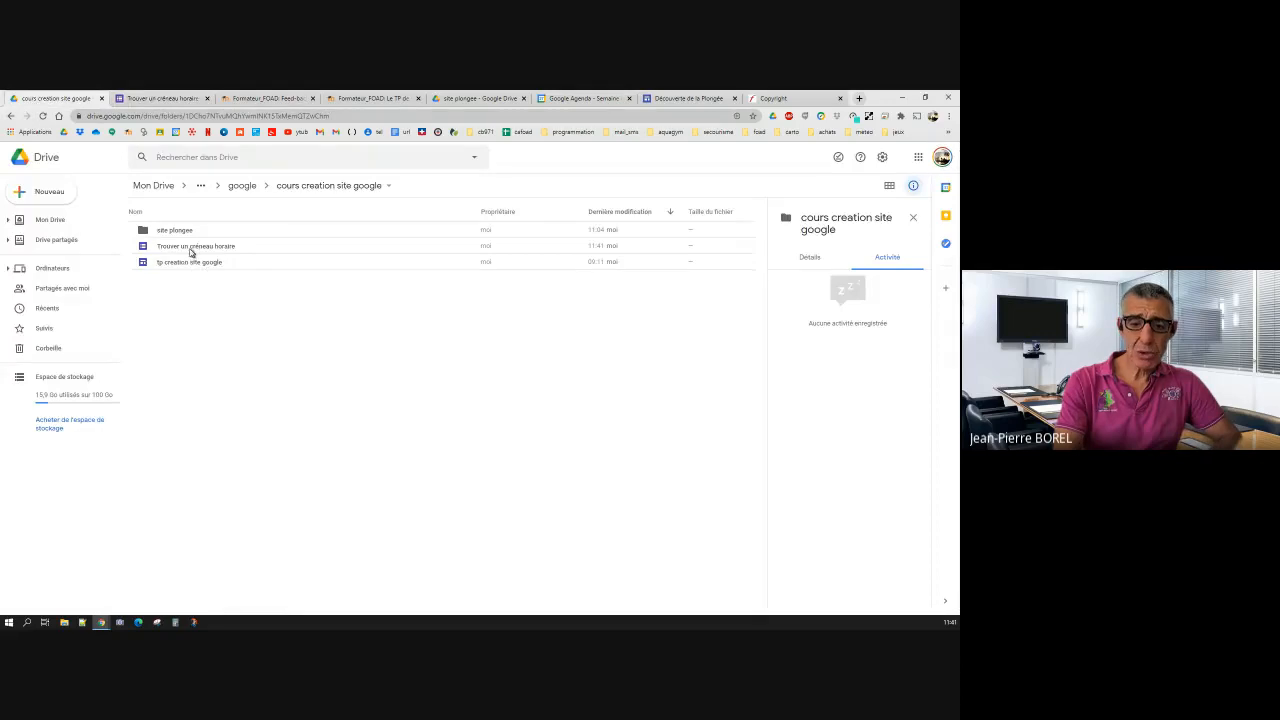
Step: Return to the "Découverte de la Plongée" site and publish the reviewed draft changes
left_click(682, 99)
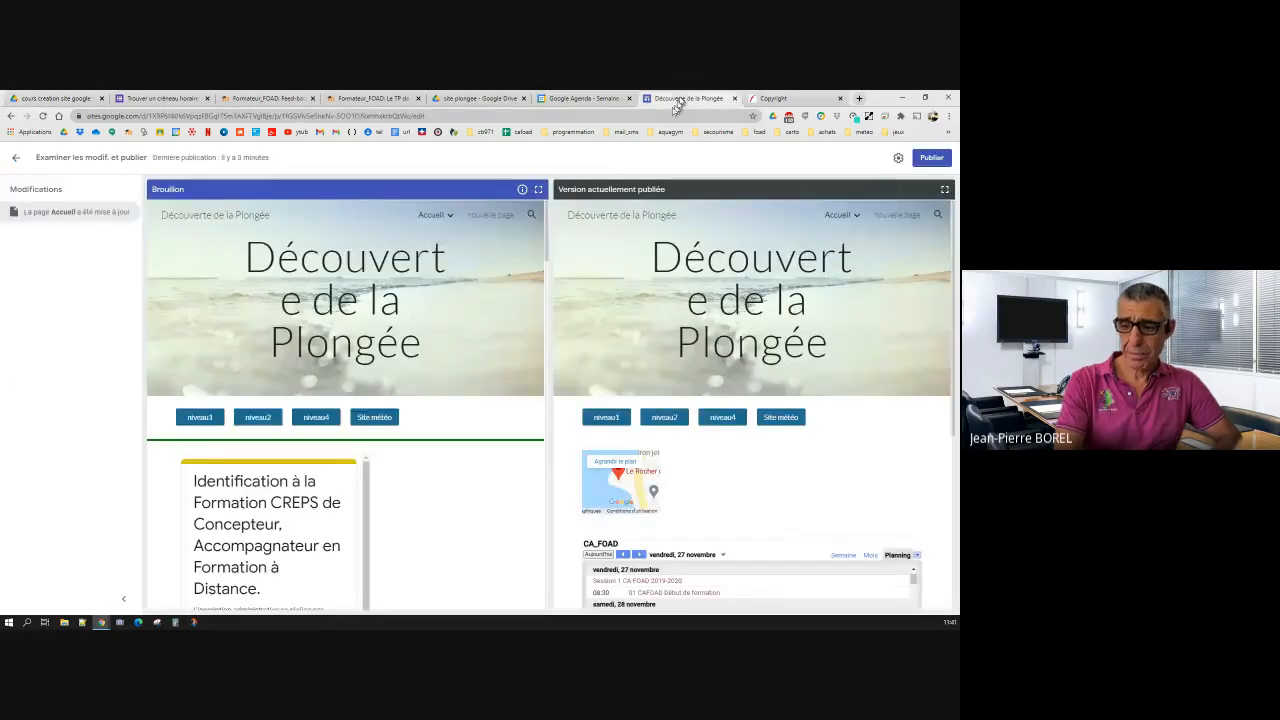
left_click(930, 158)
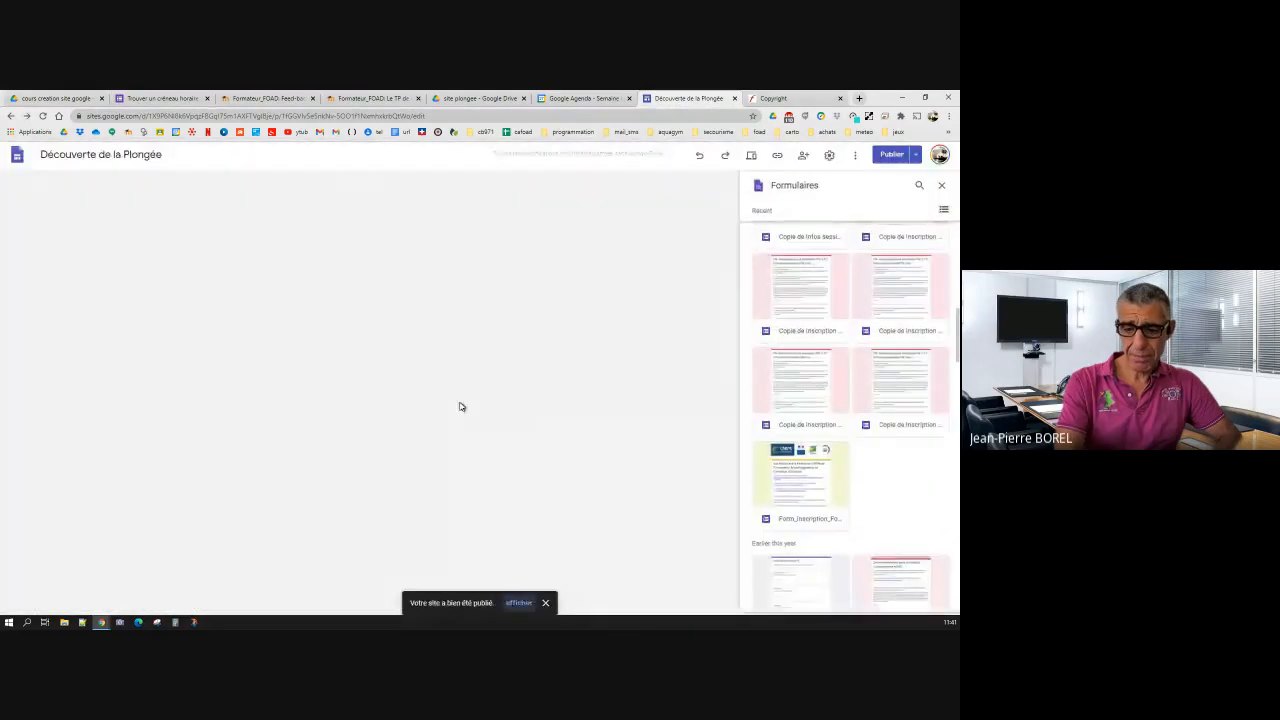
Step: Delete the home page section holding the embedded CREPS registration form and close the list of forms
scroll(517, 471, "down", 5)
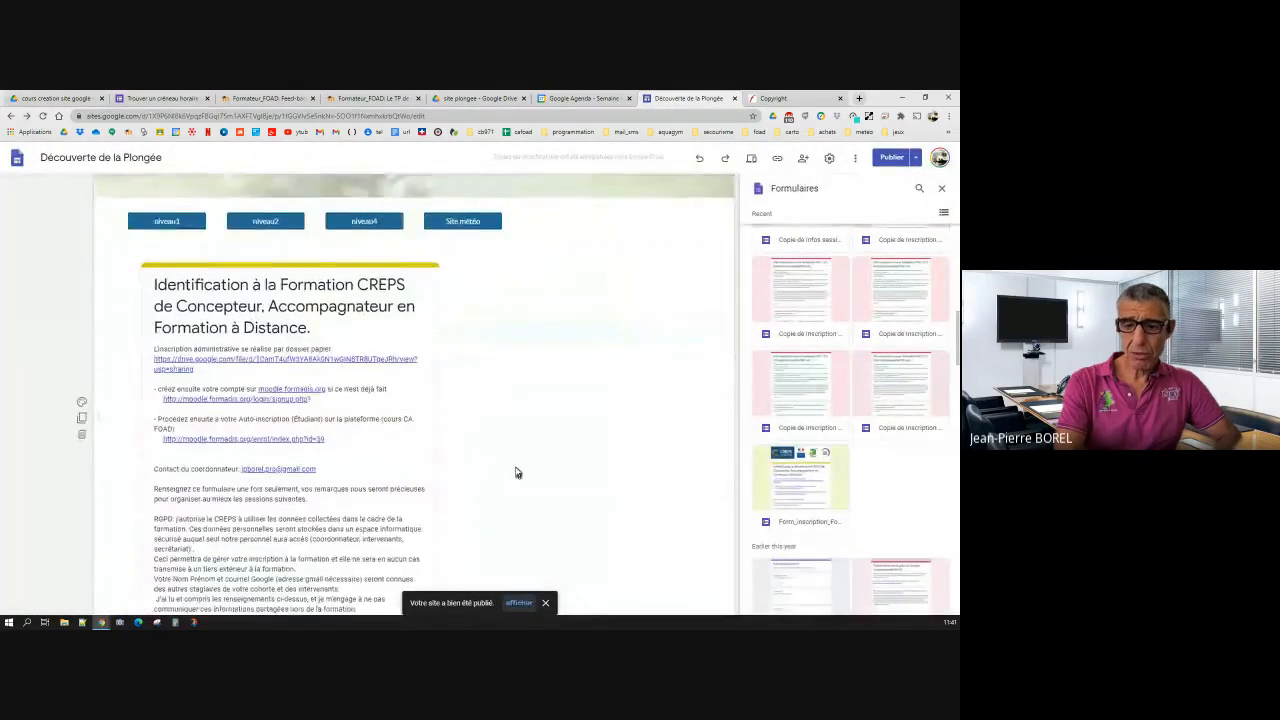
scroll(516, 471, "down", 5)
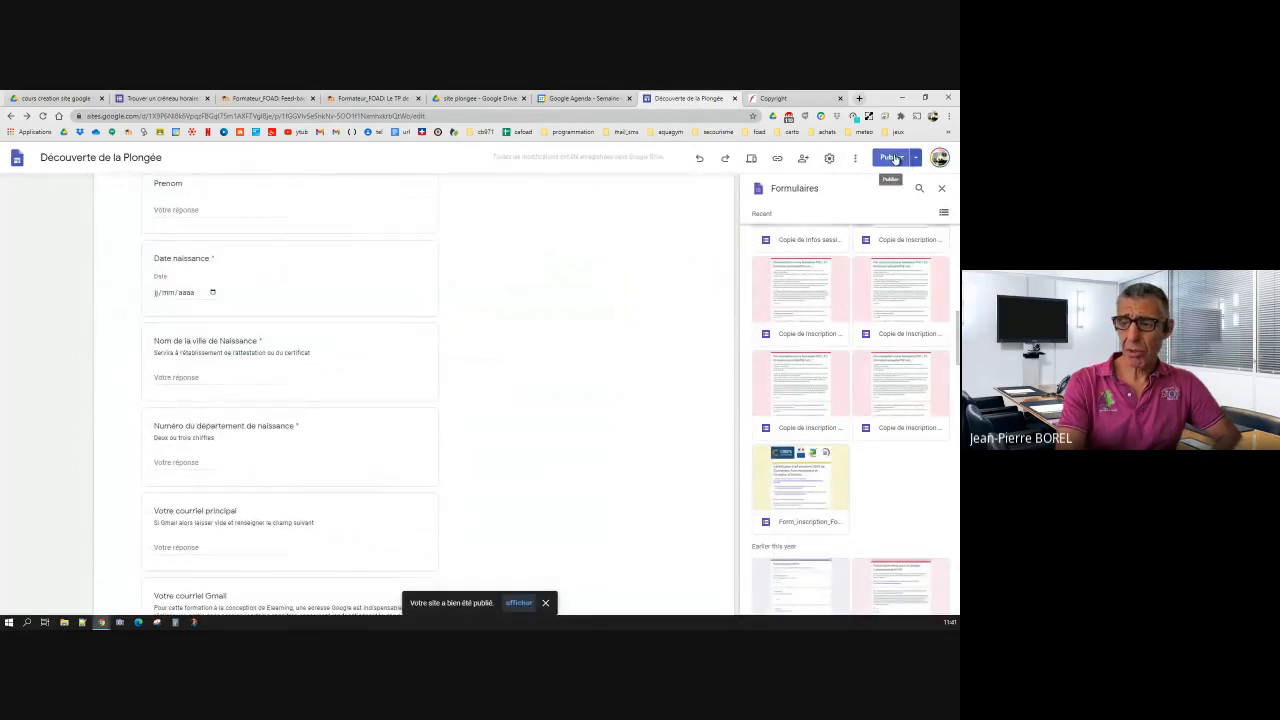
scroll(581, 398, "down", 7)
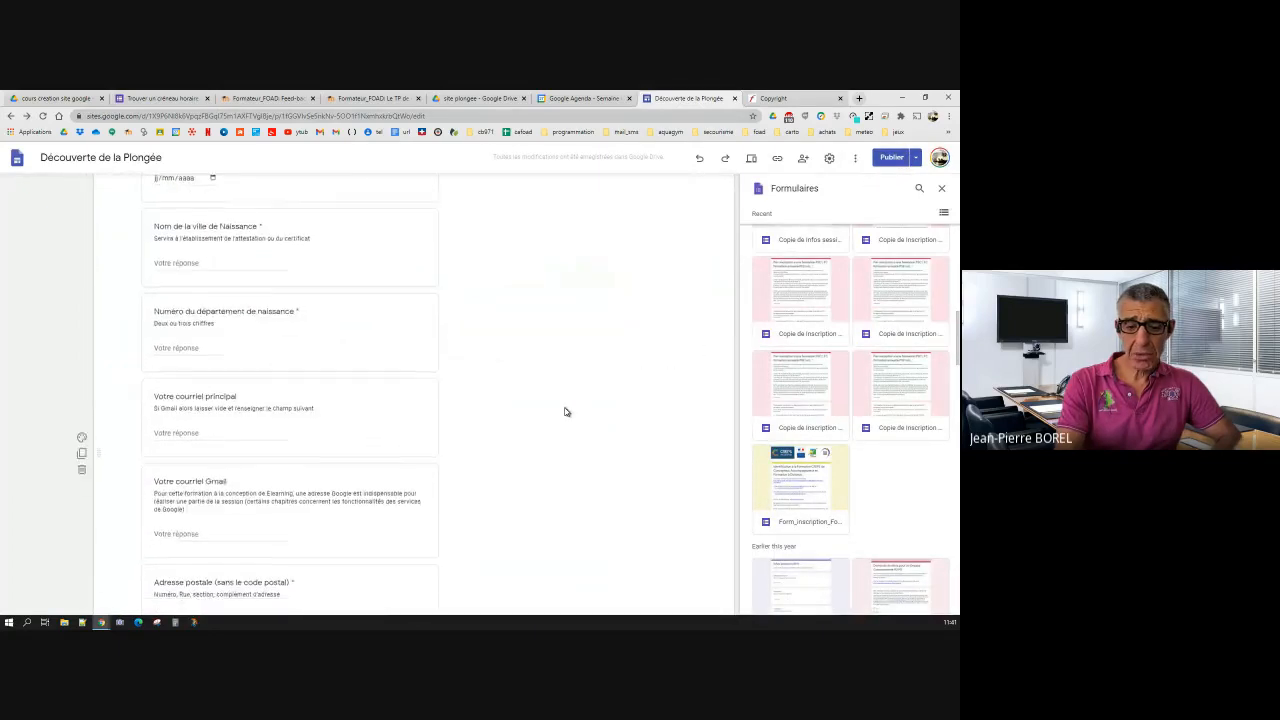
scroll(562, 426, "down", 15)
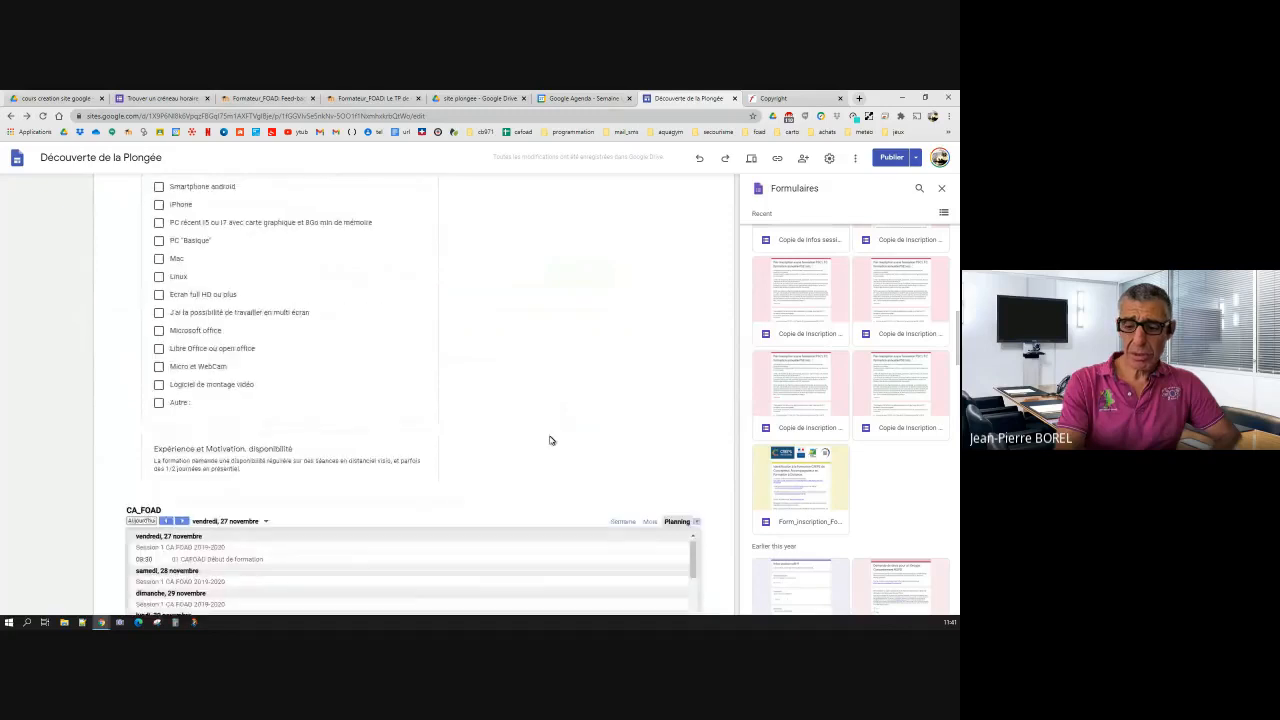
scroll(548, 443, "up", 12)
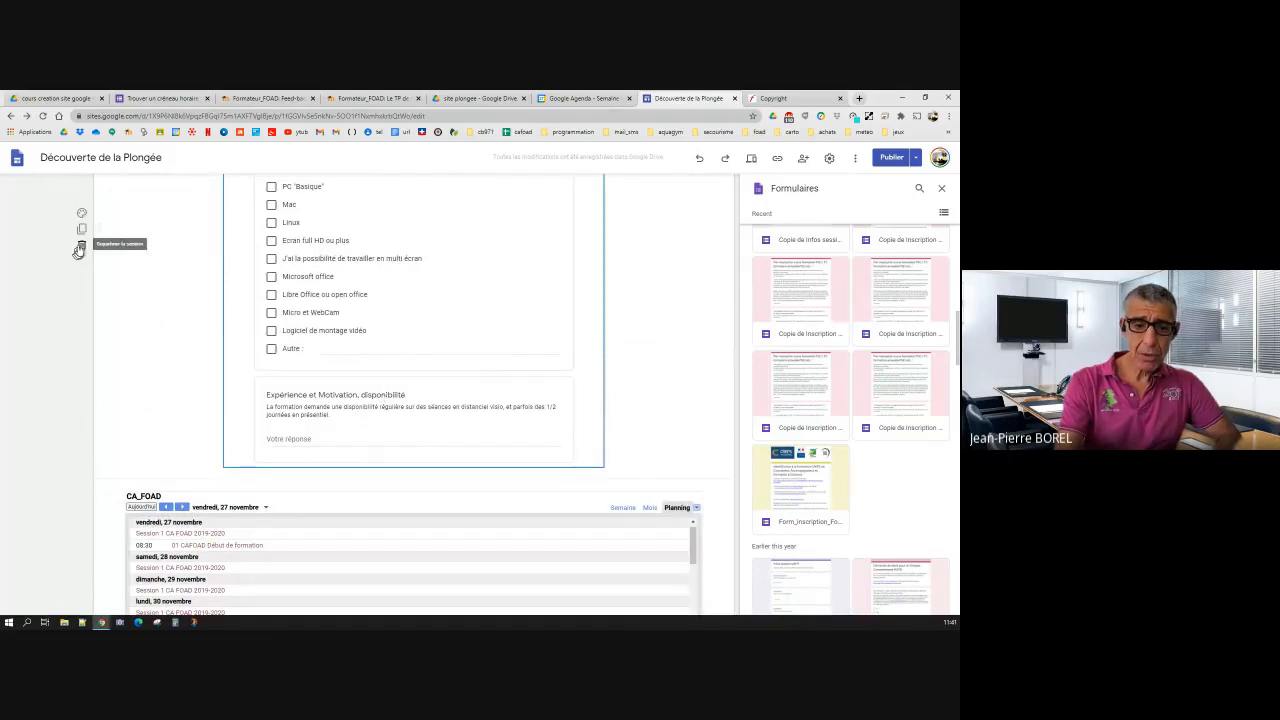
left_click(81, 246)
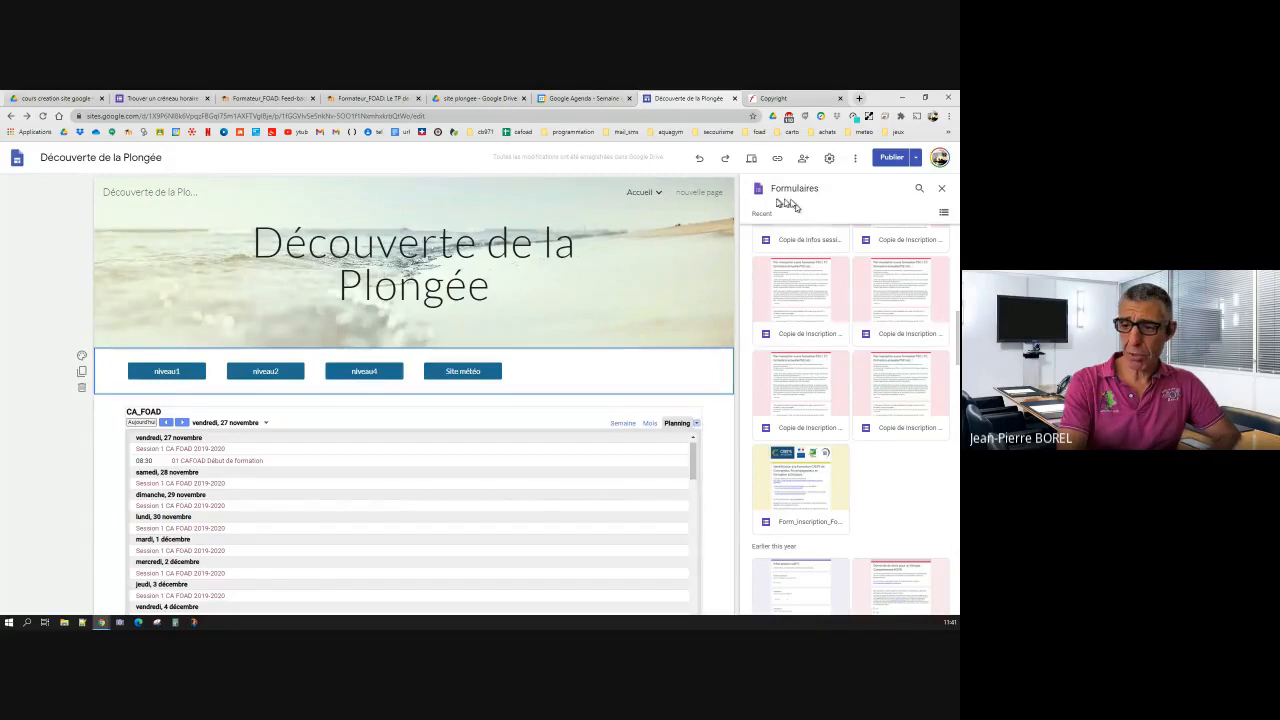
scroll(850, 255, "up", 1)
scroll(850, 257, "up", 6)
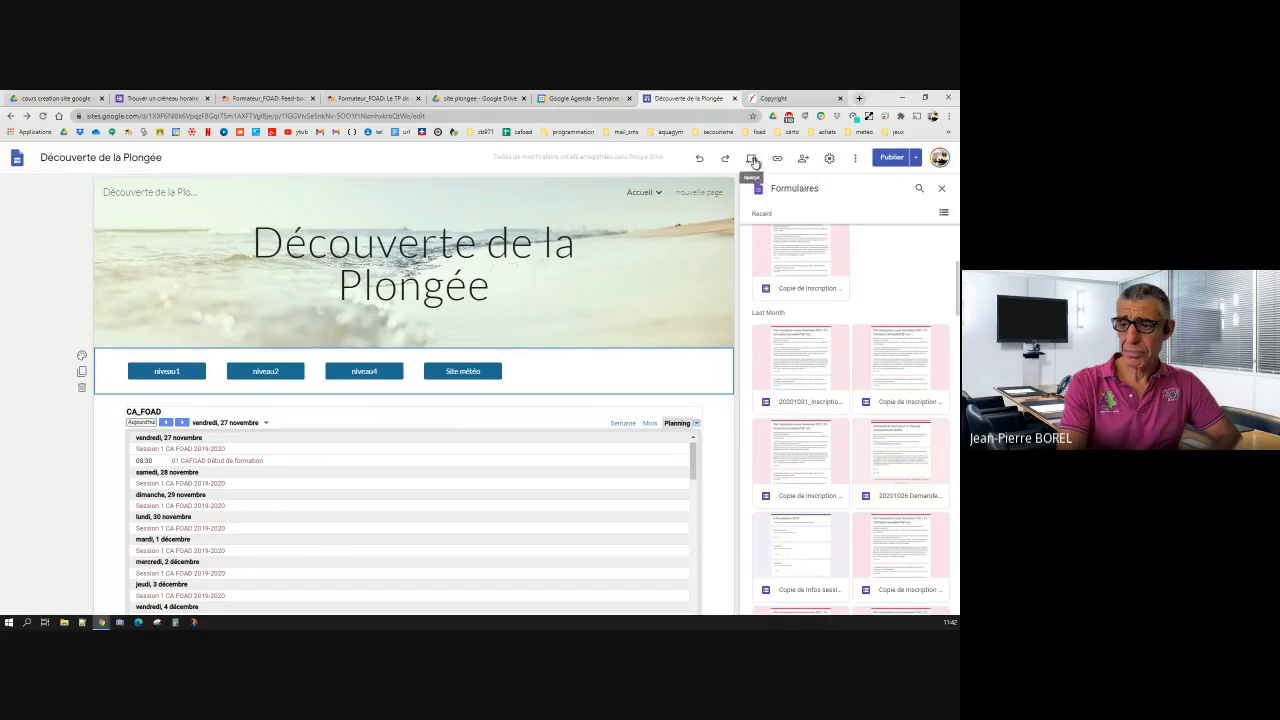
left_click(521, 456)
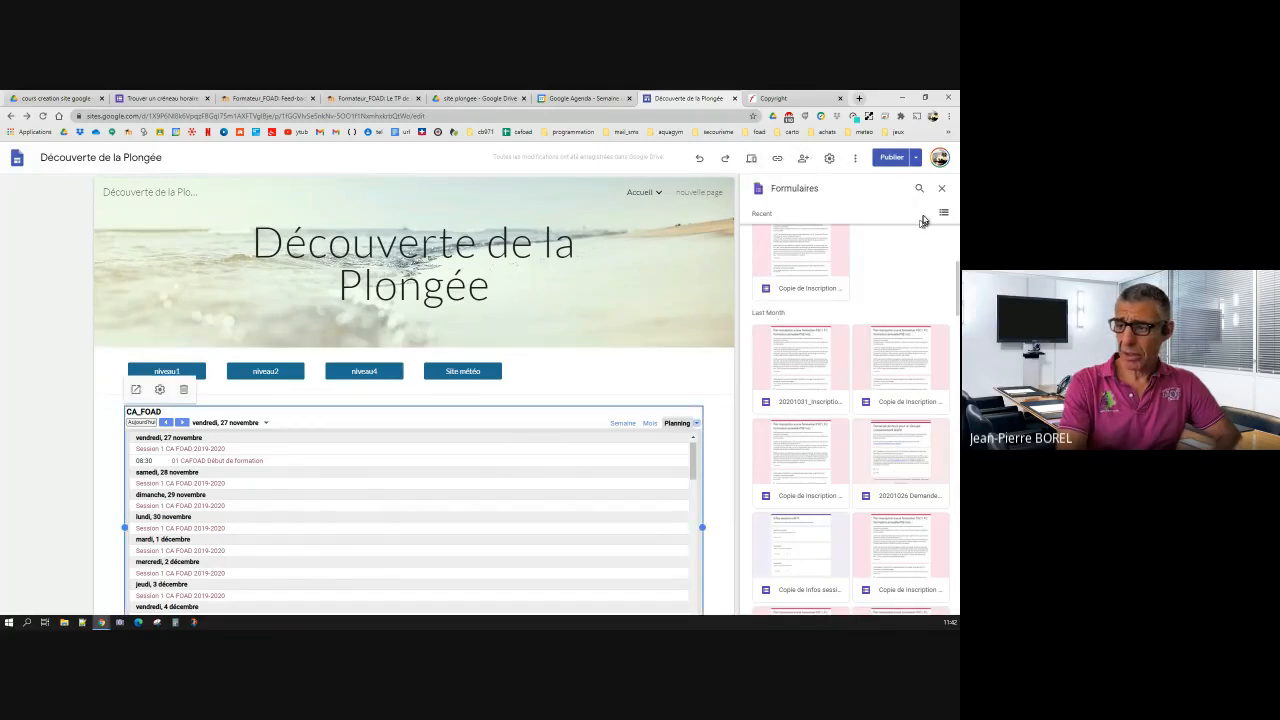
left_click(941, 188)
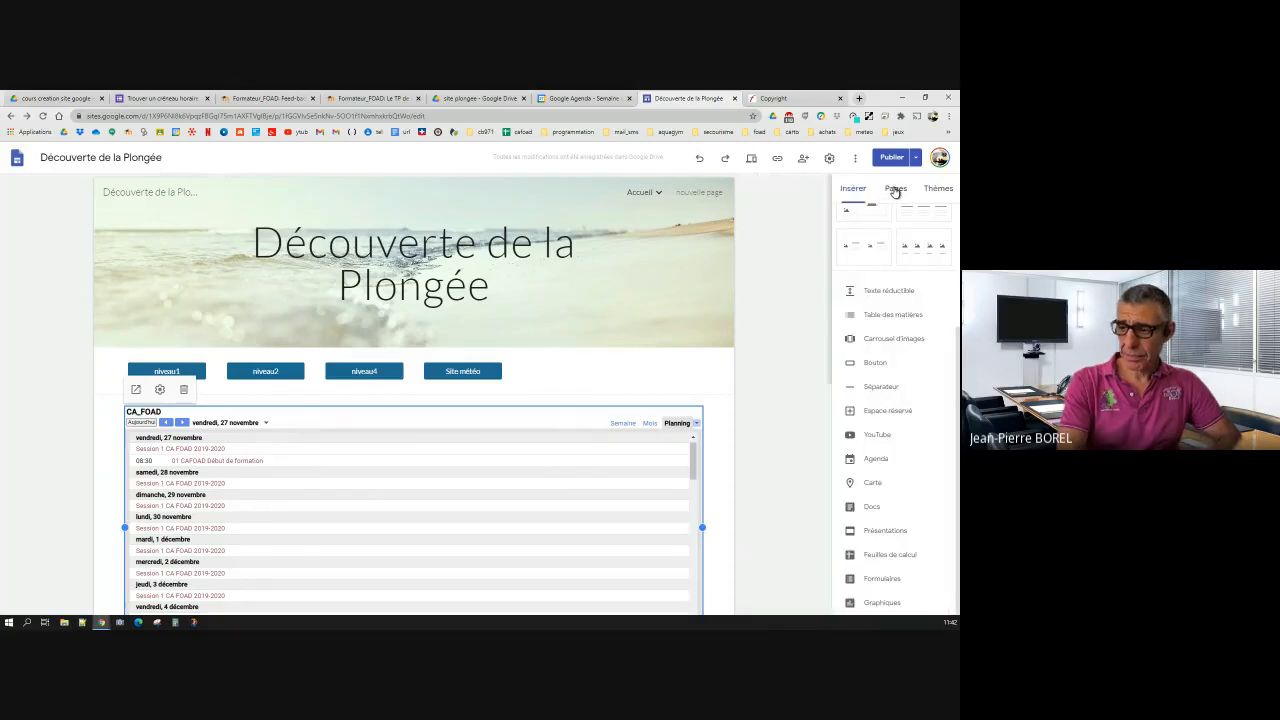
Step: Rename the site page "nouvelle page" as "Inscriptions"
left_click(896, 190)
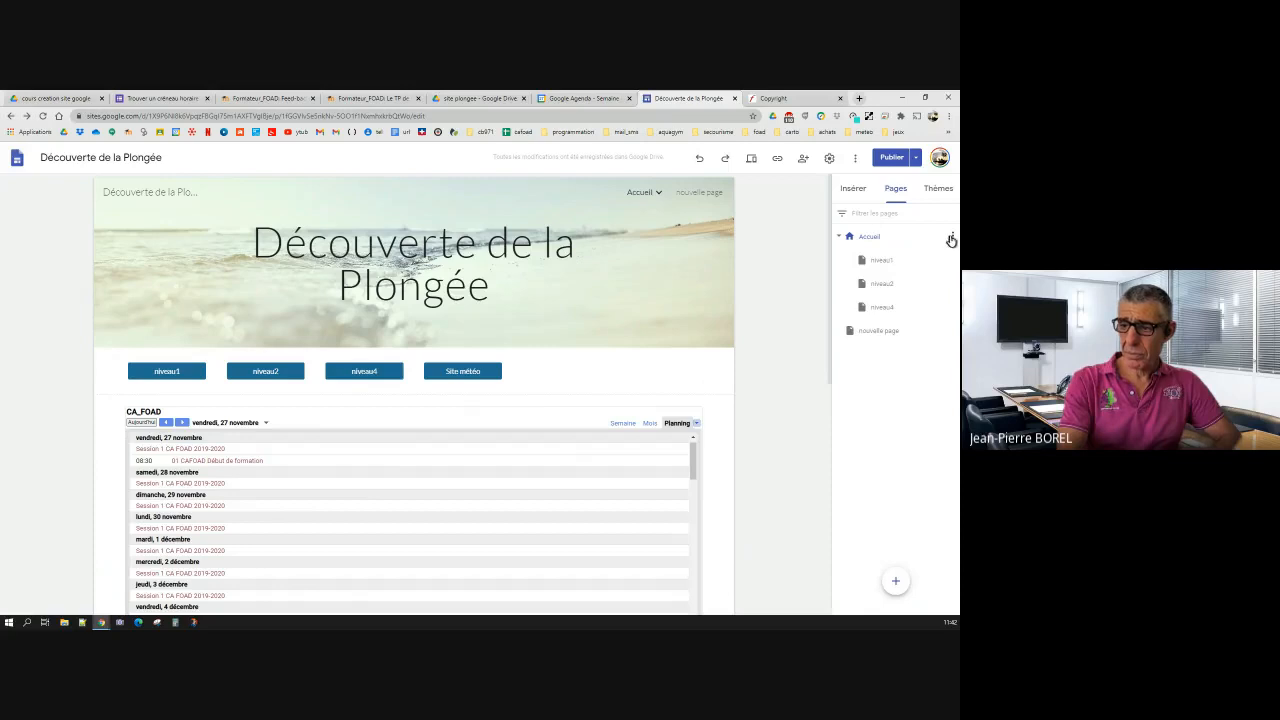
left_click(952, 238)
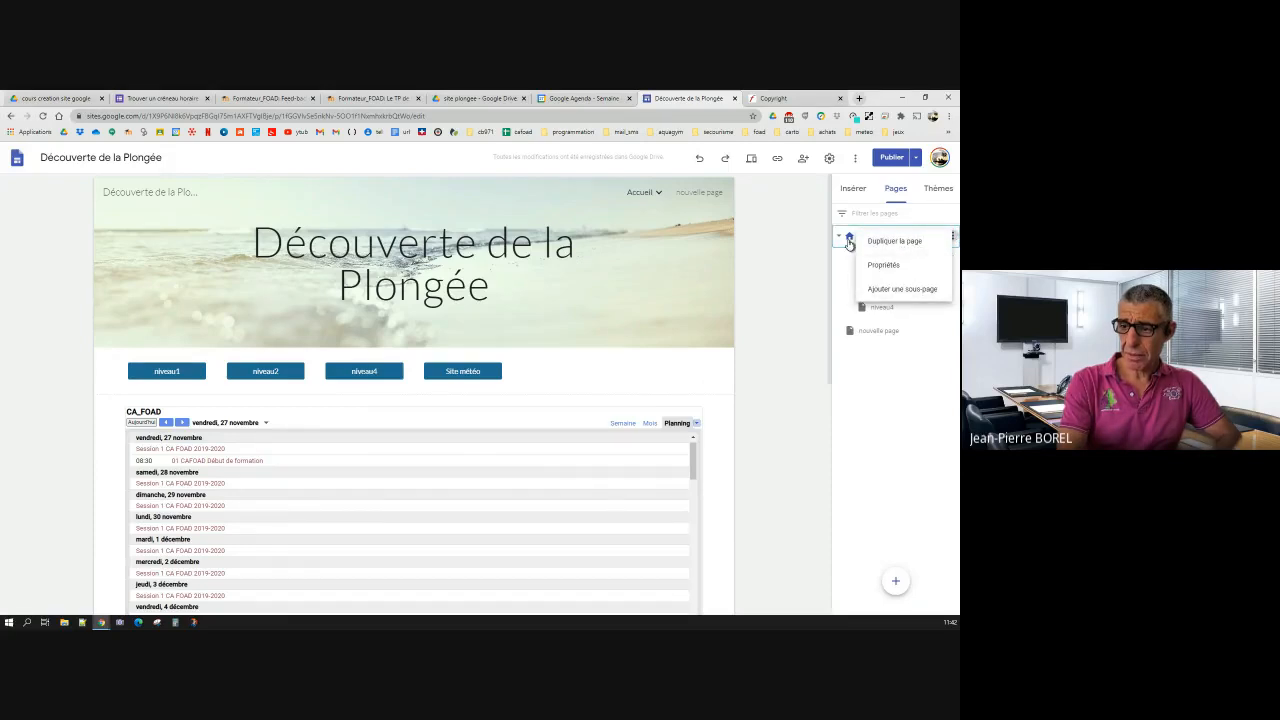
double_click(879, 329)
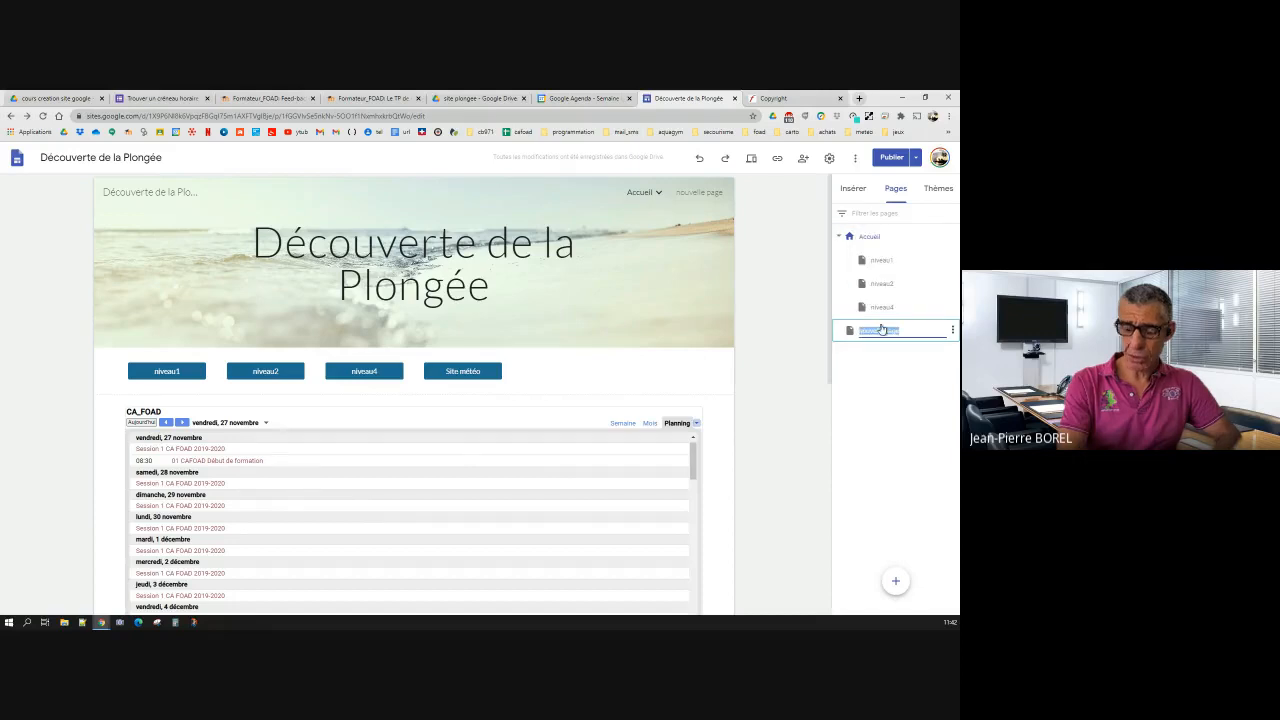
type("nivc")
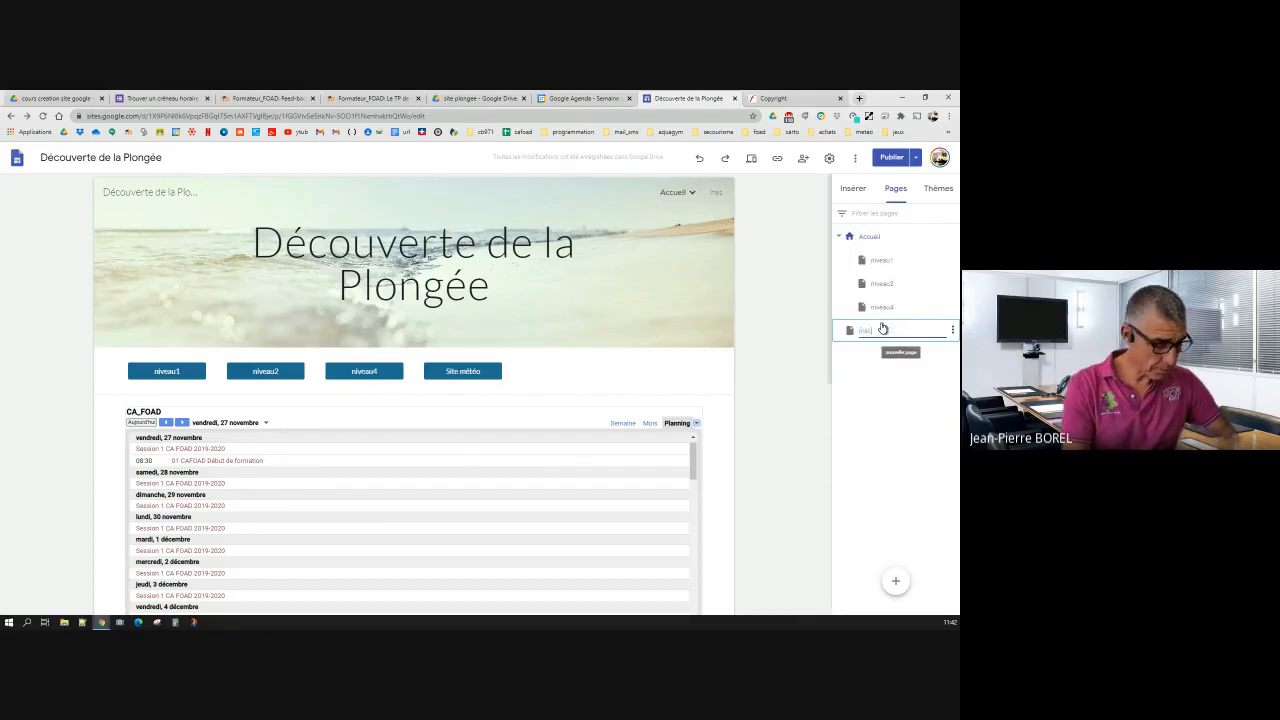
type("riptions")
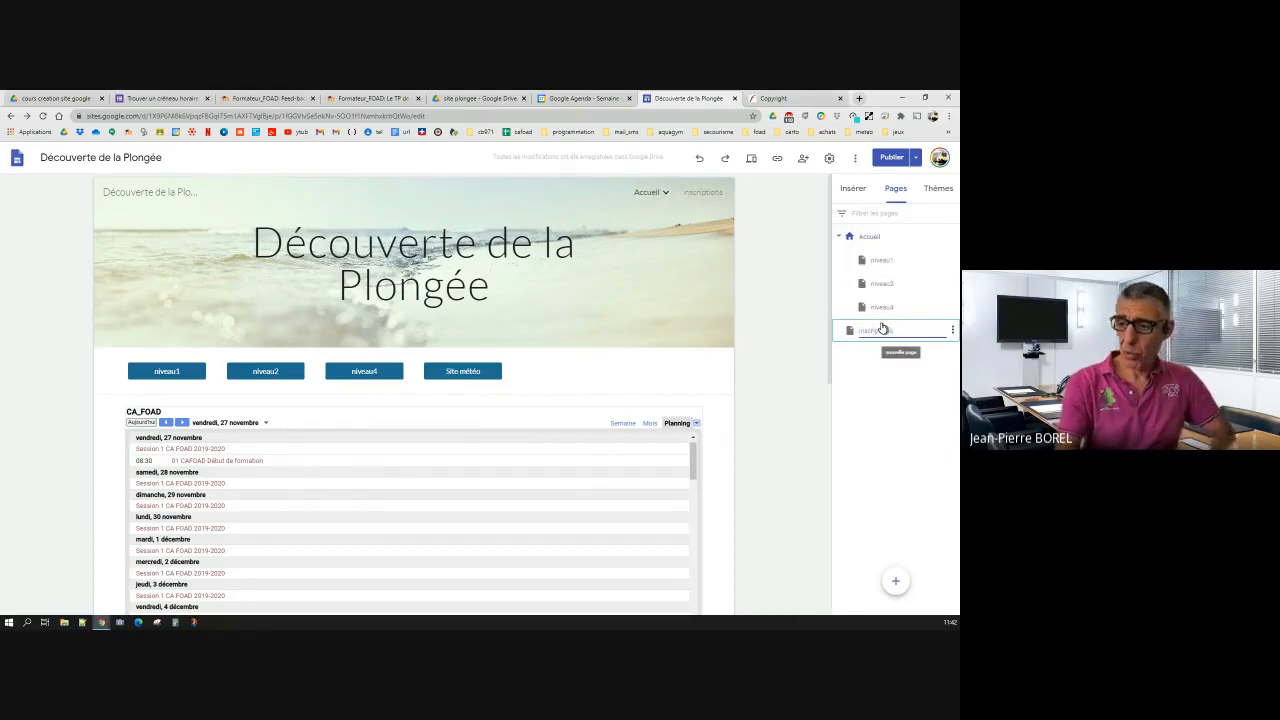
left_click(872, 356)
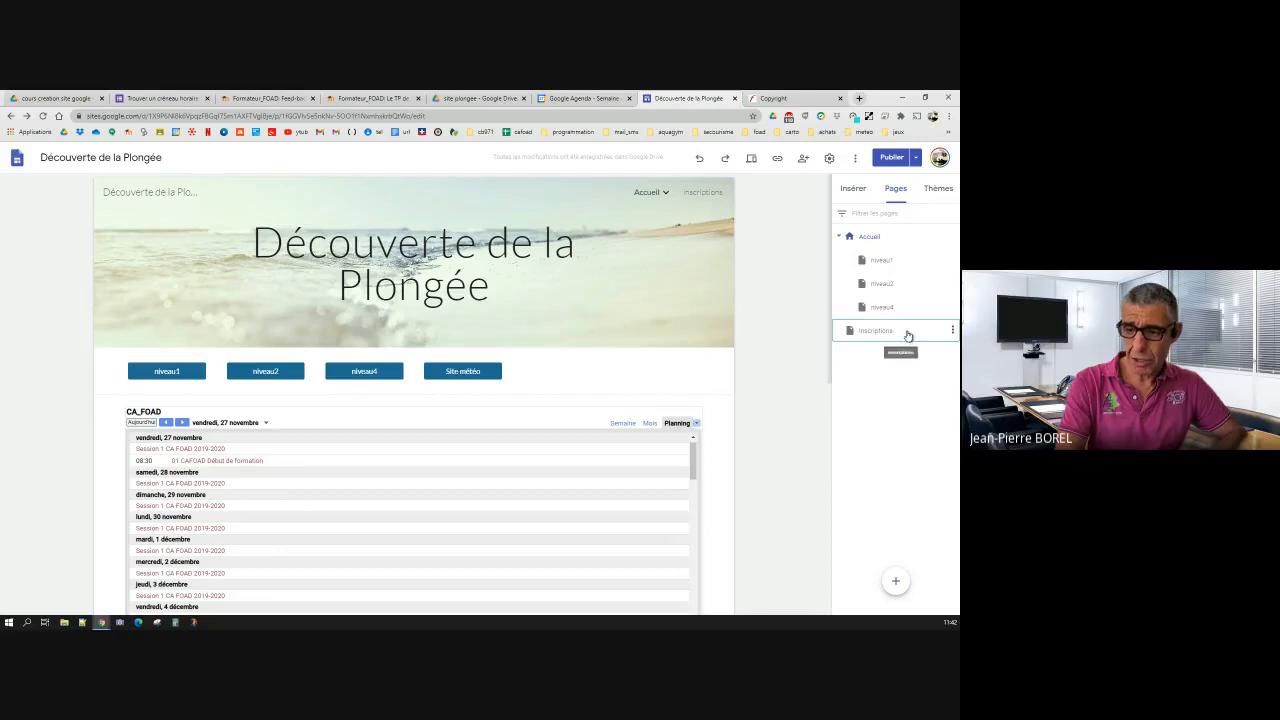
Step: Replace the banner title of the Inscriptions page with "Inscription par formulaire", correcting the misspelled first word
left_click(904, 332)
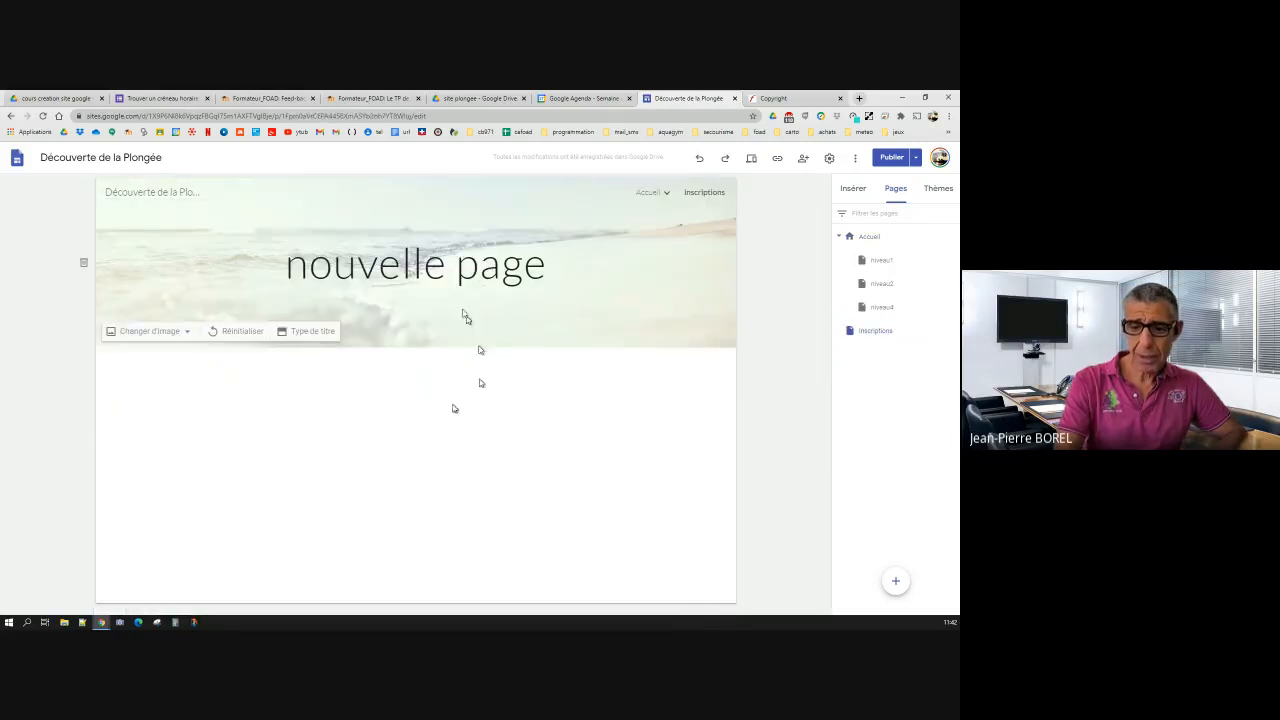
left_click(440, 265)
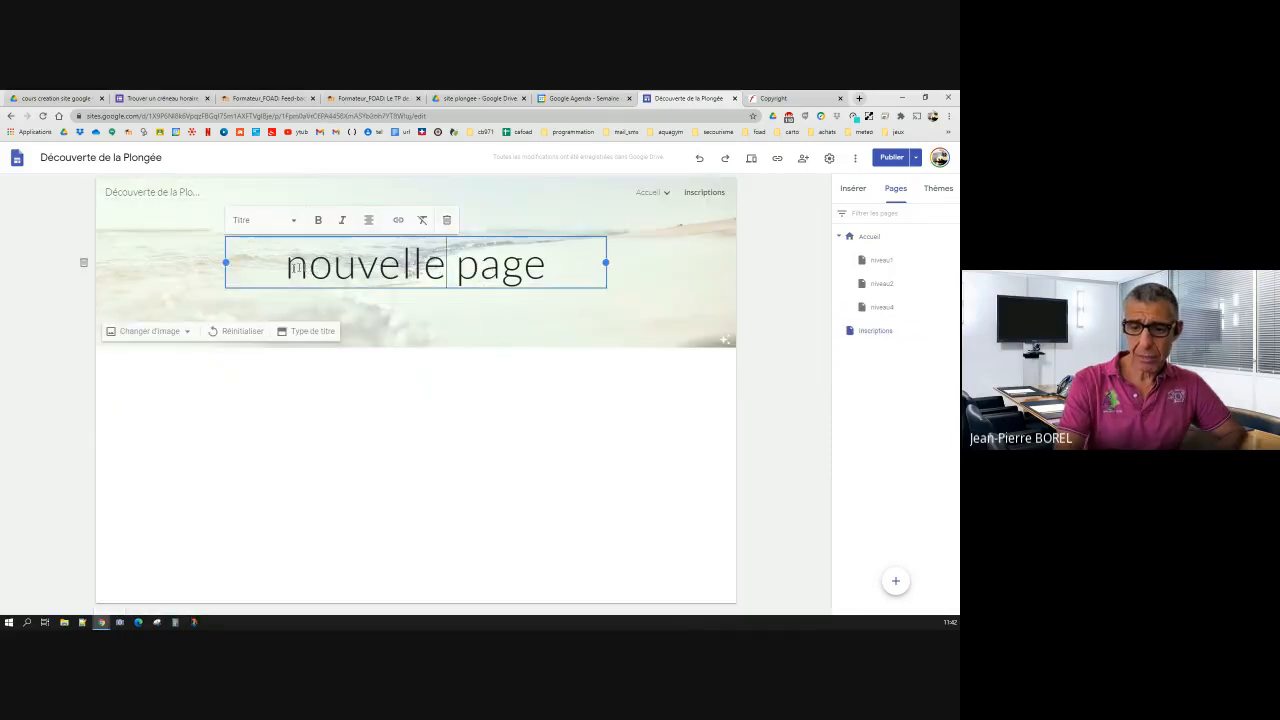
left_click_drag(295, 267, 575, 275)
type("Inscripo")
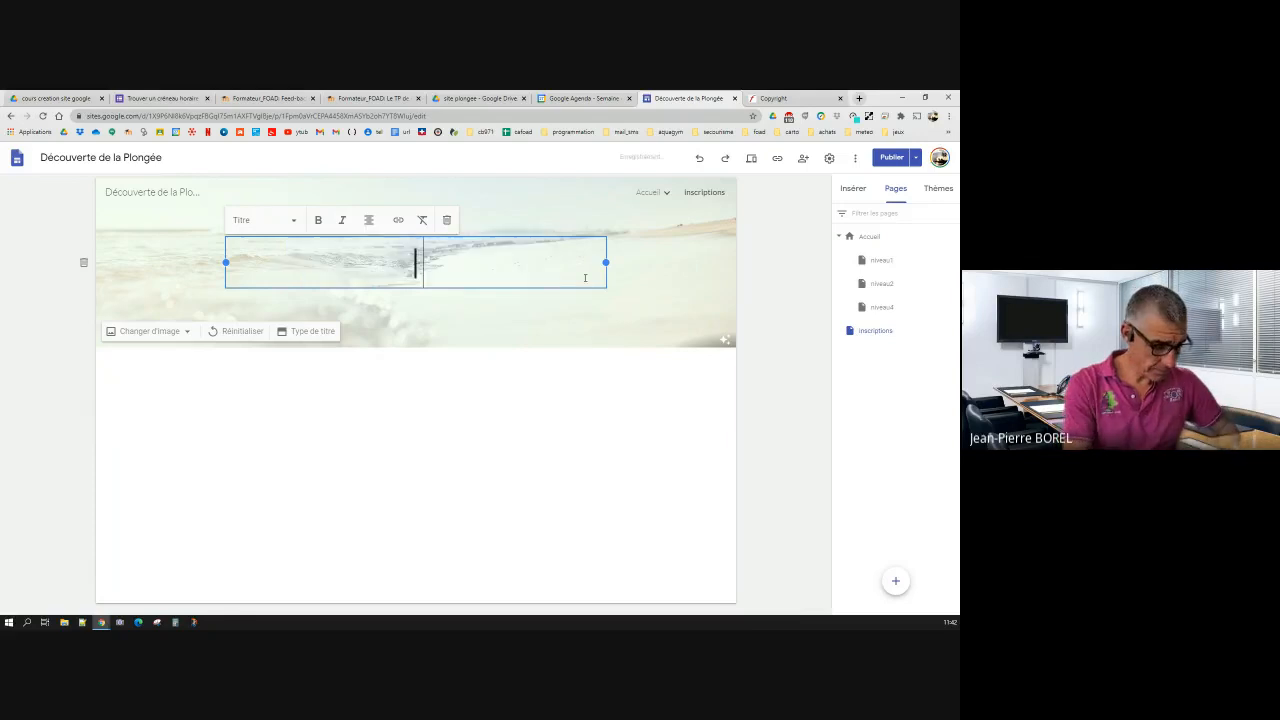
type("t")
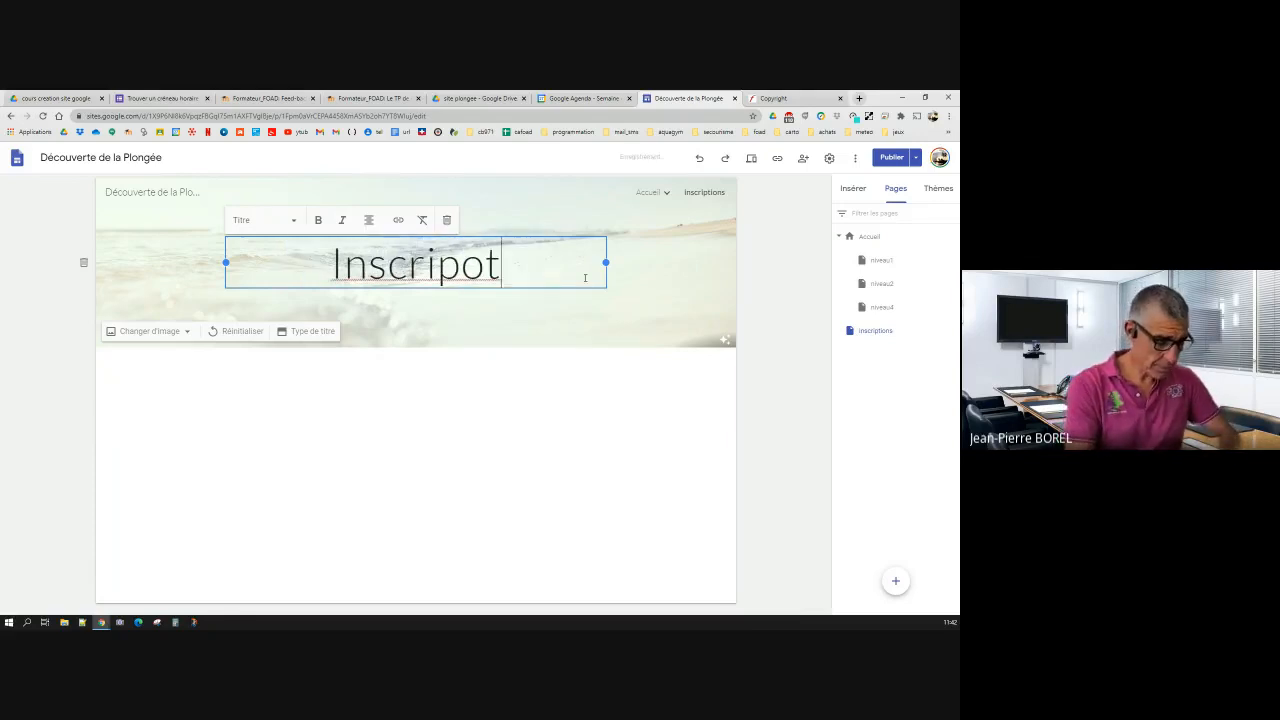
type("ion par f")
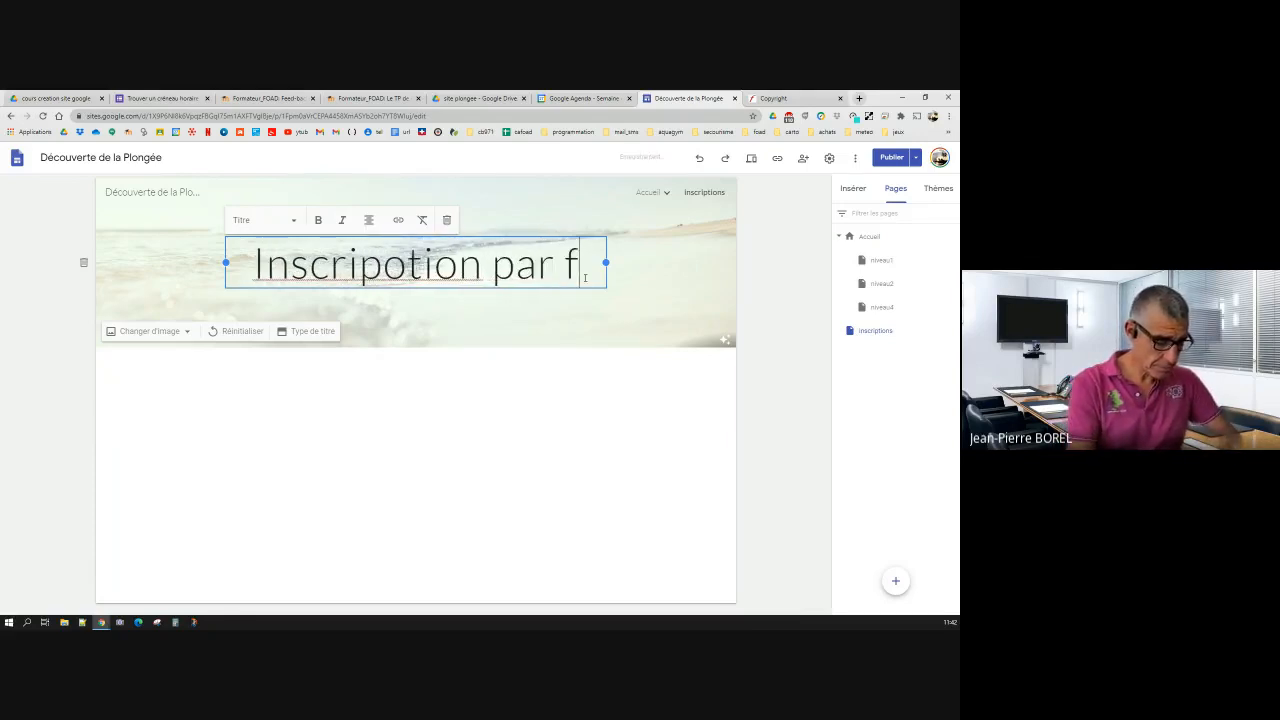
type("ormulaire")
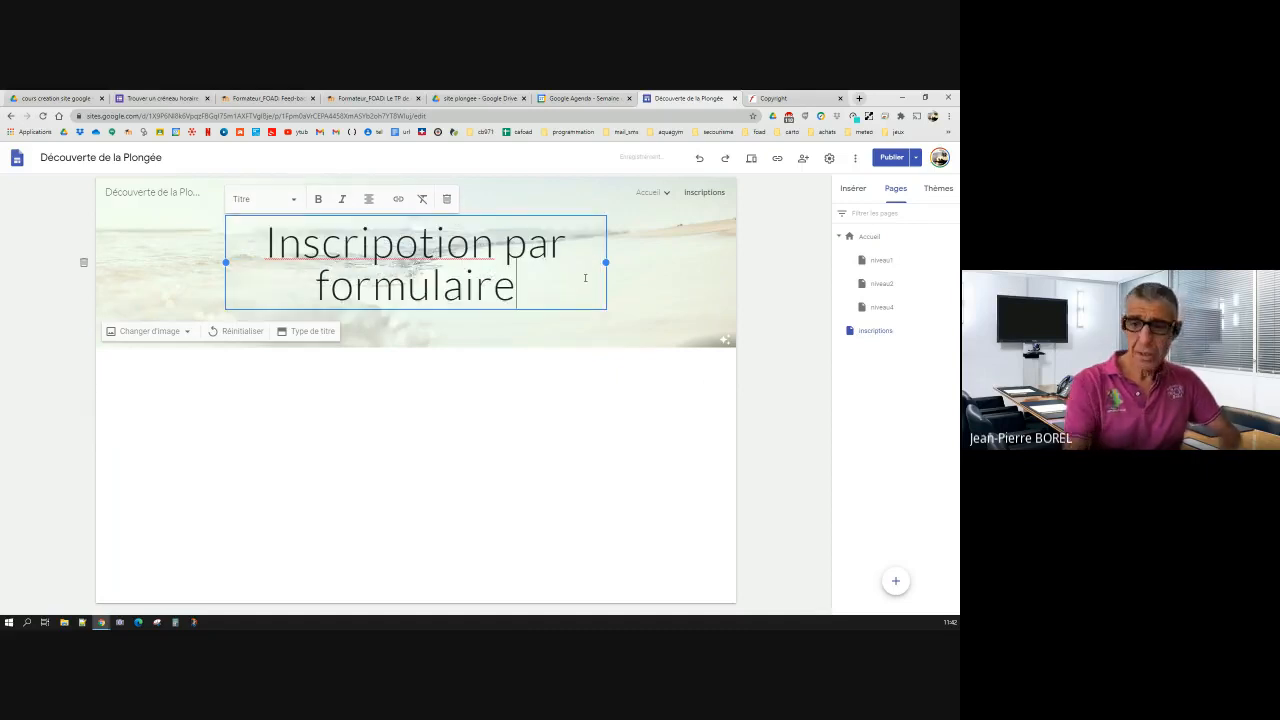
right_click(386, 254)
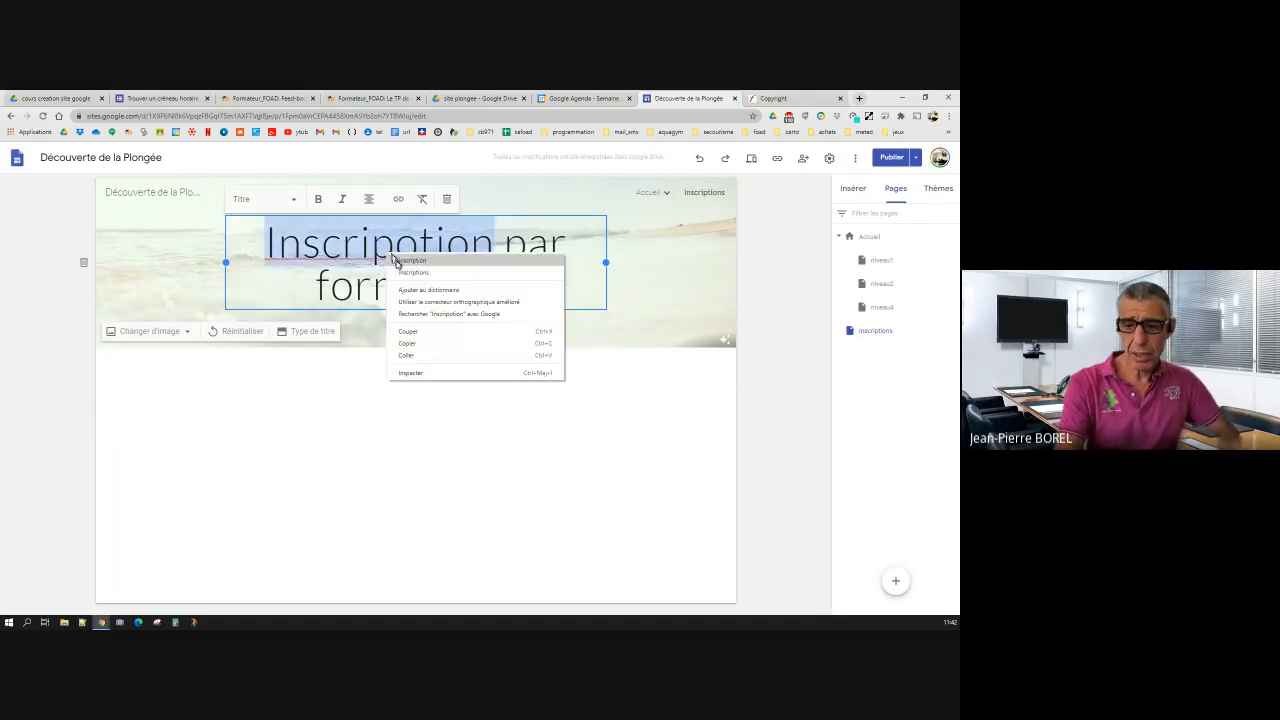
left_click(397, 260)
left_click(330, 380)
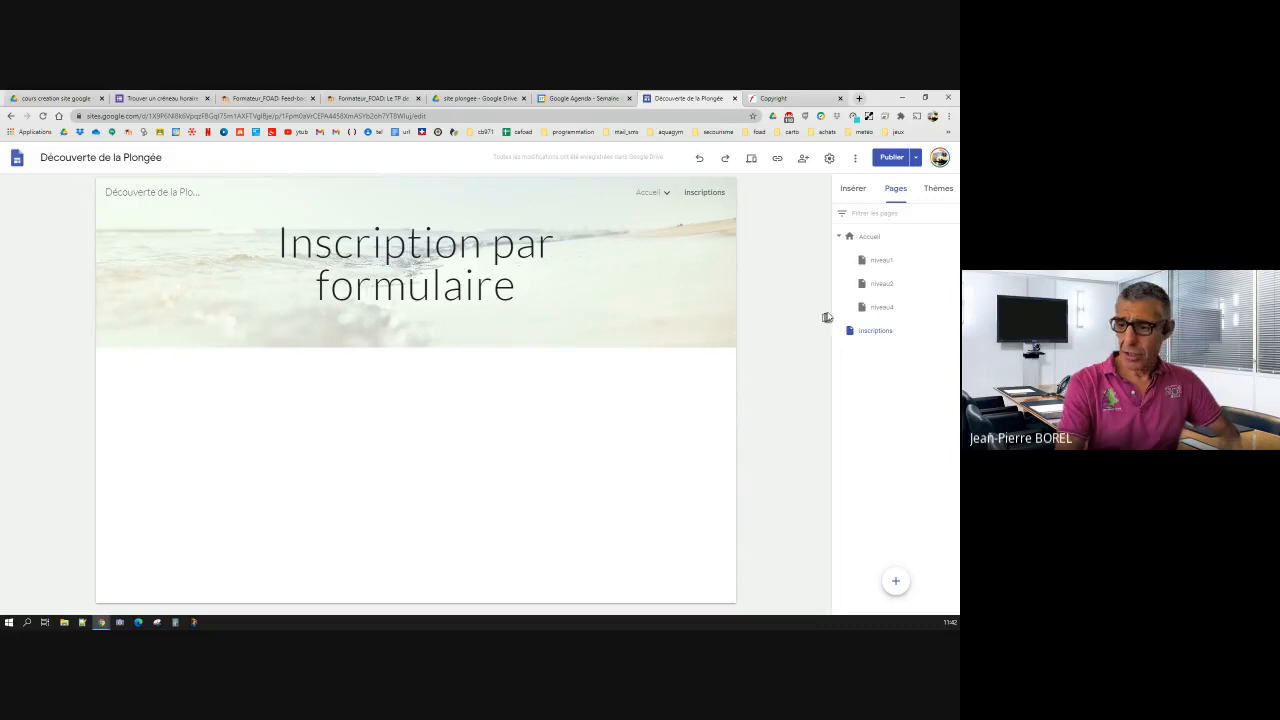
Step: Embed the "Trouver un créneau horaire" form on the Inscriptions page, close the list of forms and return to the Accueil page
left_click(853, 189)
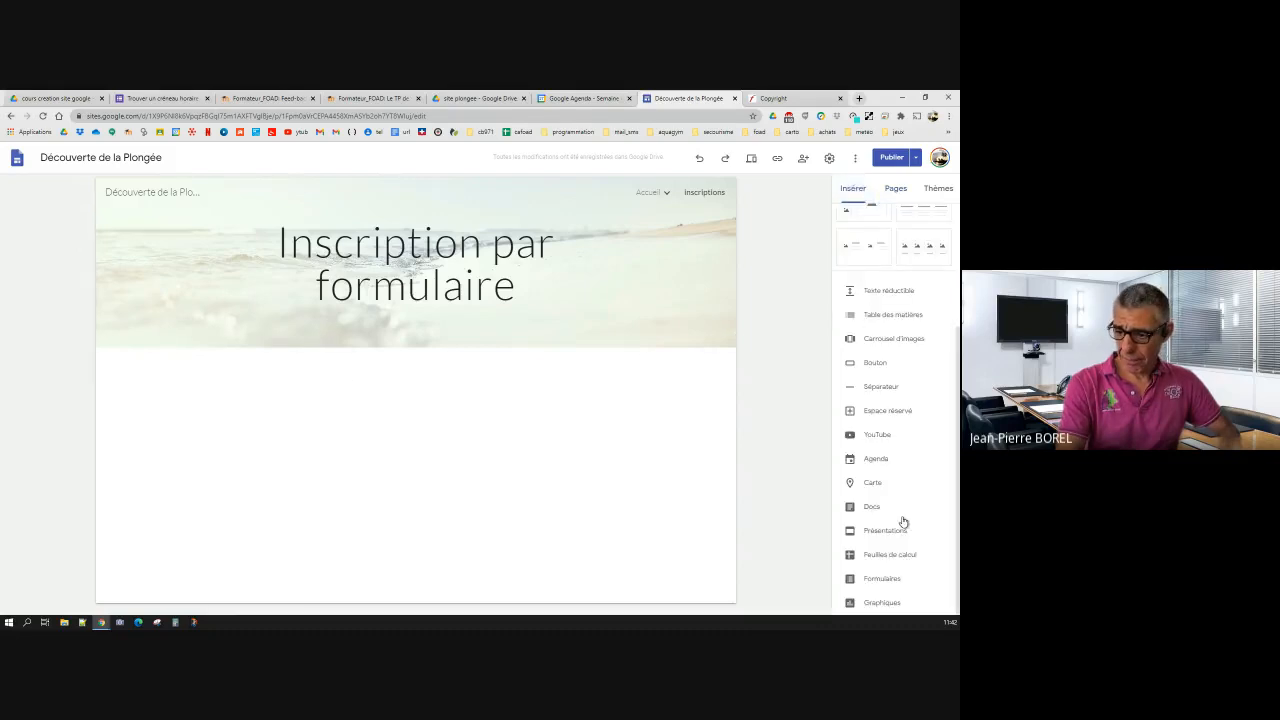
left_click(884, 579)
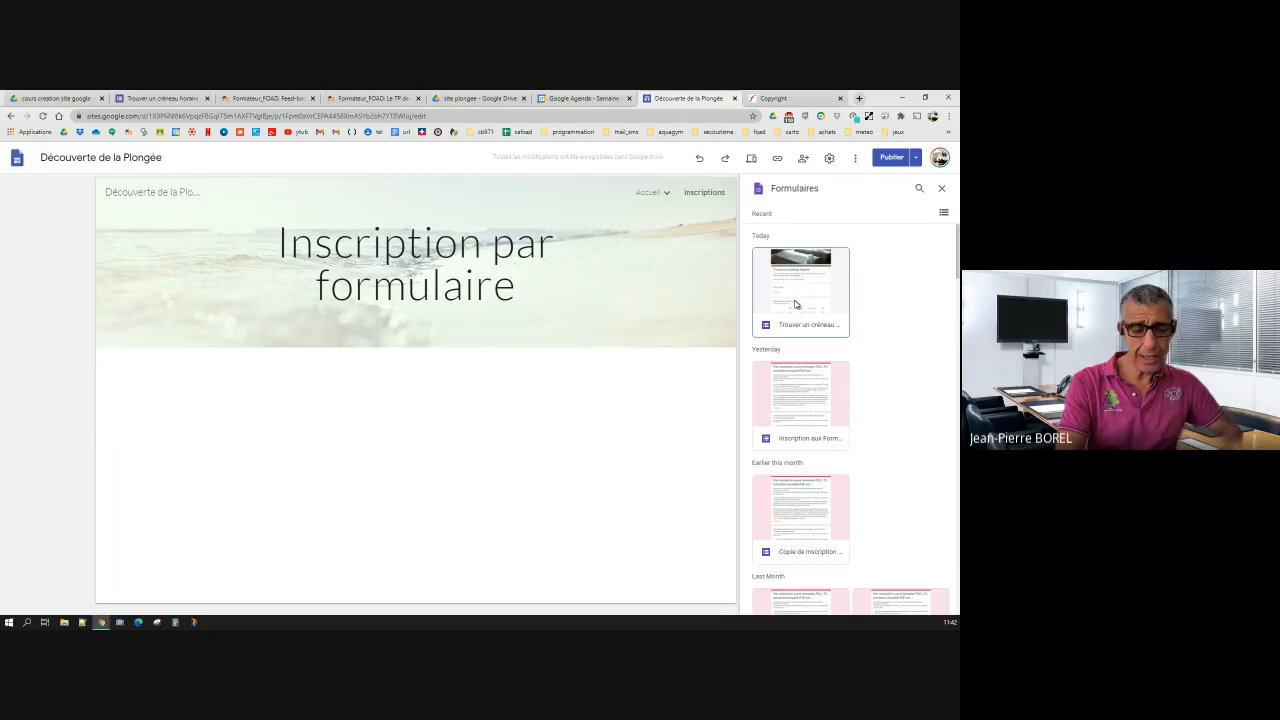
left_click(795, 305)
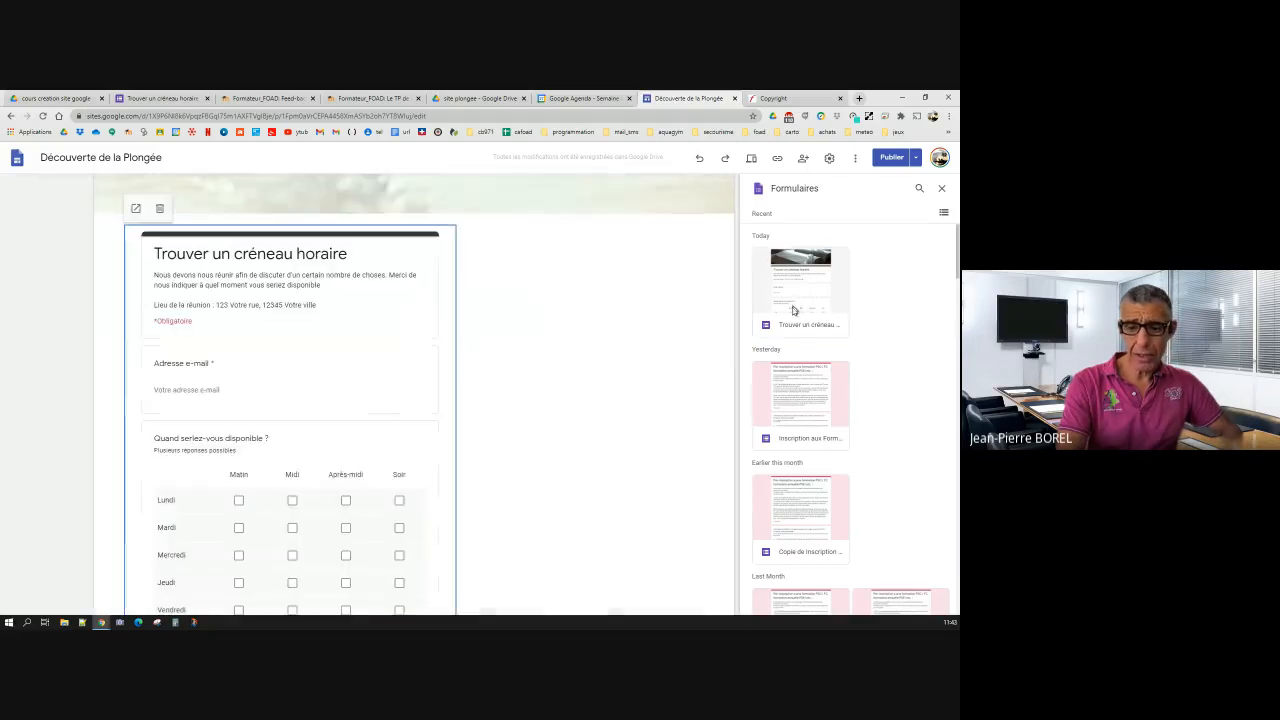
scroll(510, 405, "down", 5)
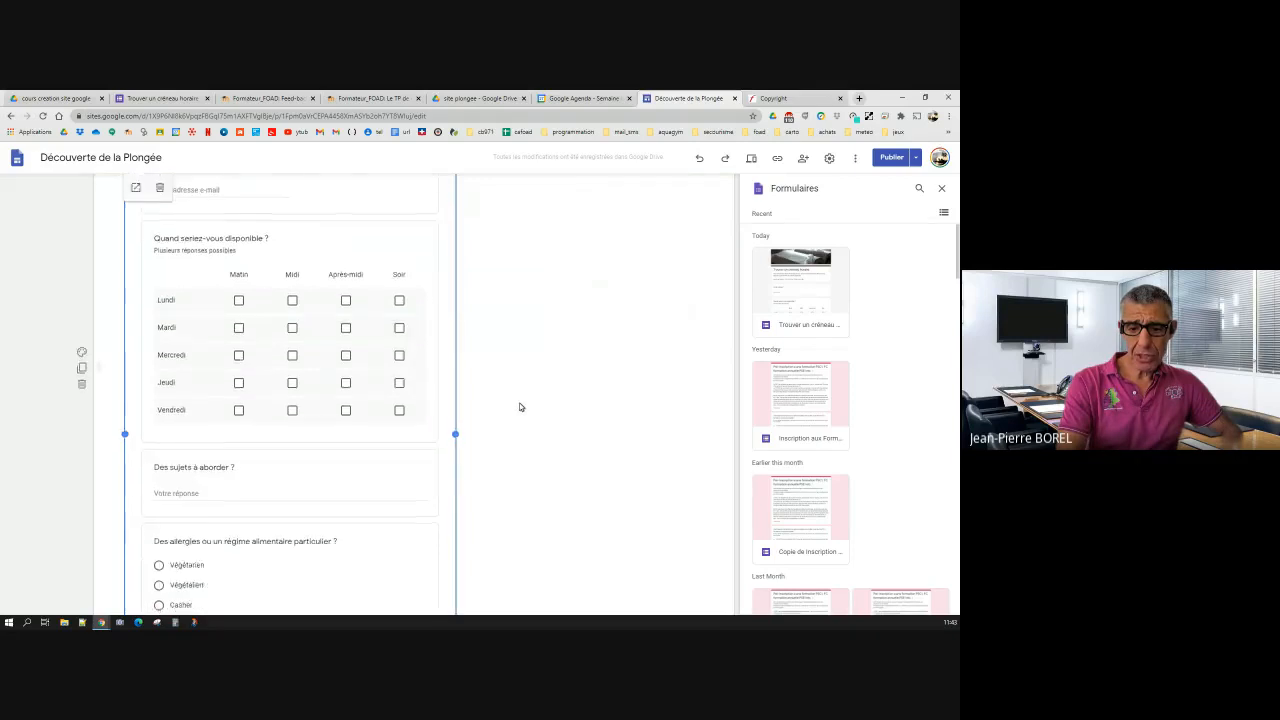
scroll(518, 411, "up", 5)
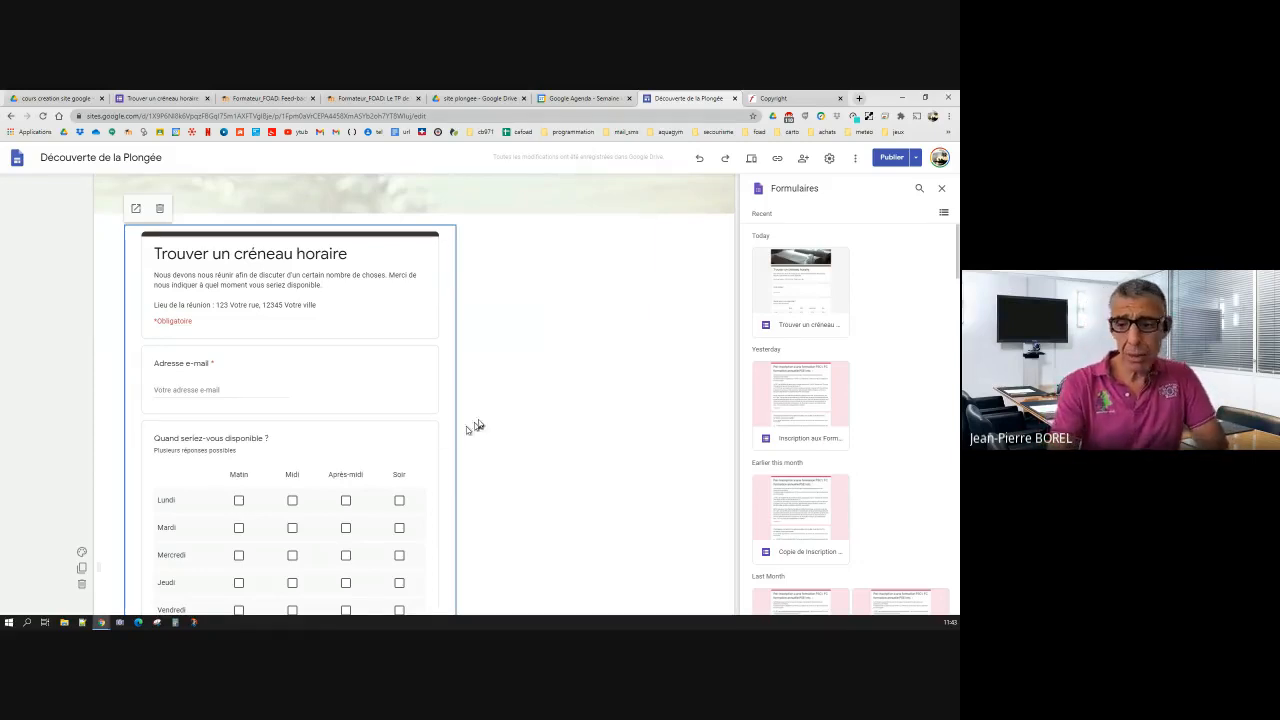
left_click(494, 412)
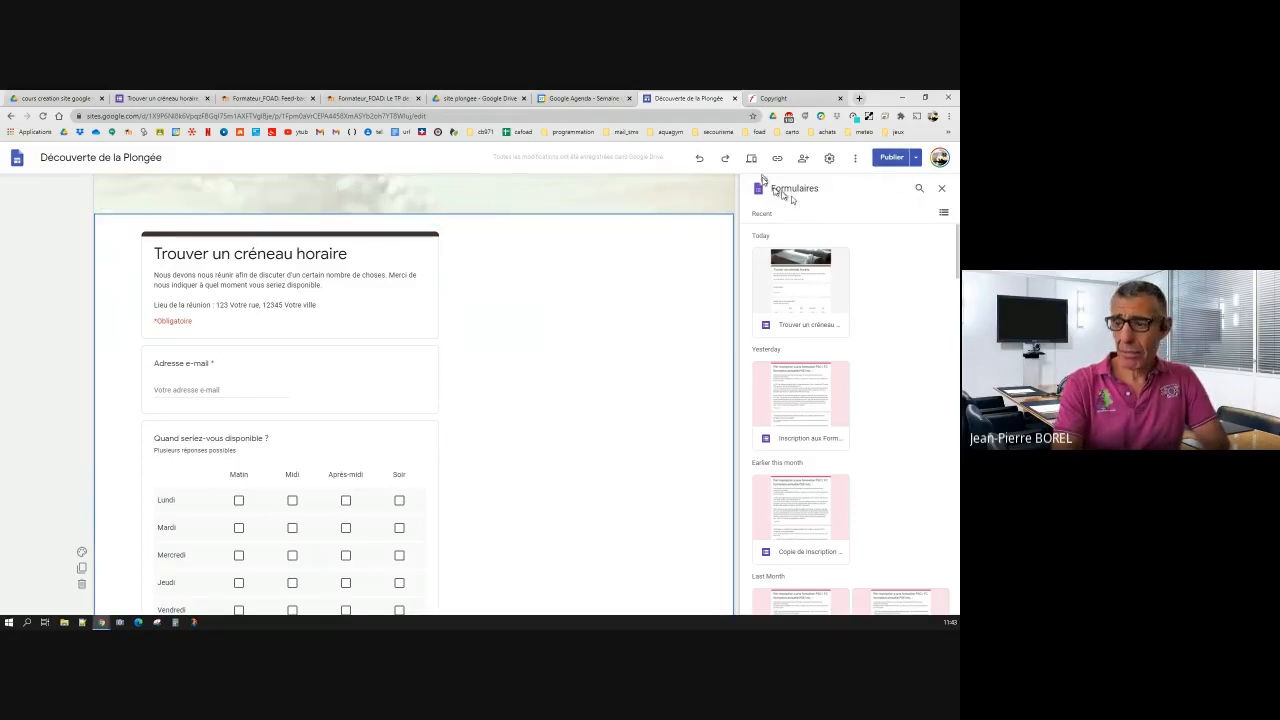
left_click(941, 188)
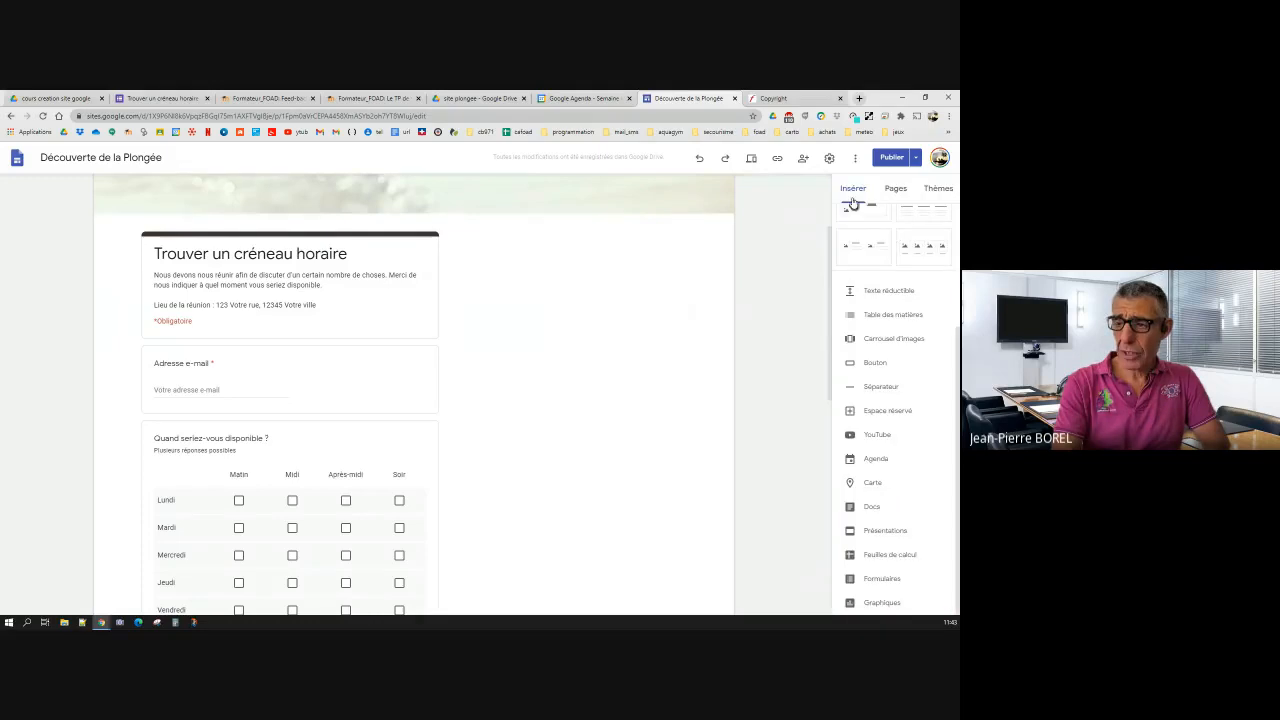
left_click(895, 189)
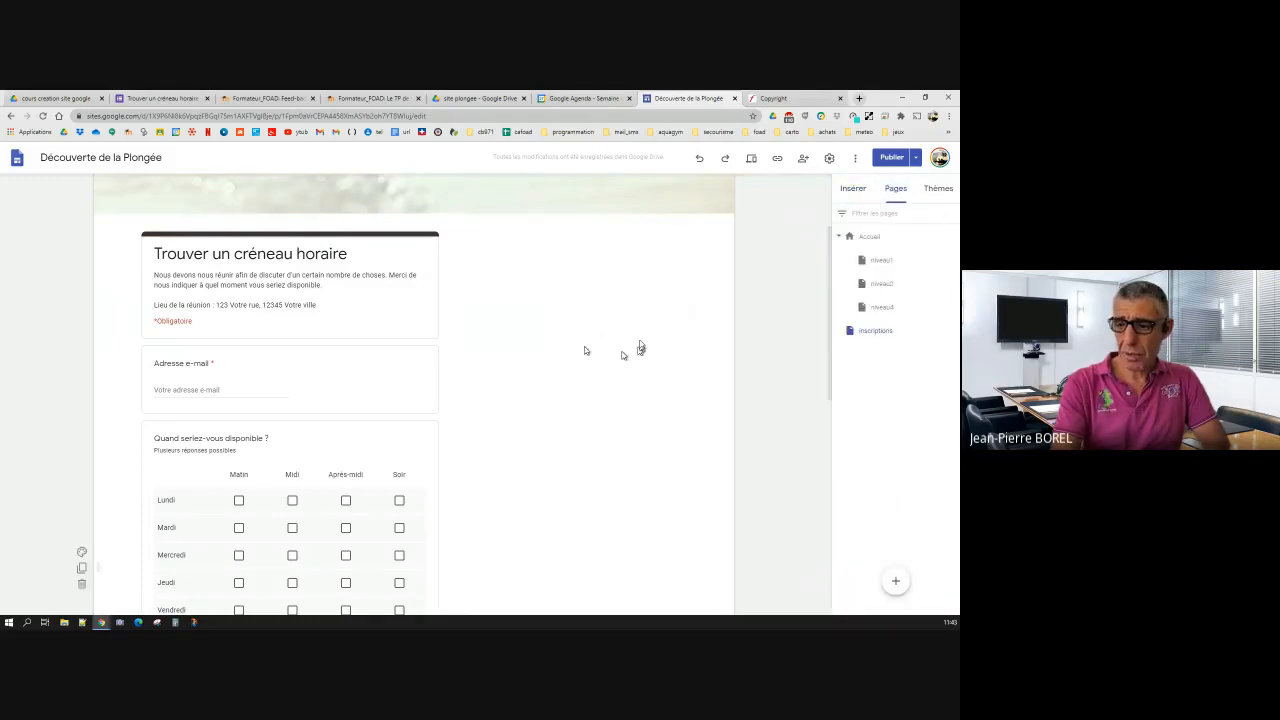
left_click(860, 237)
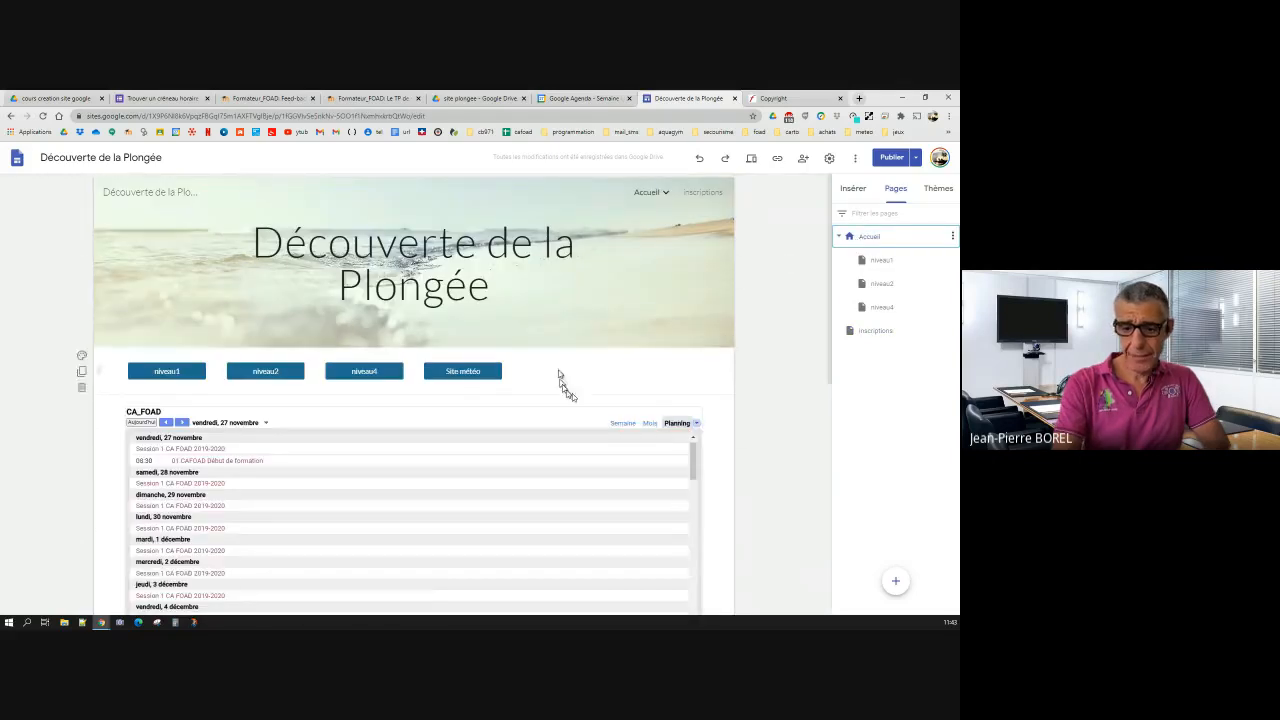
left_click(853, 189)
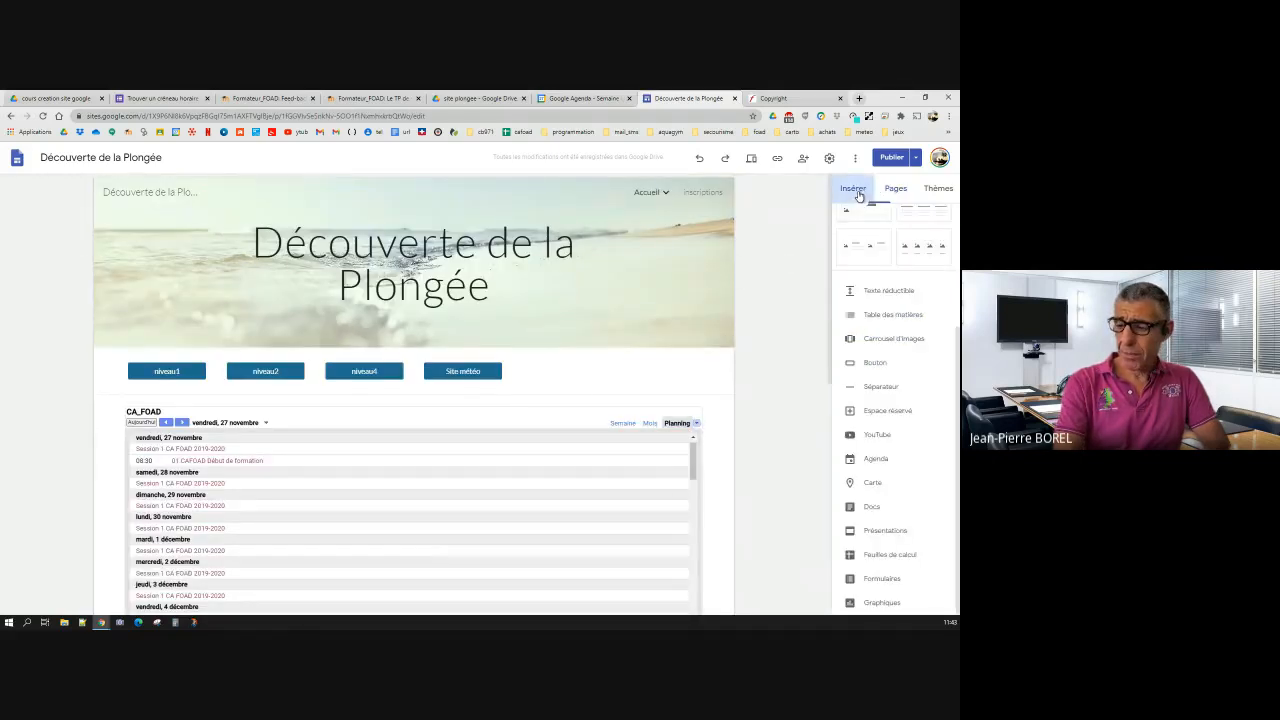
left_click(875, 363)
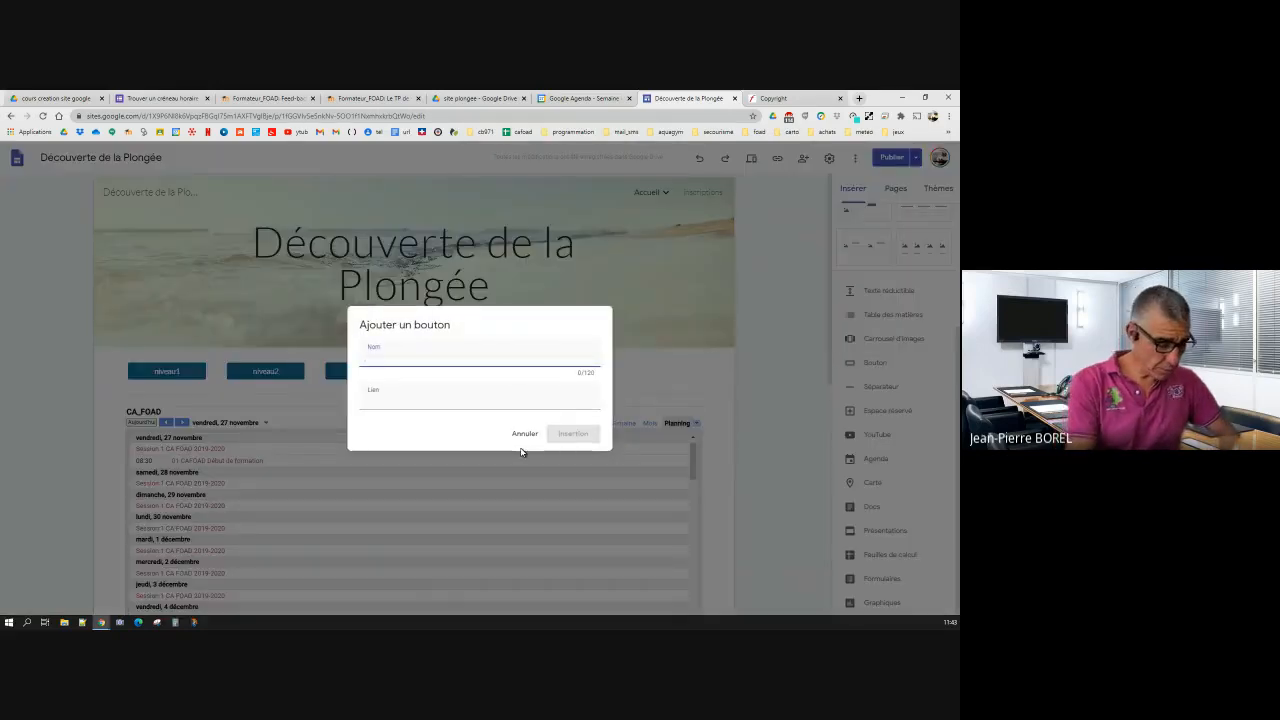
type("inscri")
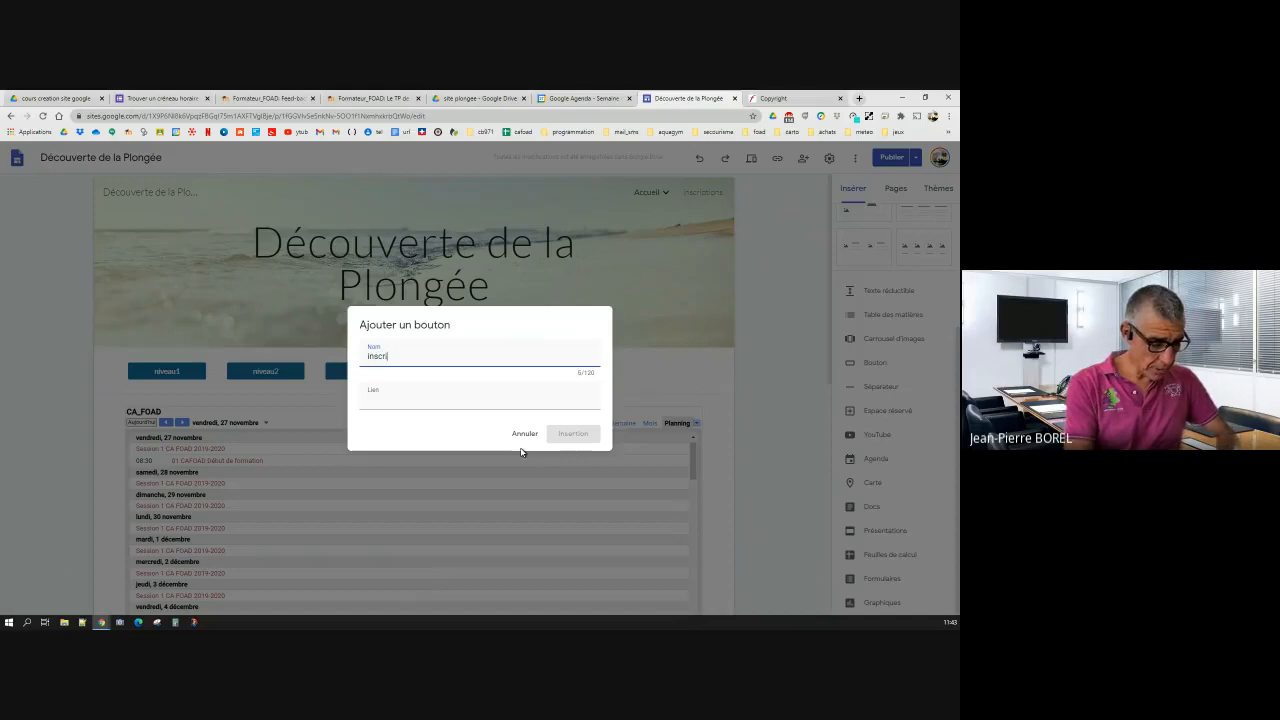
type("ptions")
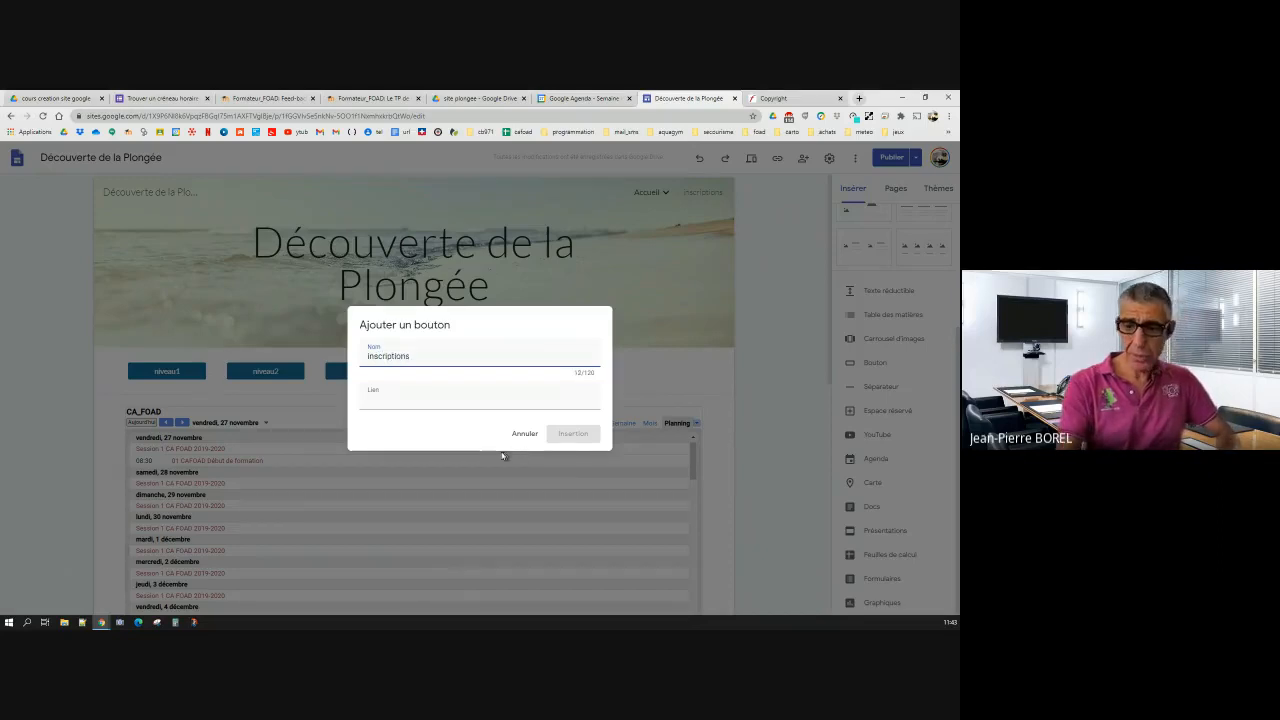
left_click(409, 400)
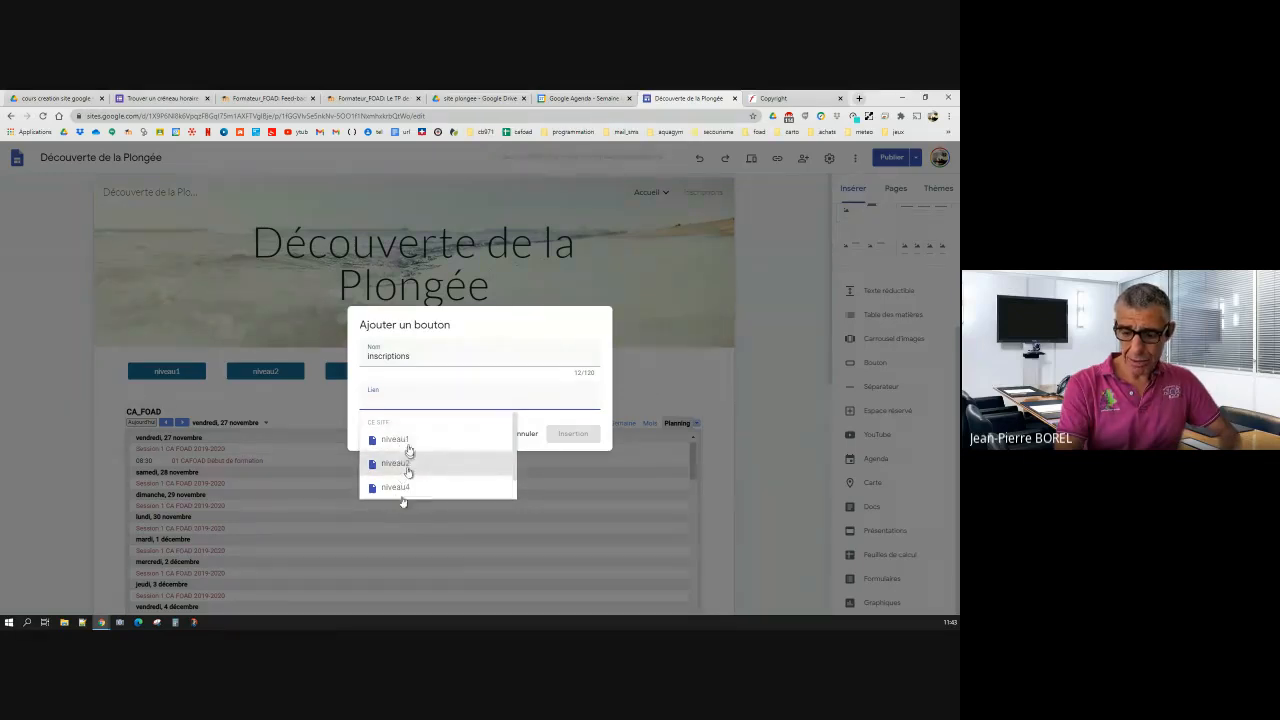
left_click(527, 438)
left_click(526, 435)
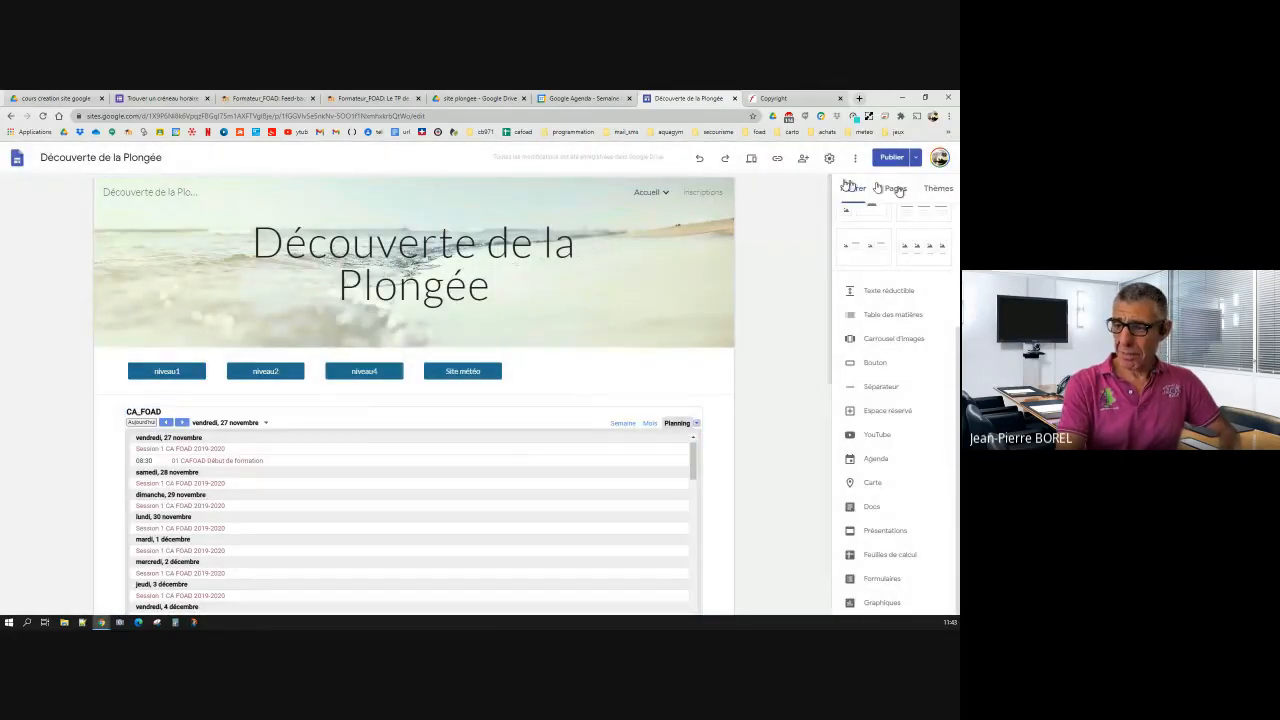
Step: Publish the site's draft changes from the review screen and bring up the list of site pages
left_click(887, 160)
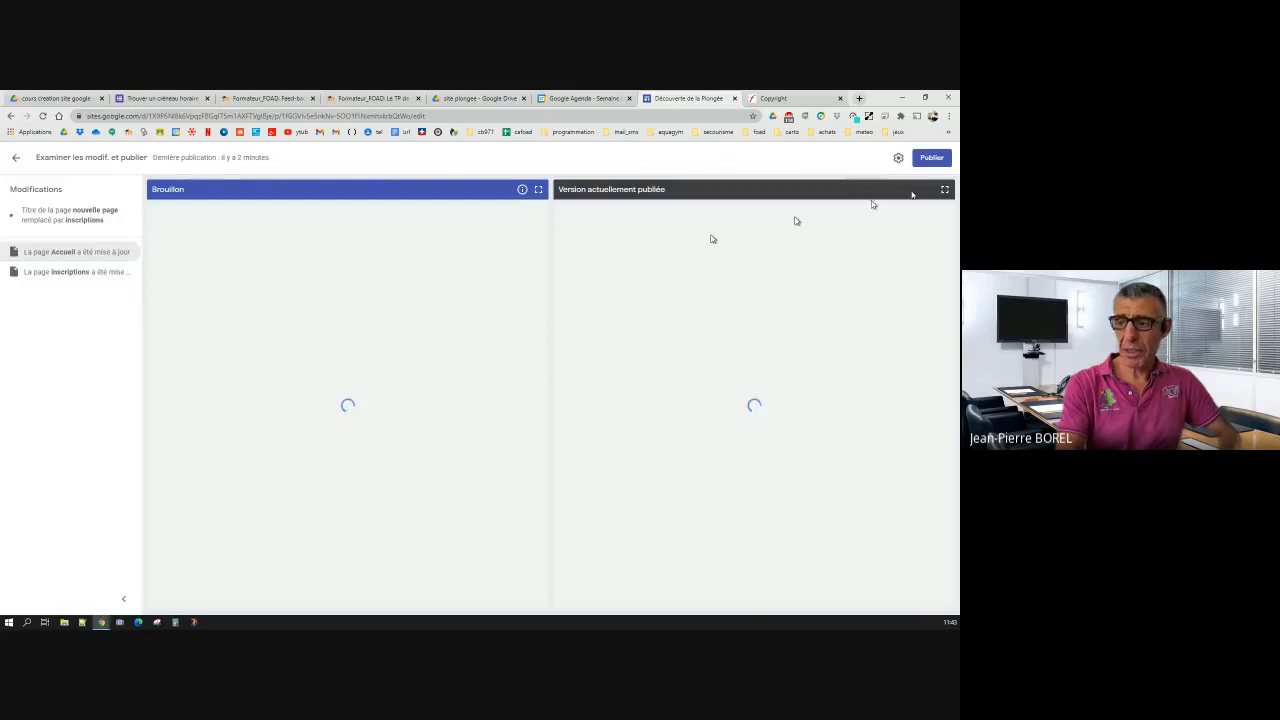
left_click(932, 160)
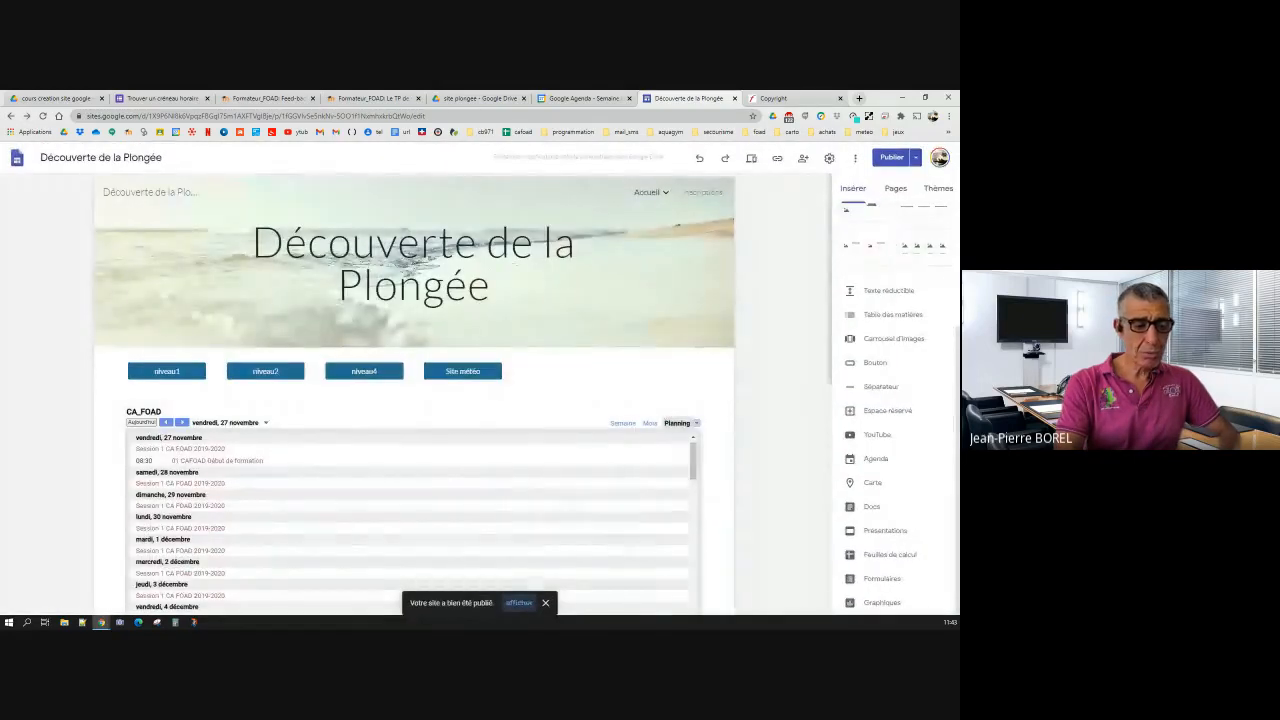
left_click(898, 188)
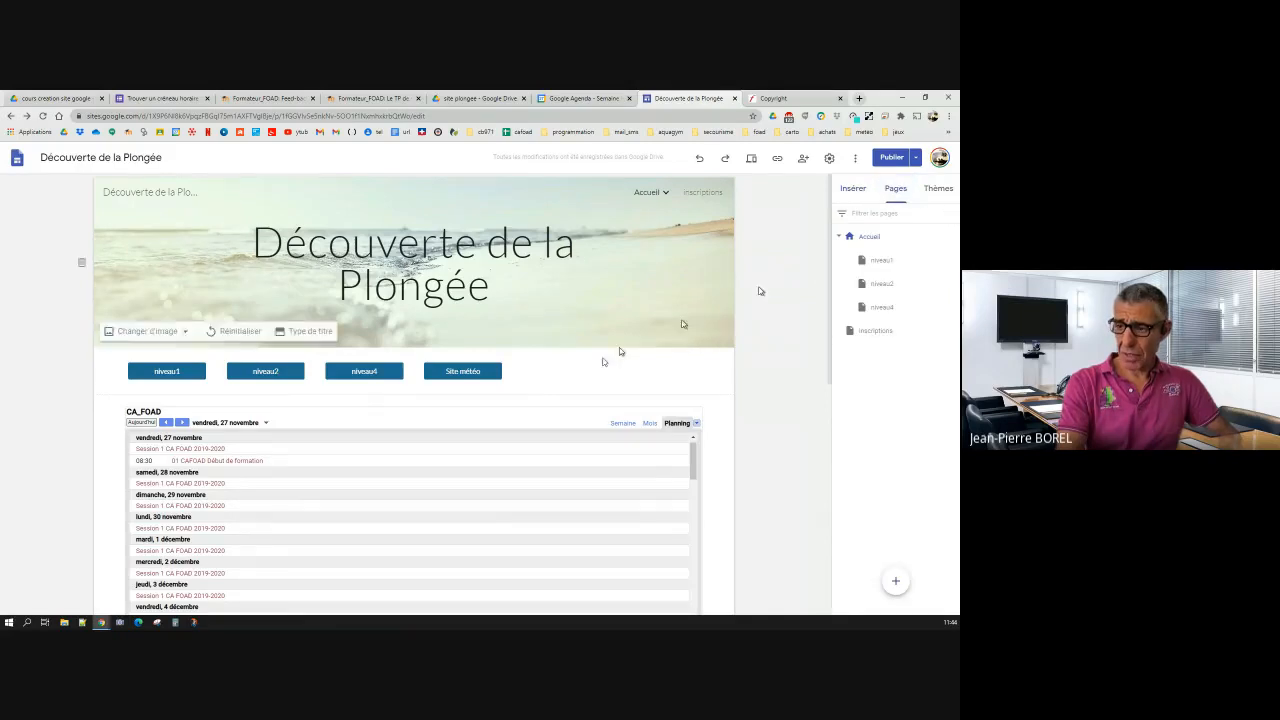
left_click(846, 189)
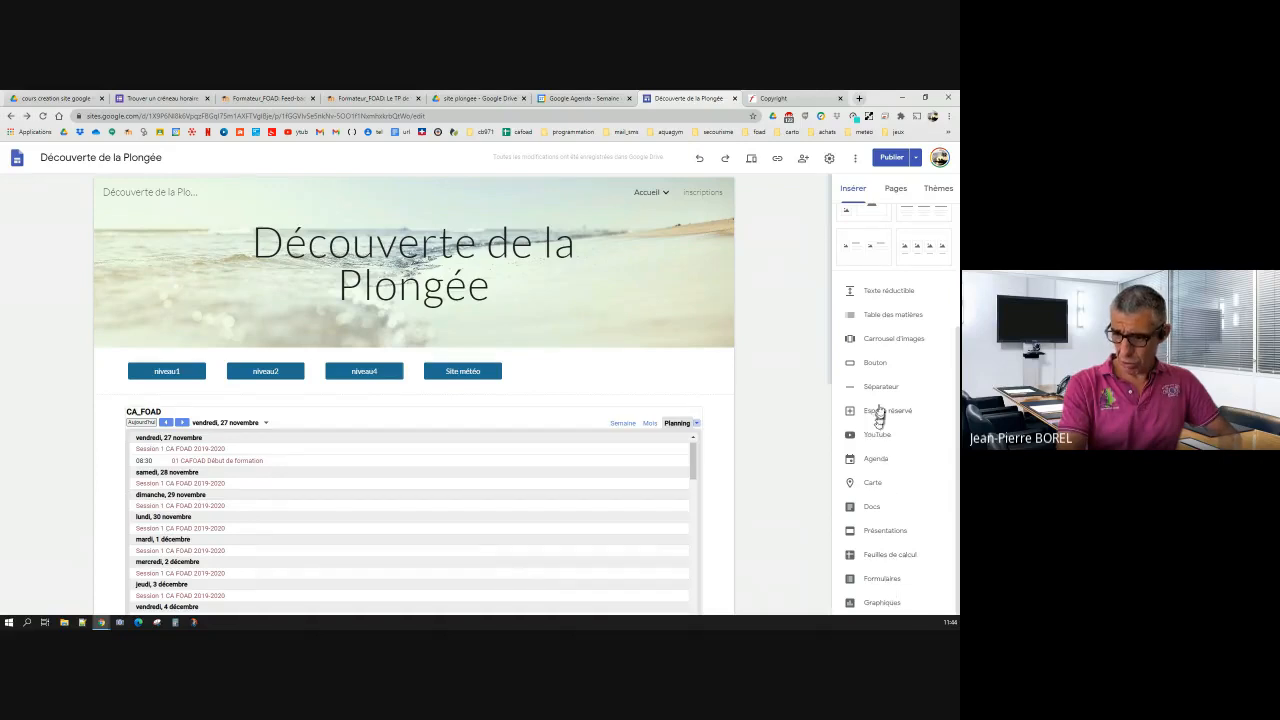
left_click(876, 364)
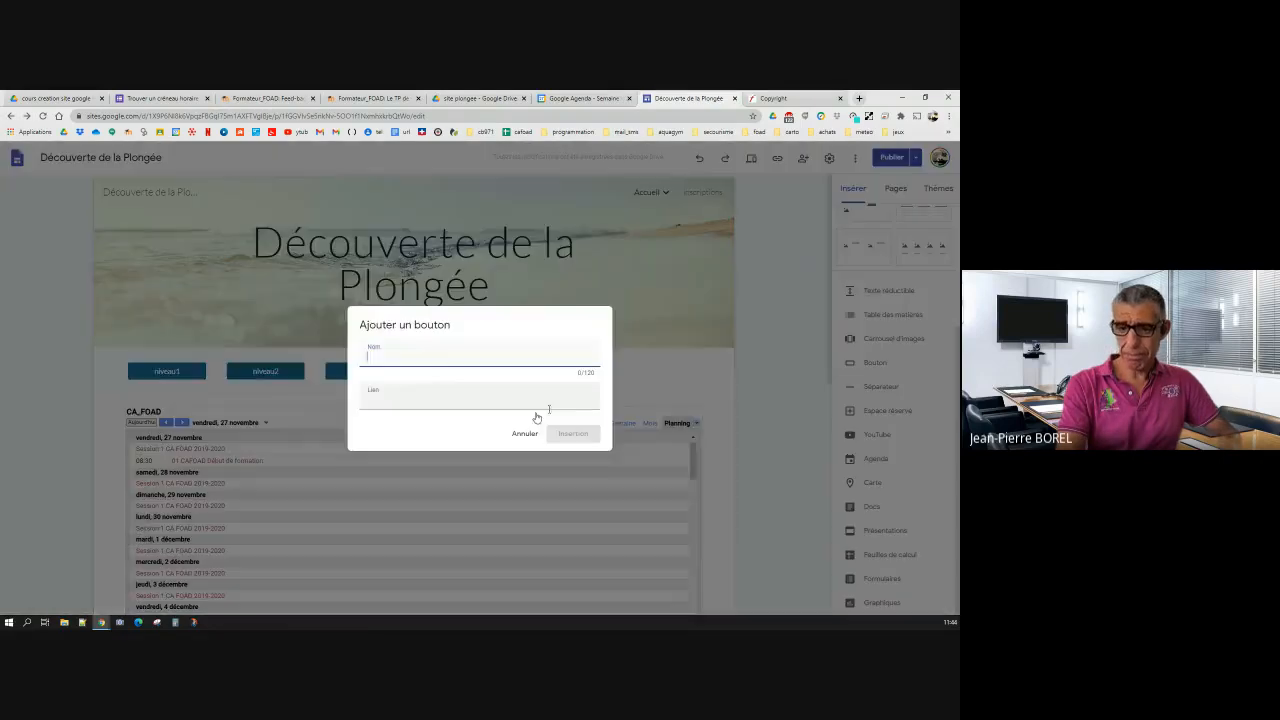
left_click(425, 357)
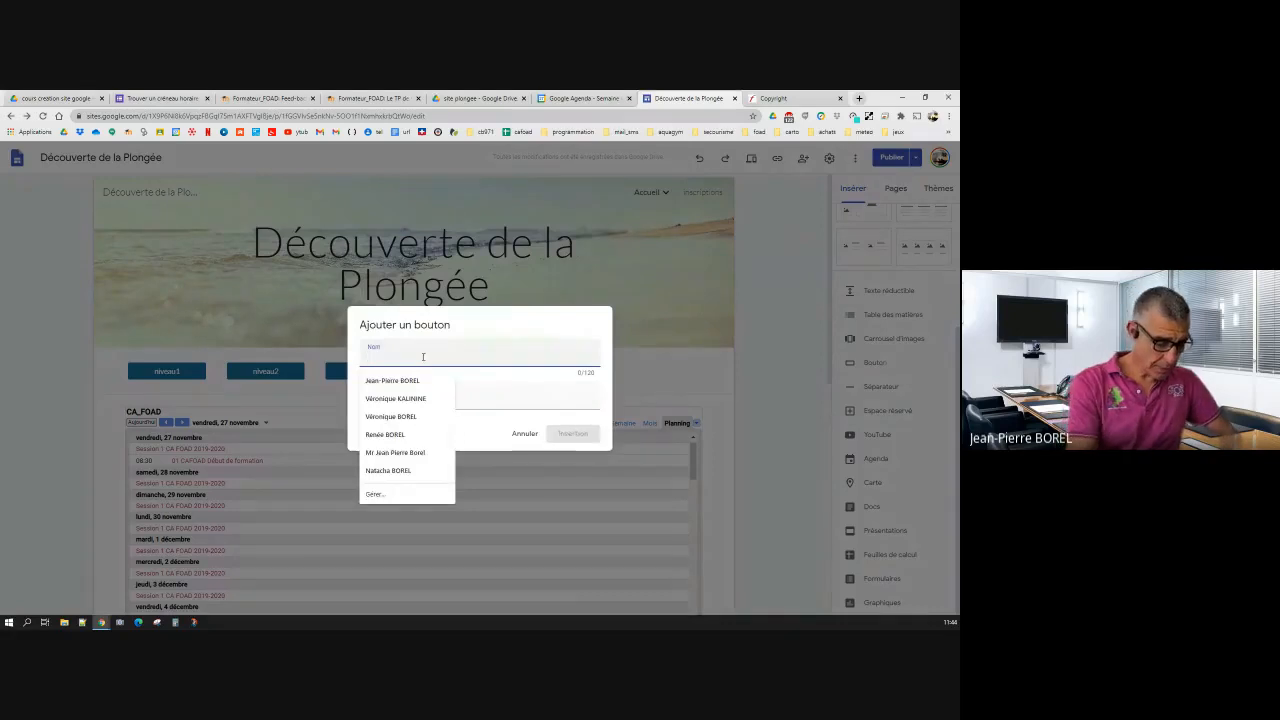
type("Inscriptio")
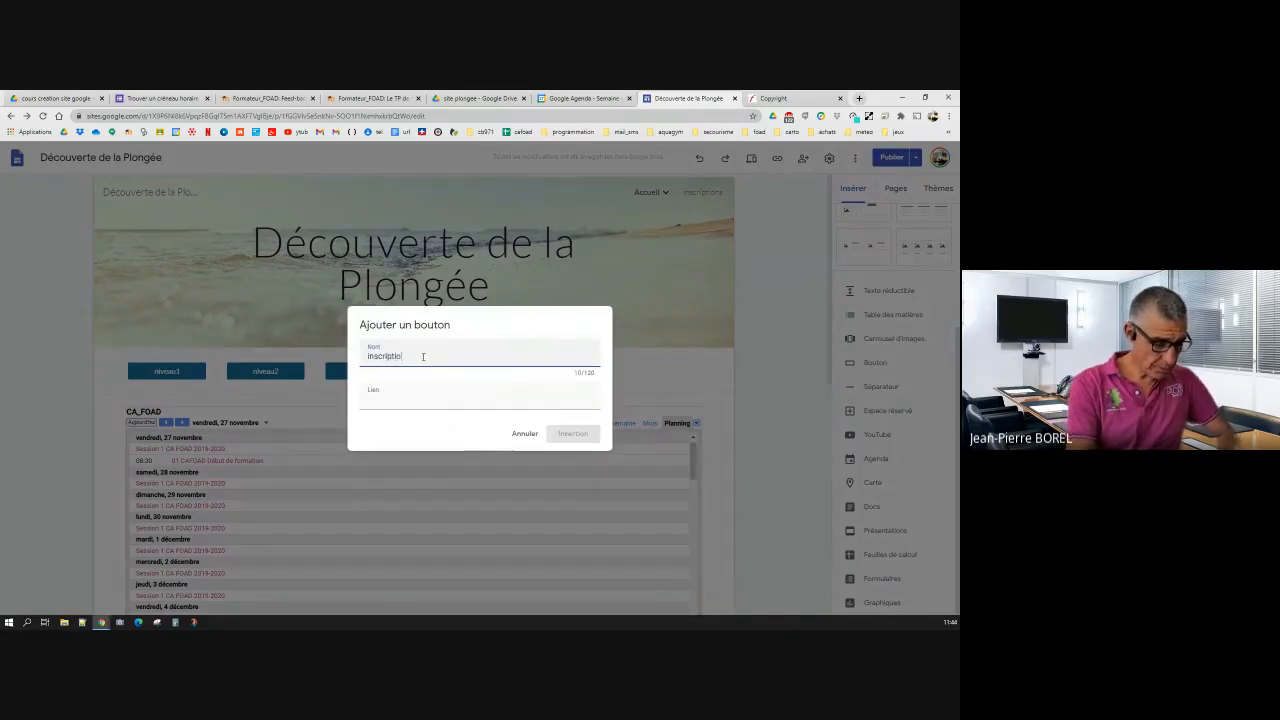
type("ns")
left_click(399, 401)
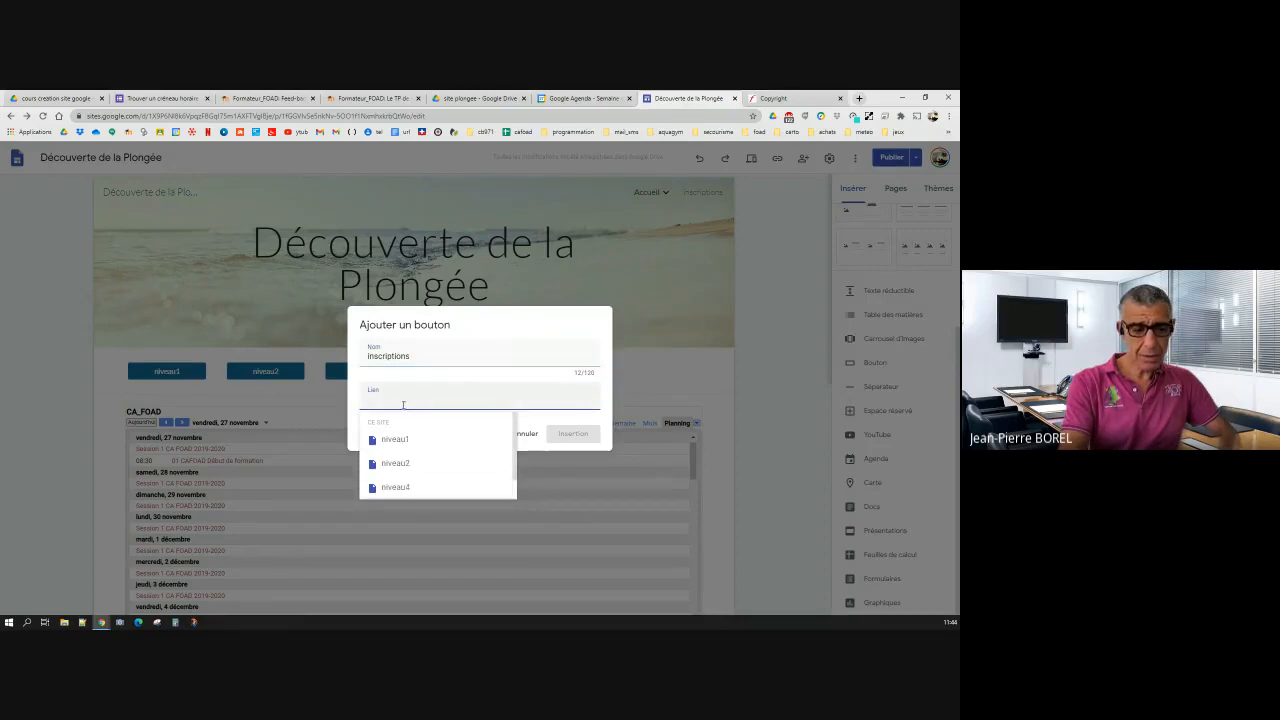
key("Escape")
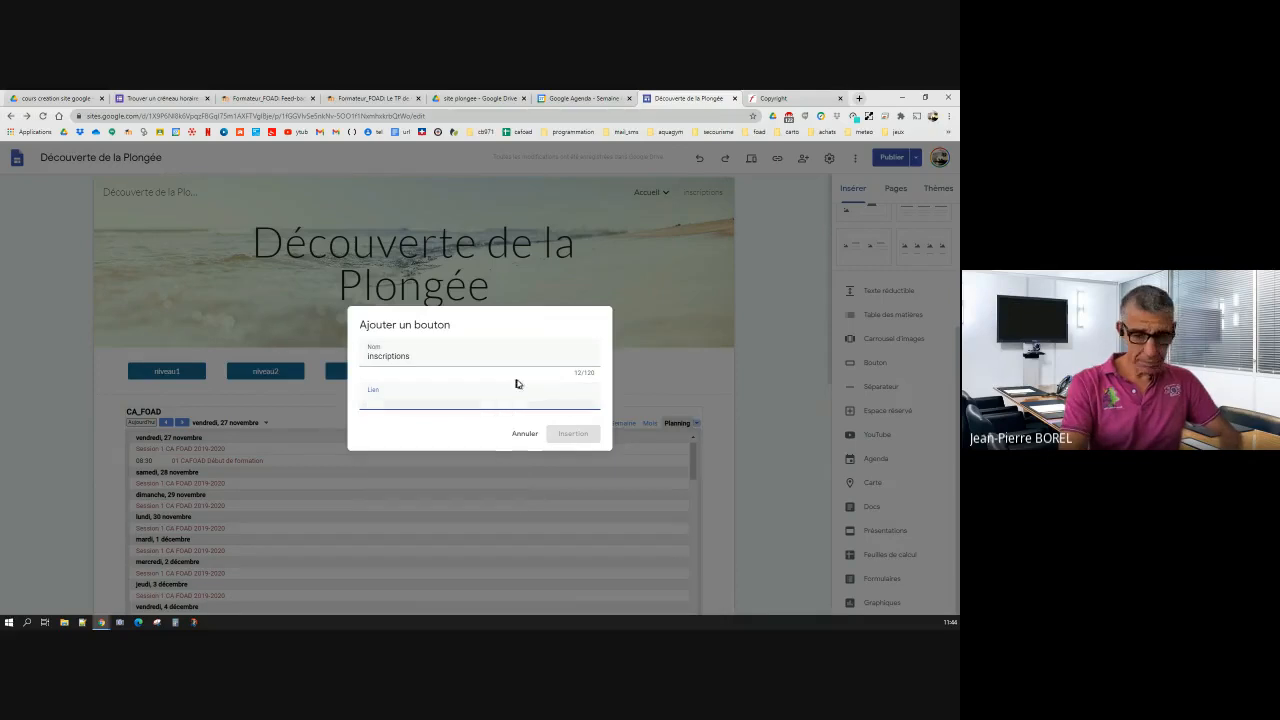
key("Escape")
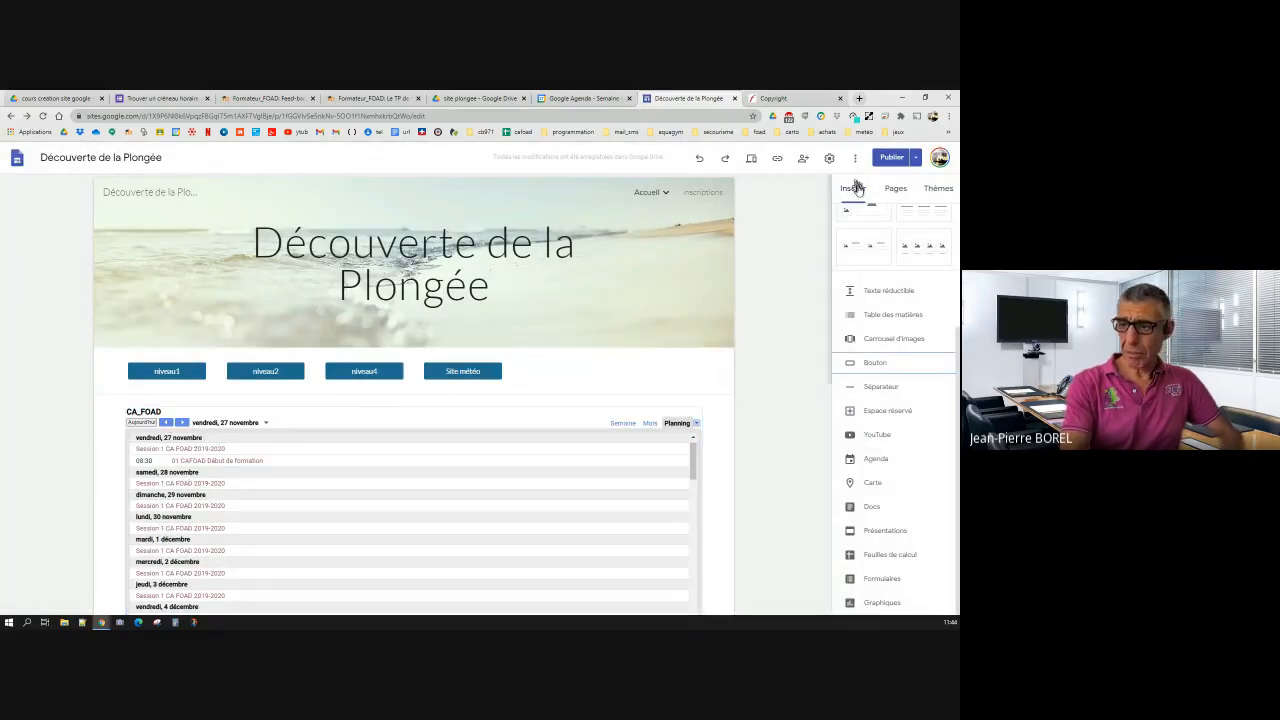
Step: Make the Inscriptions page a subpage of Accueil, placed ahead of niveau1
left_click(895, 188)
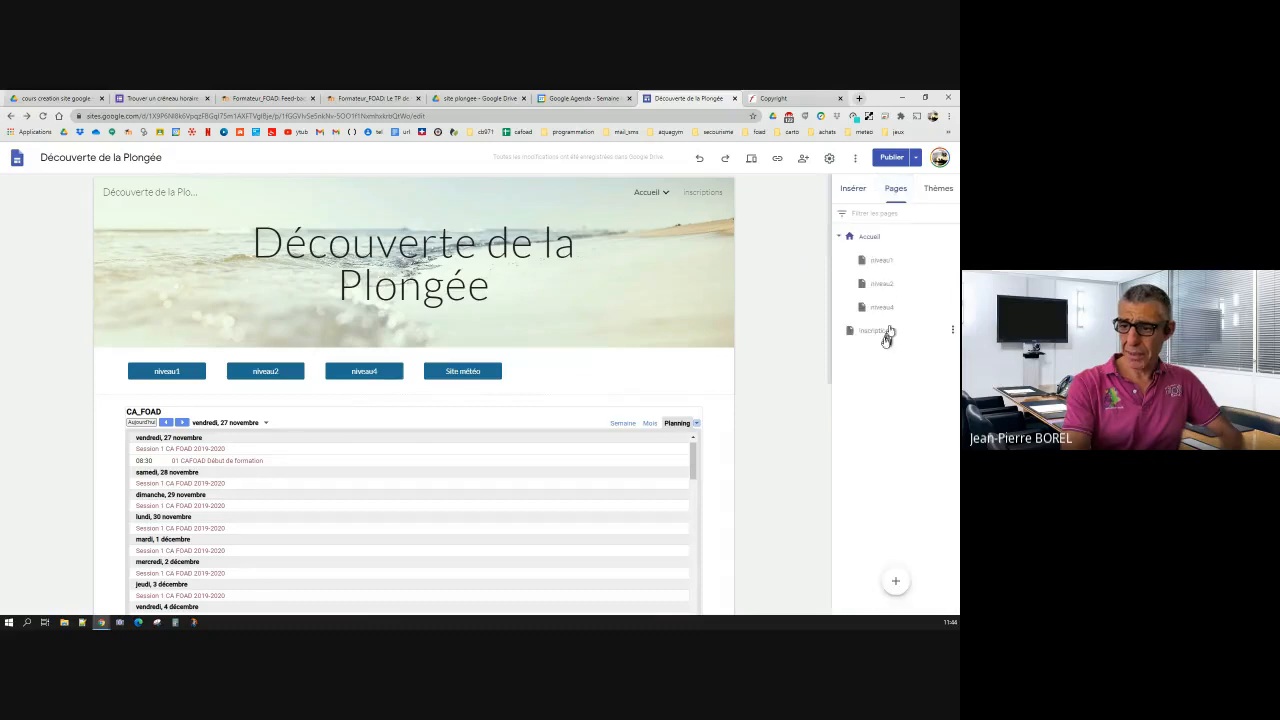
left_click_drag(884, 337, 906, 247)
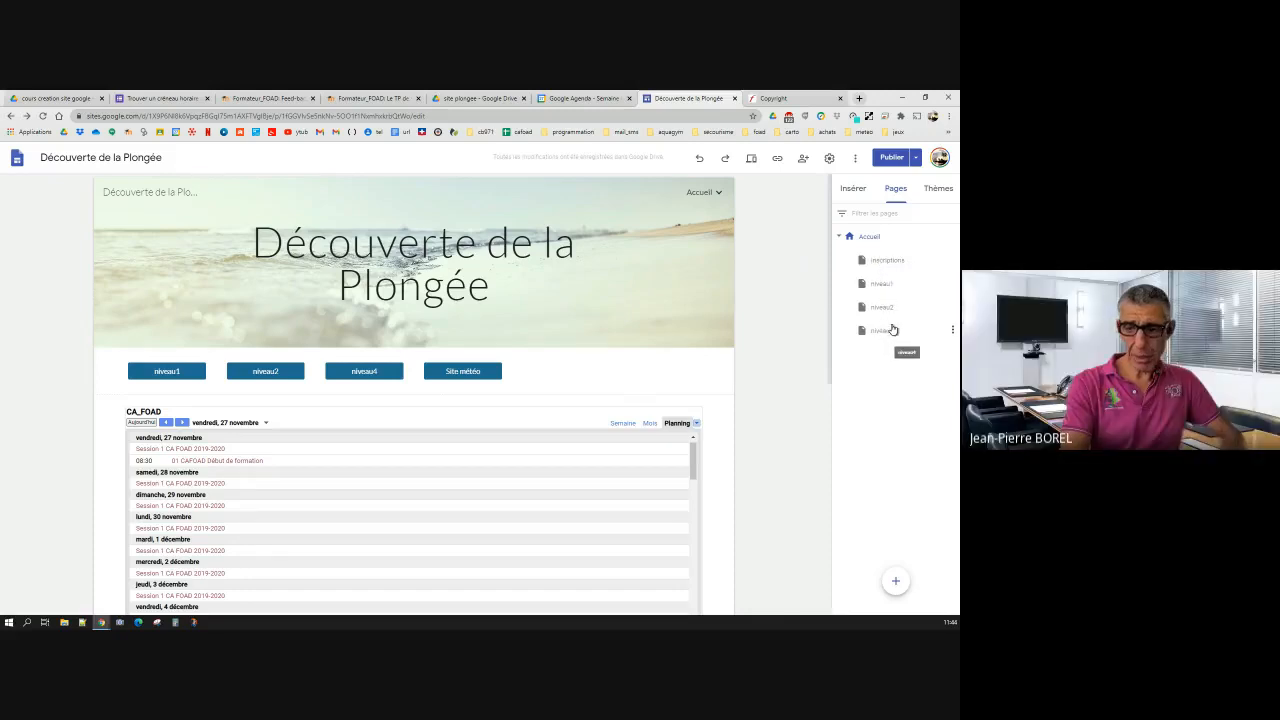
Step: Insert a button named "inscriptions" on the Accueil page, linked to the site's Inscriptions page
left_click(853, 188)
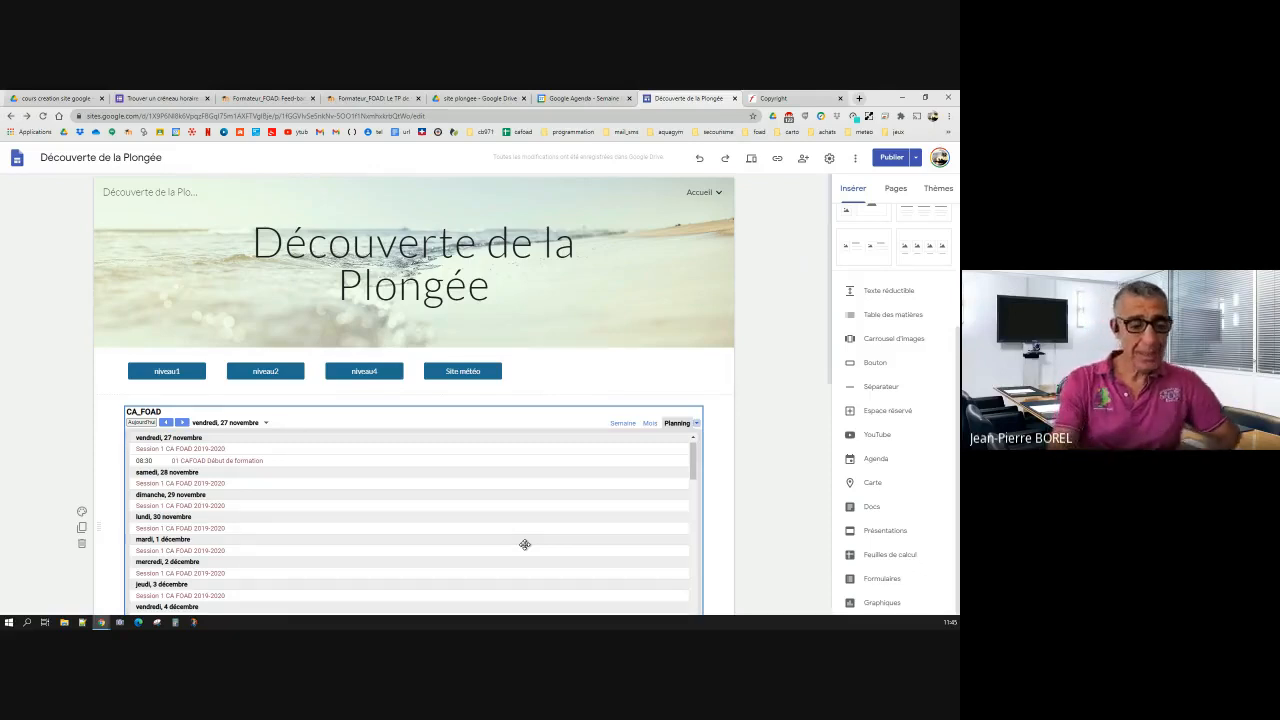
left_click(876, 364)
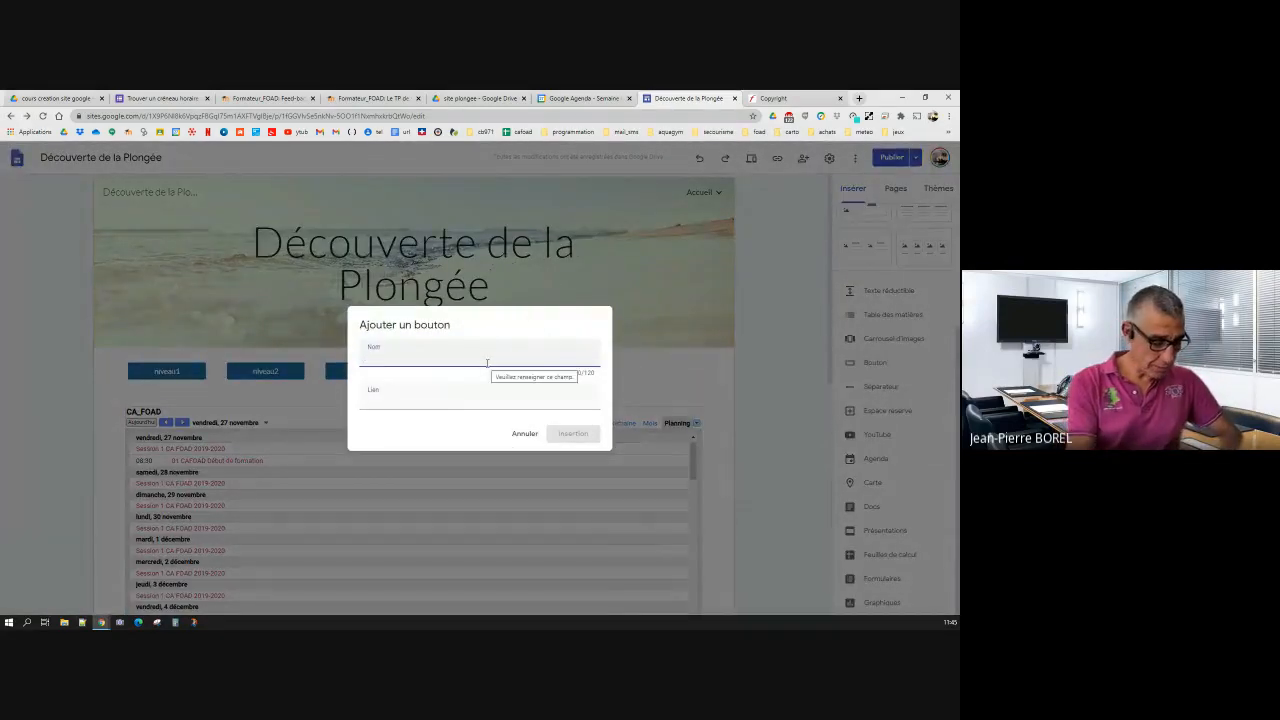
type("inscrip")
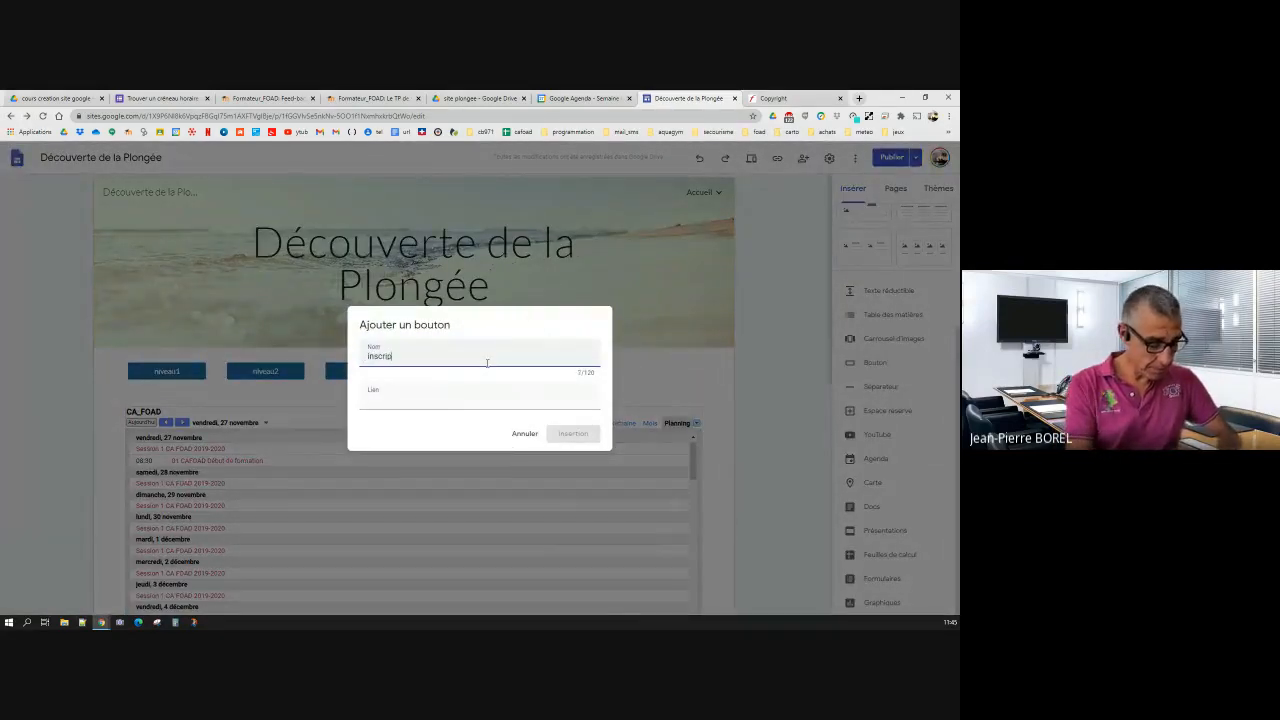
type("tions")
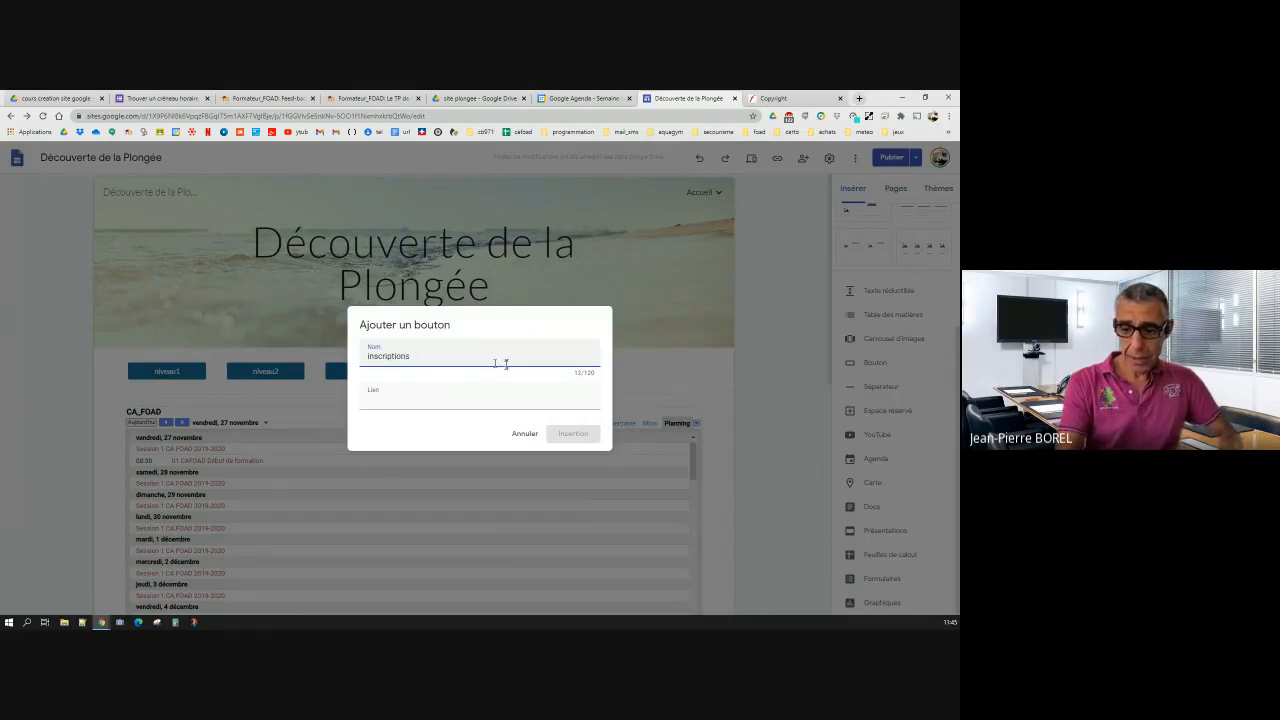
left_click(483, 404)
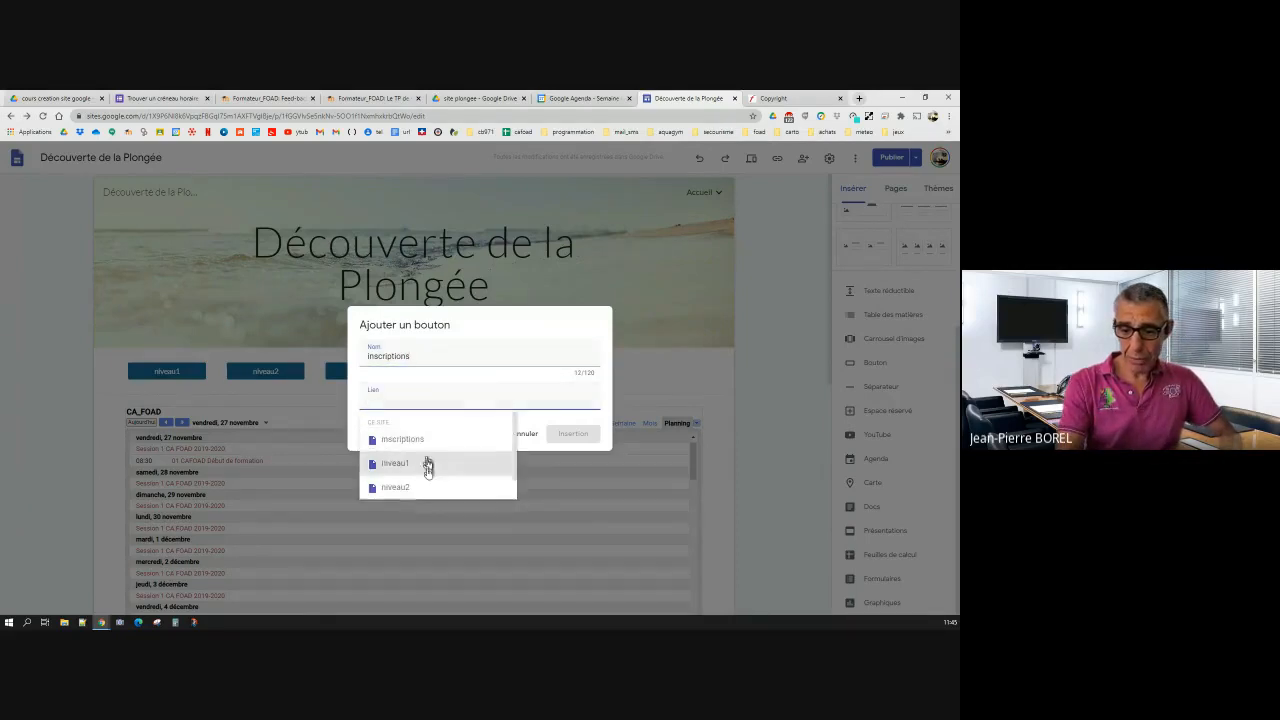
left_click(428, 441)
left_click(566, 436)
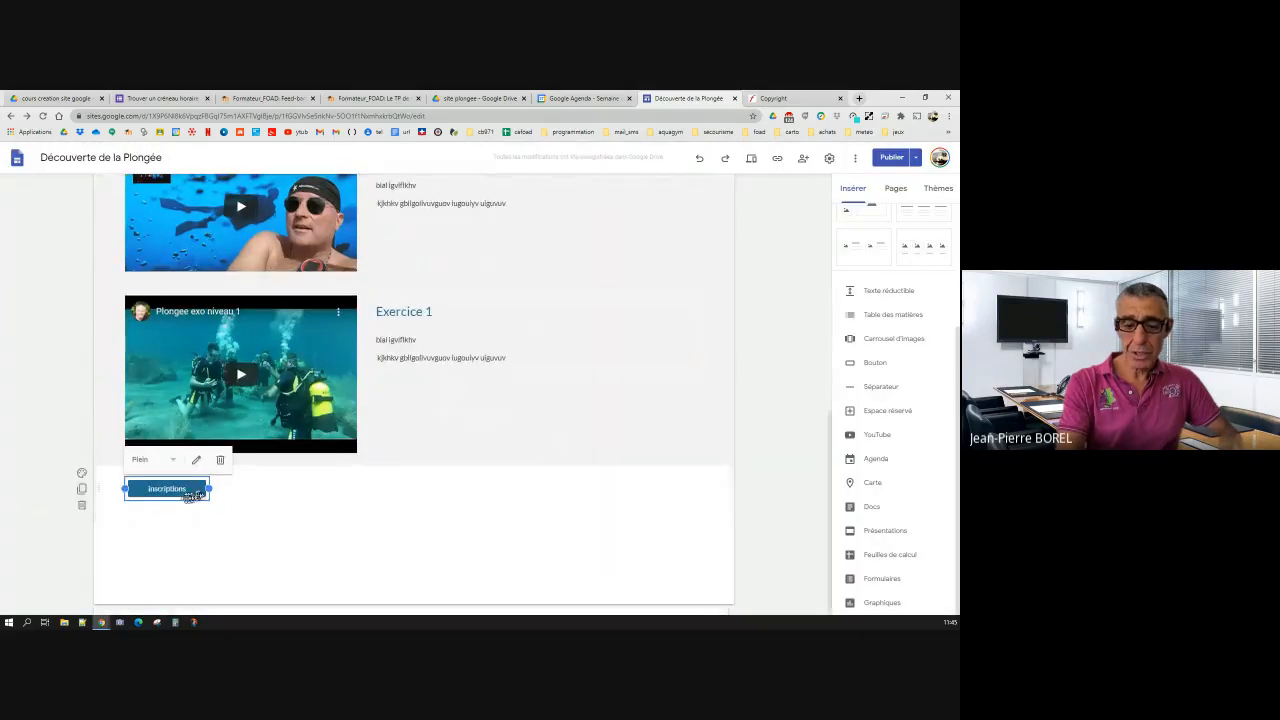
Step: Move the inscriptions button into the row of link buttons after Site météo, and publish the site's changes
left_click_drag(190, 490, 635, 352)
left_click(889, 158)
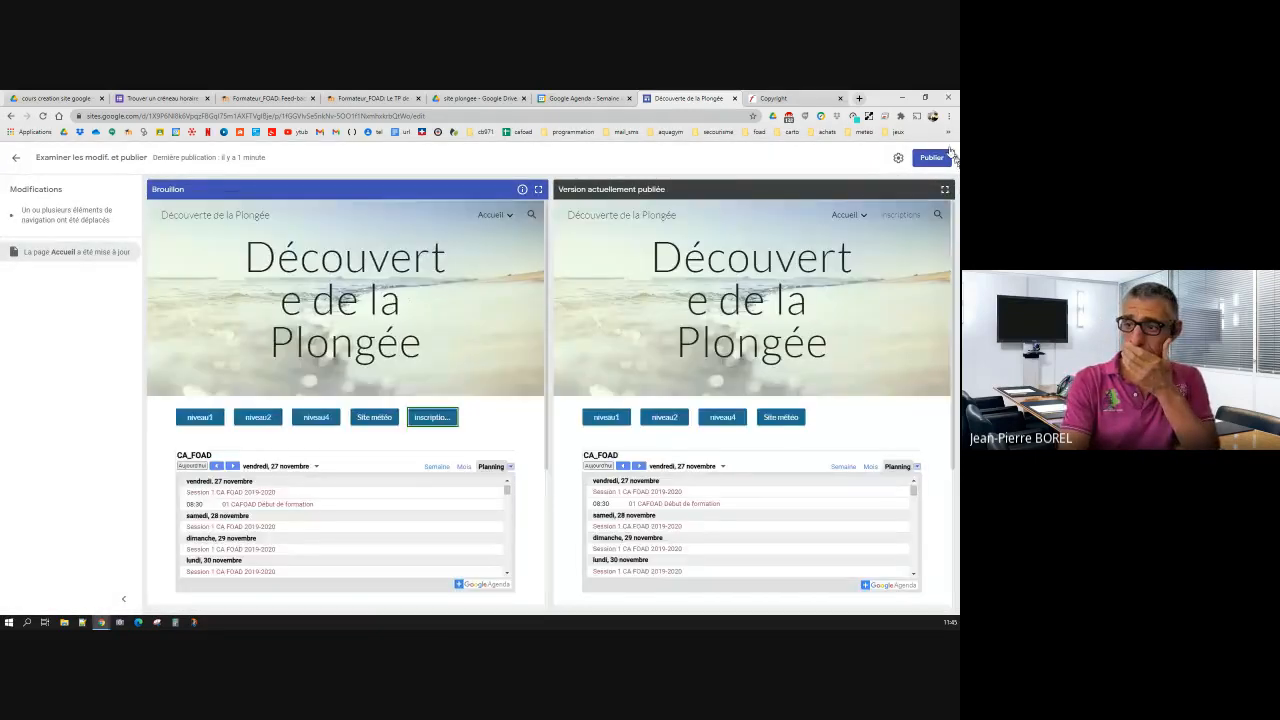
left_click(935, 160)
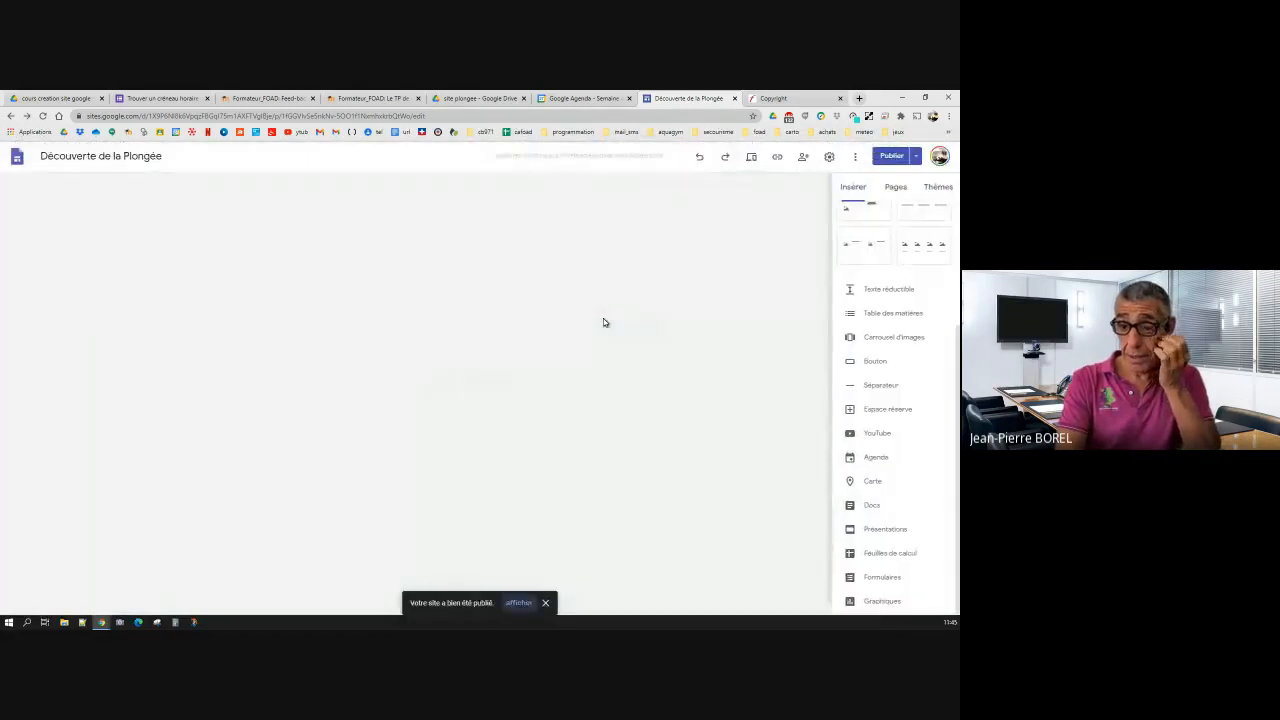
Step: Preview the site, follow the inscriptions button, look through the embedded form and close the preview
left_click(751, 162)
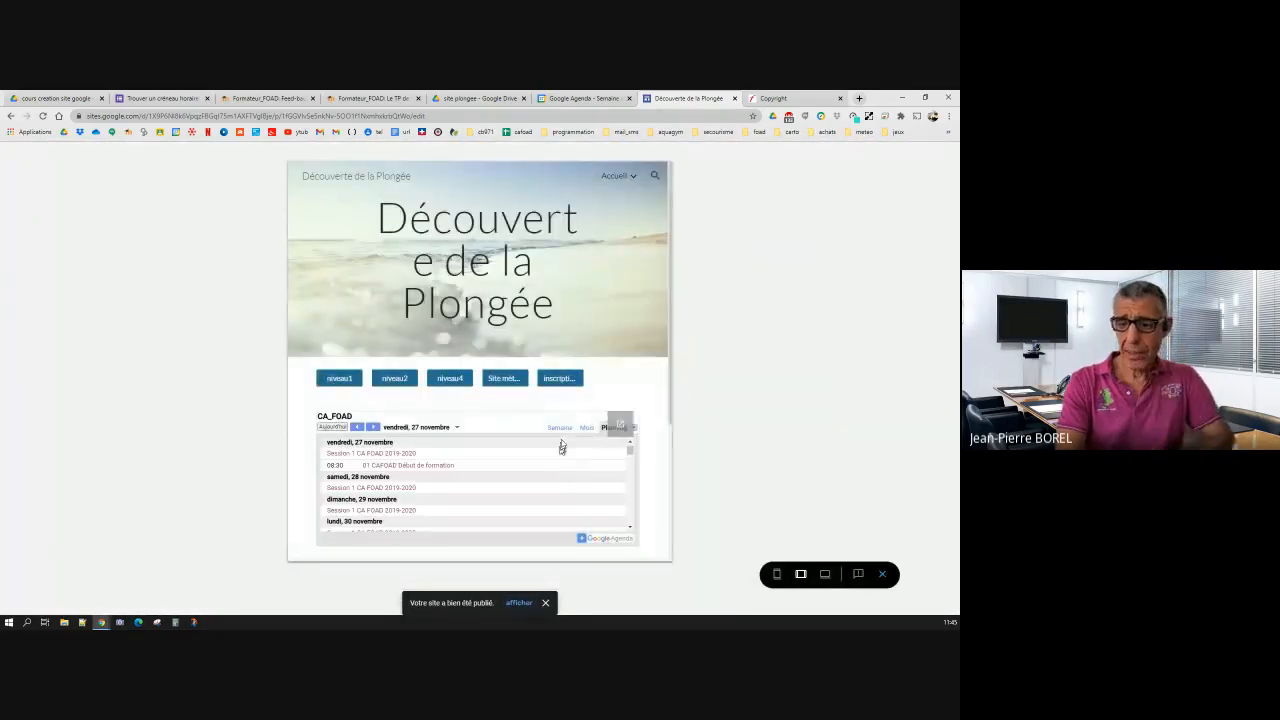
left_click(560, 378)
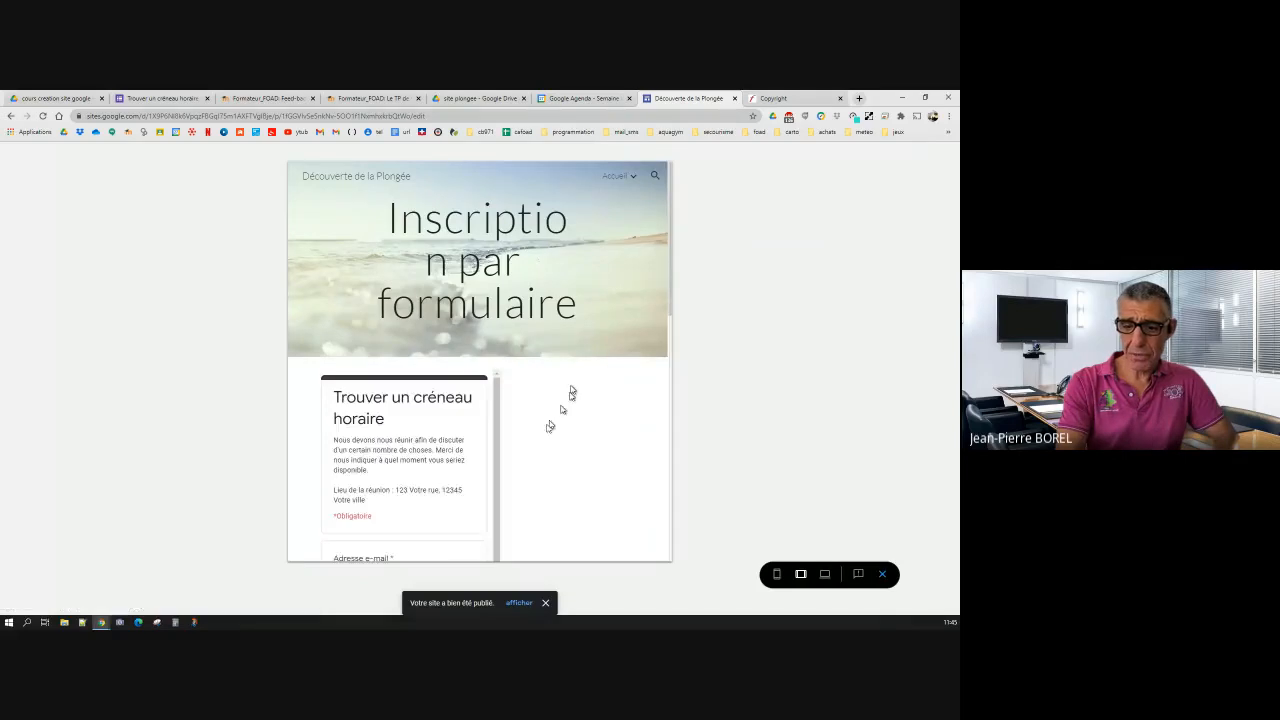
scroll(483, 467, "down", 10)
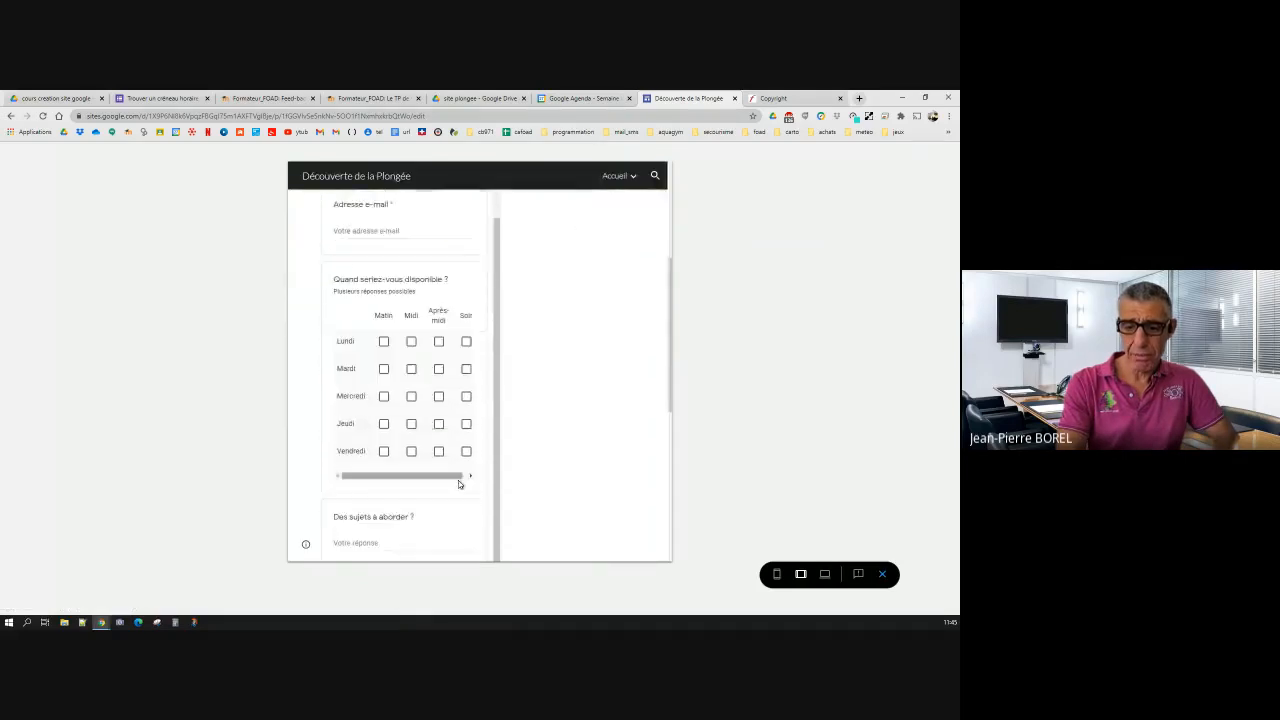
scroll(460, 481, "down", 5)
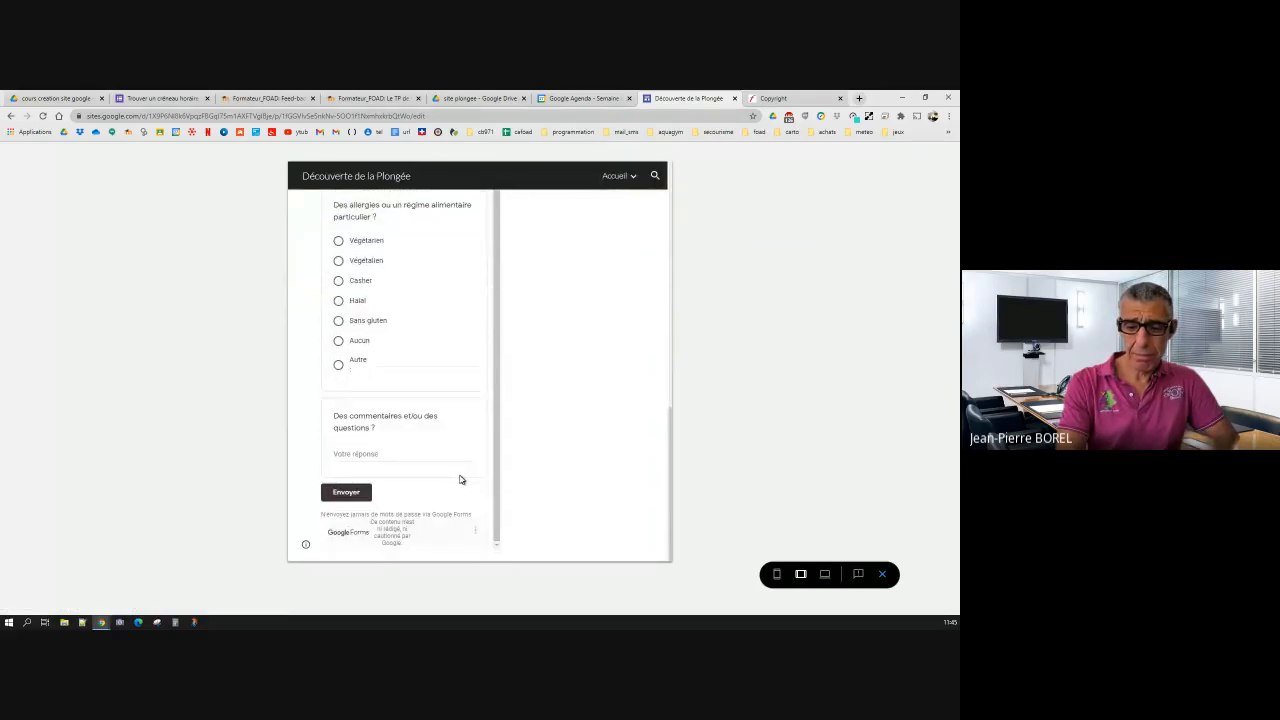
scroll(460, 479, "up", 1)
scroll(460, 477, "down", 3)
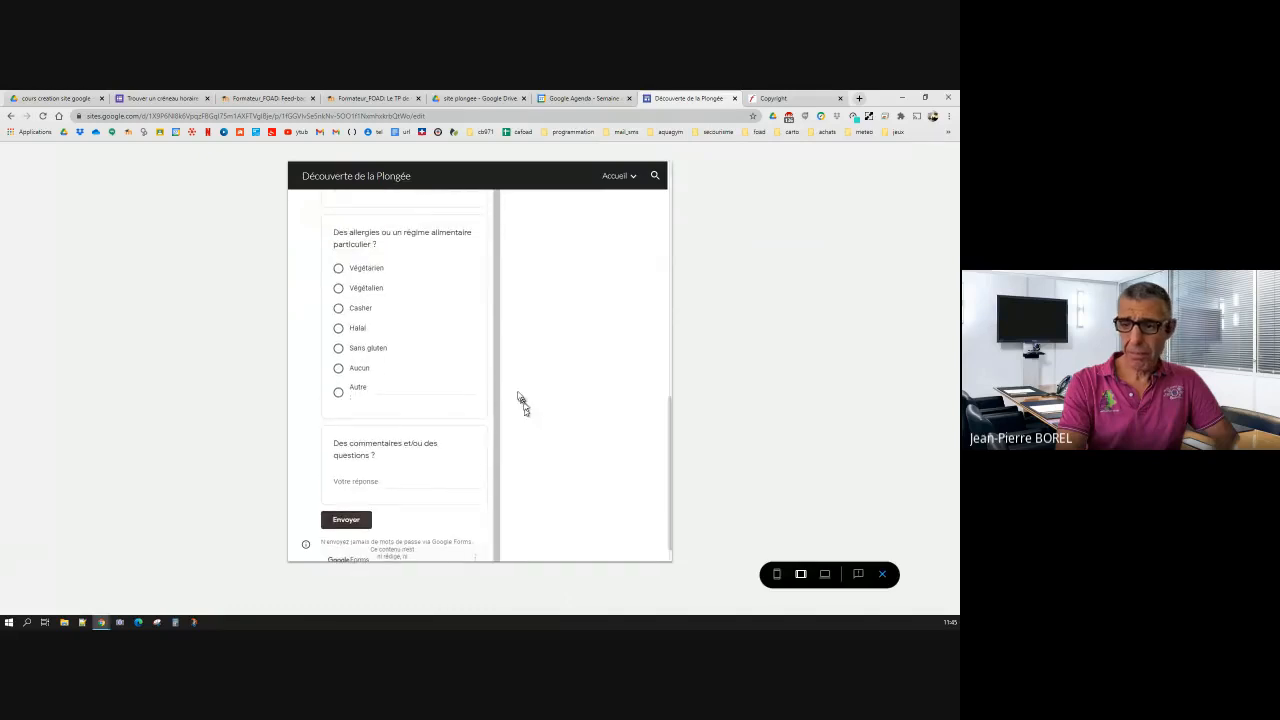
scroll(517, 391, "up", 10)
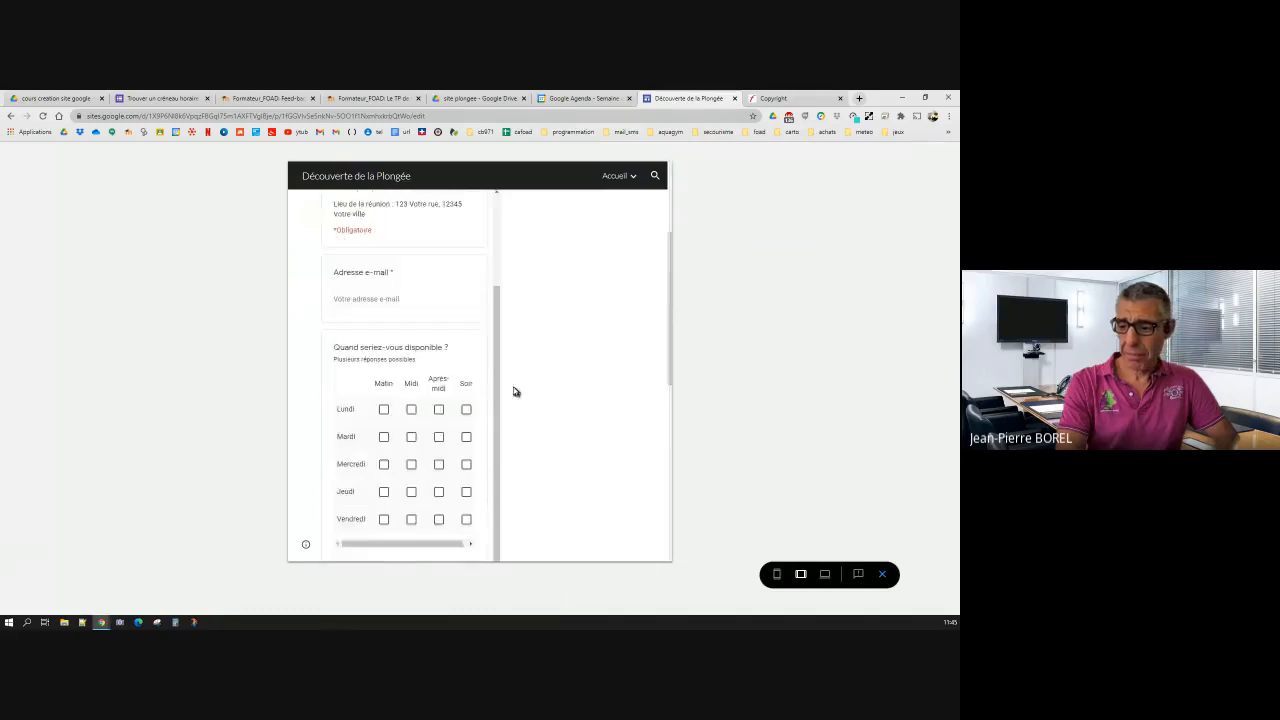
left_click(882, 574)
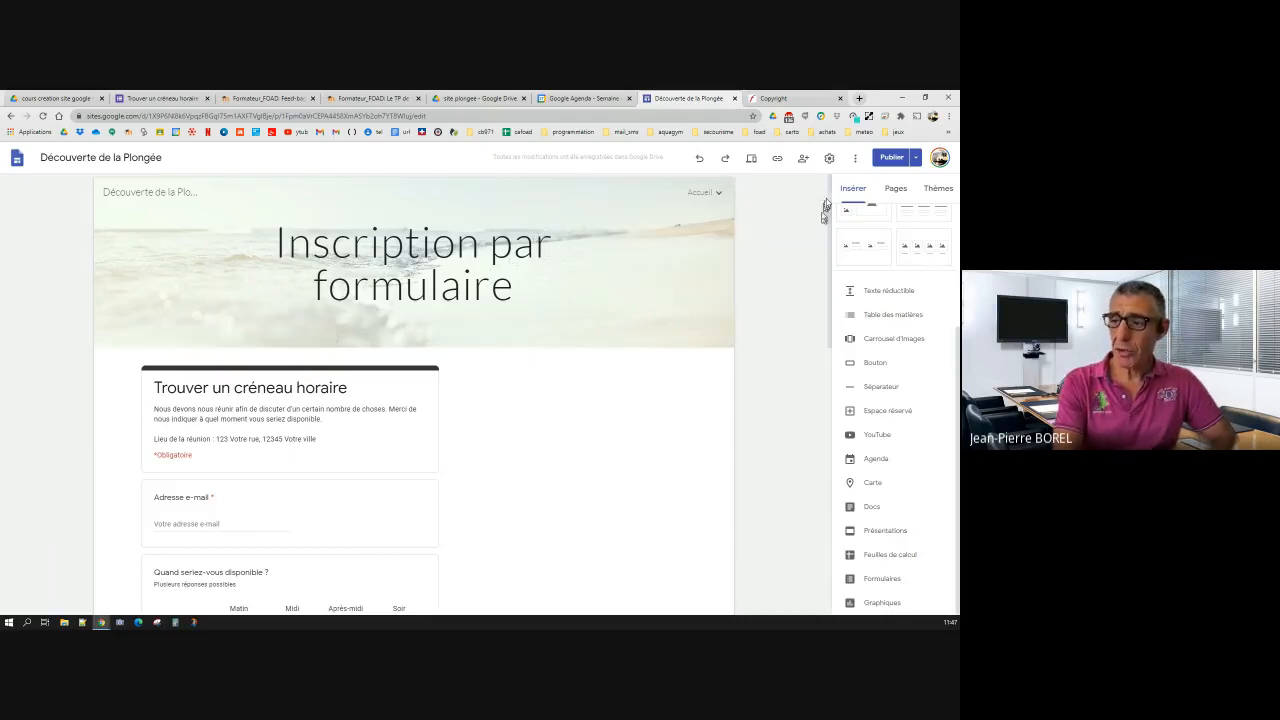
Step: Add a subpage named "diaporama" under the Accueil page
left_click(896, 189)
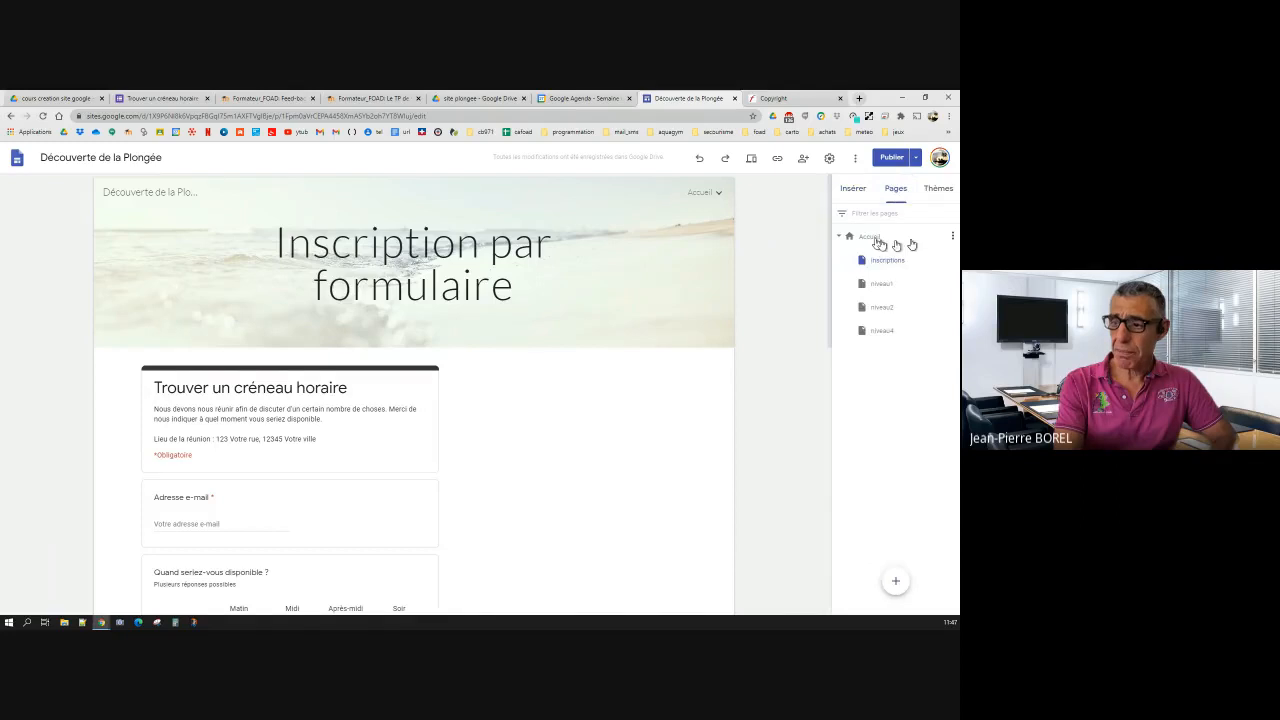
left_click(953, 236)
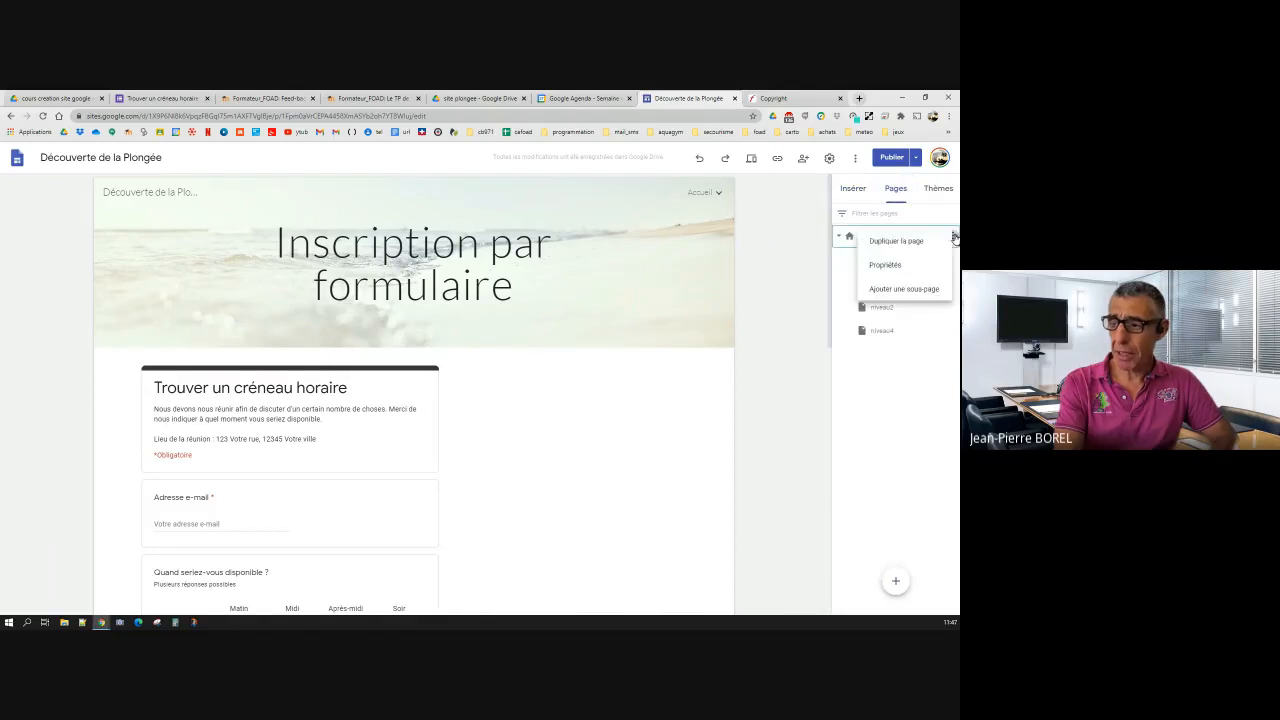
left_click(918, 288)
left_click(768, 379)
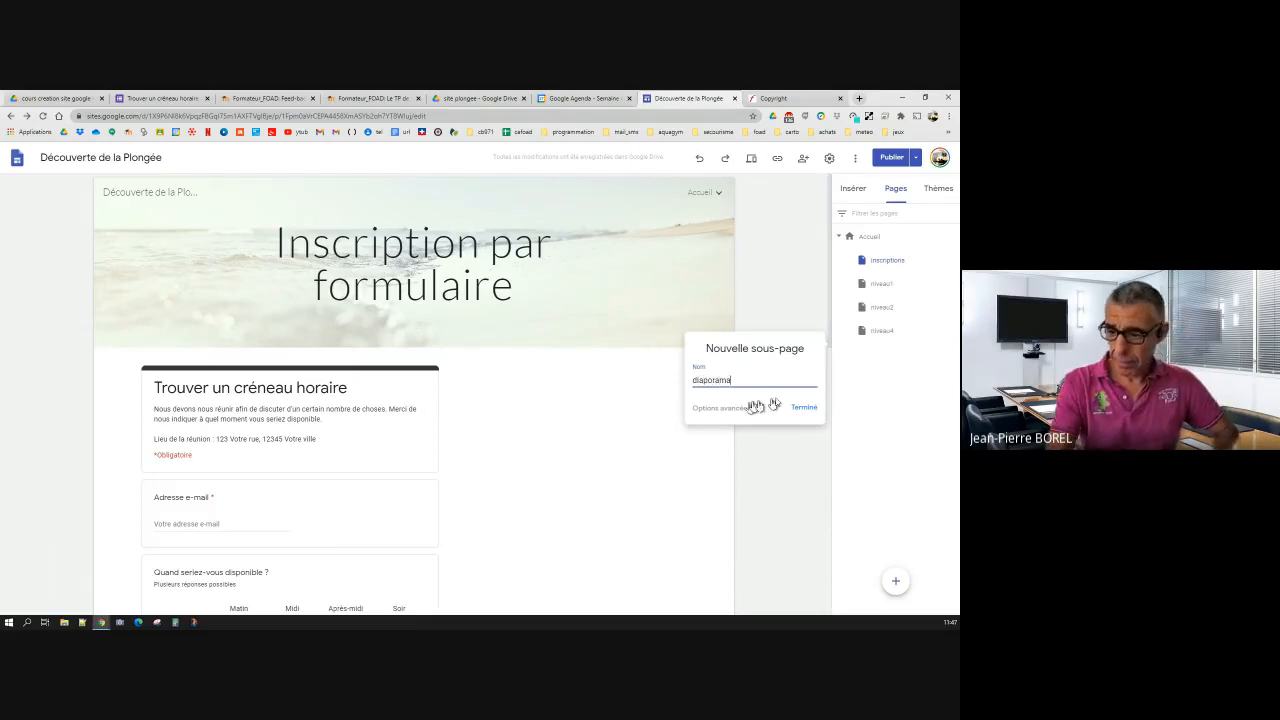
left_click(798, 408)
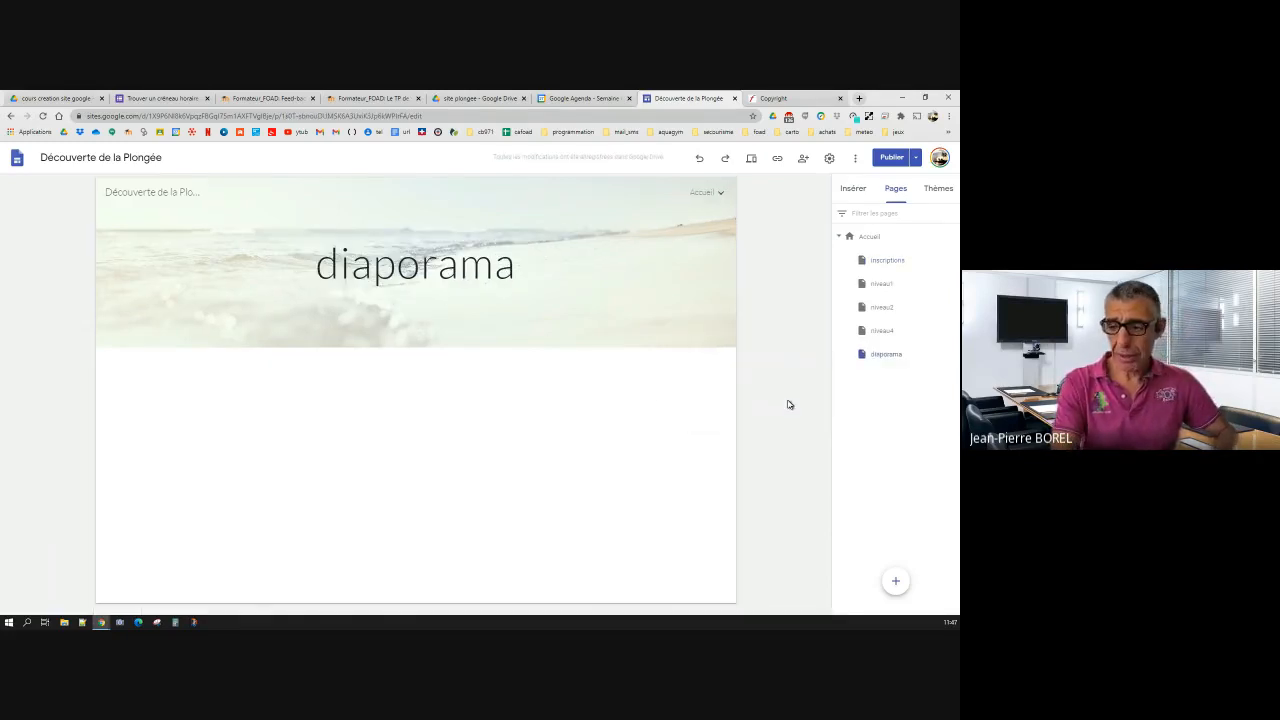
Step: Embed this month's "Cadre de référence" presentation from the recent presentations on the diaporama page
left_click(856, 188)
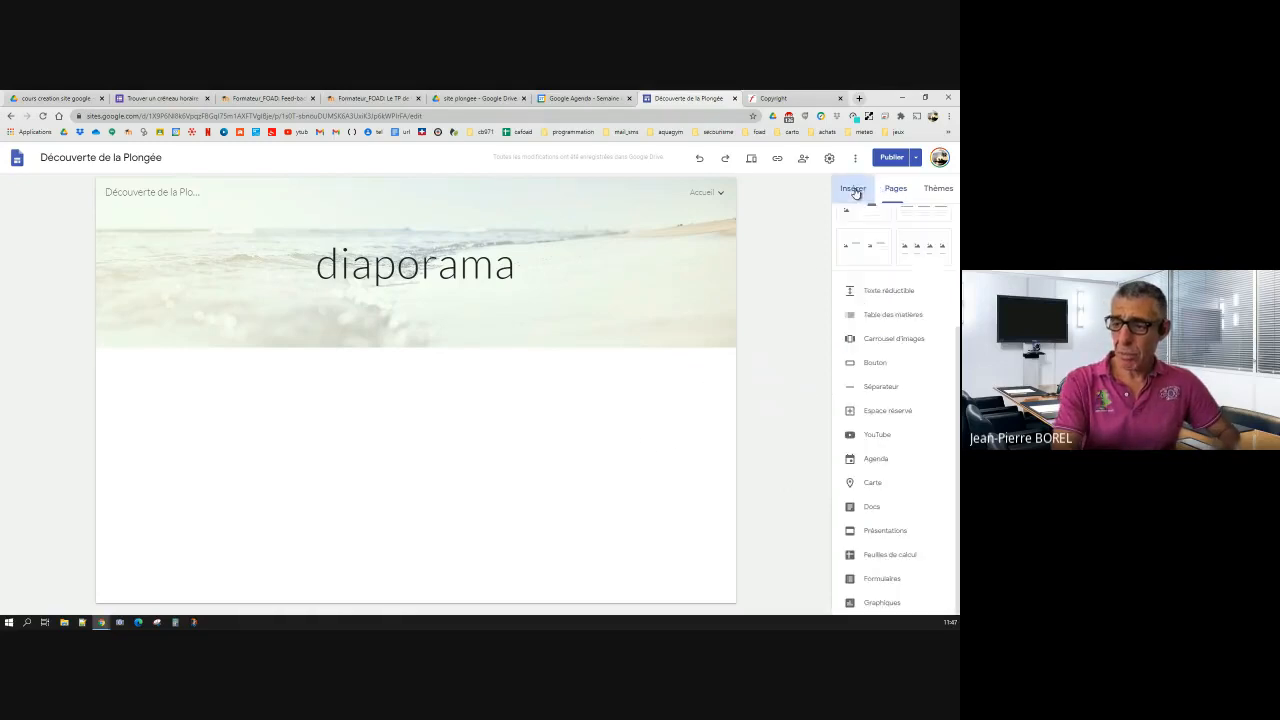
left_click(891, 531)
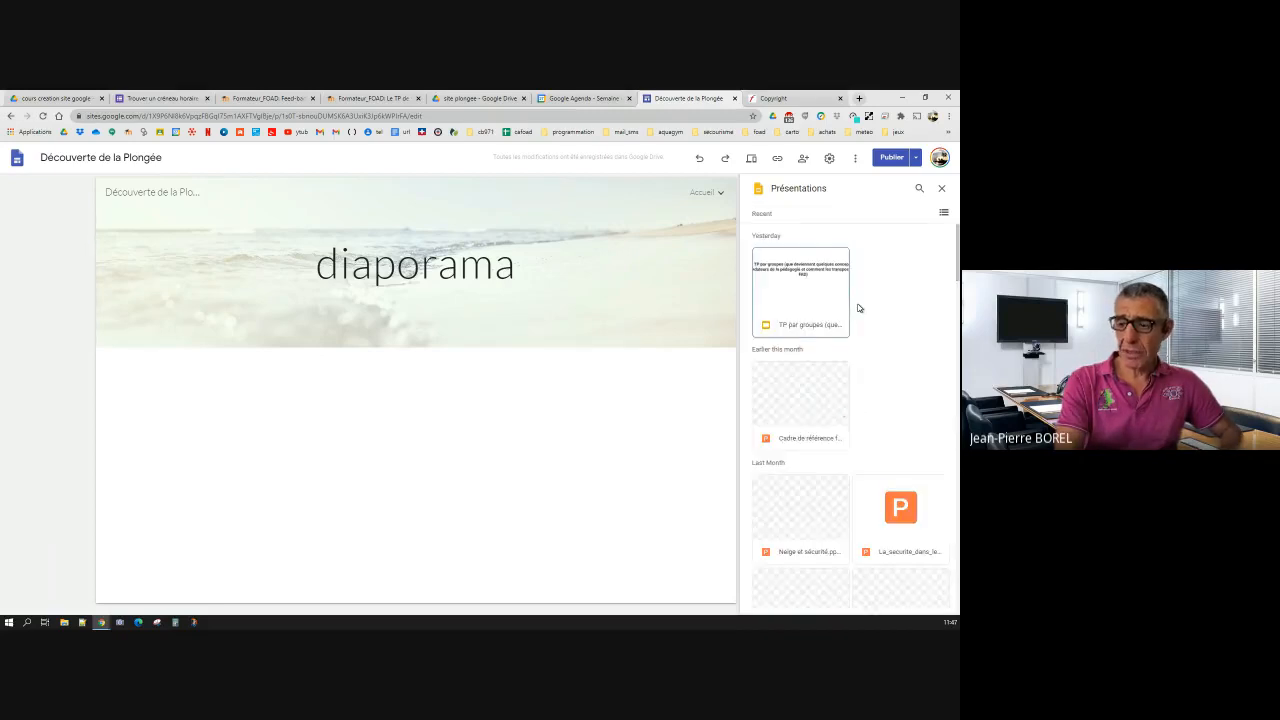
double_click(804, 410)
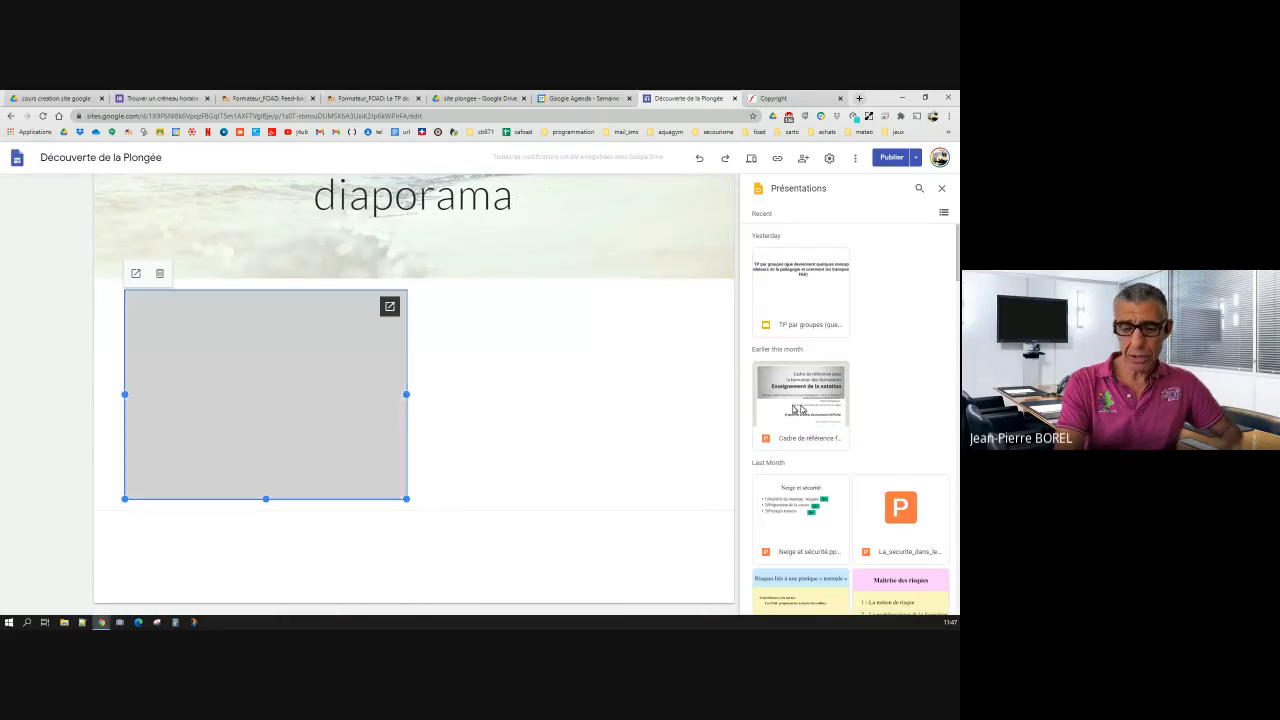
Step: Enlarge the embedded presentation to the full content width of the page, and publish the site's changes
left_click_drag(406, 498, 715, 590)
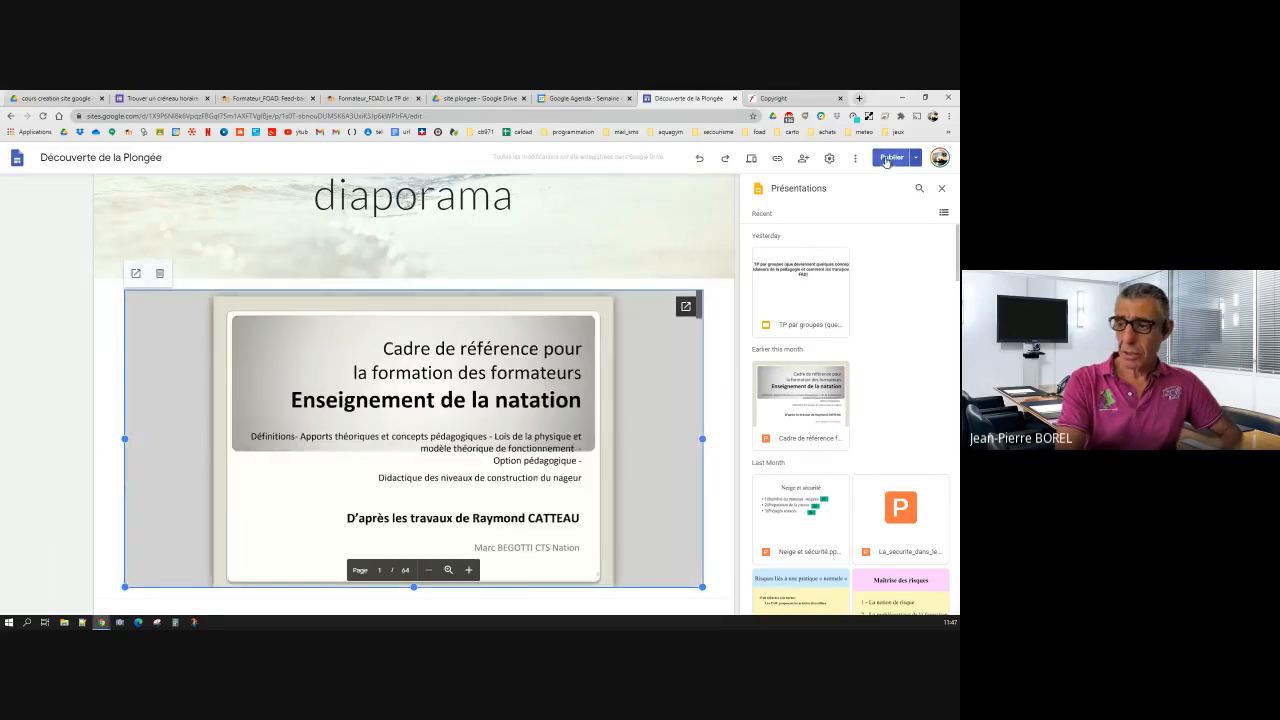
left_click(886, 160)
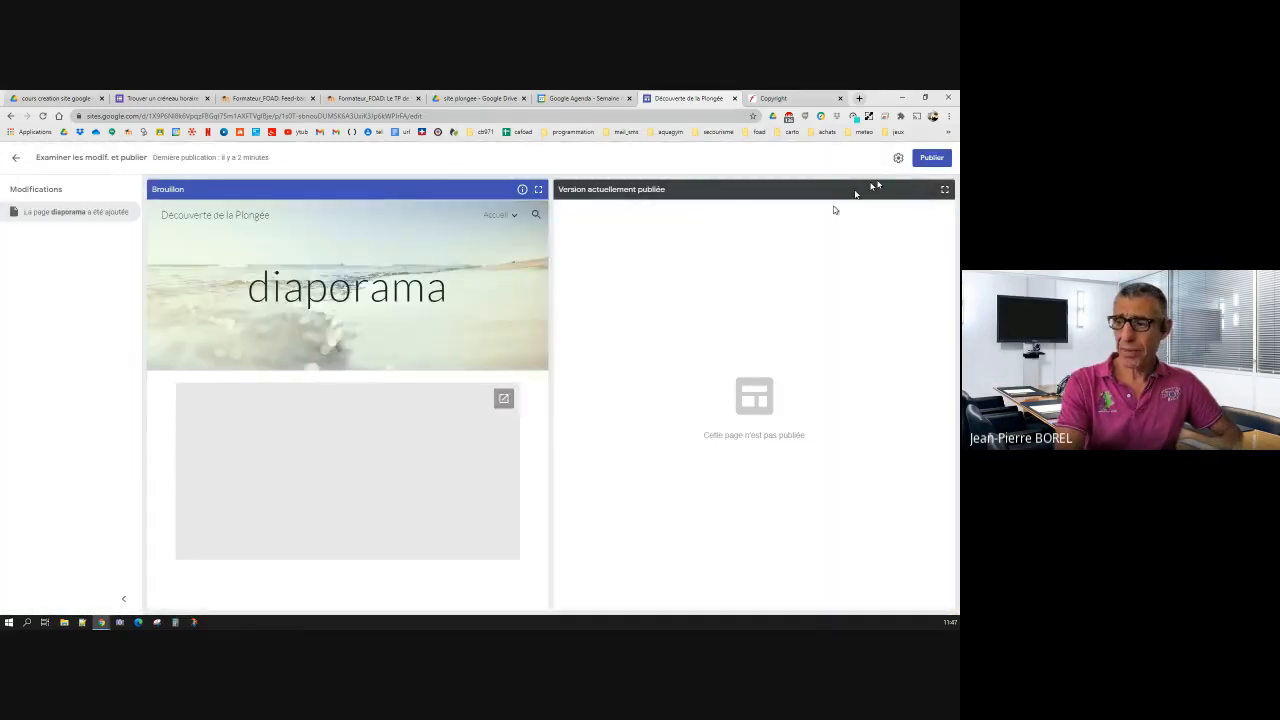
left_click(929, 158)
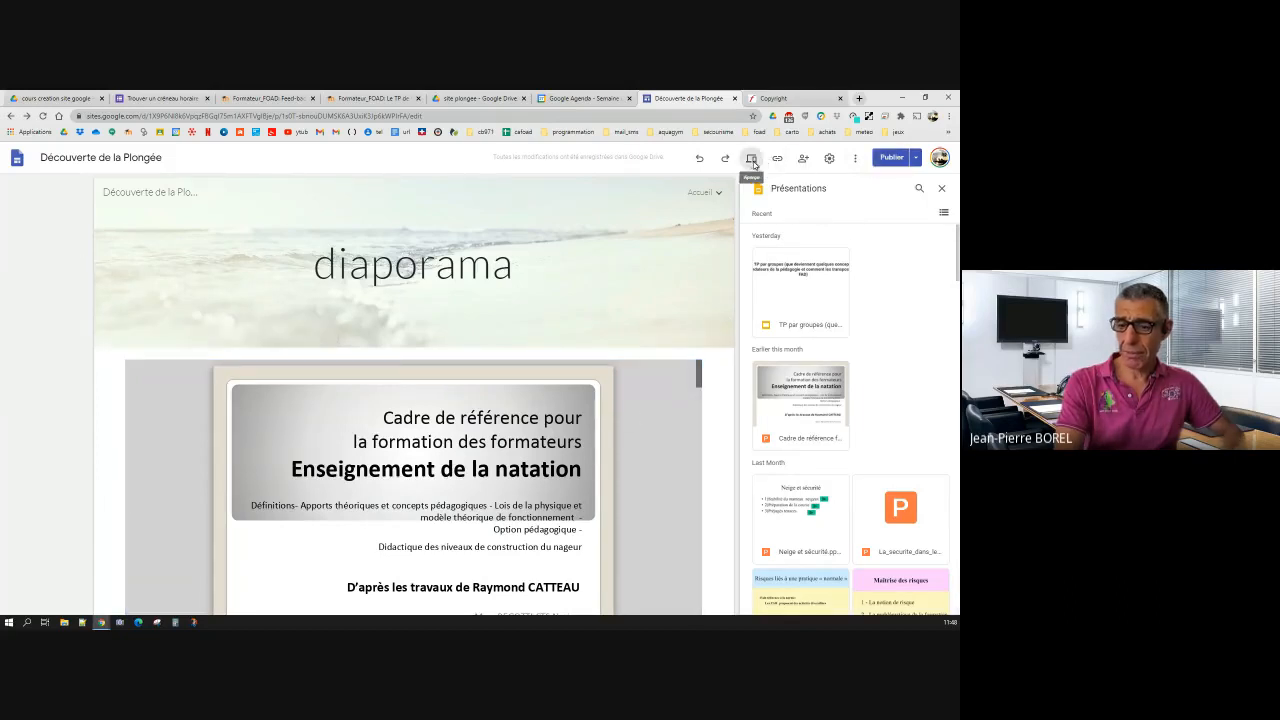
Step: Preview the diaporama page, switch to the large-screen view and browse the slides of the embedded presentation
left_click(751, 160)
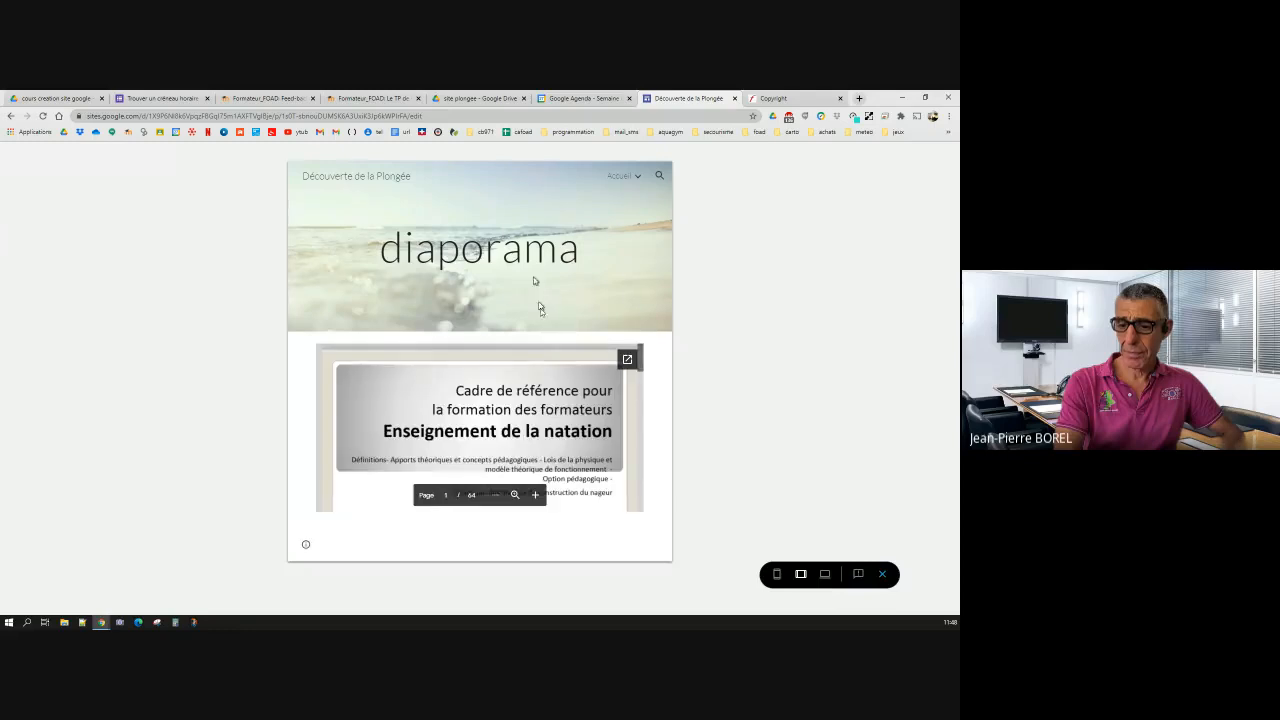
scroll(480, 430, "down", 1)
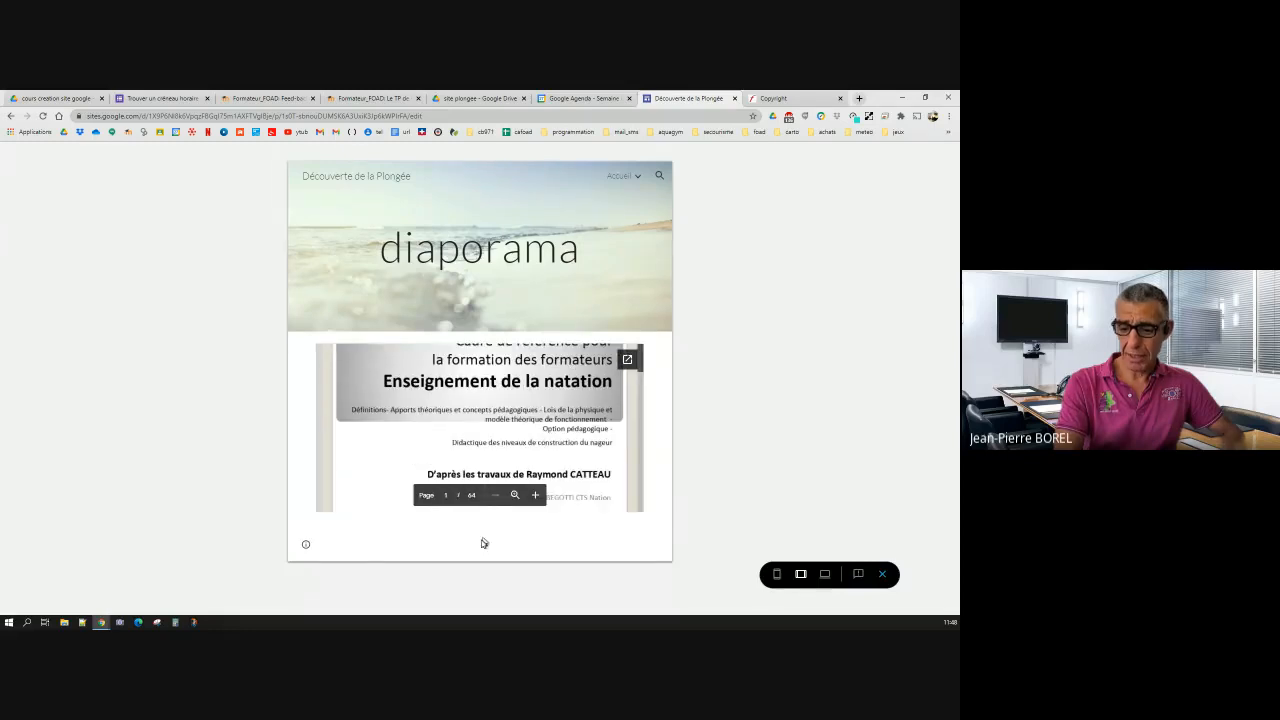
left_click(826, 576)
scroll(559, 480, "down", 3)
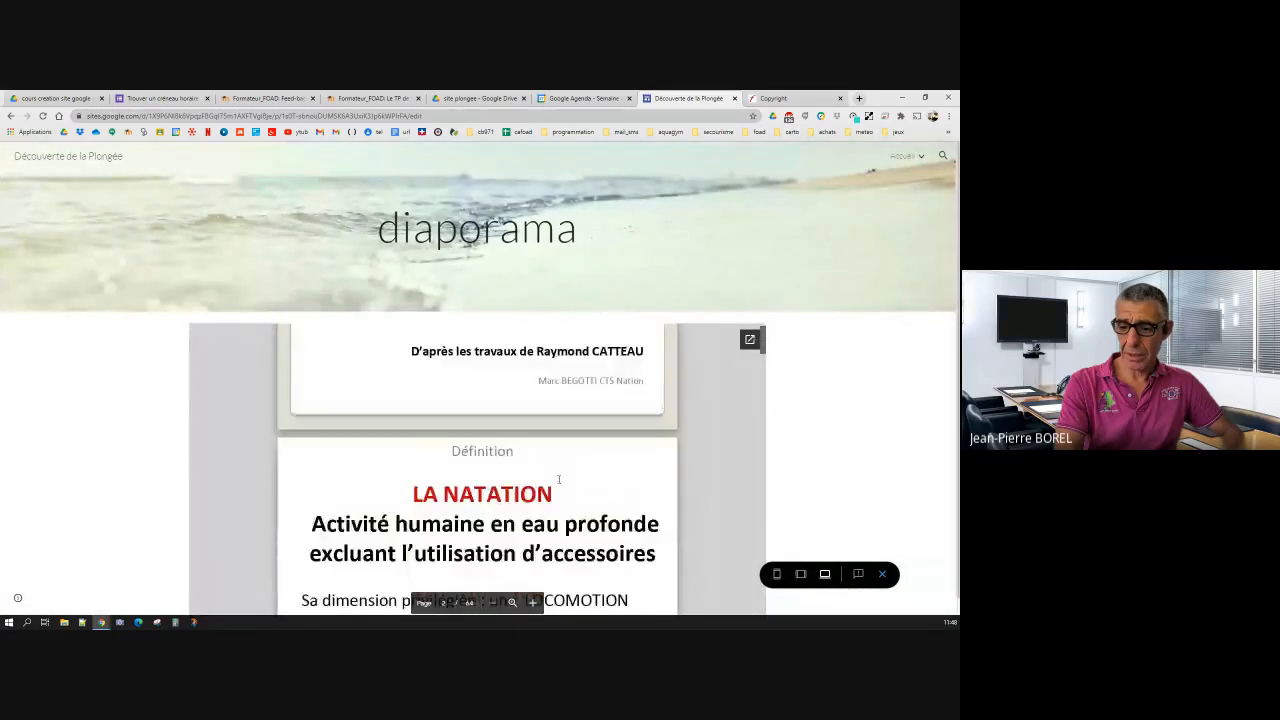
scroll(559, 480, "down", 5)
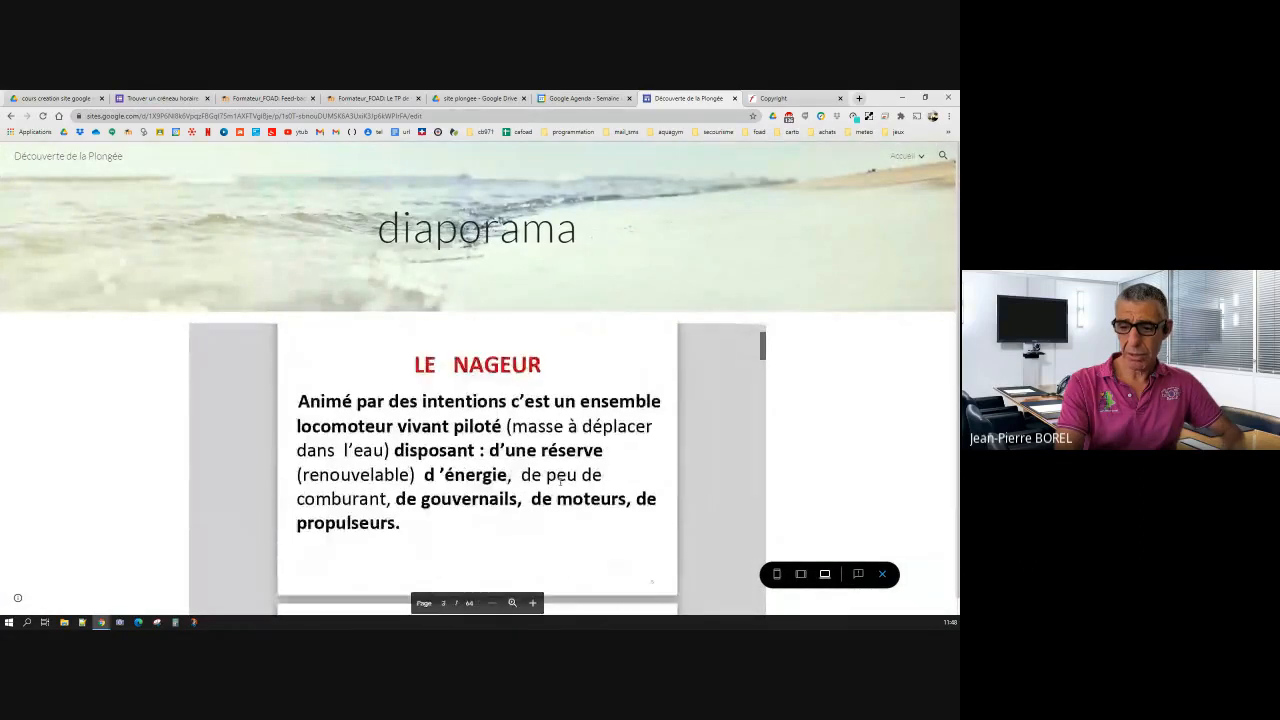
scroll(559, 480, "down", 6)
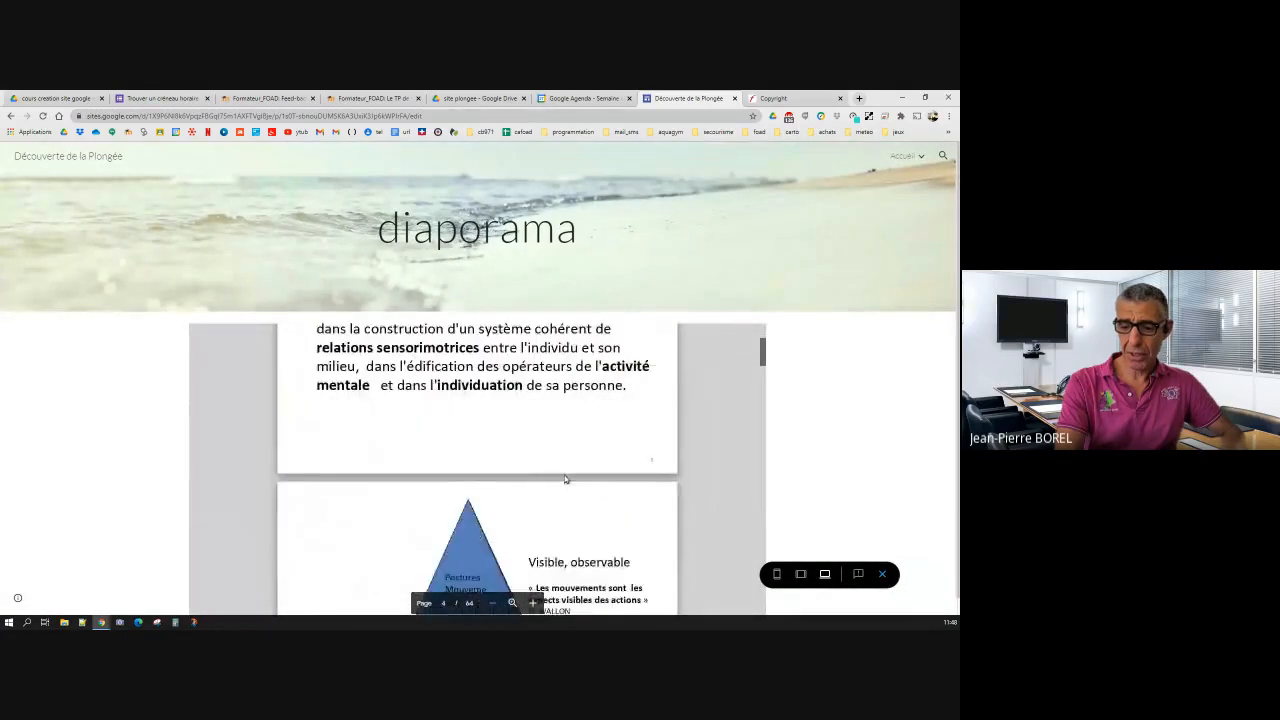
scroll(565, 479, "down", 6)
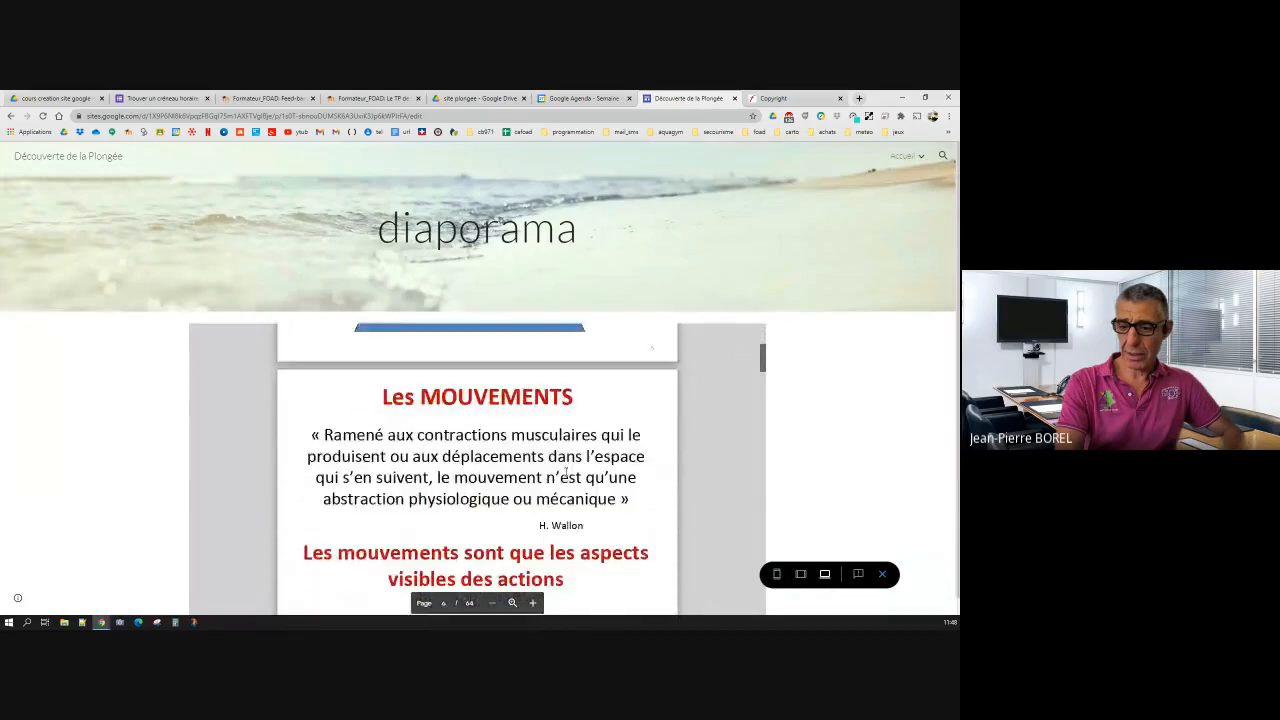
scroll(566, 472, "down", 5)
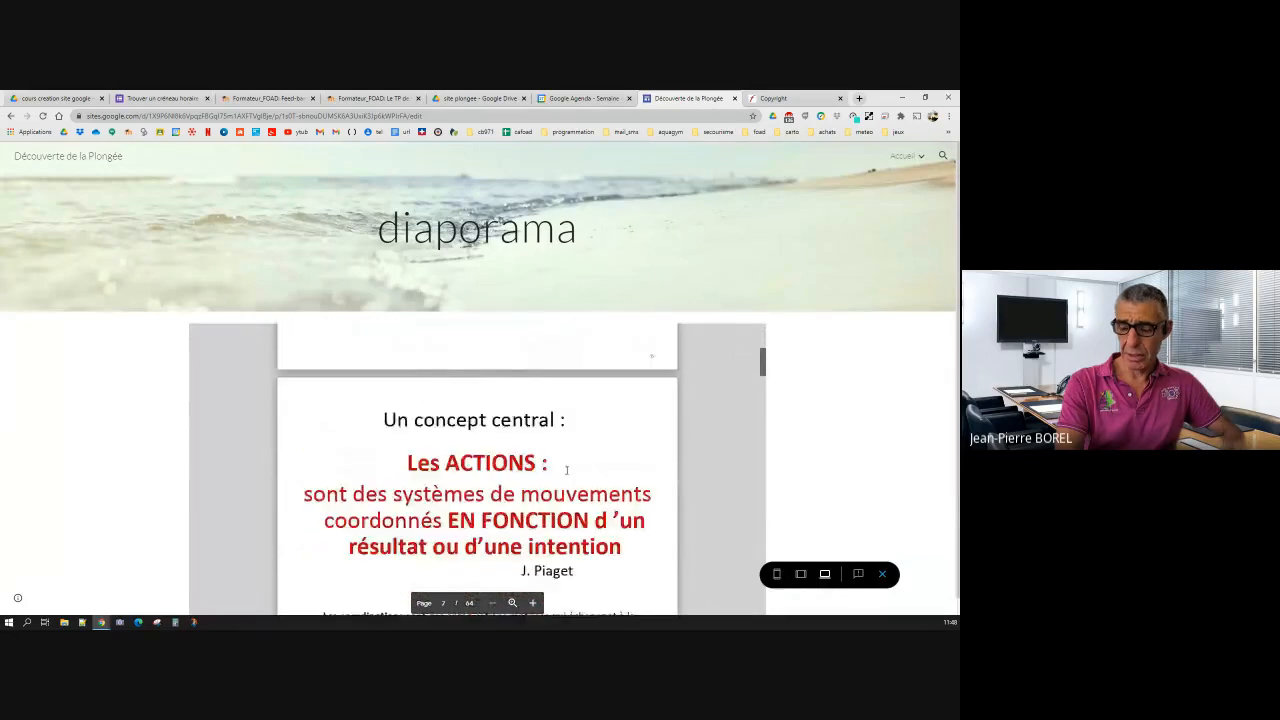
Step: Test the "Habileté motrice" link on slide 8 of the embedded presentation and close the web page it opens
scroll(566, 470, "down", 6)
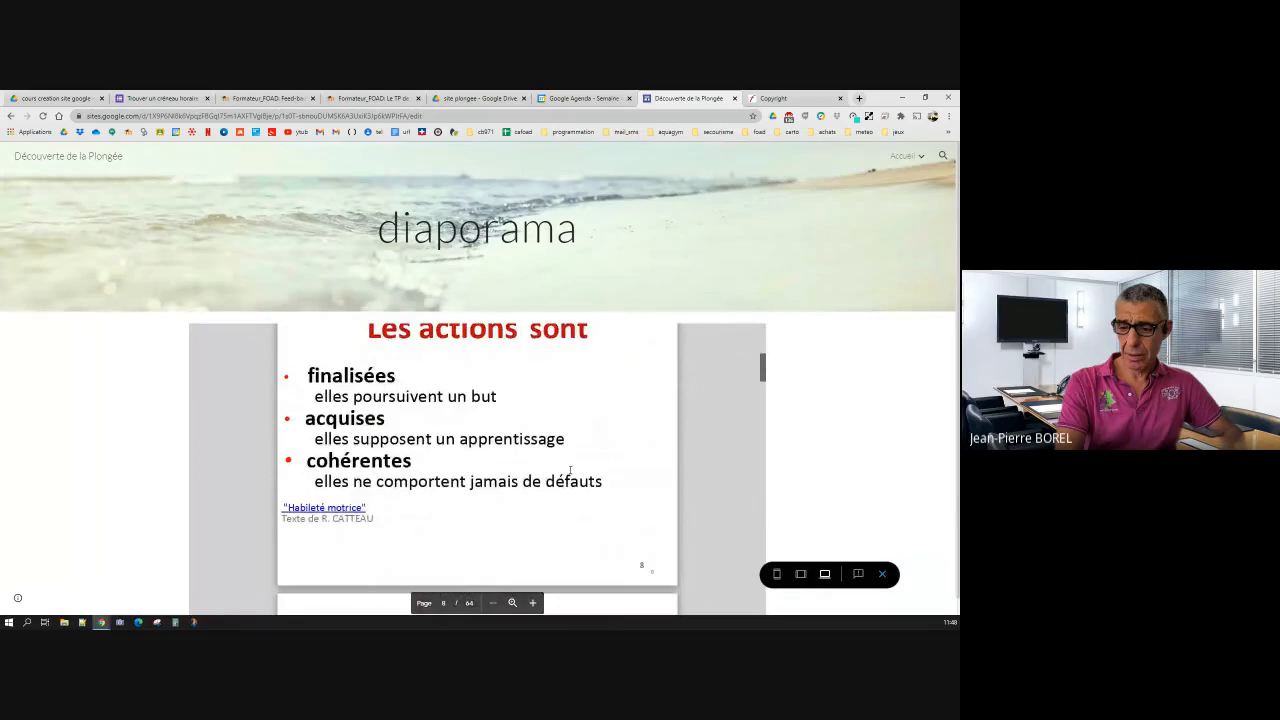
left_click(346, 509)
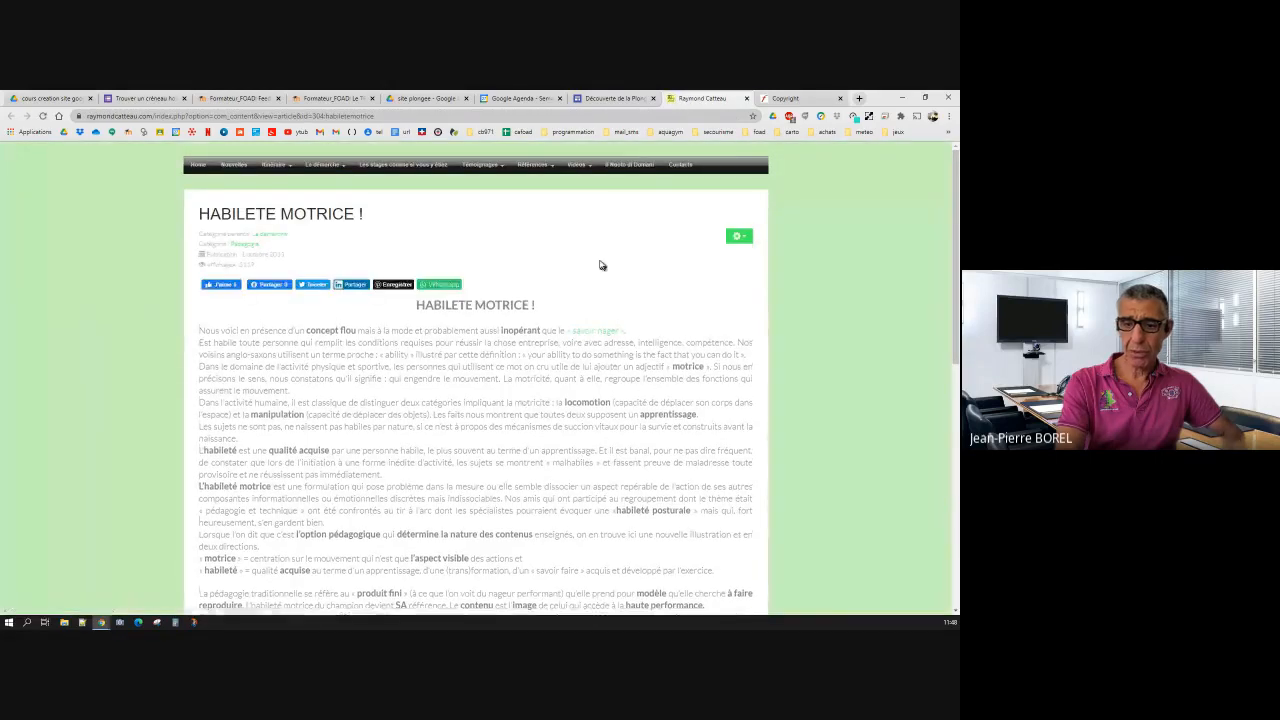
left_click(747, 99)
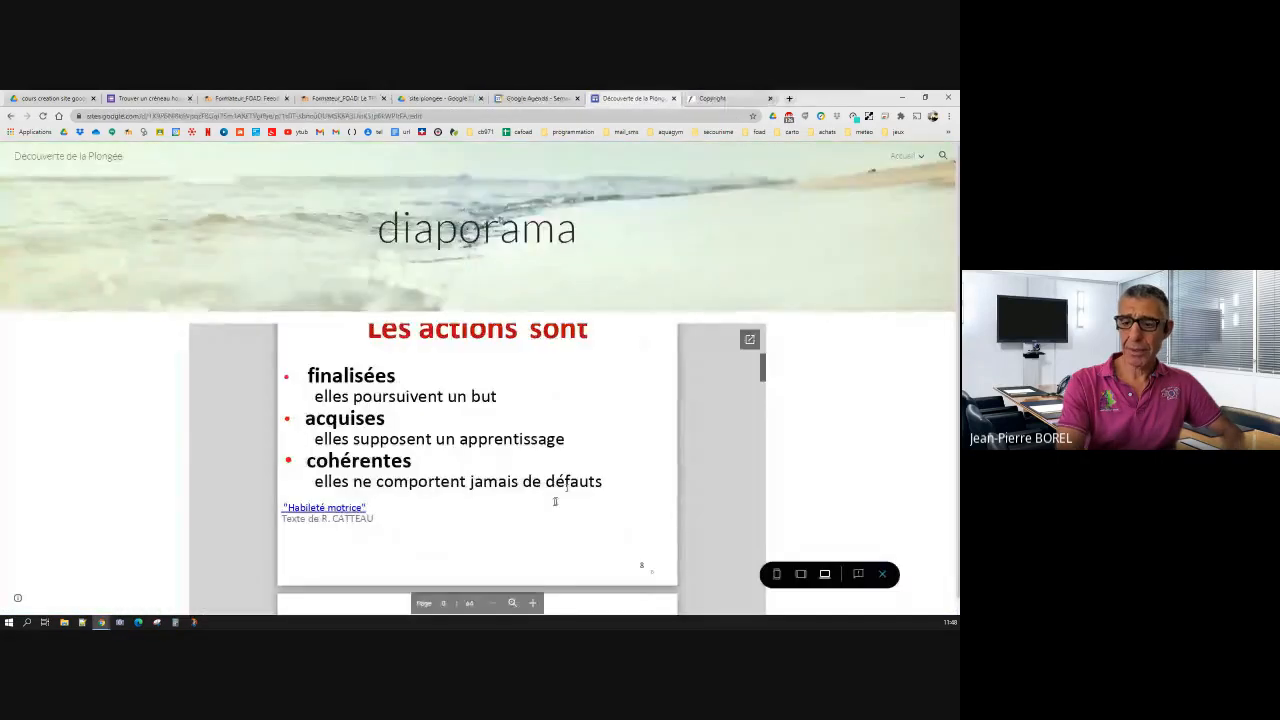
Step: Browse the slides following slide 8 of the embedded presentation, then exit the diaporama page preview
scroll(566, 474, "down", 5)
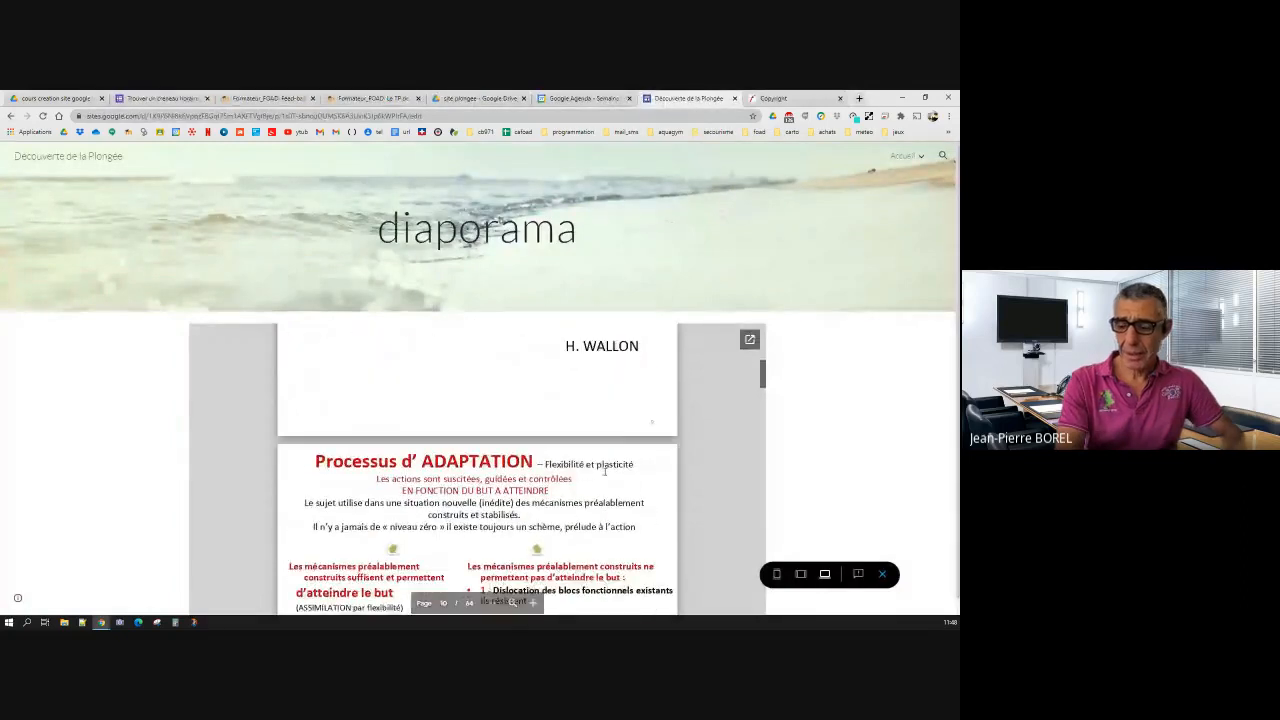
scroll(566, 474, "up", 4)
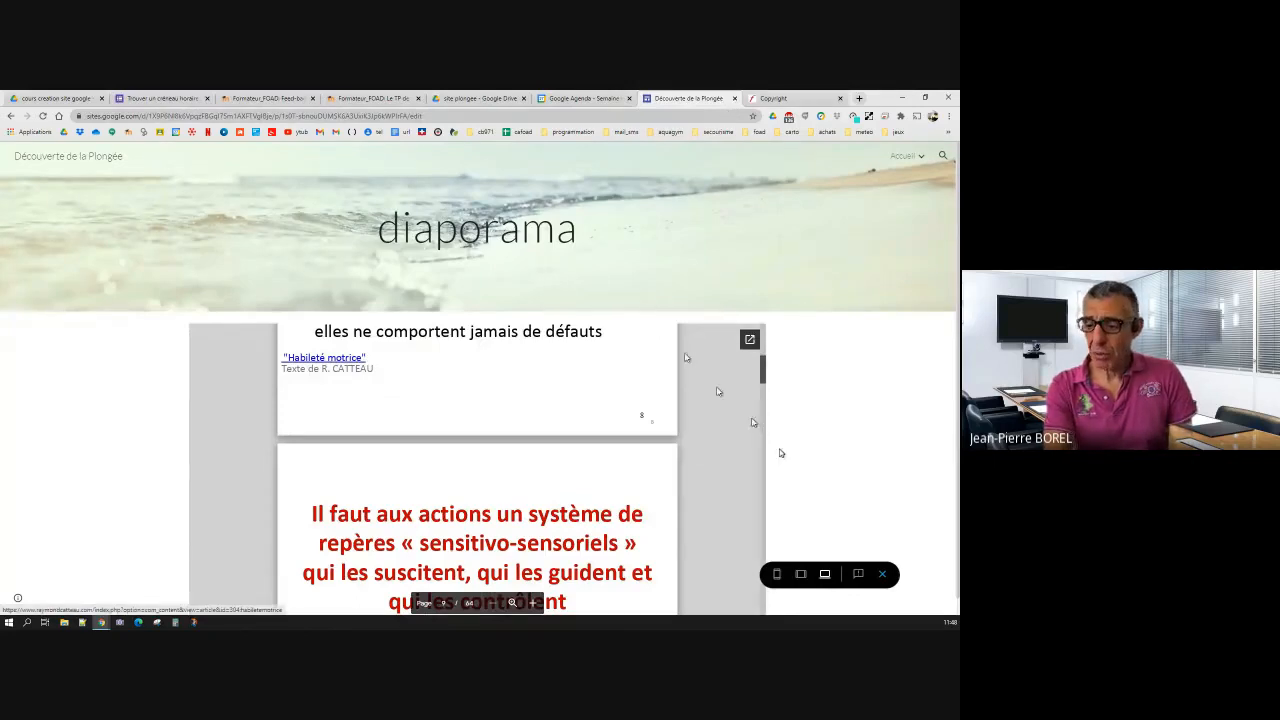
left_click(882, 576)
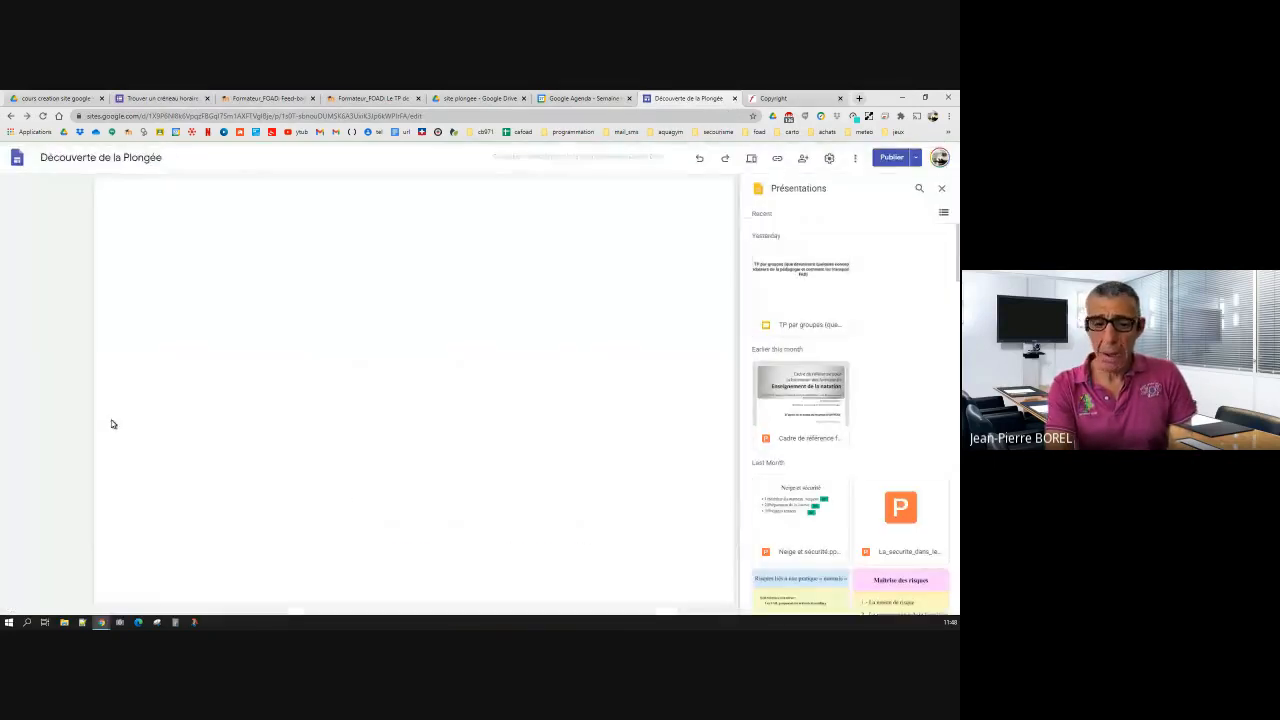
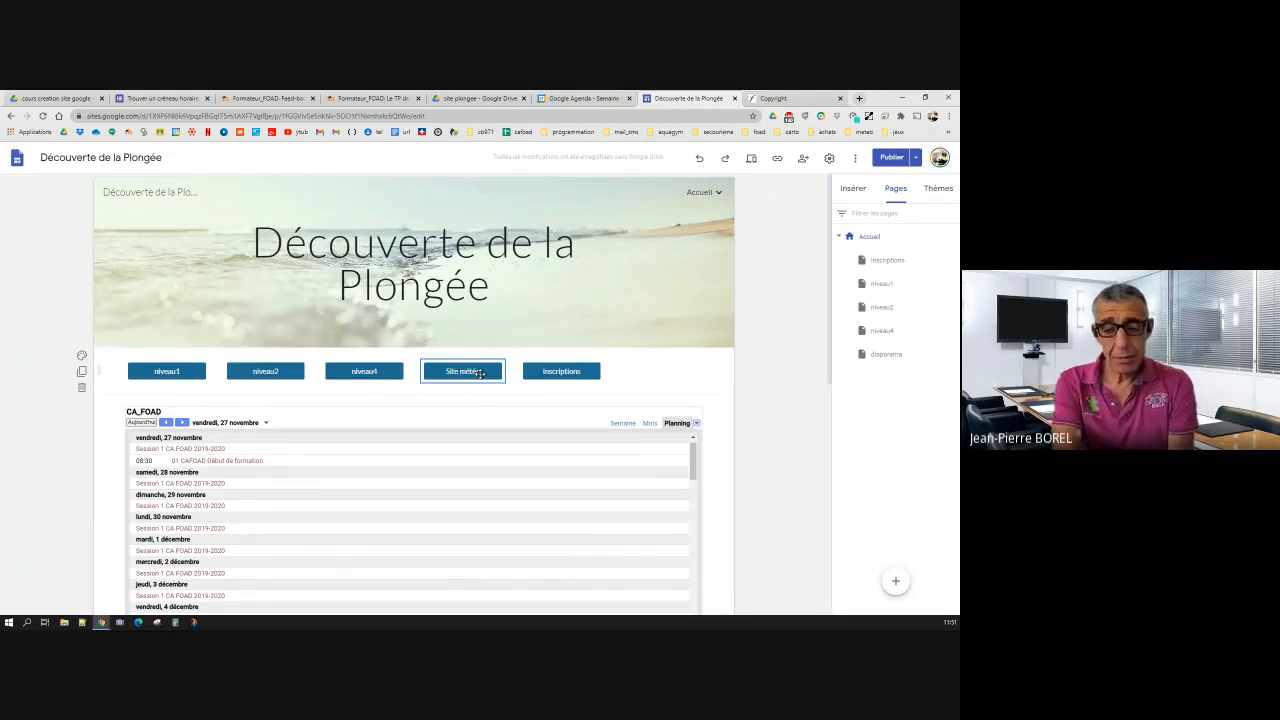
Step: Look over the elements that can be inserted on the home page, and switch to the "cours creation site google" Drive folder
left_click(851, 189)
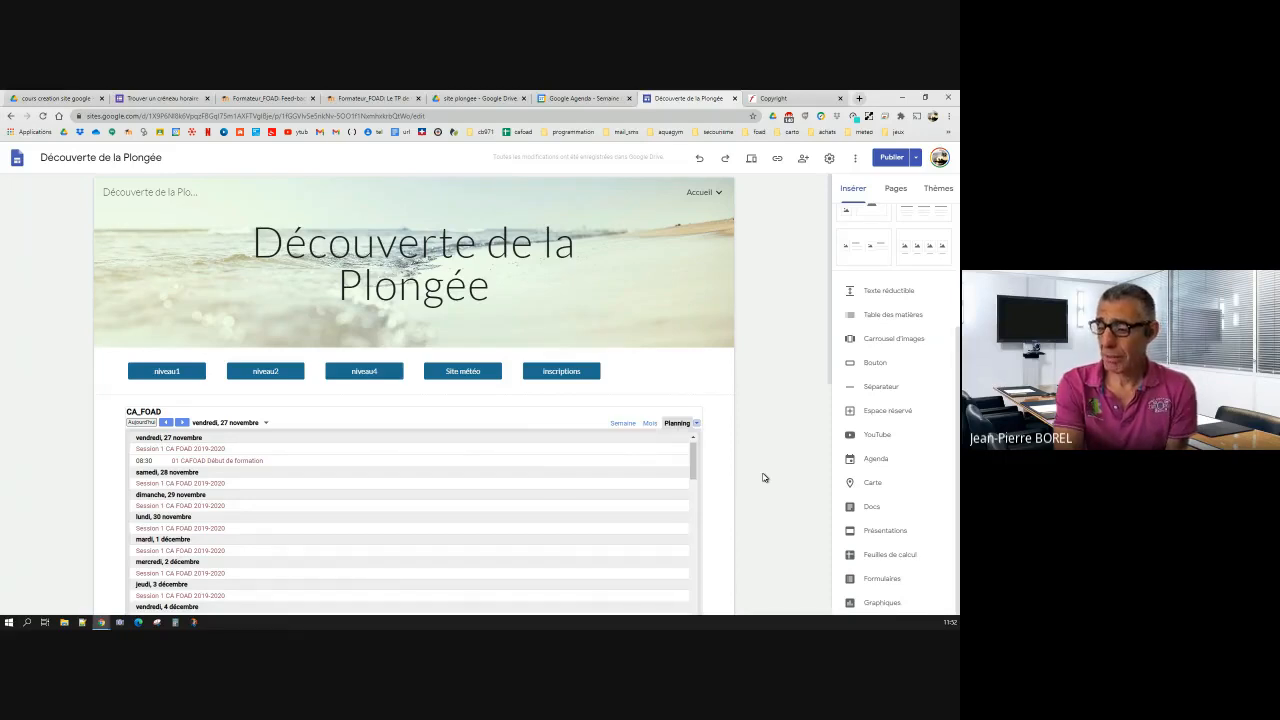
mouse_move(492, 314)
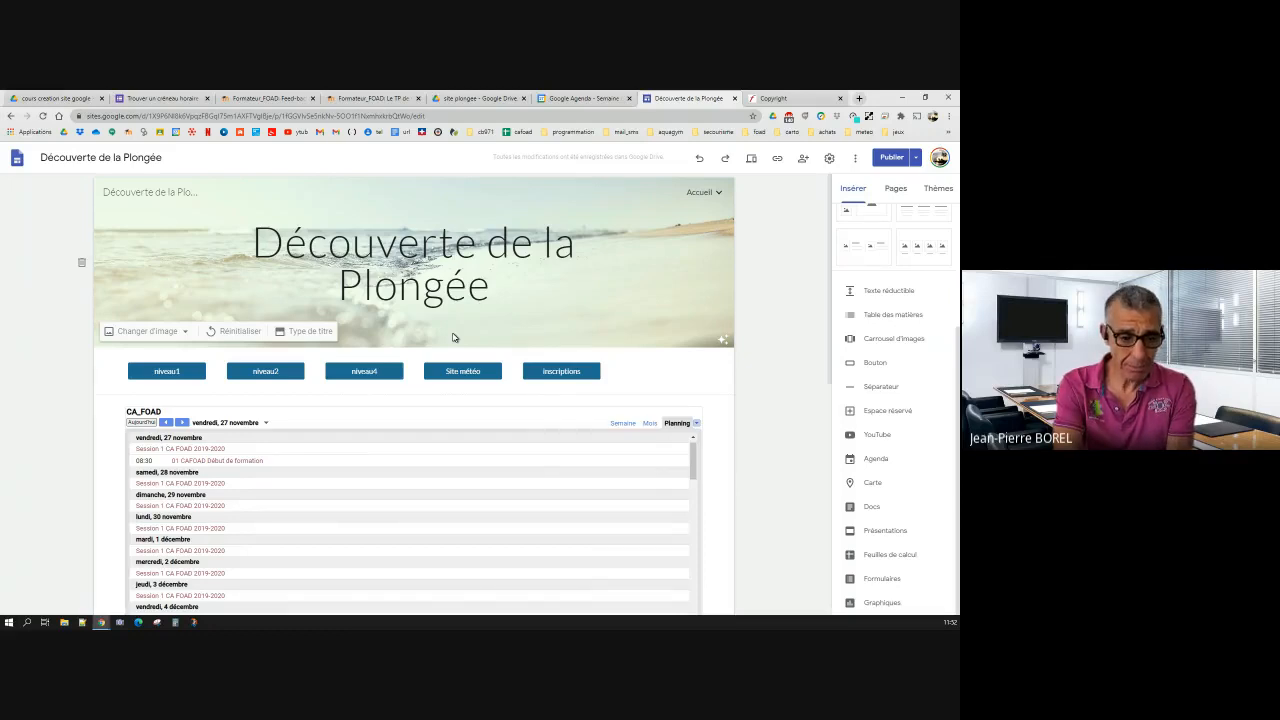
left_click(58, 98)
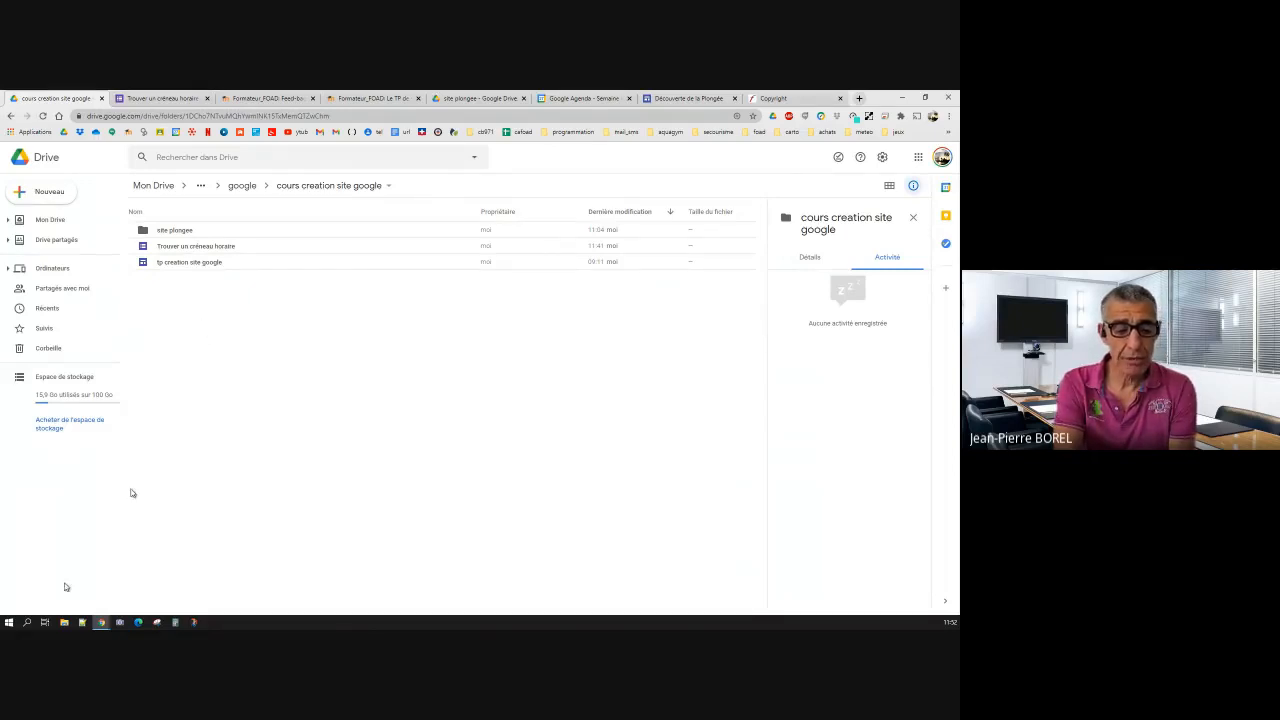
left_click(9, 623)
mouse_move(12, 607)
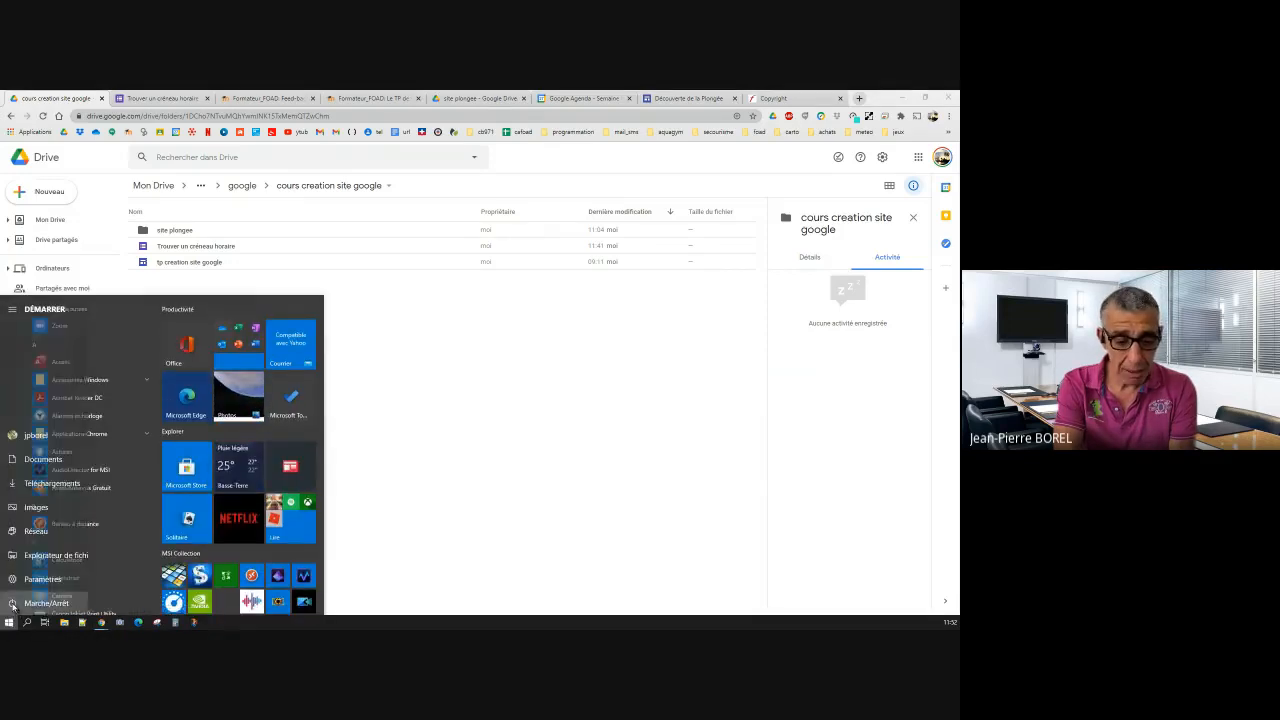
left_click(46, 603)
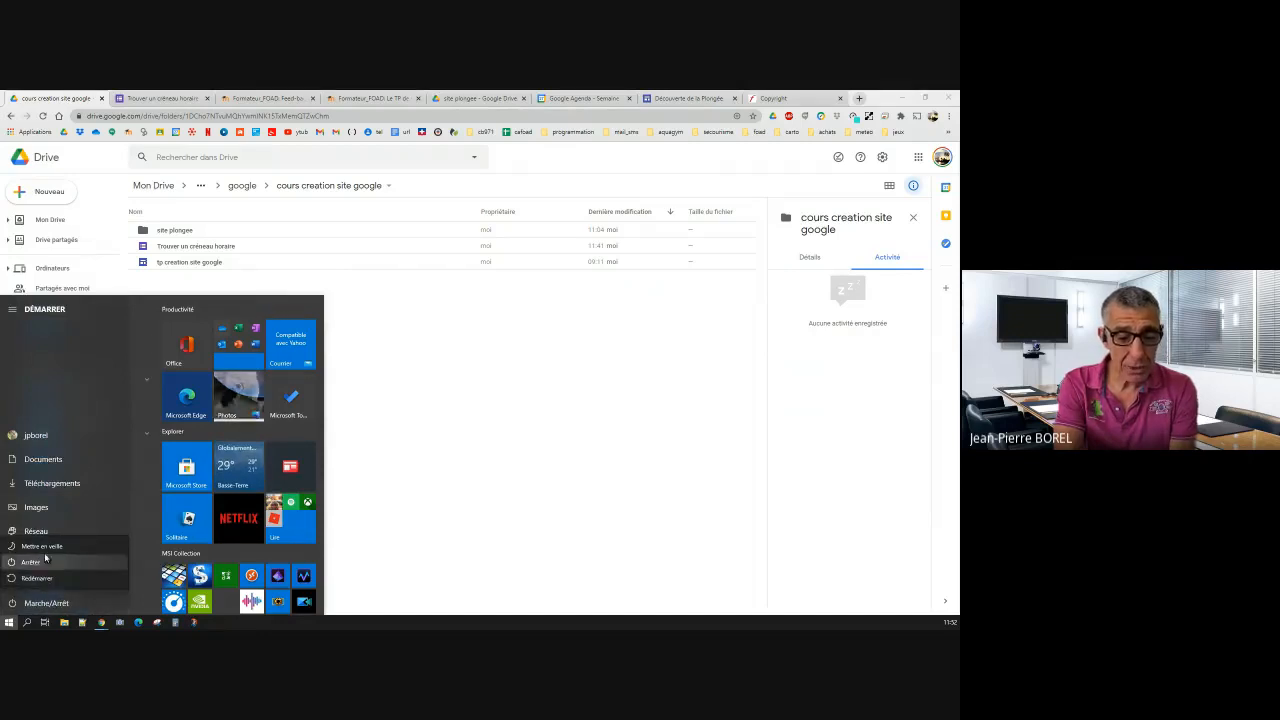
left_click(431, 510)
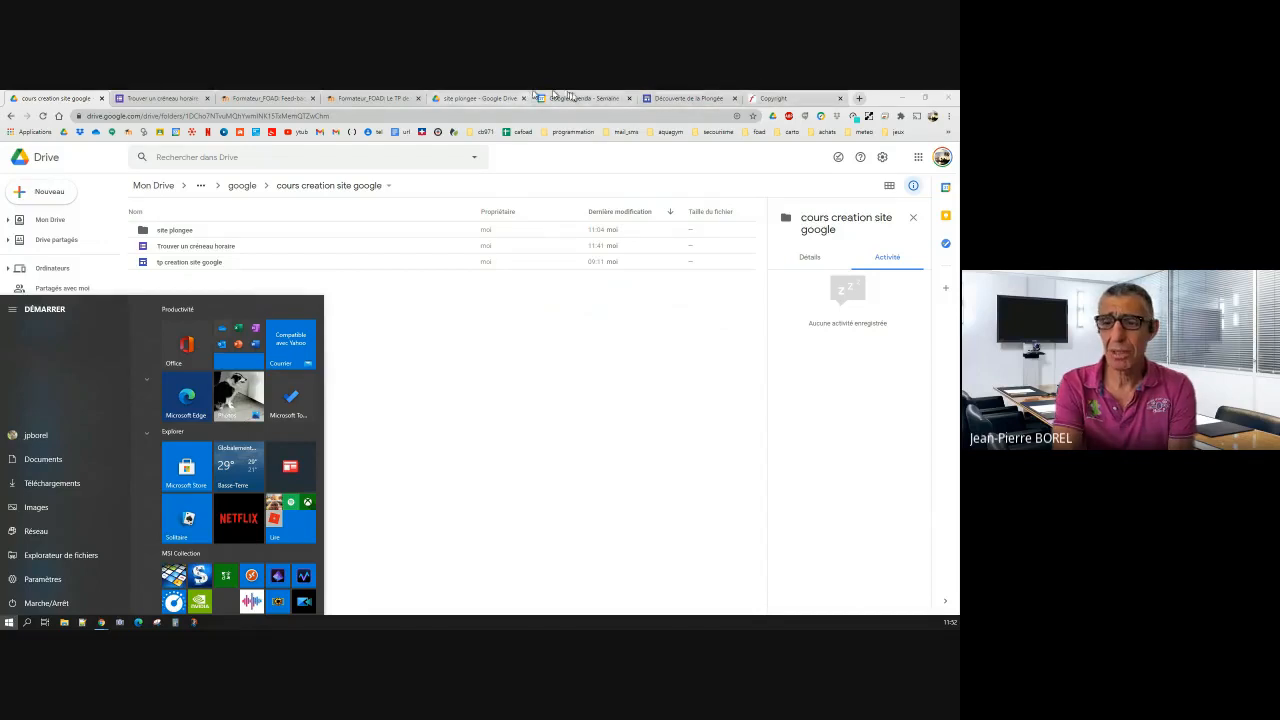
Step: View the choices for creating new folders and Google files in the "cours creation site google" Drive folder, creating nothing
left_click(150, 99)
left_click(80, 99)
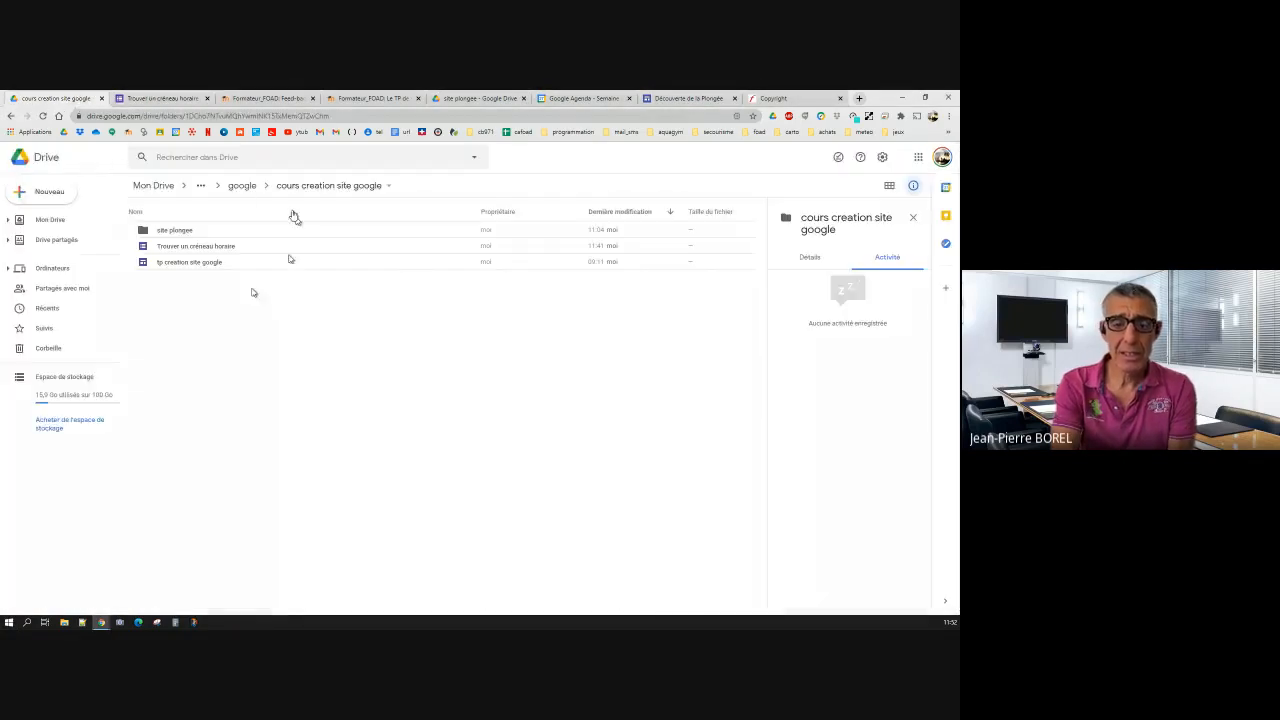
left_click_drag(200, 246, 228, 258)
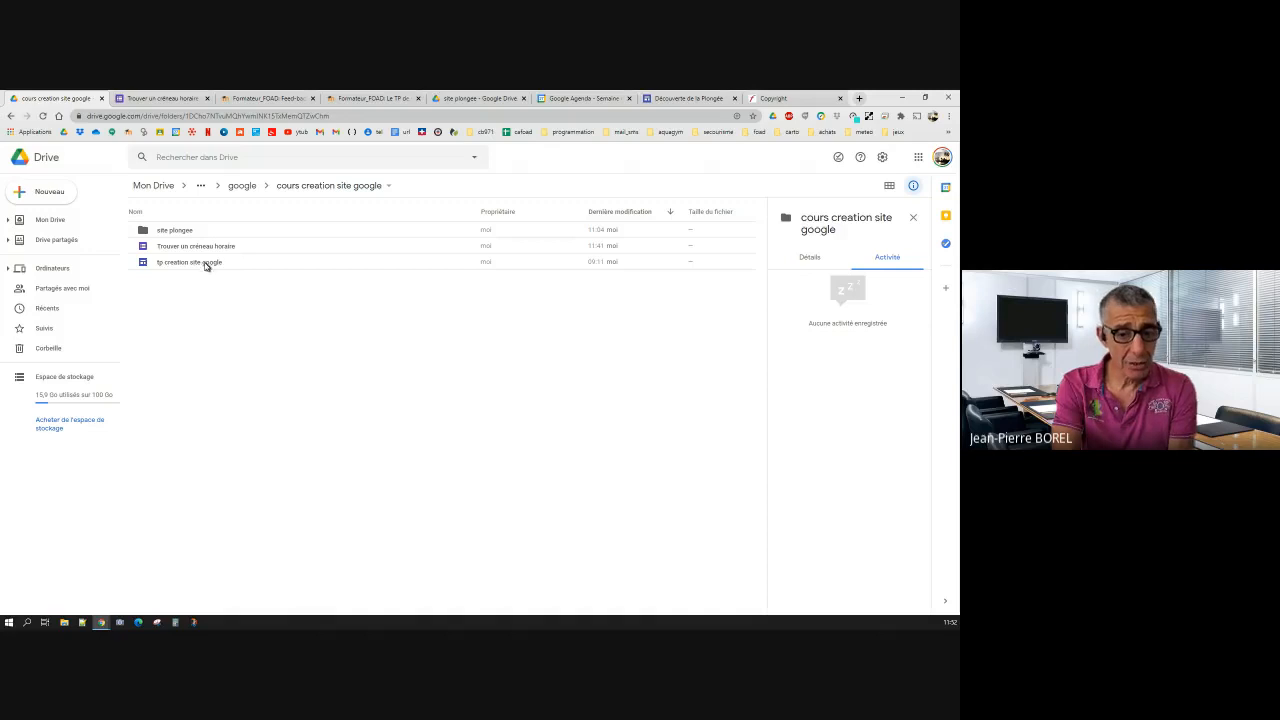
right_click(210, 294)
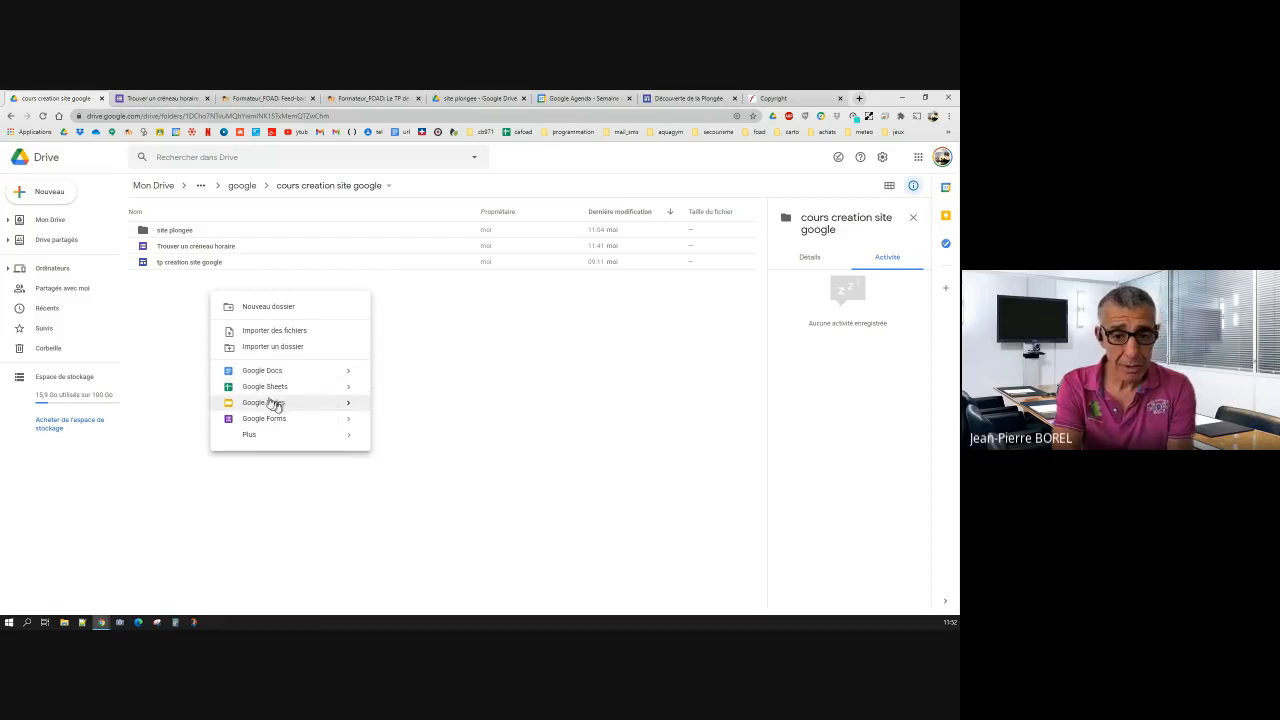
left_click(177, 336)
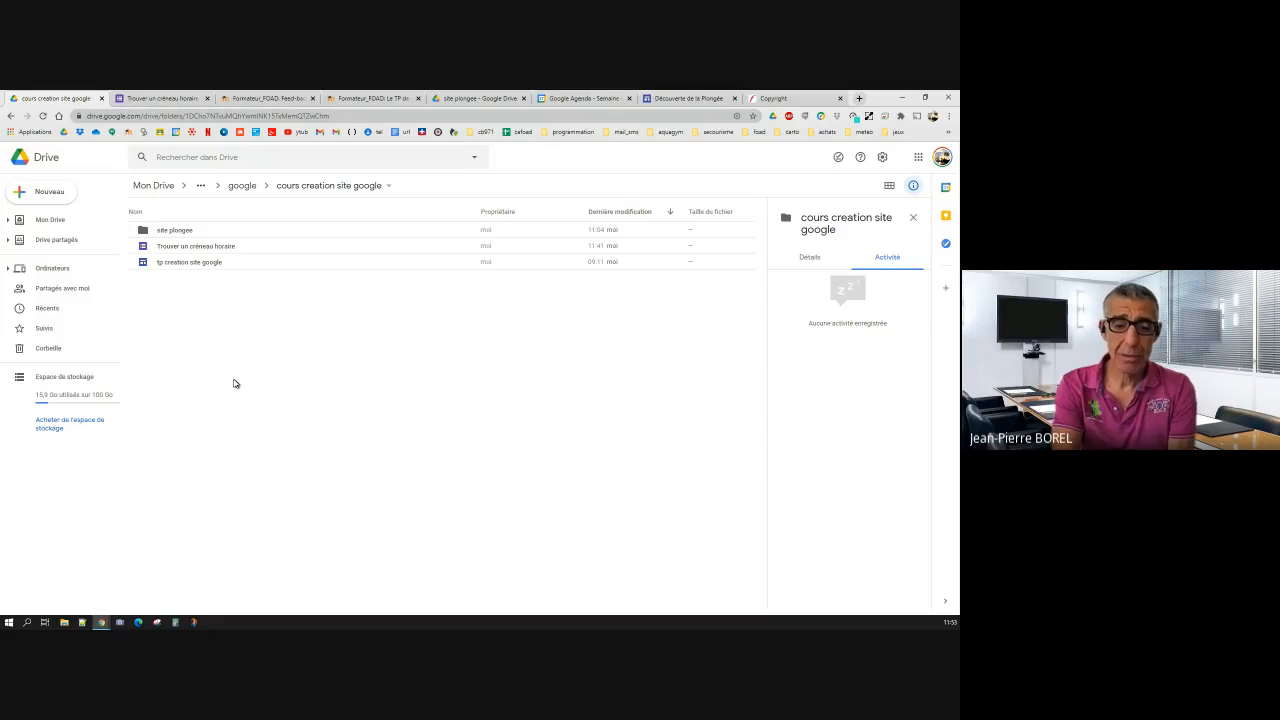
Step: Expand Mon Drive, its CREPS folder and the ANS project subfolder in the Drive folder tree
left_click(9, 221)
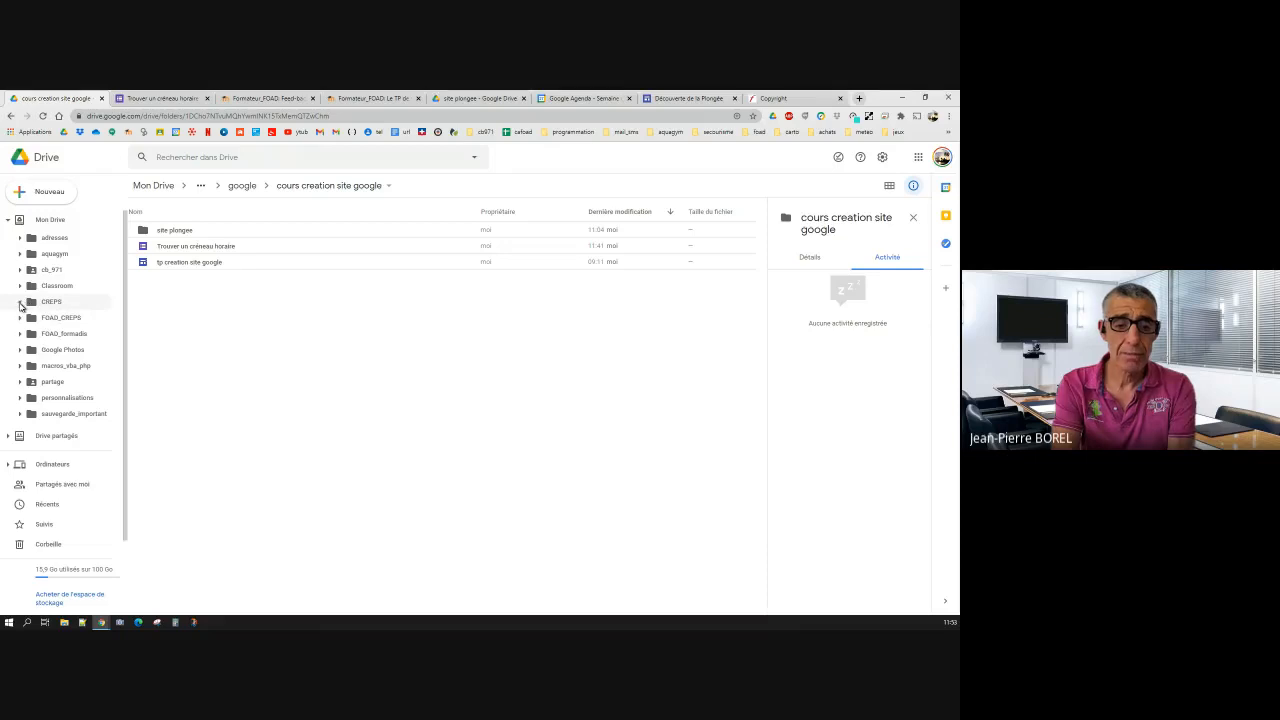
left_click(20, 302)
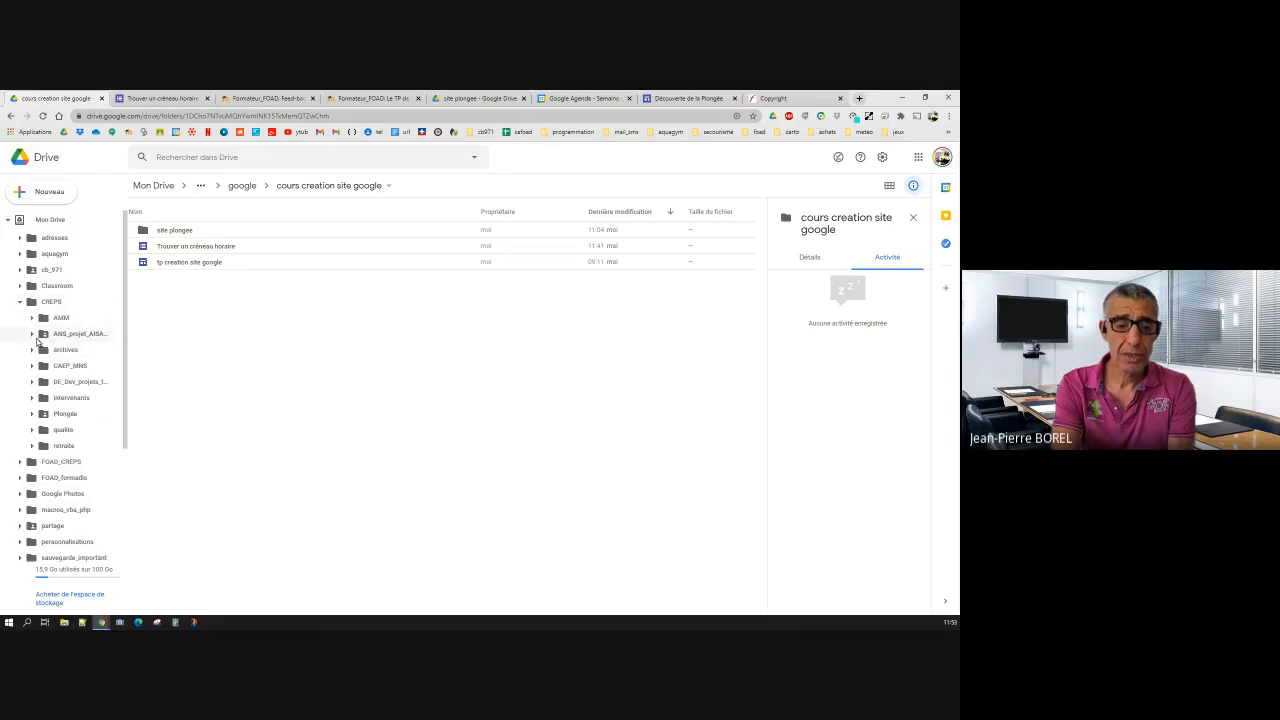
left_click(31, 334)
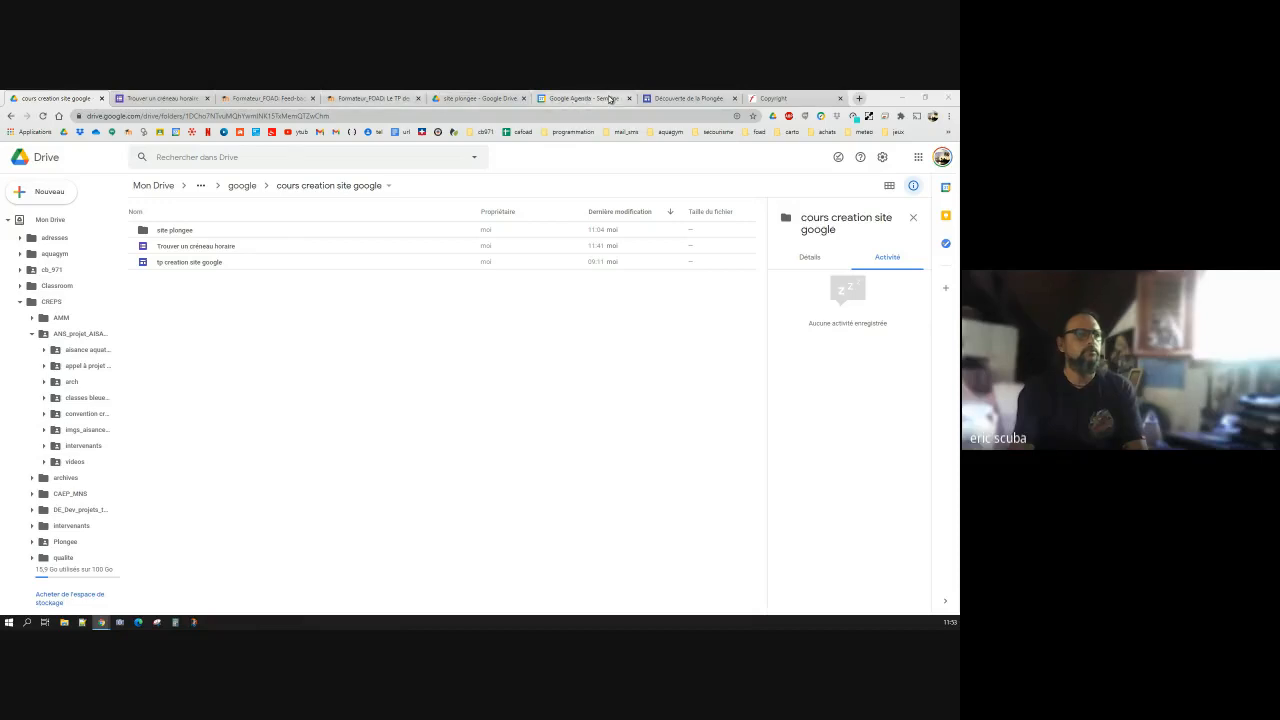
Step: Return to the Découverte de la Plongée site editor and review its navigation settings, publishing options and additional site options
left_click(675, 99)
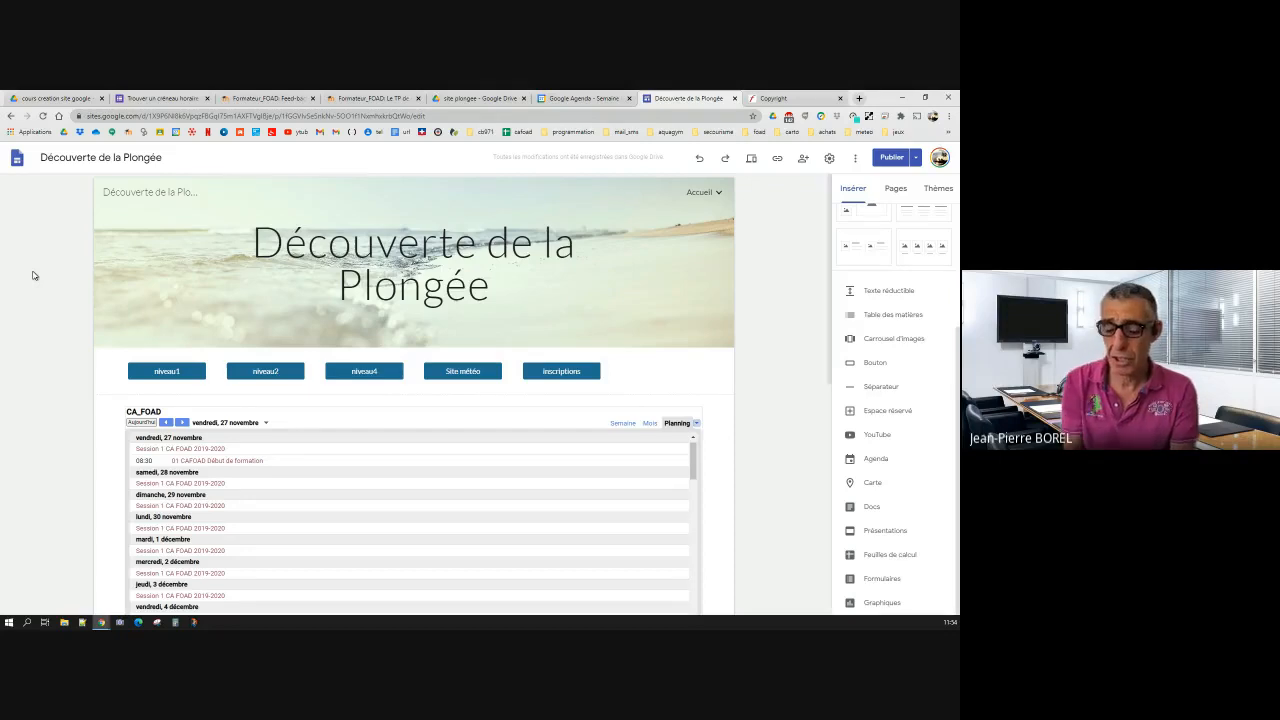
left_click(830, 158)
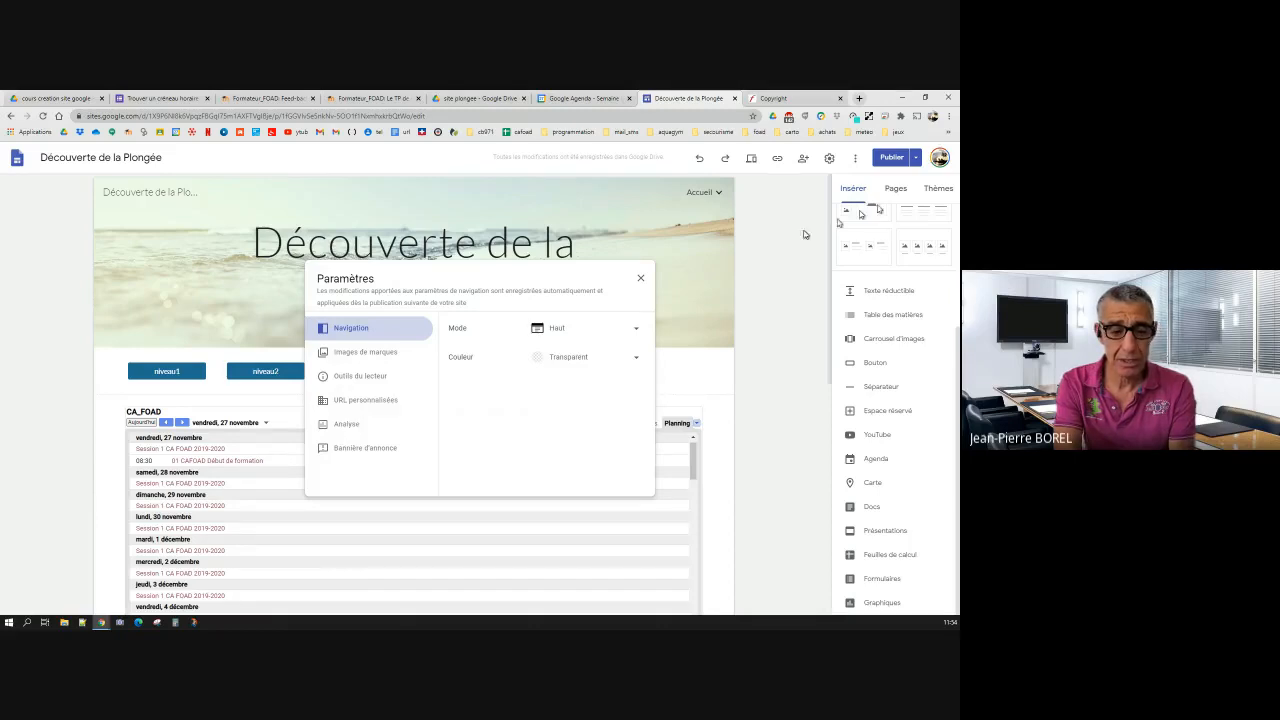
left_click(641, 280)
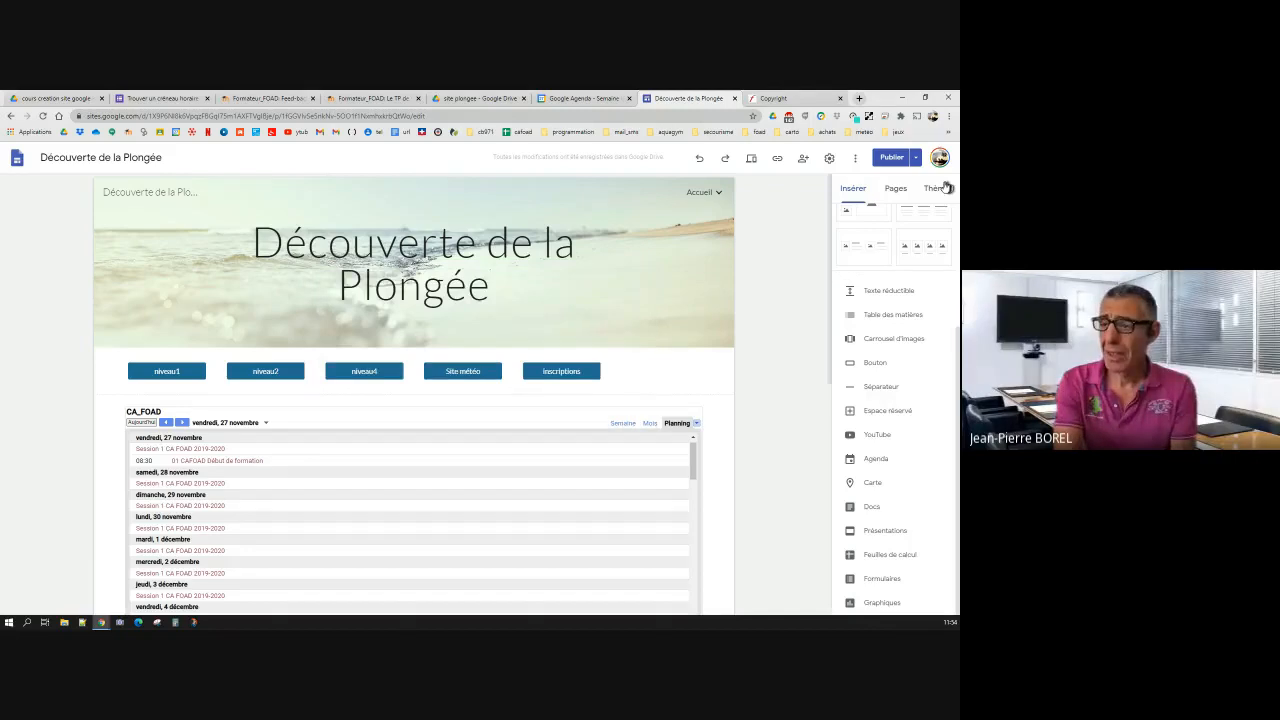
left_click(916, 158)
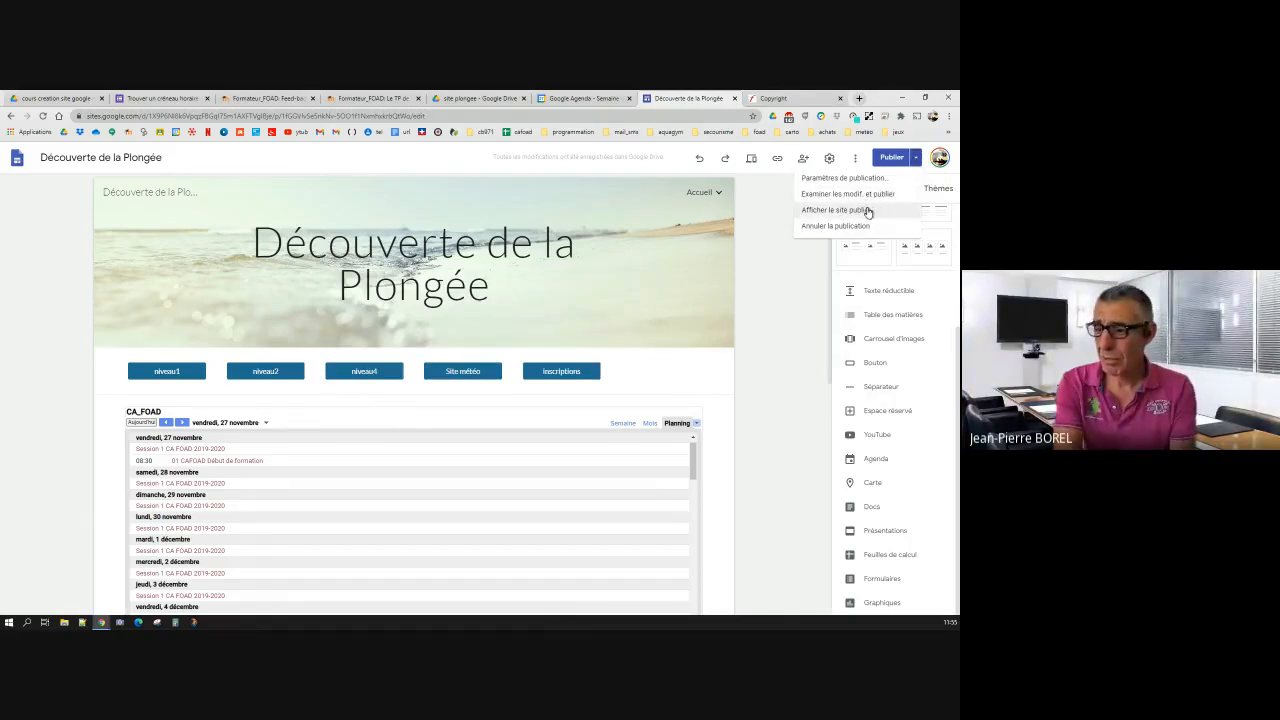
left_click(779, 246)
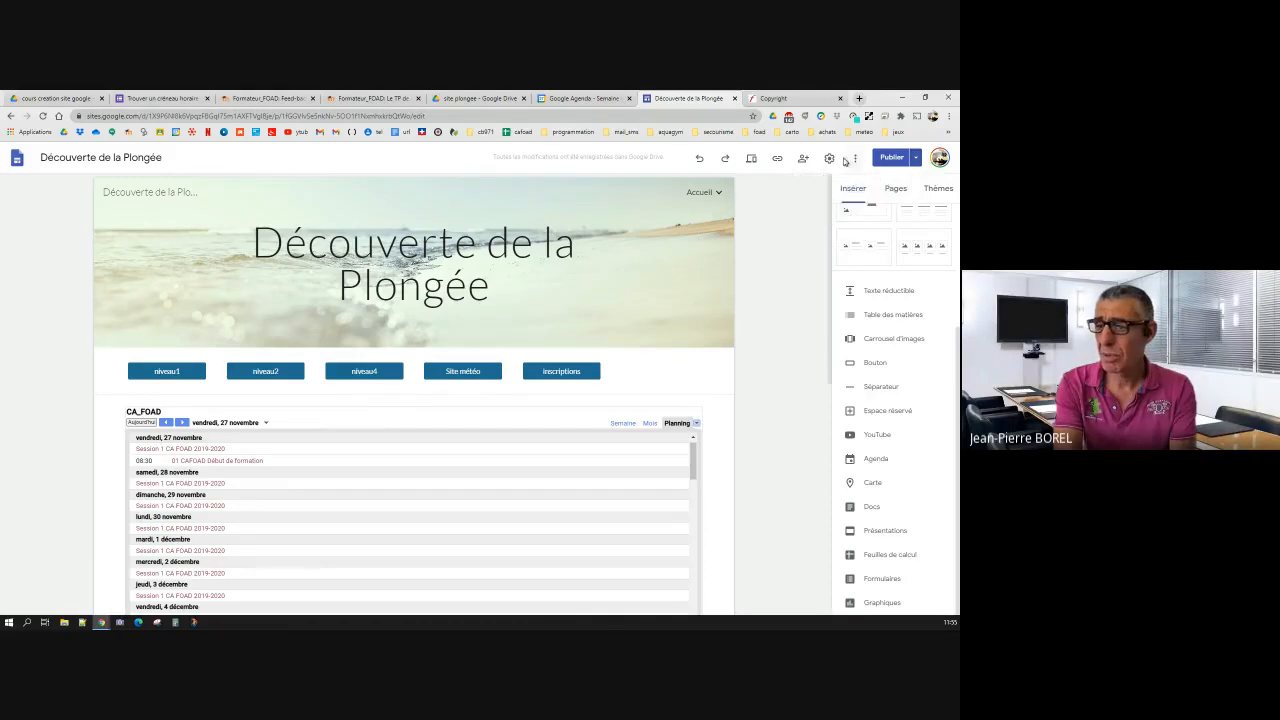
left_click(855, 160)
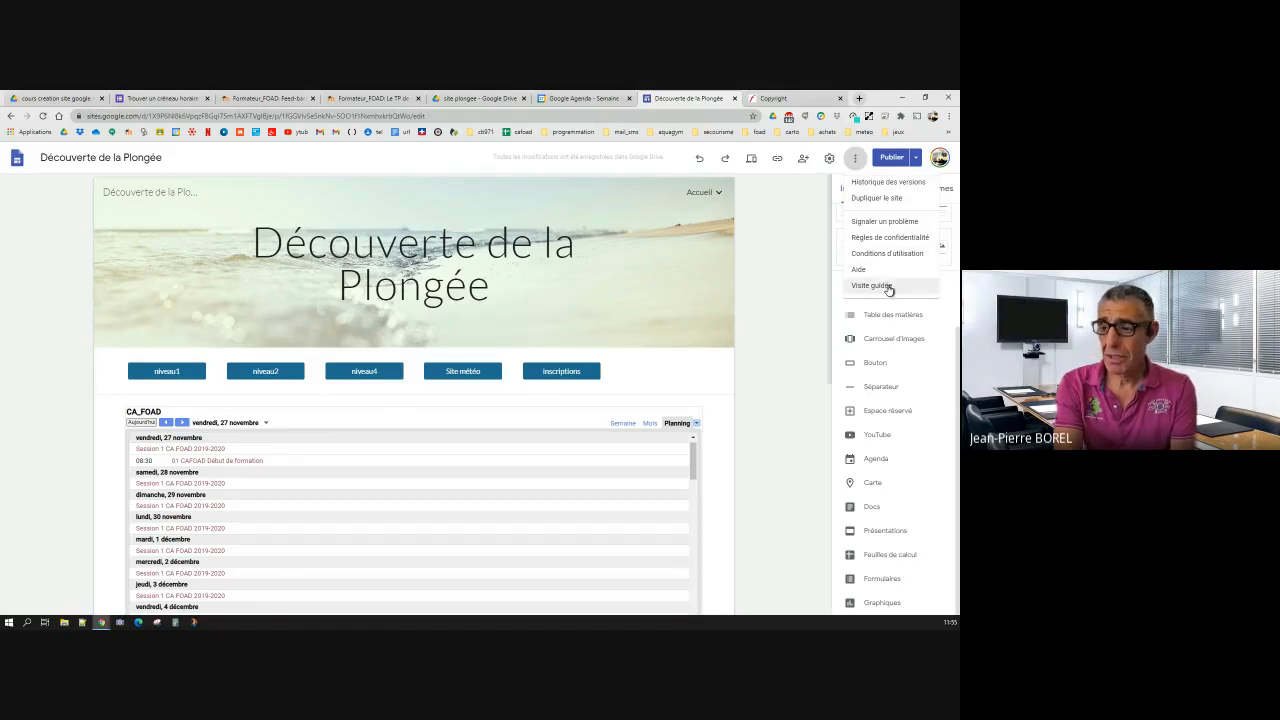
left_click(795, 204)
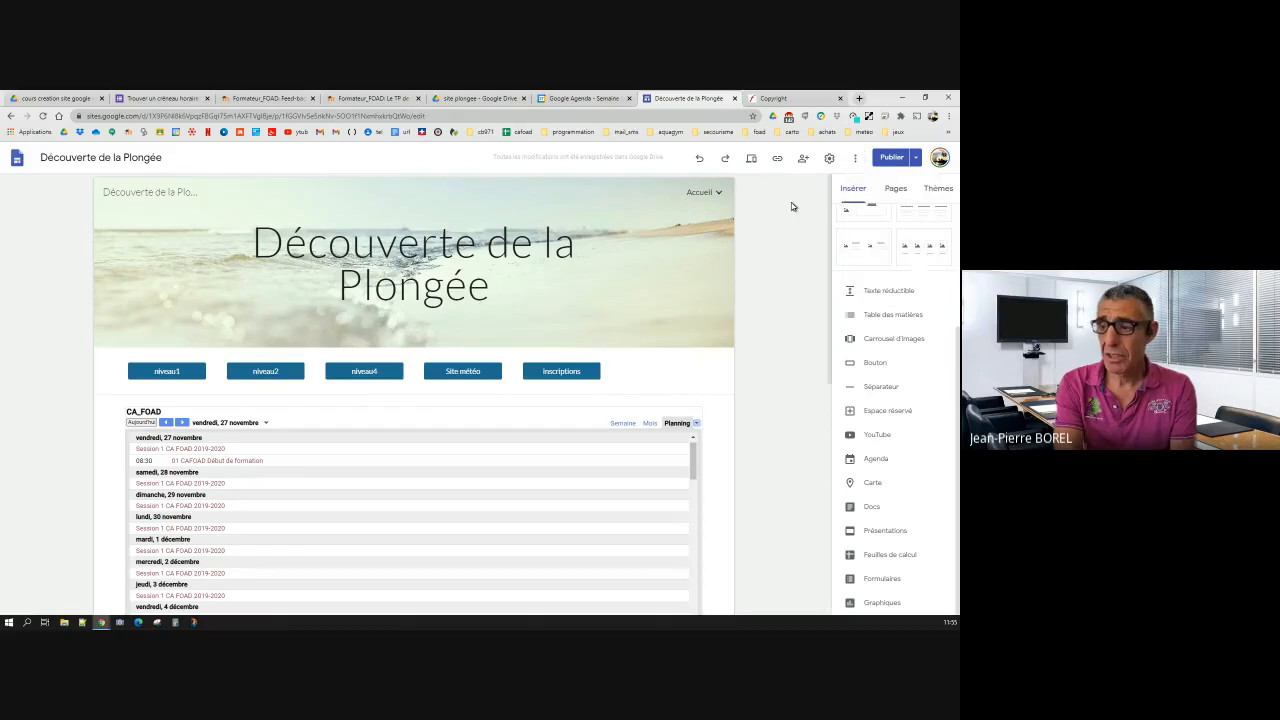
Step: Examine the site settings for brand images, viewer tools, custom URLs, analytics and the announcement banner, and close the settings unchanged
left_click(853, 160)
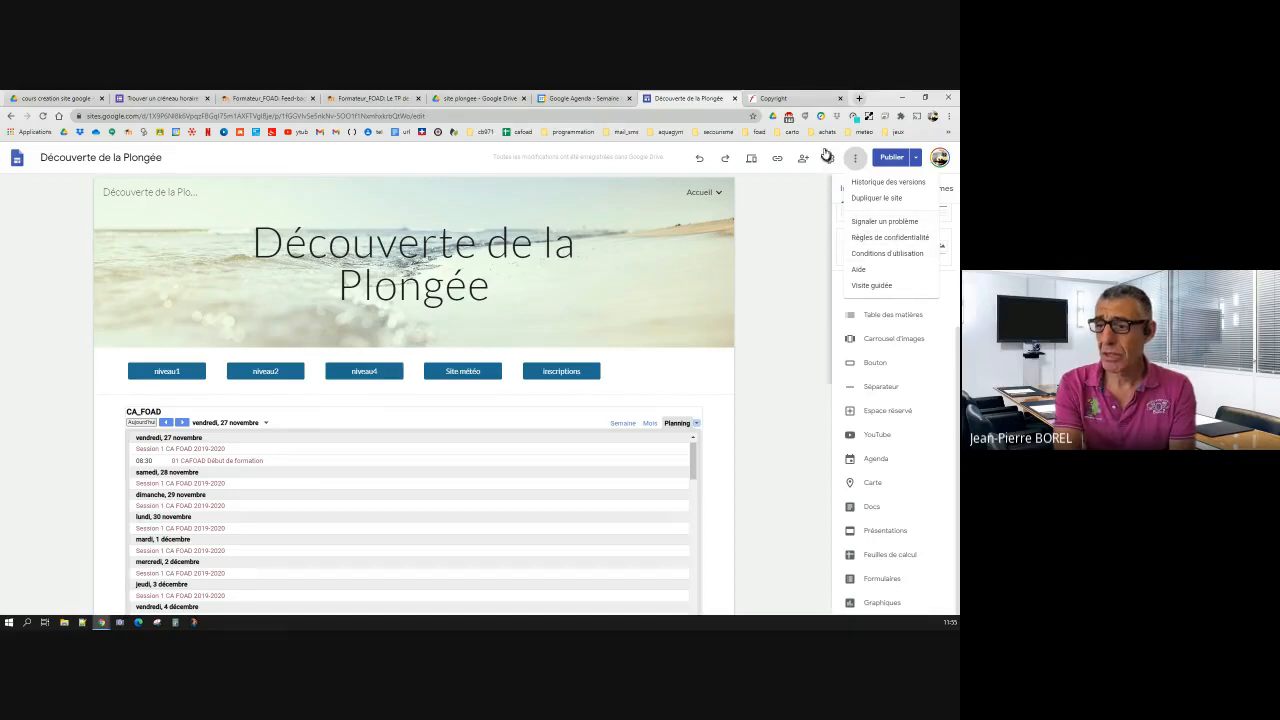
left_click(828, 157)
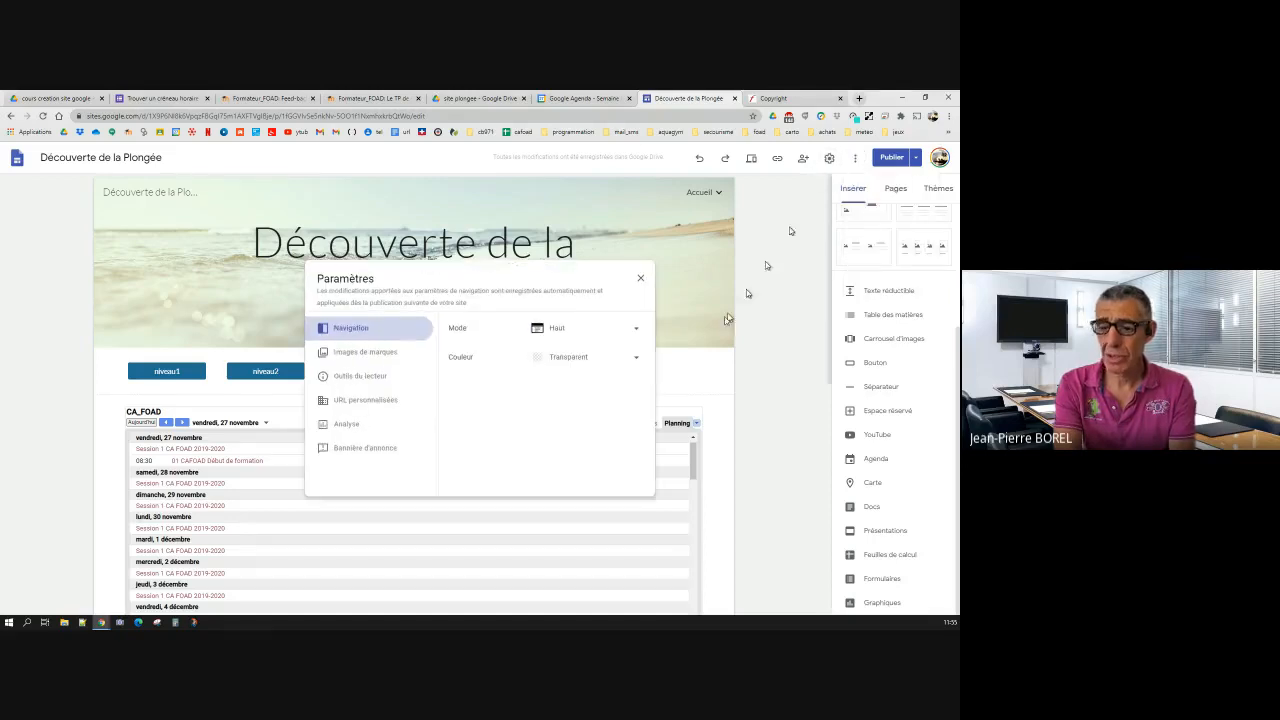
left_click(390, 356)
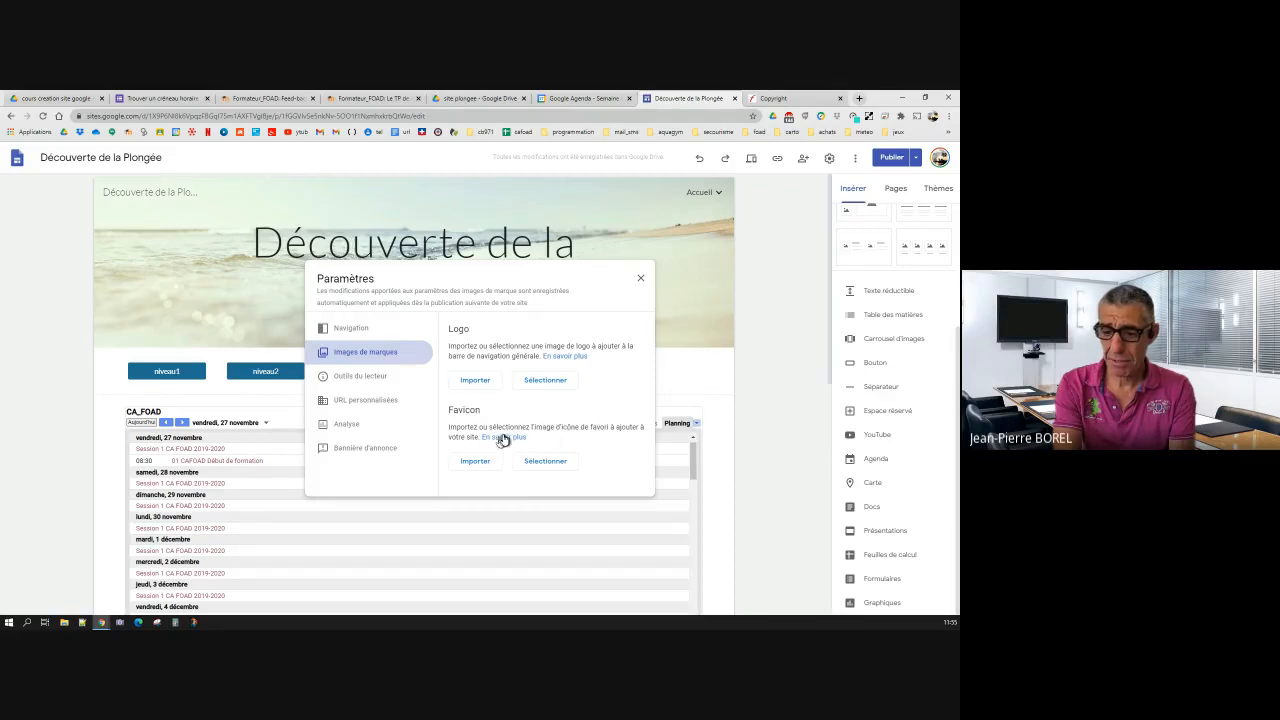
left_click(346, 375)
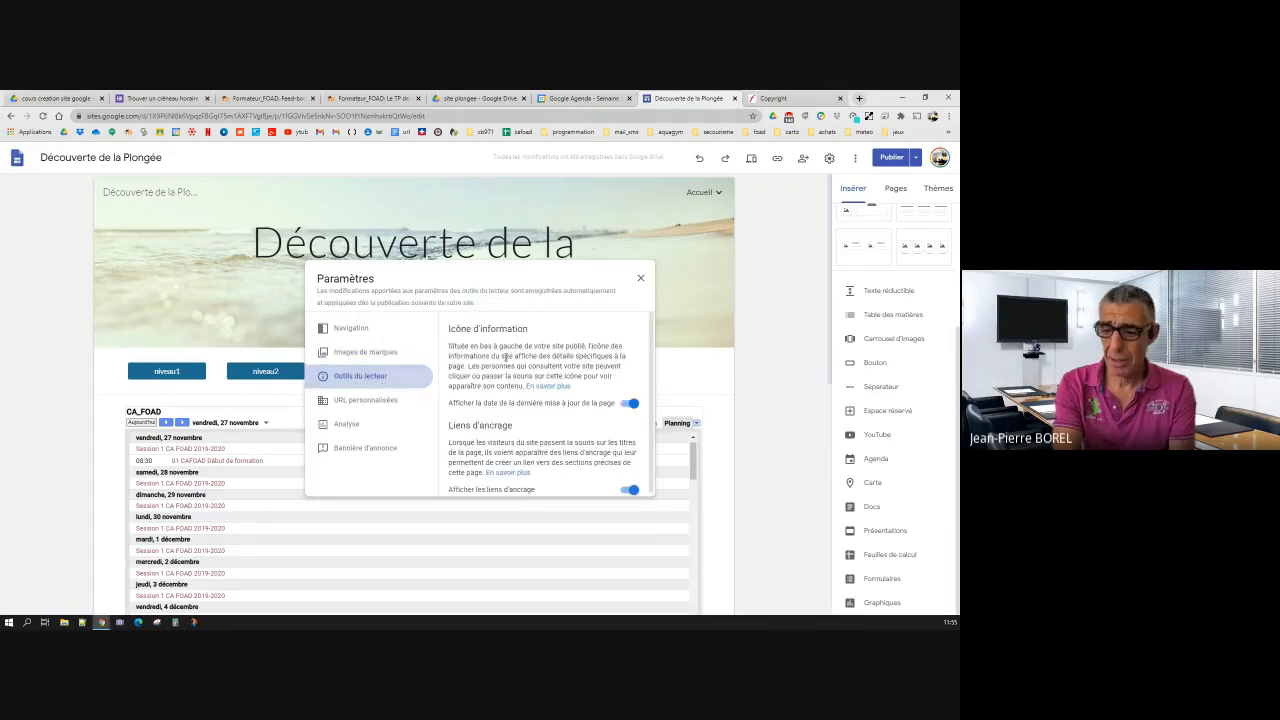
left_click(349, 404)
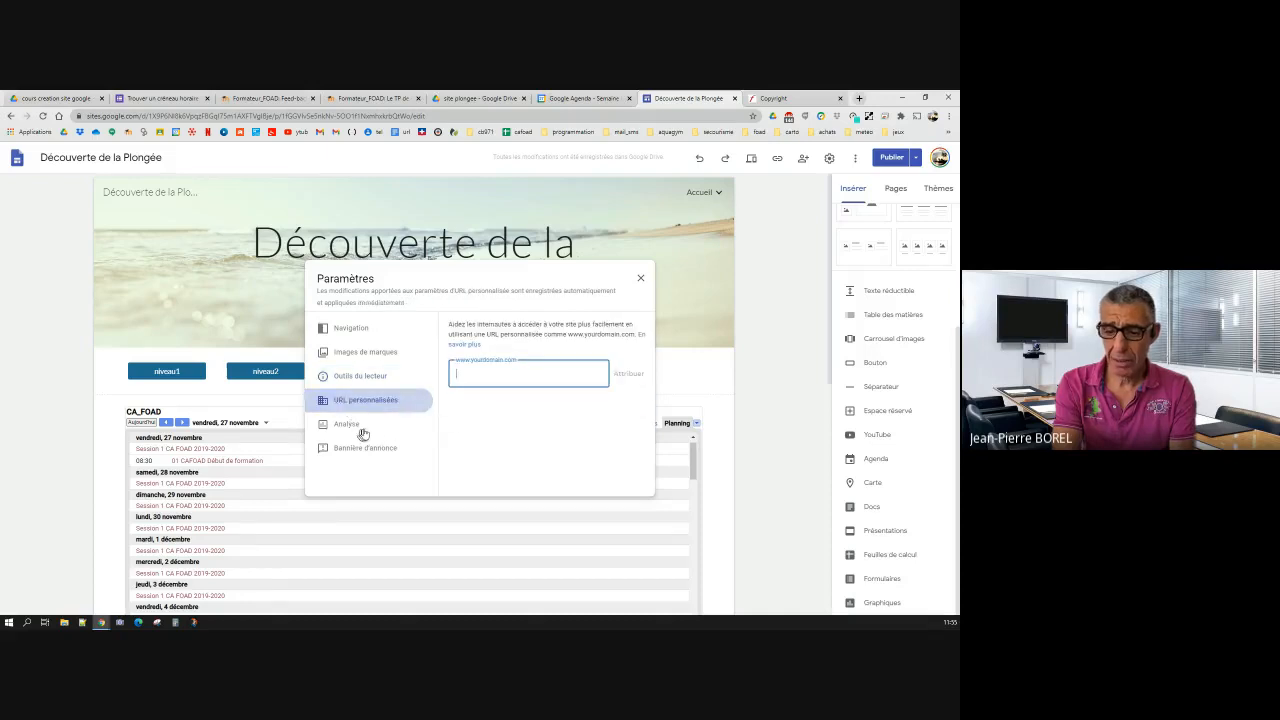
left_click(362, 429)
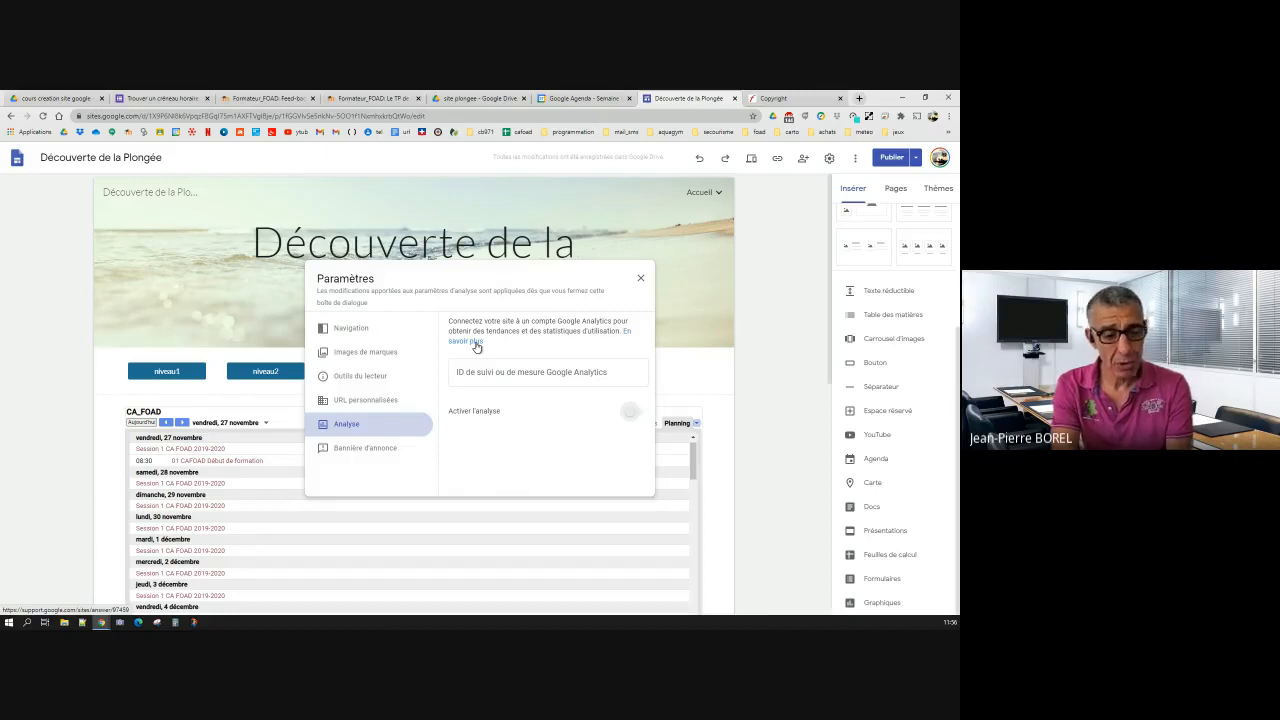
left_click(369, 450)
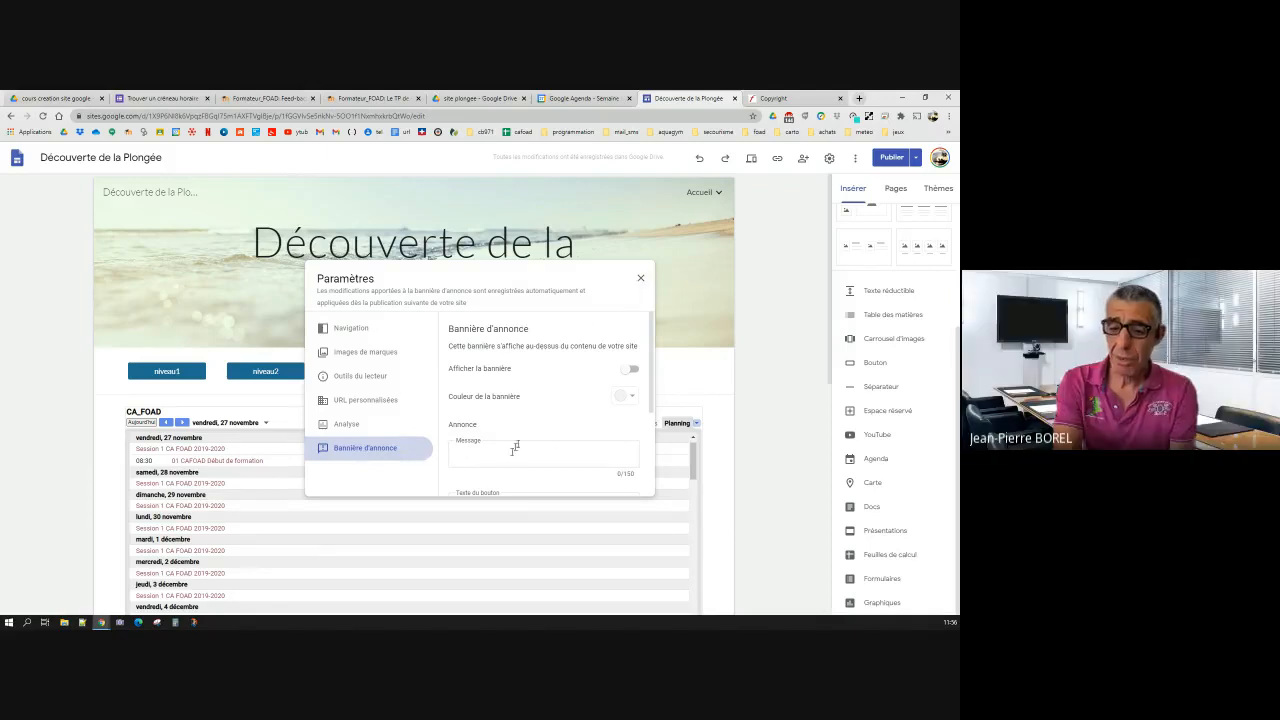
left_click(641, 278)
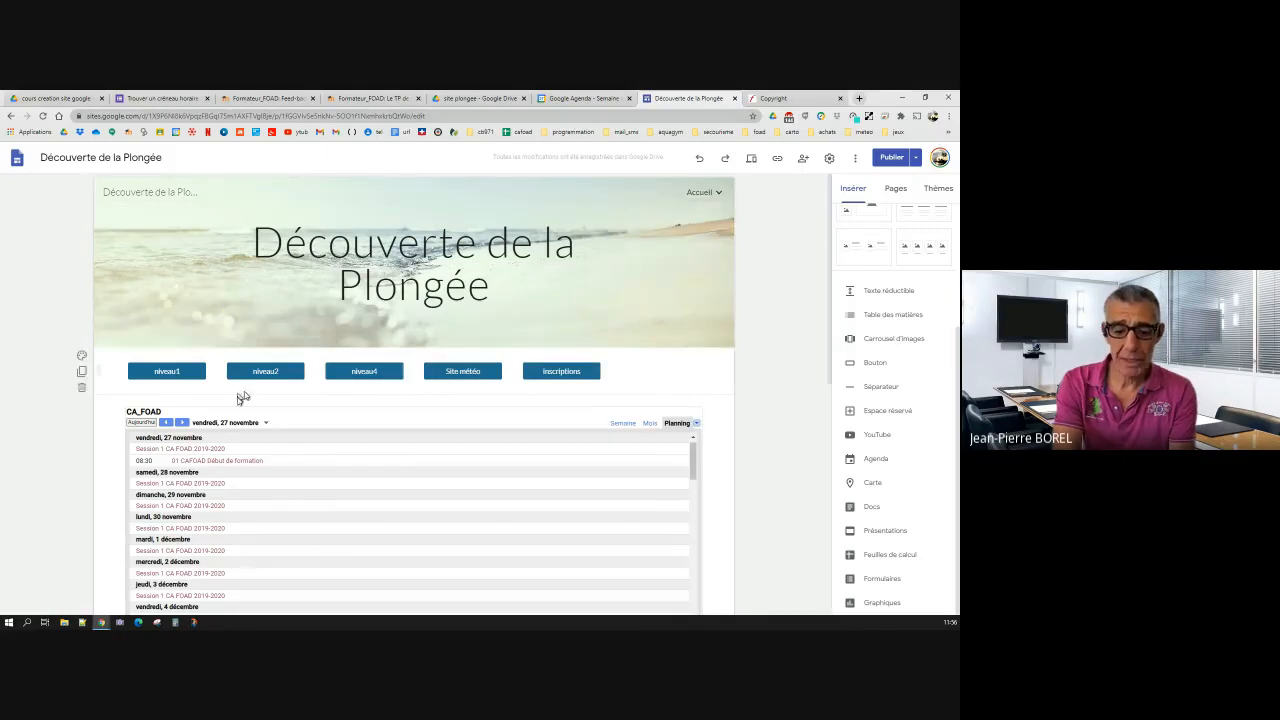
Step: Add a footer to the home page containing the text "mion pied de page mon téléphone mon mail"
scroll(232, 438, "down", 10)
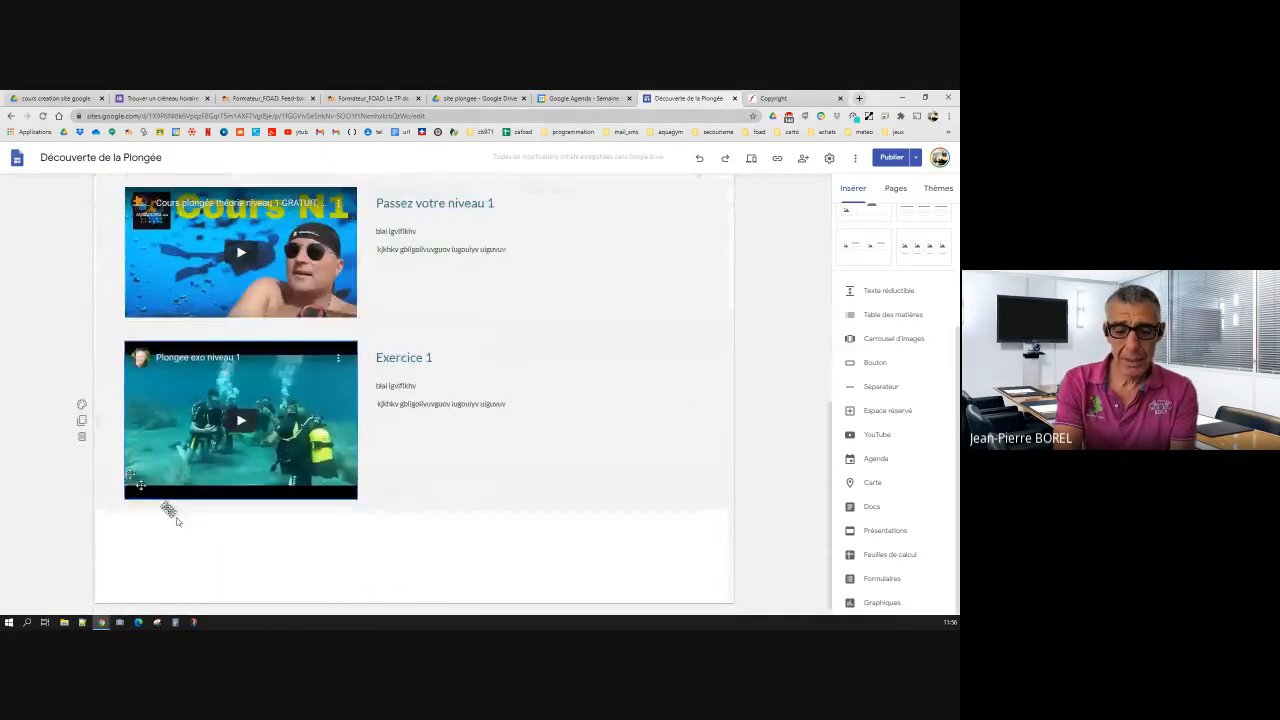
left_click(405, 603)
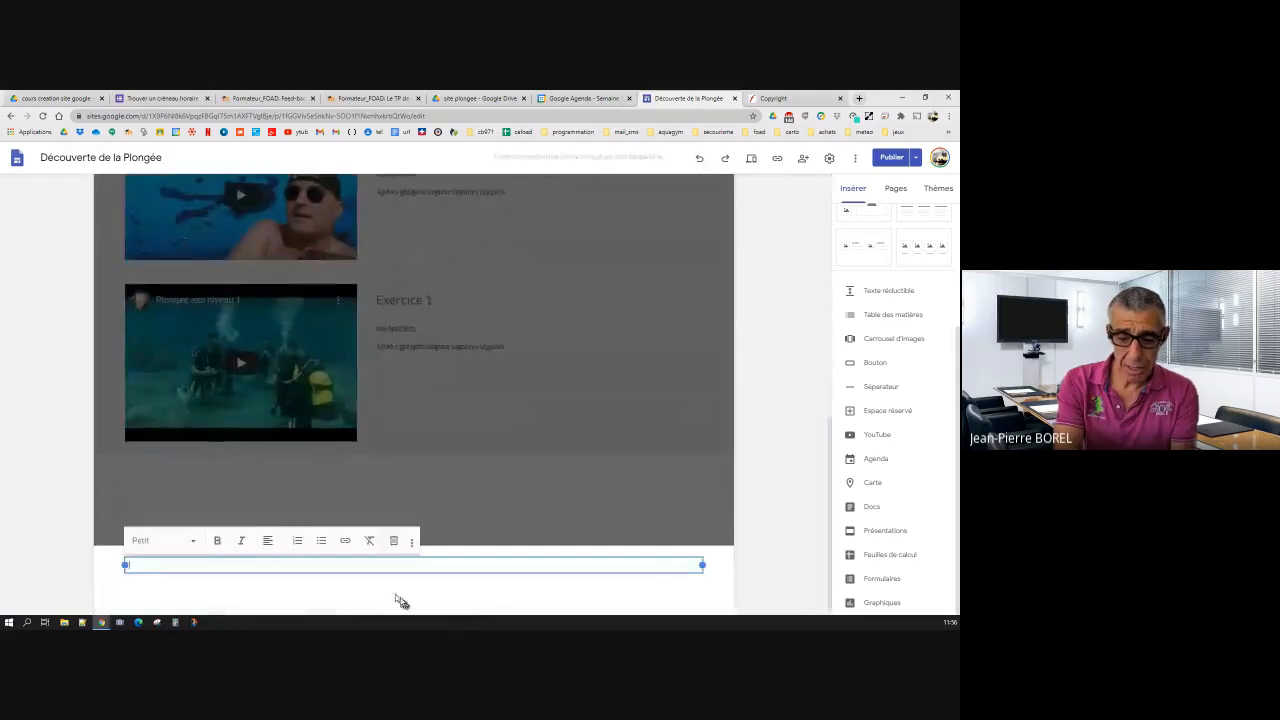
type("mise")
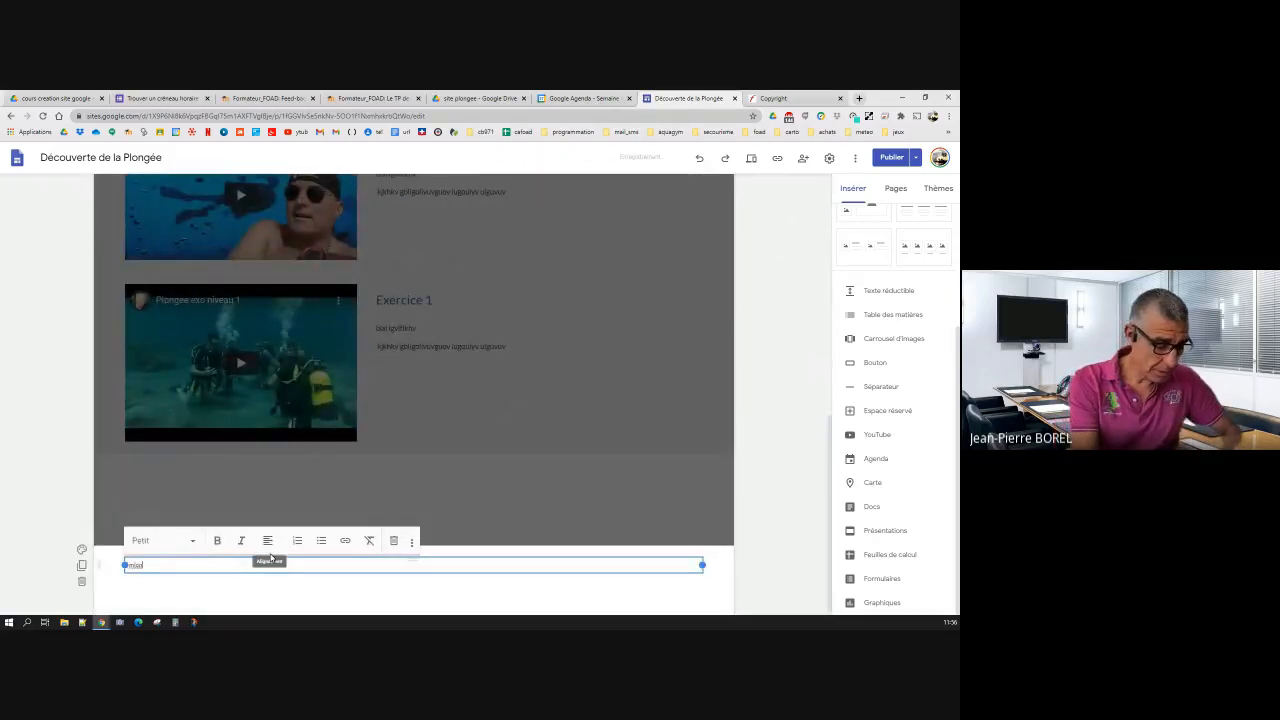
type(" pied de pa")
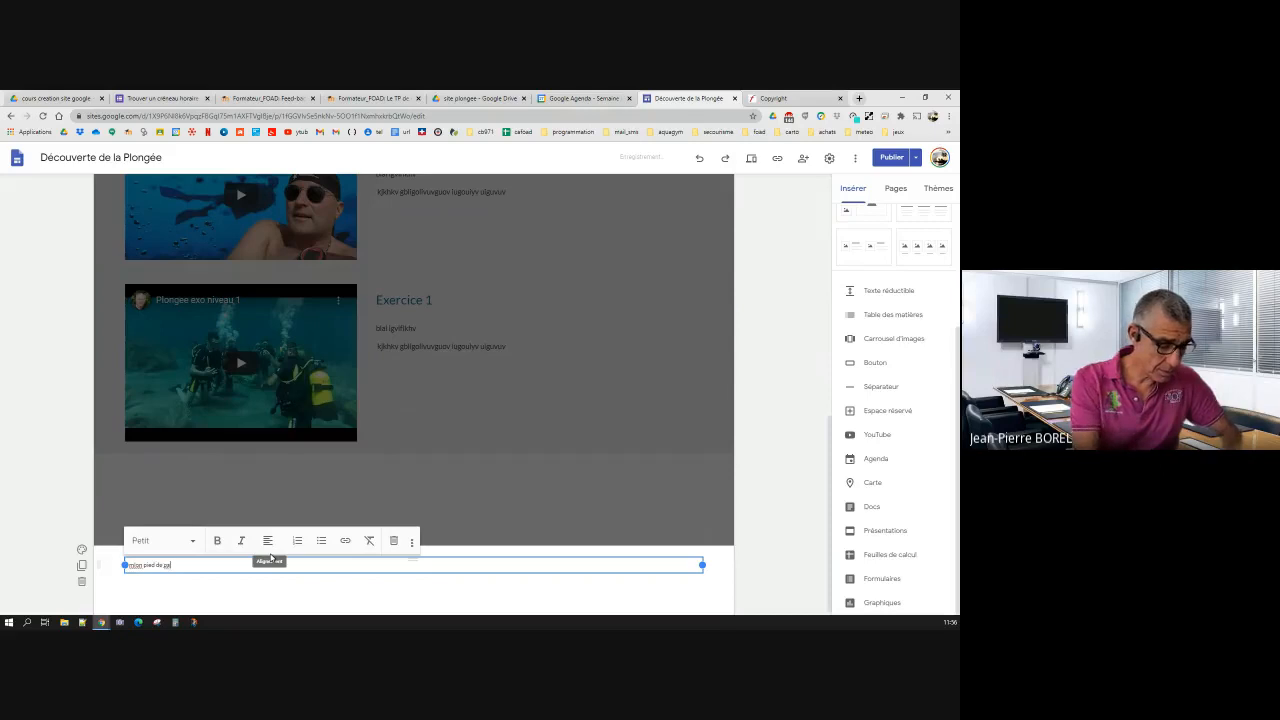
type("ge mon tit")
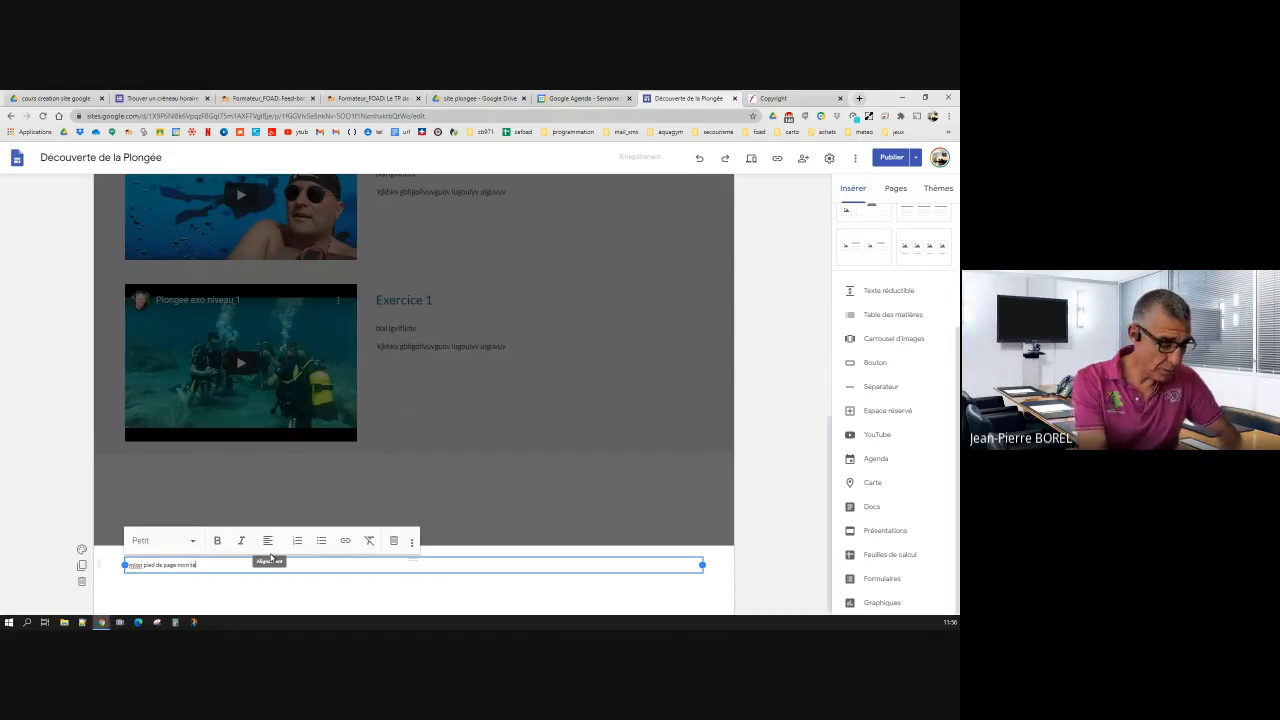
type("éphone")
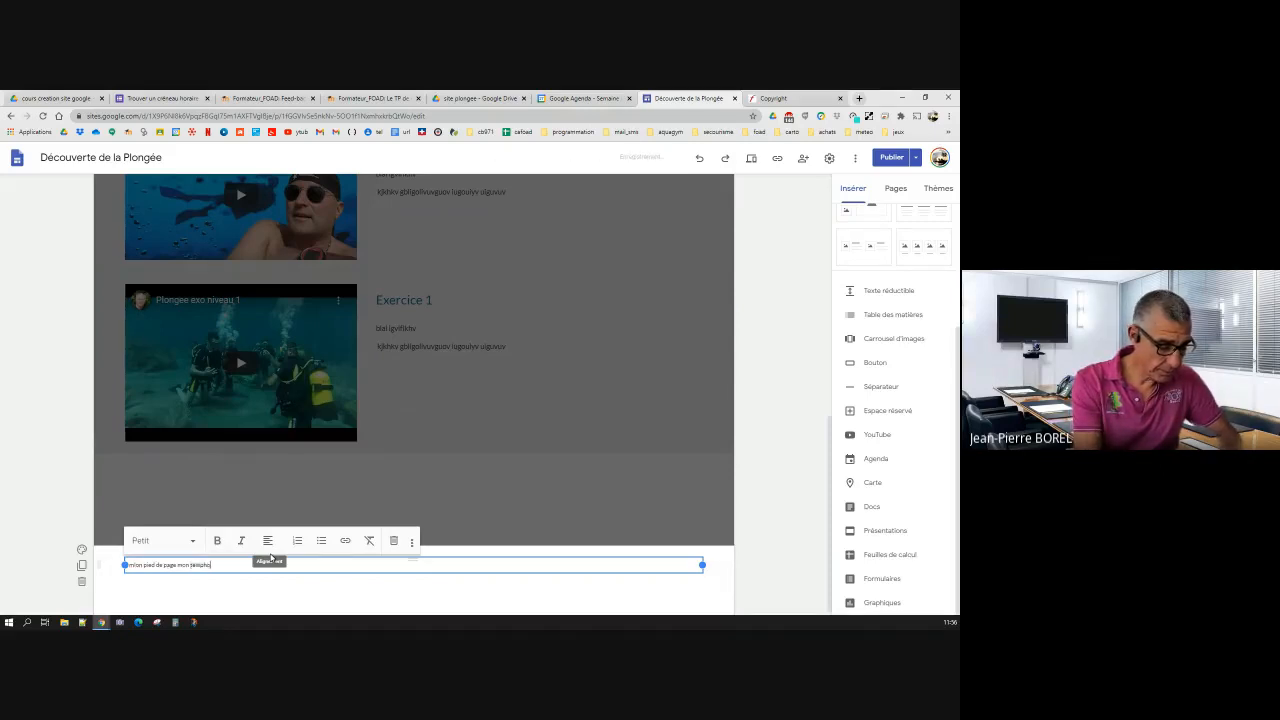
type(" non mail")
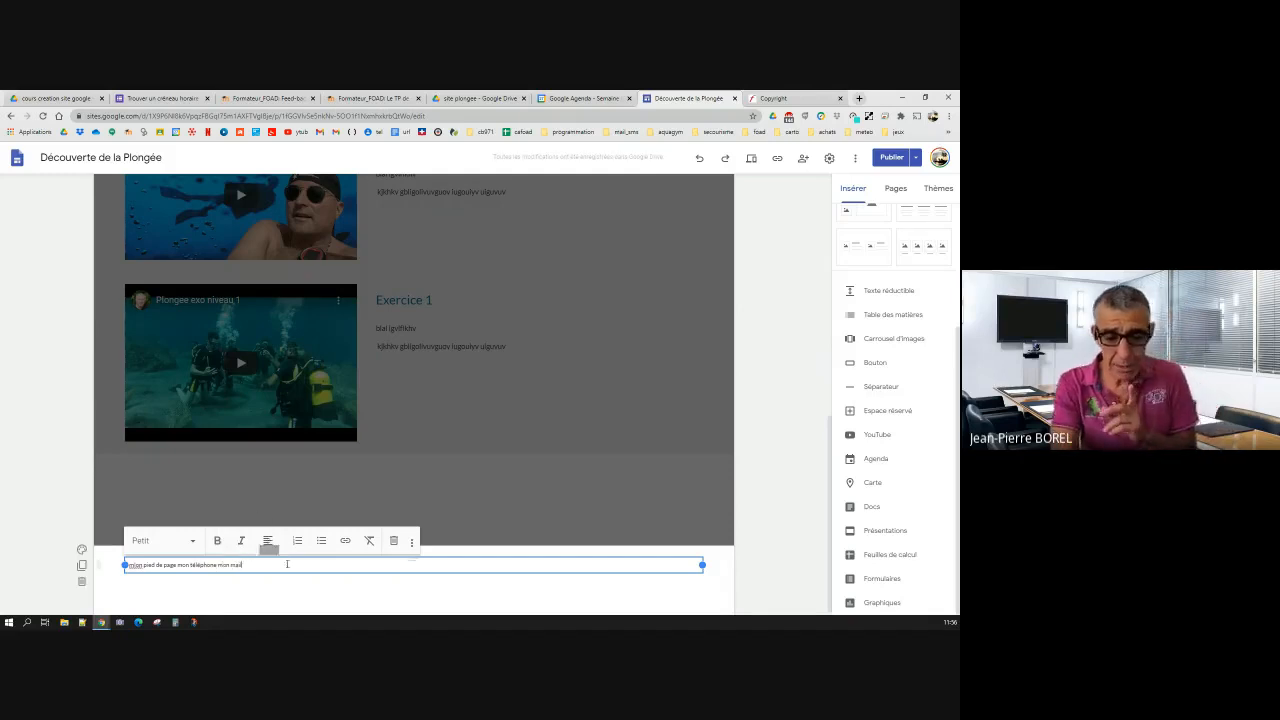
left_click(285, 586)
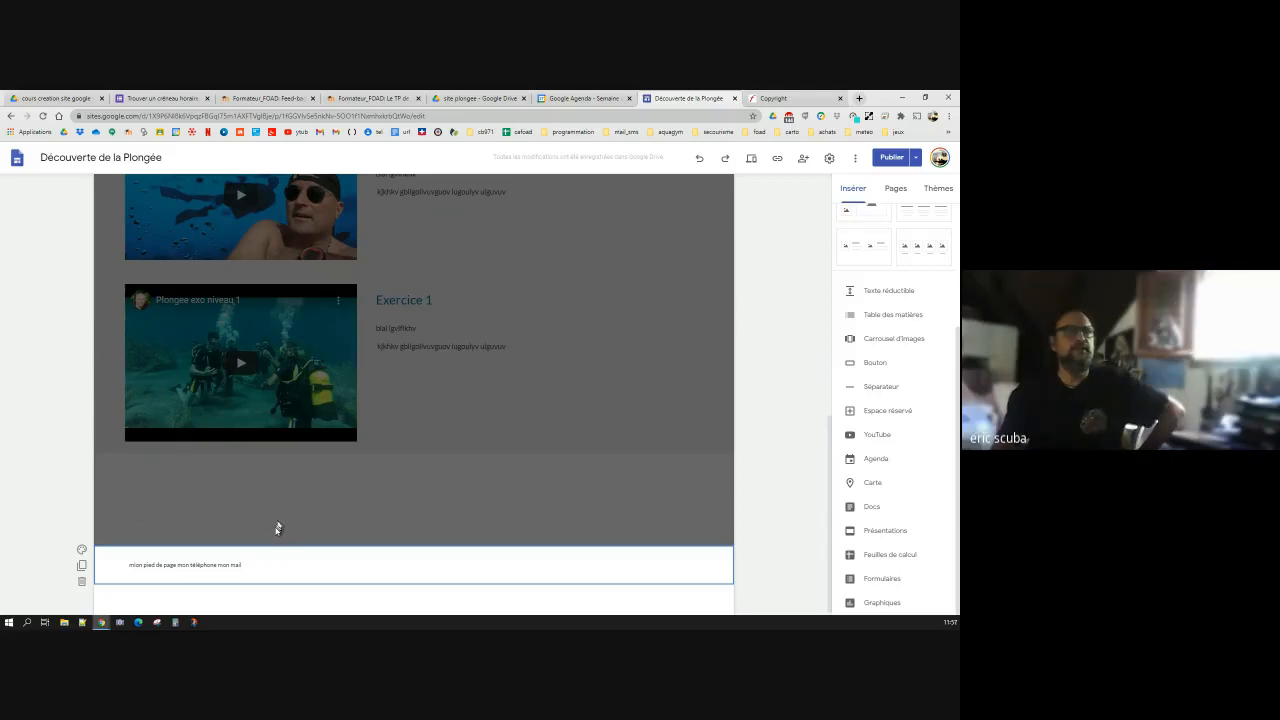
scroll(480, 485, "up", 15)
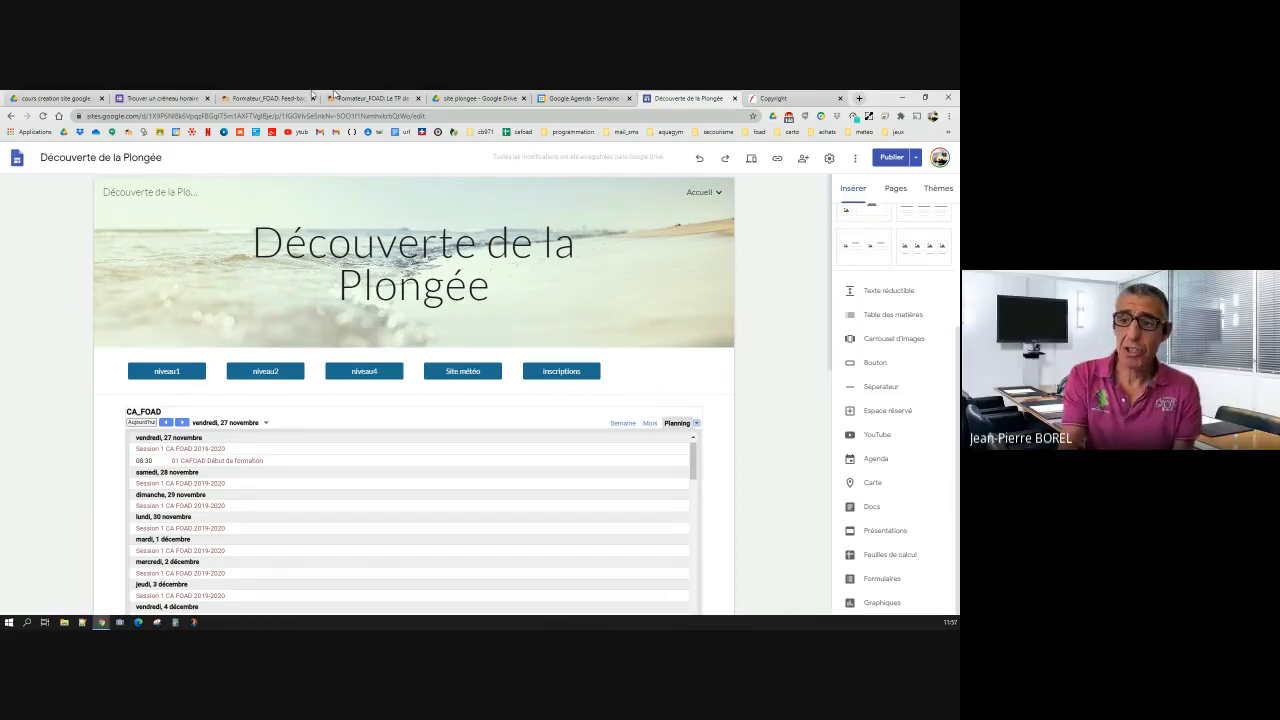
Step: Load secourisme-guadeloupe.fr/wp/ in place of the mountain weather page, view its home page, and close it
left_click(780, 98)
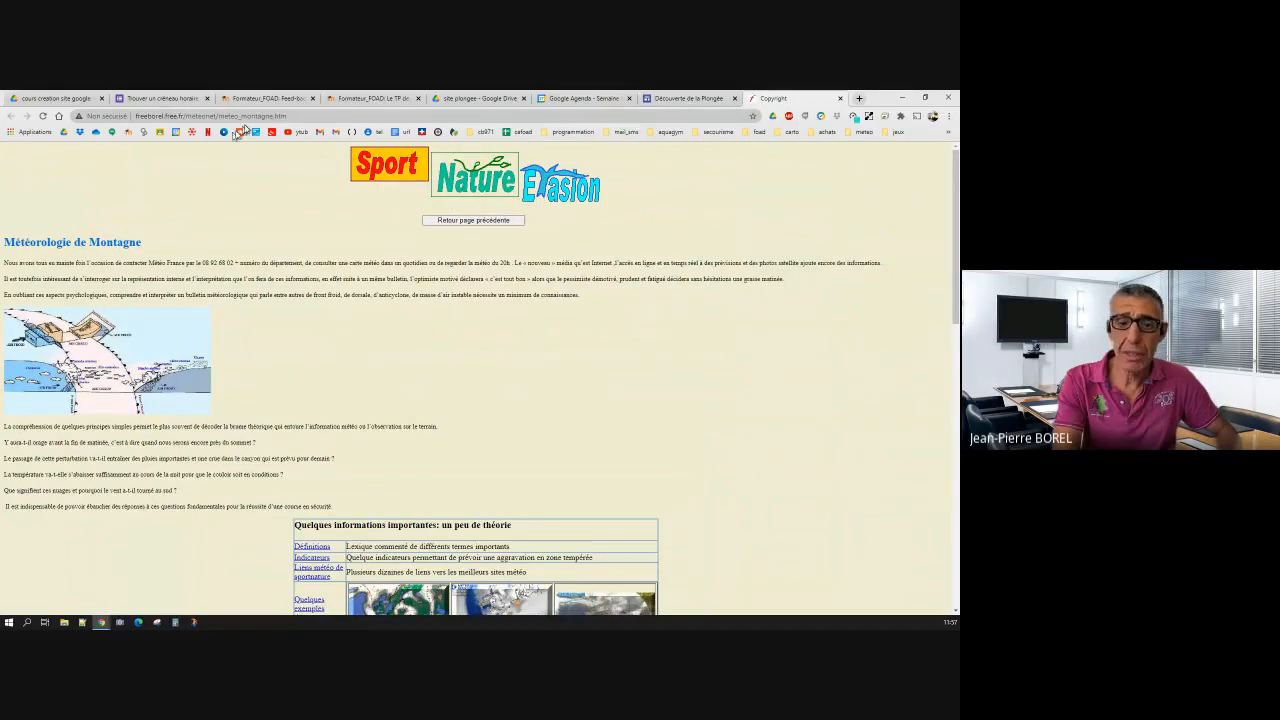
left_click(250, 117)
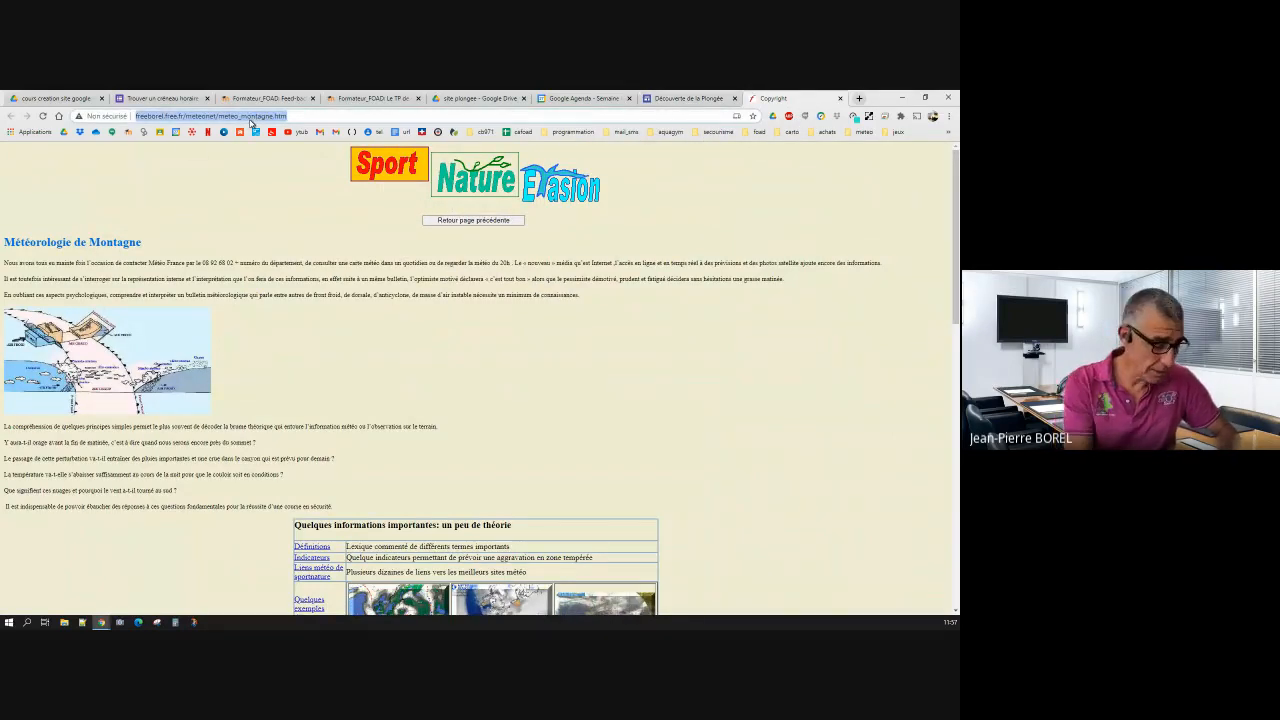
type("sec")
key("Return")
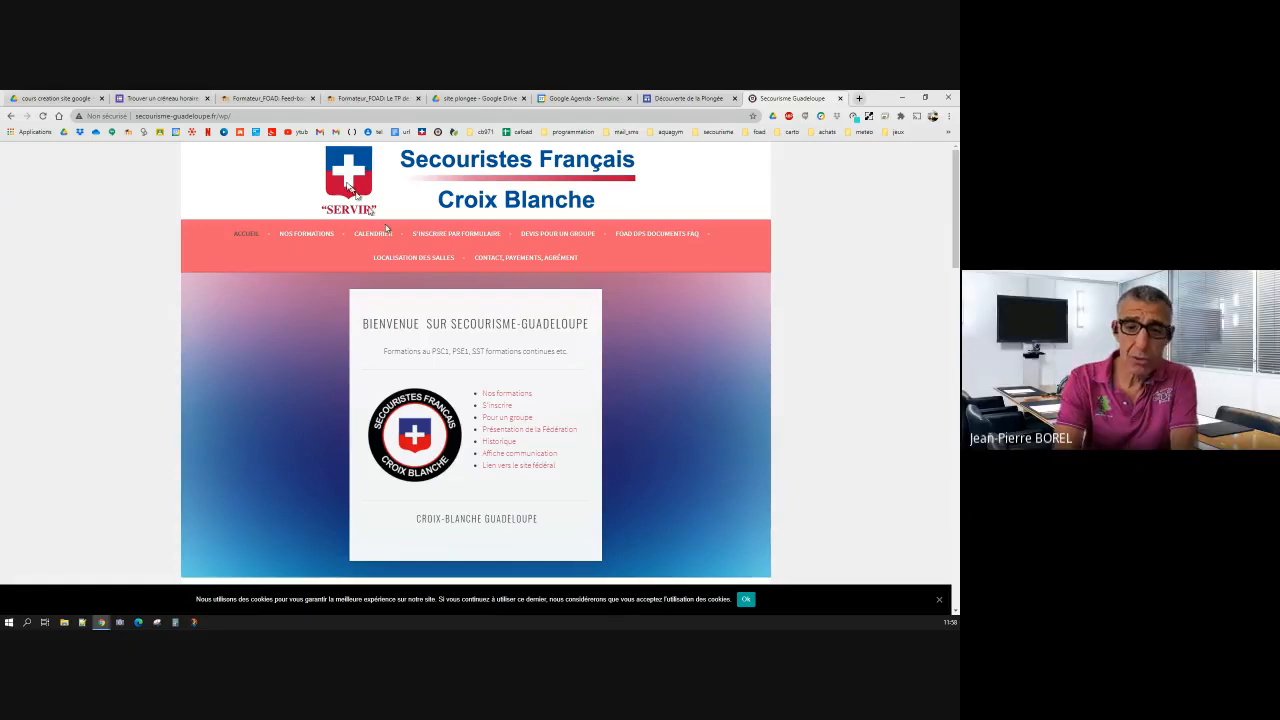
left_click(841, 98)
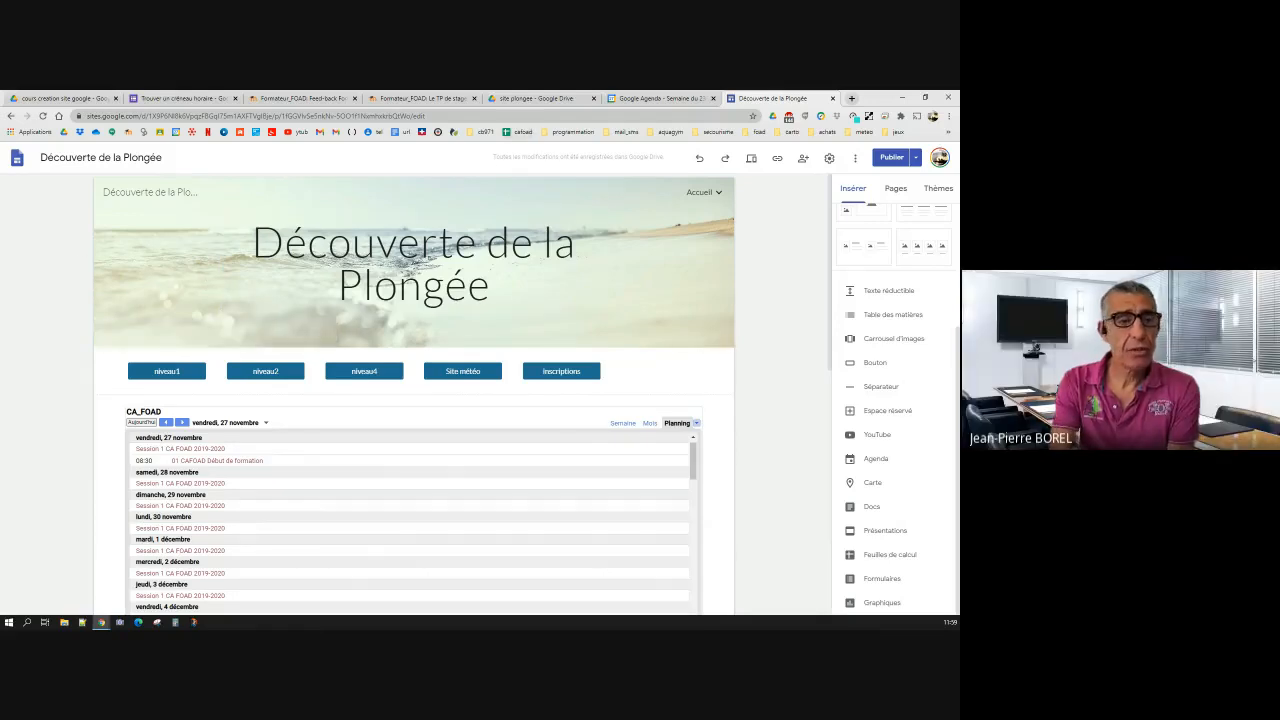
Step: Switch to the Google Meet call and request to stop the meeting recording
left_click_drag(0, 96, 568, 93)
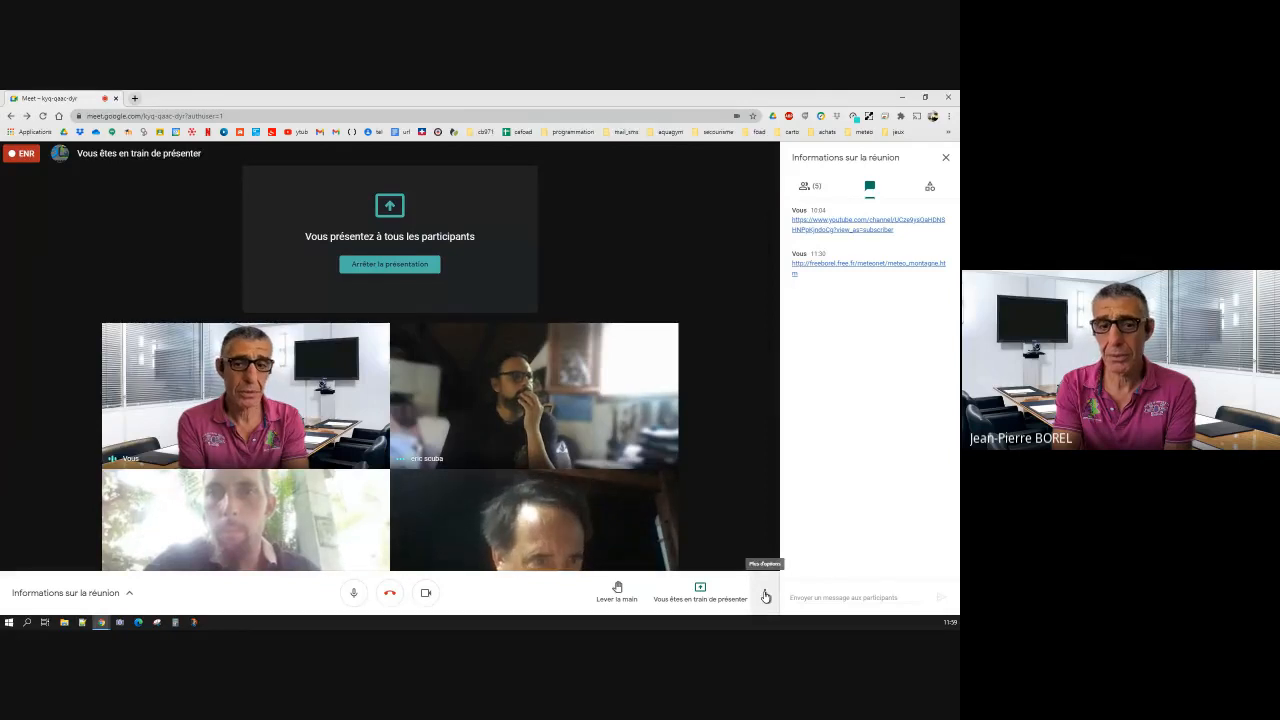
left_click(766, 596)
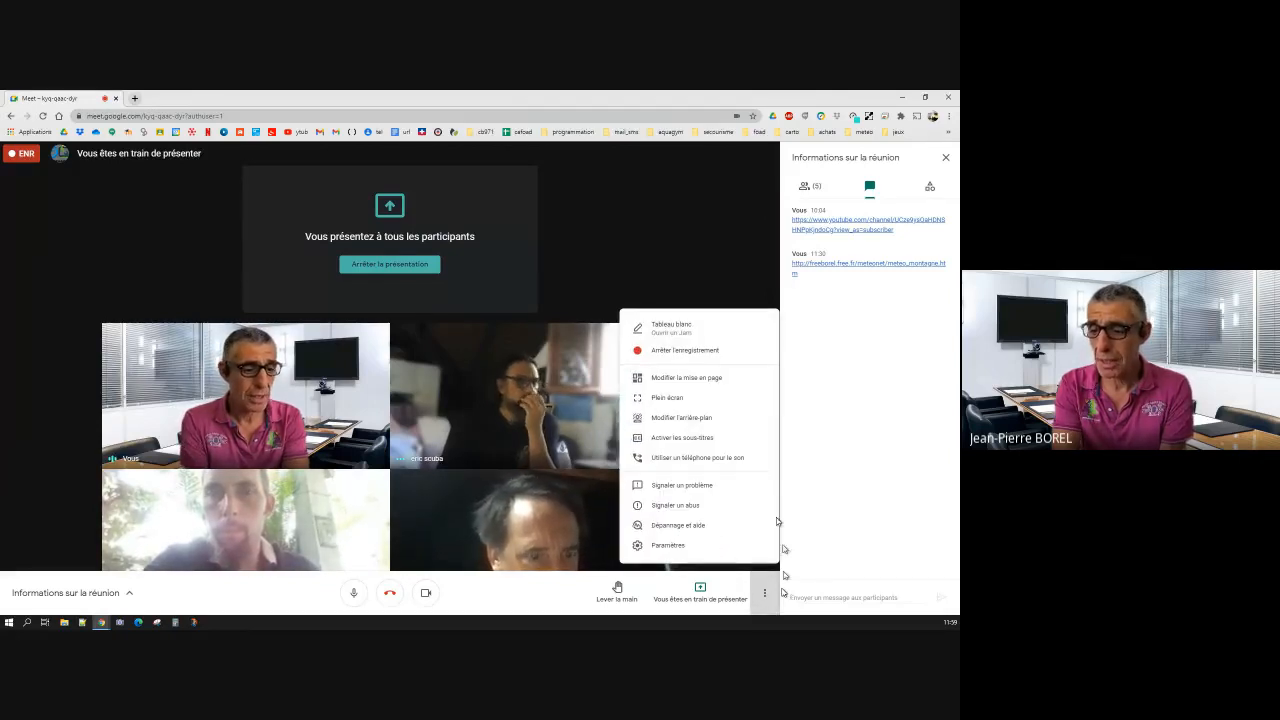
left_click(684, 353)
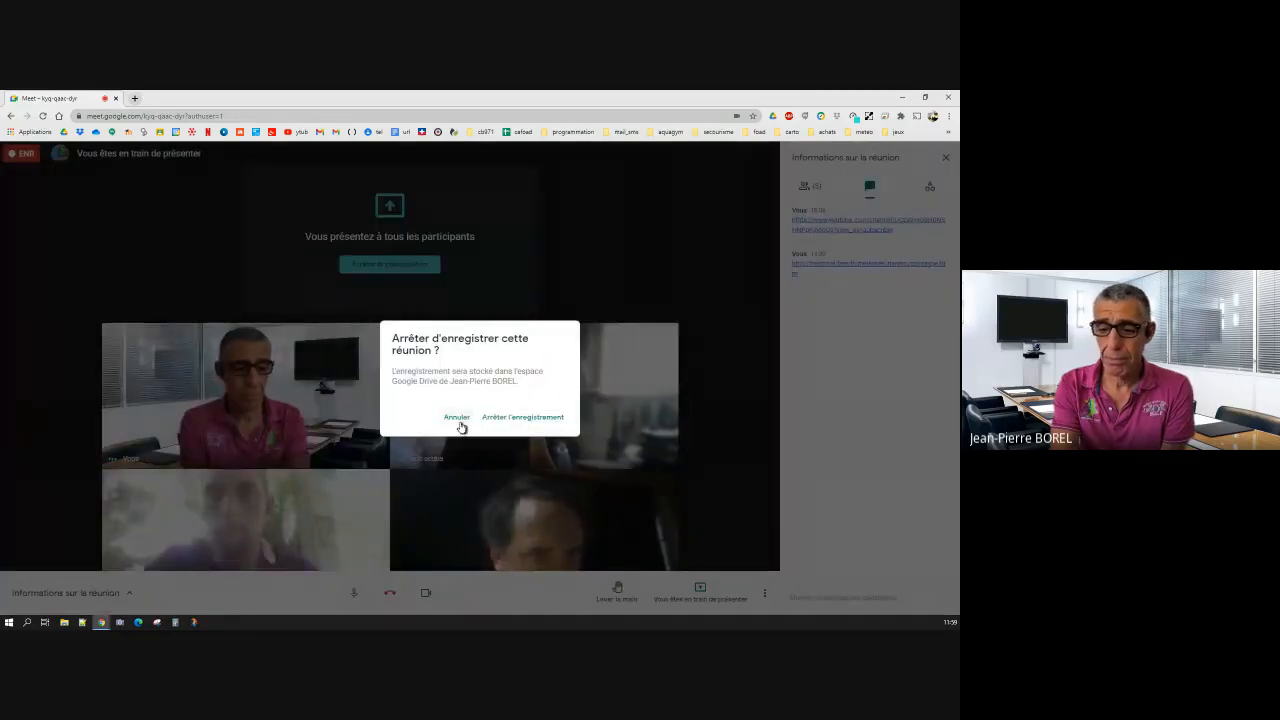